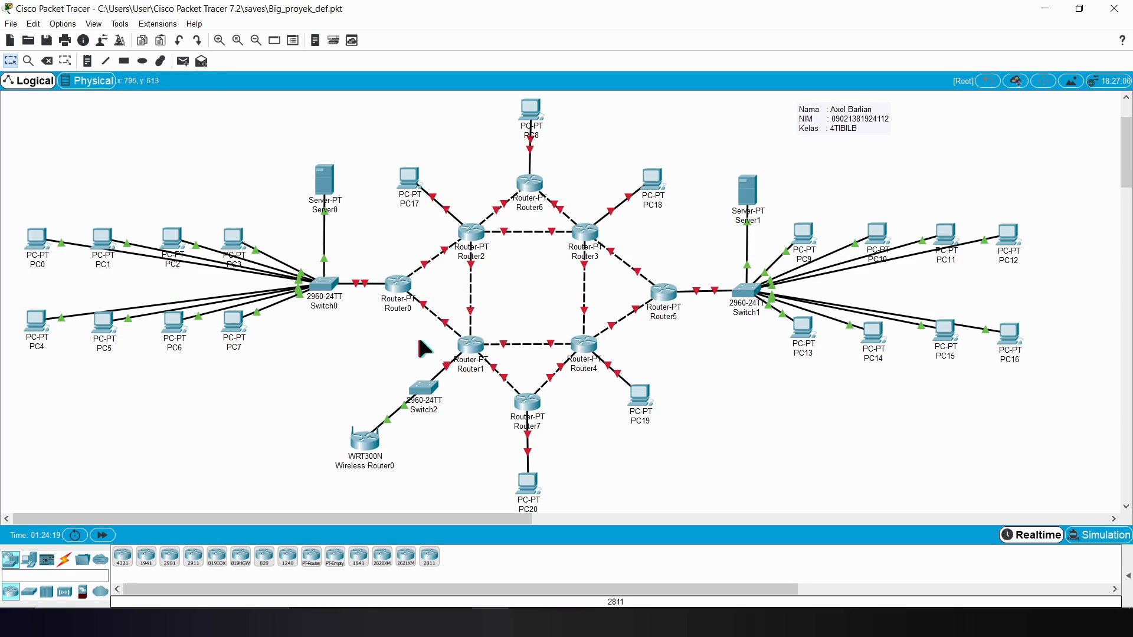
Step: Place a text note reading 192.168.1.0 below Switch0
click(87, 61)
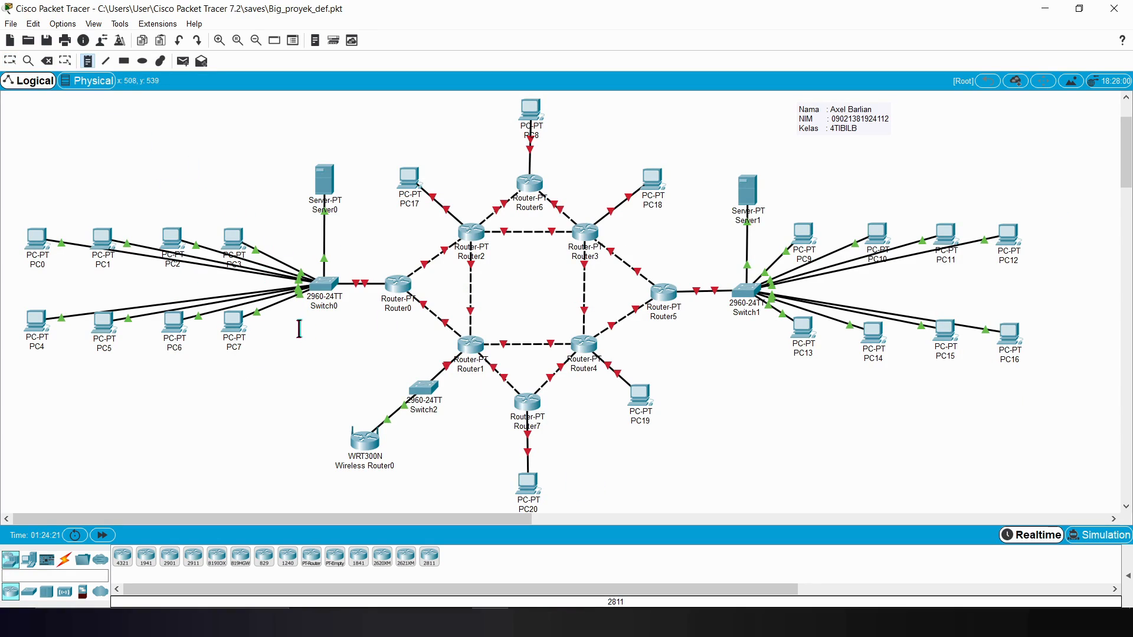
click(298, 329)
text(192.168.1)
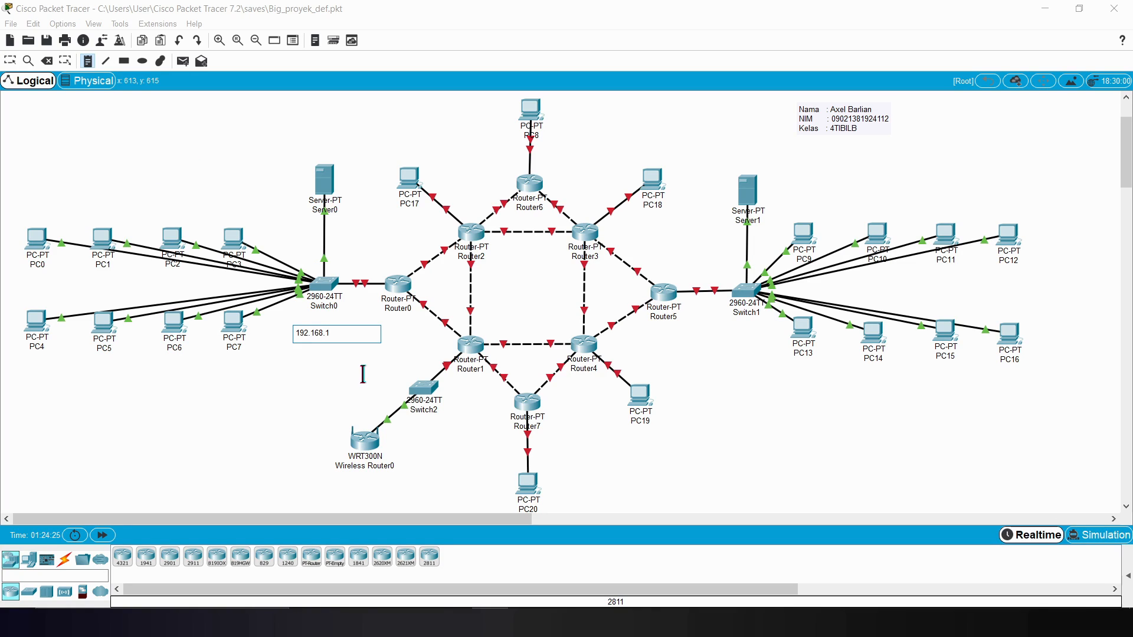
text(.0)
key(Escape)
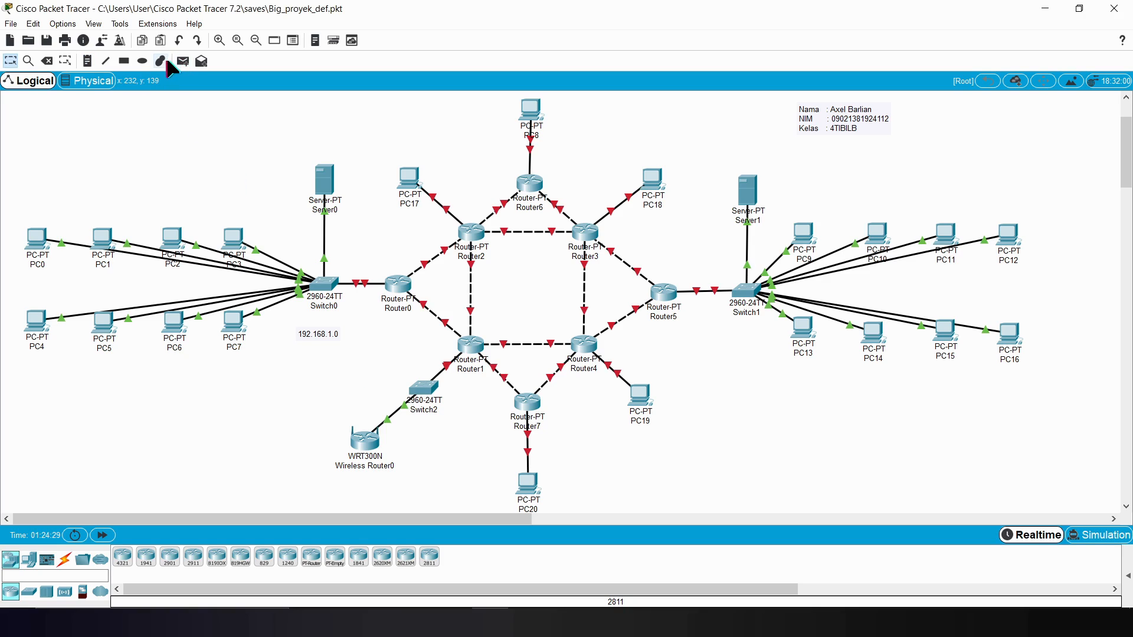
Step: Place a text note reading 192.168.2.0 beside the link between Switch2 and Wireless Router0
click(87, 61)
click(326, 404)
text(192.168.1.0)
key(Left)
key(Left)
key(BackSpace)
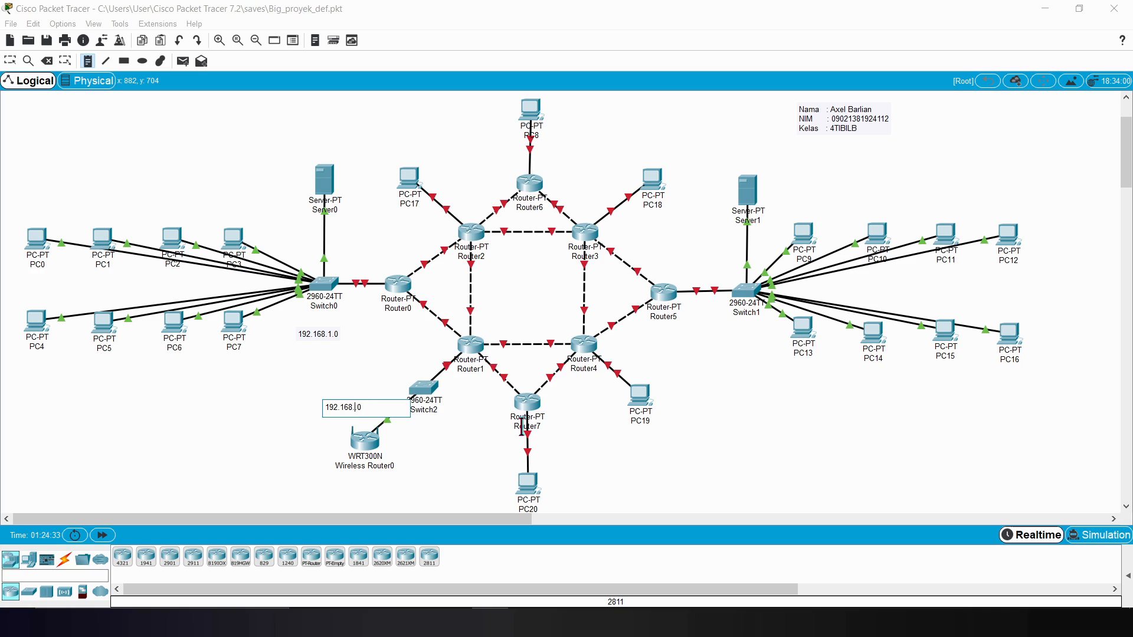
click(644, 408)
click(240, 432)
Step: Add network address notes beside two PCs: 192.168.3.0 at PC20 and 192.168.4.0 at PC19
click(87, 60)
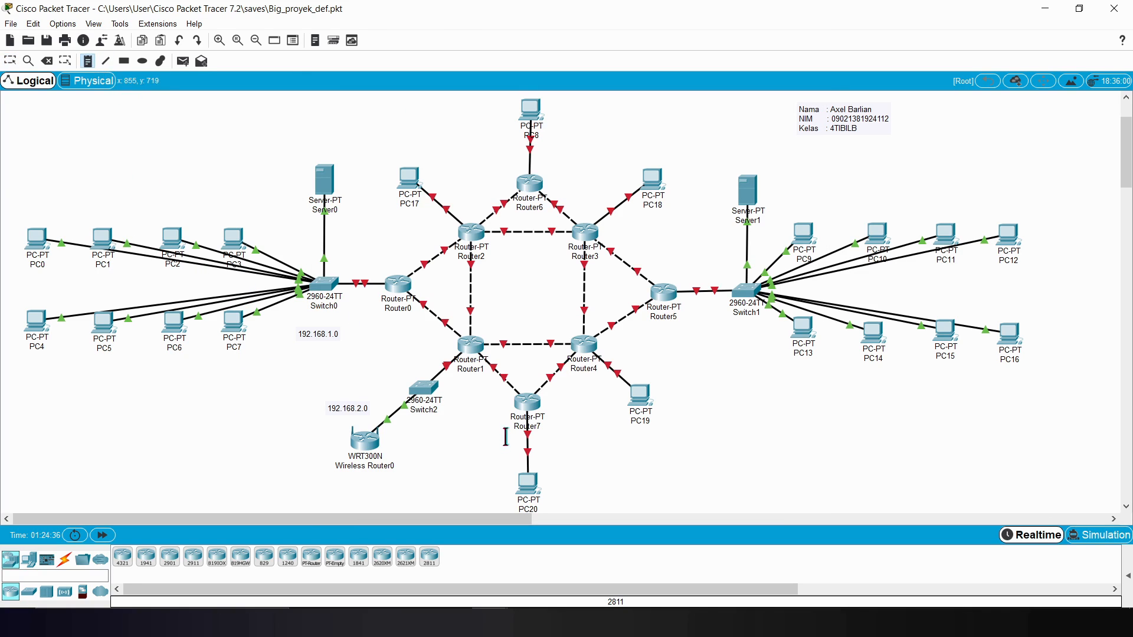
click(549, 467)
text(192.168.1.0)
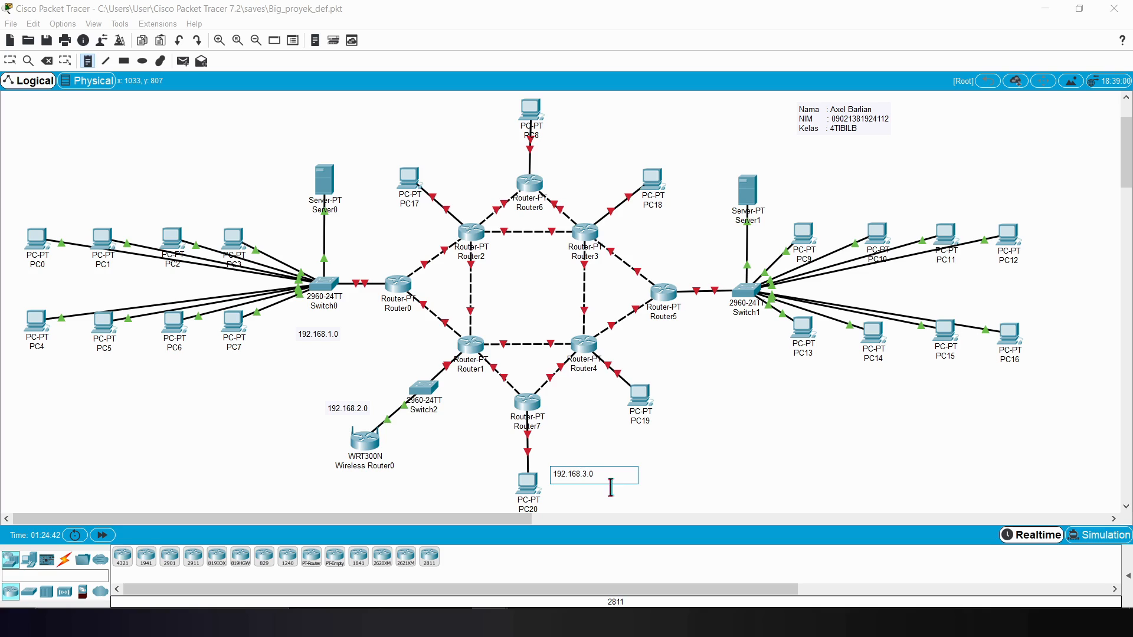
click(600, 453)
click(89, 62)
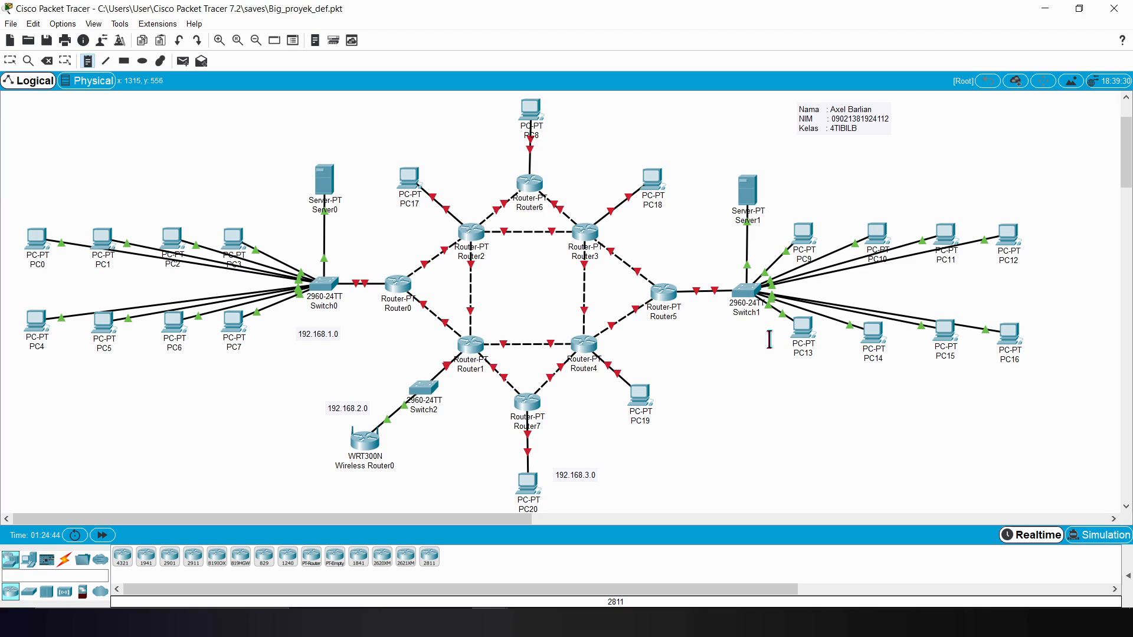
click(664, 417)
text(192.168.1.0)
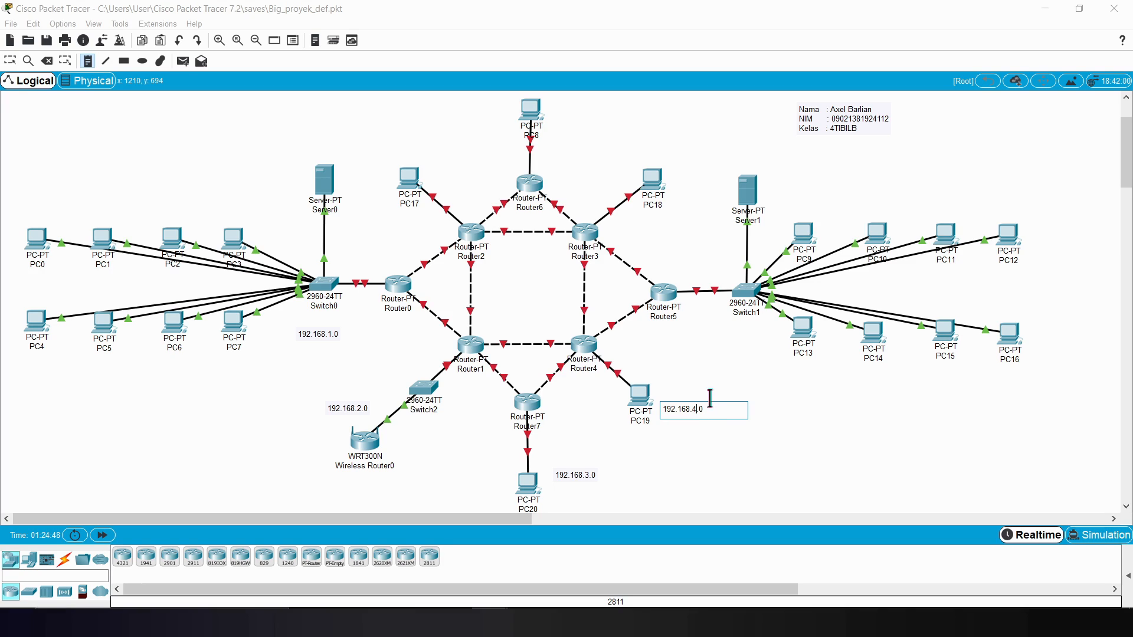
click(717, 392)
Step: Place a text note reading 192.168.5.0 below Switch1
click(87, 61)
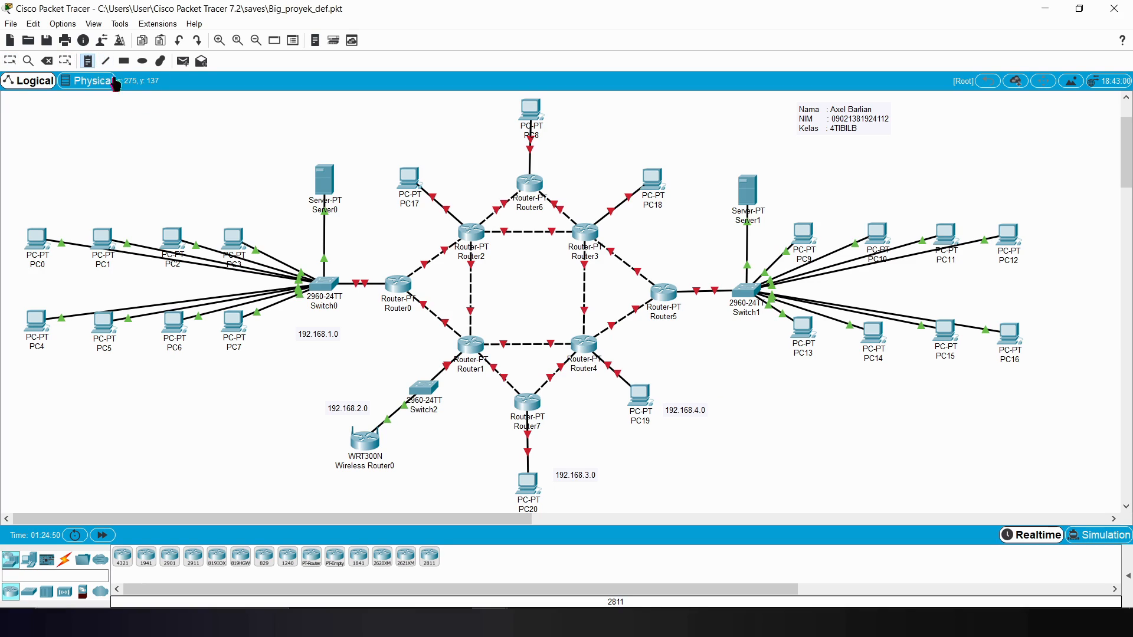
click(721, 331)
text(192.168.1.0)
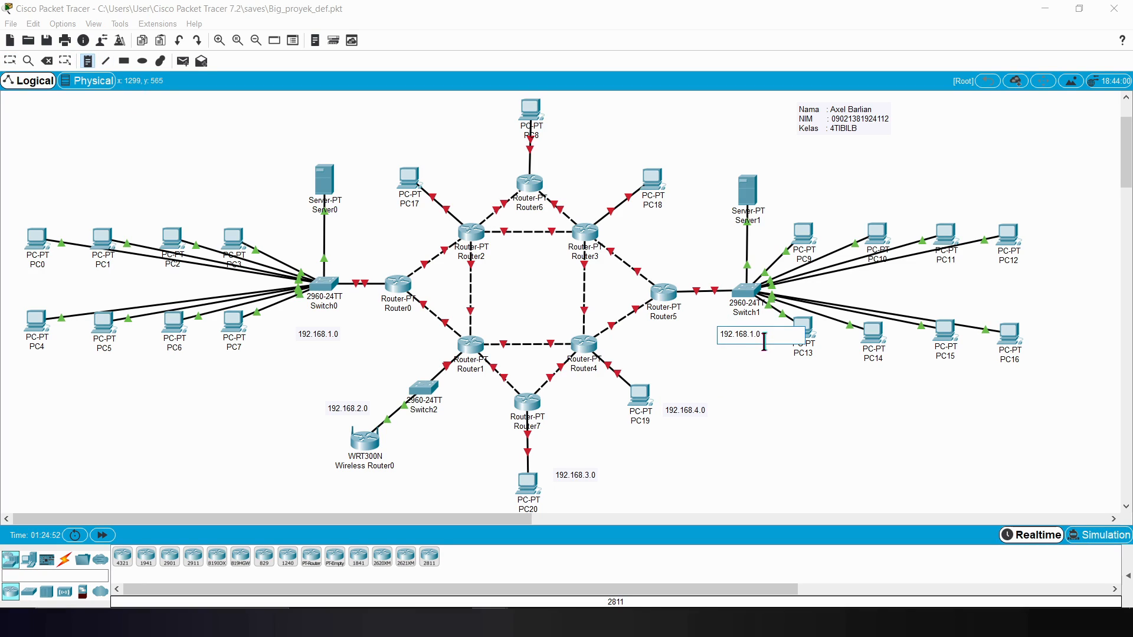
key(BackSpace)
key(BackSpace)
click(689, 251)
Step: Place a text note reading 192.168.6.0 above PC18
click(93, 62)
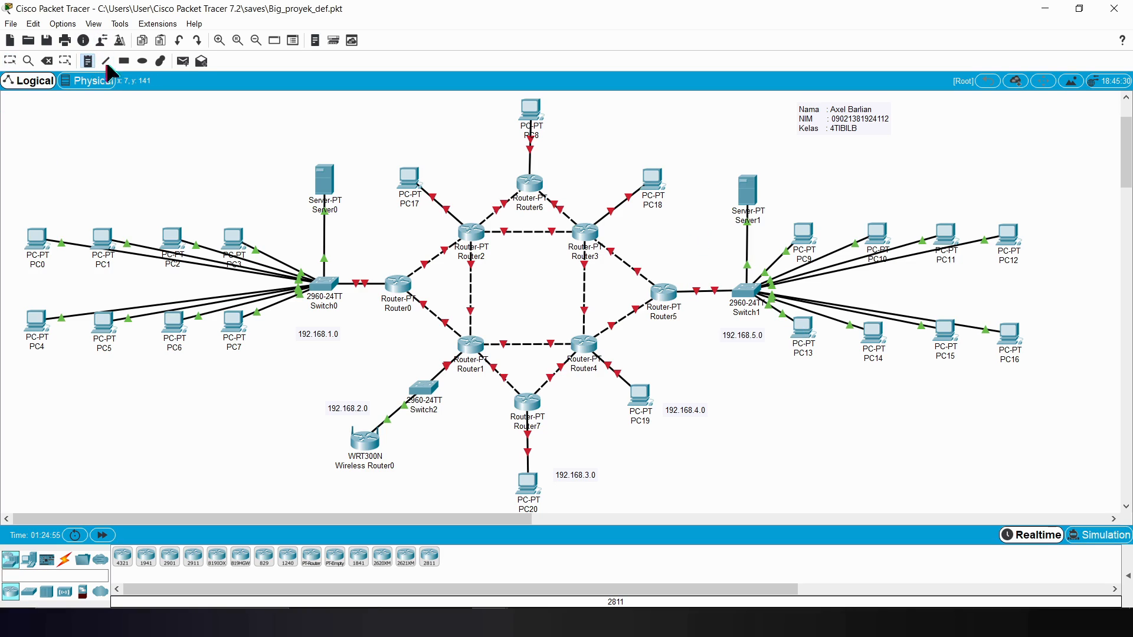
click(630, 155)
text(192.168.1.0)
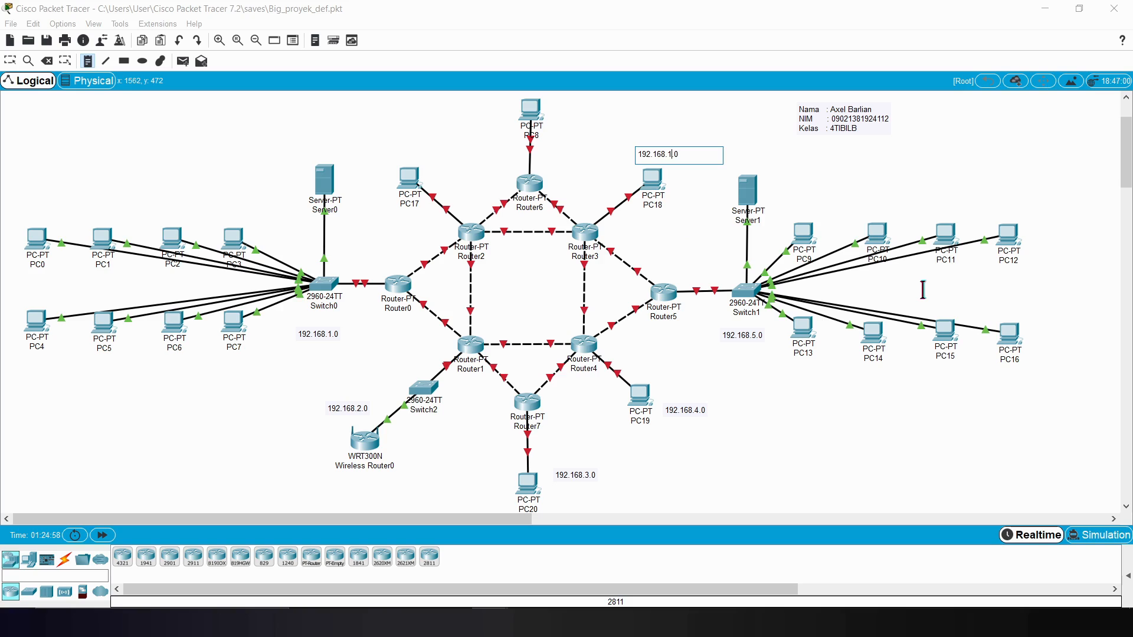
text(6.)
Step: Place a text note reading 192.168.7.0 above PC8
click(91, 62)
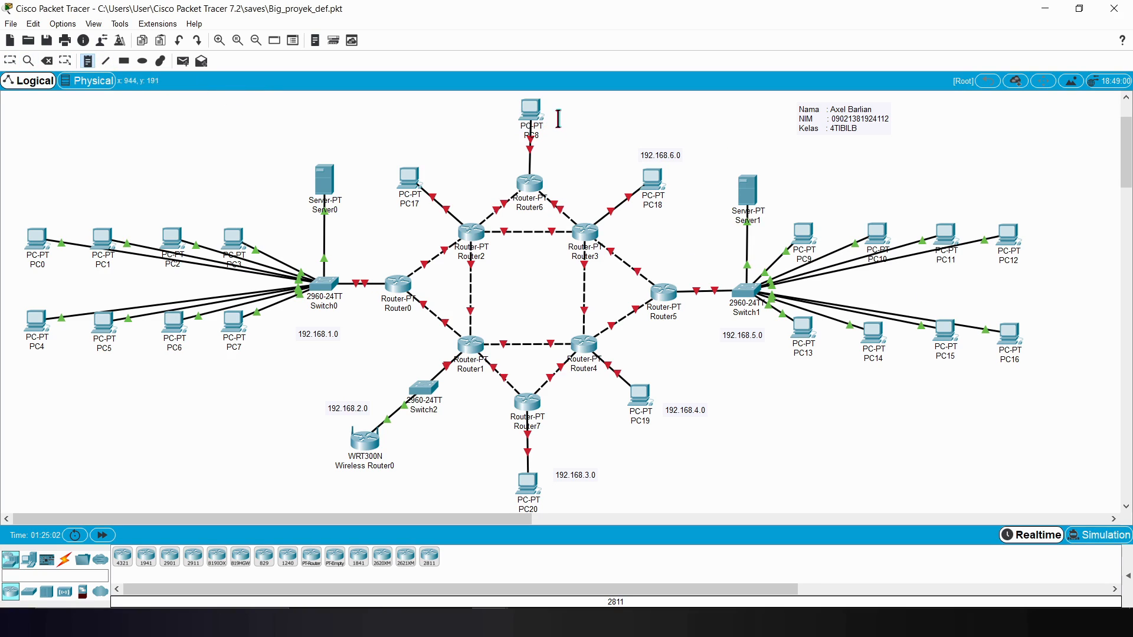
drag(1129, 160, 1128, 148)
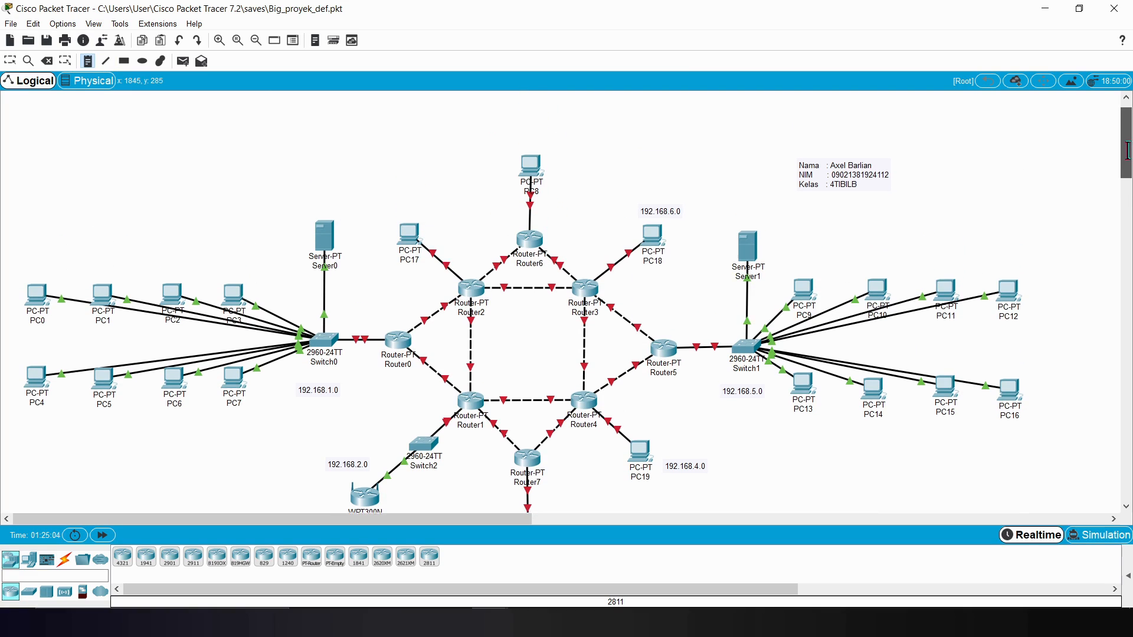
click(508, 165)
text(192.168.1.0)
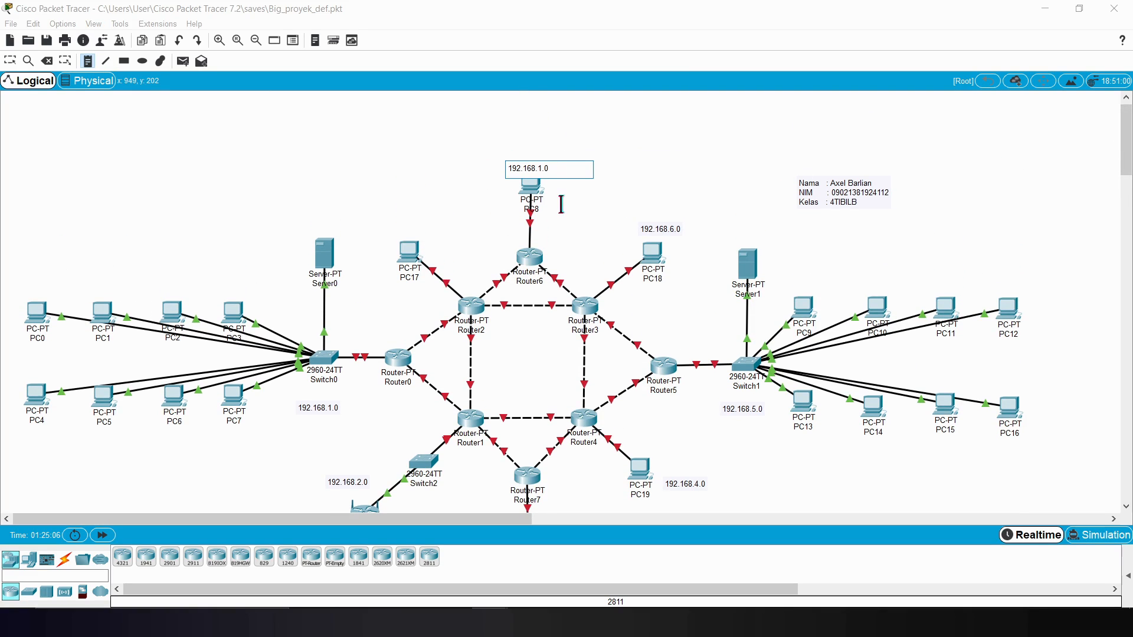
key(Left)
key(Left)
key(BackSpace)
click(424, 193)
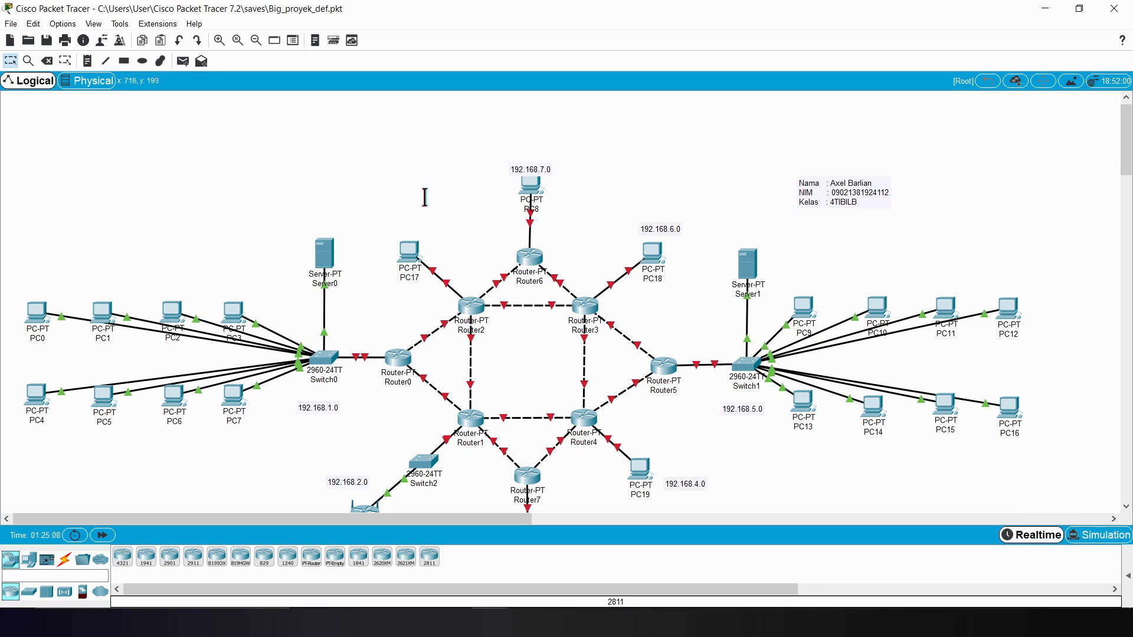
Step: Place a text note reading 192.168.8.0 above PC17
click(397, 223)
text(192.168.1.0)
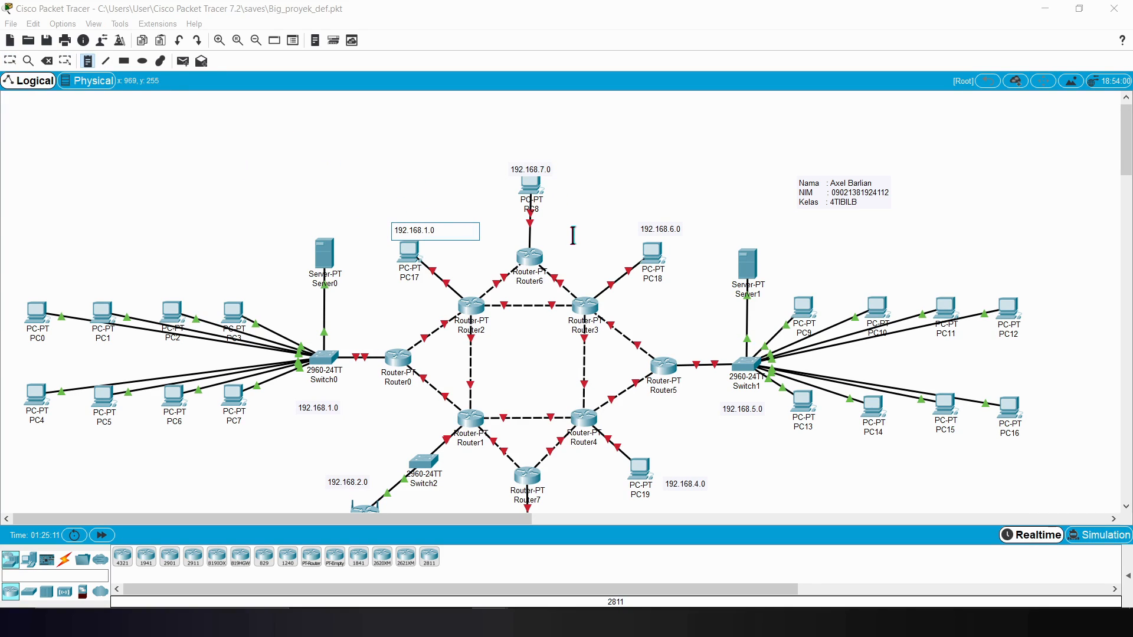
text(8)
key(Escape)
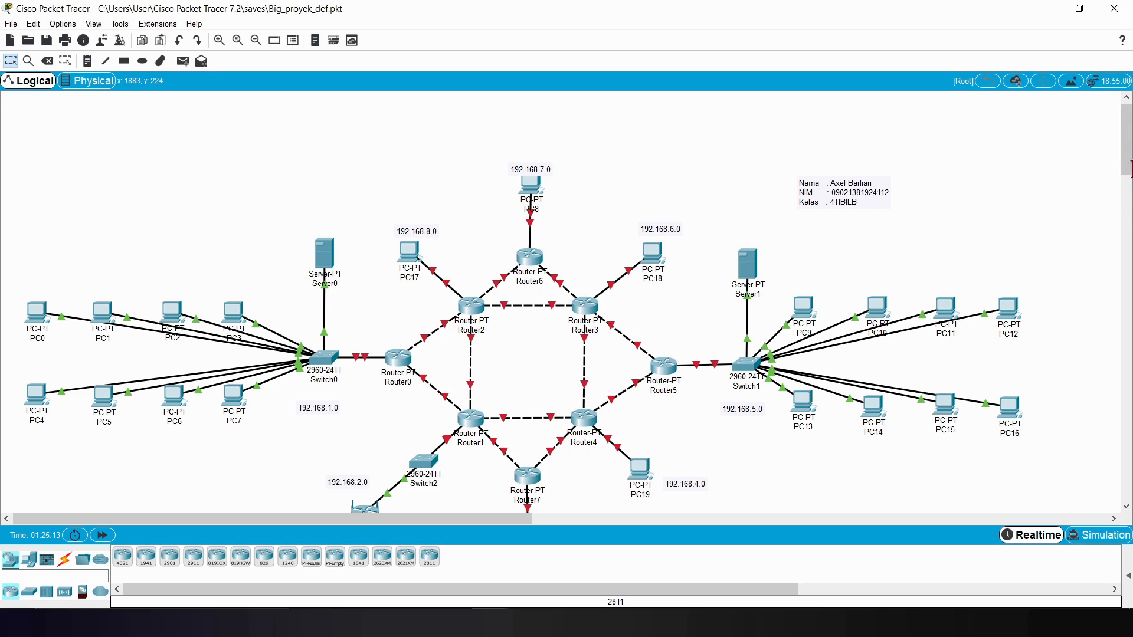
Step: Label the link between Router0 and Router2 with a text note reading 192.168.10.0
drag(1127, 156, 1127, 163)
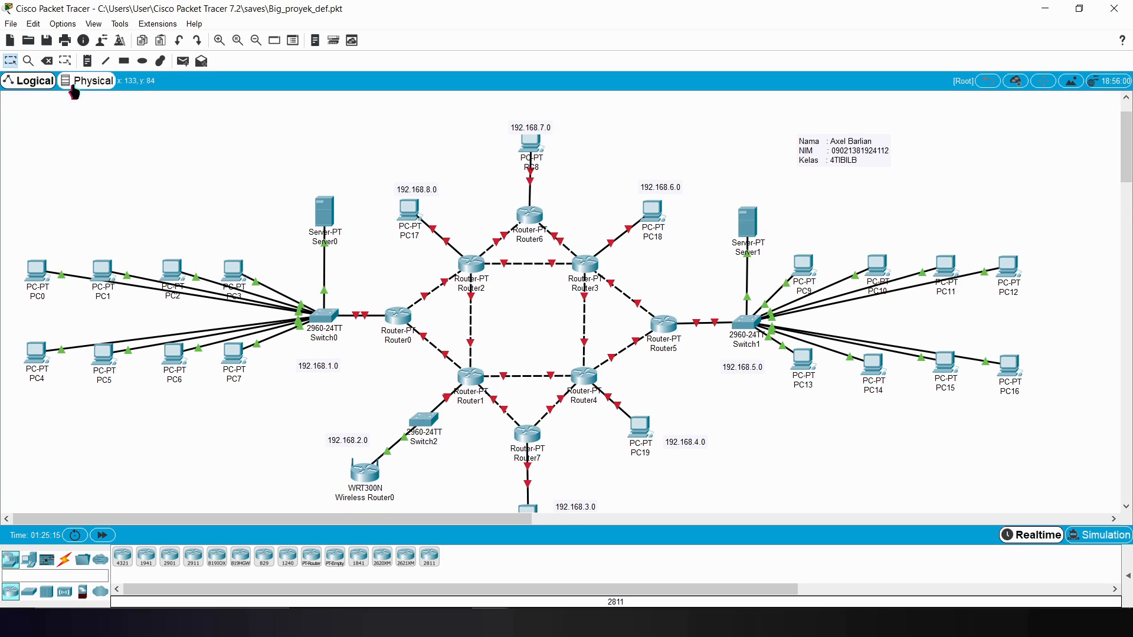
click(86, 61)
click(399, 273)
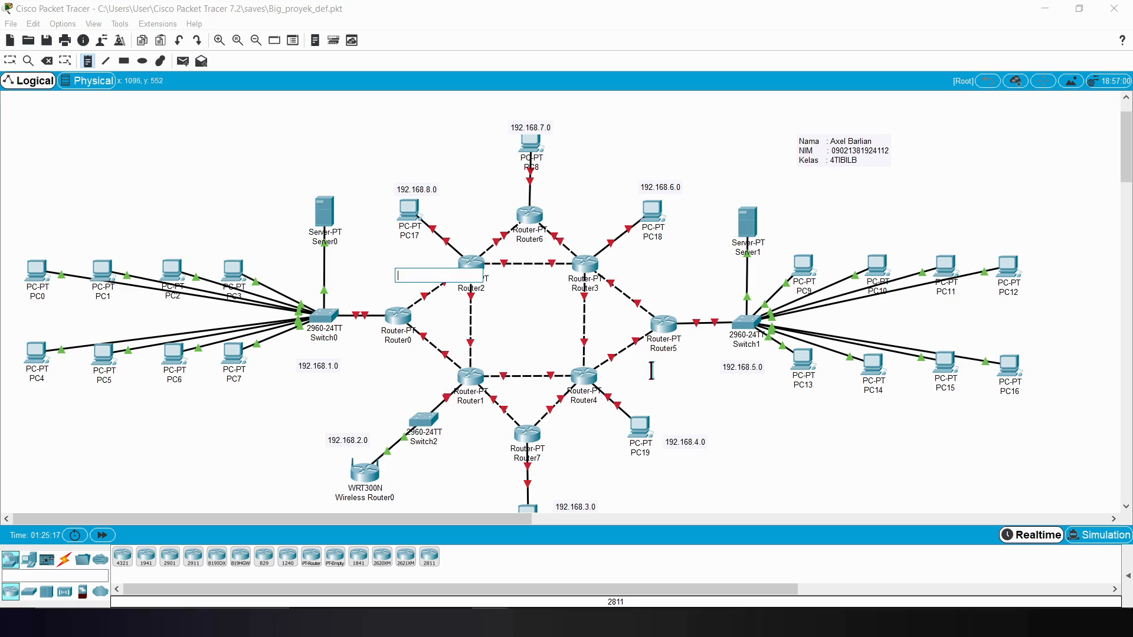
text(192.168.1.0)
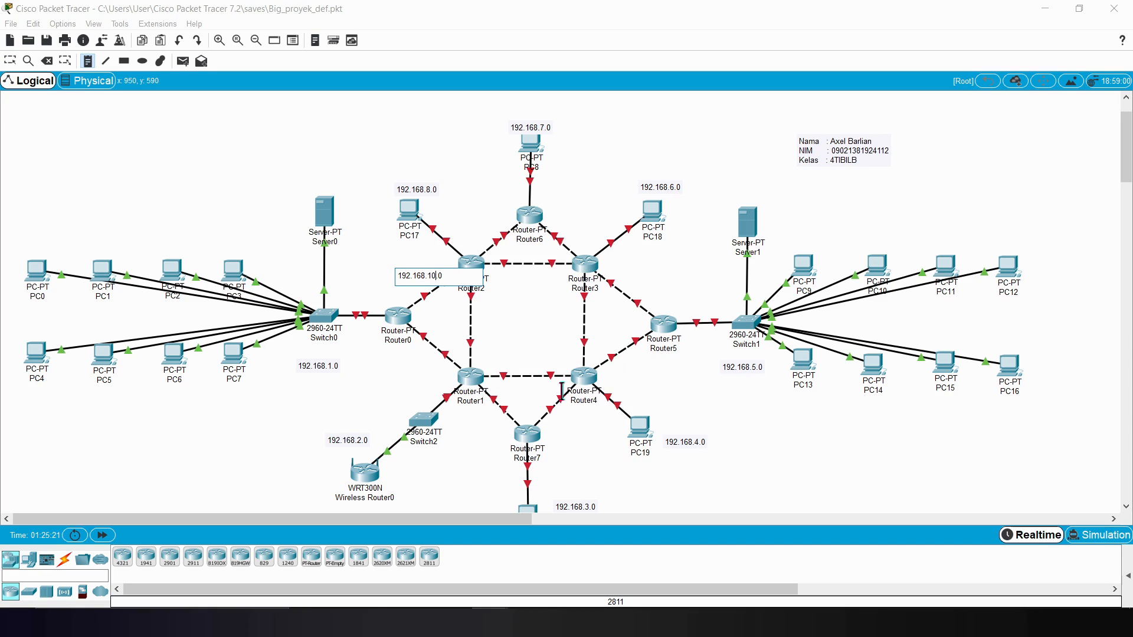
key(ctrl+a)
key(ctrl+c)
click(417, 355)
Step: Label the Router0–Router1 link with the note 192.168.20.0 and the Router1–Router7 link with 192.168.30.0
click(87, 60)
click(403, 362)
key(ctrl+v)
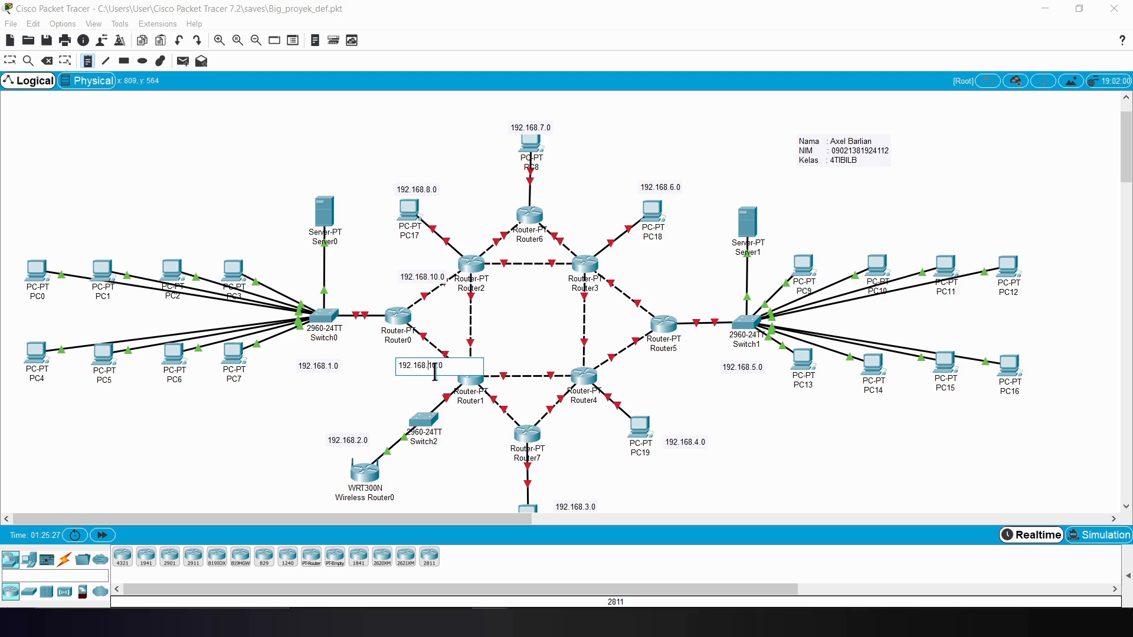
click(464, 411)
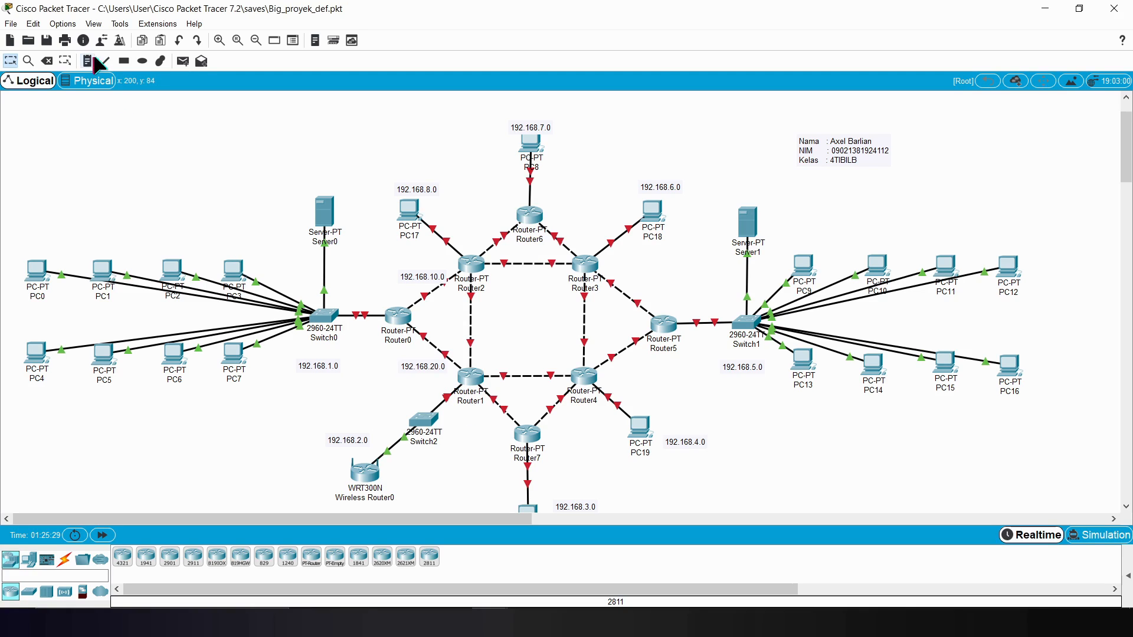
click(463, 420)
key(ctrl+v)
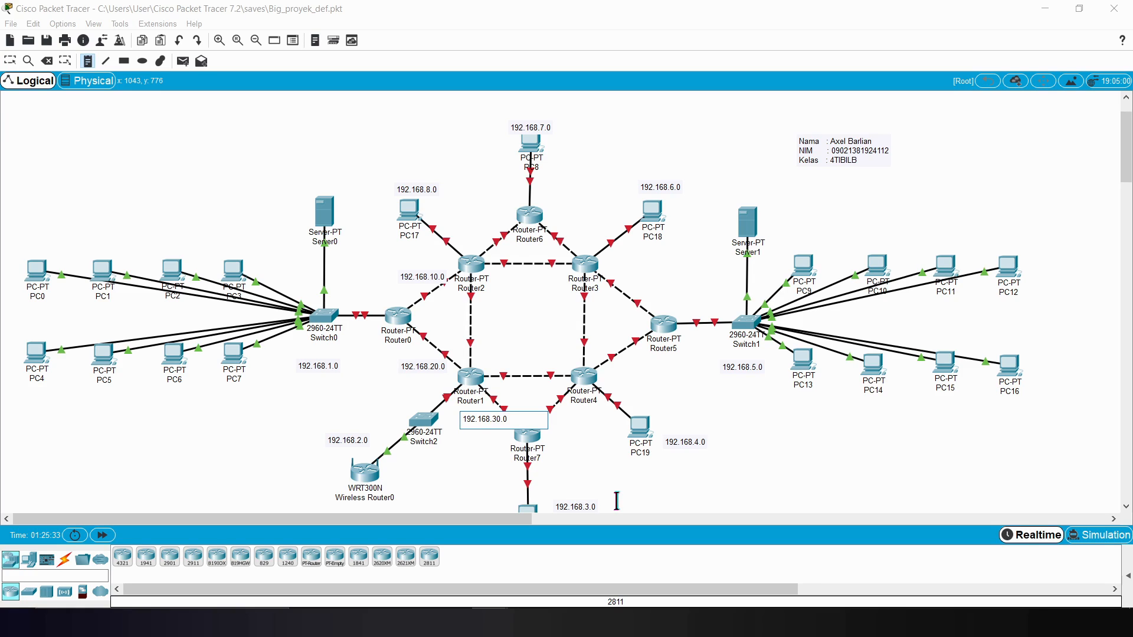
Step: Label the link between Router7 and Router4 with a text note reading 192.168.40.0
click(92, 64)
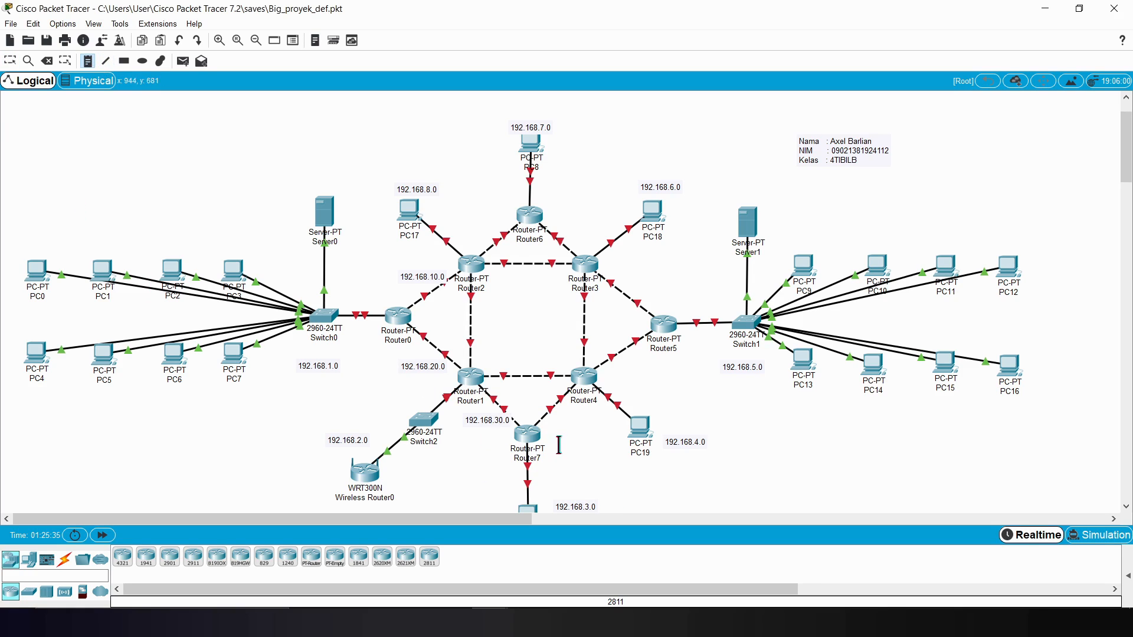
click(557, 426)
key(ctrl+v)
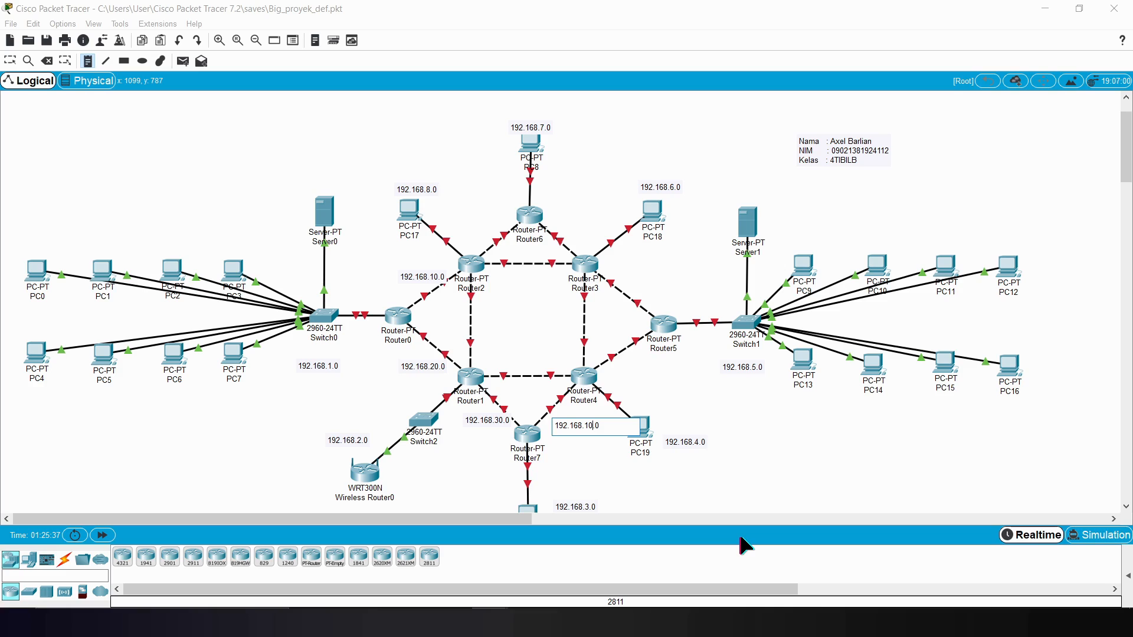
key(BackSpace)
key(BackSpace)
text(40)
key(Escape)
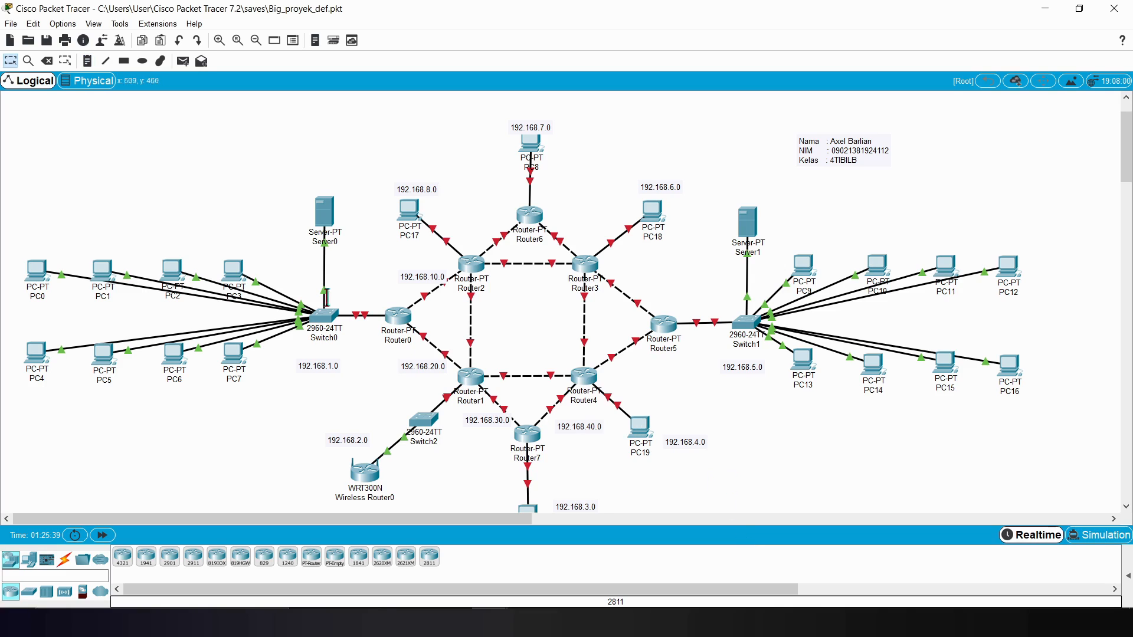
Step: Label the Router4–Router5 link with the note 192.168.50.0 and the Router3–Router5 link with 192.168.60.0
click(87, 61)
click(623, 367)
key(ctrl+v)
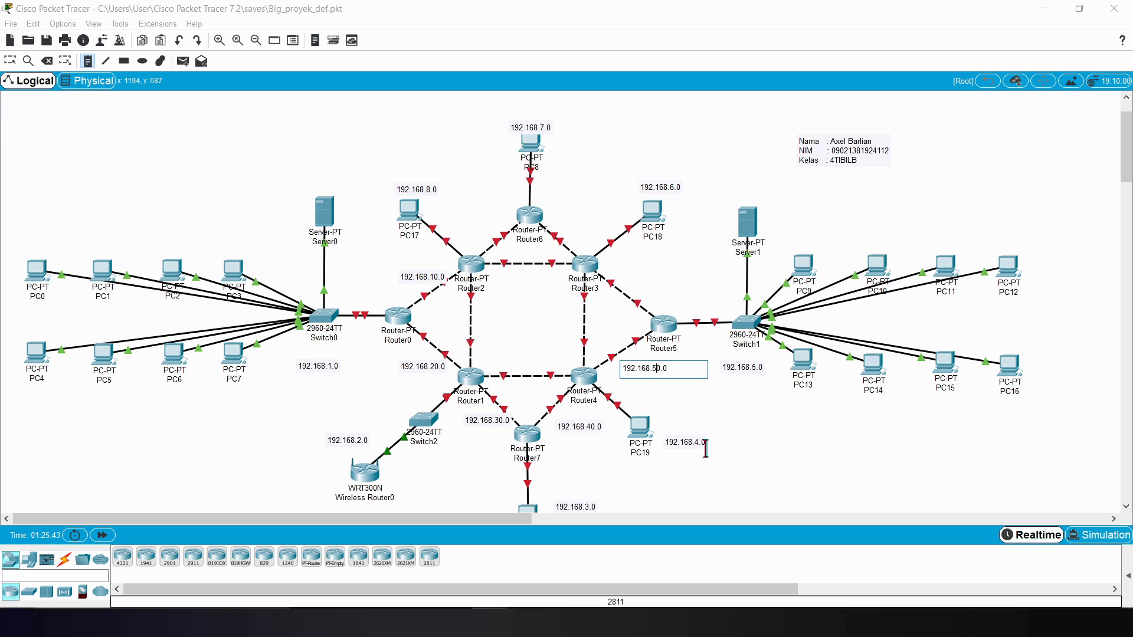
click(87, 62)
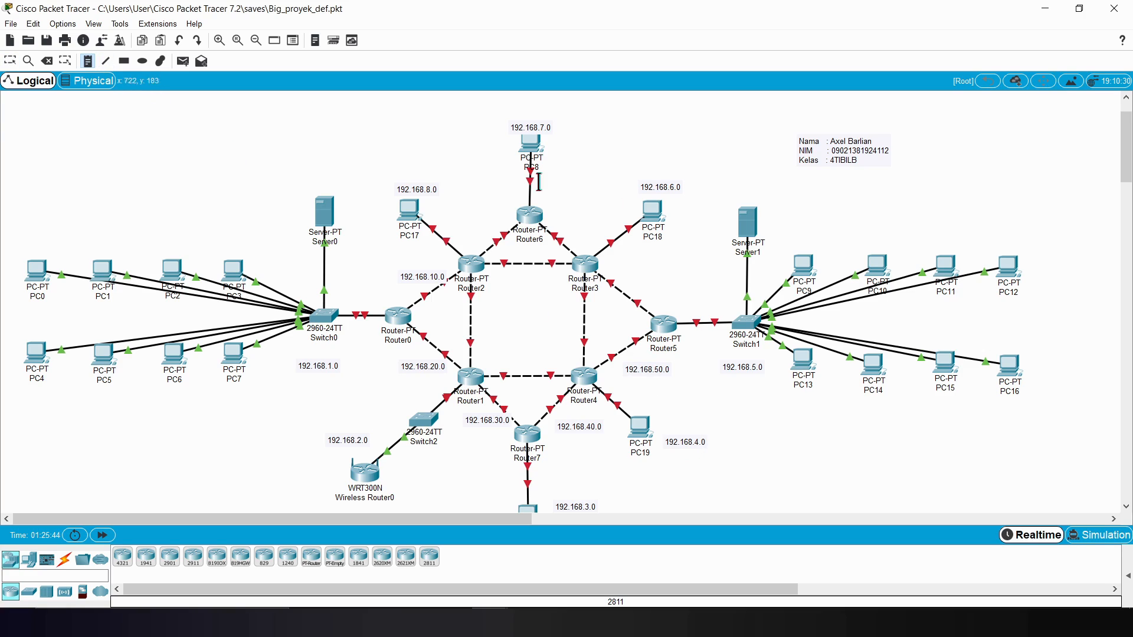
click(628, 276)
key(ctrl+v)
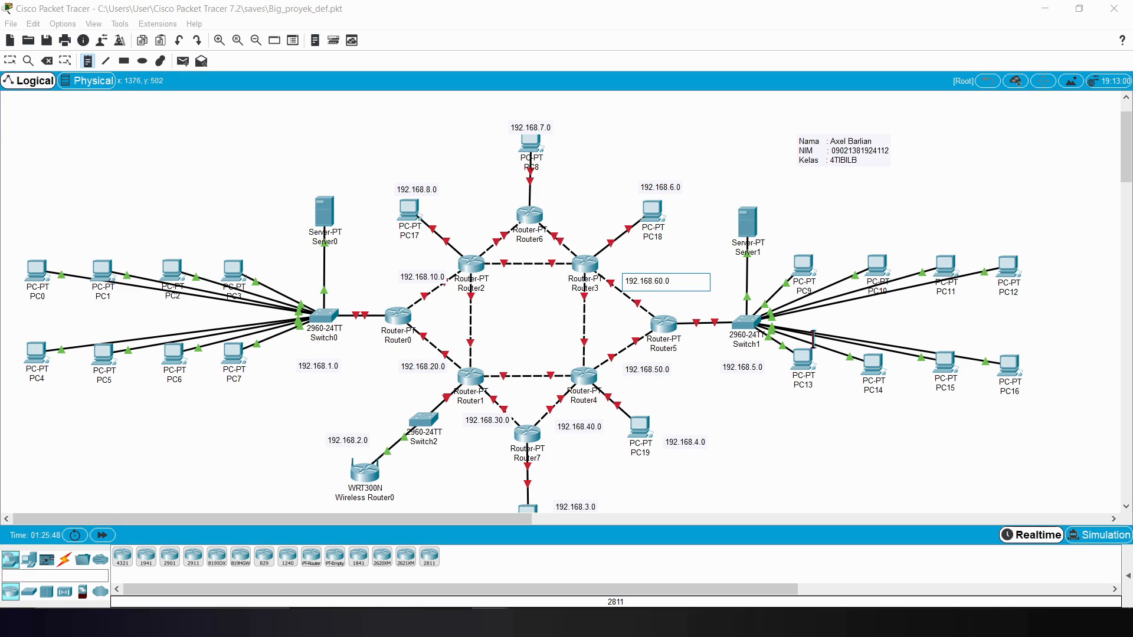
Step: Label the Router6–Router3 link with the note 192.168.70.0 and the Router2–Router6 link with 192.168.80.0
click(91, 61)
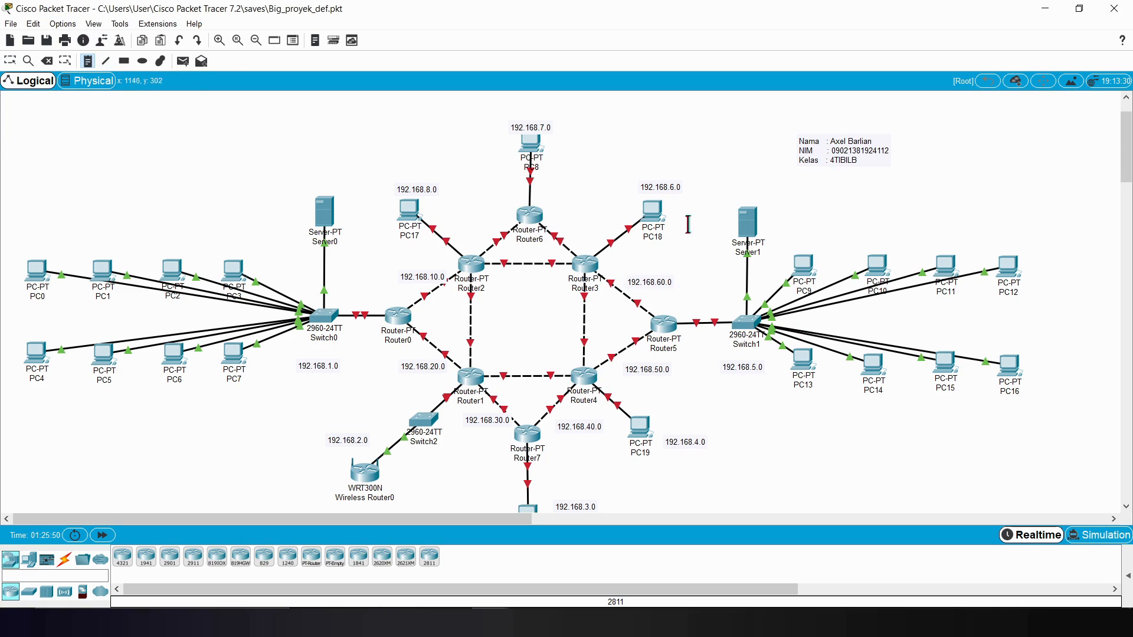
click(557, 214)
key(ctrl+v)
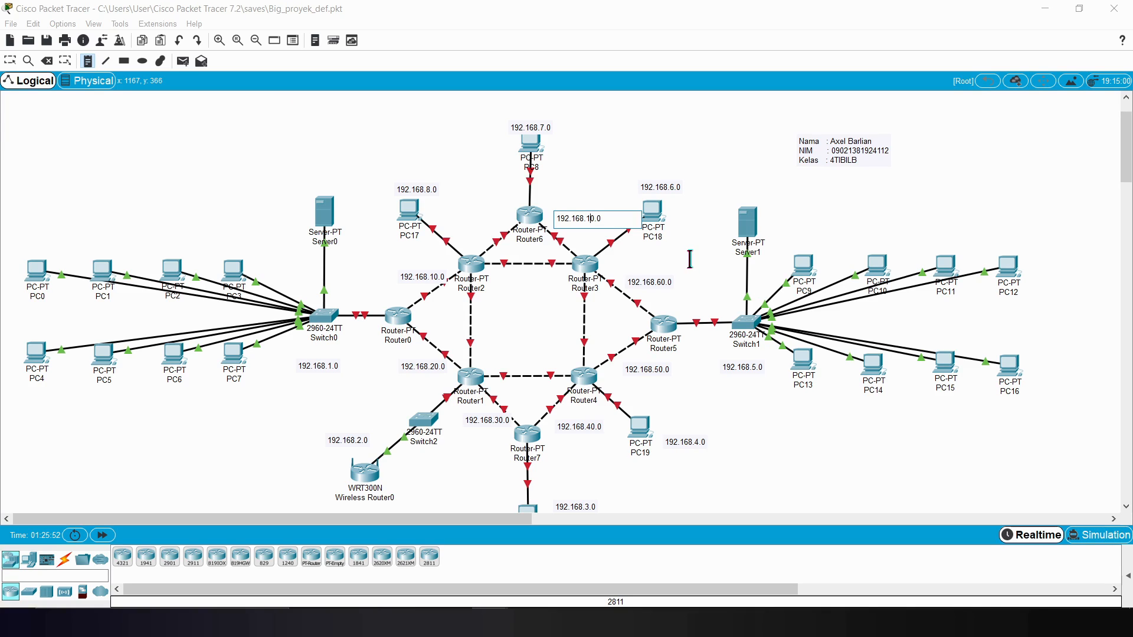
text(7)
click(88, 61)
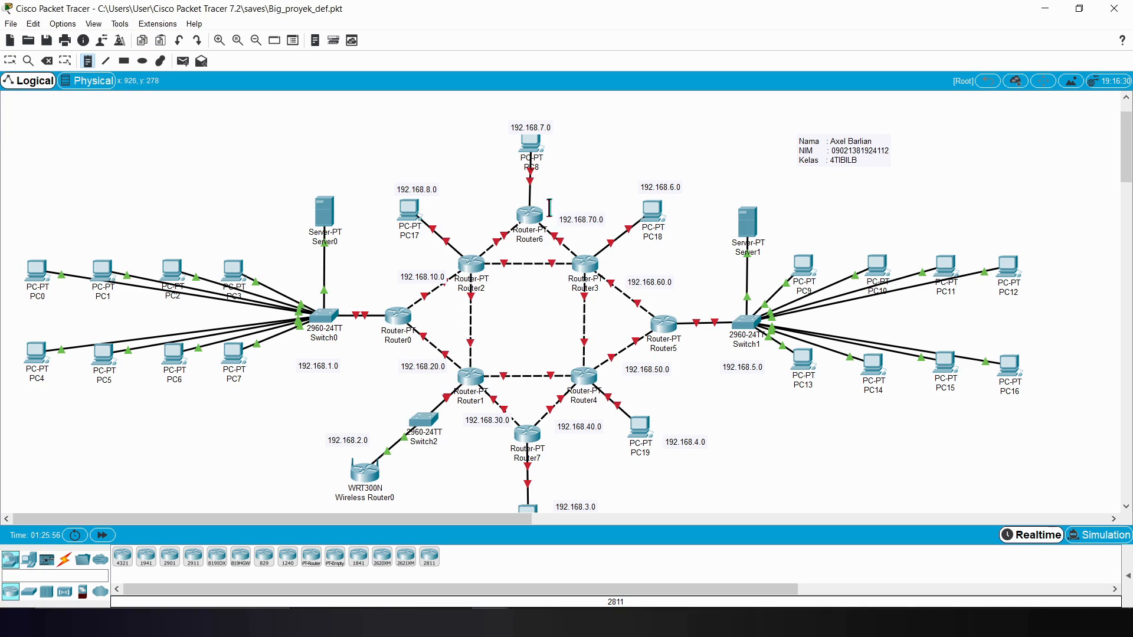
click(466, 224)
key(ctrl+v)
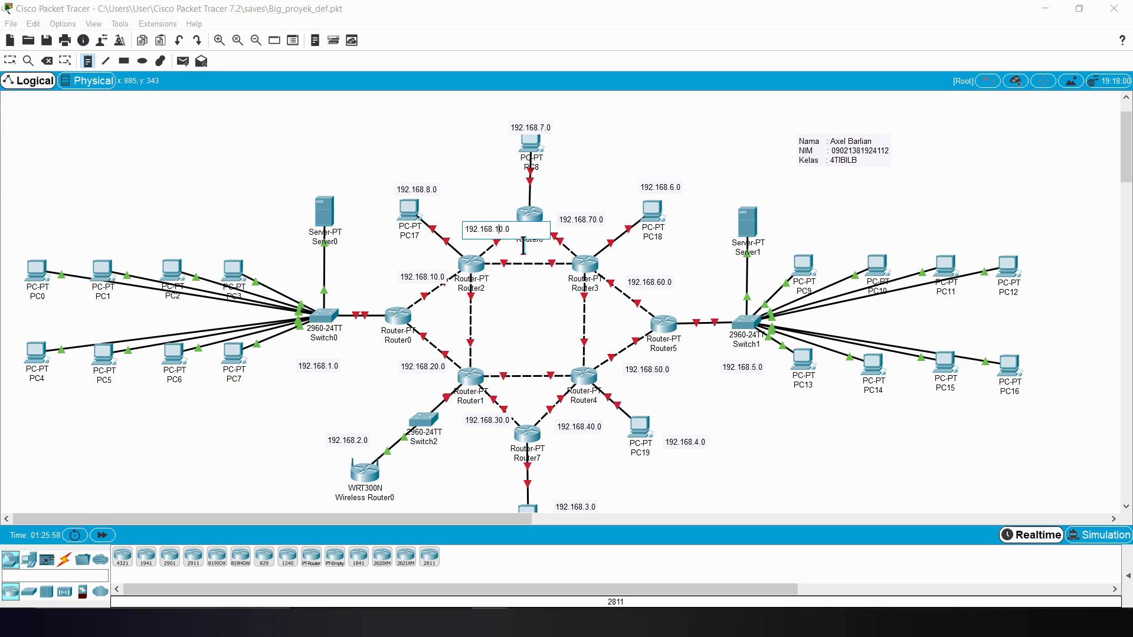
click(88, 61)
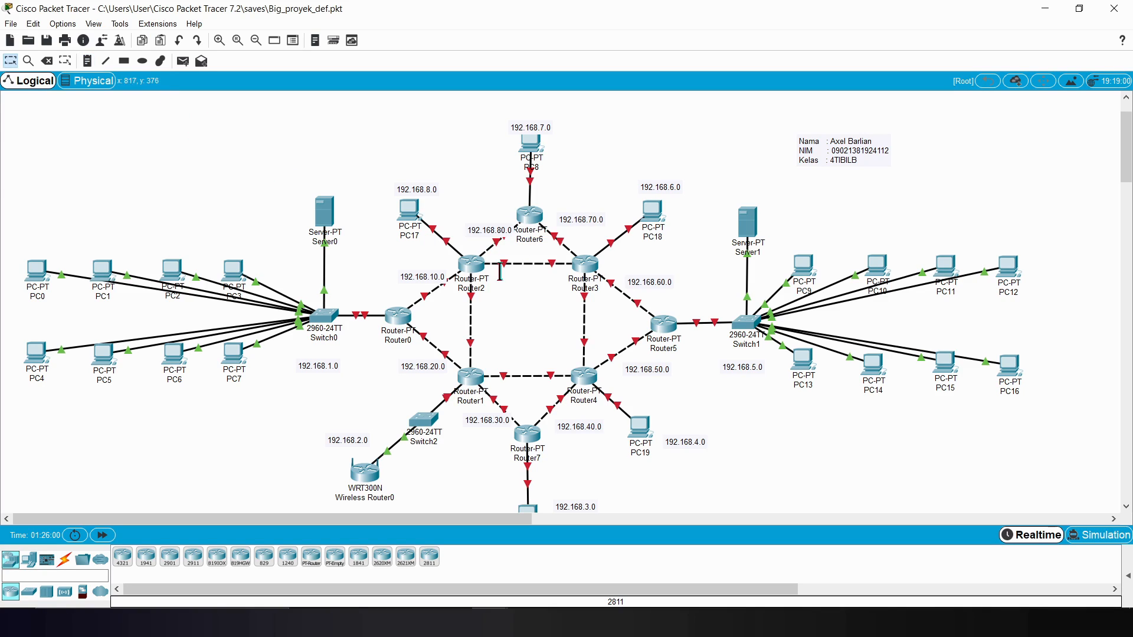
Step: Shift the 192.168.80.0 note clear of Router6 and label the Router2–Router3 link with the note 192.168.90.0
drag(481, 227, 466, 221)
click(88, 61)
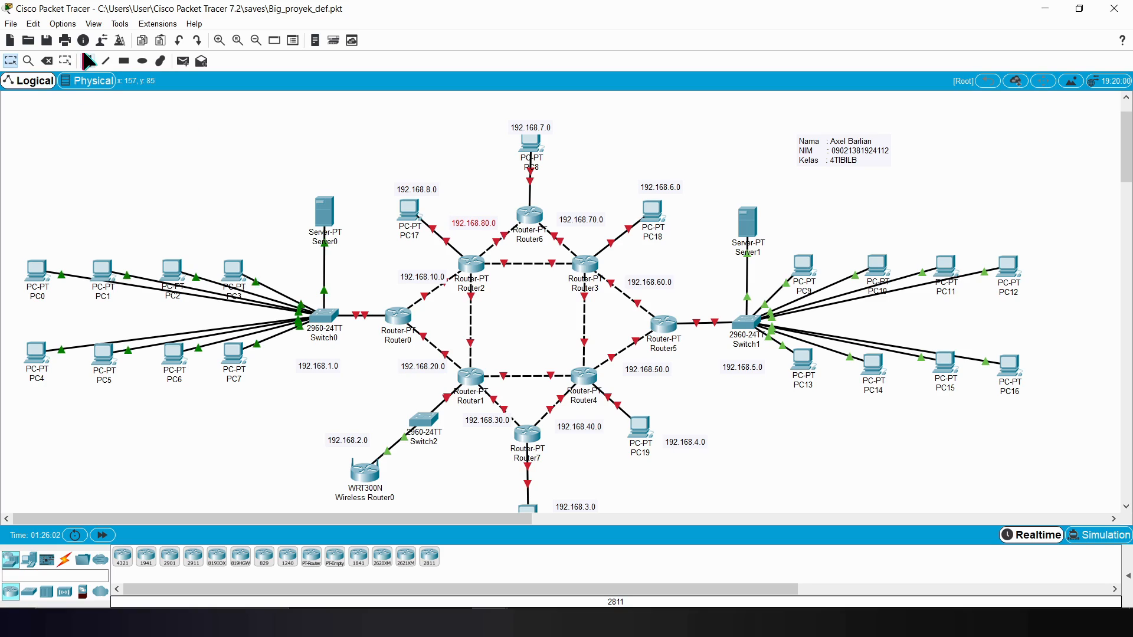
click(509, 279)
key(ctrl+v)
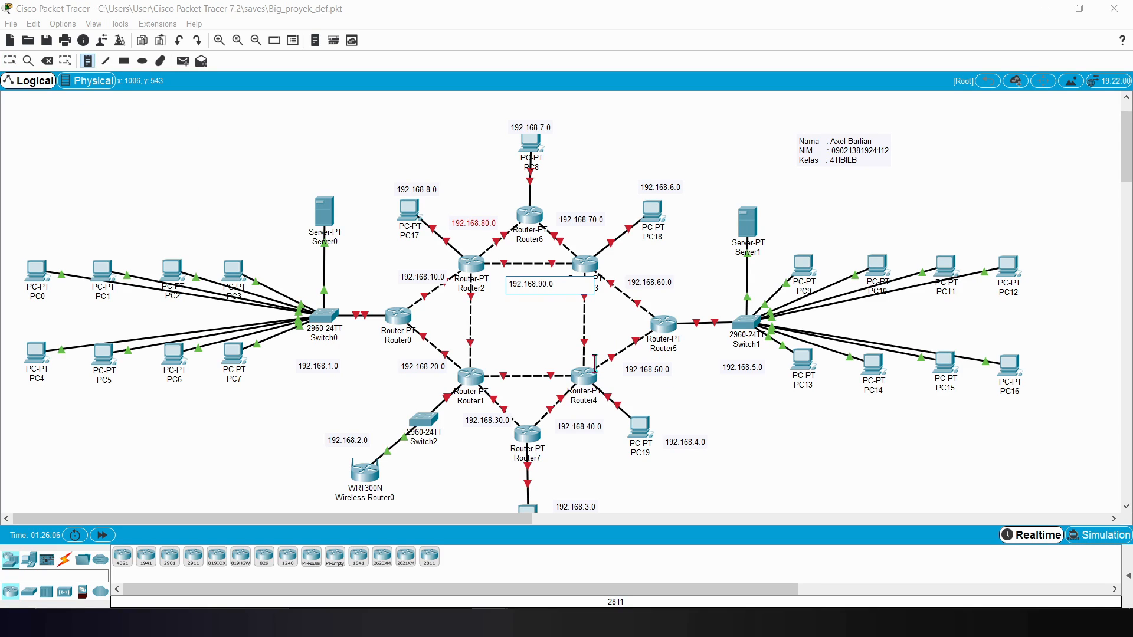
click(99, 122)
Step: Label the link between Router2 and Router1 with a text note reading 192.168.100.0
click(89, 61)
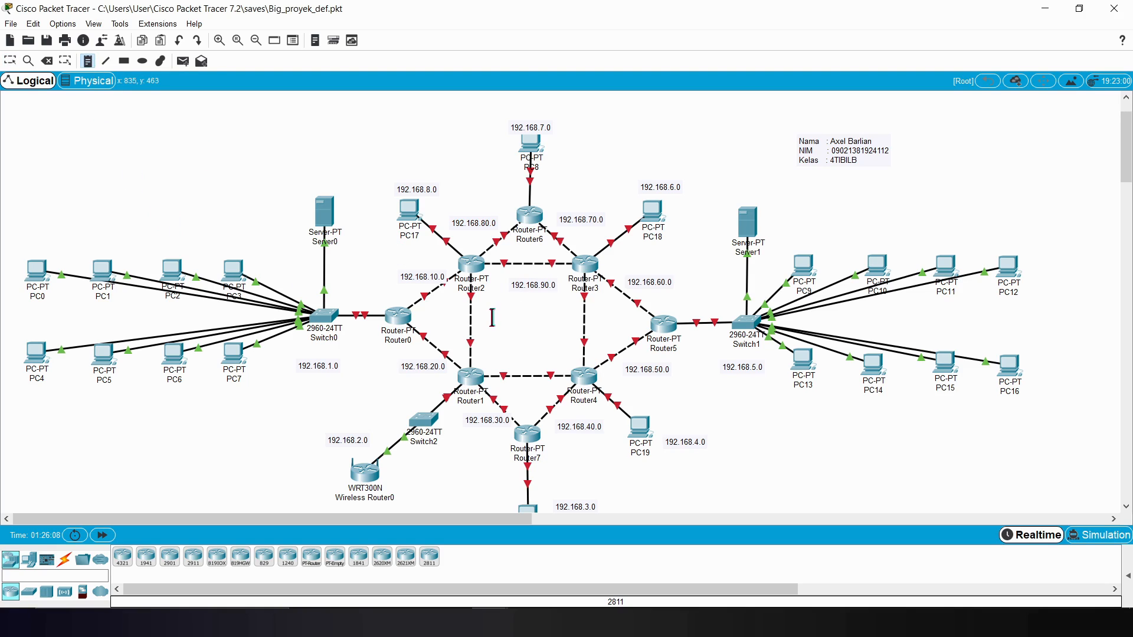
click(492, 317)
key(ctrl+v)
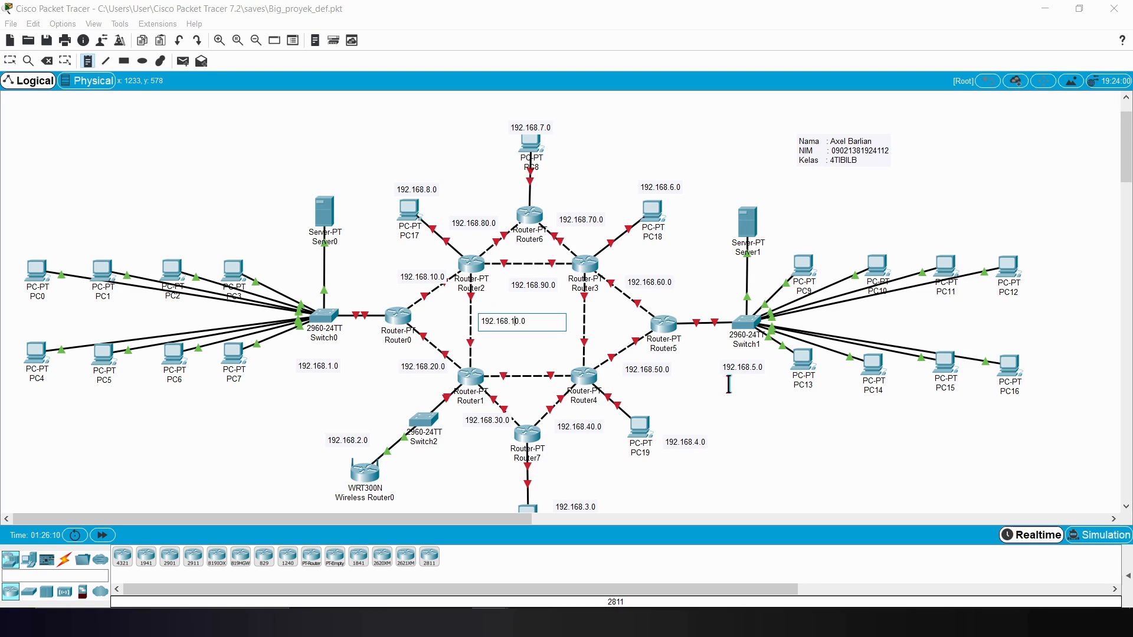
text(0)
click(729, 385)
drag(504, 319, 496, 315)
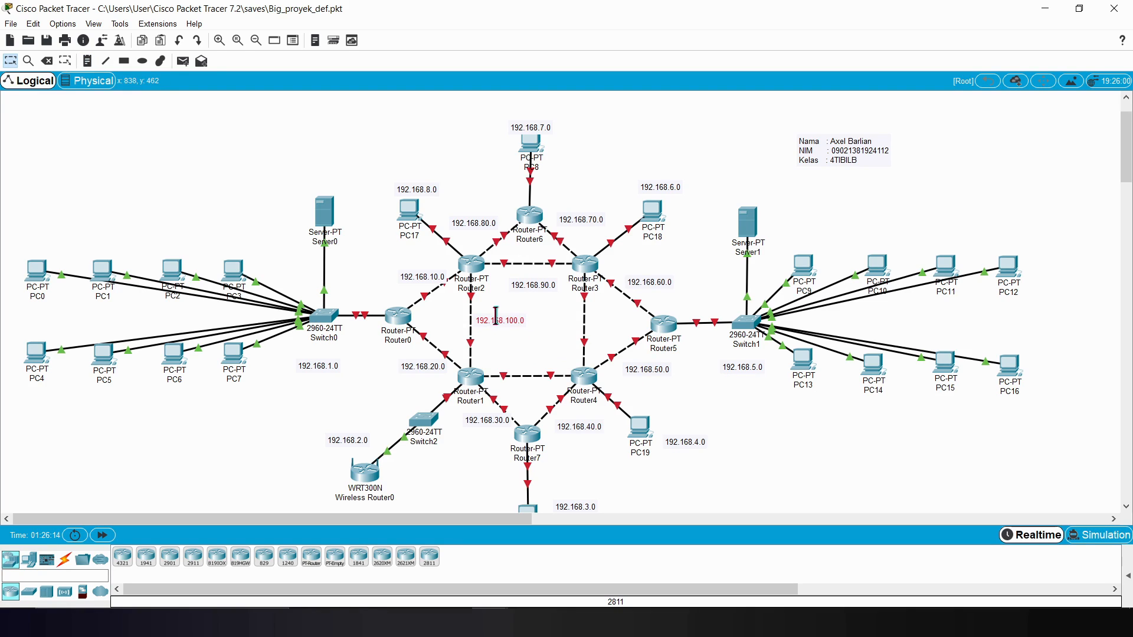
Step: Label the link between Router3 and Router4 with a text note reading 192.168.110.0
click(87, 61)
click(556, 323)
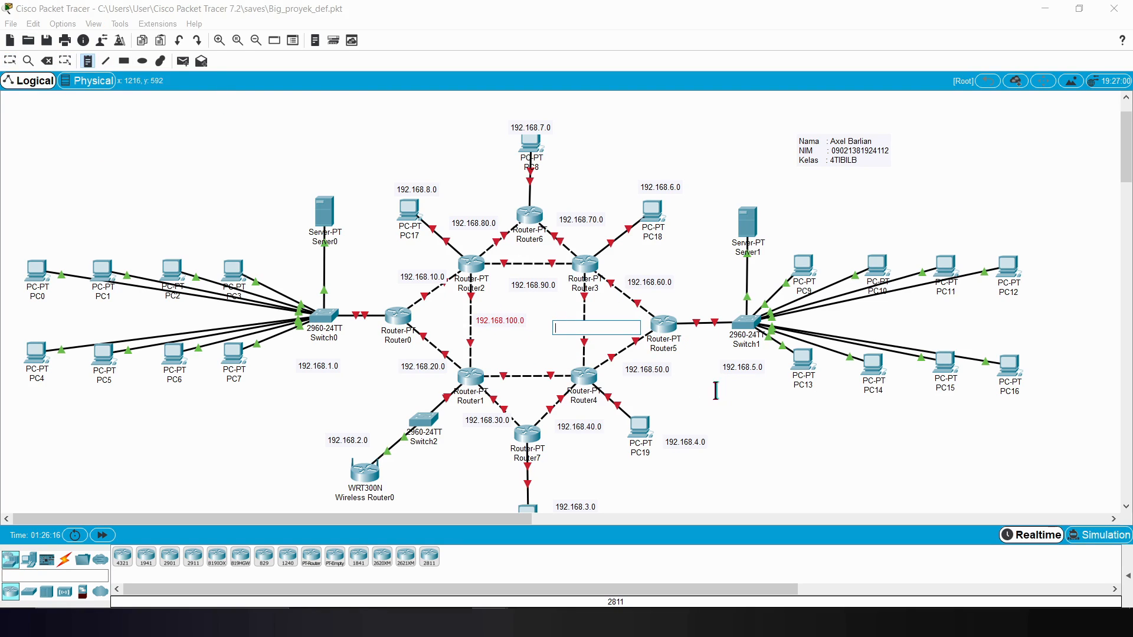
key(ctrl+v)
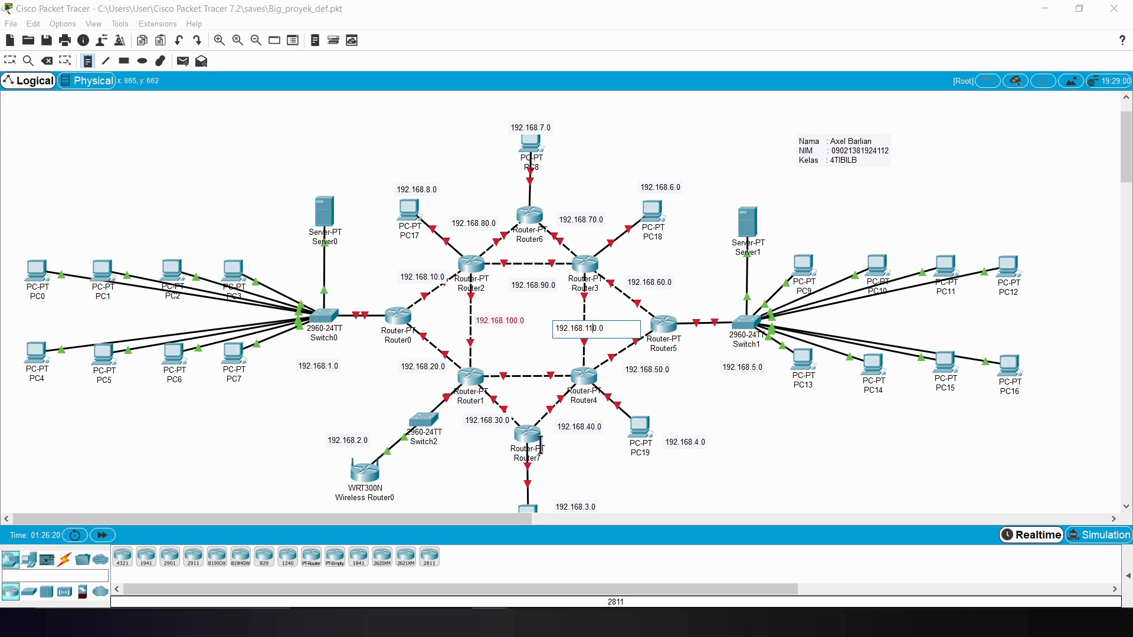
click(728, 494)
Step: Label the Router1–Router4 link with the note 192.168.120.0 and move the 192.168.110.0 note clear of the Router3–Router4 link
click(87, 61)
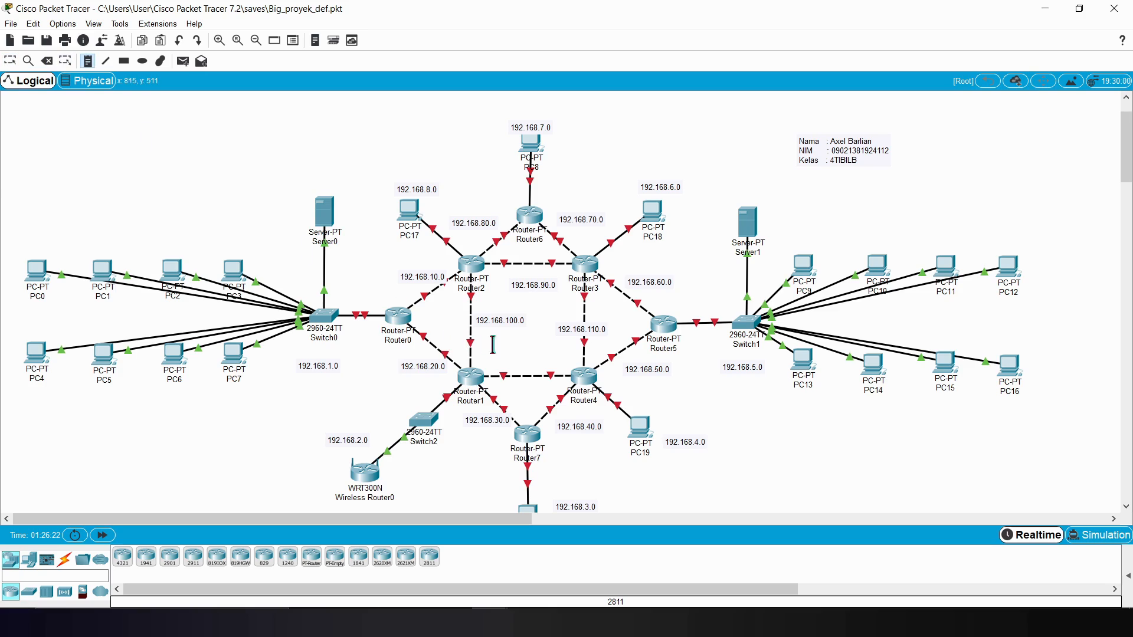
click(499, 354)
key(ctrl+v)
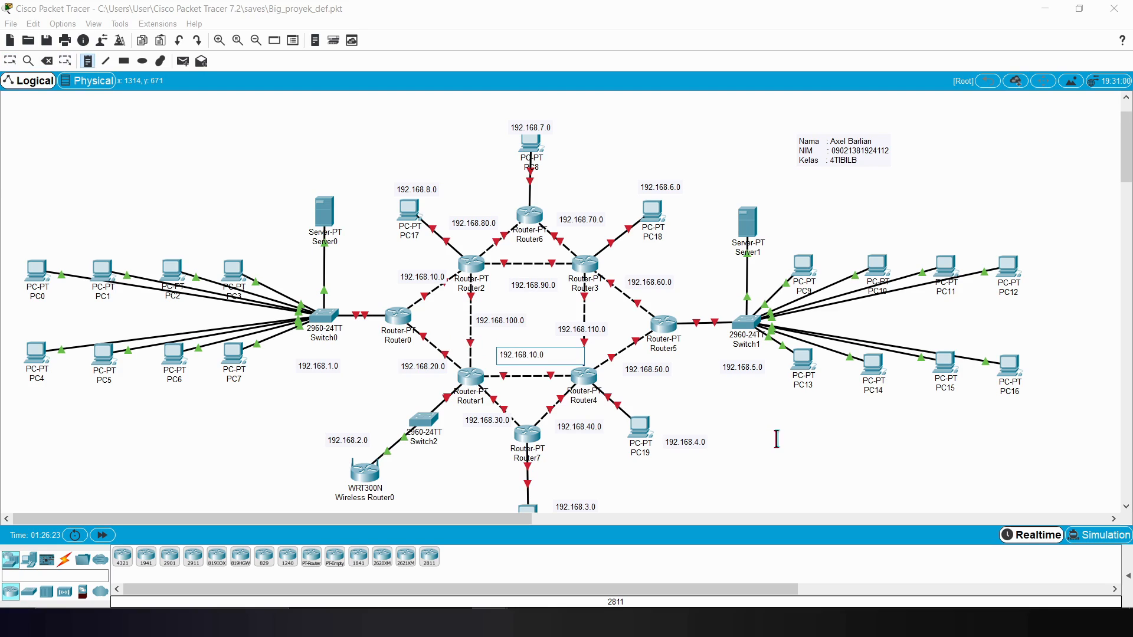
click(771, 439)
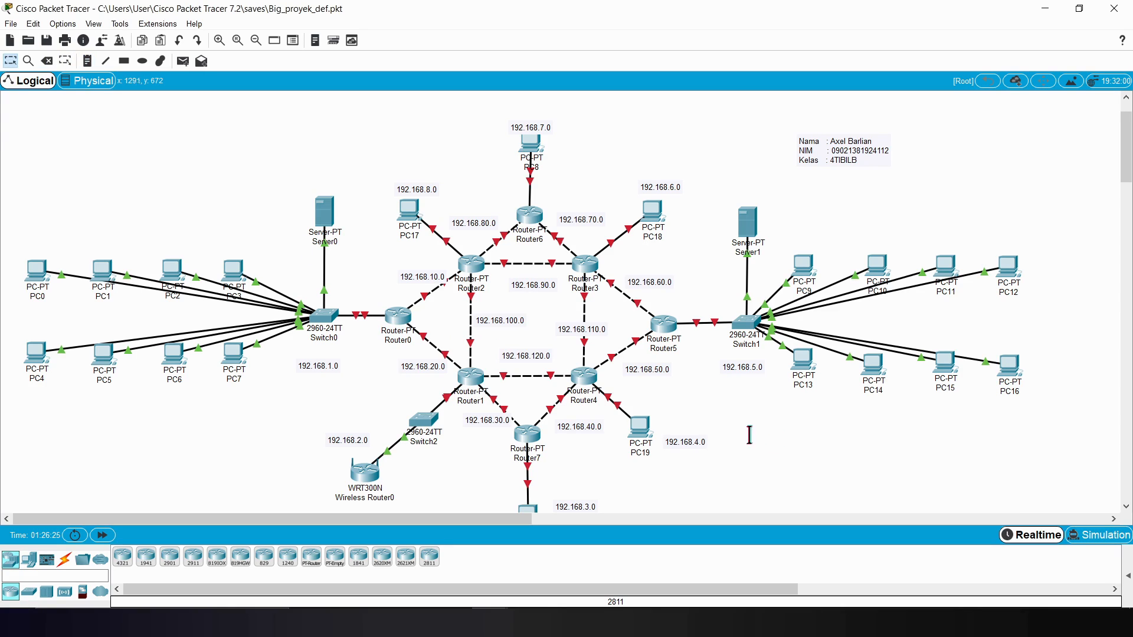
drag(594, 329, 631, 322)
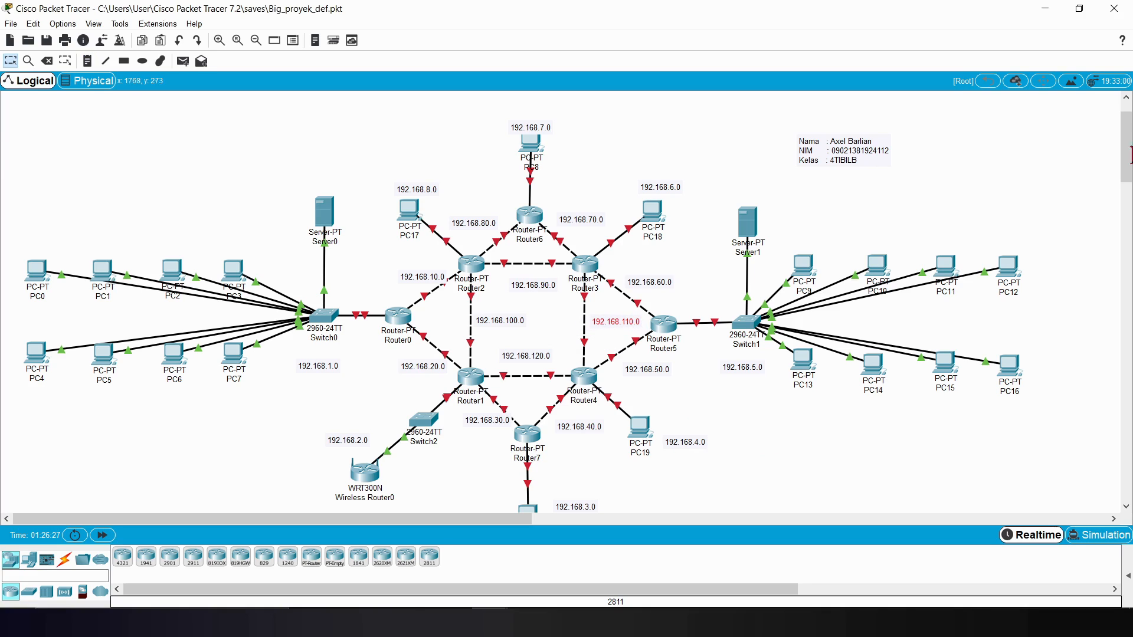
mouse_move(1128, 141)
mouse_down()
mouse_move(1127, 159)
mouse_move(1127, 139)
mouse_up()
click(528, 134)
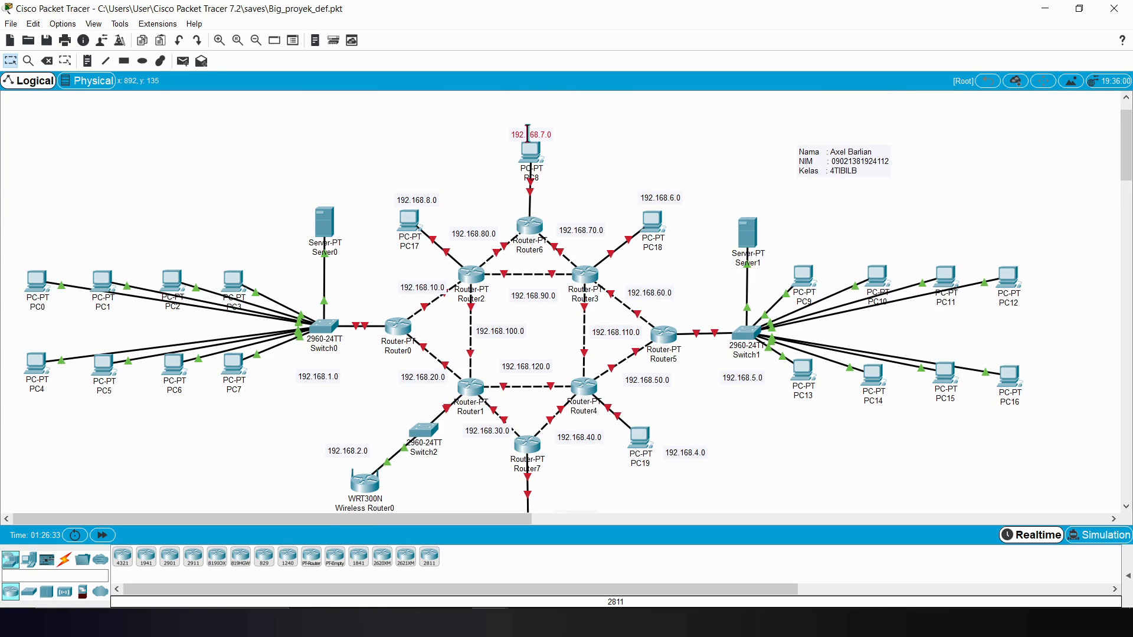
Step: Assign PC20 the static IP address 192.168.3.2 with subnet mask 255.255.255.0
drag(1126, 143, 1128, 149)
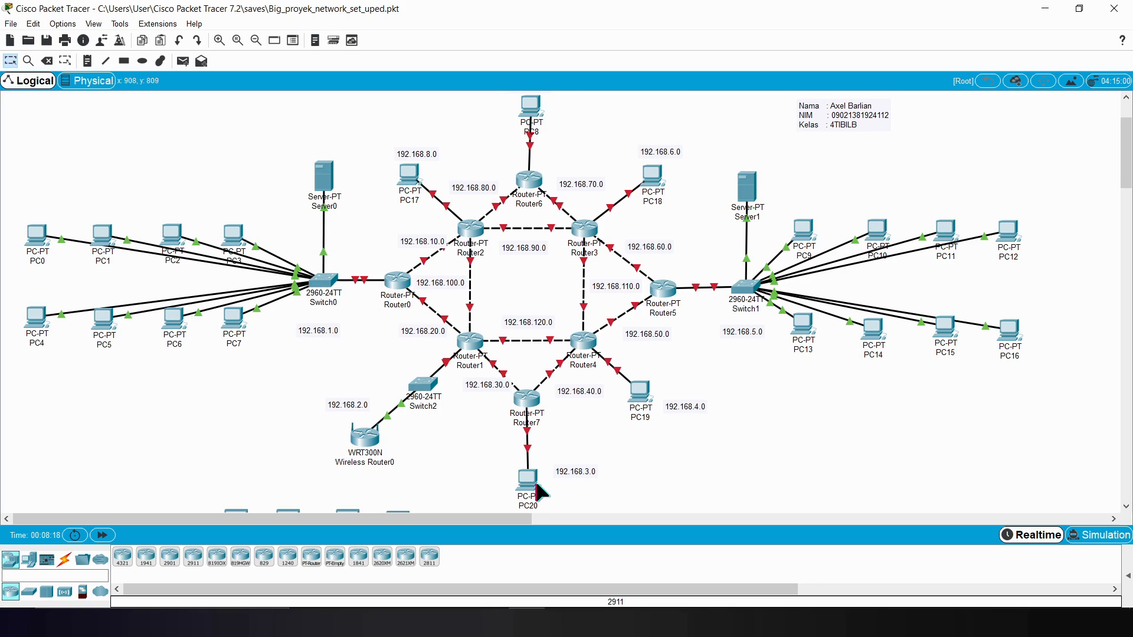
drag(1126, 153, 1126, 157)
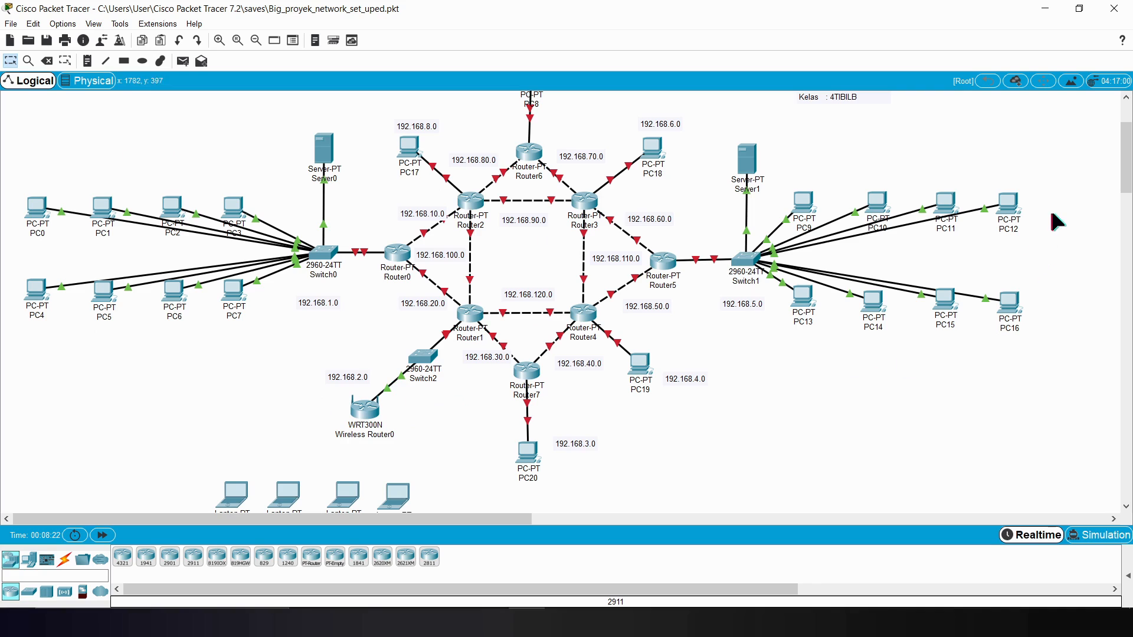
drag(1125, 177, 1126, 182)
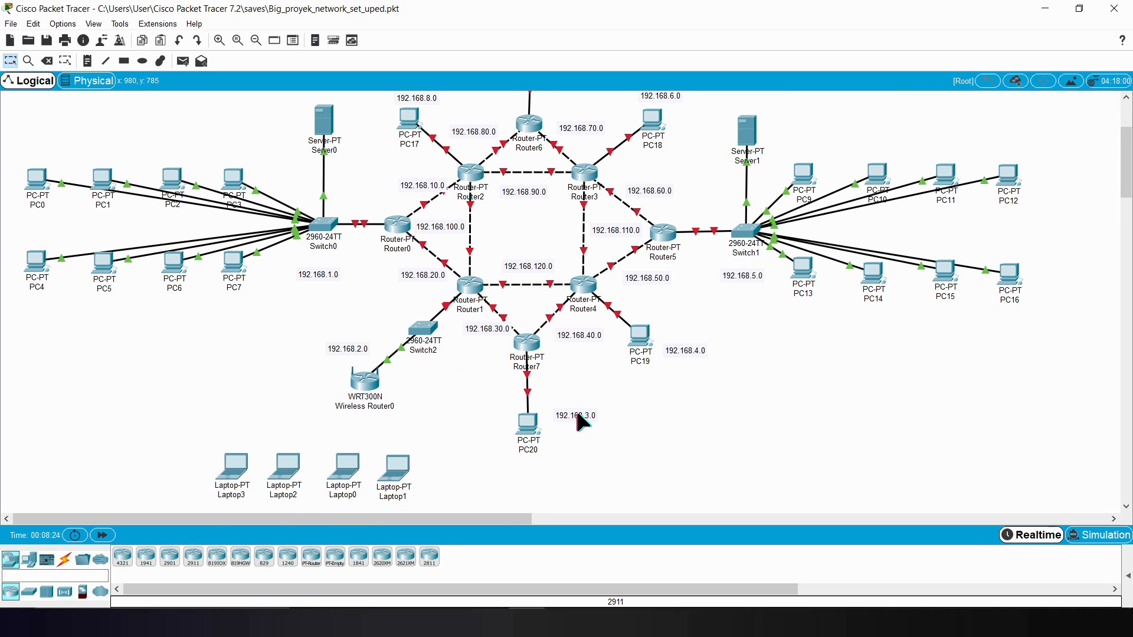
click(532, 430)
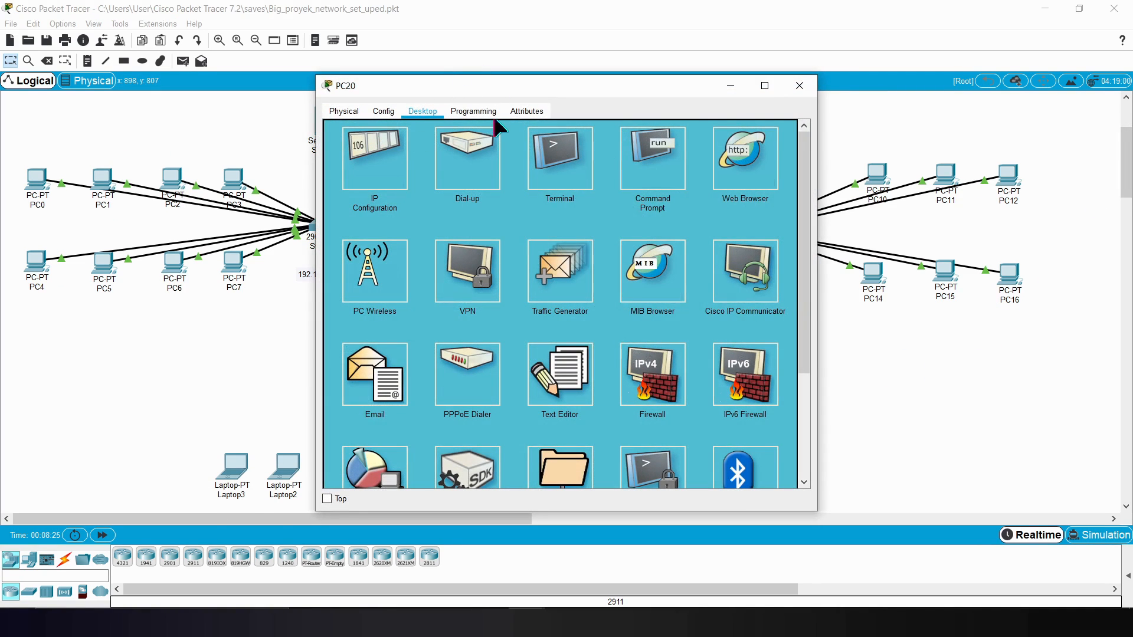
drag(493, 95, 790, 81)
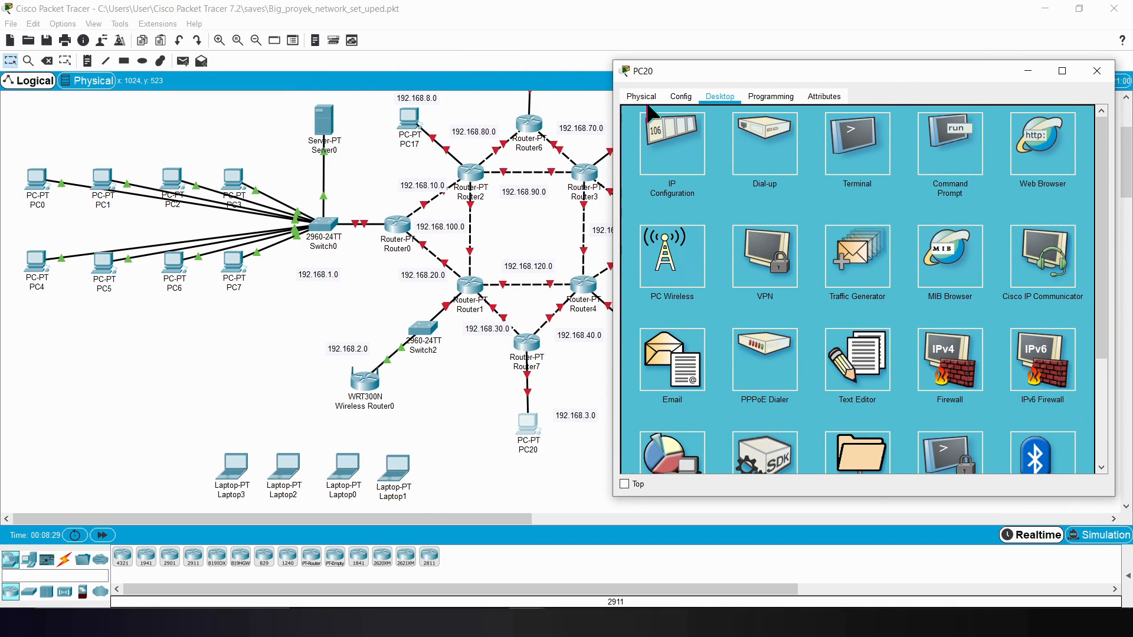
click(682, 157)
click(811, 185)
text(1)
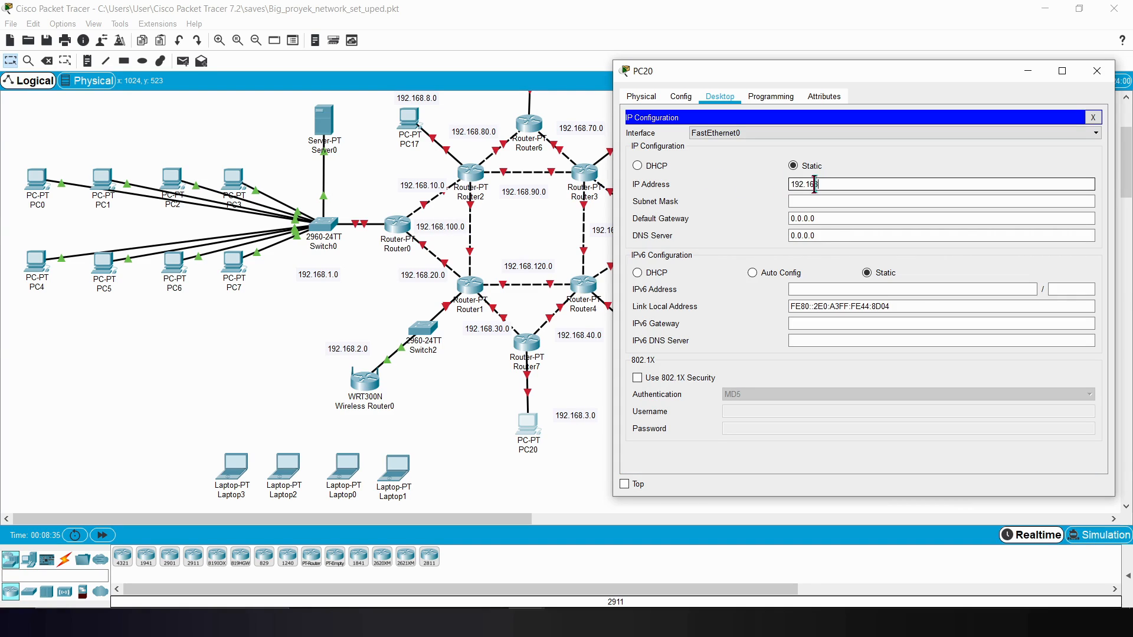
text(92.168.)
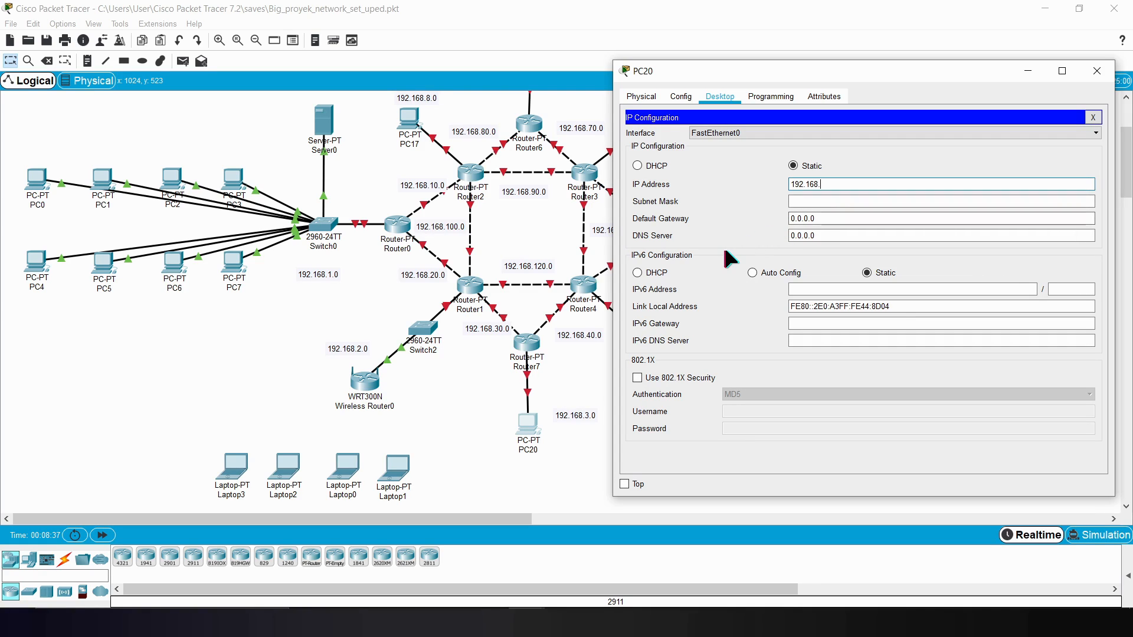
text(3.2)
click(866, 200)
key(Tab)
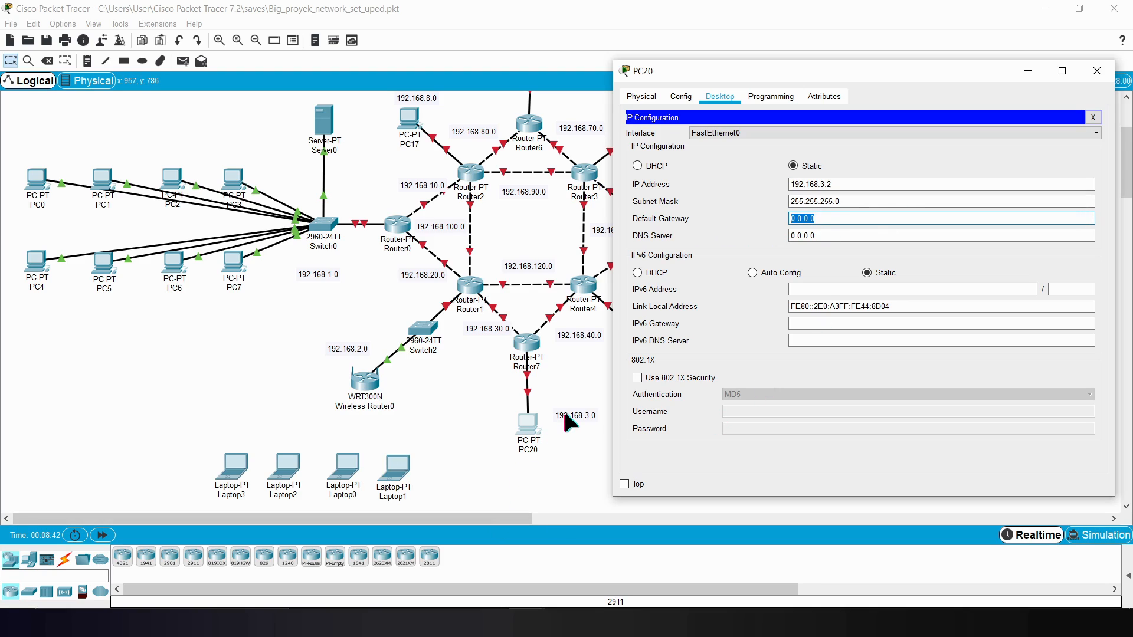
Step: Enter PC20's default gateway and close its configuration window
text(19)
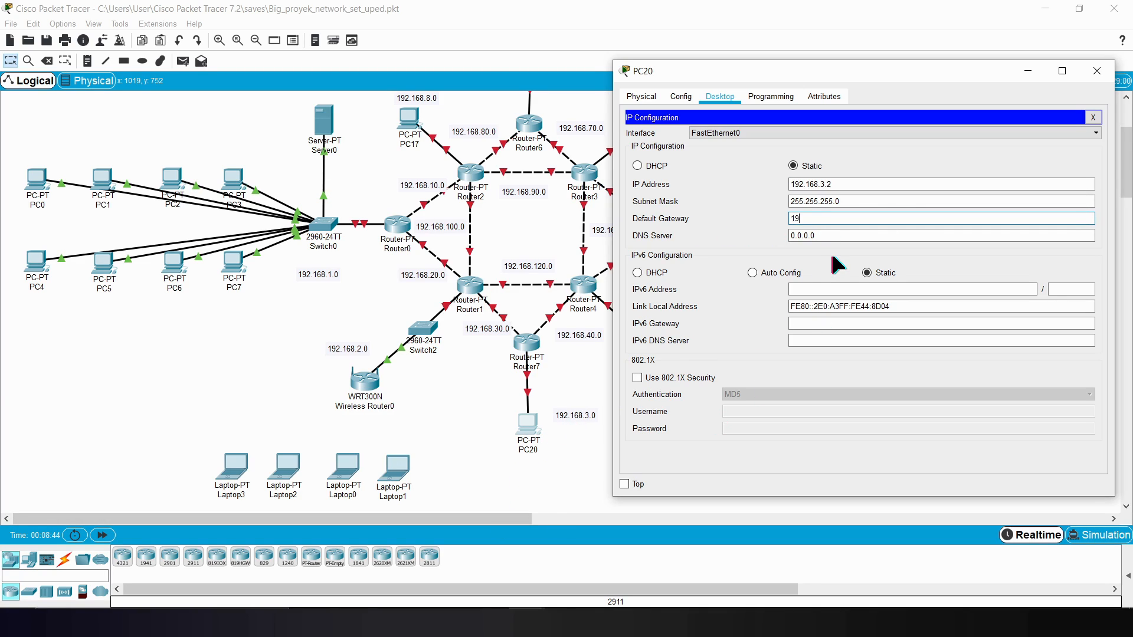
text(2.168.3.1)
click(1097, 71)
Step: Assign PC19 the static IP address 192.168.4.2 with subnet mask 255.255.255.0
click(643, 345)
click(378, 154)
click(524, 199)
drag(559, 86, 316, 92)
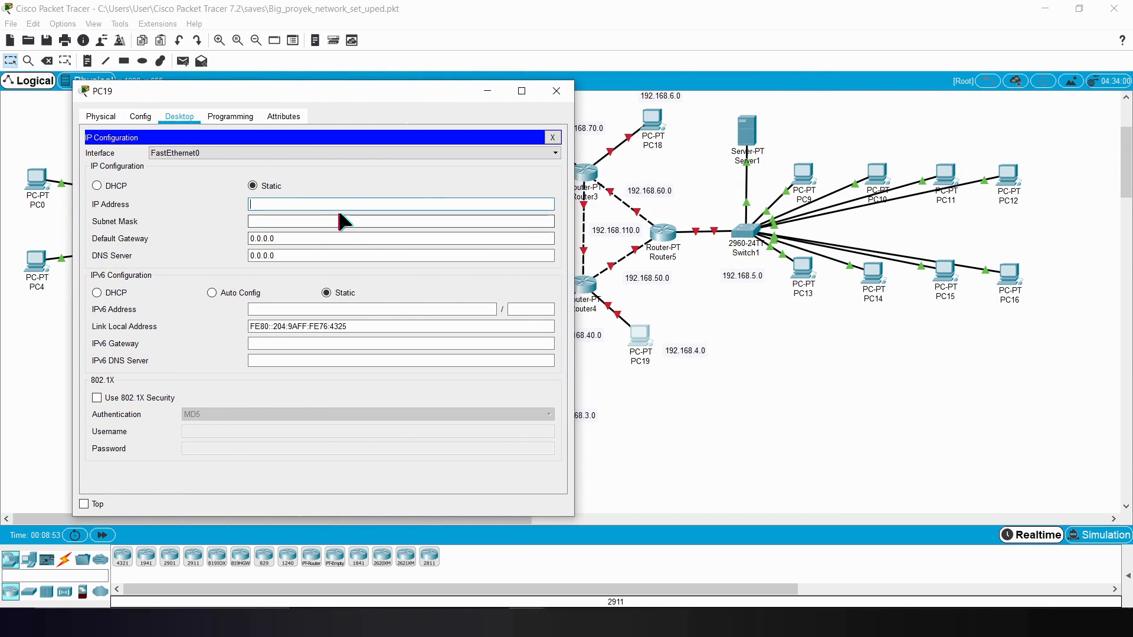
text(192.168.4.2)
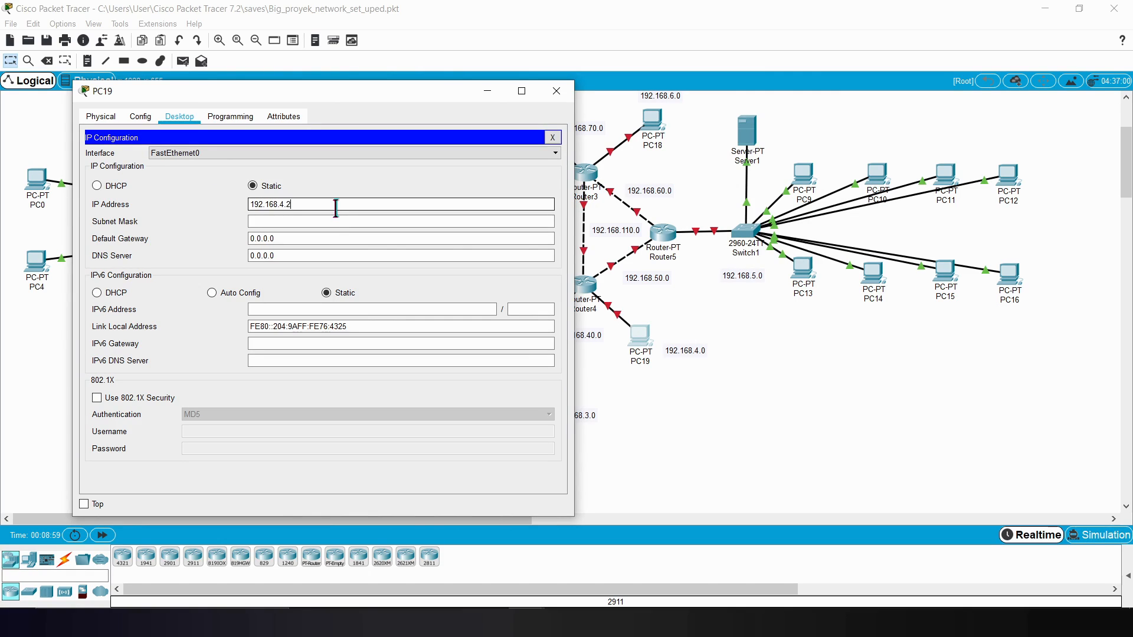
click(350, 219)
key(Tab)
Step: Set PC19's default gateway to 192.168.4.1 and close its configuration window
text(1)
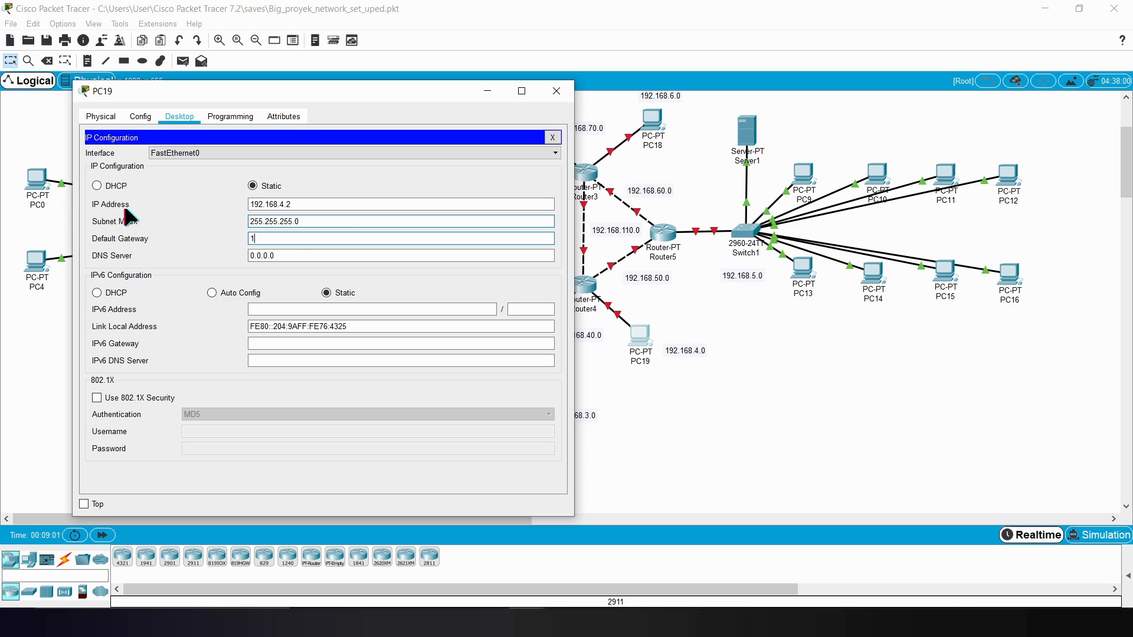
text(92.168.4.1)
click(555, 92)
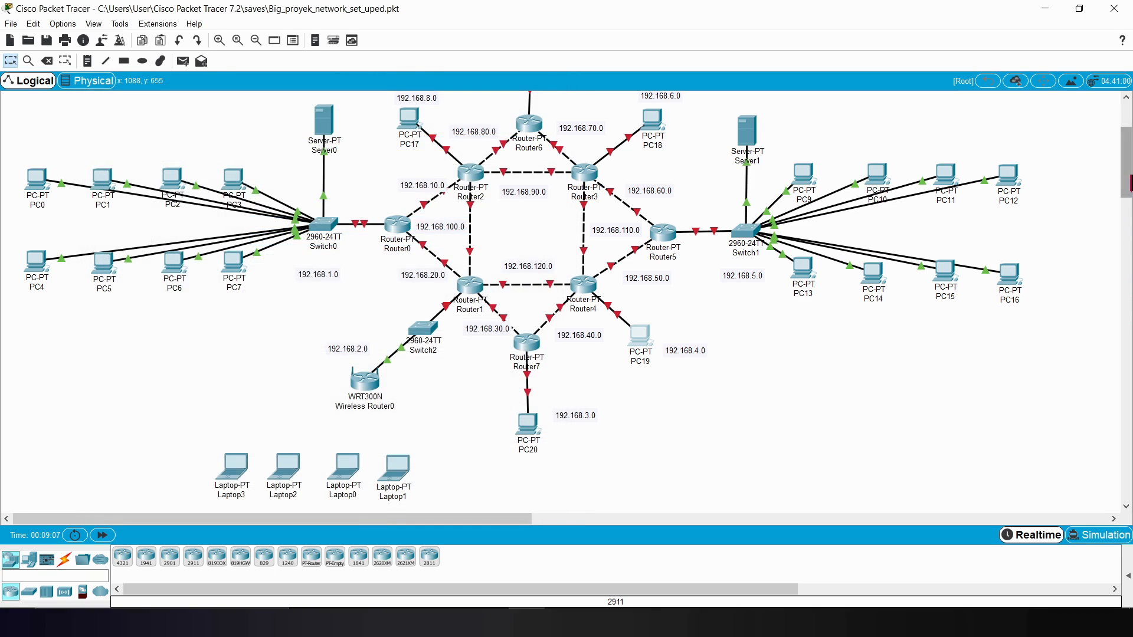
Step: Assign PC18 the static IP address 192.168.6.2 with subnet mask 255.255.255.0
drag(1127, 172, 1105, 137)
click(649, 274)
click(404, 111)
click(401, 148)
drag(543, 96, 273, 103)
click(272, 218)
text(168)
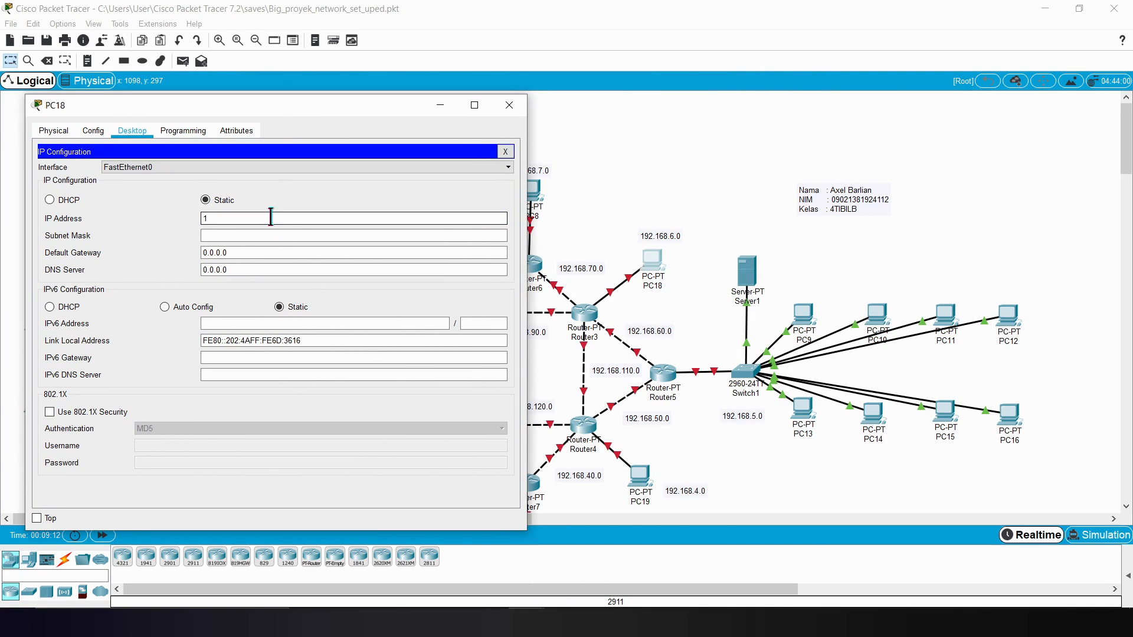
key(BackSpace)
key(BackSpace)
text(92.168.6.)
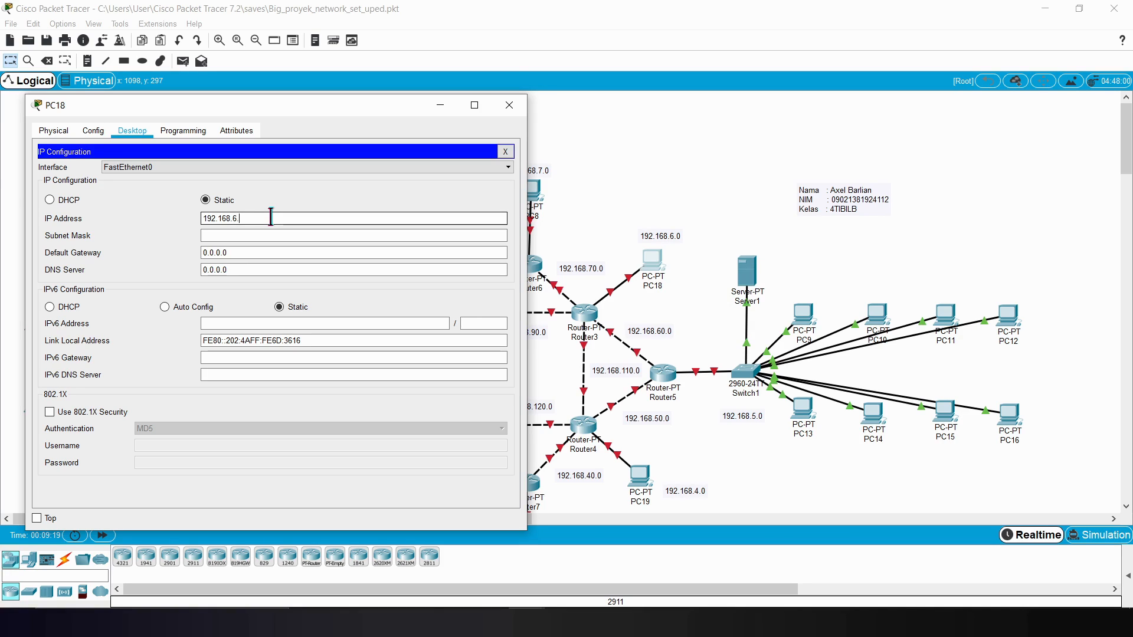
text(2)
key(Tab)
key(Tab)
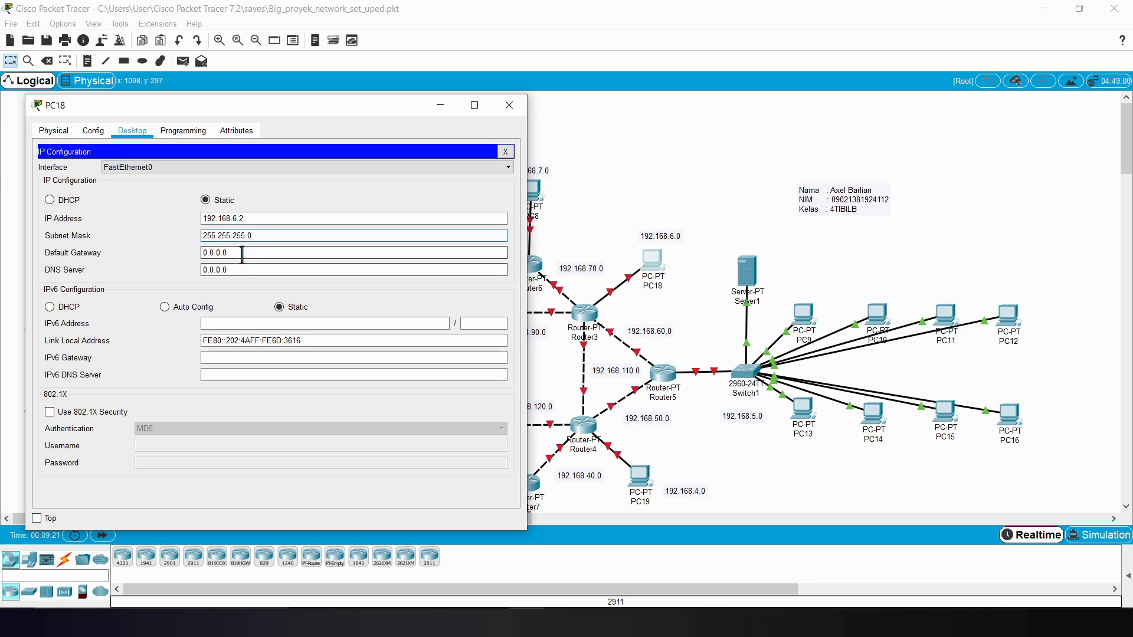
Step: Set PC18's default gateway to 192.168.6.1 and close its configuration window
text(192)
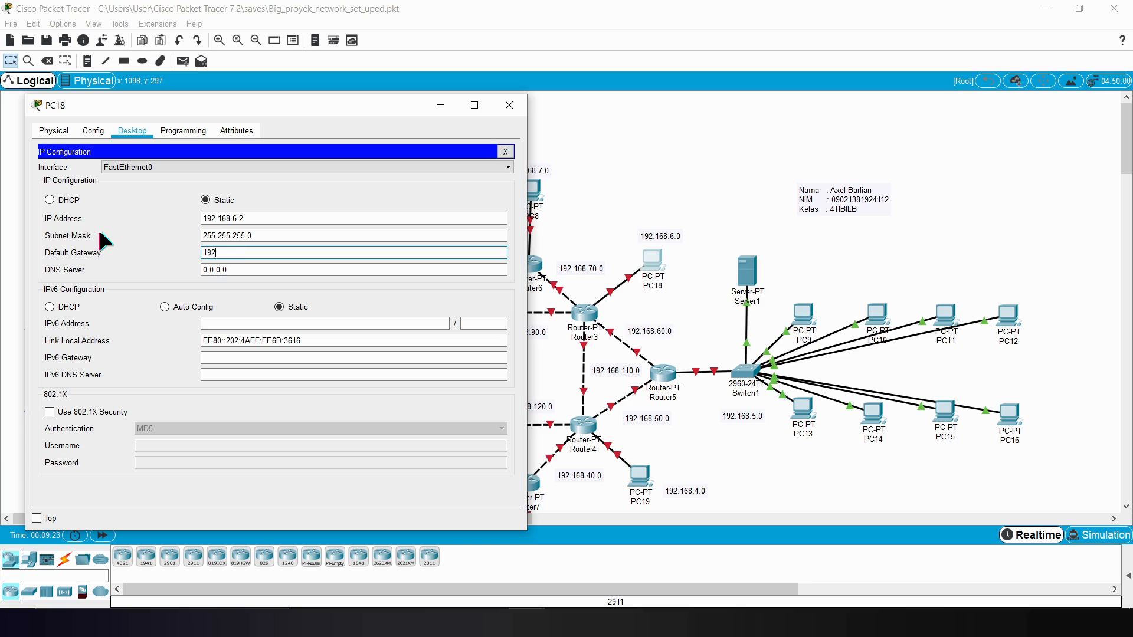
text(.168)
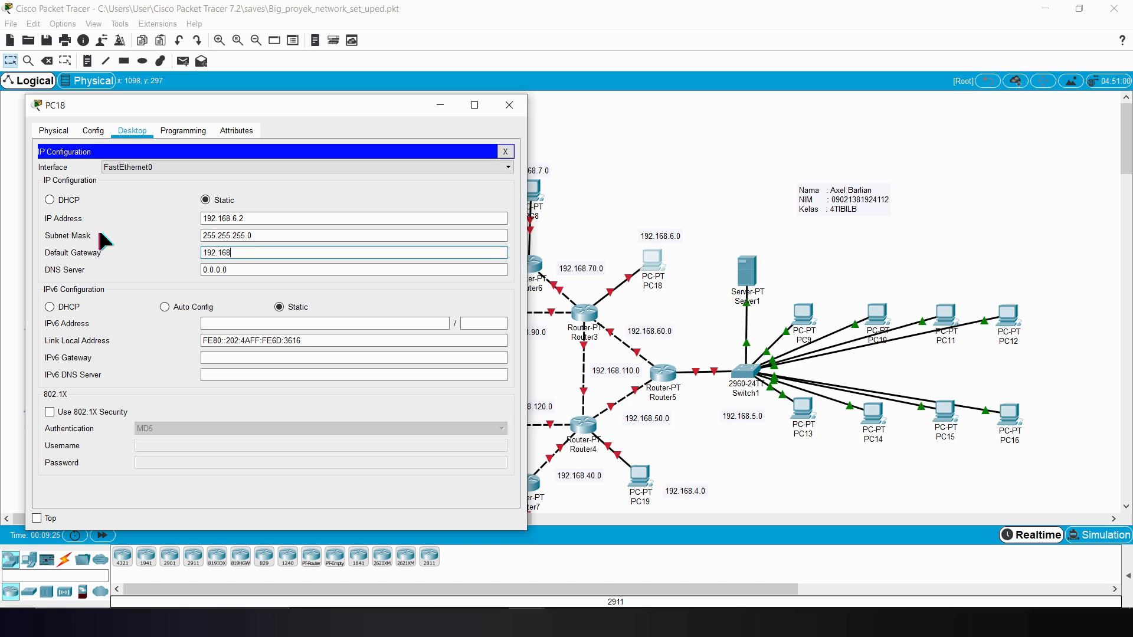
text(.6.1)
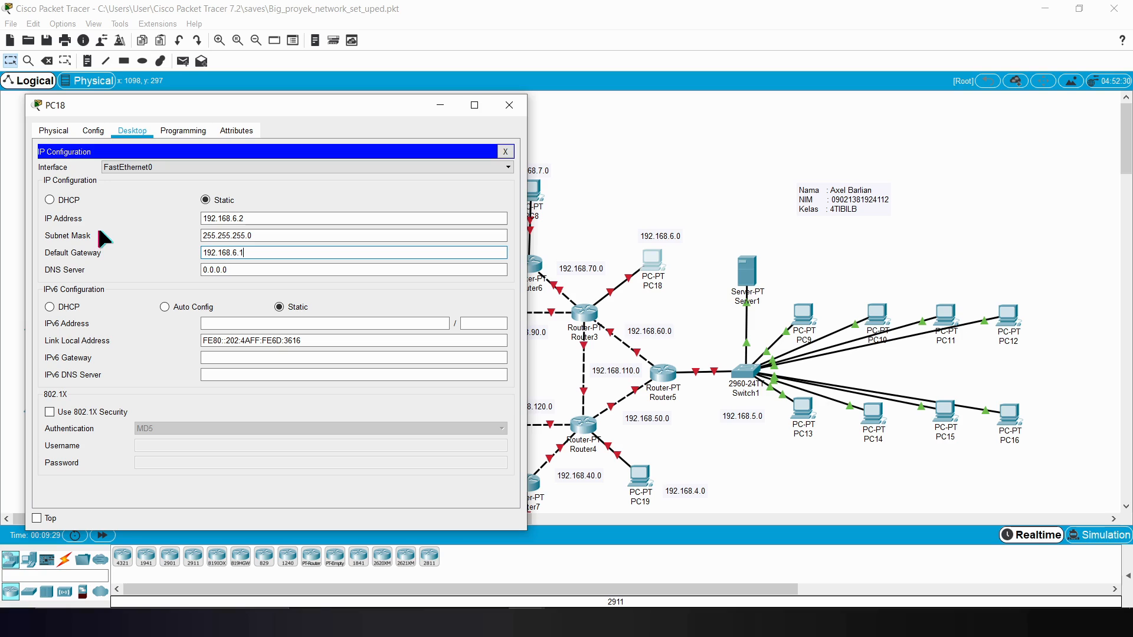
click(506, 109)
Step: Open PC8's IP configuration for entering a static IP address
click(534, 189)
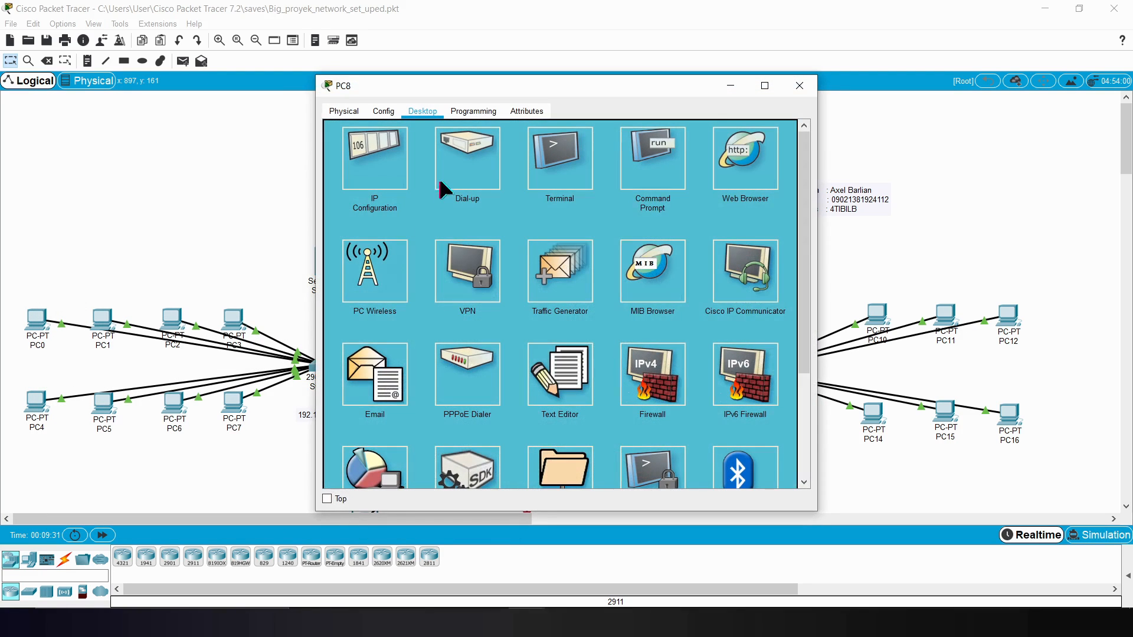
click(406, 164)
click(516, 198)
Step: Try to set PC8's static IP address to 192.168.72
text(192.168.)
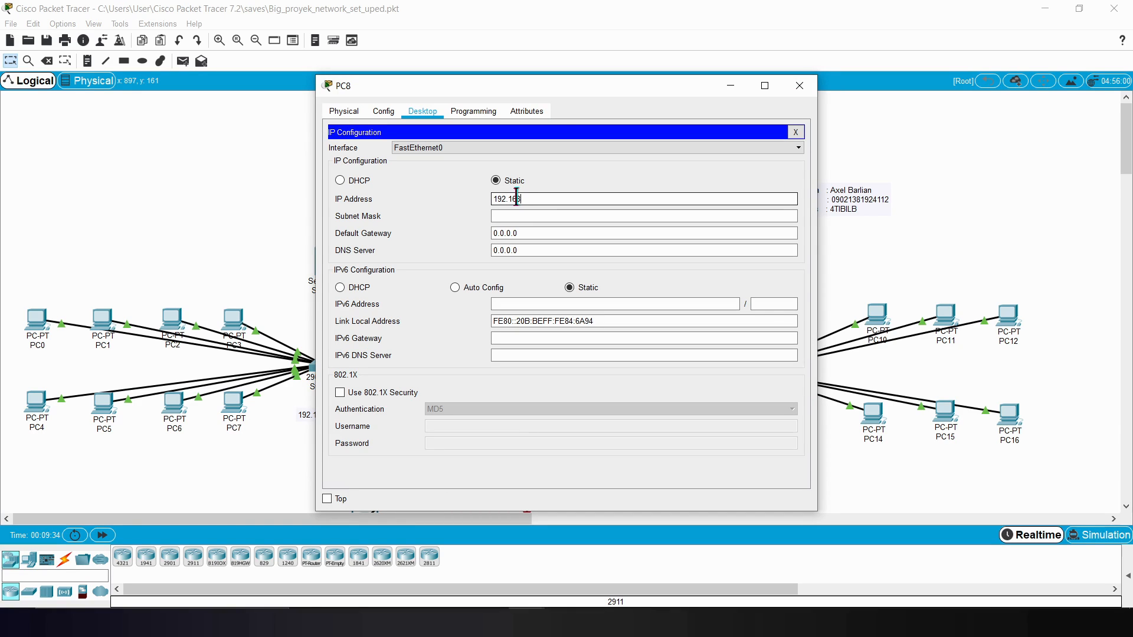
text(7)
drag(524, 84, 812, 72)
text(2)
click(833, 203)
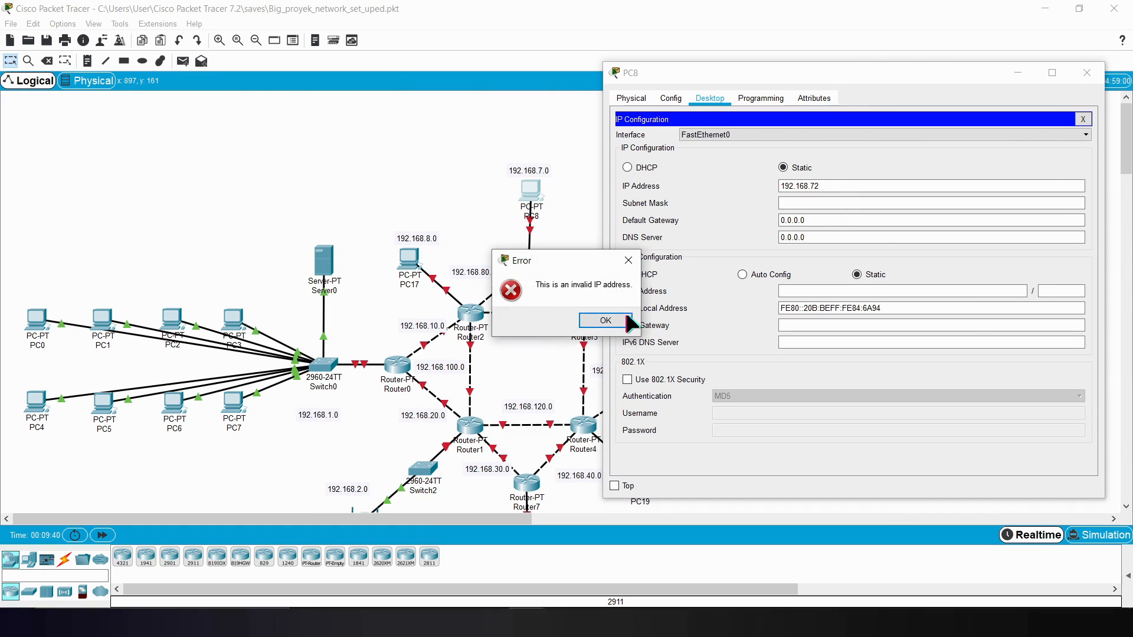
click(606, 320)
Step: Set PC8's static IP address to 192.168.7.2 with subnet mask 255.255.255.0
text(19)
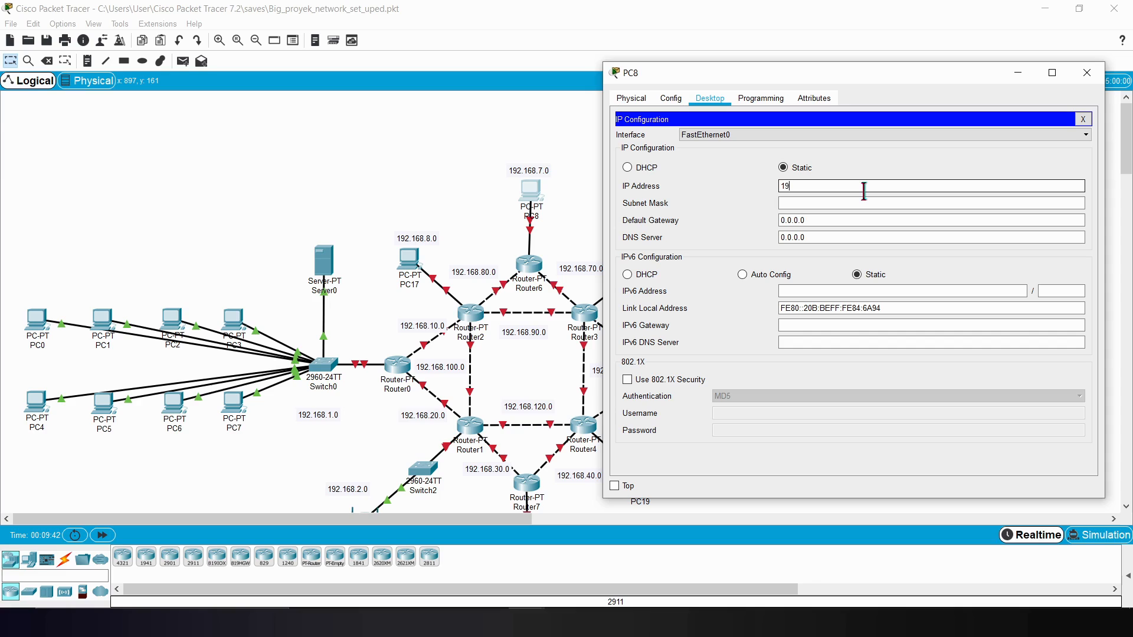
text(2.168.7.2)
key(Tab)
key(Tab)
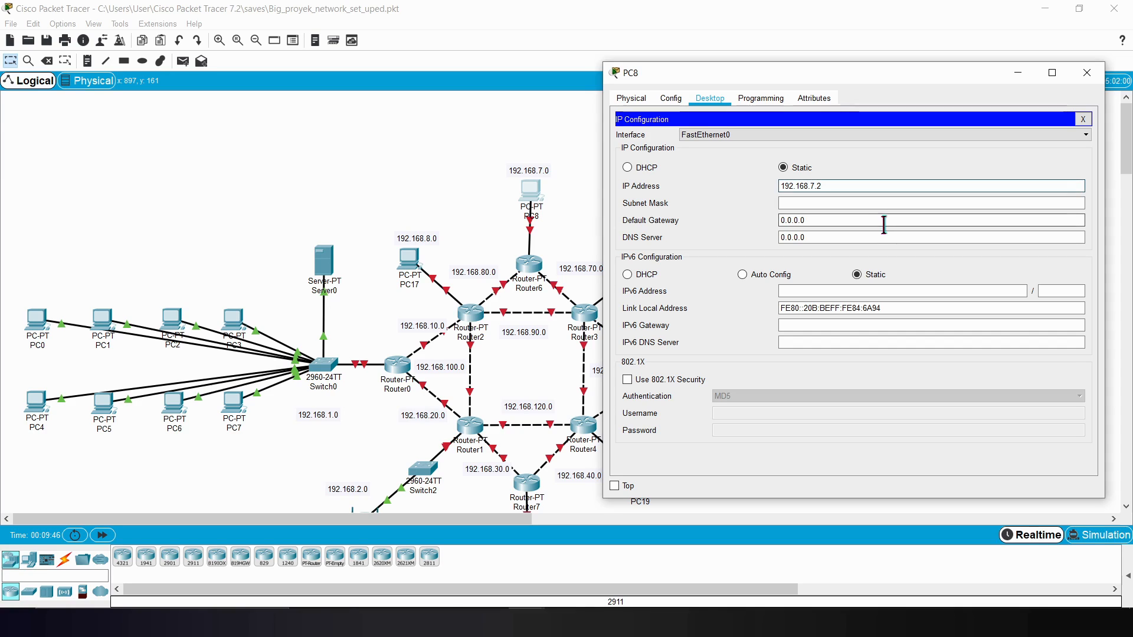
Step: Set PC8's default gateway to 192.168.7.1 and close its configuration window
text(192.168.)
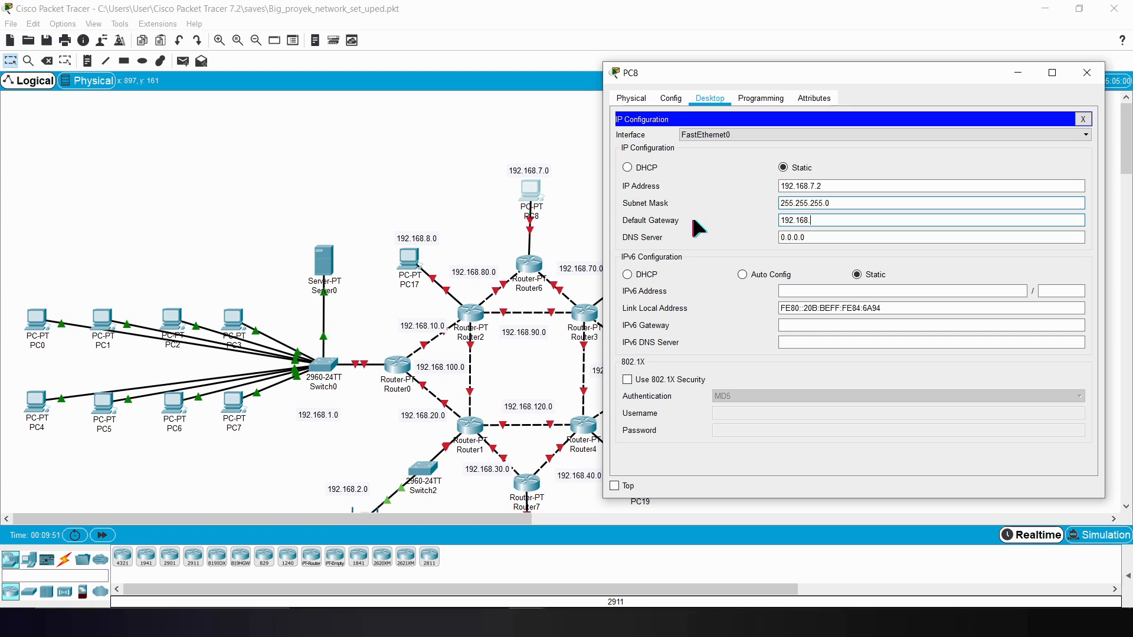
text(7.1)
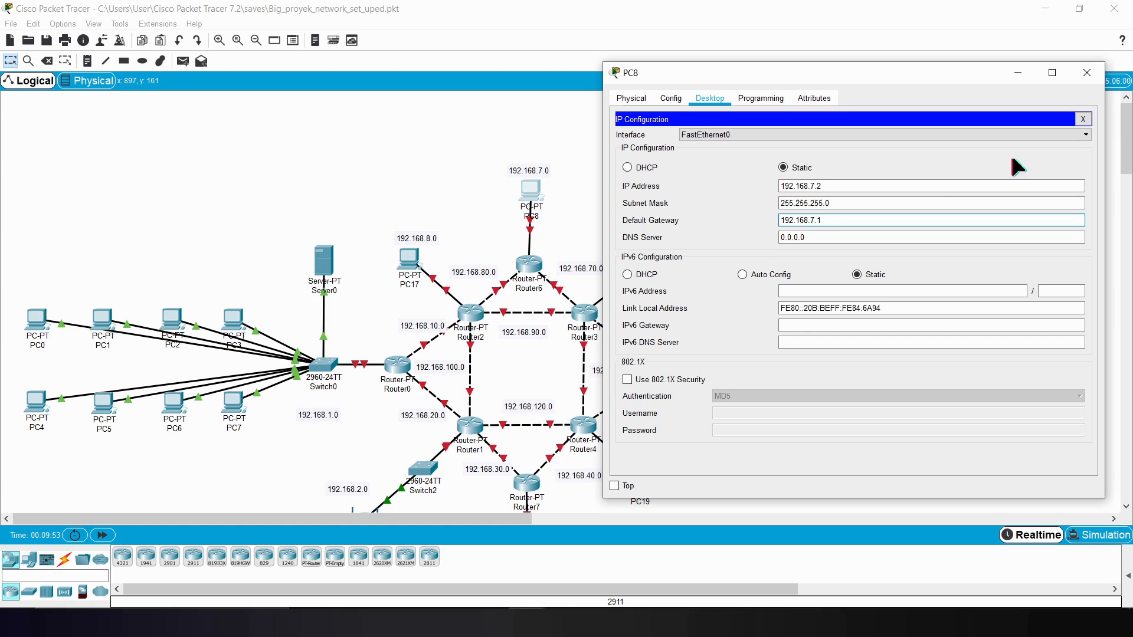
click(1085, 74)
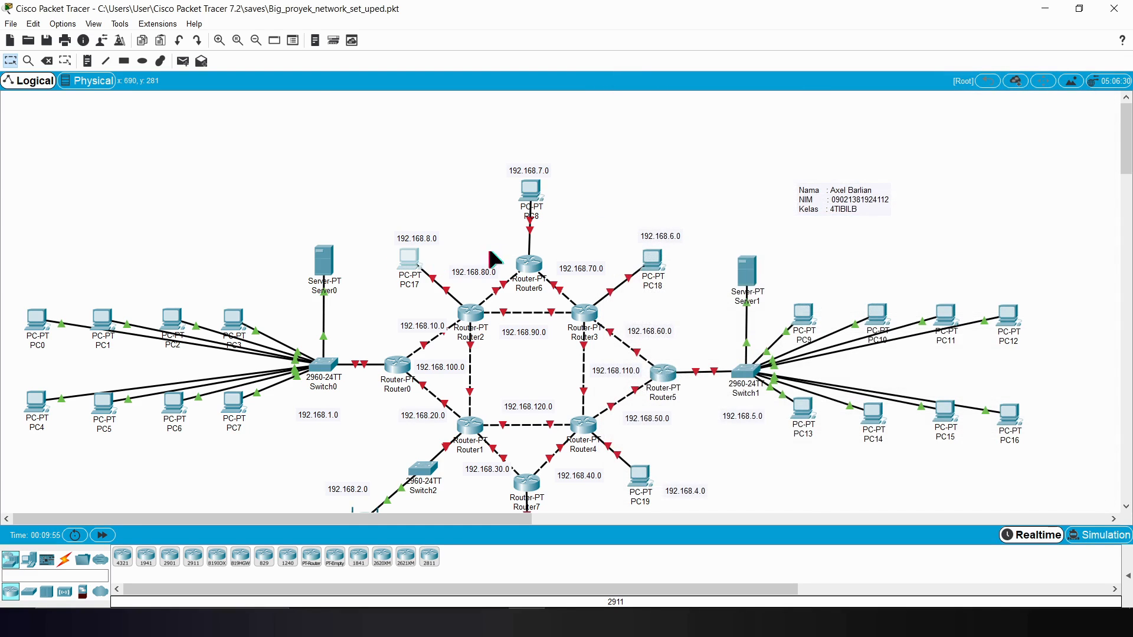
Step: Assign PC17 the static IP address 192.168.8.2 with subnet mask 255.255.255.0
click(408, 258)
drag(398, 83, 640, 90)
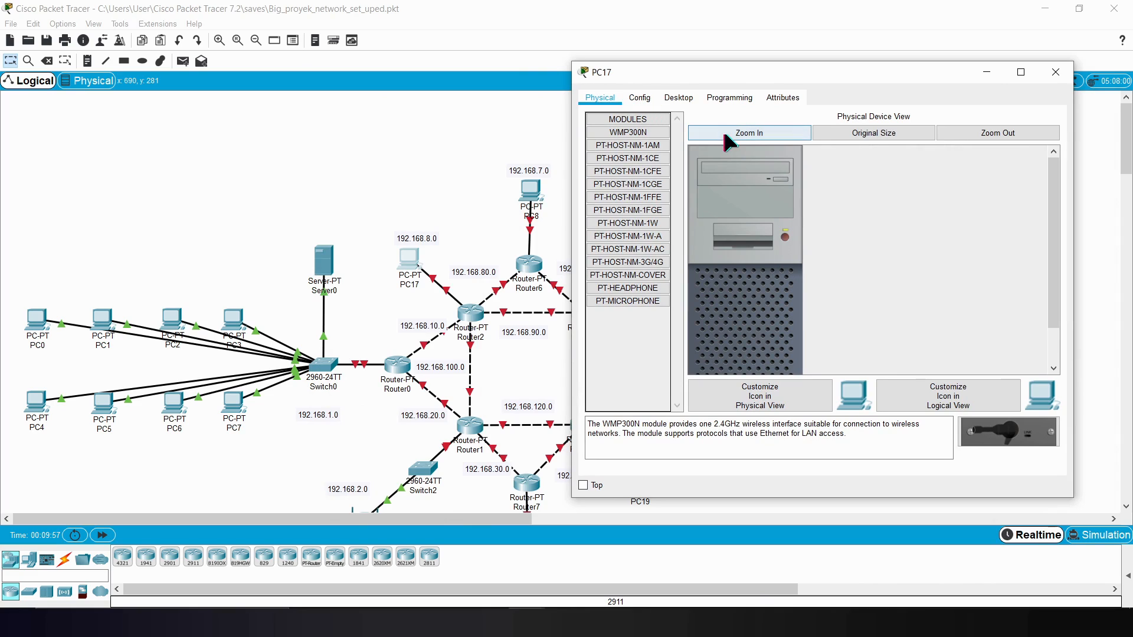
click(639, 98)
click(679, 98)
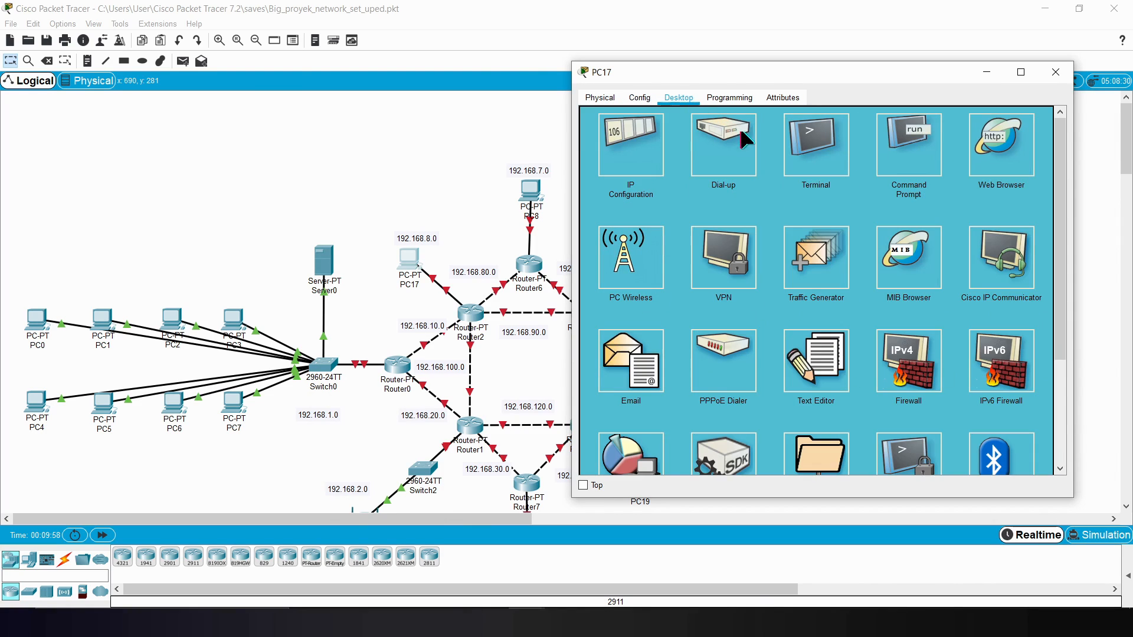
click(652, 150)
click(784, 184)
text(192.168)
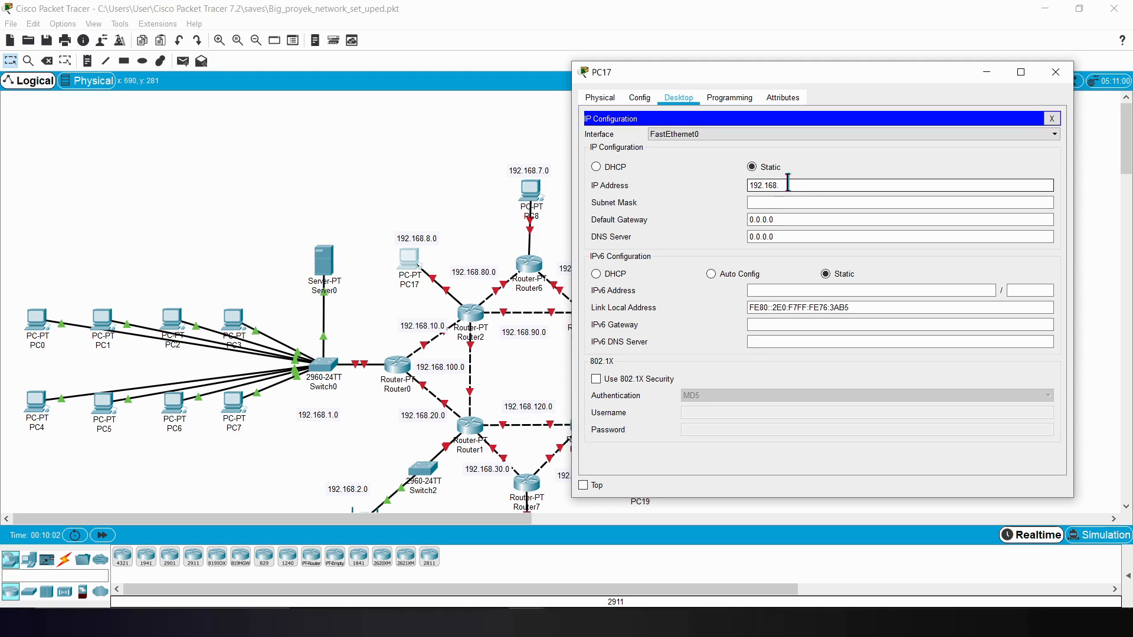
text(.8.2)
click(819, 202)
Step: Set PC17's default gateway to 192.168.8.1 and close its configuration window
key(Tab)
text(192.16)
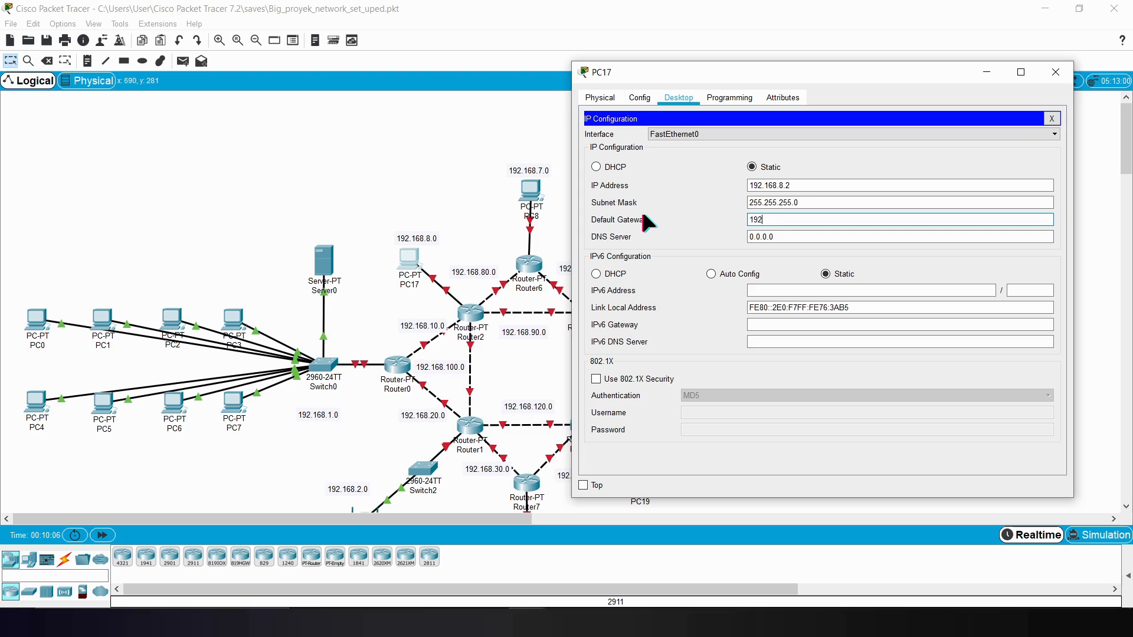
text(8.8.1)
click(1054, 71)
Step: Assign Server0 the static IP address 192.168.1.1 with subnet mask 255.255.255.0
scroll(1001, 179, down, 3)
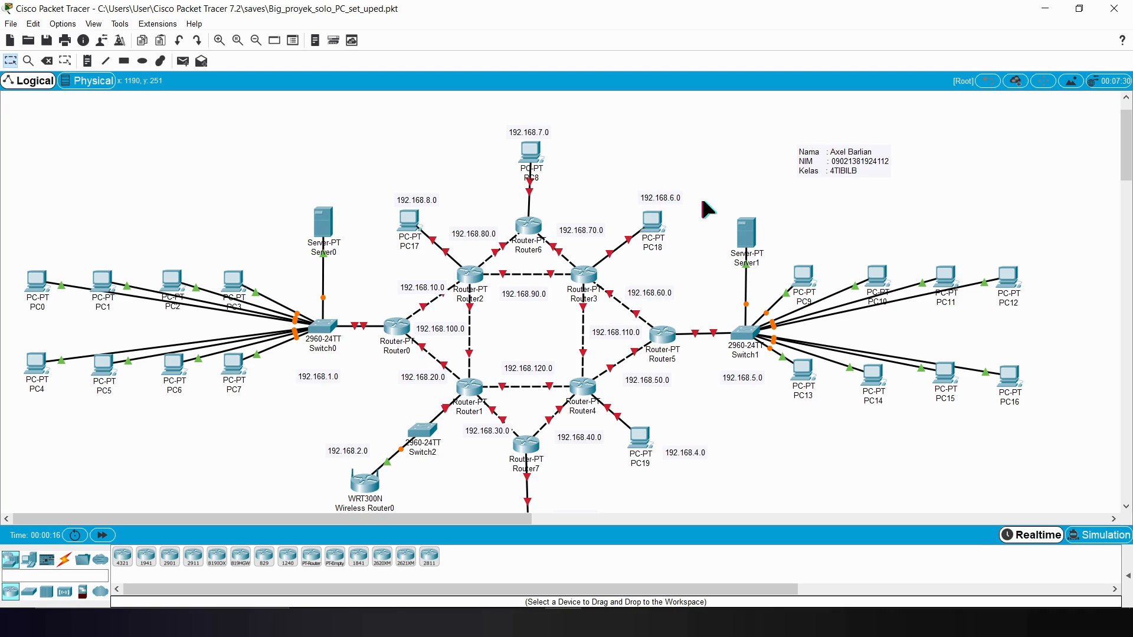
click(326, 217)
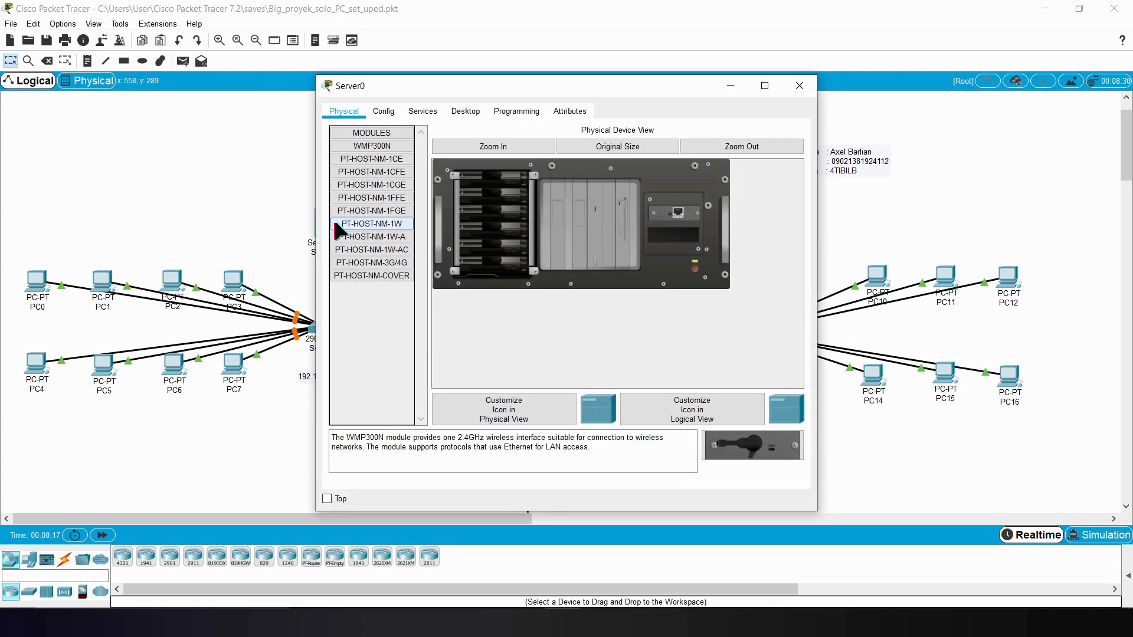
click(458, 114)
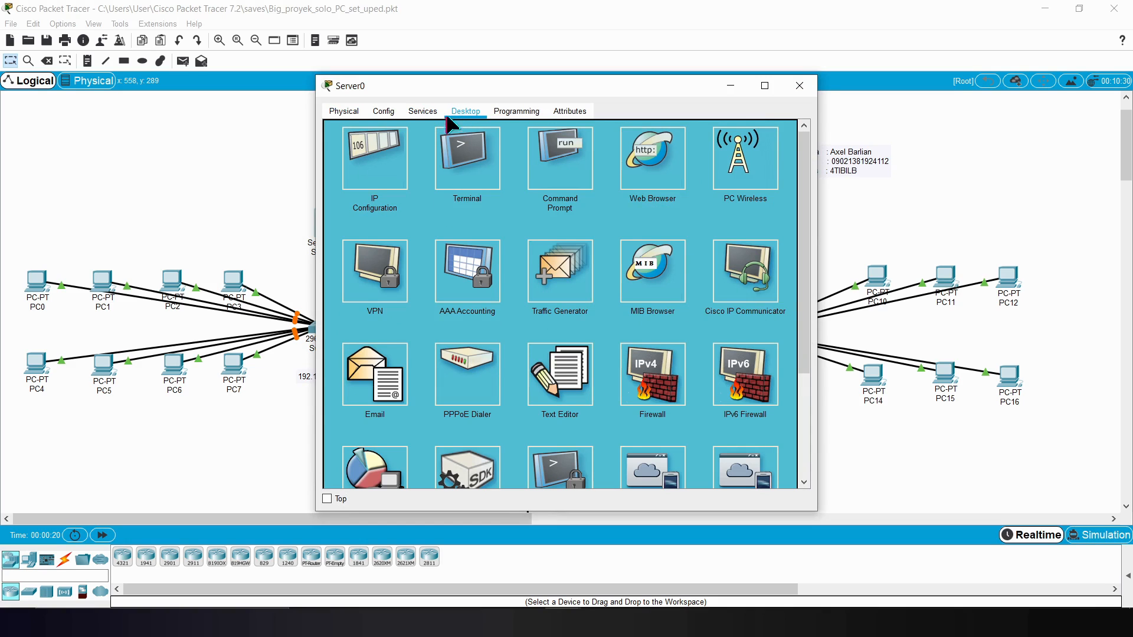
click(381, 142)
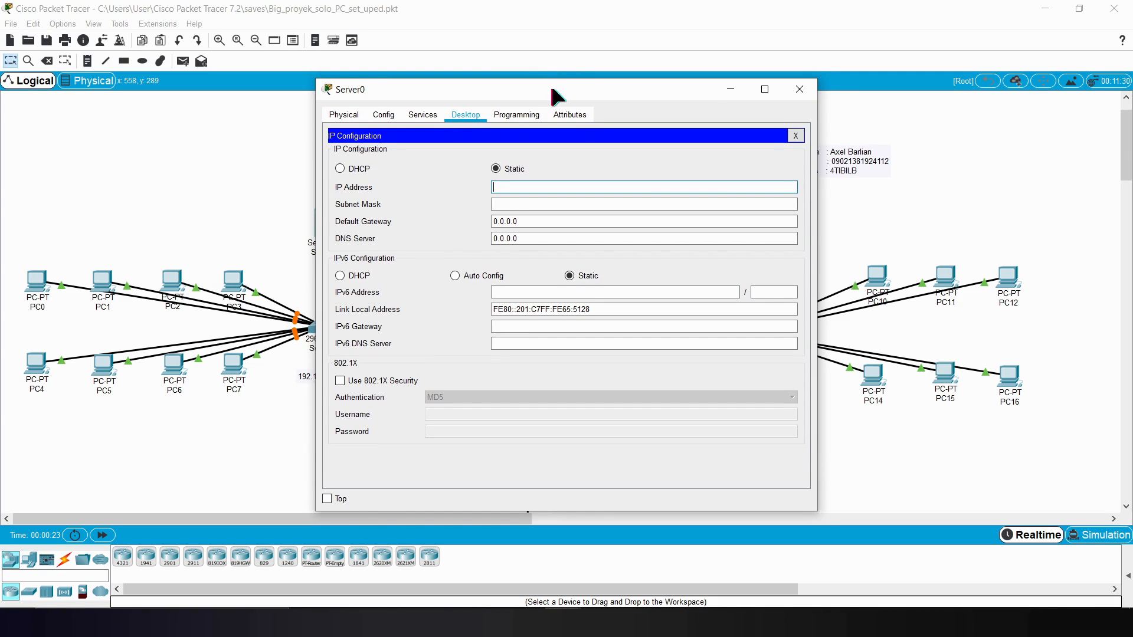
drag(549, 90, 664, 80)
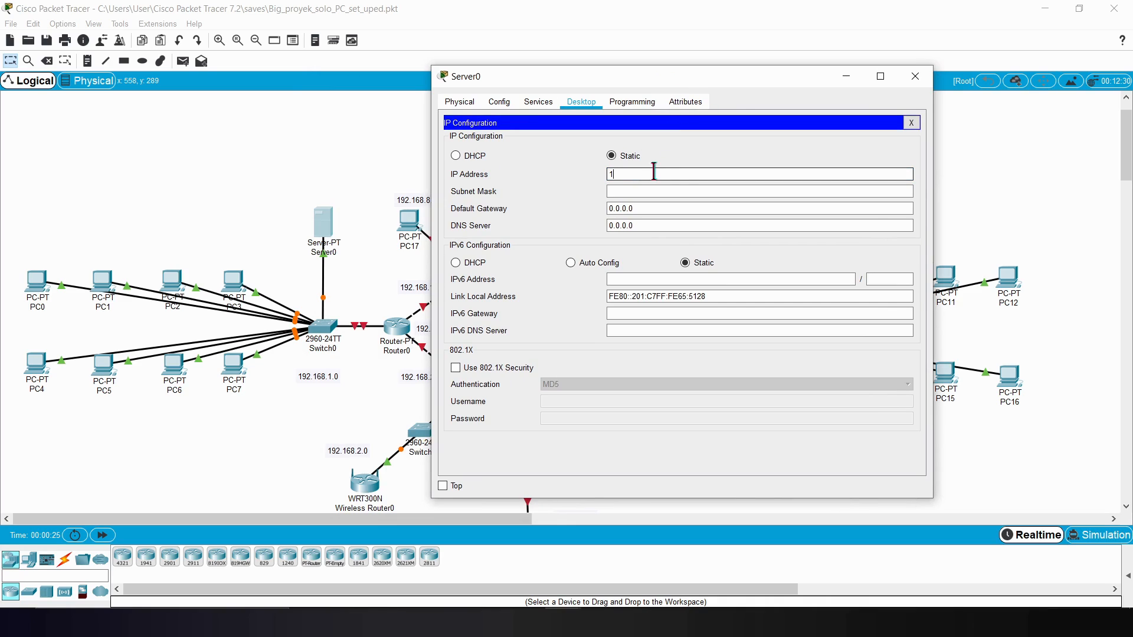
key(BackSpace)
text(.168.1.1)
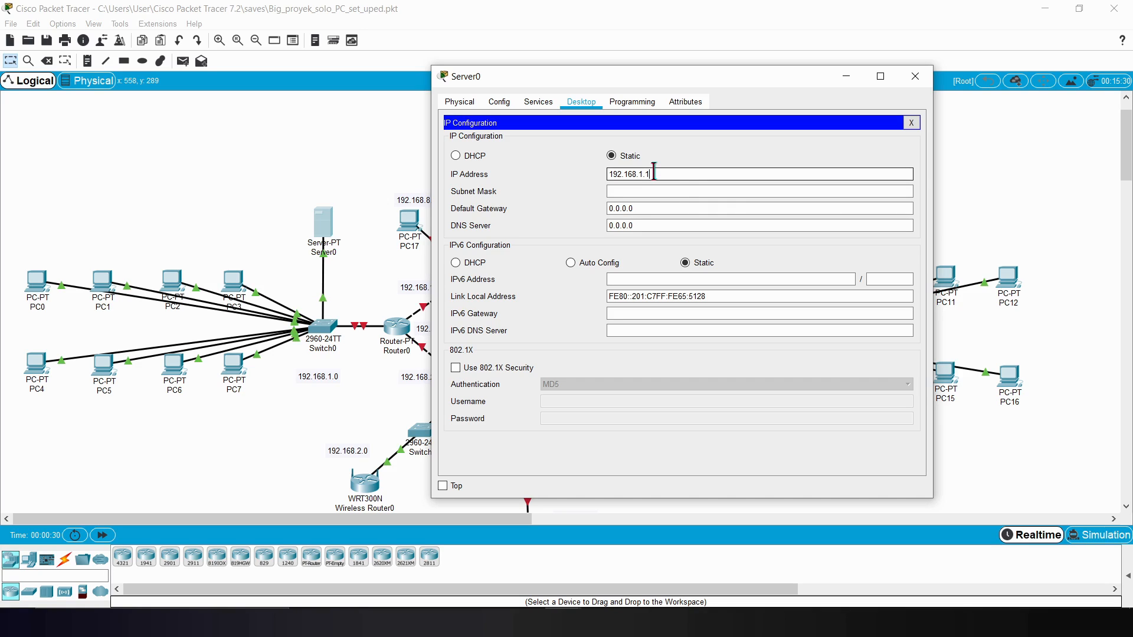
click(681, 187)
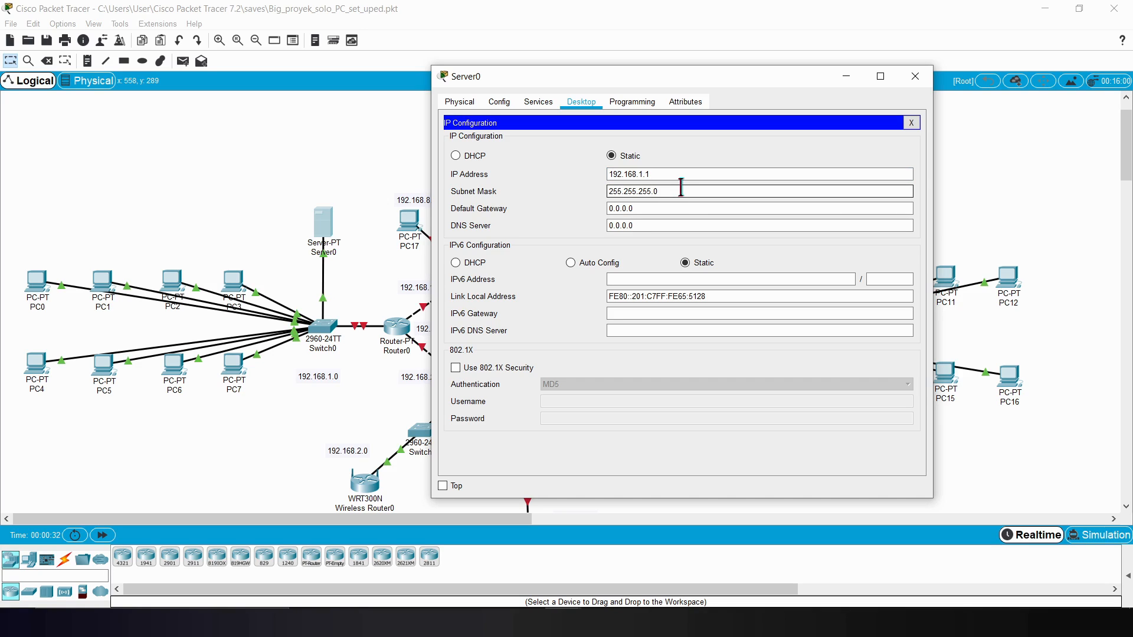
Step: Turn on the DHCP service on Server0's FastEthernet0 interface
click(536, 102)
click(502, 150)
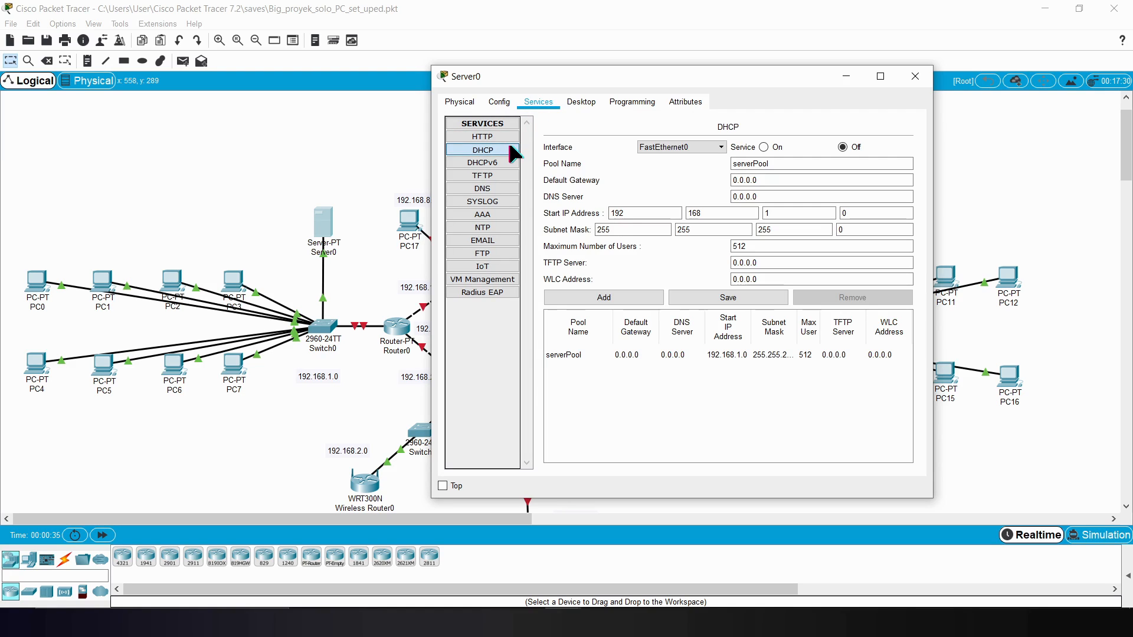
click(742, 216)
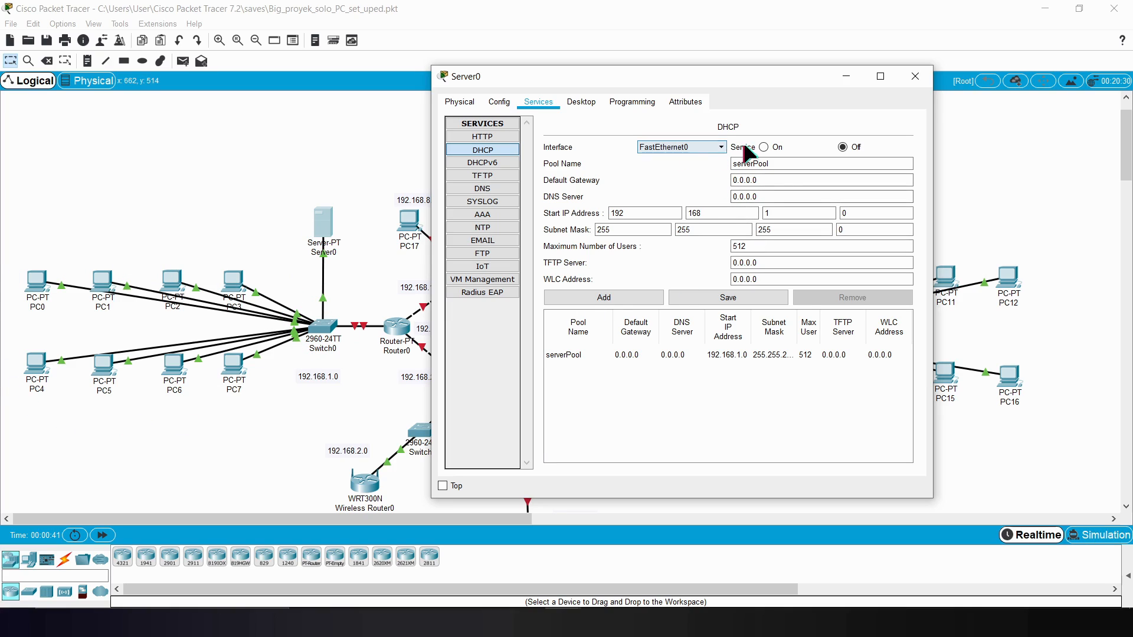
click(763, 147)
Step: Set the default gateway of Server0's DHCP pool serverPool to 192.168.1.10
triple_click(798, 179)
text(1)
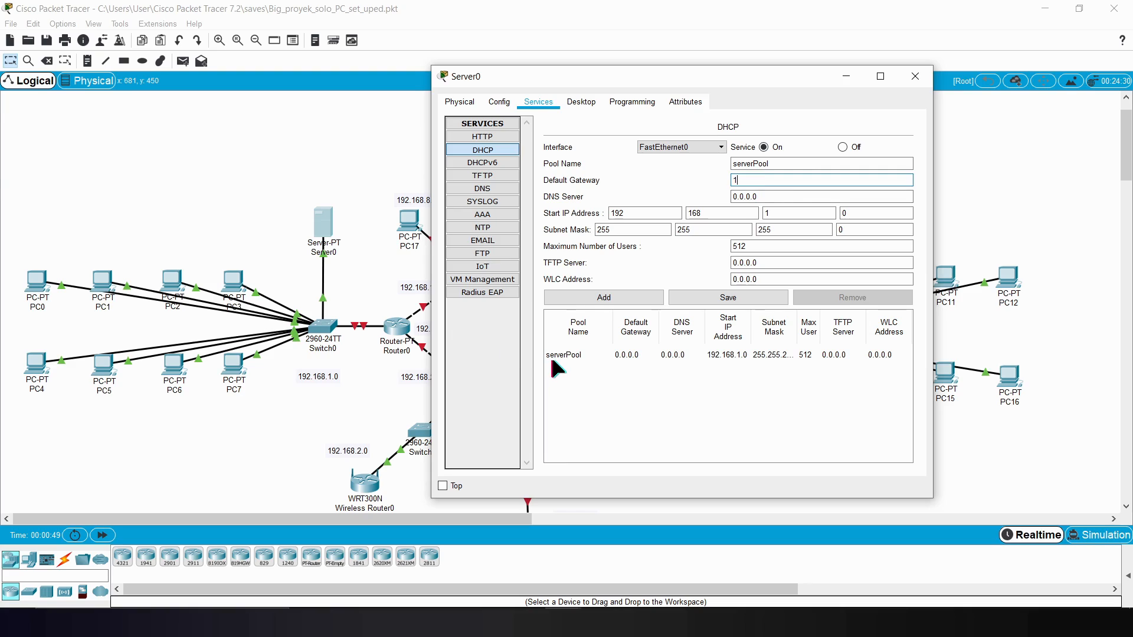
text(92.16)
text(8.1.10)
Step: Set serverPool's start IP address to 192.168.1.2 and its maximum users to 254, save the pool, and minimize Server0's window
click(877, 212)
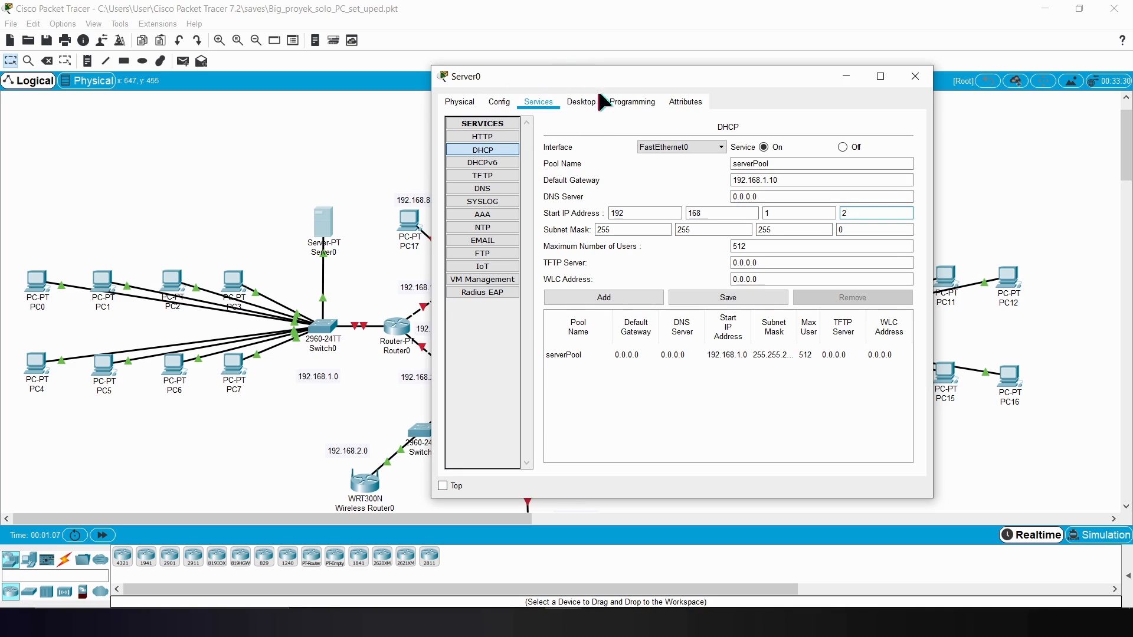
click(861, 213)
click(732, 295)
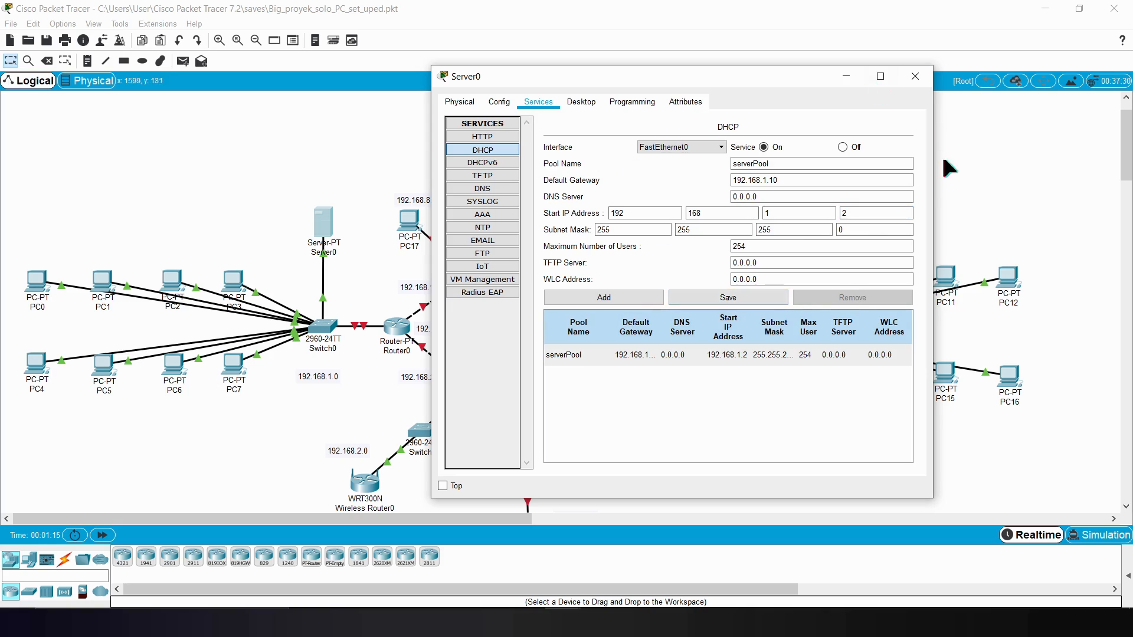
click(844, 78)
Step: Switch PC3's IPv4 configuration to DHCP so it requests an address from Server0
click(236, 287)
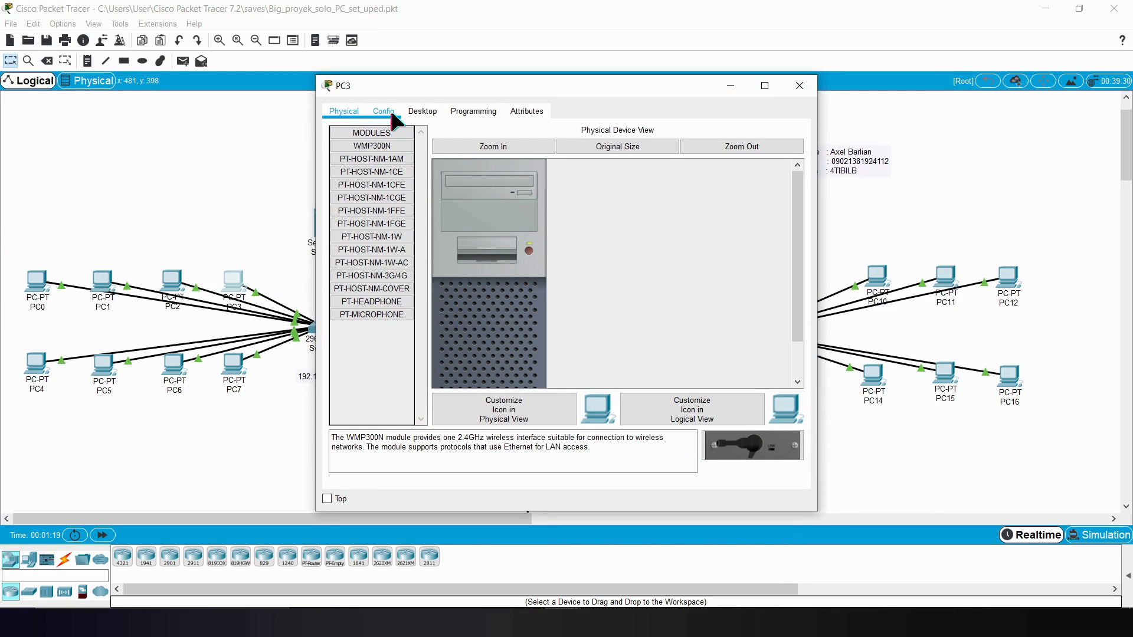
click(419, 110)
click(396, 163)
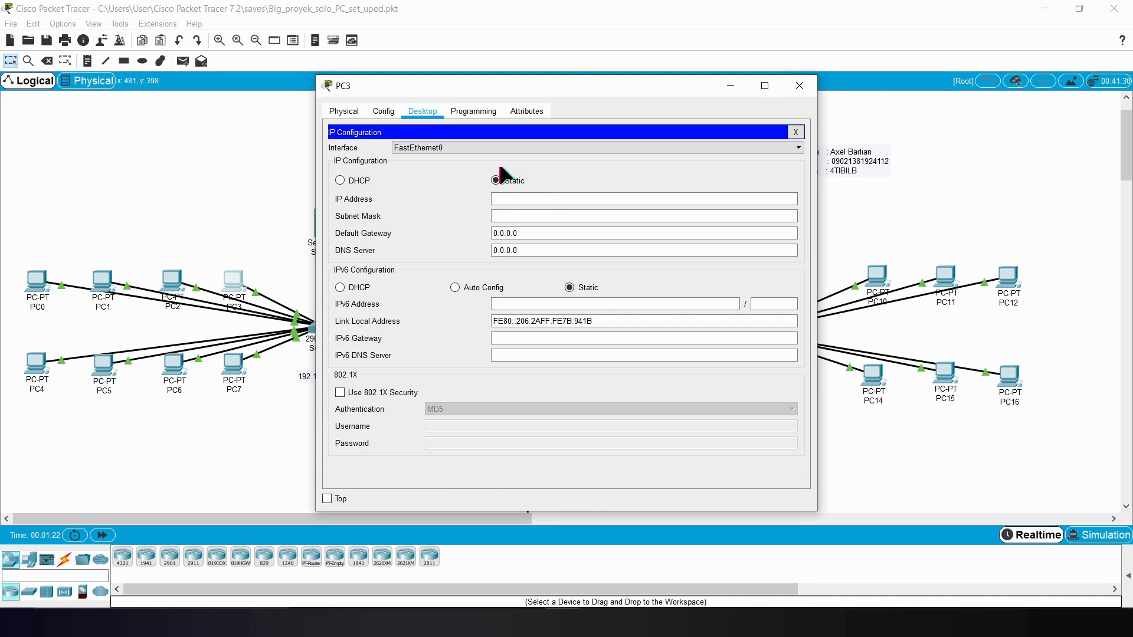
click(340, 180)
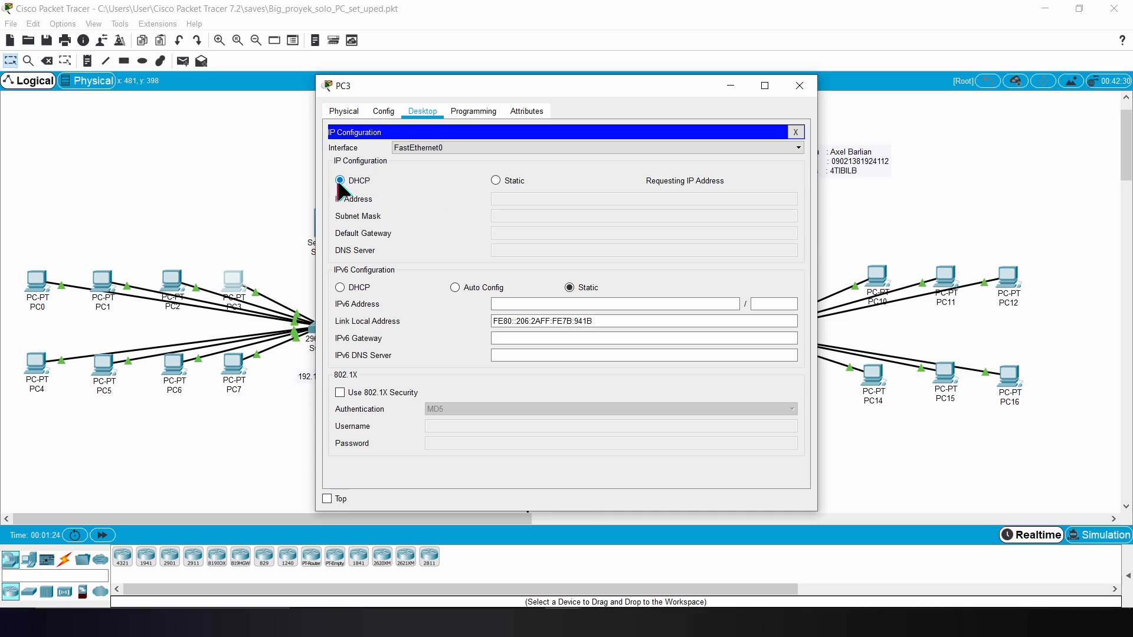
drag(573, 86, 624, 84)
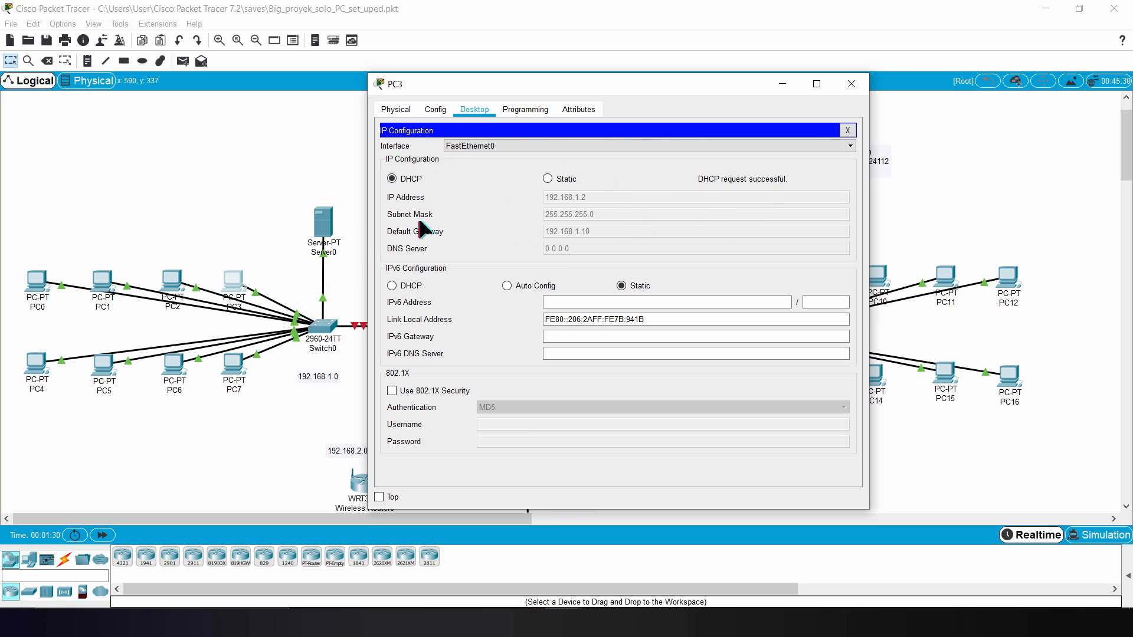
Step: Switch PC7's IPv4 configuration to DHCP
click(234, 366)
click(415, 118)
click(381, 160)
click(339, 179)
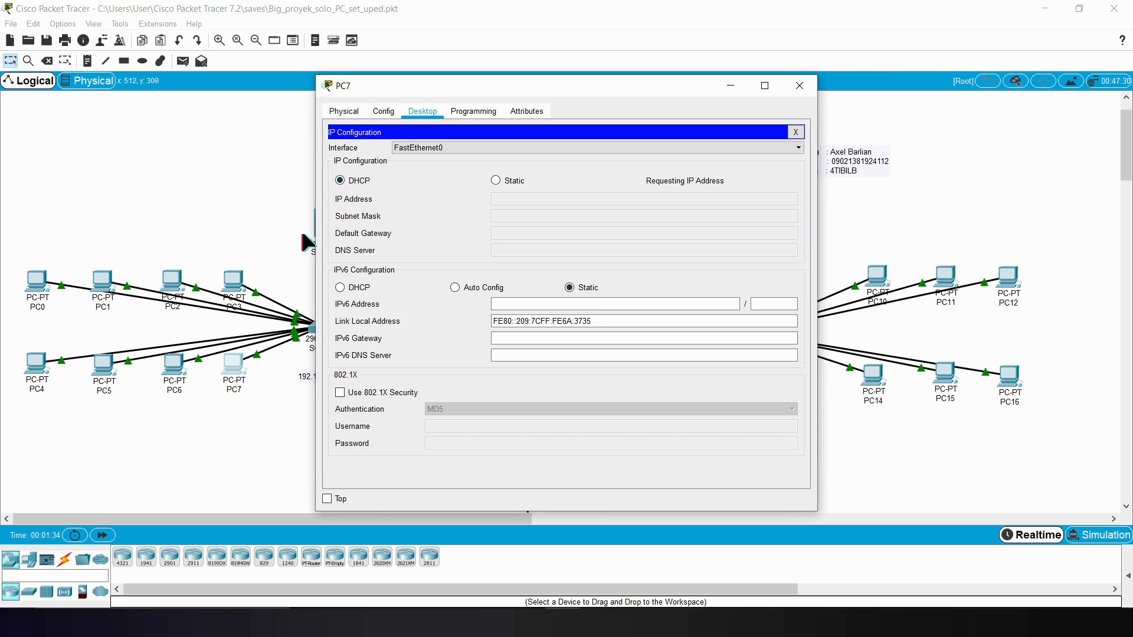
Step: Switch PC2's IPv4 configuration to DHCP
click(171, 283)
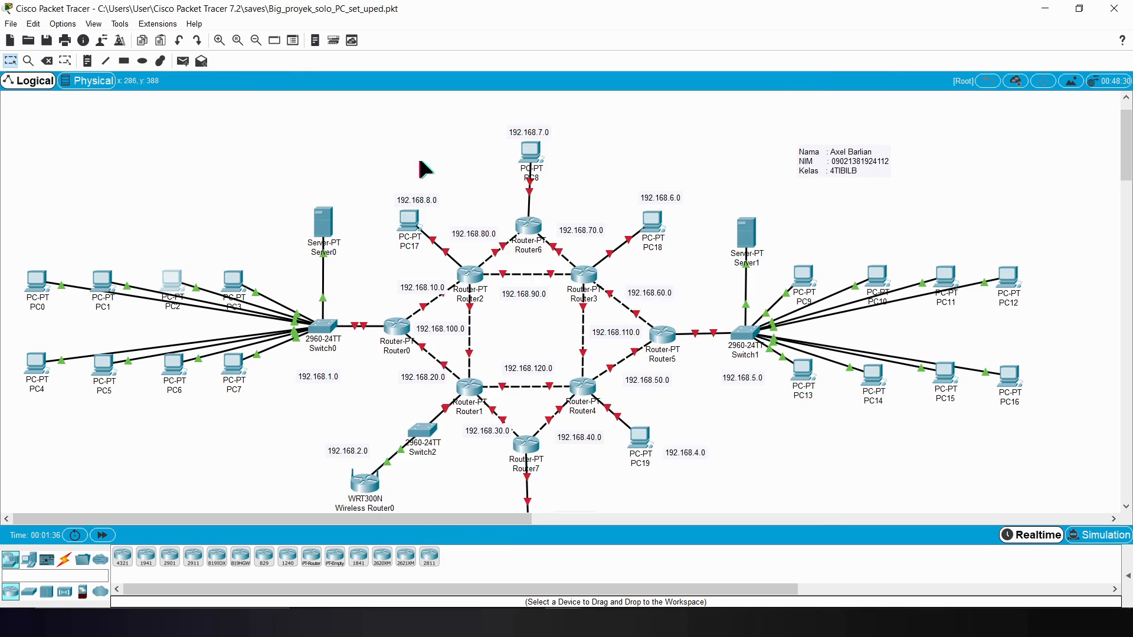
click(423, 111)
click(375, 166)
click(340, 180)
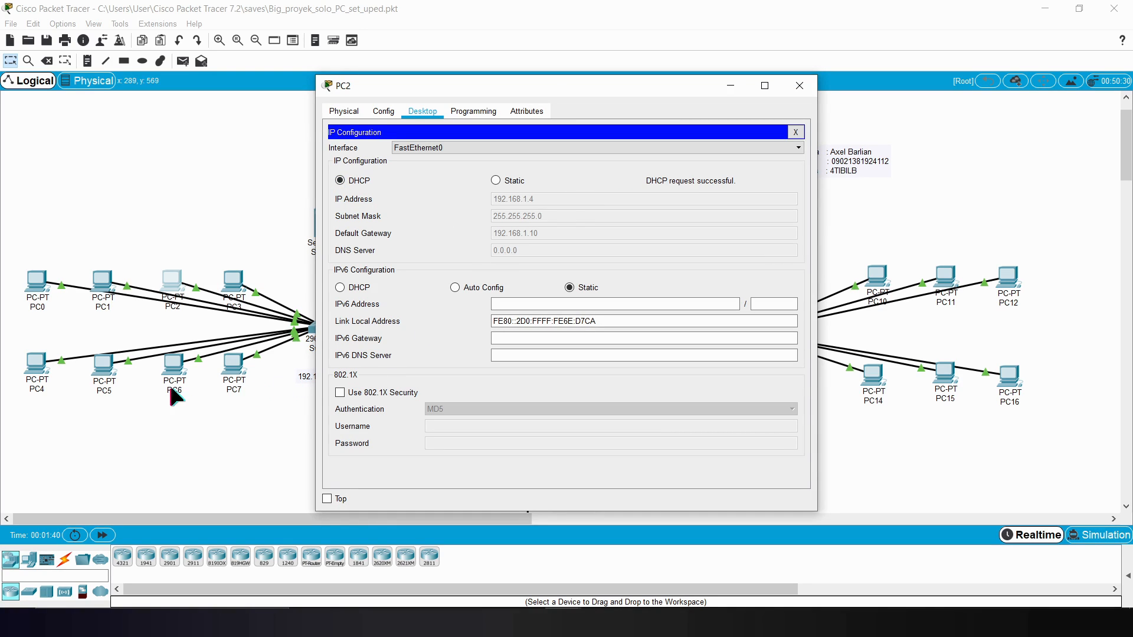
Step: Switch PC6's IPv4 configuration to DHCP
click(177, 369)
click(423, 111)
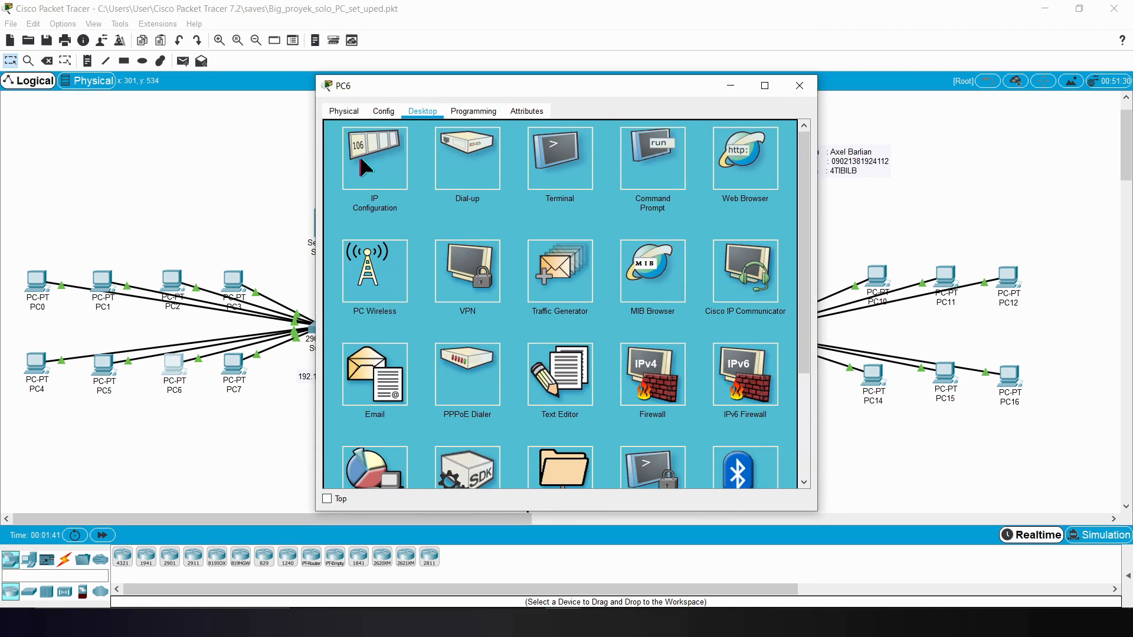
click(369, 160)
click(340, 180)
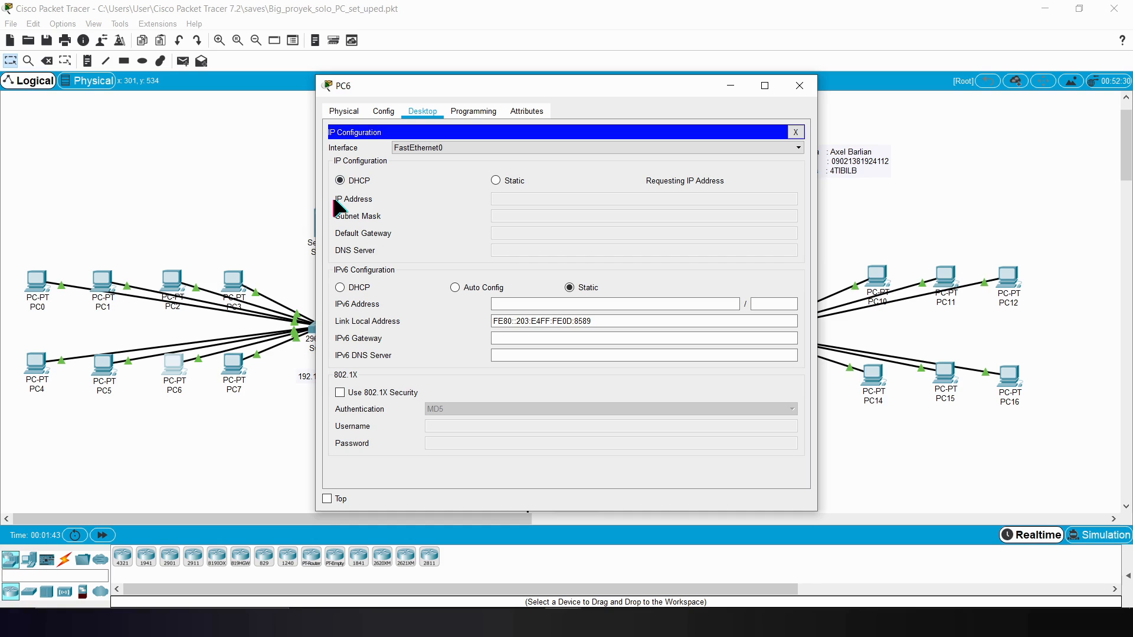
Step: Switch PC1's IPv4 configuration to DHCP
click(102, 279)
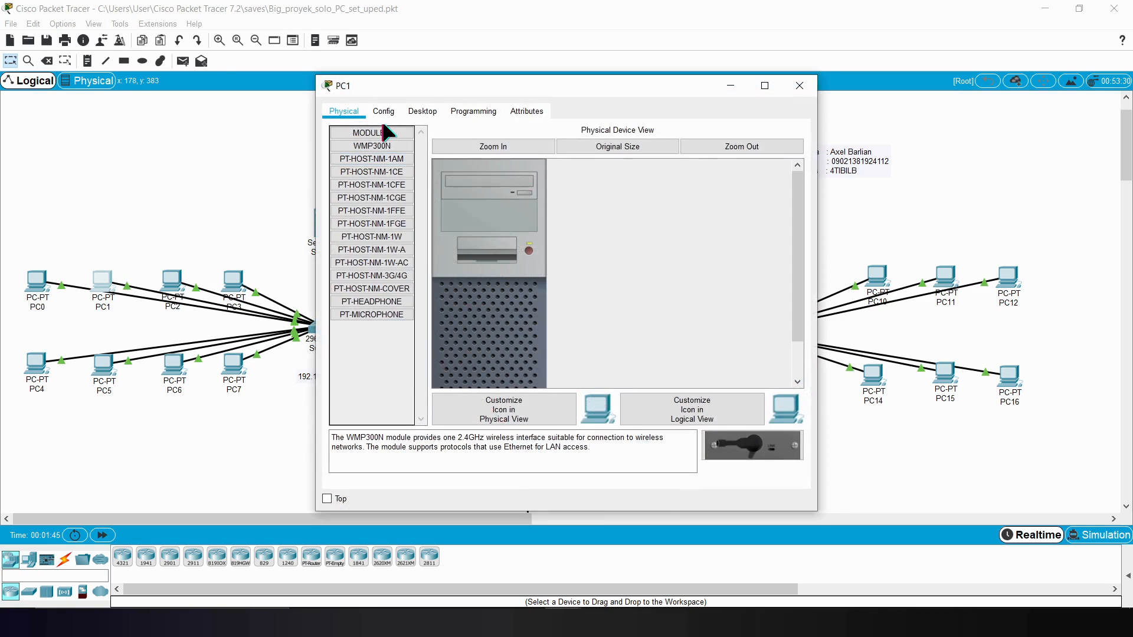
click(422, 111)
click(368, 160)
click(340, 180)
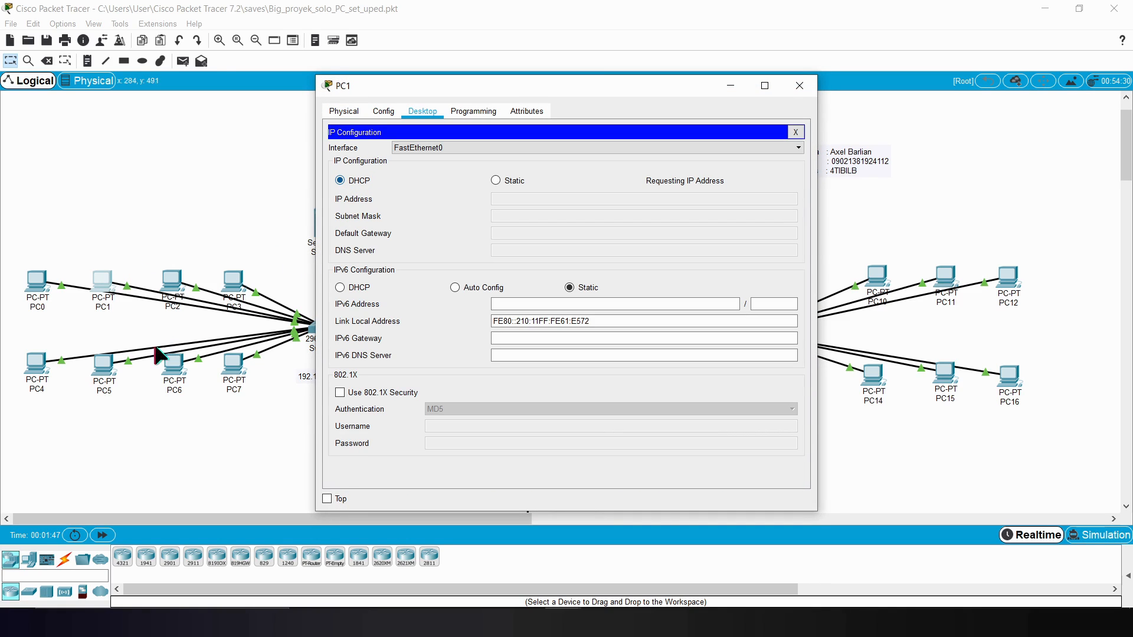
Step: Switch PC5's IPv4 configuration to DHCP
click(103, 366)
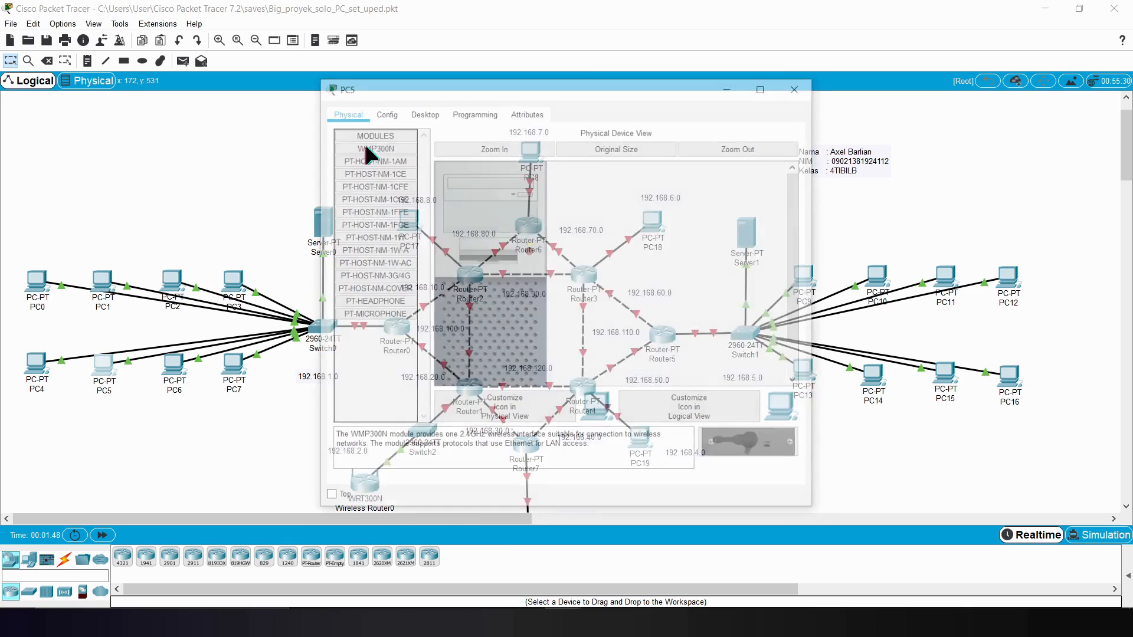
click(423, 112)
click(366, 154)
click(341, 180)
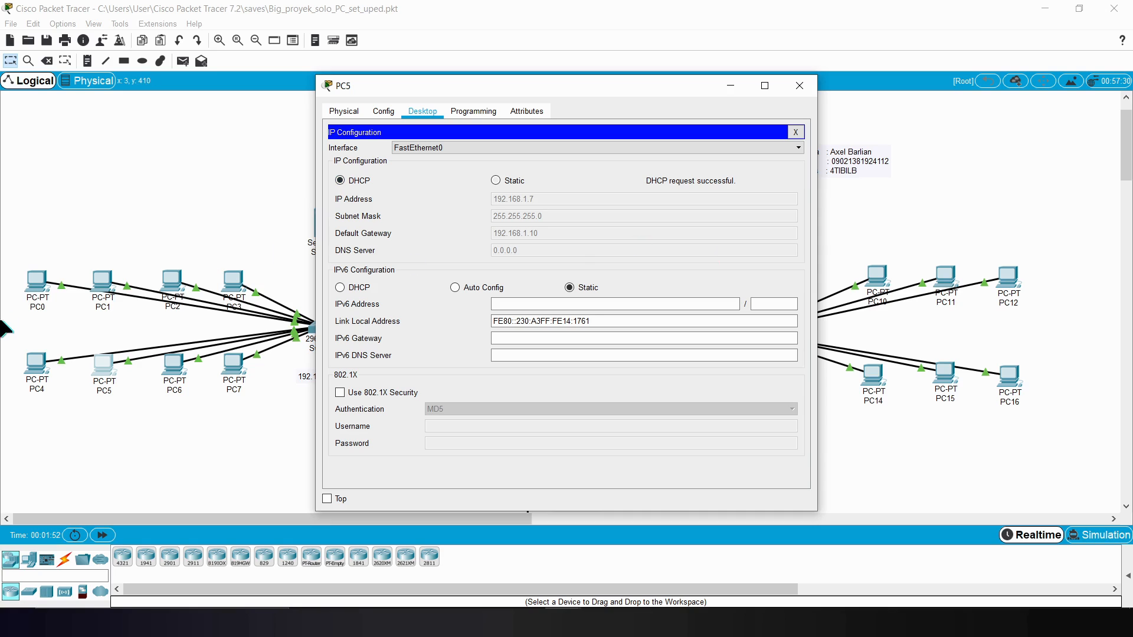
Step: Switch PC0's IPv4 configuration to DHCP
click(43, 276)
click(425, 112)
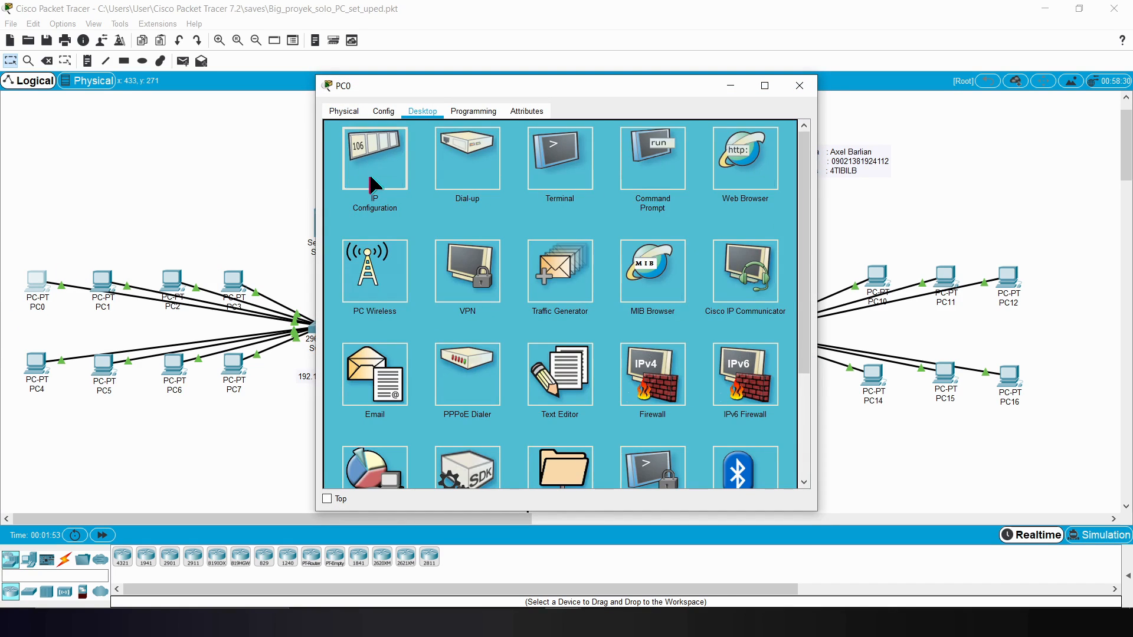
click(374, 179)
click(360, 181)
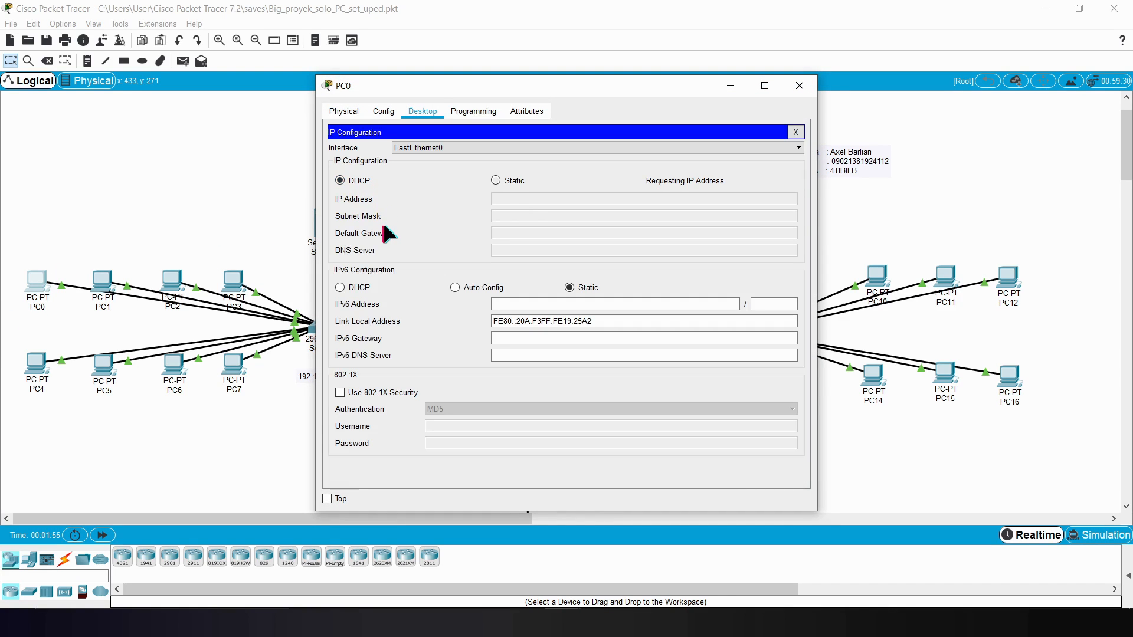
Step: Switch PC4's IPv4 configuration to DHCP
click(38, 376)
click(424, 112)
click(372, 158)
click(357, 181)
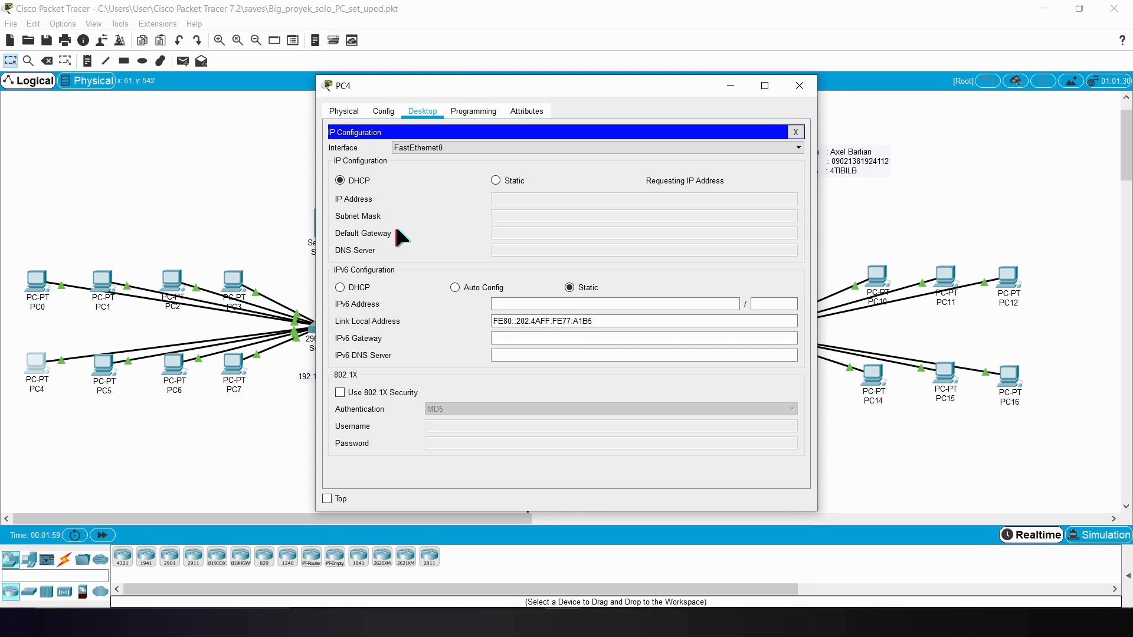
click(563, 303)
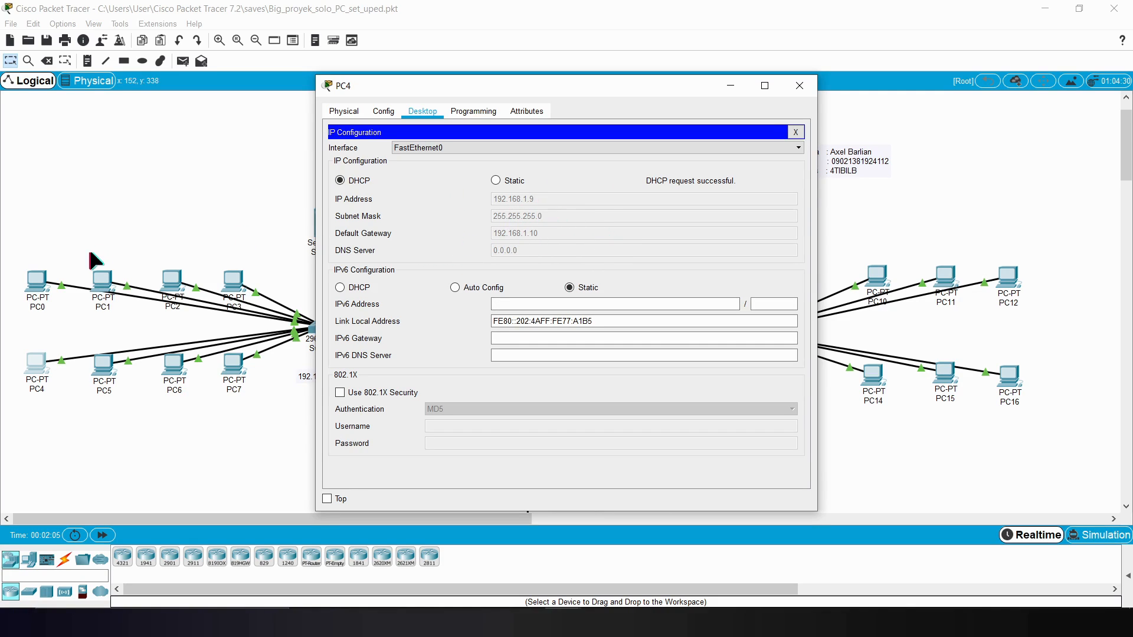
click(732, 86)
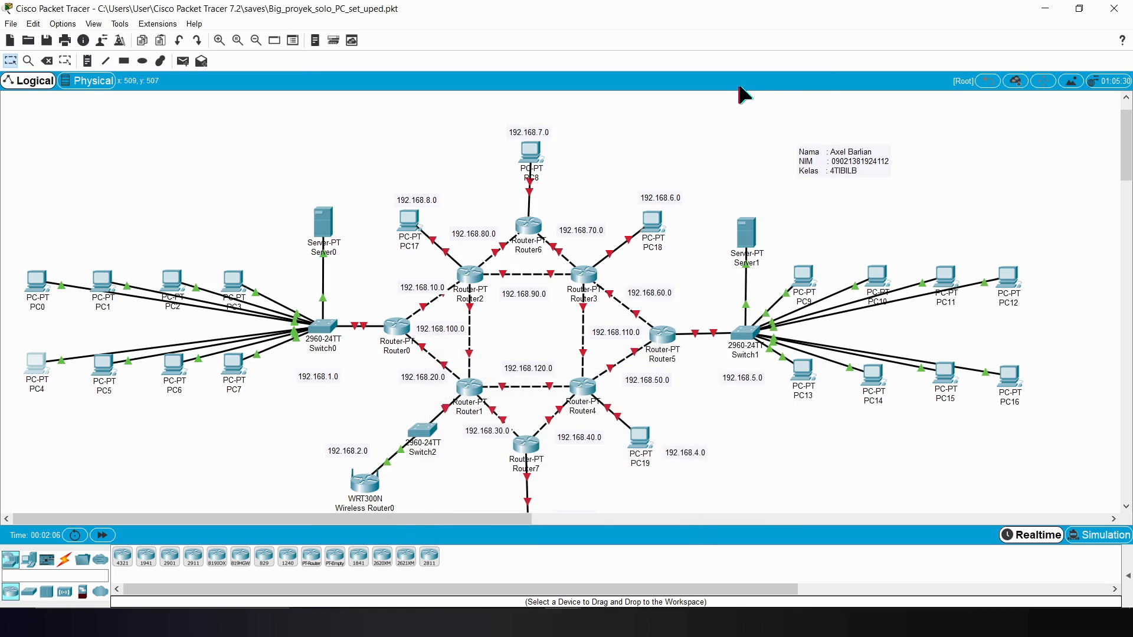
Step: Give Server1 the static IP address 192.168.5.1 with subnet mask 255.255.255.0
click(804, 278)
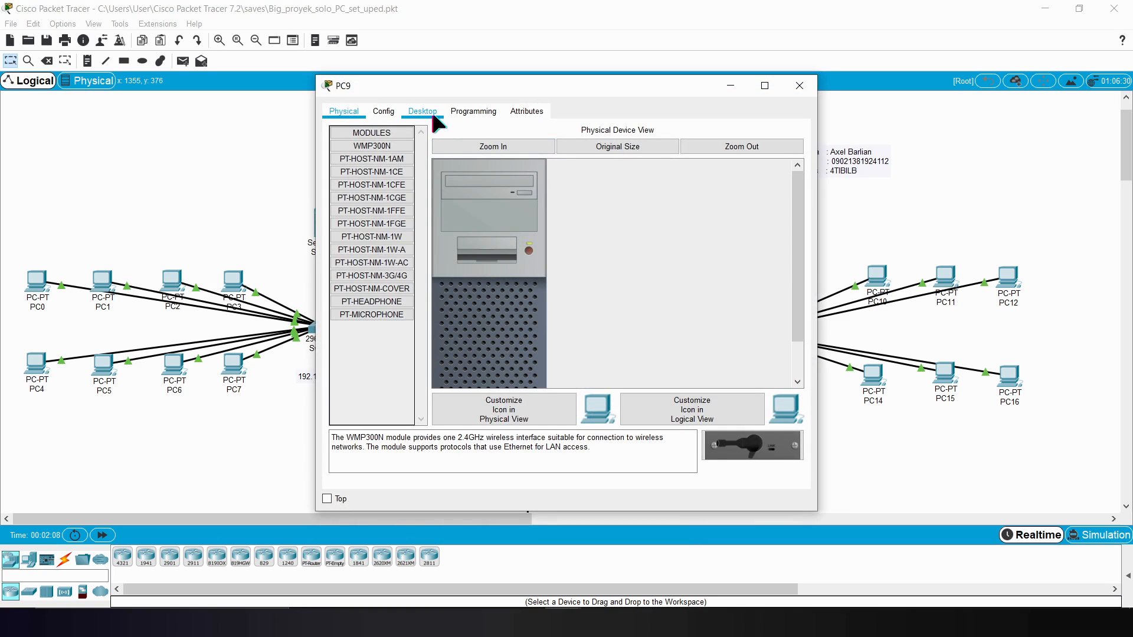
click(730, 86)
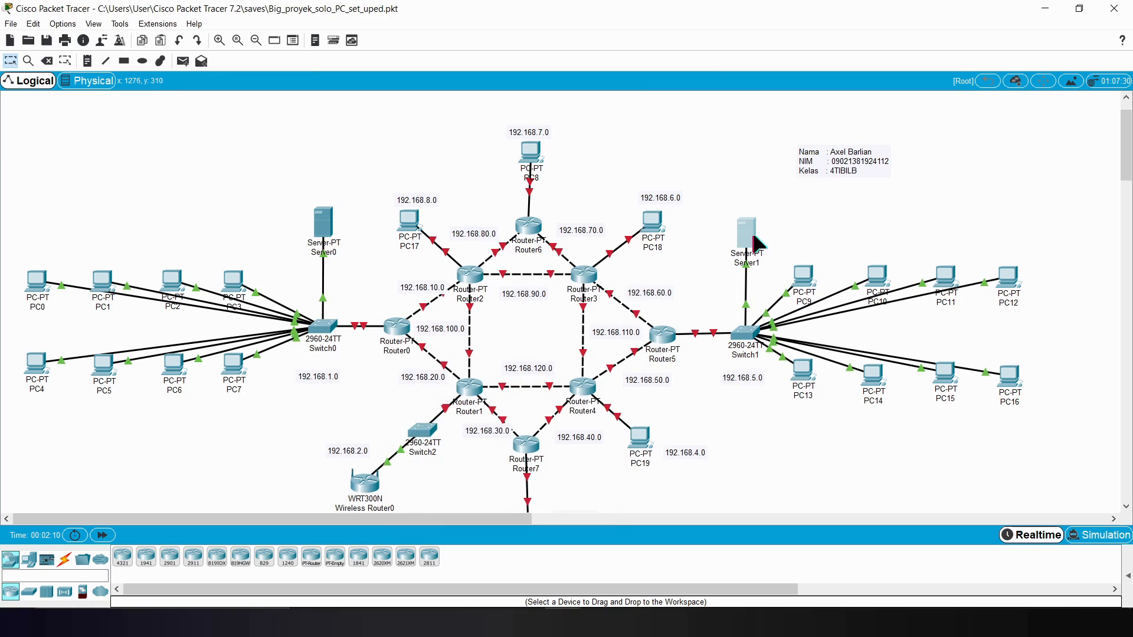
click(754, 237)
click(466, 111)
click(378, 152)
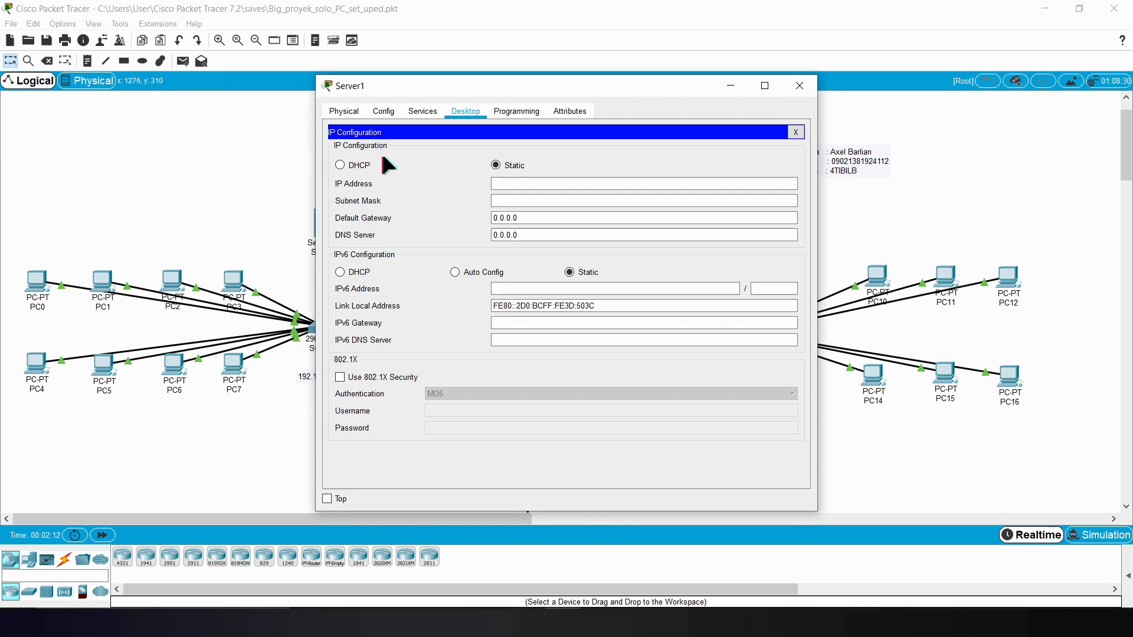
click(521, 184)
text(192)
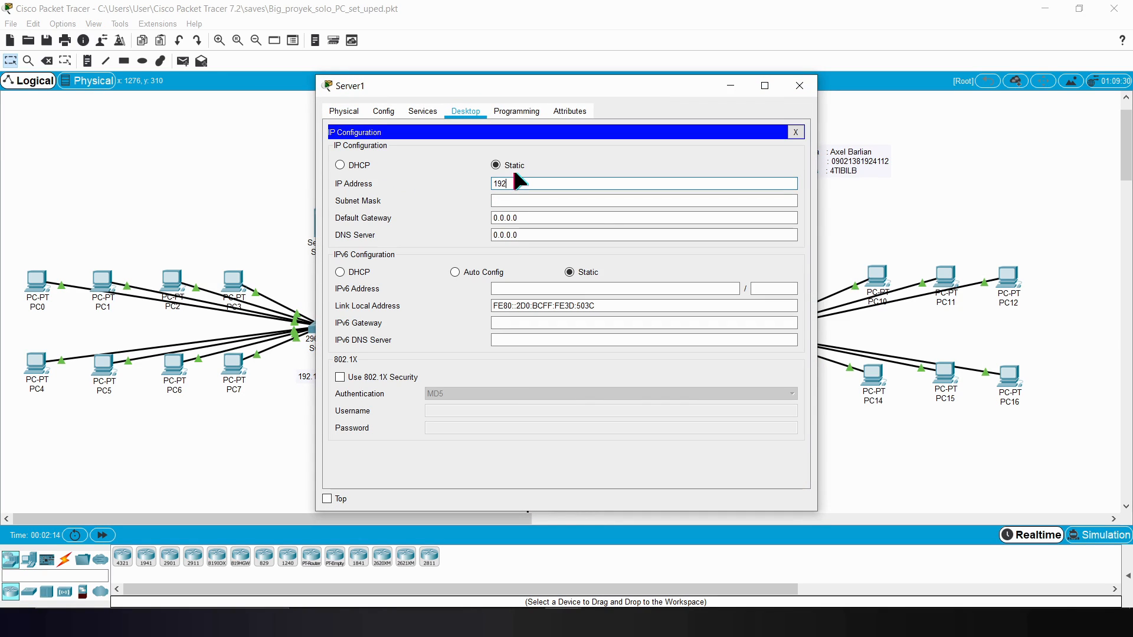
text(.168)
drag(598, 86, 396, 58)
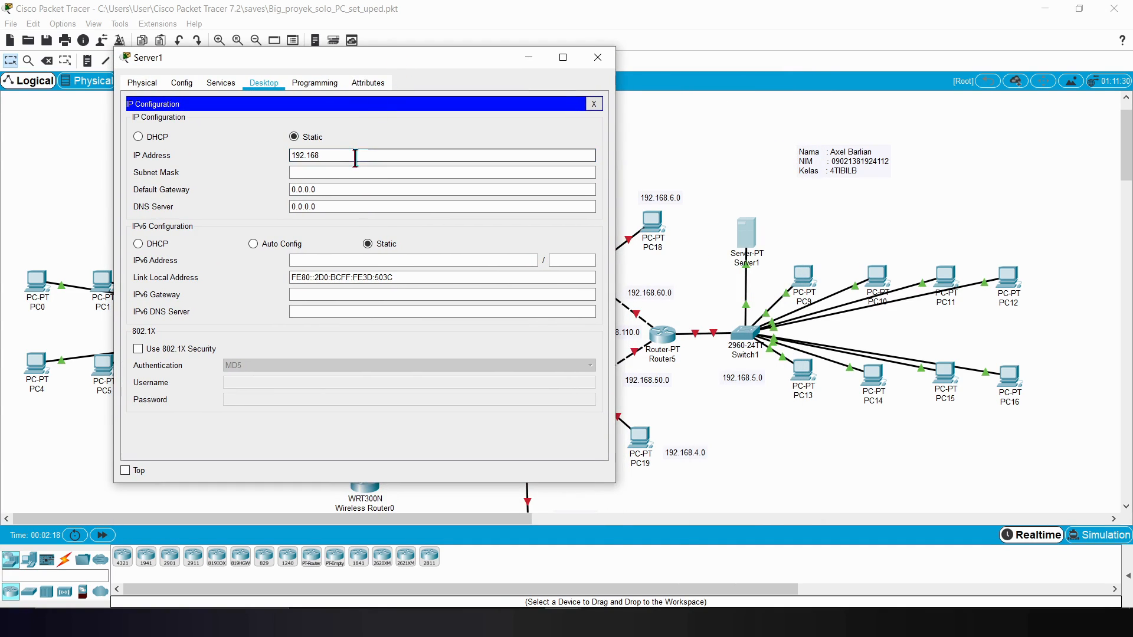
text(.51.)
key(BackSpace)
key(BackSpace)
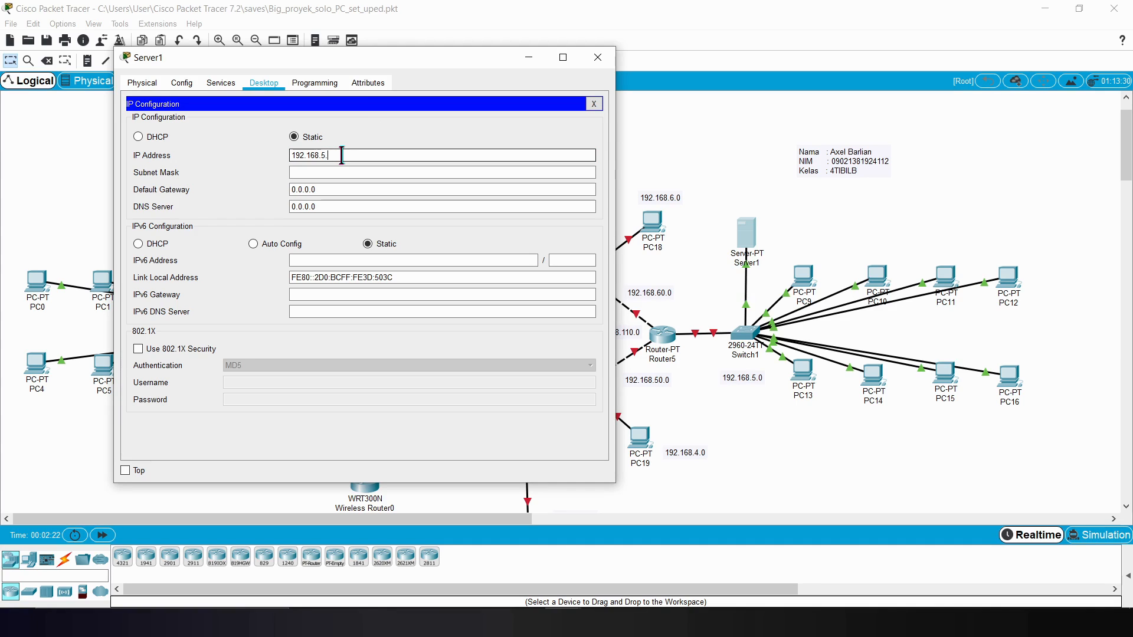
text(.1)
click(367, 172)
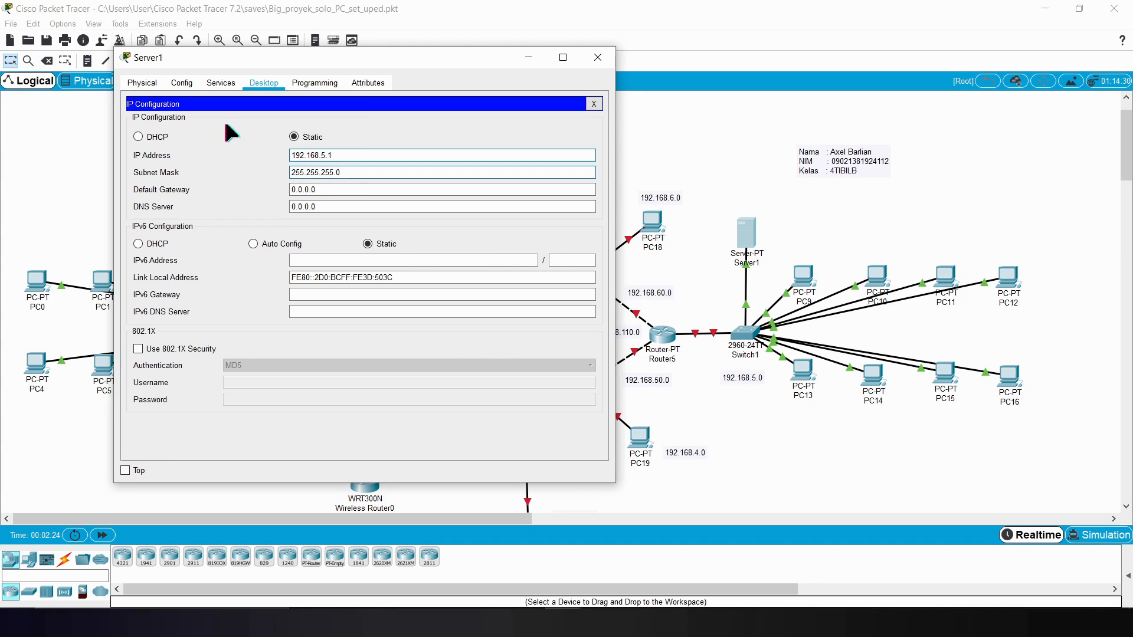
Step: Turn on Server1's DHCP service and set the serverPool default gateway to 192.168.5.10
click(228, 84)
click(177, 129)
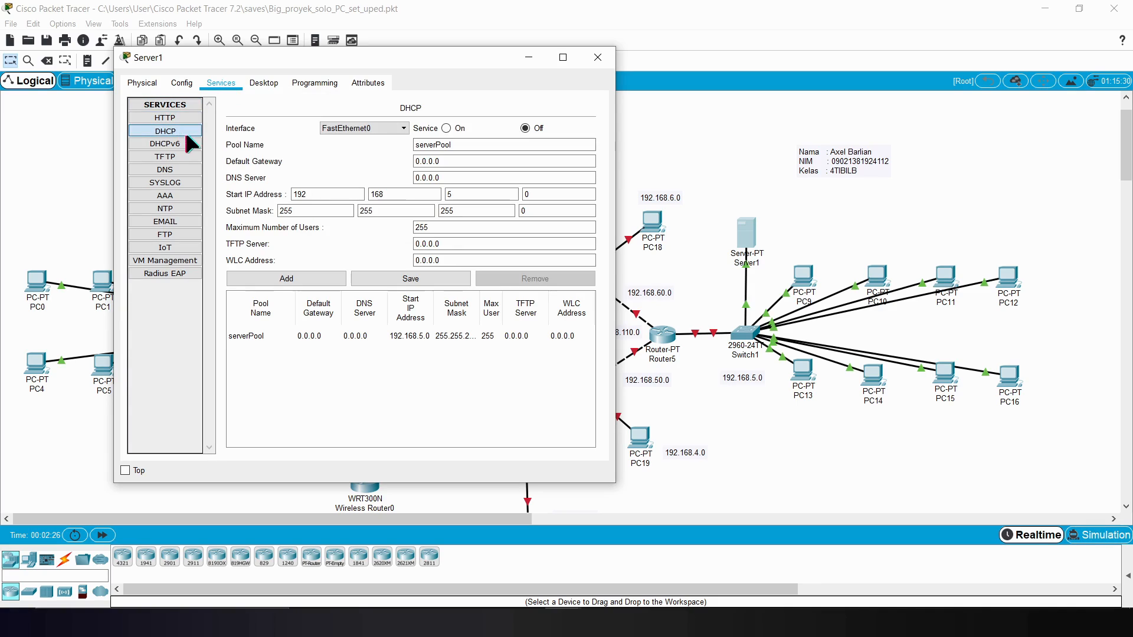
click(446, 128)
click(471, 161)
drag(460, 161, 361, 162)
text(1922)
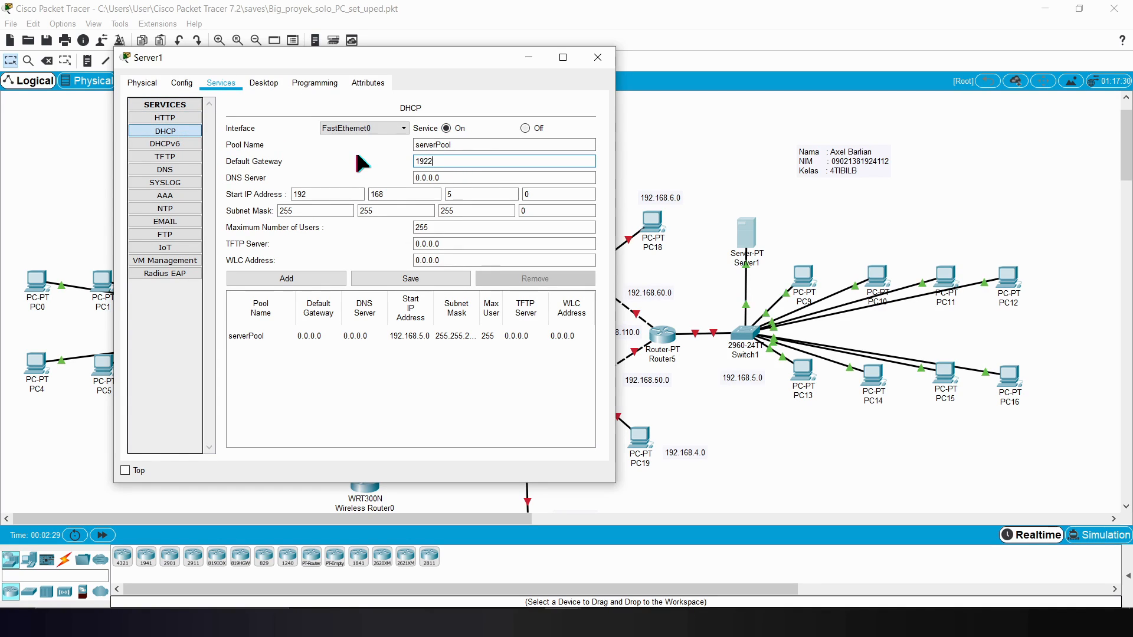
text(.168.5.10)
click(424, 163)
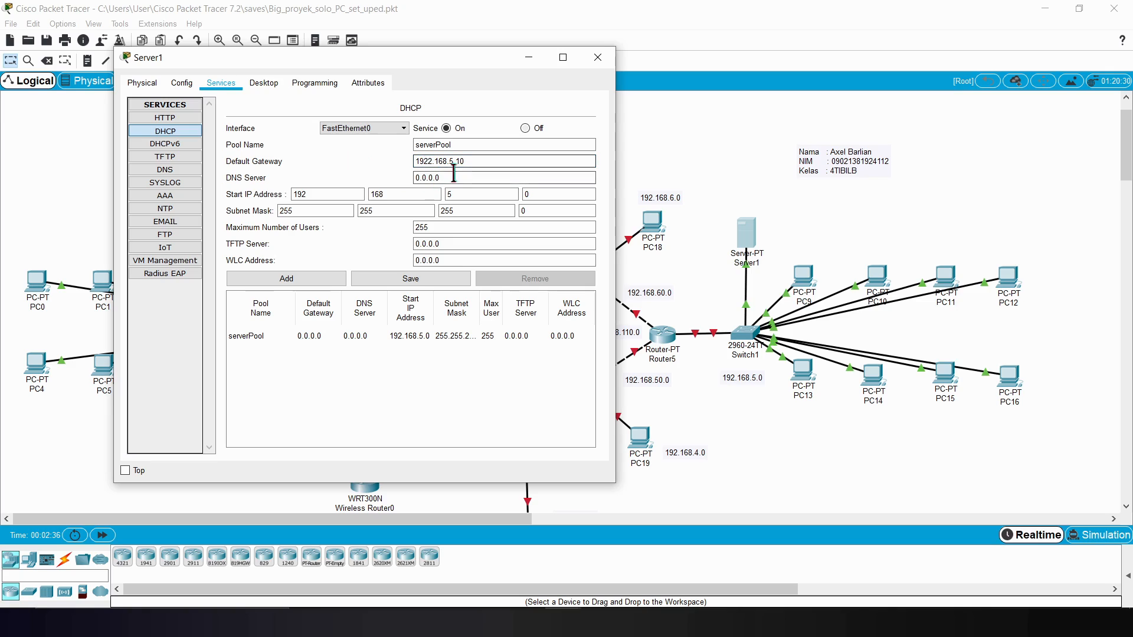
double_click(425, 163)
click(433, 162)
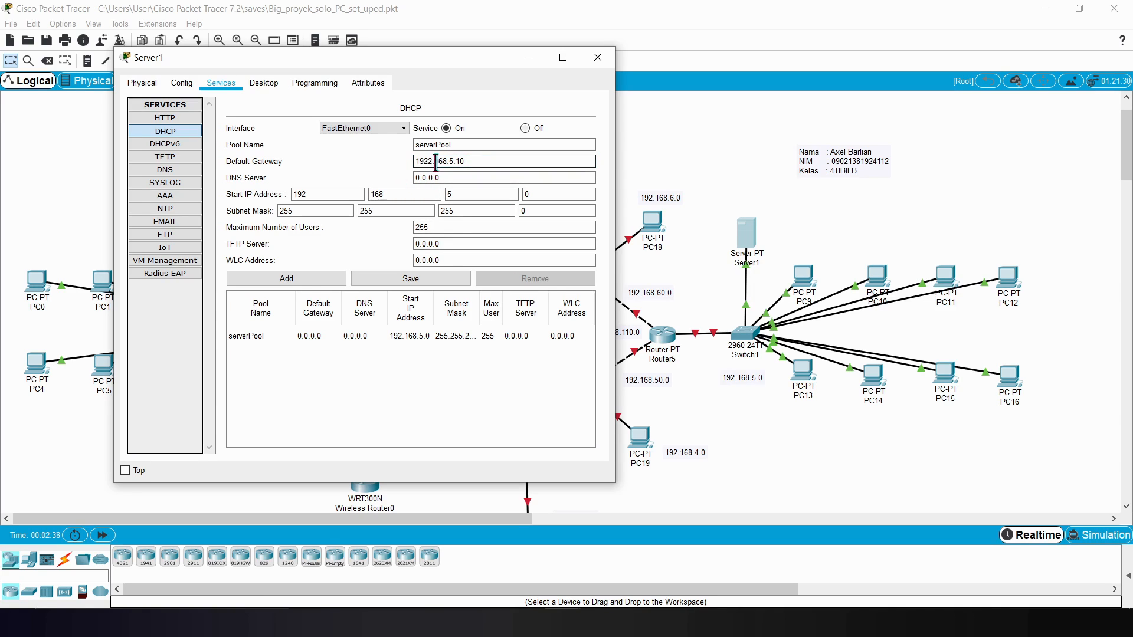
key(BackSpace)
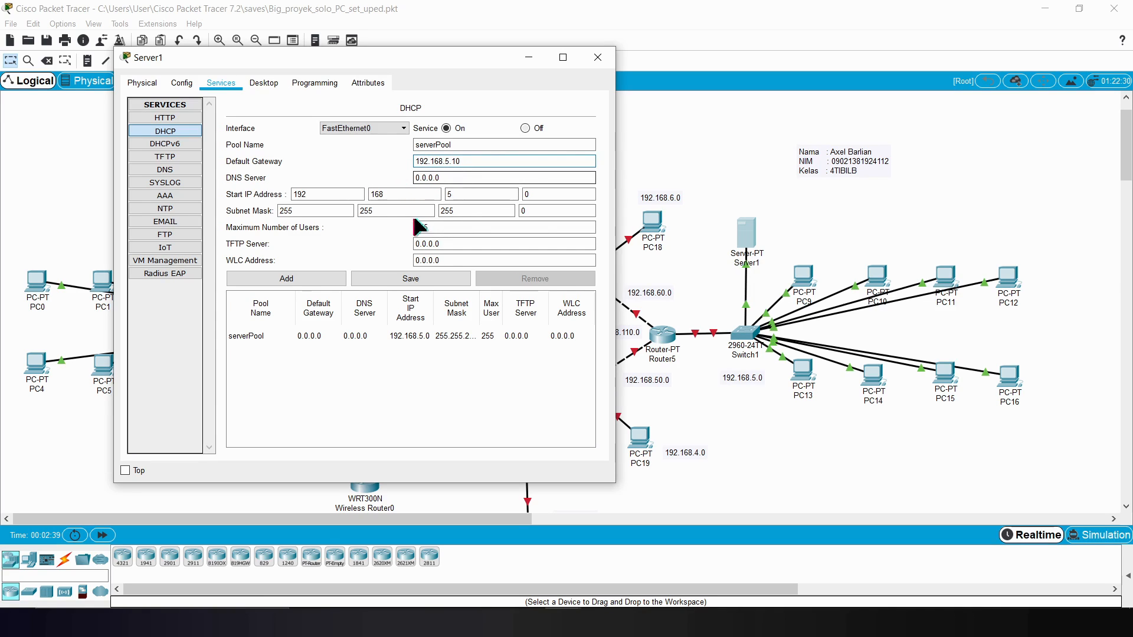
Step: Set the start IP address of Server1's DHCP pool to 192.168.5.2 and save the pool
click(531, 195)
key(BackSpace)
text(2)
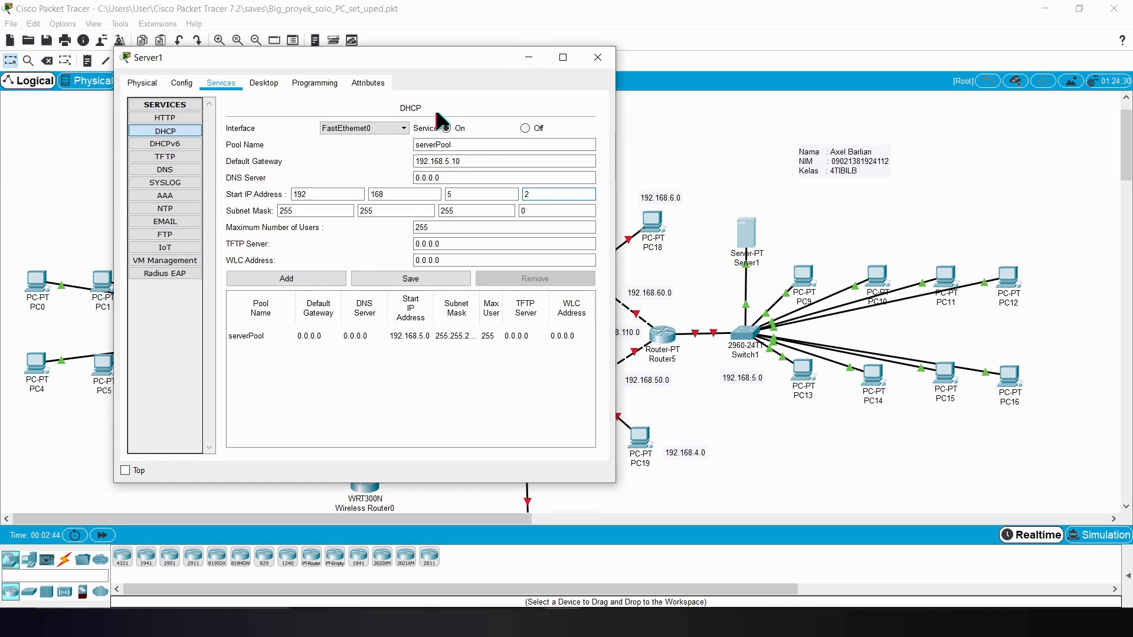
click(404, 278)
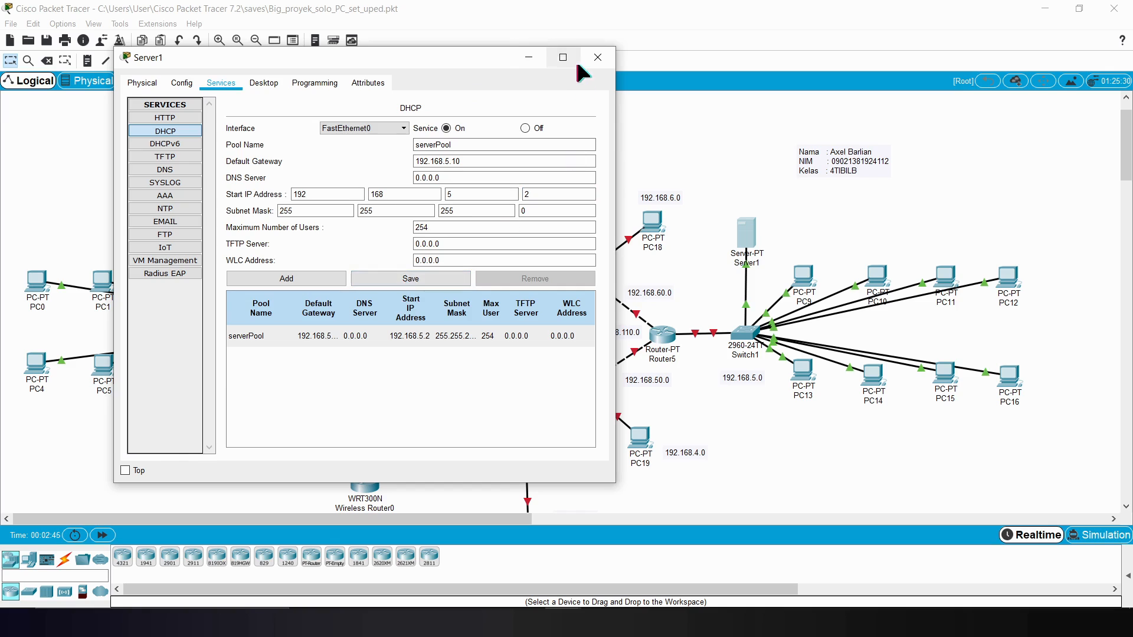
click(529, 58)
Step: Switch PC9's IPv4 configuration to DHCP
click(804, 276)
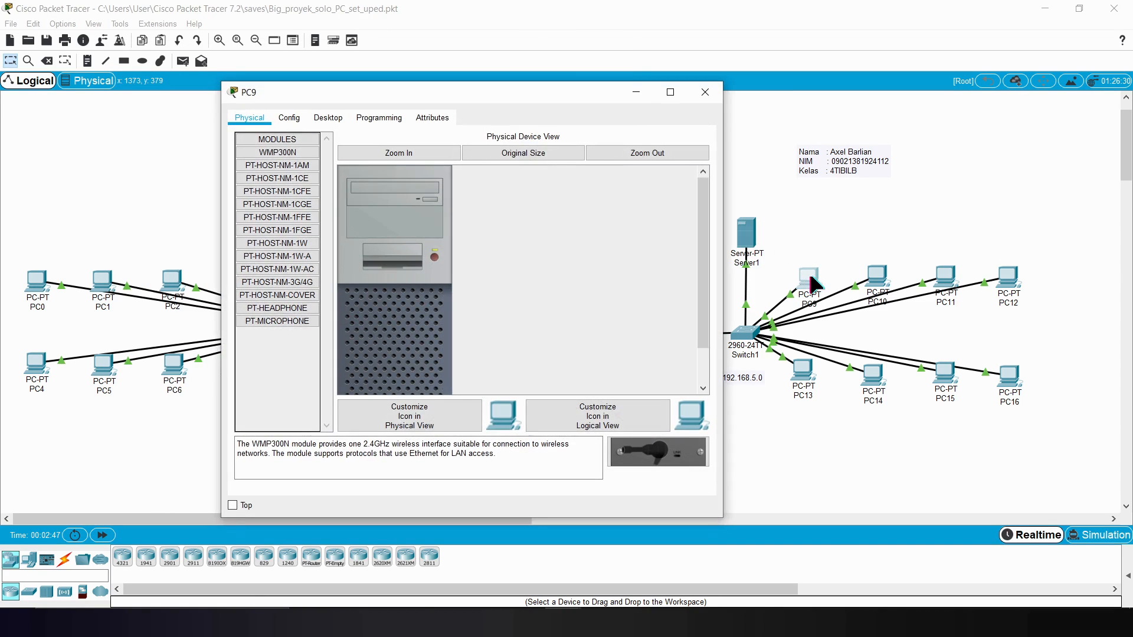
click(328, 117)
click(285, 142)
click(245, 187)
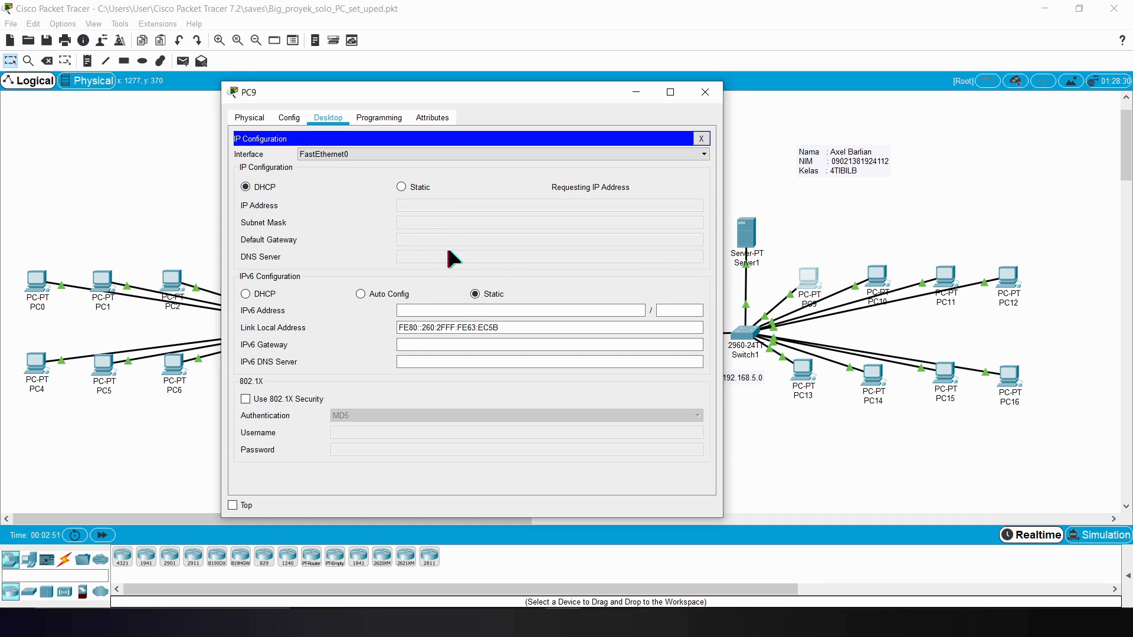
Step: Switch PC13's IPv4 configuration to DHCP
click(803, 364)
click(423, 112)
click(369, 162)
click(340, 179)
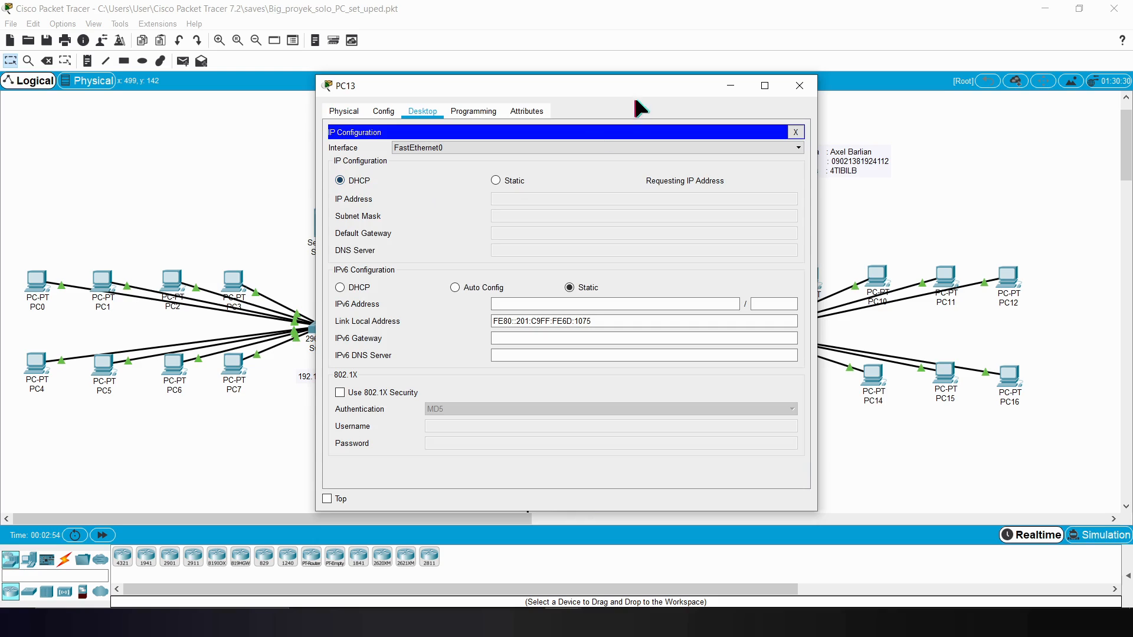
click(730, 86)
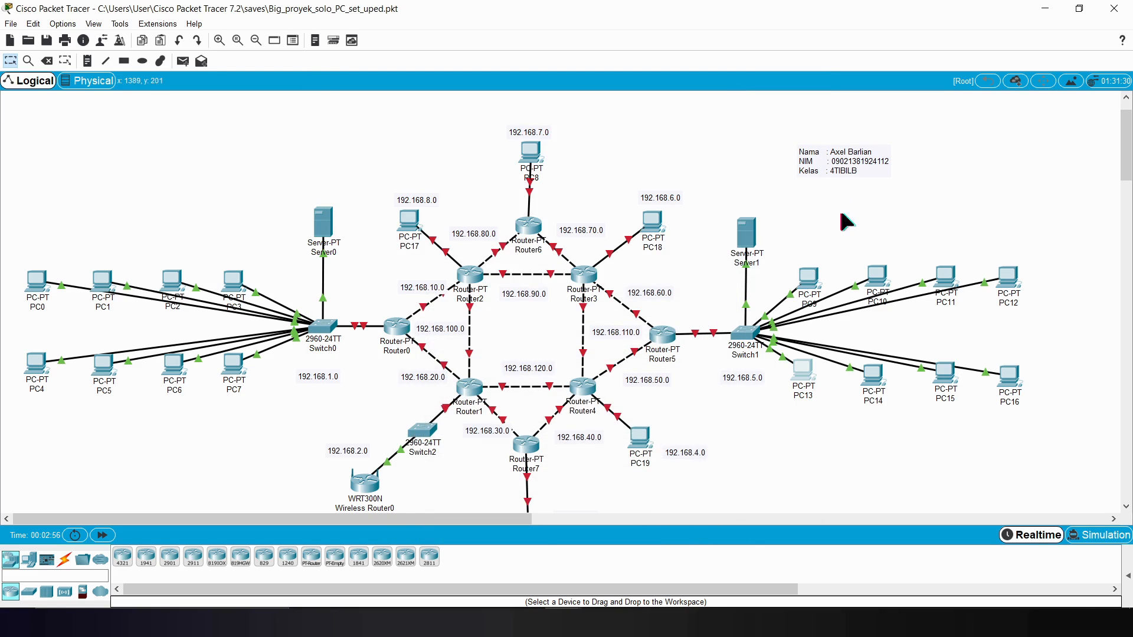
Step: Switch PC10's IPv4 configuration to DHCP
click(876, 282)
click(423, 111)
click(370, 160)
click(357, 181)
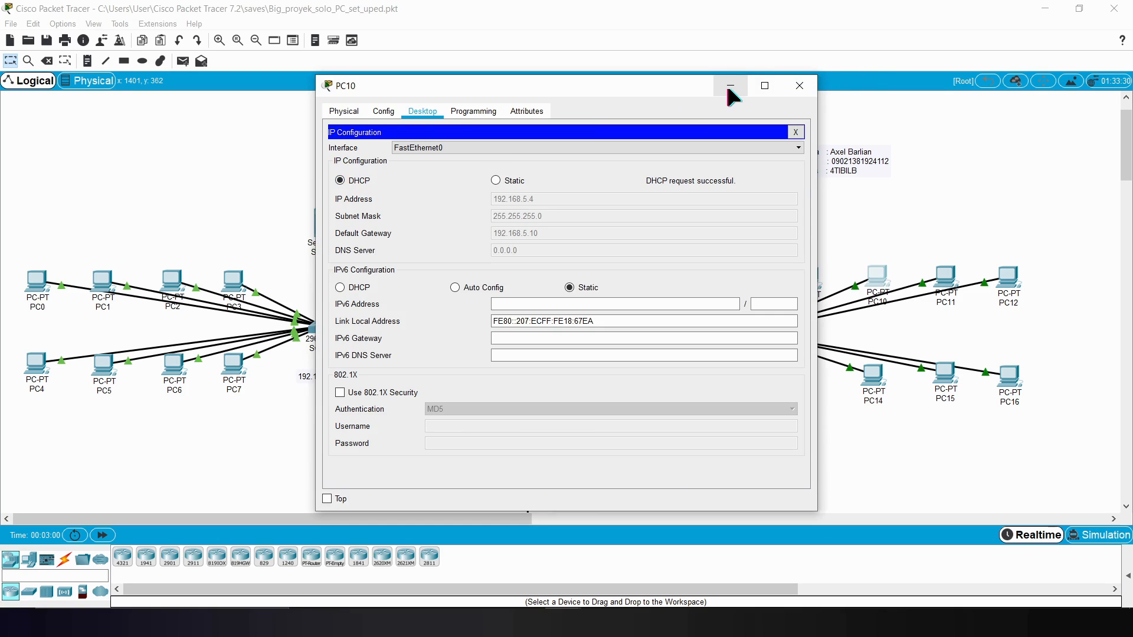
click(730, 86)
Step: Switch PC14's IPv4 configuration to DHCP
click(873, 375)
click(423, 110)
click(378, 148)
click(352, 179)
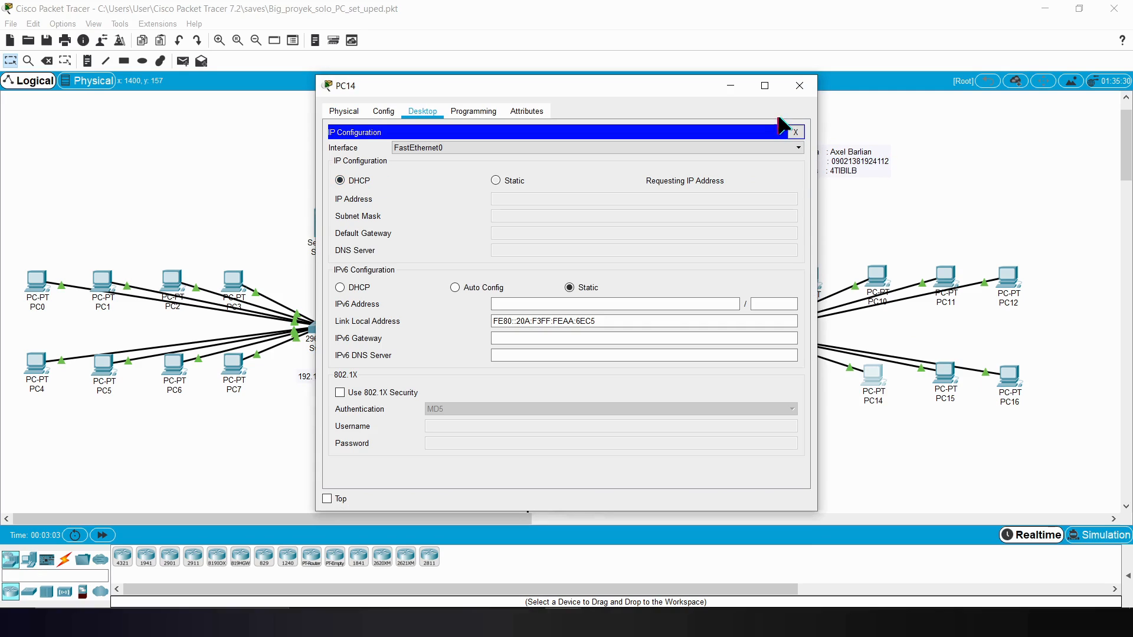
click(732, 86)
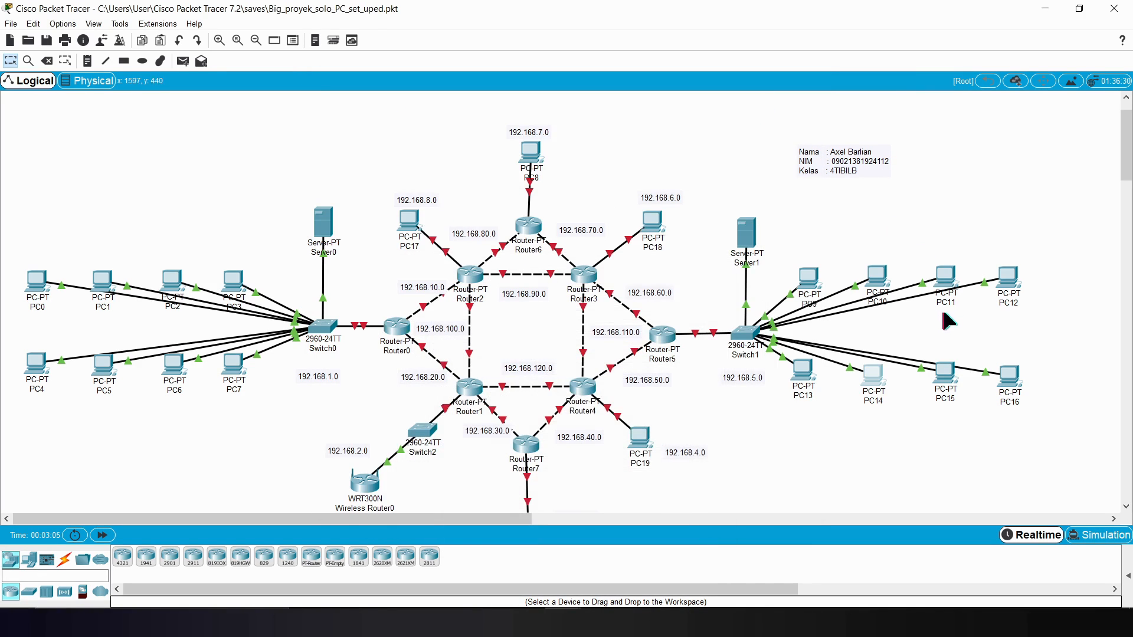
Step: Switch PC11's IPv4 configuration to DHCP
click(946, 276)
click(422, 111)
click(372, 150)
click(348, 182)
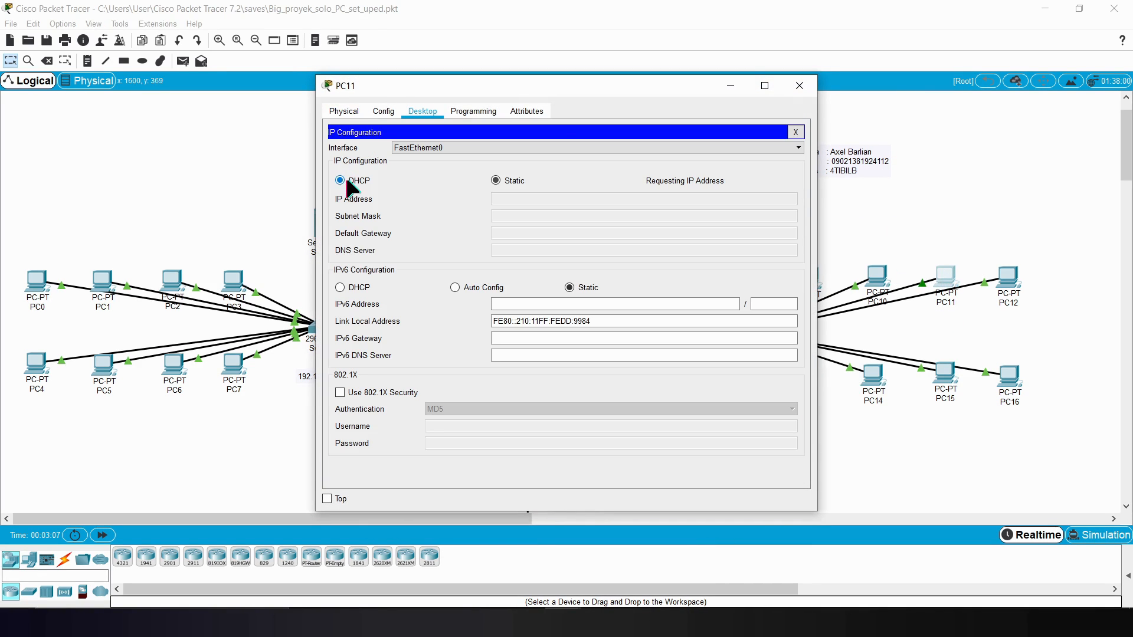
click(730, 88)
Step: Switch PC15's IPv4 configuration to DHCP
click(945, 377)
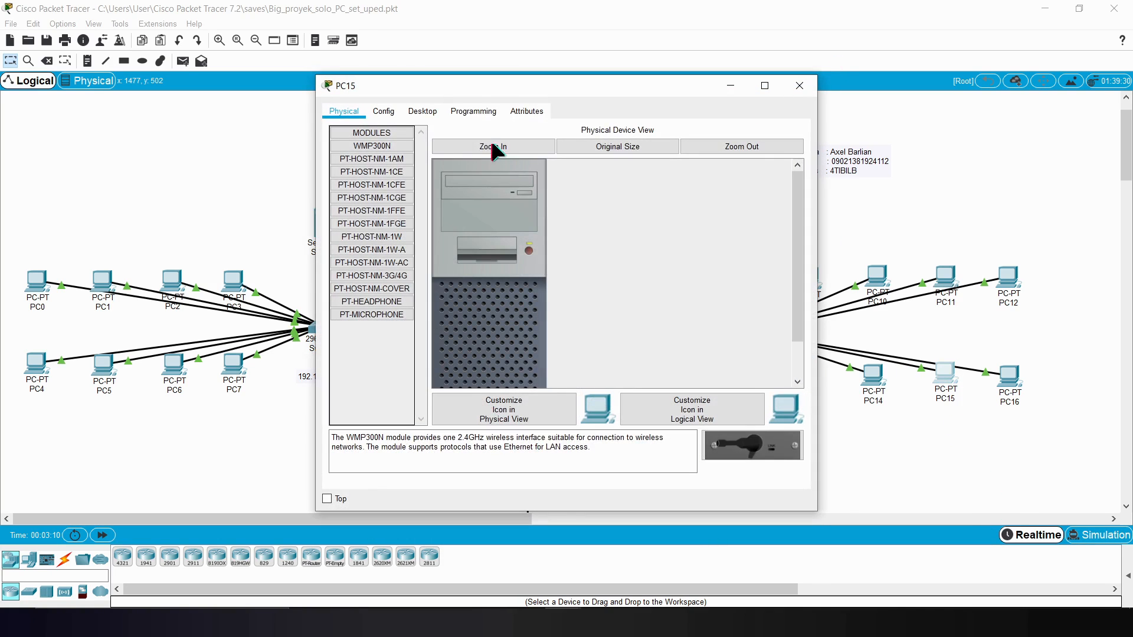
click(422, 111)
click(372, 150)
click(348, 181)
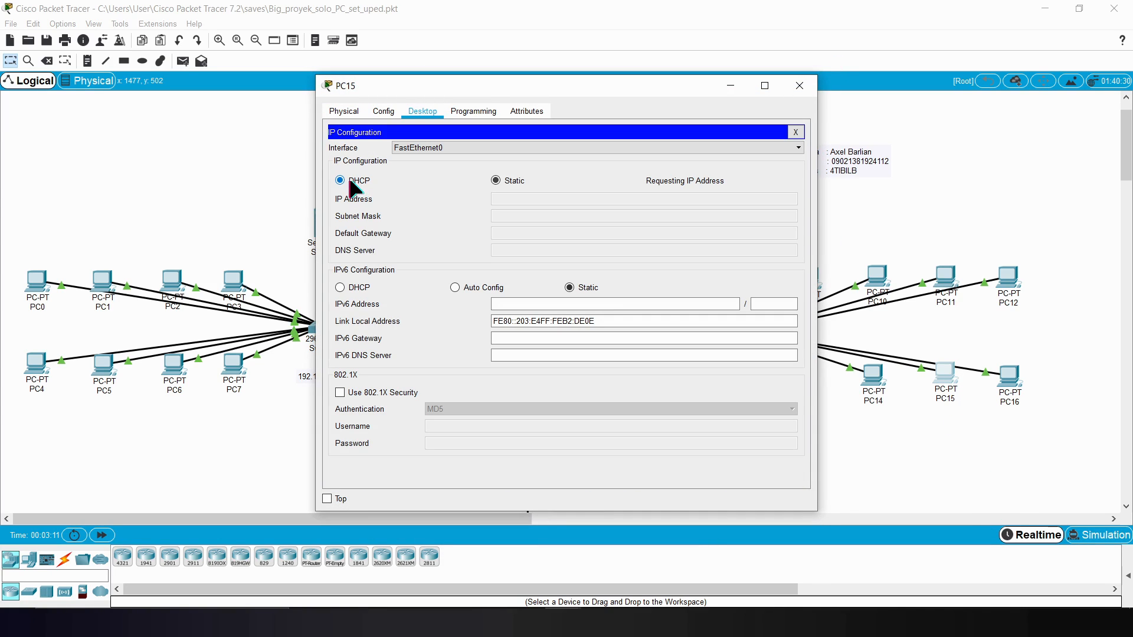
click(730, 84)
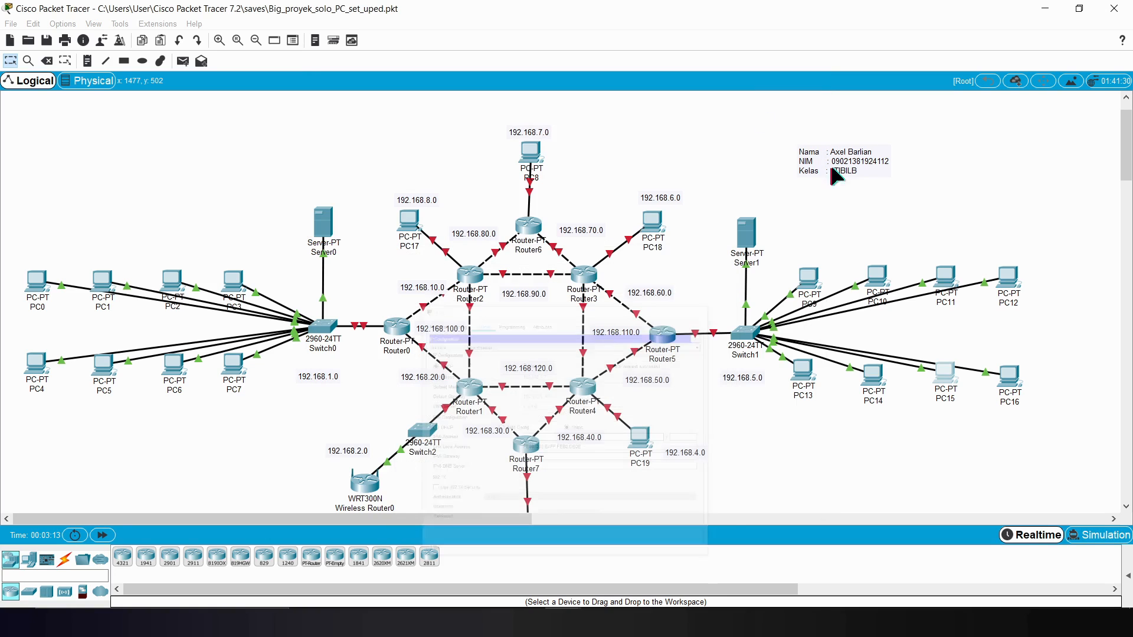
Step: Switch PC12's IPv4 configuration to DHCP
click(1008, 277)
click(420, 112)
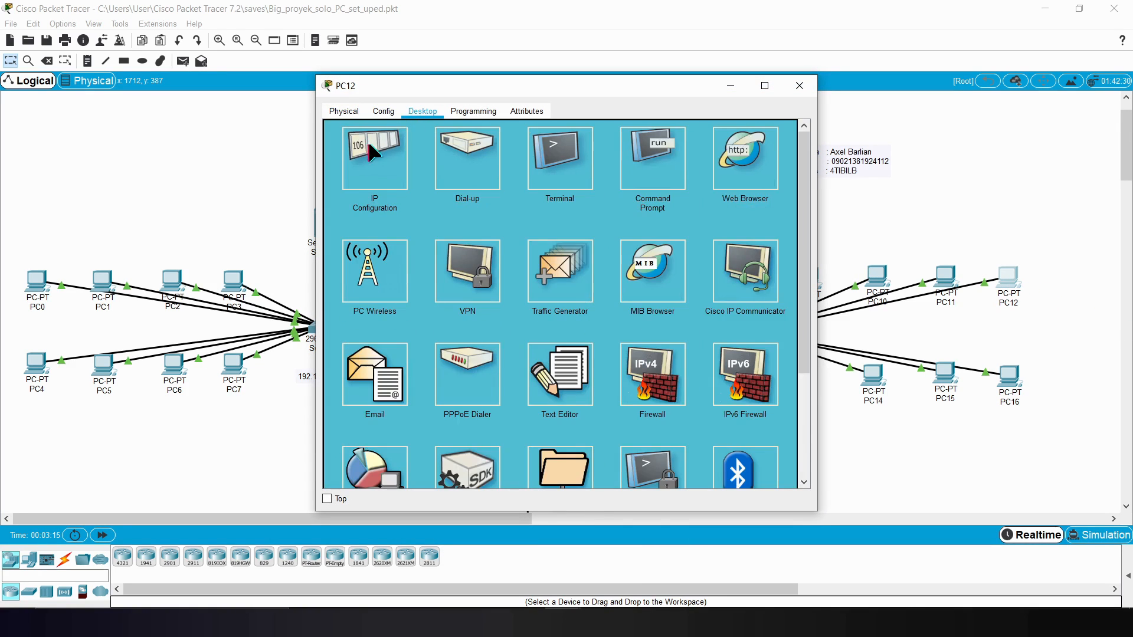
click(372, 152)
click(340, 181)
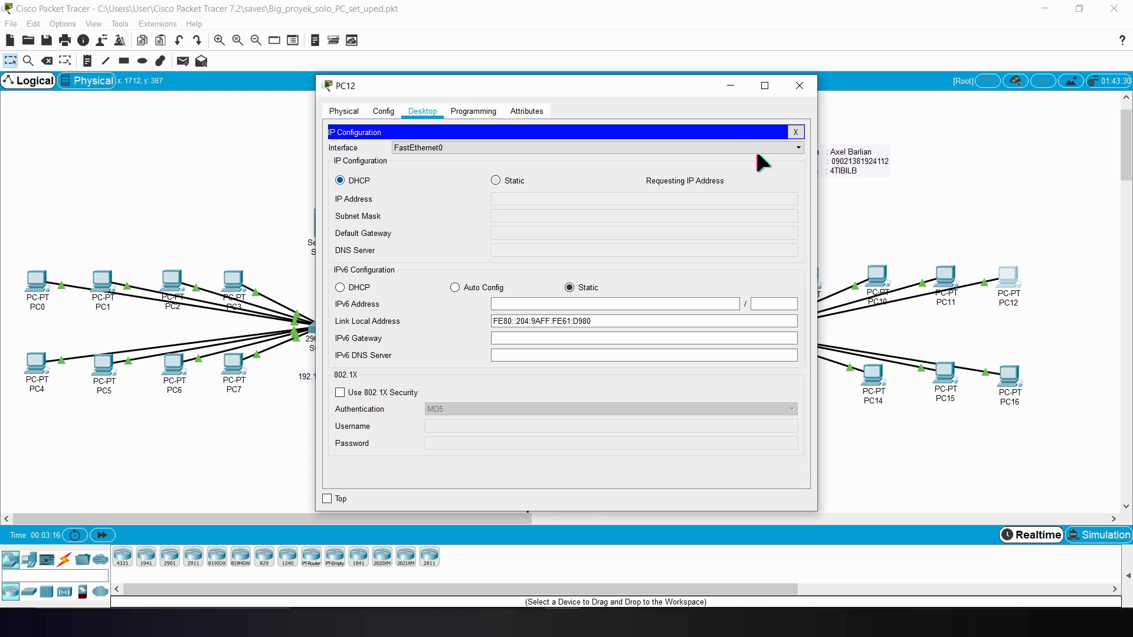
click(727, 88)
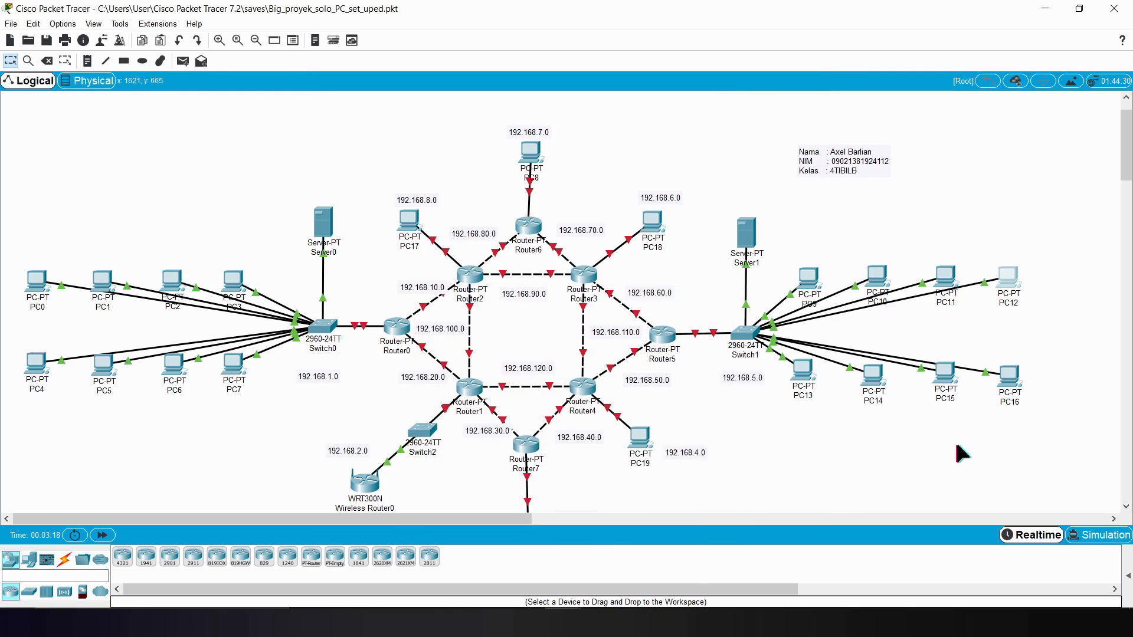
Step: Switch PC16's IPv4 configuration to DHCP
click(1010, 383)
click(420, 112)
click(375, 155)
click(341, 181)
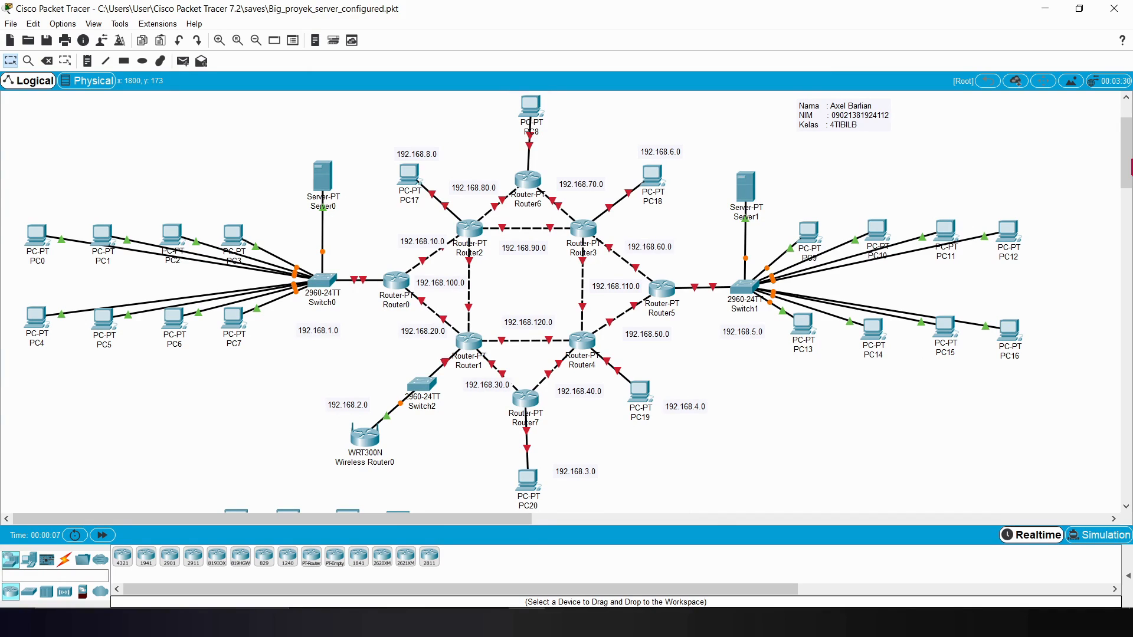
scroll(821, 383, down, 5)
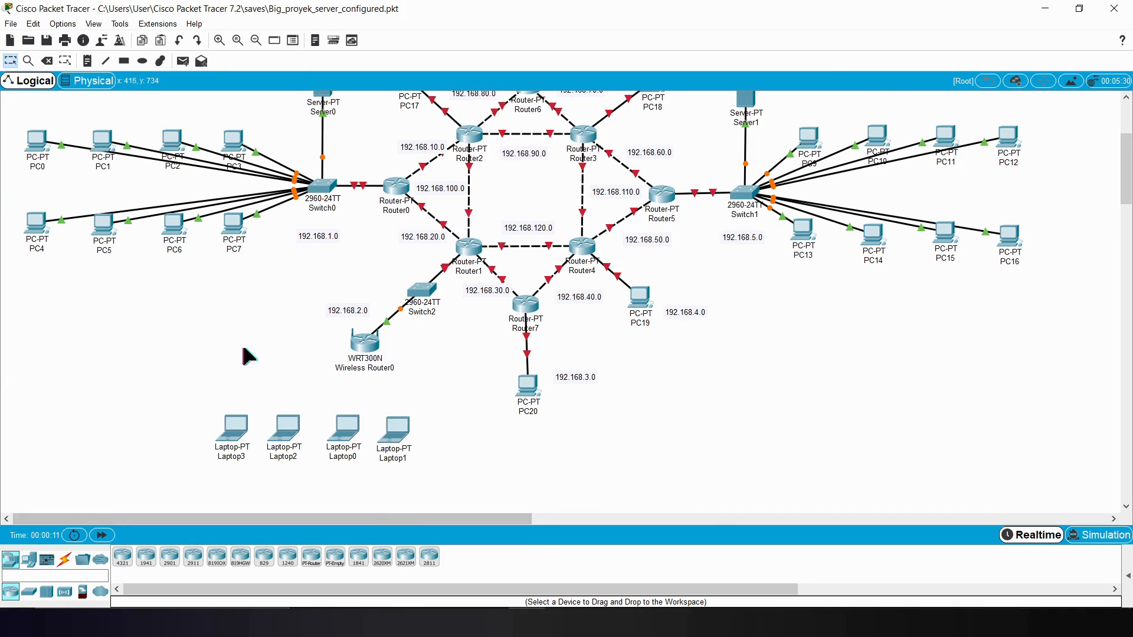
Step: Set Wireless Router0's LAN IP address to 192.168.2.1 in its basic setup and save the settings
click(376, 348)
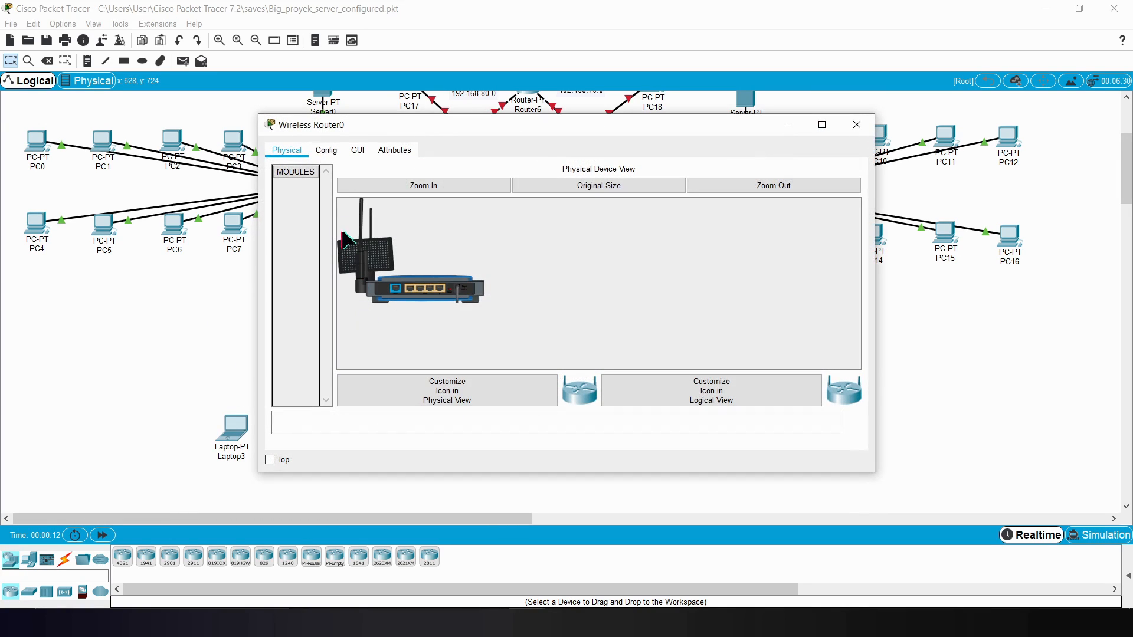
drag(354, 121, 335, 124)
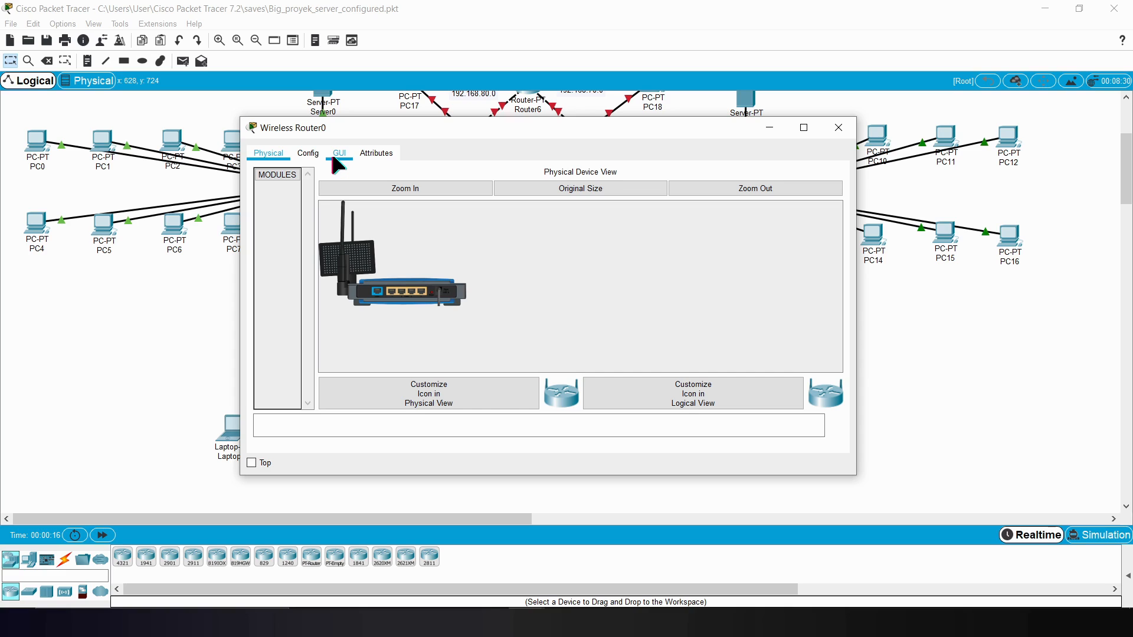
click(334, 157)
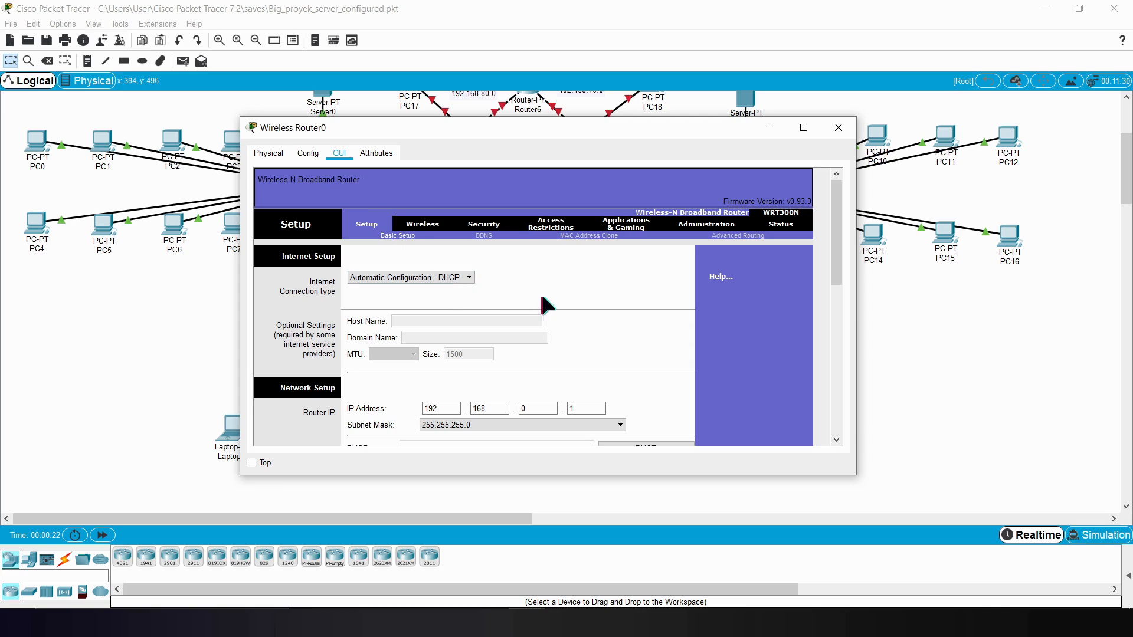
drag(835, 258, 817, 312)
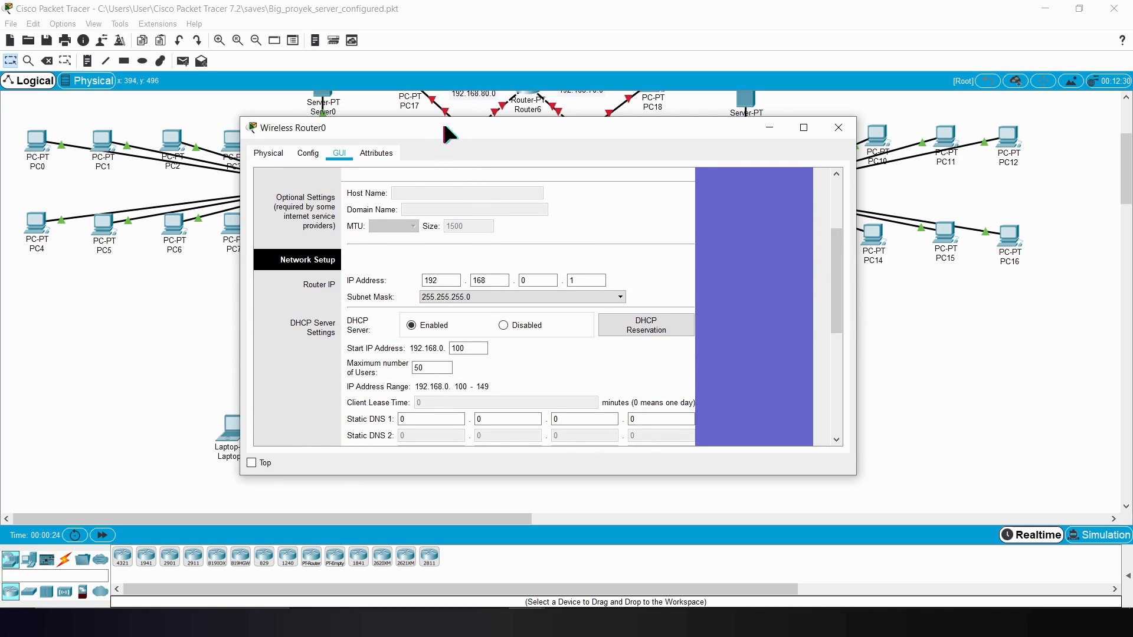
drag(442, 133, 641, 131)
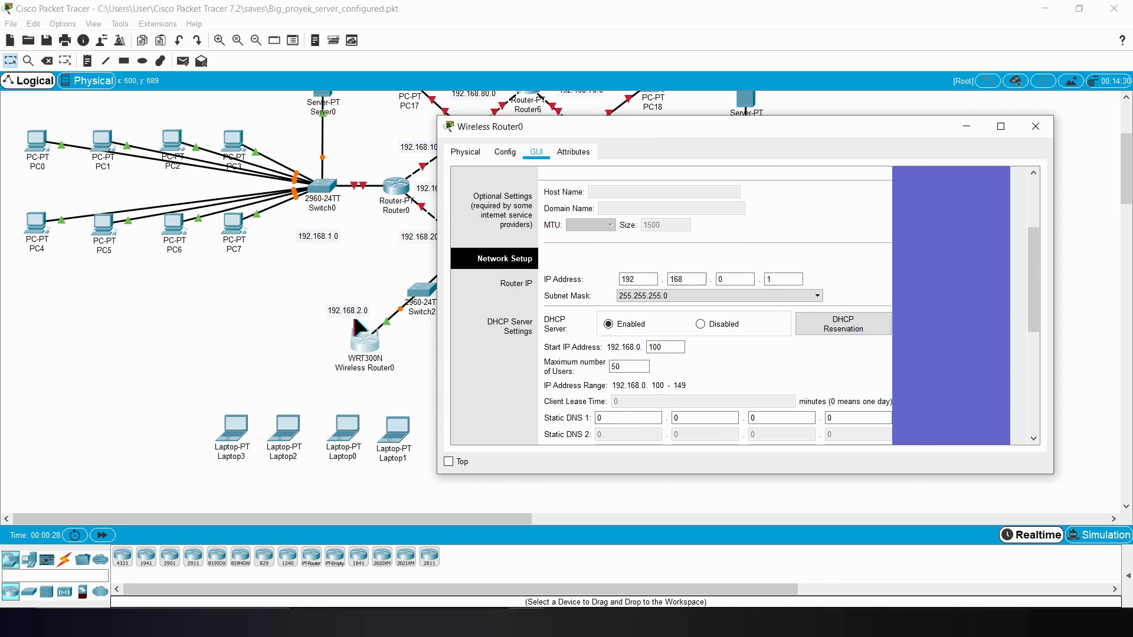
click(748, 279)
key(BackSpace)
text(2)
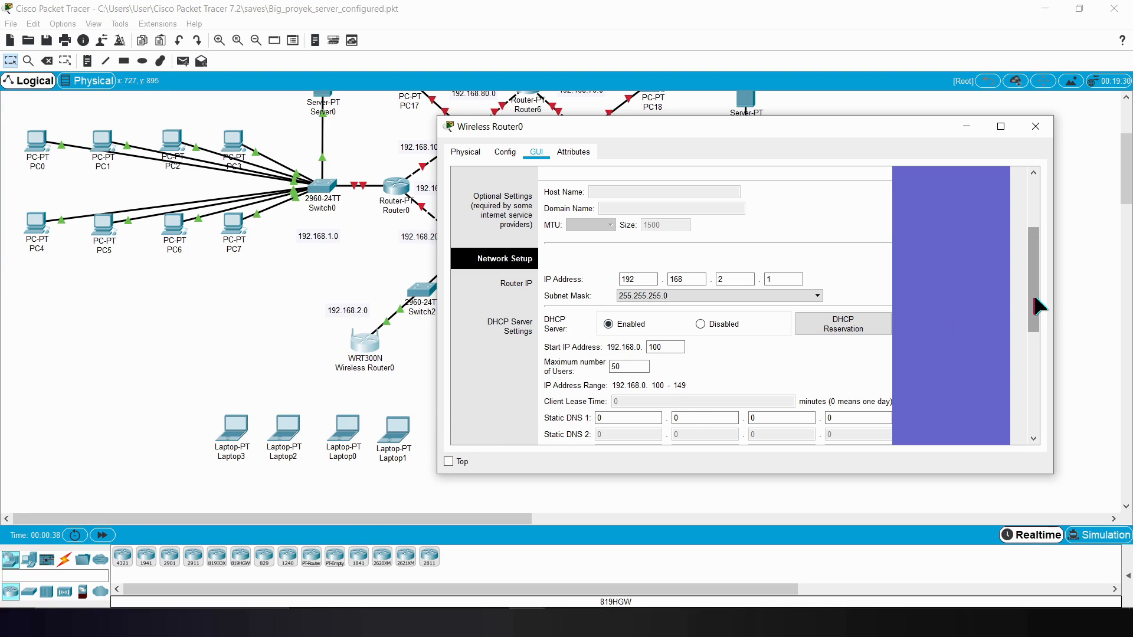
drag(1037, 300, 1044, 314)
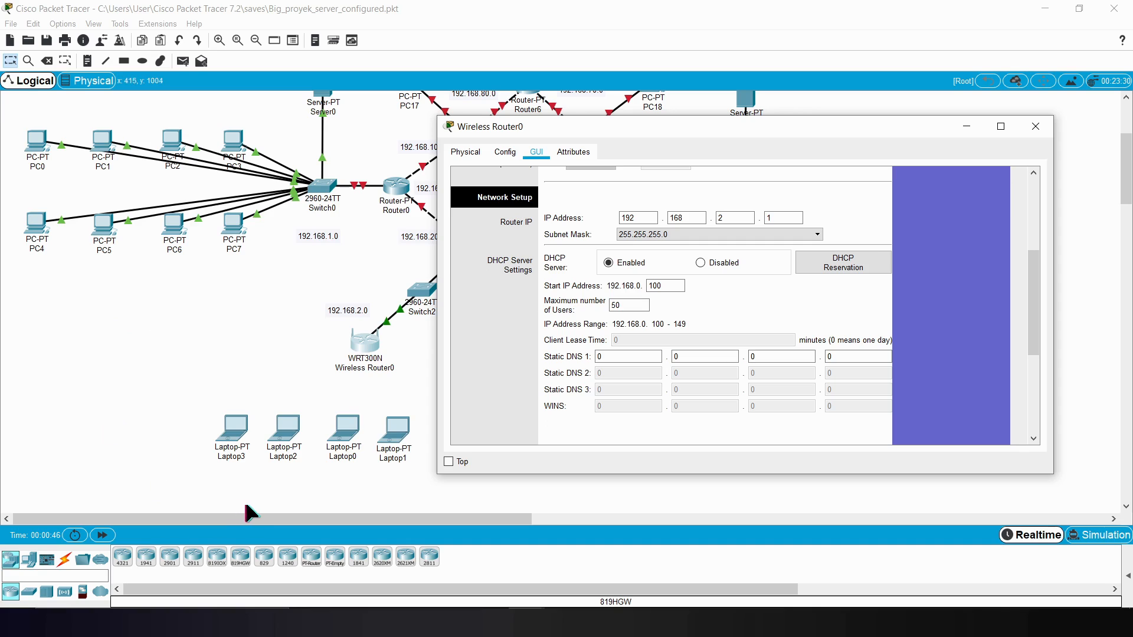
drag(1032, 291, 1041, 239)
click(737, 426)
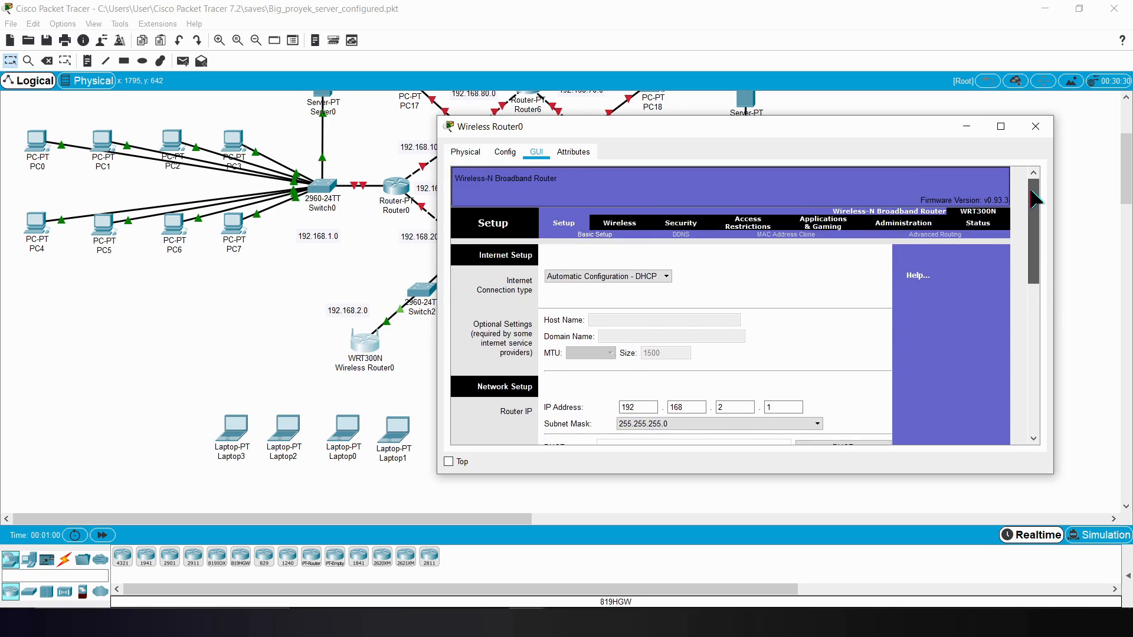
Step: Set Wireless Router0's network name (SSID) to Proyek, keeping the network mode at Mixed
click(633, 223)
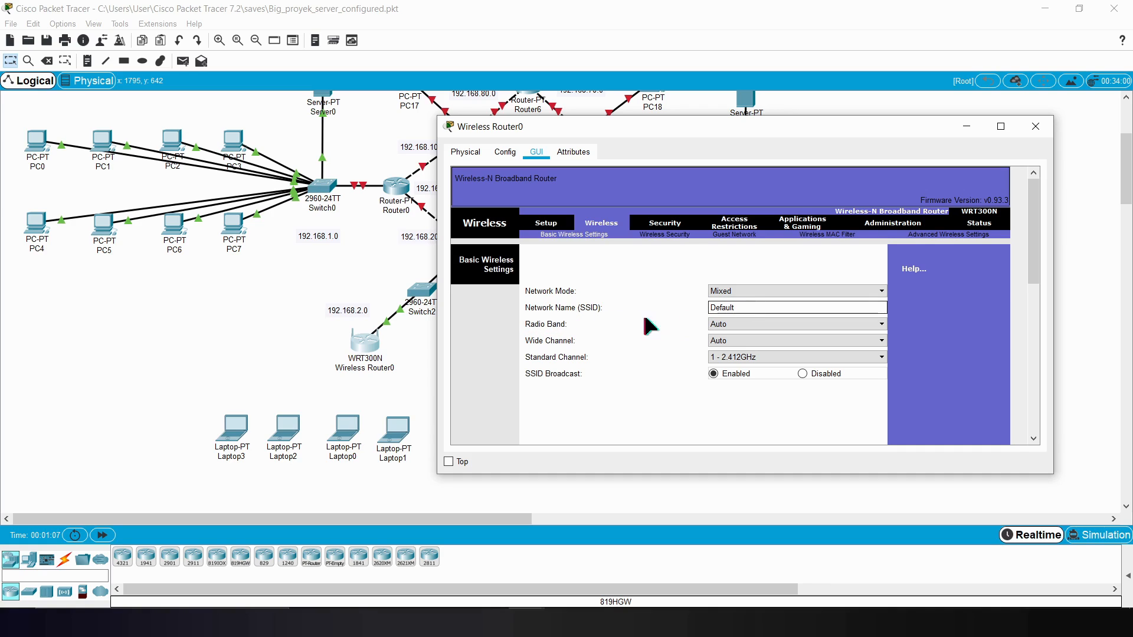
drag(767, 309, 588, 302)
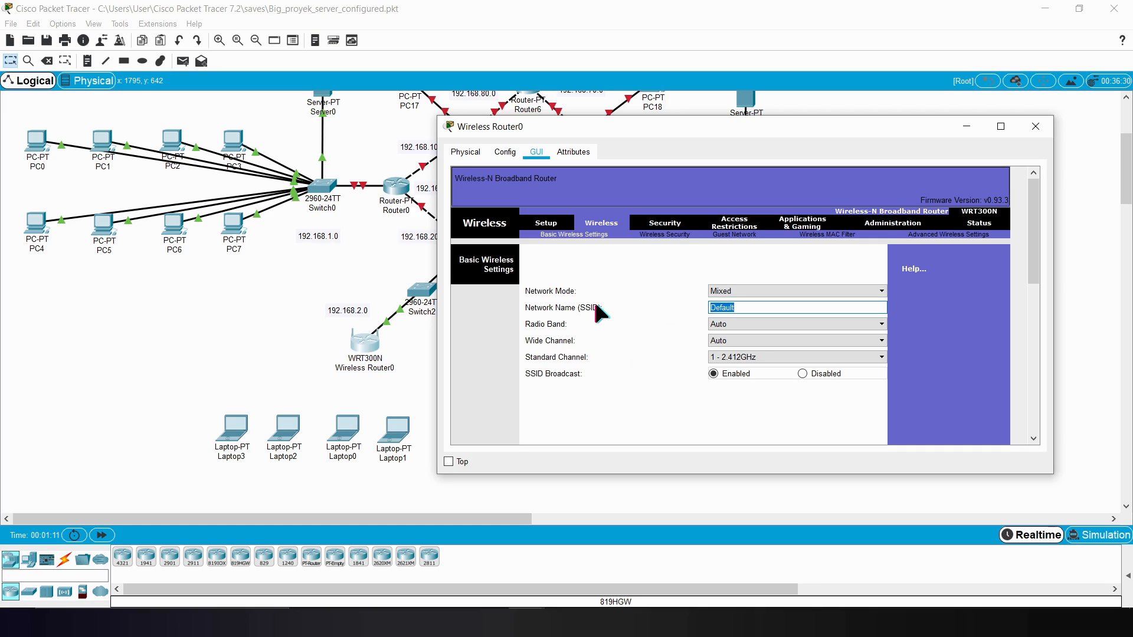
text(Proyek)
click(862, 292)
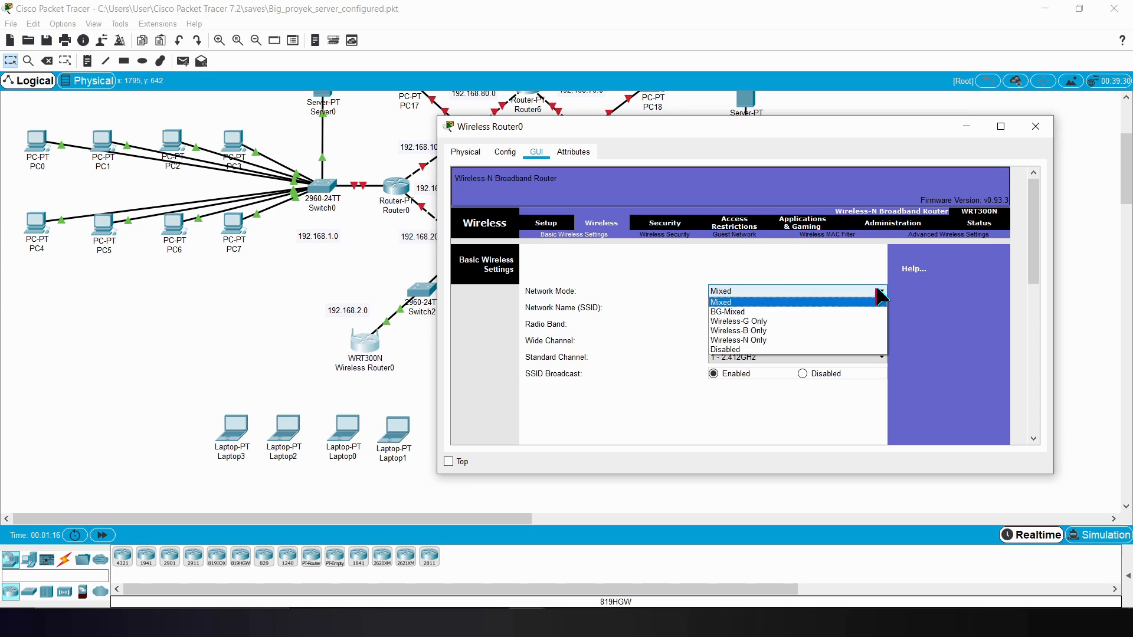
click(867, 300)
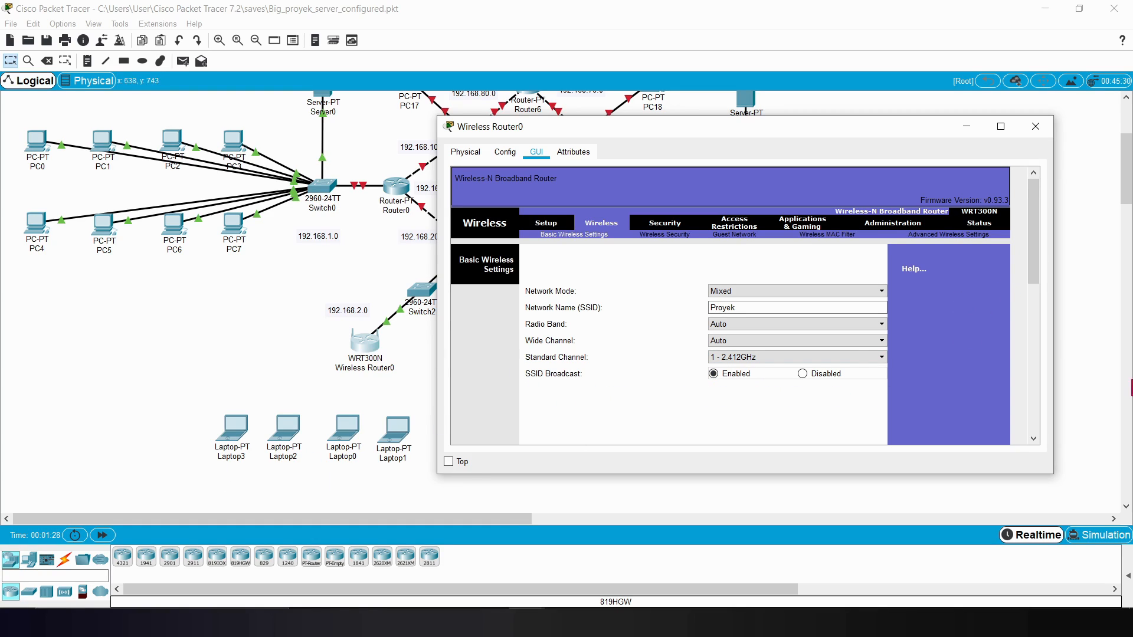
drag(1038, 261, 918, 457)
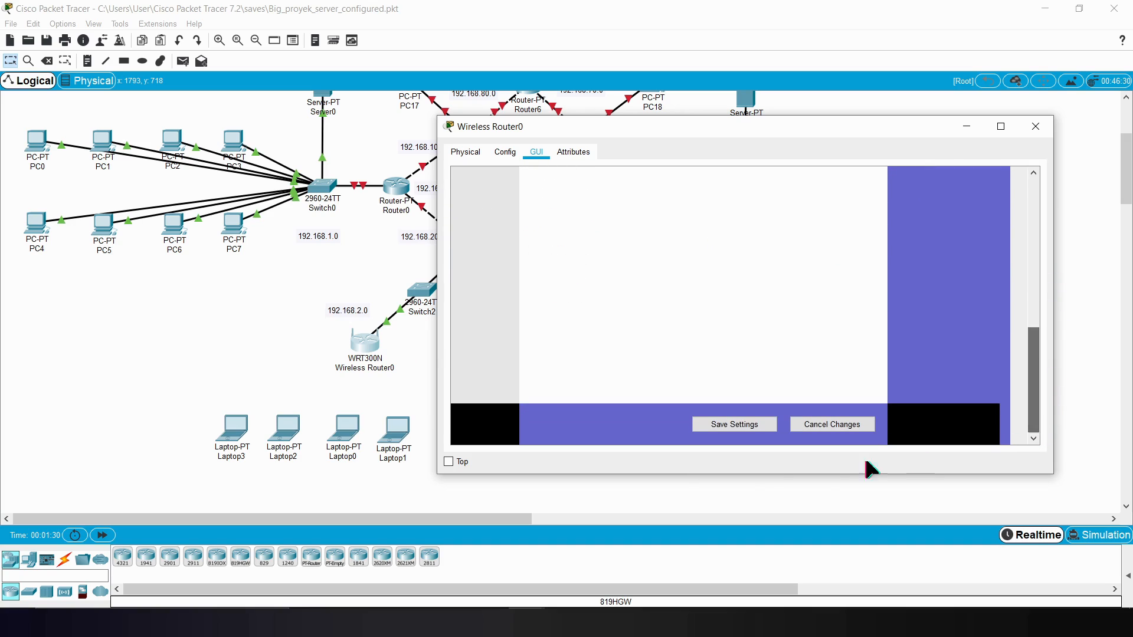
drag(1037, 343, 954, 170)
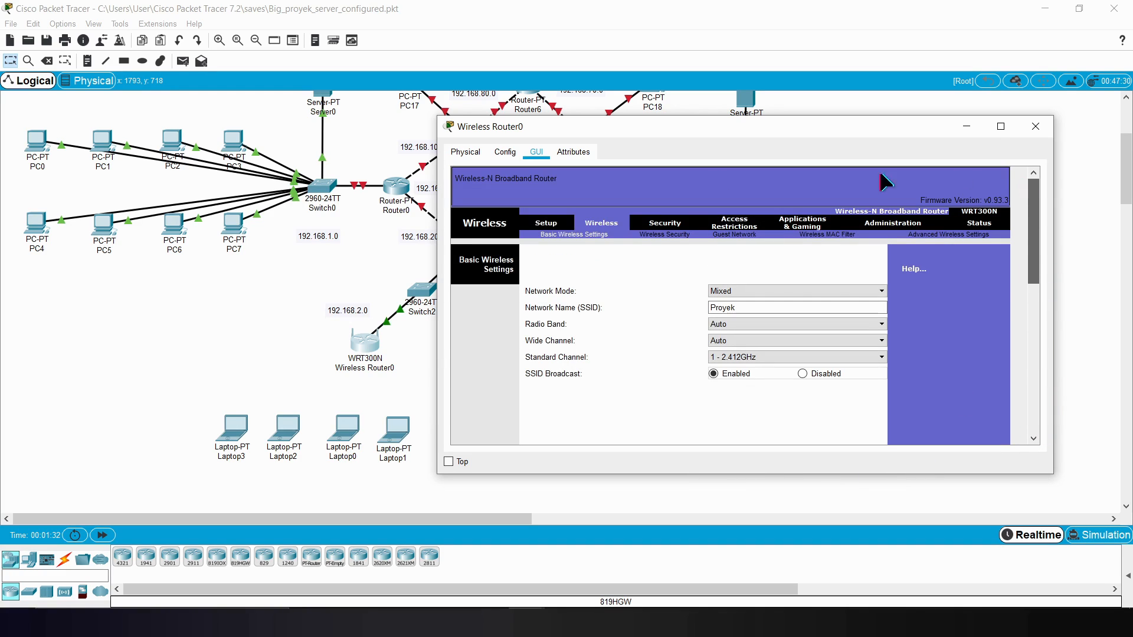
Step: Secure Wireless Router0's wireless network with WPA2 Personal, AES encryption and a passphrase, save the settings and close its window
click(664, 236)
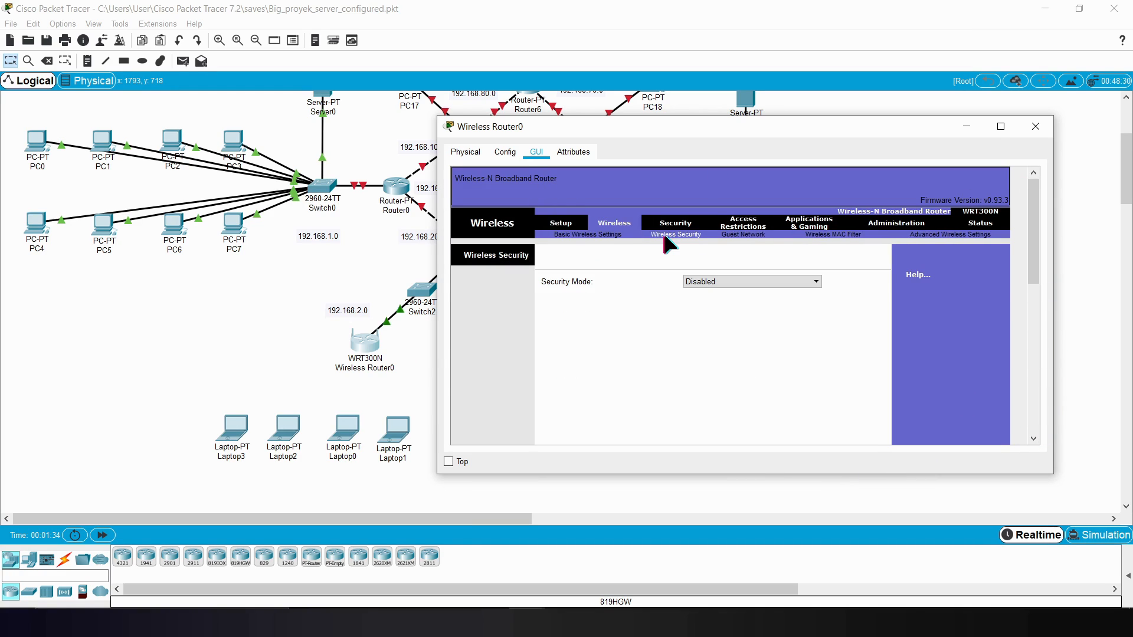
click(748, 282)
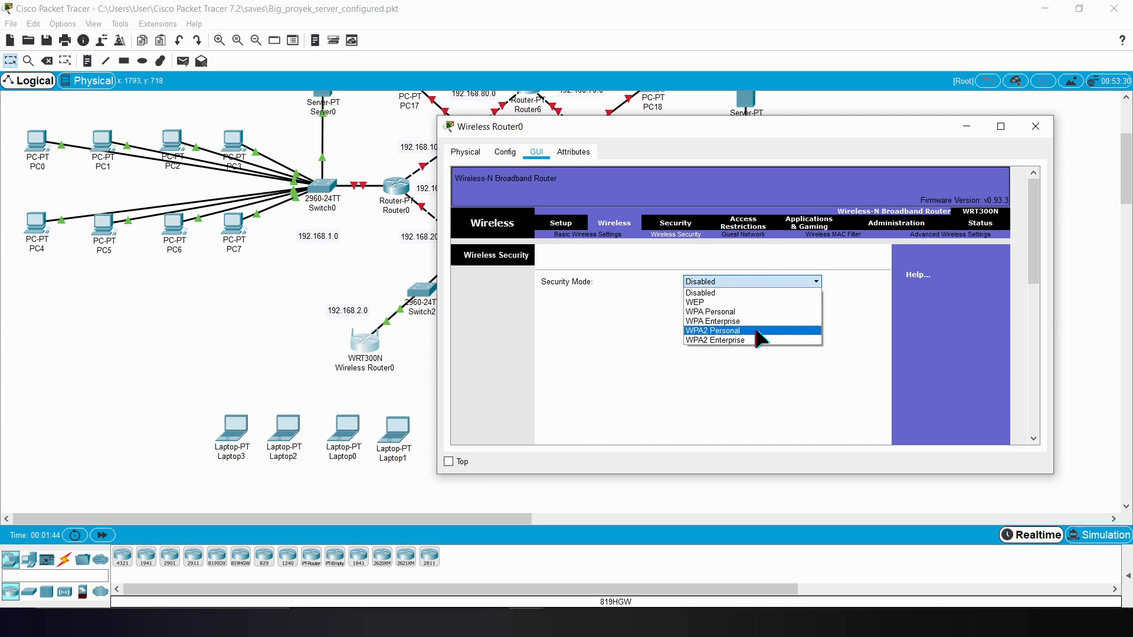
click(753, 331)
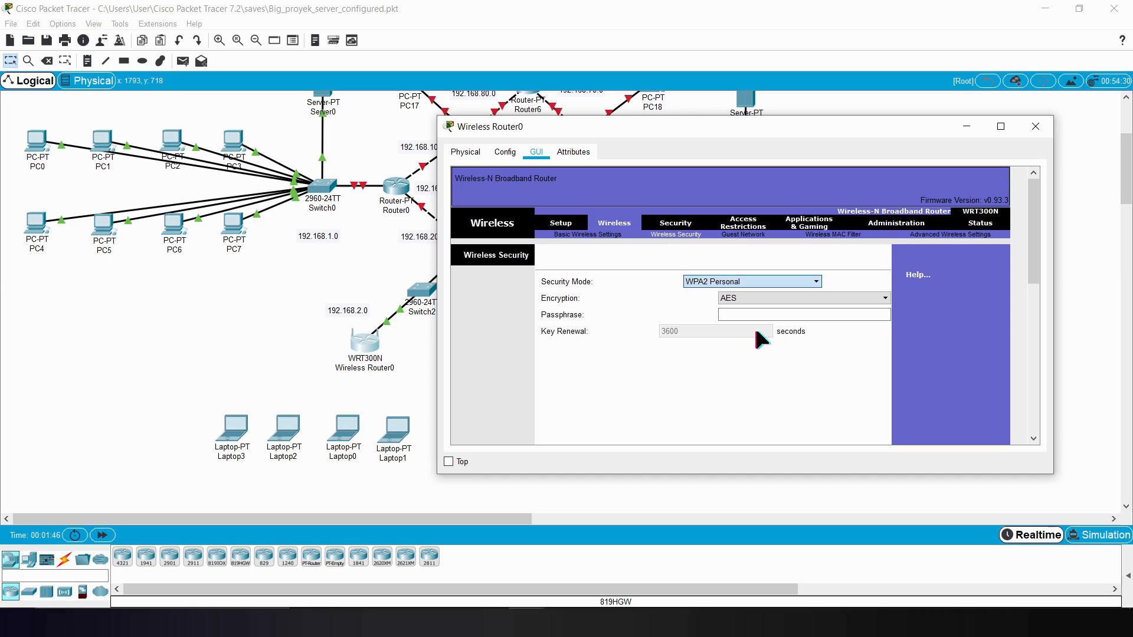
click(758, 283)
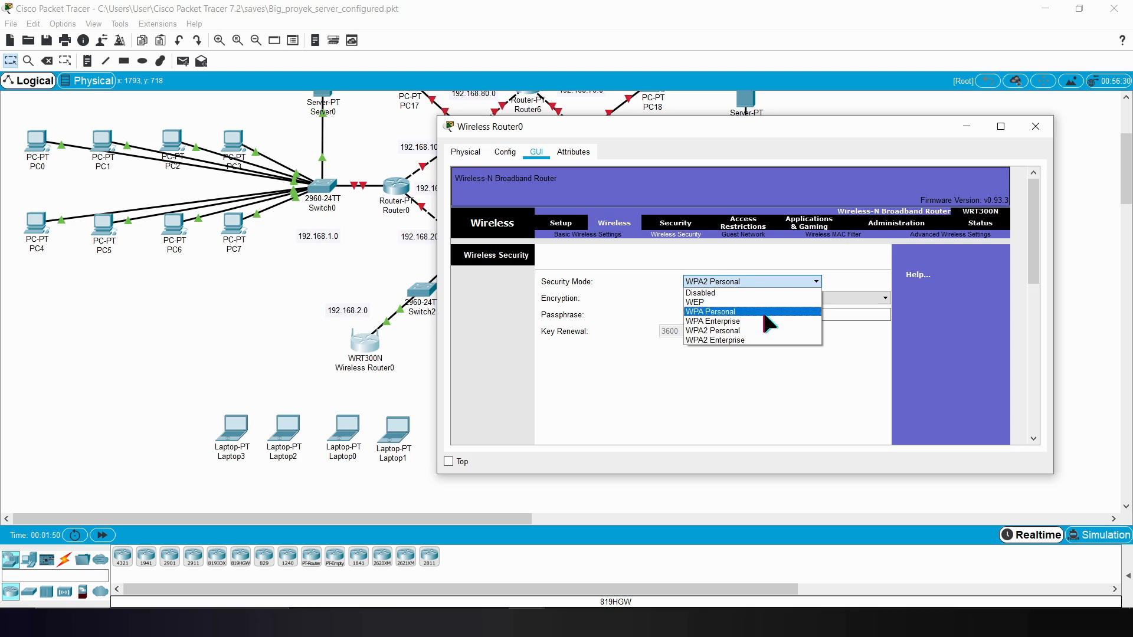
click(757, 331)
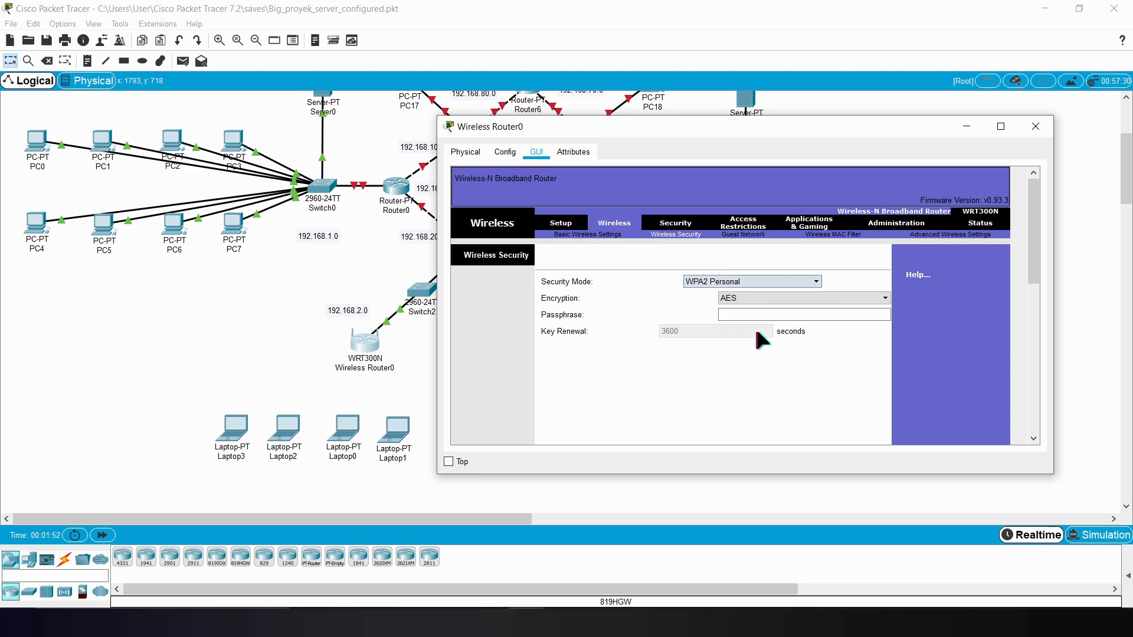
click(774, 298)
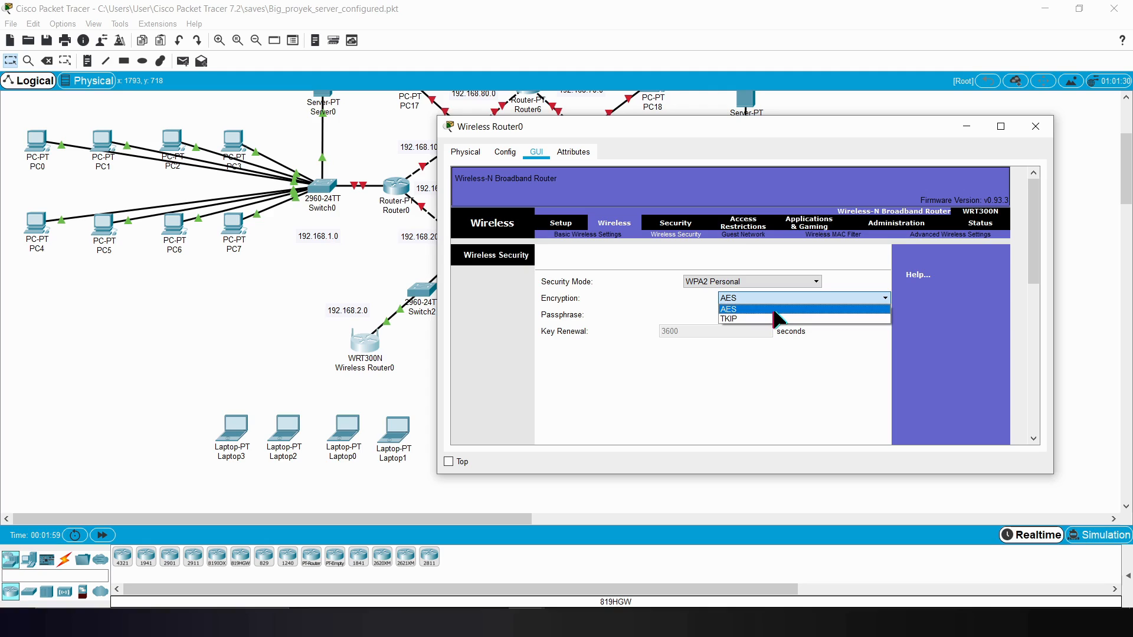
click(773, 309)
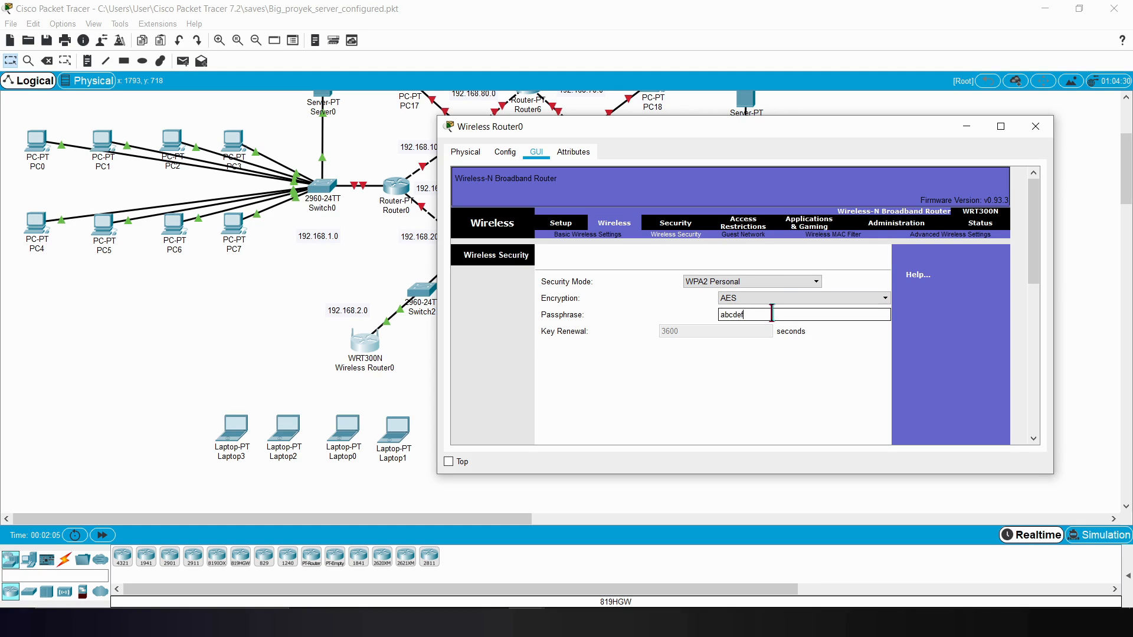
drag(1033, 254, 430, 132)
click(759, 423)
click(1036, 127)
Step: Replace Laptop3's Ethernet module with the WPC300N wireless module, with the laptop powered off, and power it back on
scroll(240, 431, down, 3)
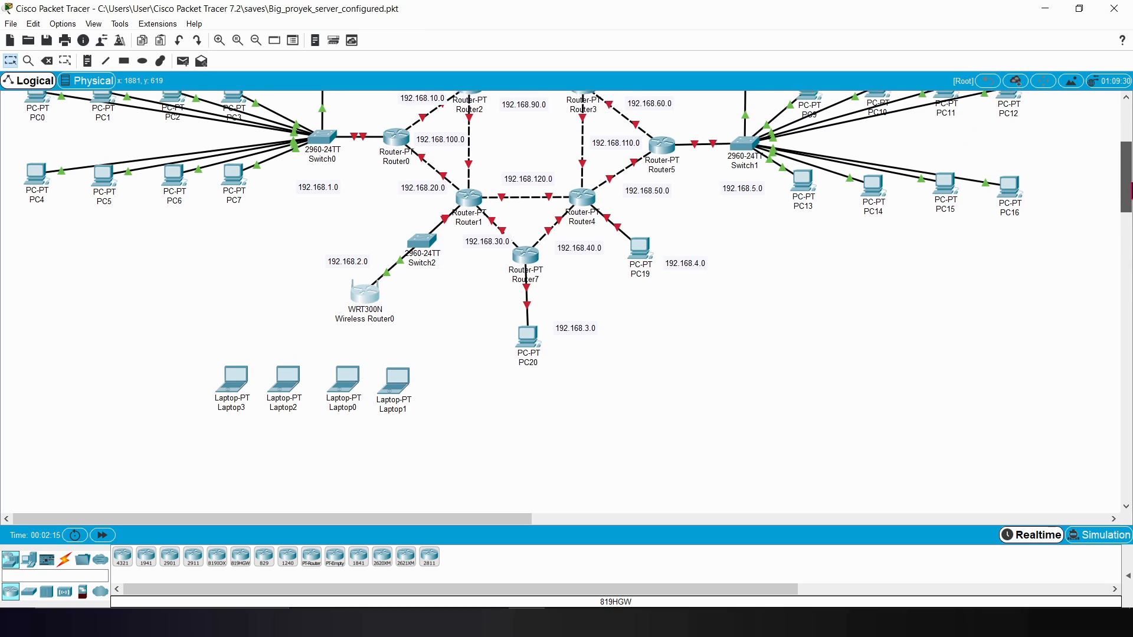
click(233, 378)
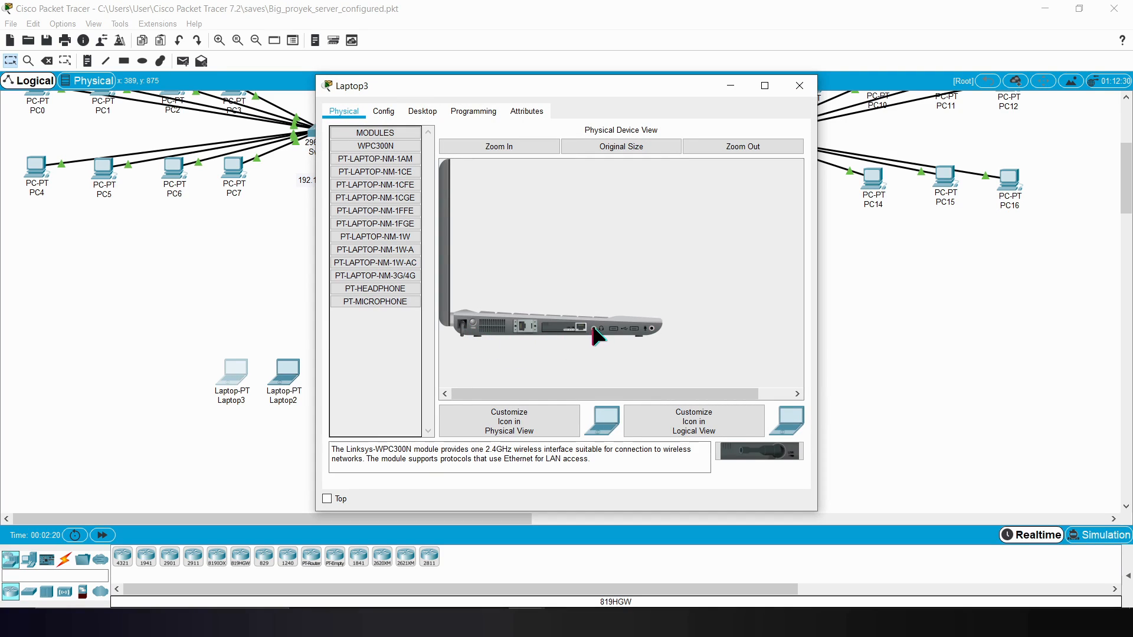
drag(566, 326, 377, 373)
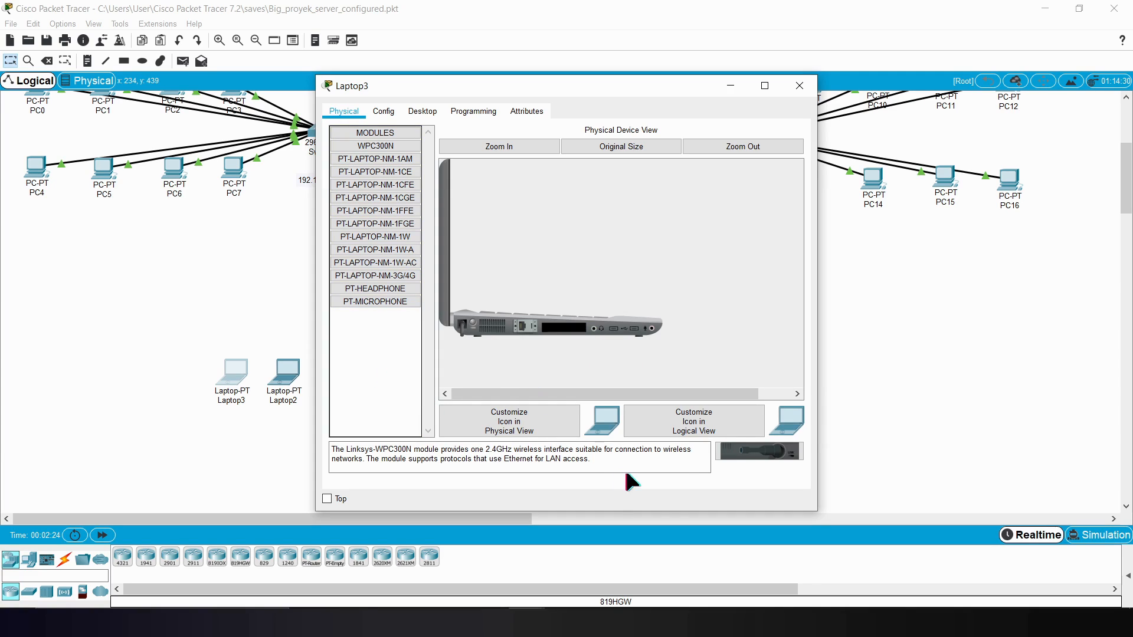
drag(749, 452, 563, 328)
click(473, 323)
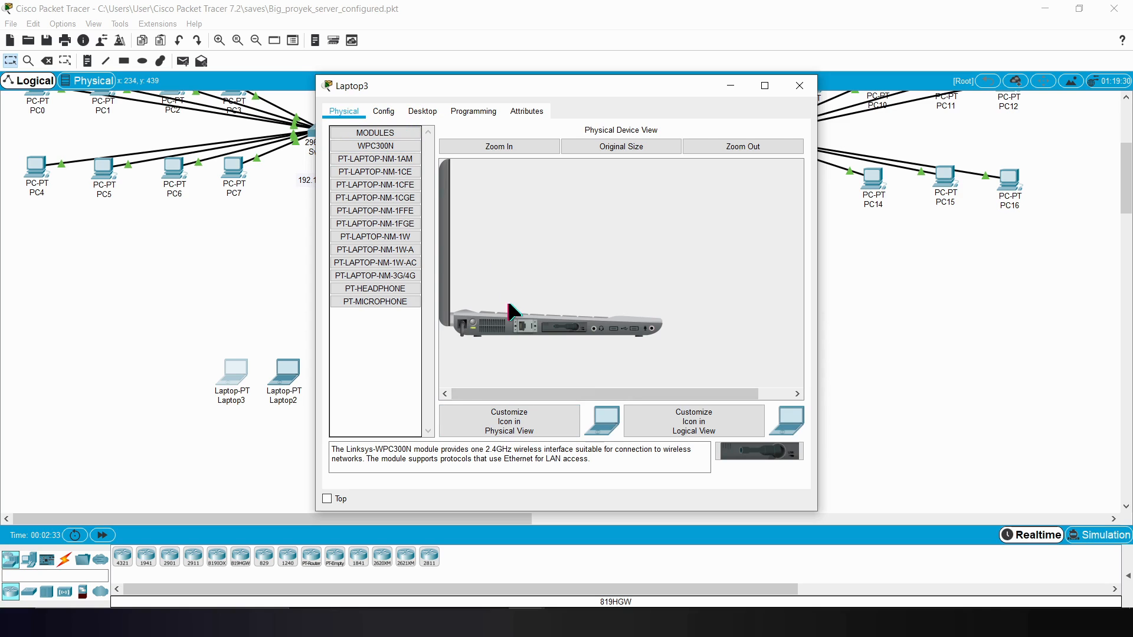
Step: Connect Laptop3 to the Proyek wireless network using WPA2-Personal and the pre-shared key, and close its window
click(419, 112)
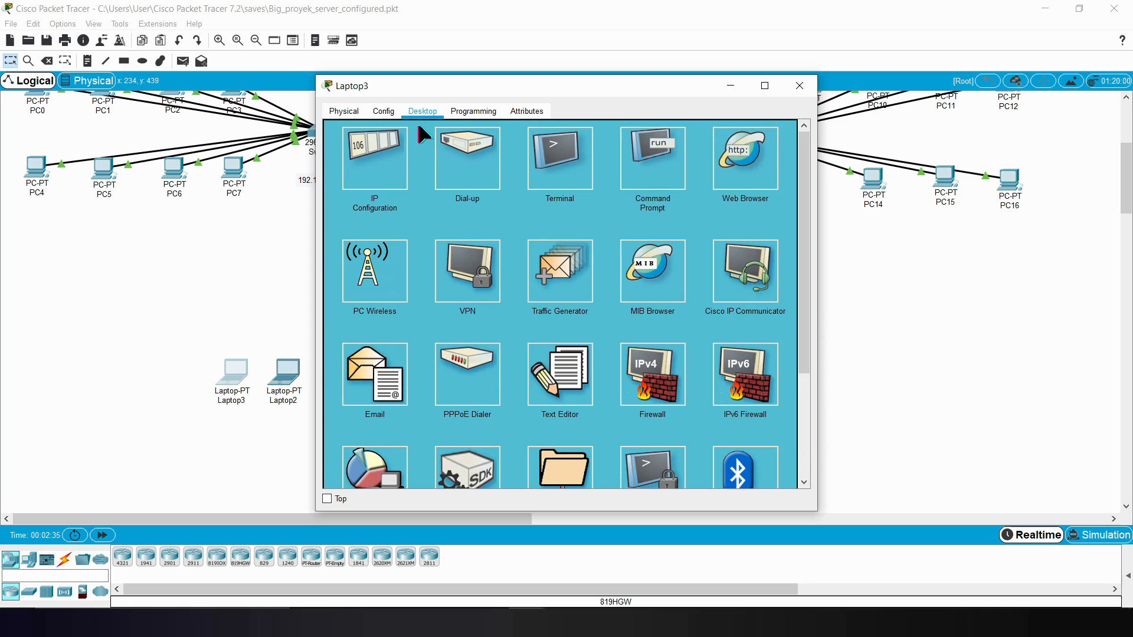
click(373, 270)
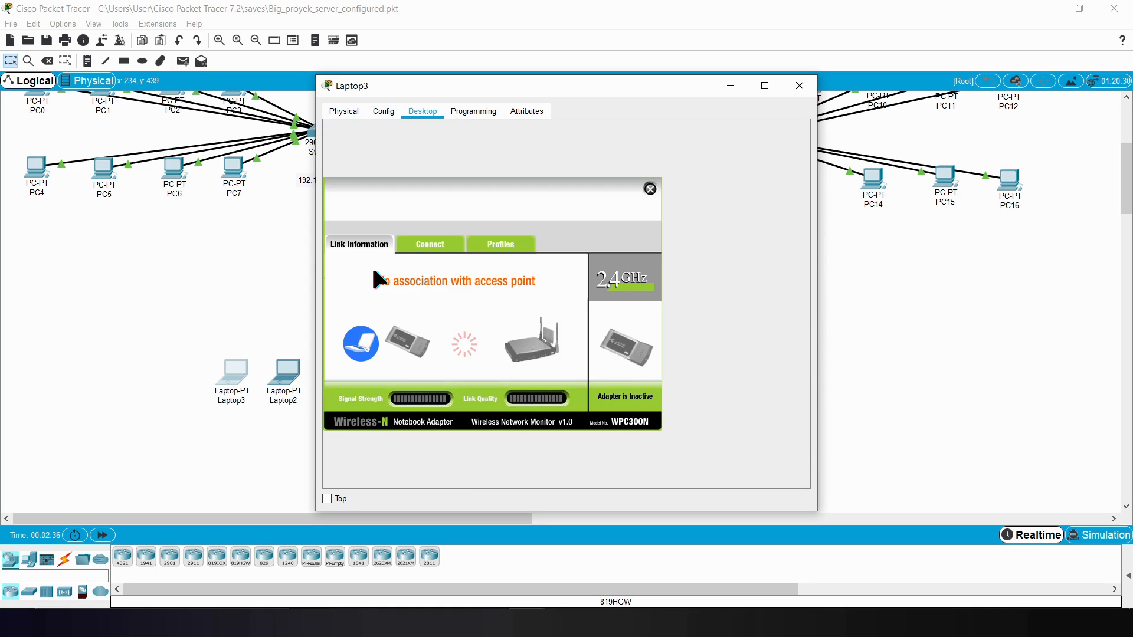
click(427, 246)
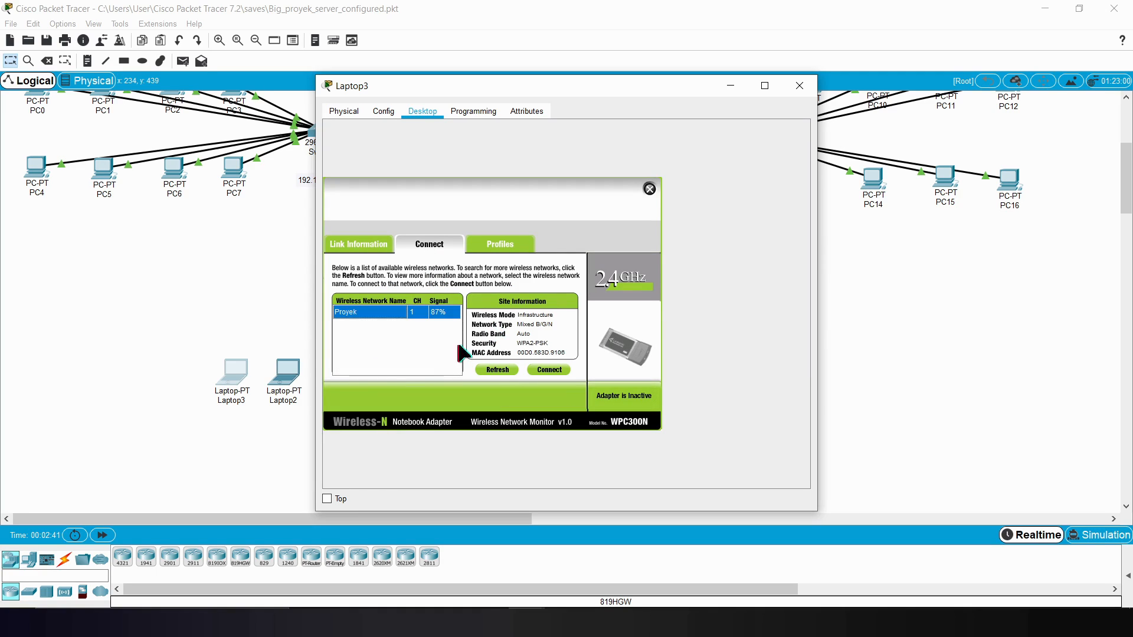
click(543, 371)
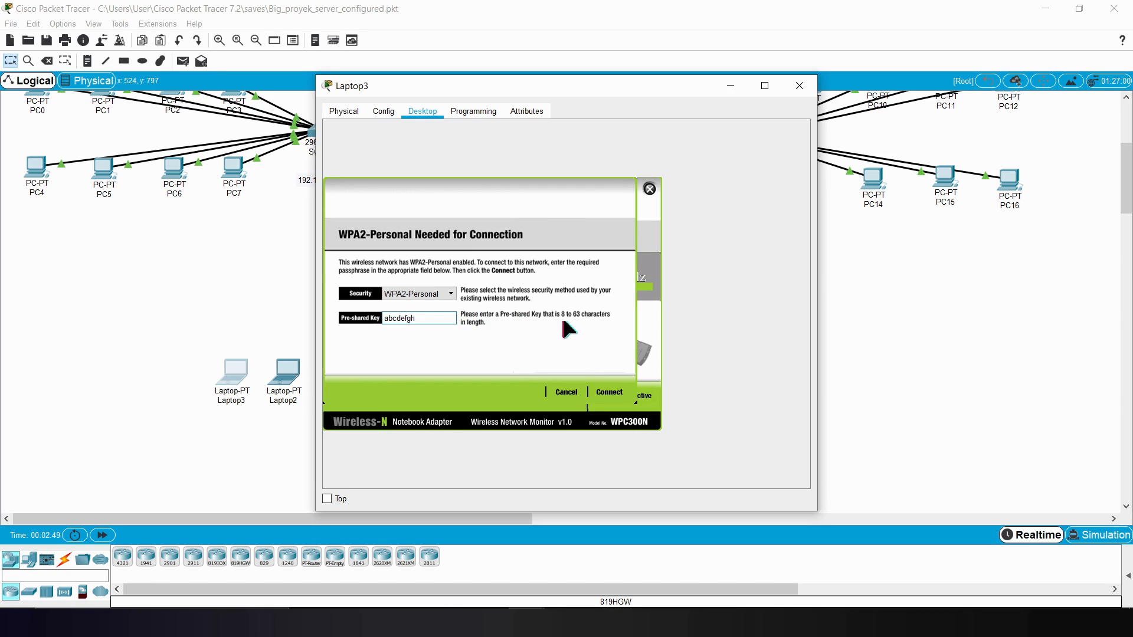
click(610, 392)
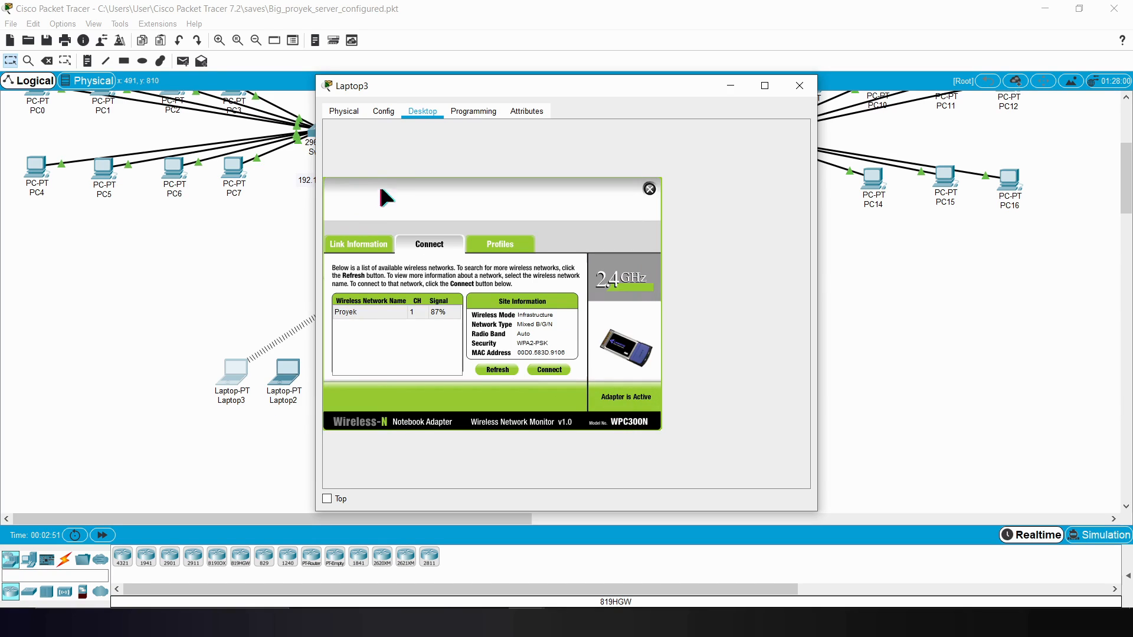
drag(394, 93, 528, 93)
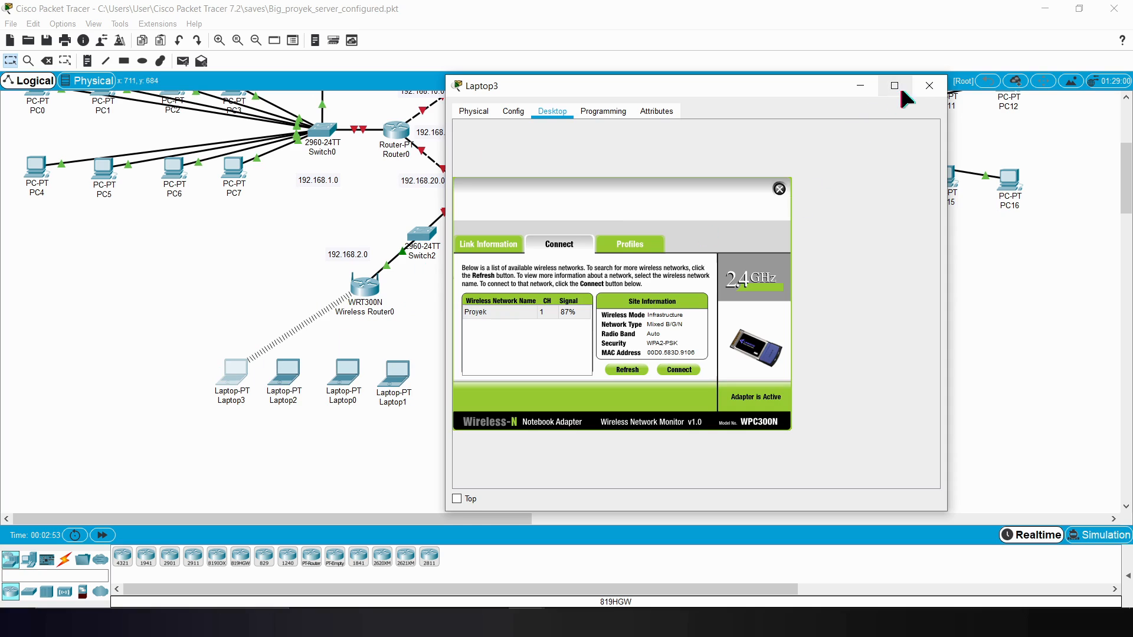
click(934, 85)
Step: Power off Laptop2, replace its Ethernet module with the WPC300N wireless module, and power it back on
click(284, 372)
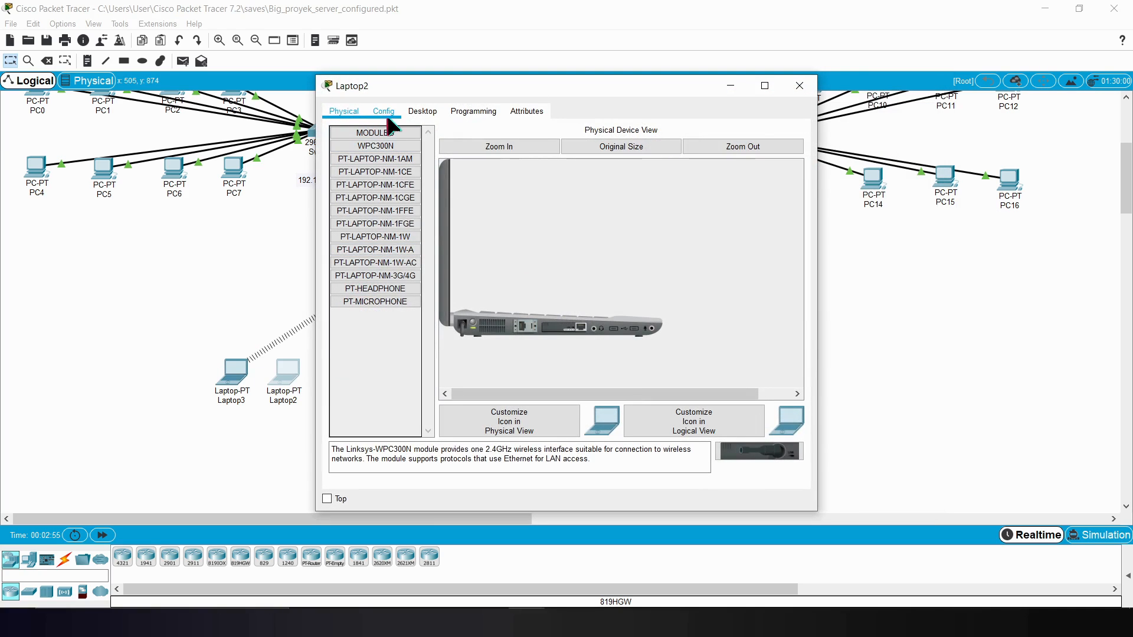
click(472, 329)
drag(571, 330, 396, 330)
drag(759, 452, 565, 323)
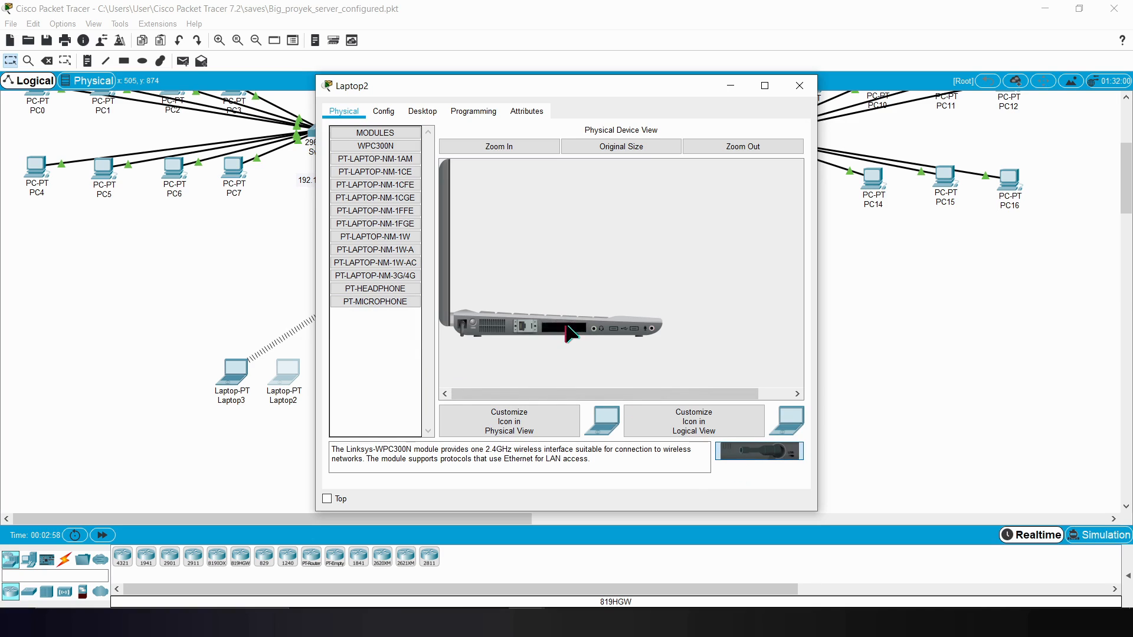
click(472, 328)
Step: Connect Laptop2 to the Proyek wireless network using WPA2-Personal and the pre-shared key, and close its window
click(420, 110)
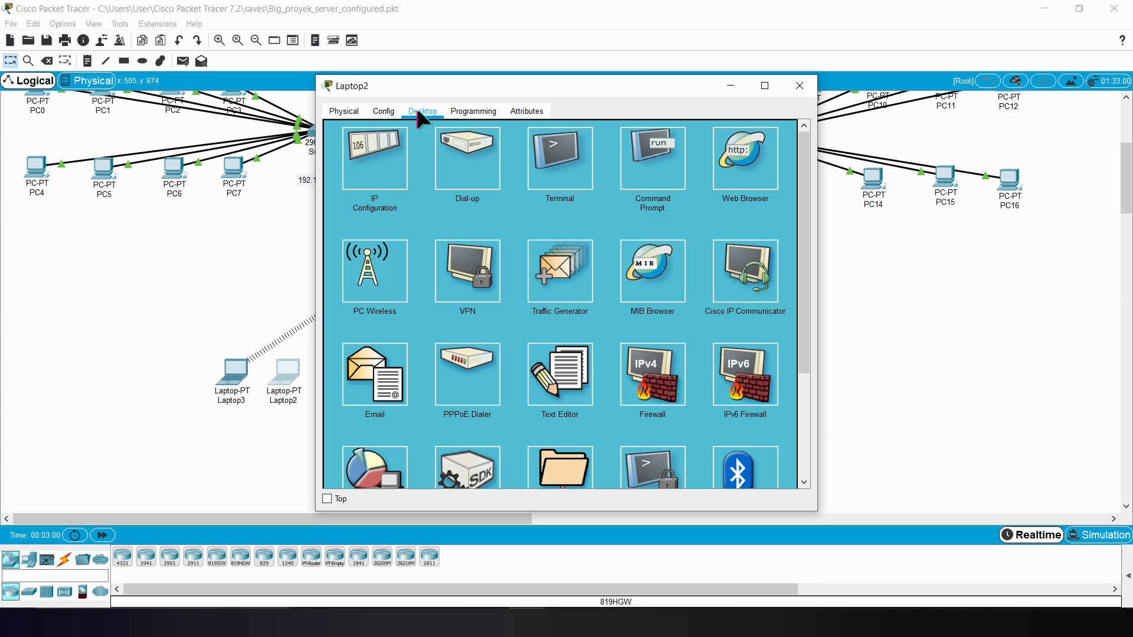
click(394, 149)
click(796, 133)
click(368, 289)
click(419, 238)
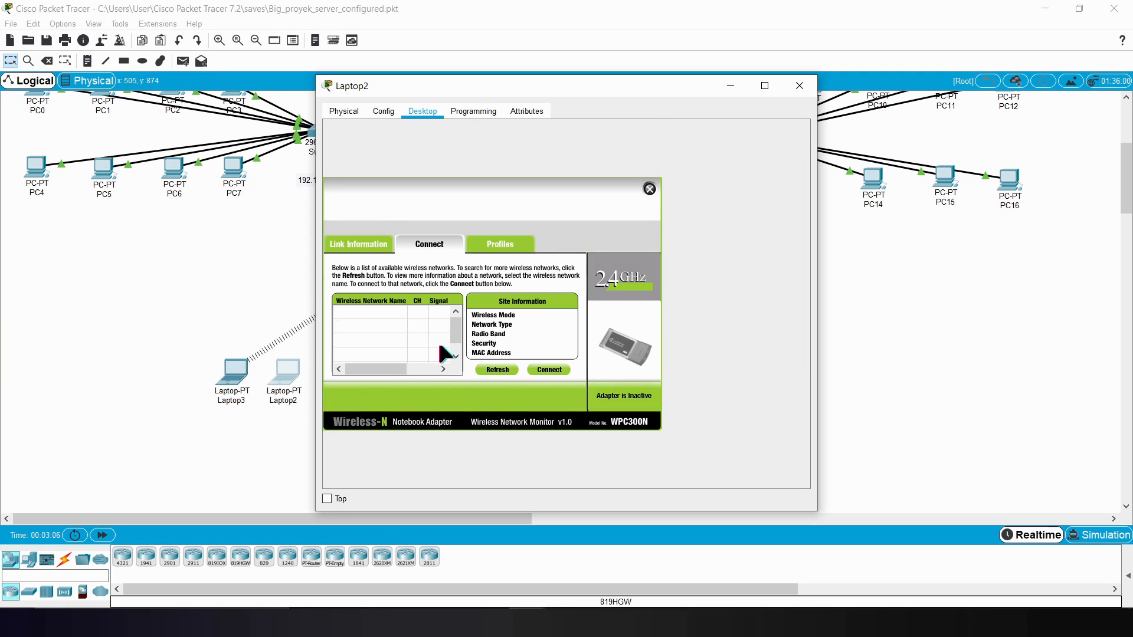
click(428, 312)
click(551, 370)
click(453, 318)
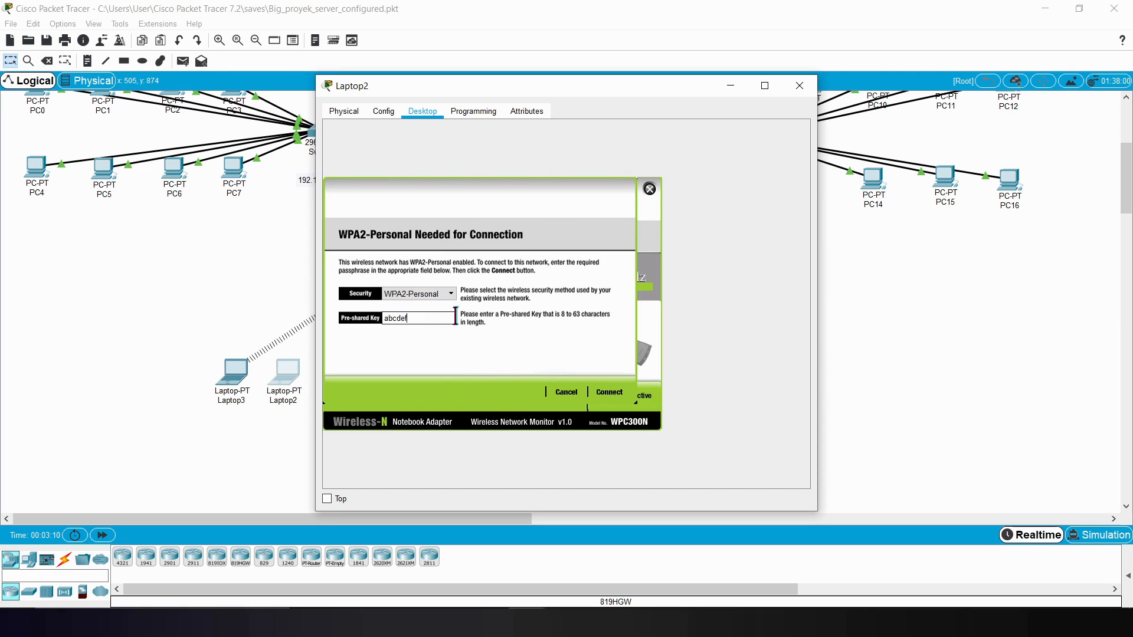
click(609, 392)
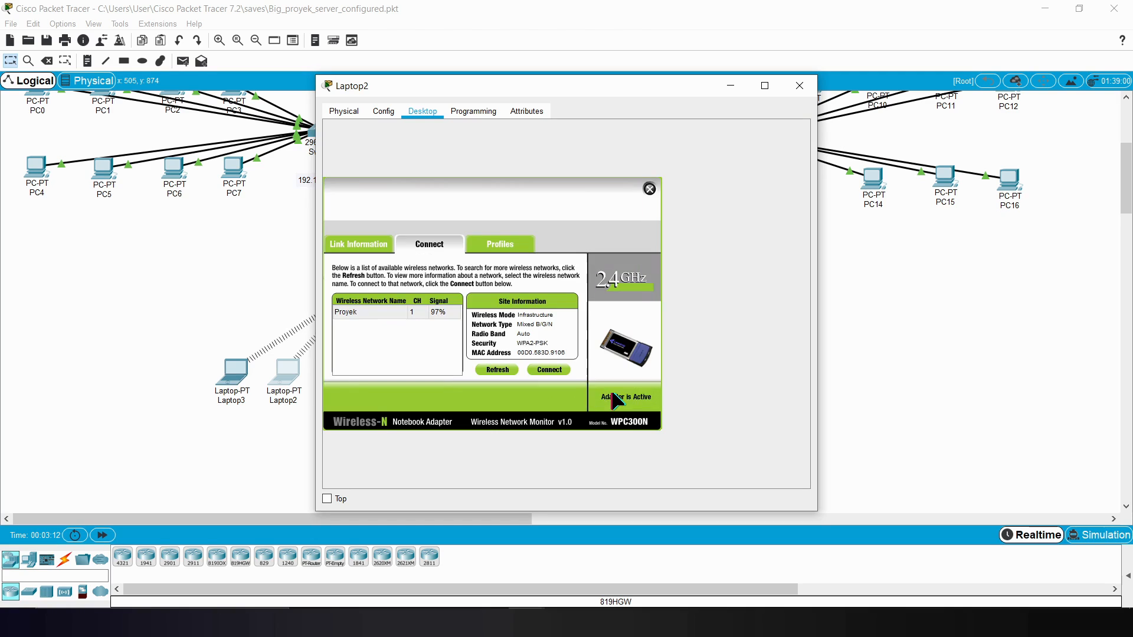
click(799, 86)
Step: With Laptop0 powered off, replace its Ethernet module with the WPC300N wireless module and power it back on
click(344, 375)
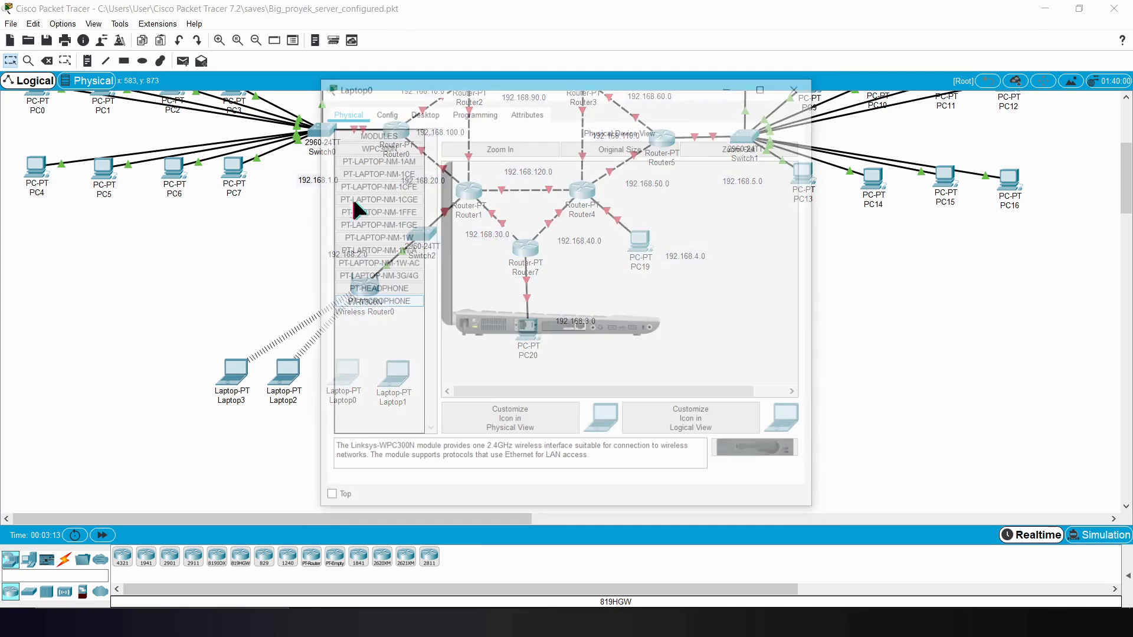
drag(567, 329, 365, 326)
drag(759, 451, 557, 329)
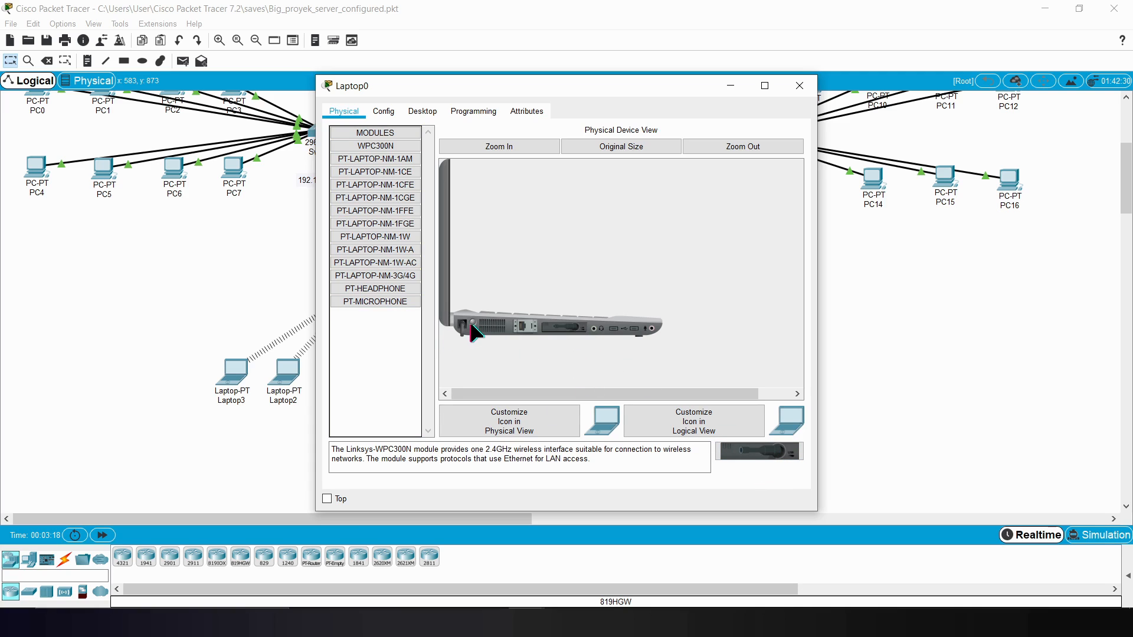
Step: Check Laptop0's link information, available wireless networks and installed module, and close the wireless monitor
click(413, 112)
click(380, 272)
click(430, 244)
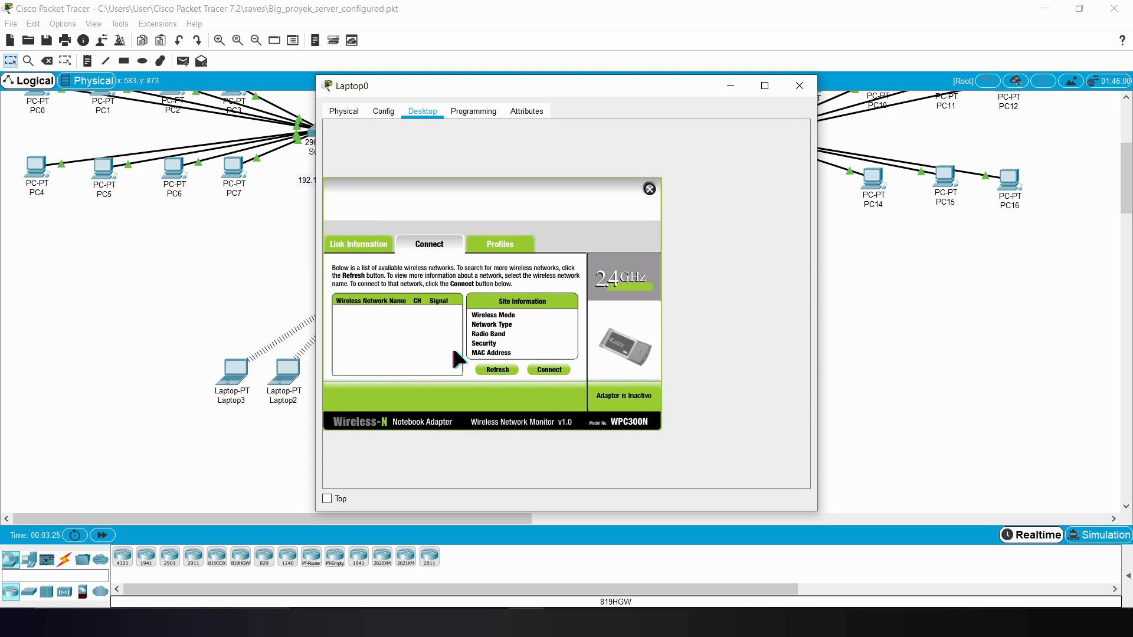
click(366, 249)
click(428, 247)
click(378, 248)
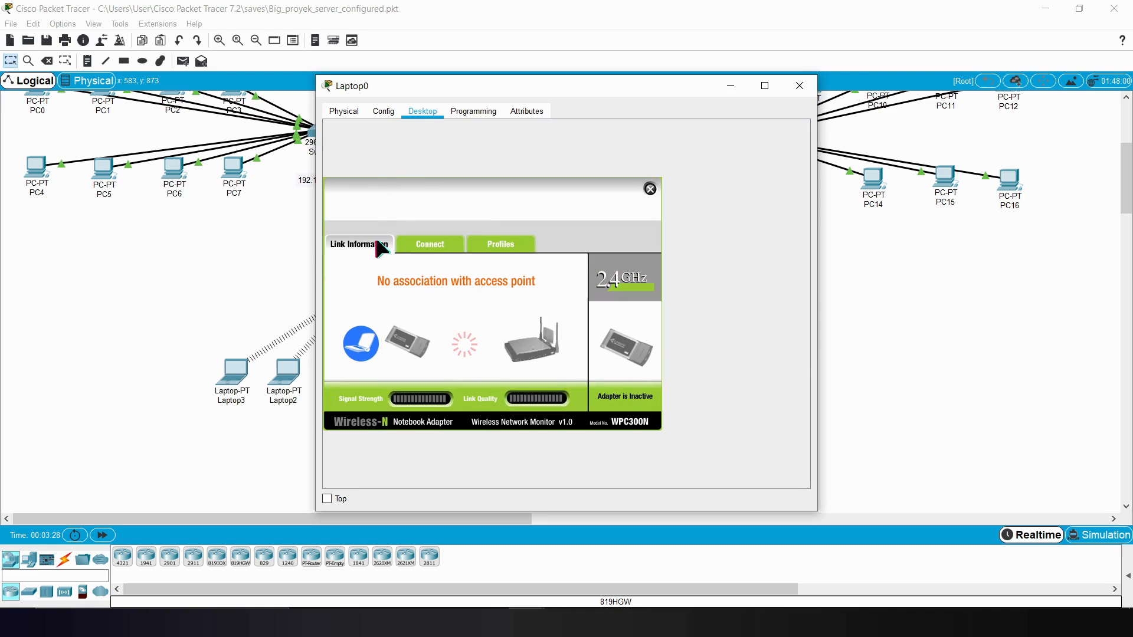
click(429, 246)
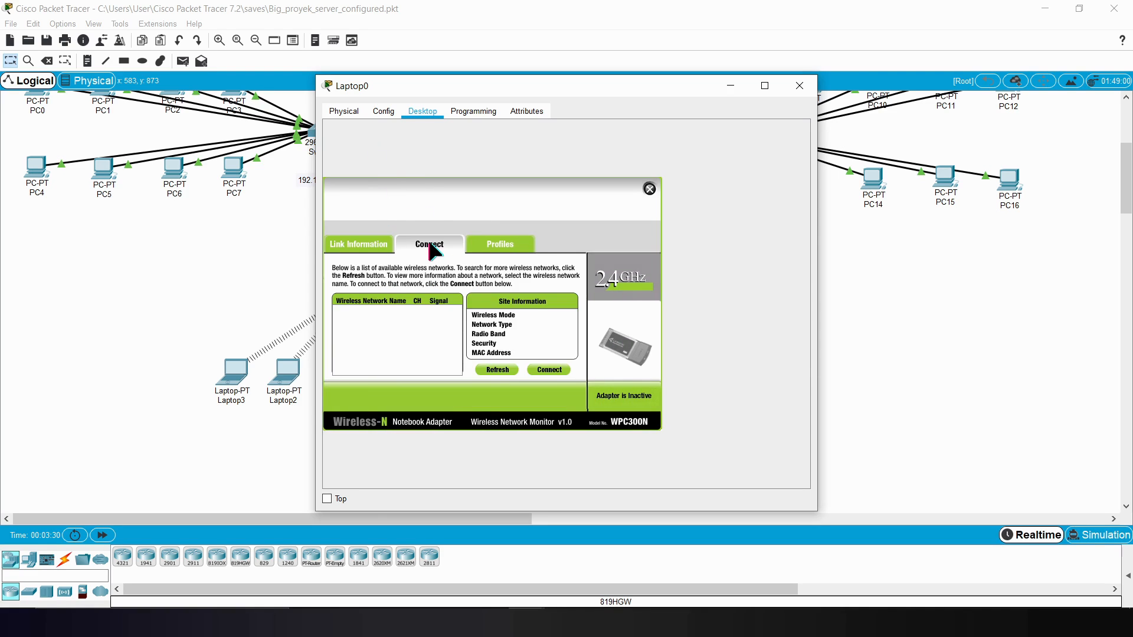
click(358, 110)
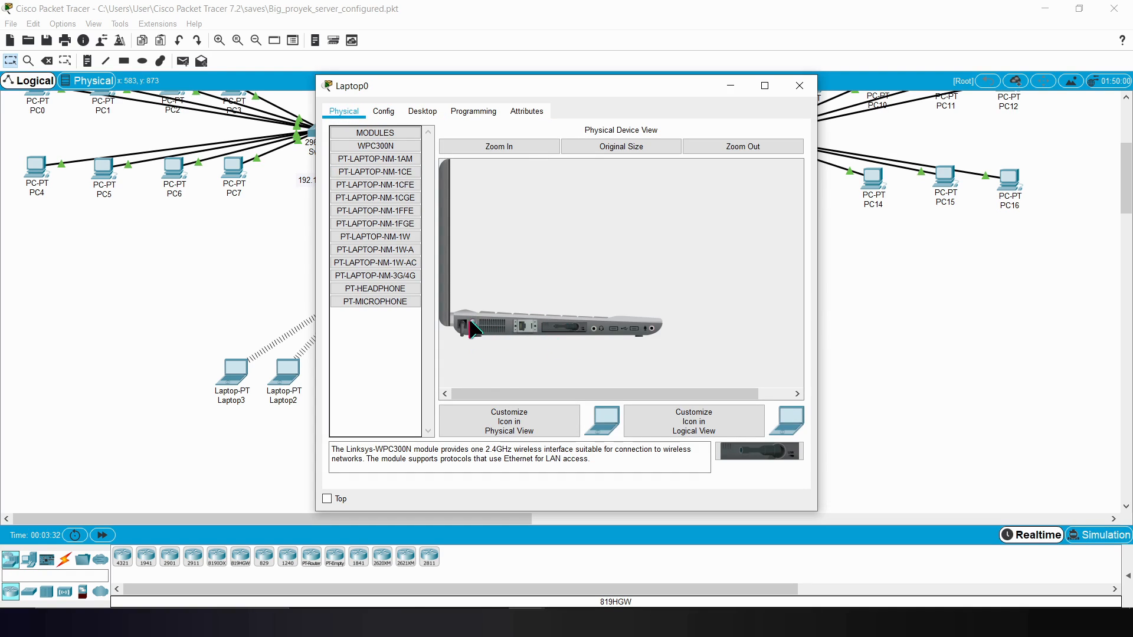
click(423, 110)
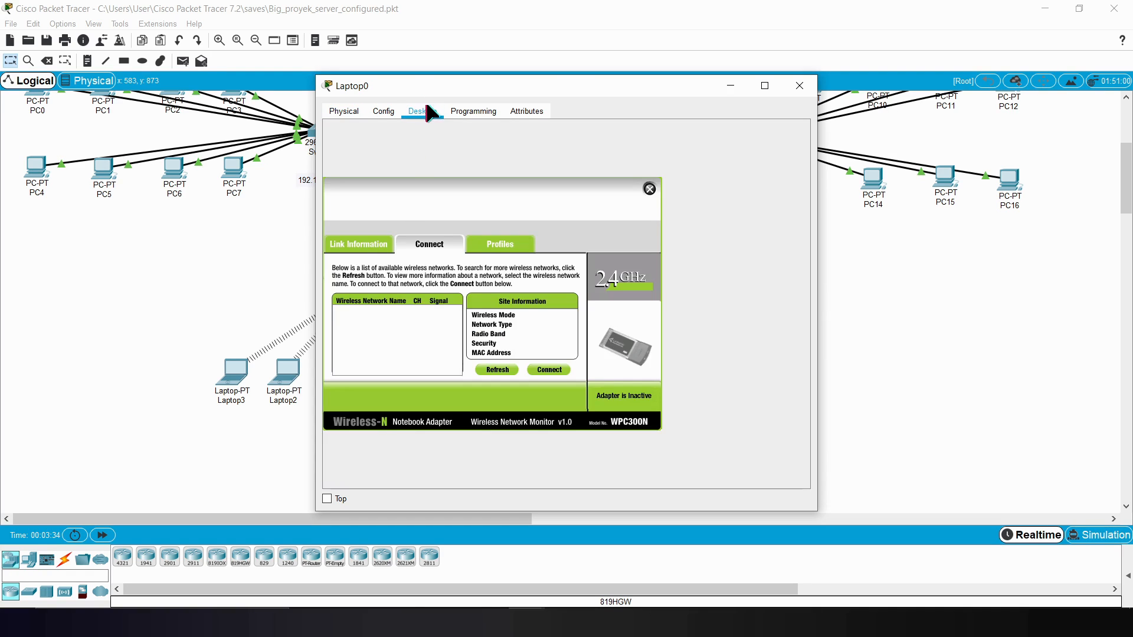
click(387, 250)
click(440, 242)
click(360, 244)
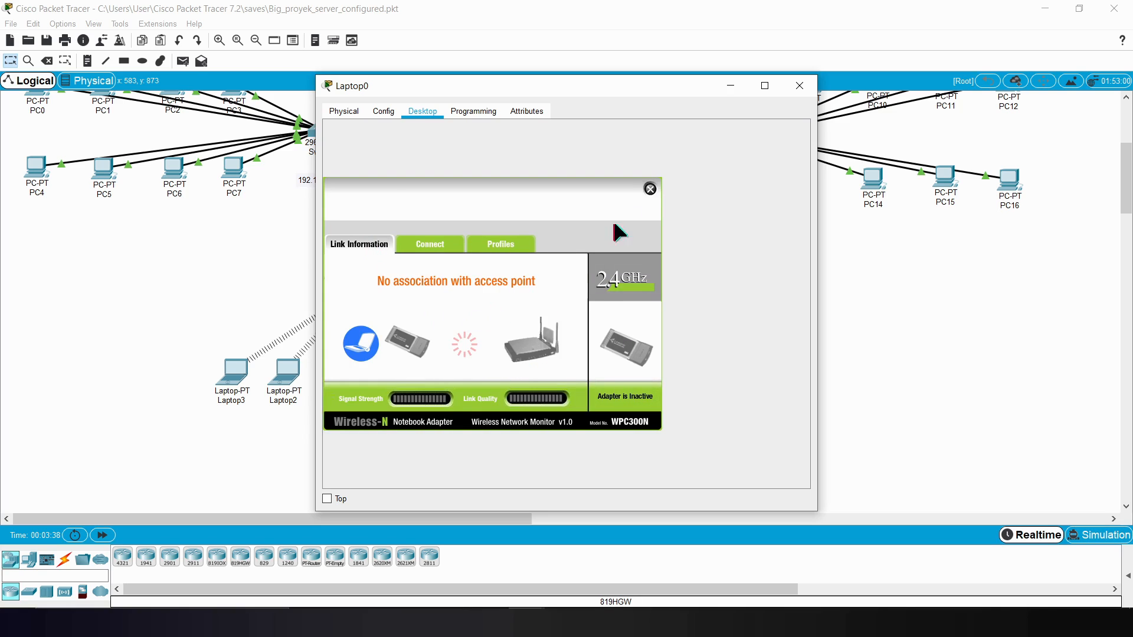
click(650, 189)
Step: Connect Laptop0 to the Proyek wireless network using WPA2-Personal and the pre-shared key, and close its window
click(370, 289)
click(434, 242)
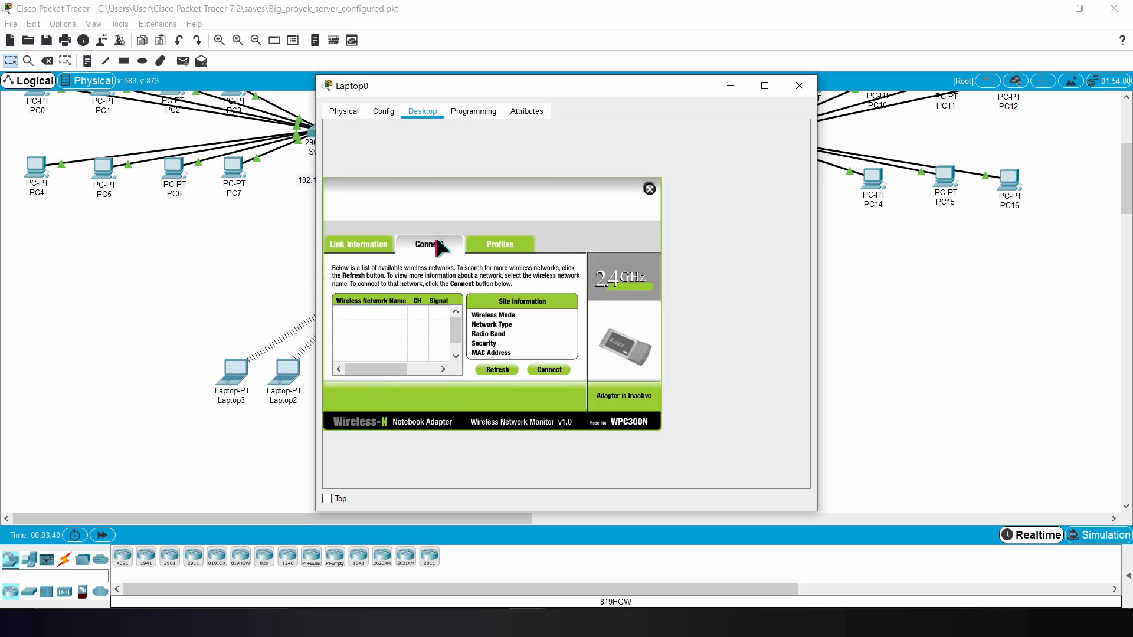
drag(461, 351, 454, 310)
click(345, 313)
click(553, 368)
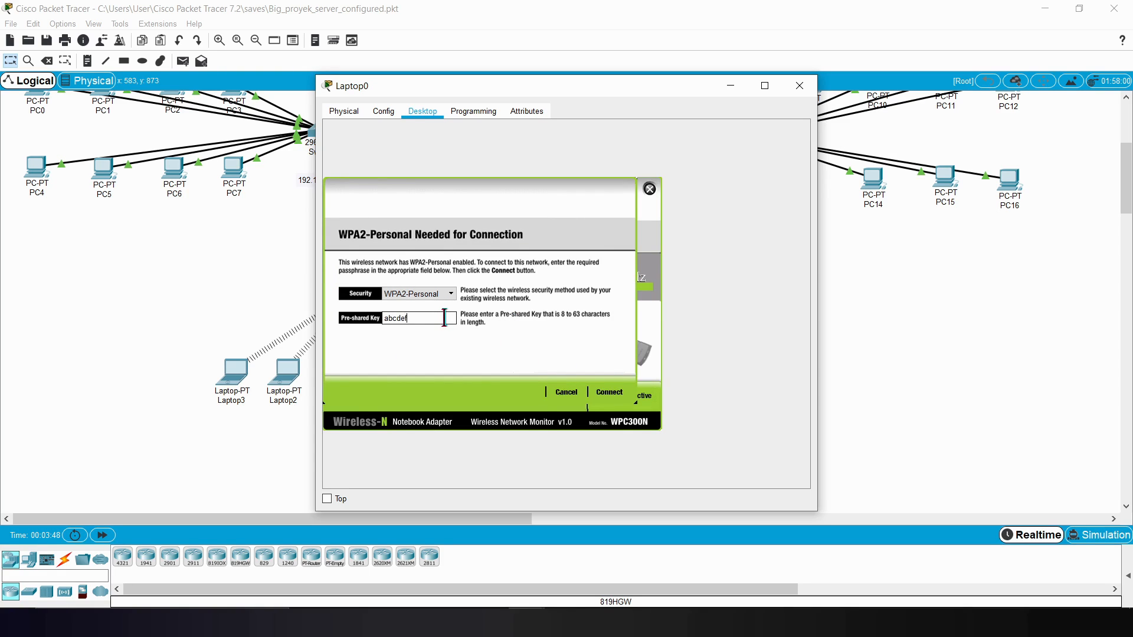
click(611, 393)
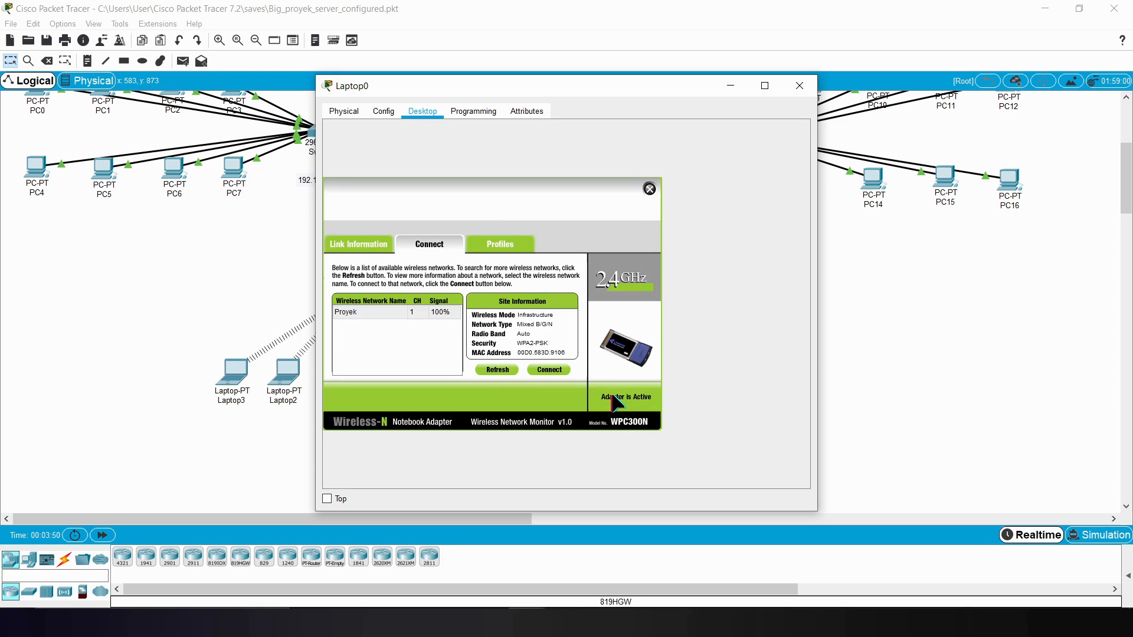
click(799, 86)
Step: With Laptop1 powered off, replace its Ethernet module with the WPC300N wireless module and power it back on
click(400, 369)
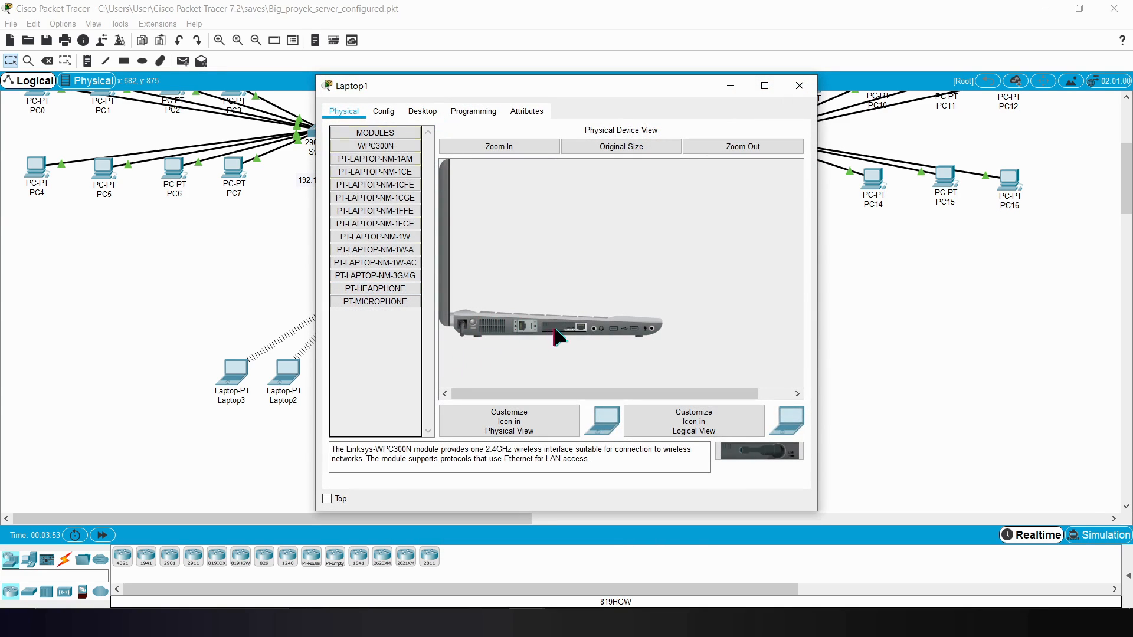
drag(557, 328, 407, 349)
drag(760, 452, 554, 331)
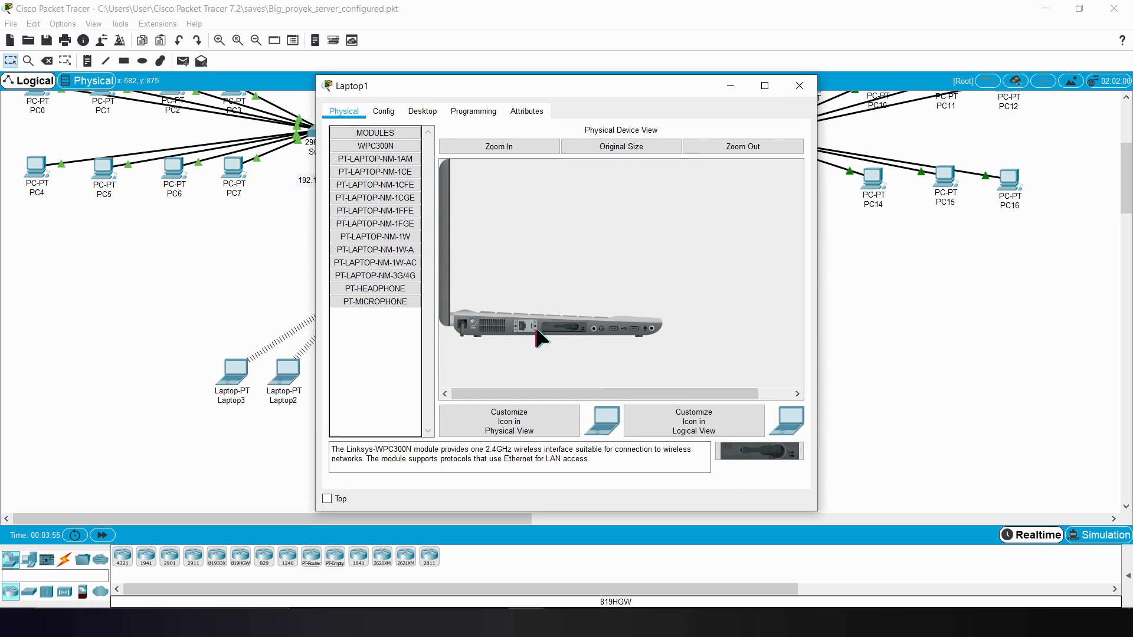
Step: Check Laptop1's available wireless networks and link information, refresh the network list, and close the wireless monitor
click(424, 110)
click(391, 261)
click(441, 245)
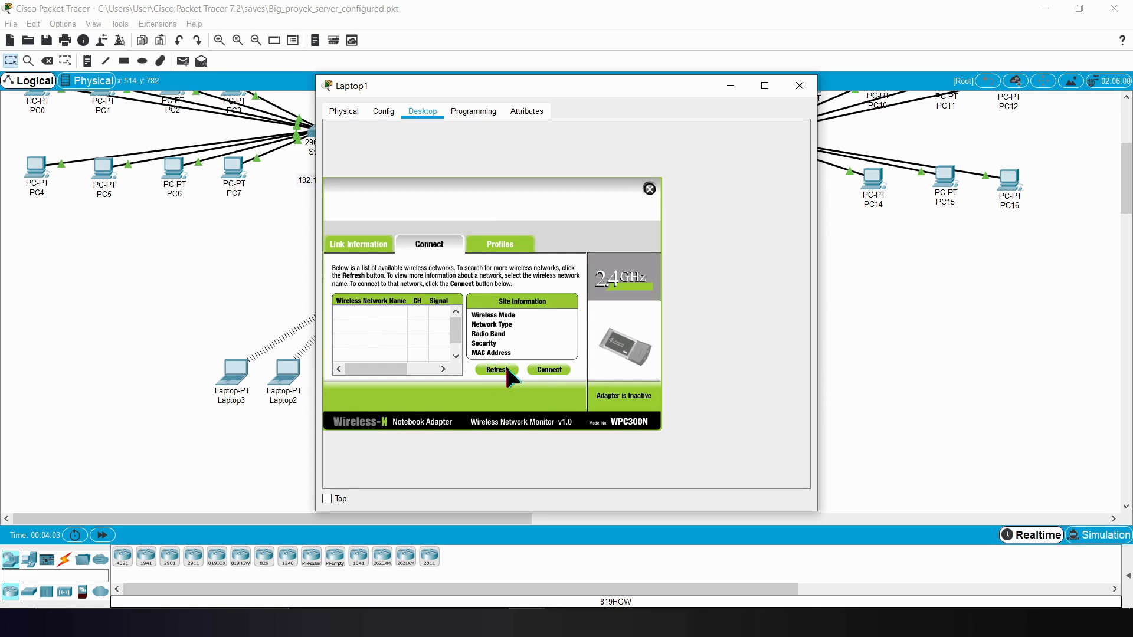
drag(458, 321, 471, 347)
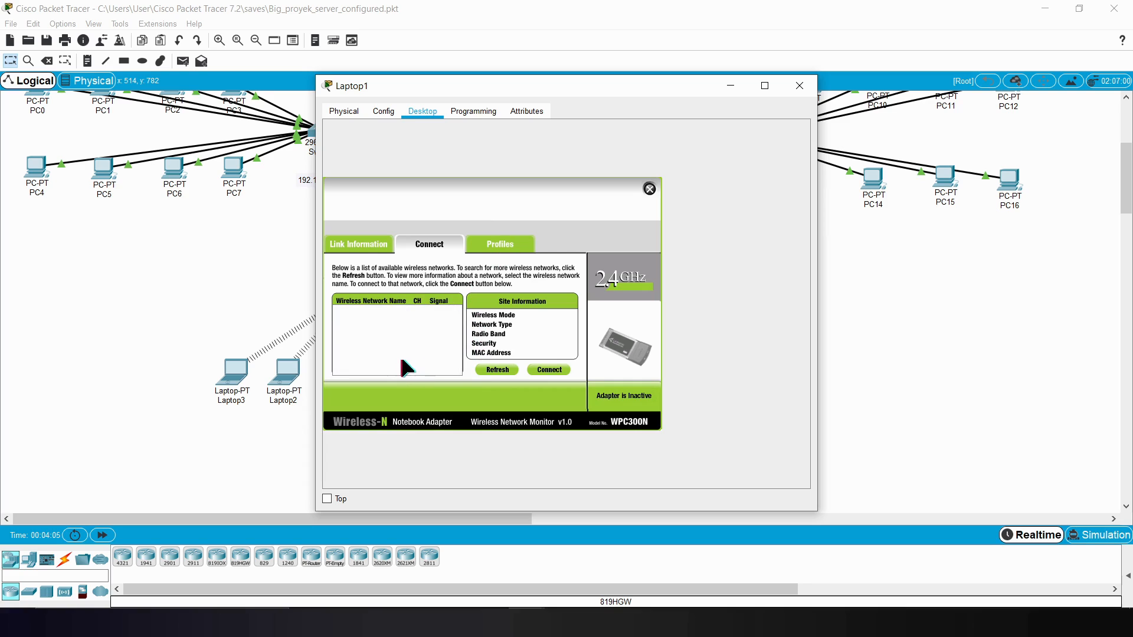
click(494, 368)
click(364, 249)
click(418, 248)
click(649, 189)
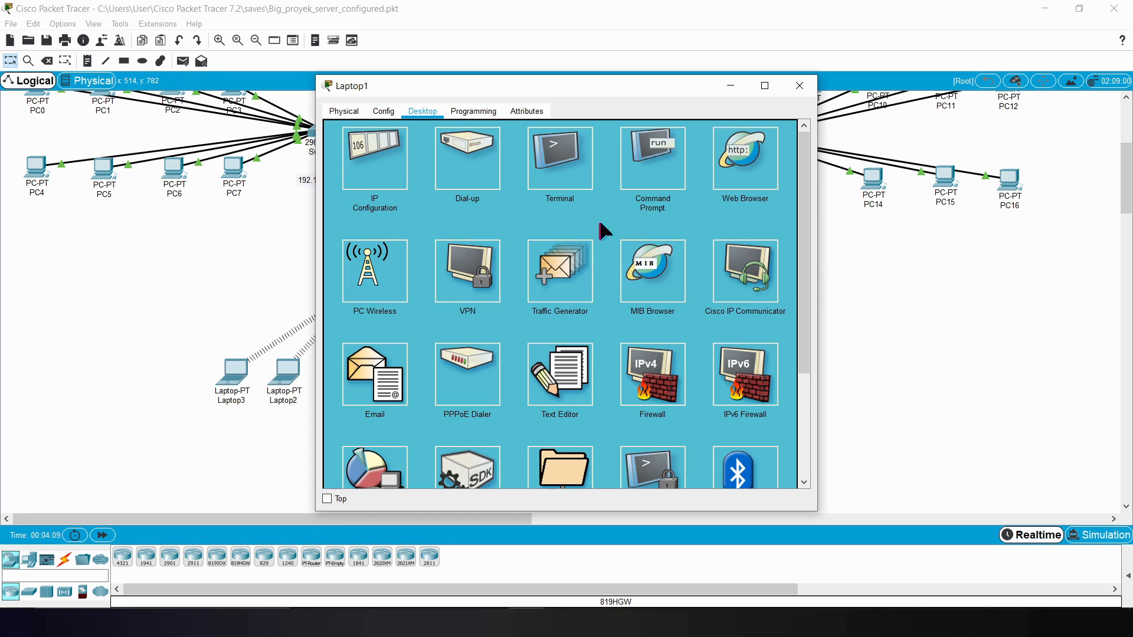
Step: Connect Laptop1 to the Proyek wireless network using WPA2-Personal and the pre-shared key, and close its window
click(378, 254)
click(420, 248)
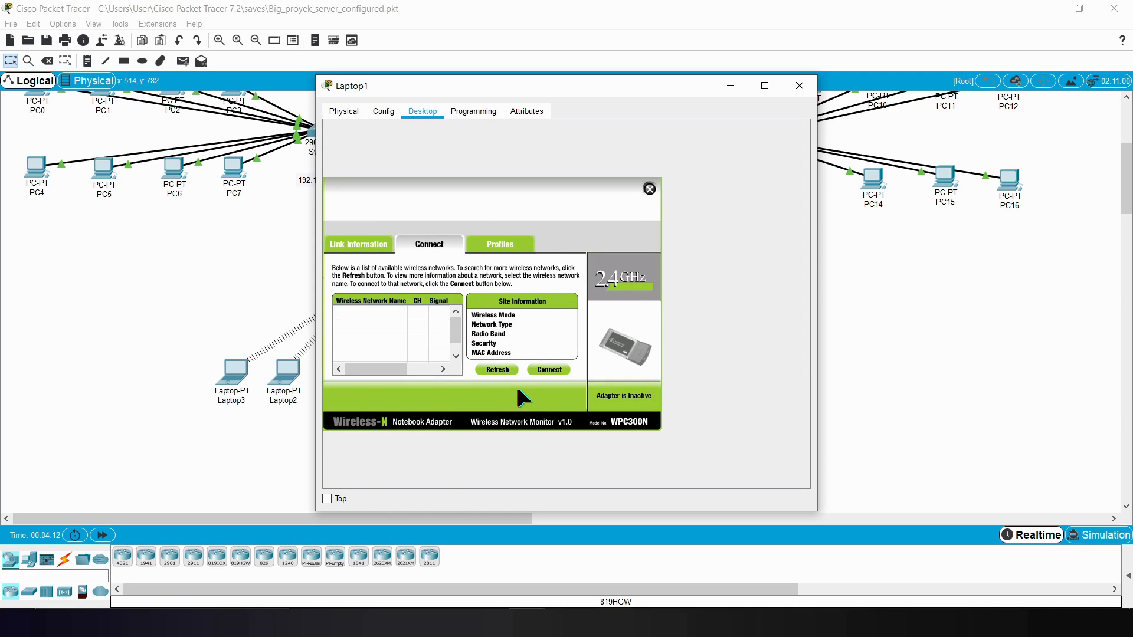
click(554, 369)
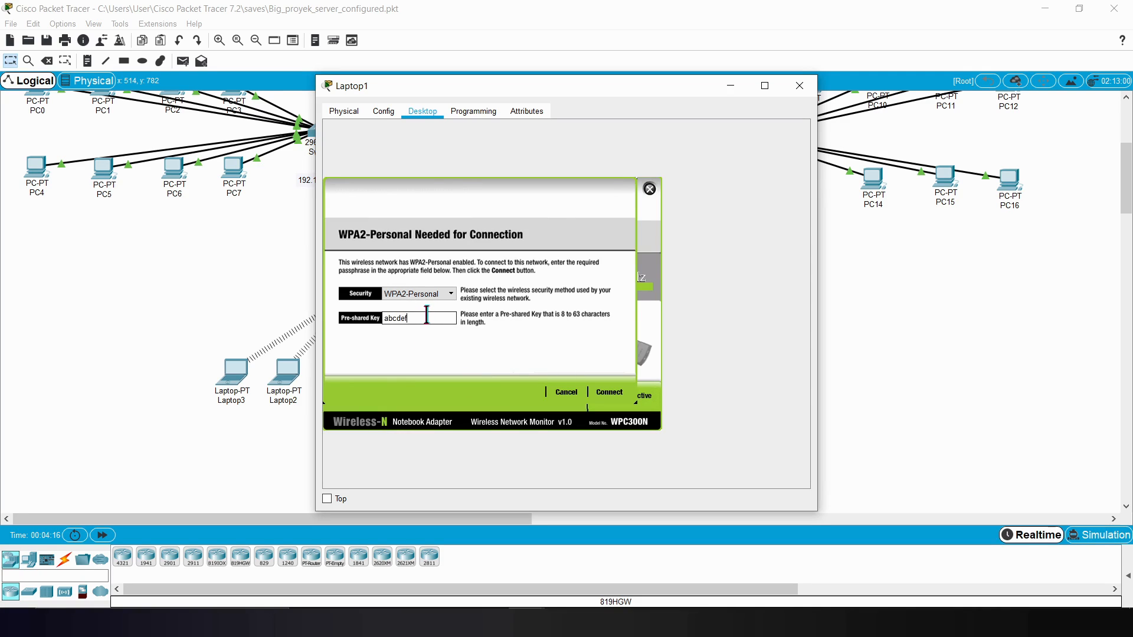
click(609, 392)
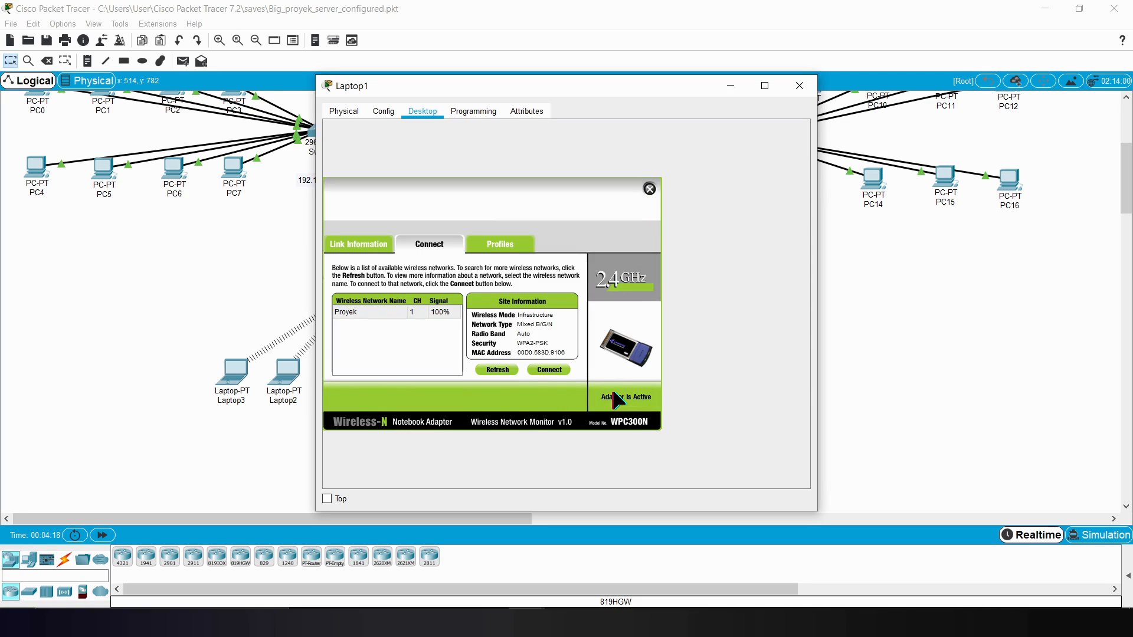
click(800, 86)
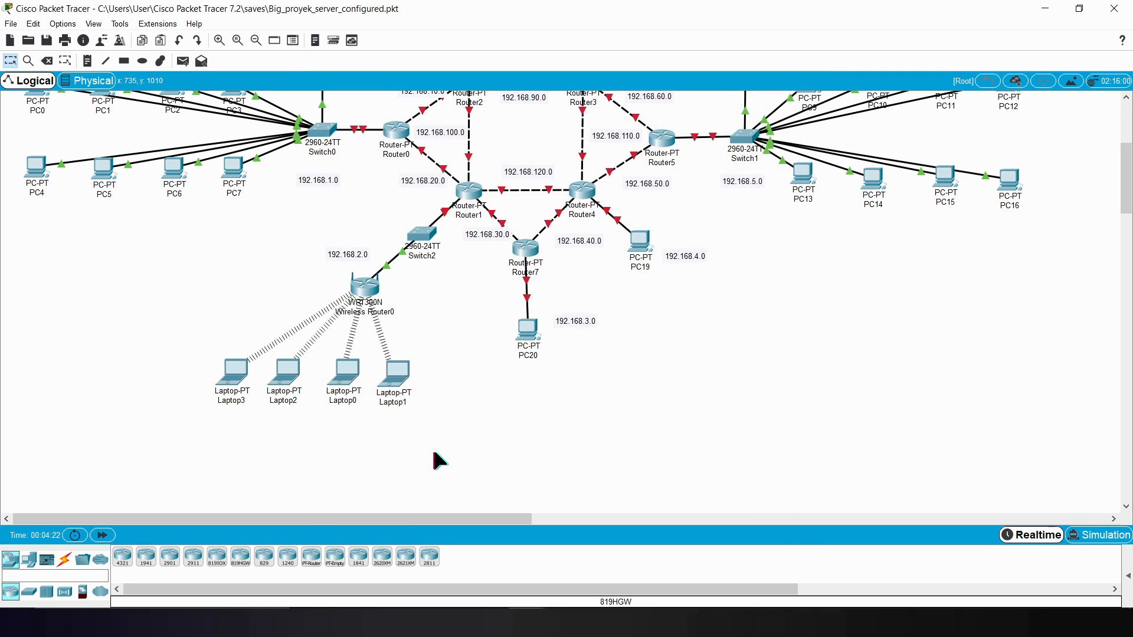
Step: Delete the cables linking PC20, PC19, PC18, PC8 and PC17 to Router7, Router4, Router3, Router6 and Router2
drag(1126, 187, 1126, 178)
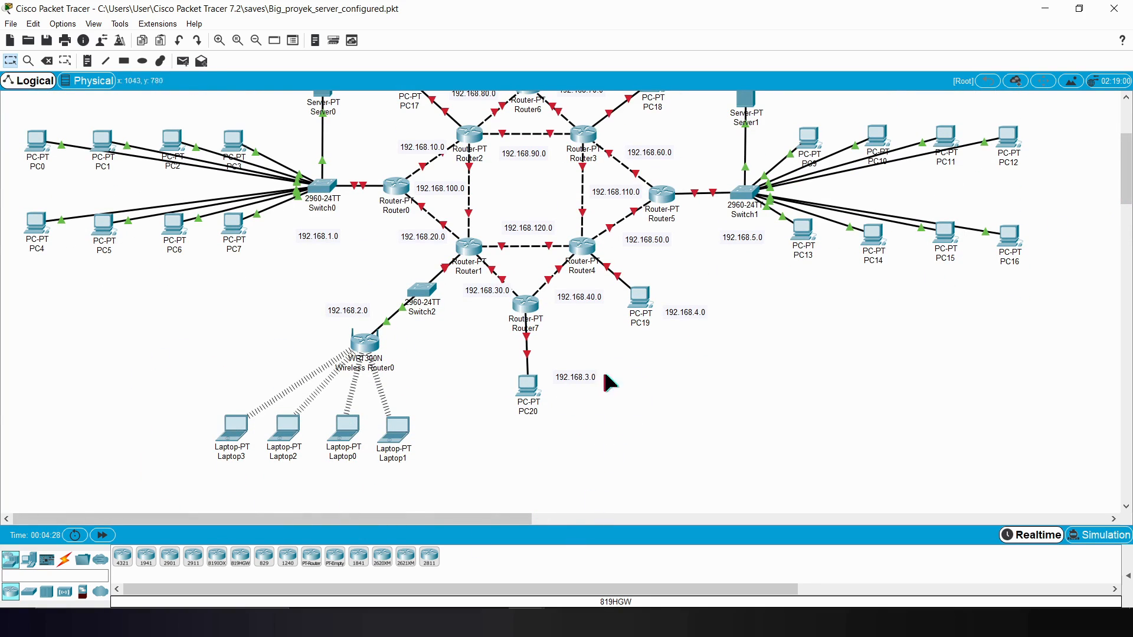
drag(1126, 171, 1125, 154)
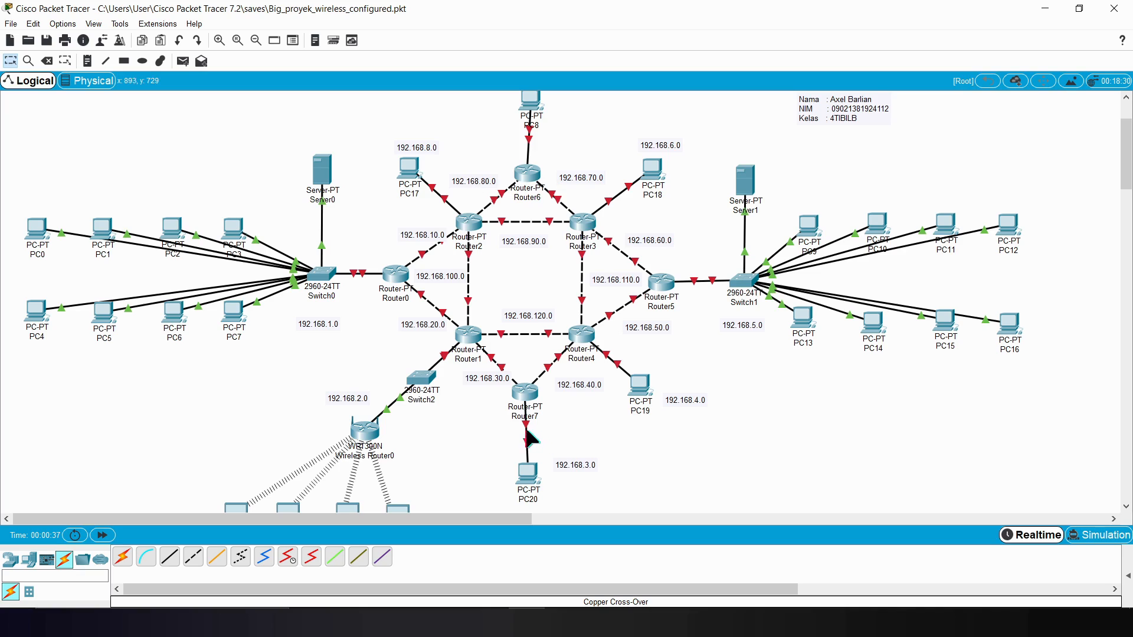
click(47, 61)
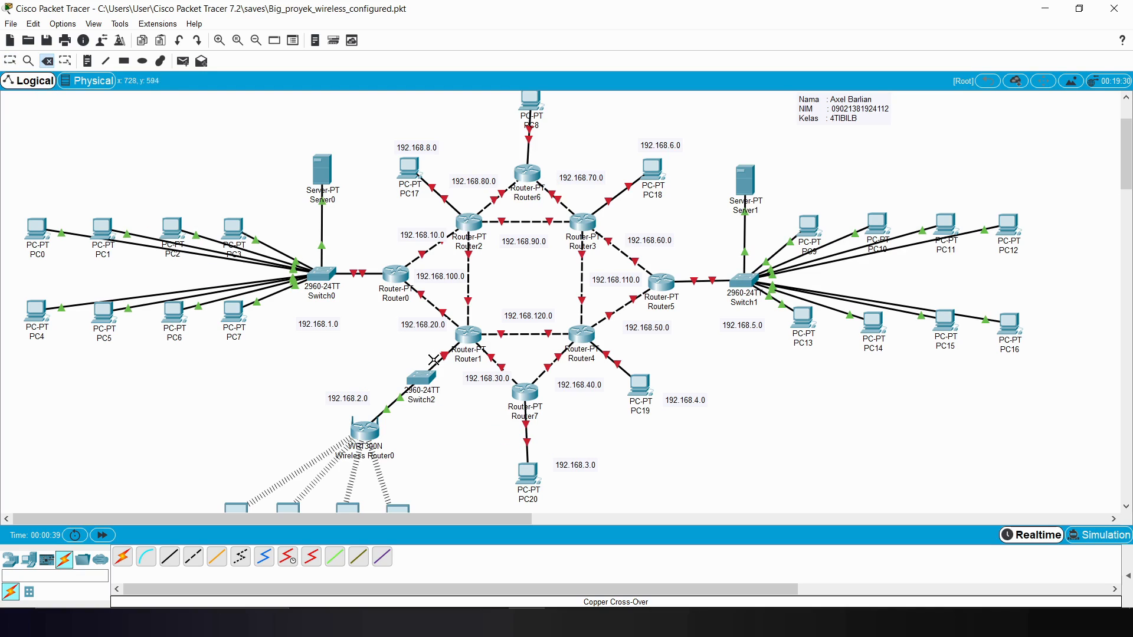
click(523, 447)
click(622, 367)
click(613, 193)
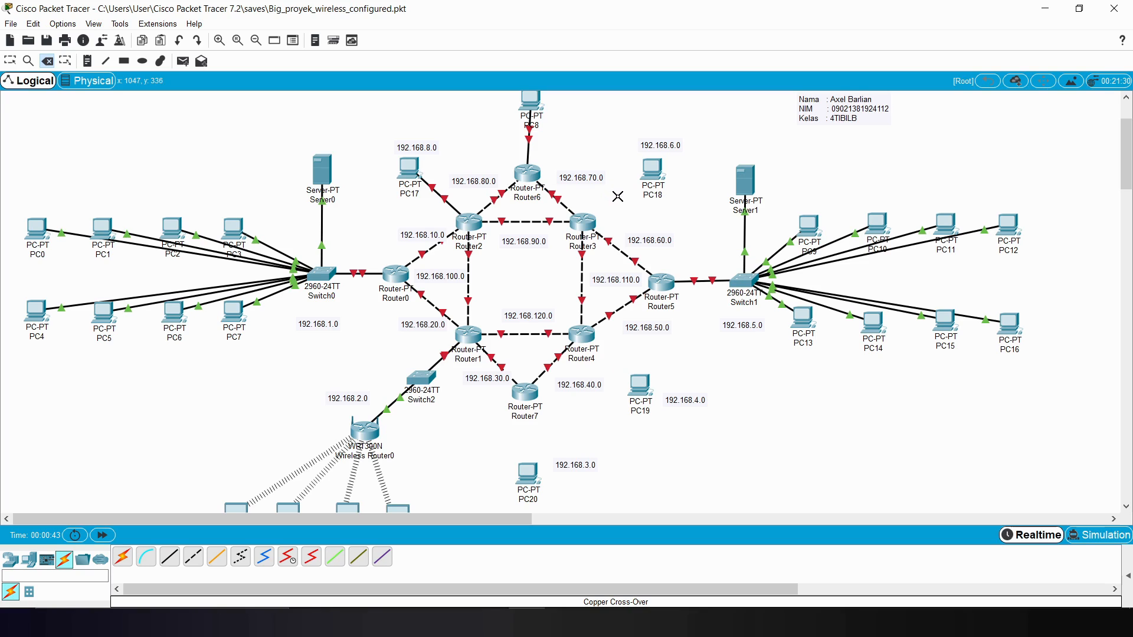
click(530, 144)
click(439, 195)
click(11, 61)
Step: Connect FastEthernet0 on PC20 to a free FastEthernet port on Router7 with a copper cross-over cable
click(193, 556)
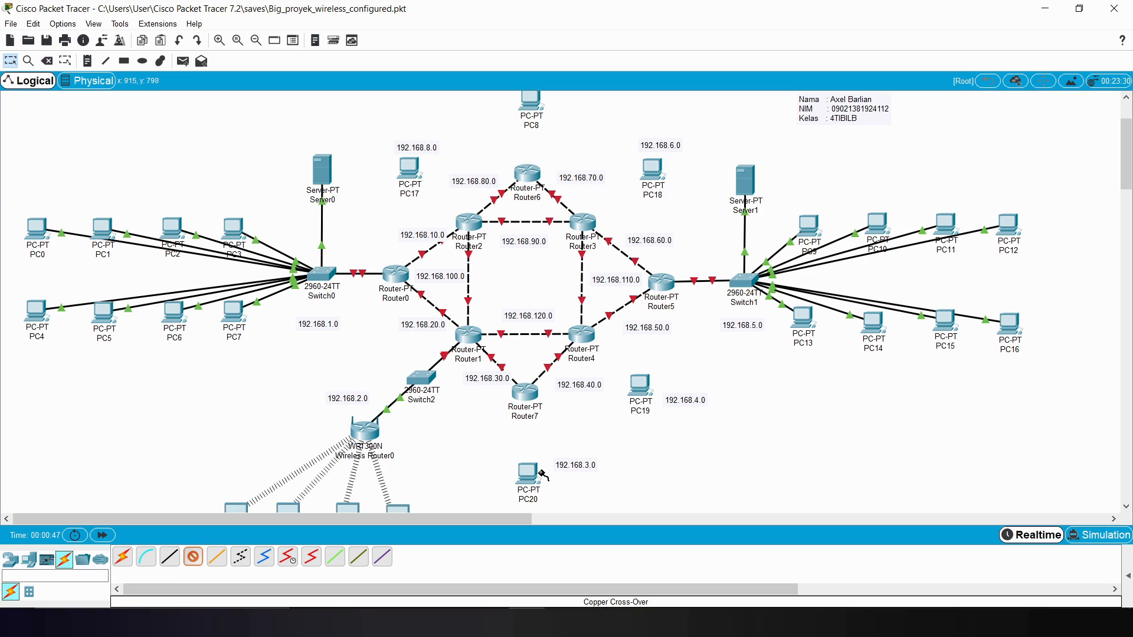
click(534, 472)
click(575, 518)
click(525, 392)
click(590, 489)
Step: Connect FastEthernet0 on PC19 to FastEthernet8/0 on Router4 with a copper cross-over cable
click(193, 556)
click(638, 391)
click(673, 439)
click(581, 334)
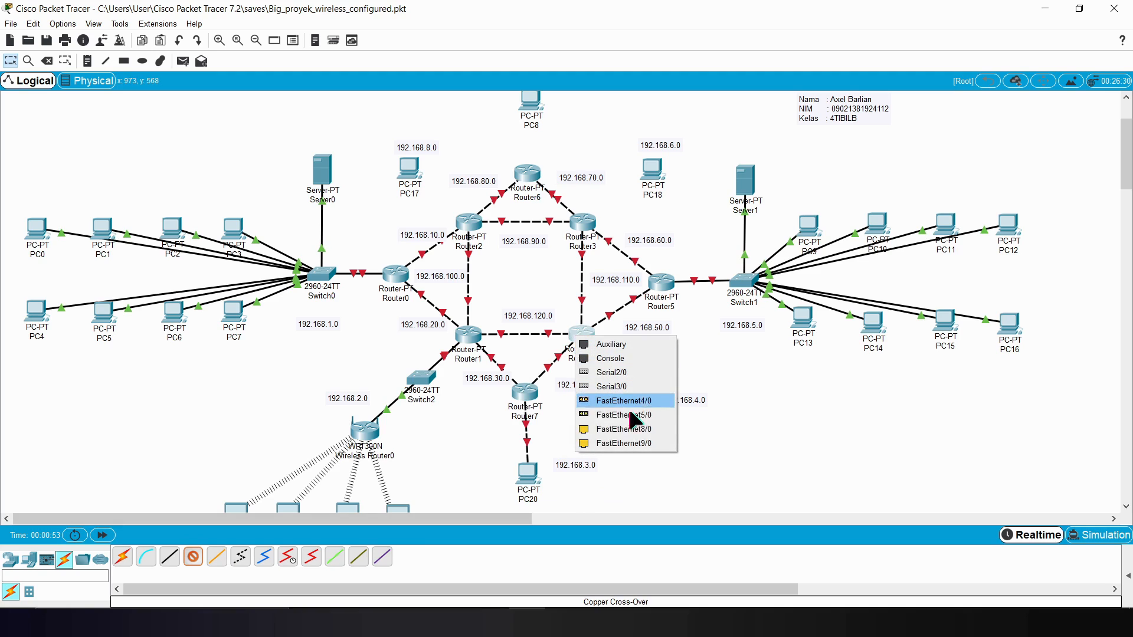
click(640, 433)
Step: Connect FastEthernet0 on PC18 to a free FastEthernet port on Router3 with a copper cross-over cable
click(193, 556)
click(654, 177)
click(685, 230)
click(655, 254)
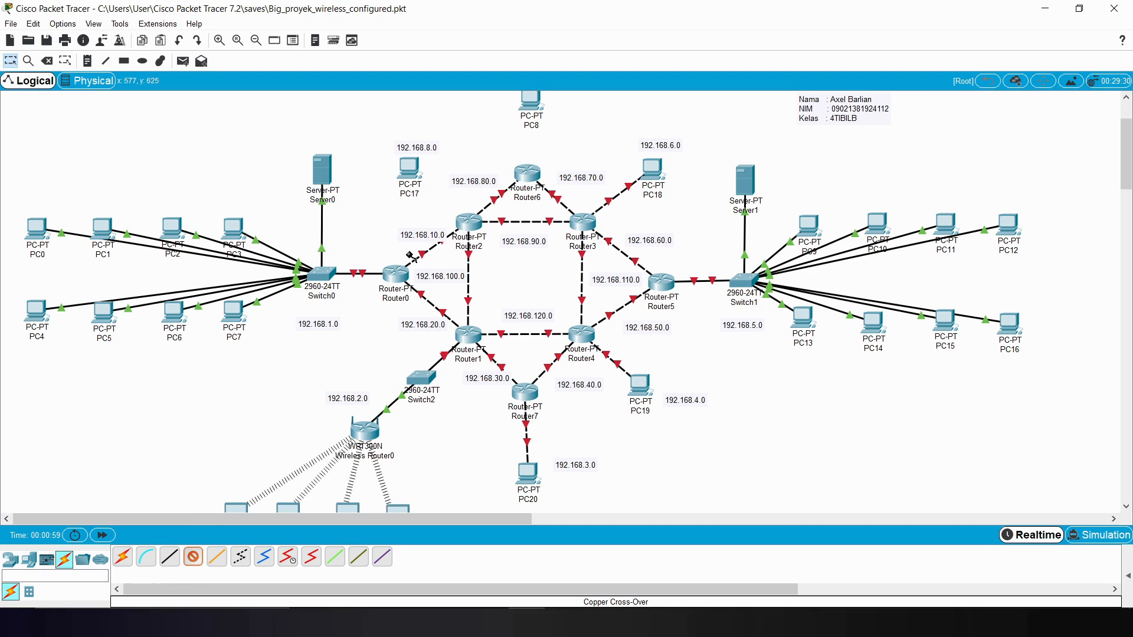
Step: Connect FastEthernet0 on PC8 to a free FastEthernet port on Router6 with a copper cross-over cable
click(531, 105)
click(579, 155)
click(536, 180)
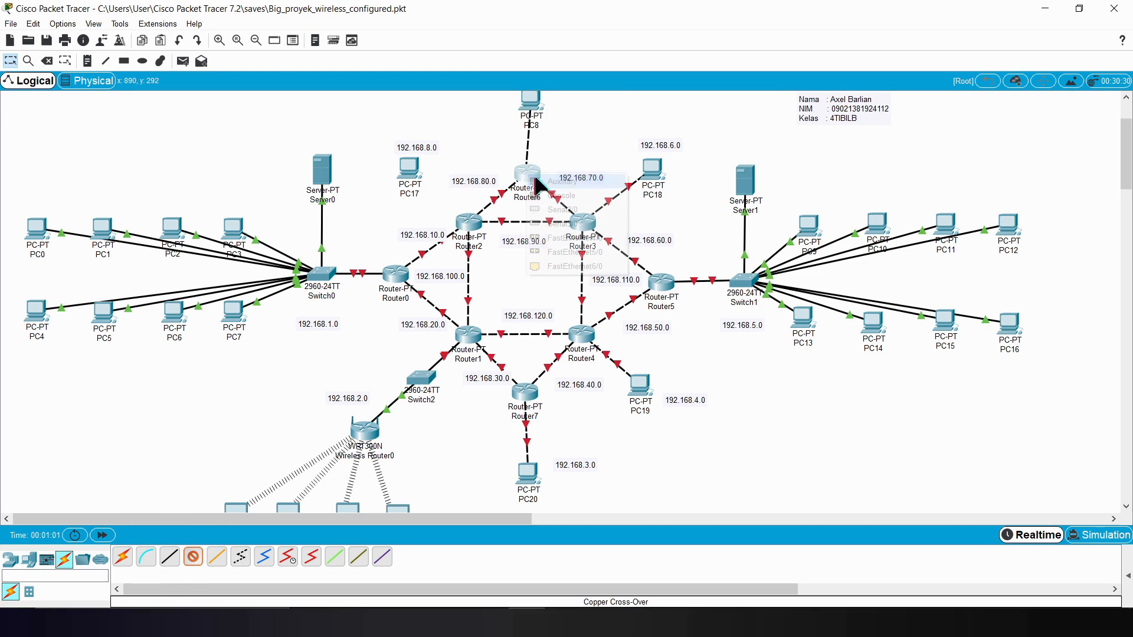
click(572, 252)
Step: Connect FastEthernet0 on PC17 to a free FastEthernet port on Router2 with a copper cross-over cable
click(419, 172)
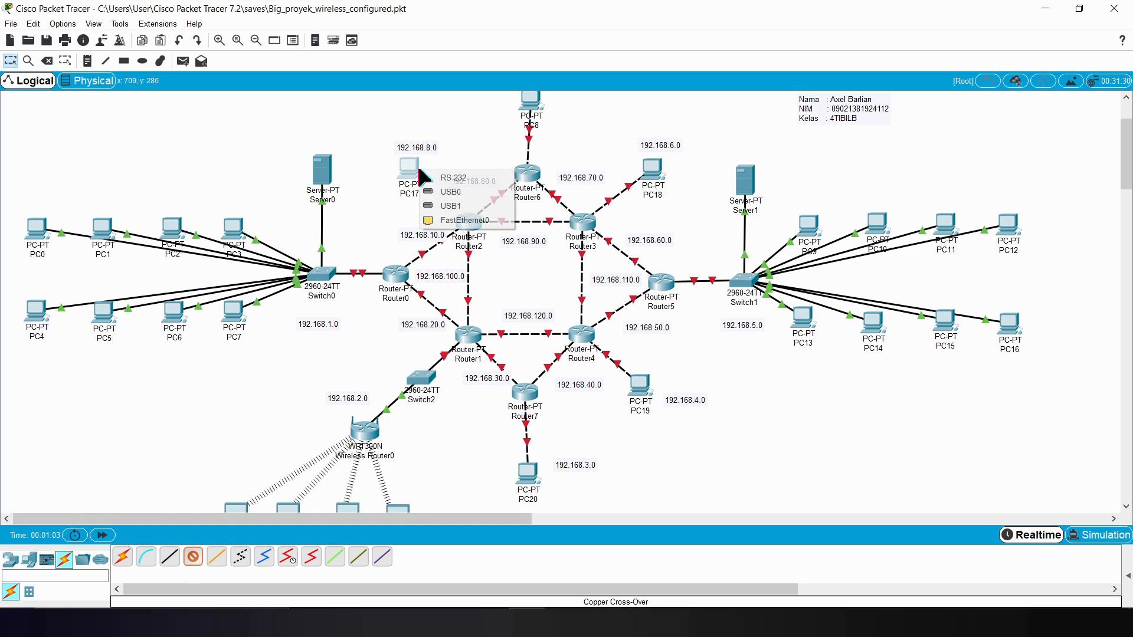
click(442, 218)
click(465, 225)
click(510, 323)
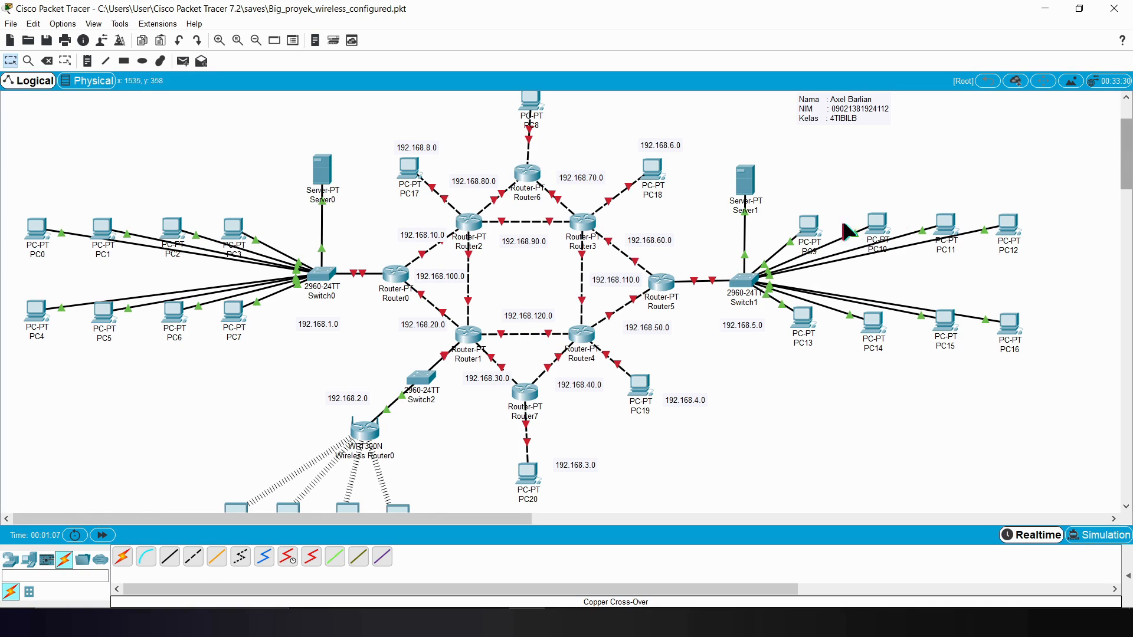
Step: Open Router0's command-line interface and enter global configuration mode with enable and config t
click(392, 278)
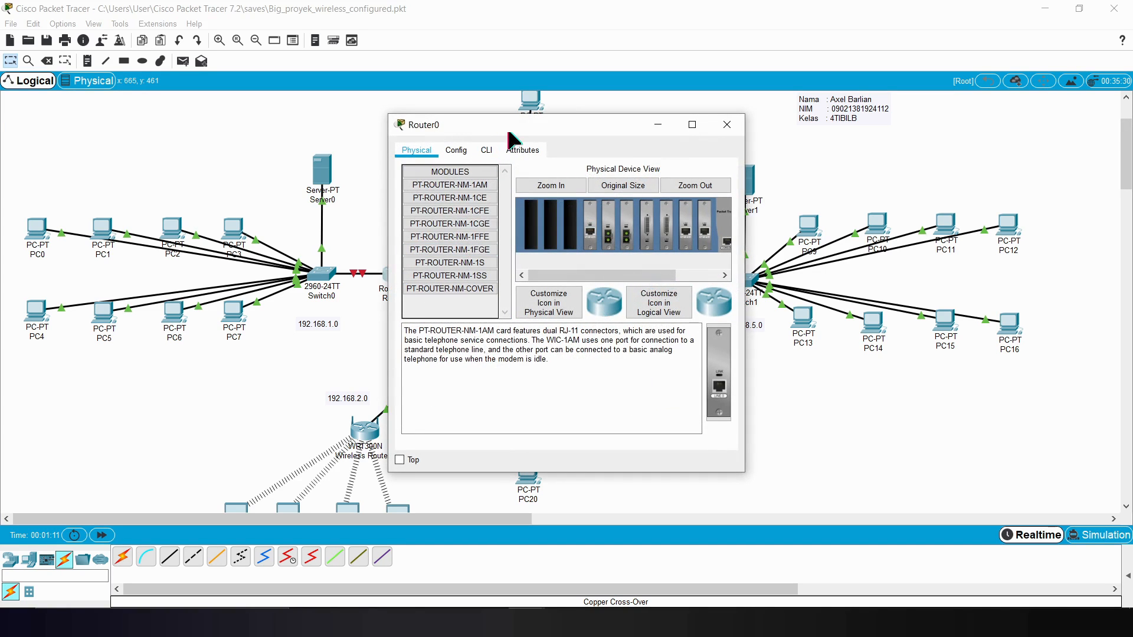
drag(508, 131, 691, 116)
click(672, 133)
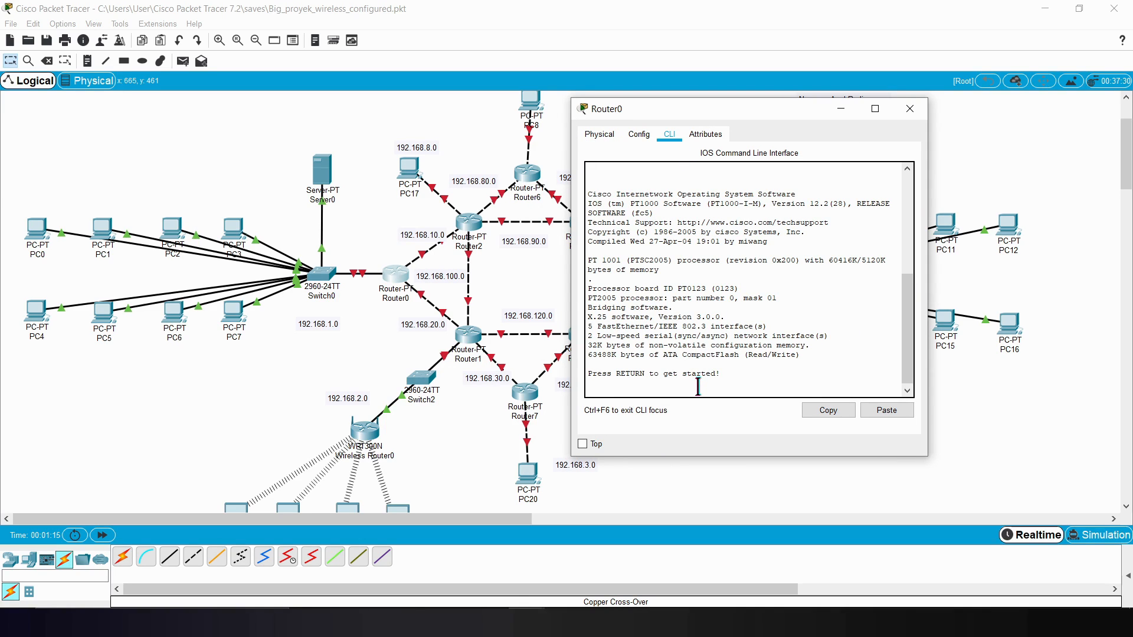
key(Return)
text(enable)
key(Return)
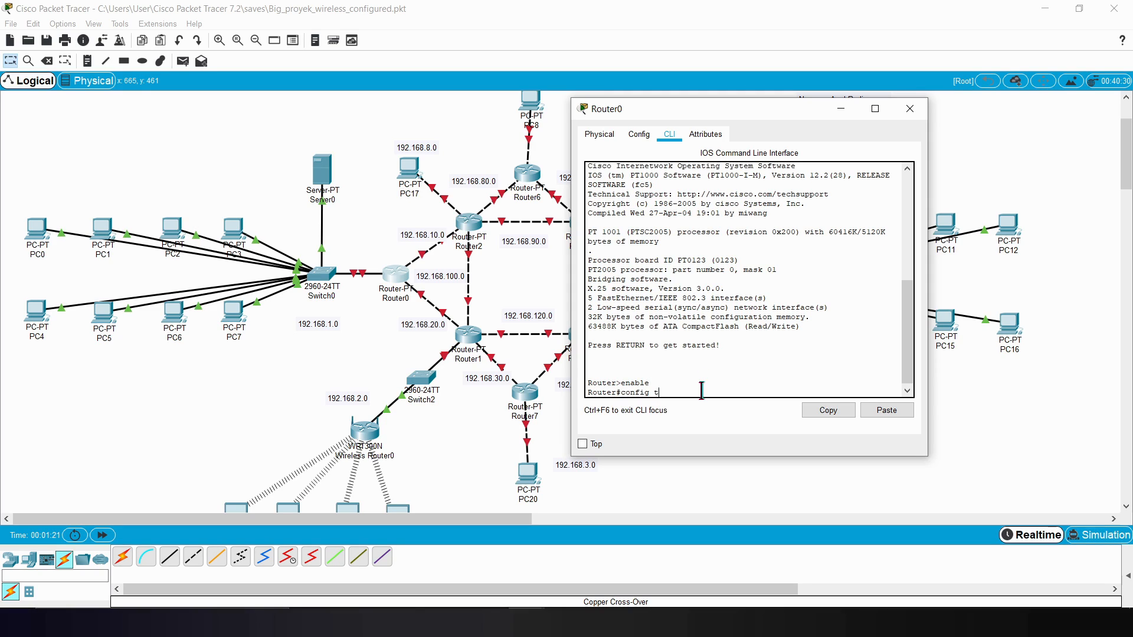
text(config t)
key(Return)
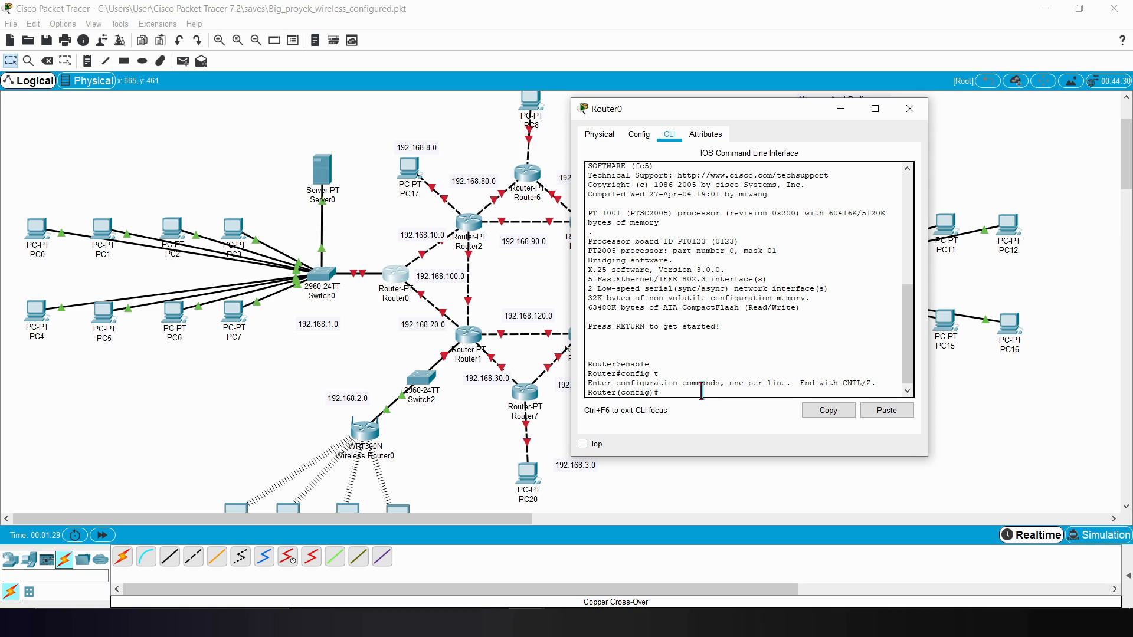
Step: Delete the link between Switch0 and Router0 and reconnect them with a copper straight-through cable to Router0's FastEthernet6/0
click(223, 390)
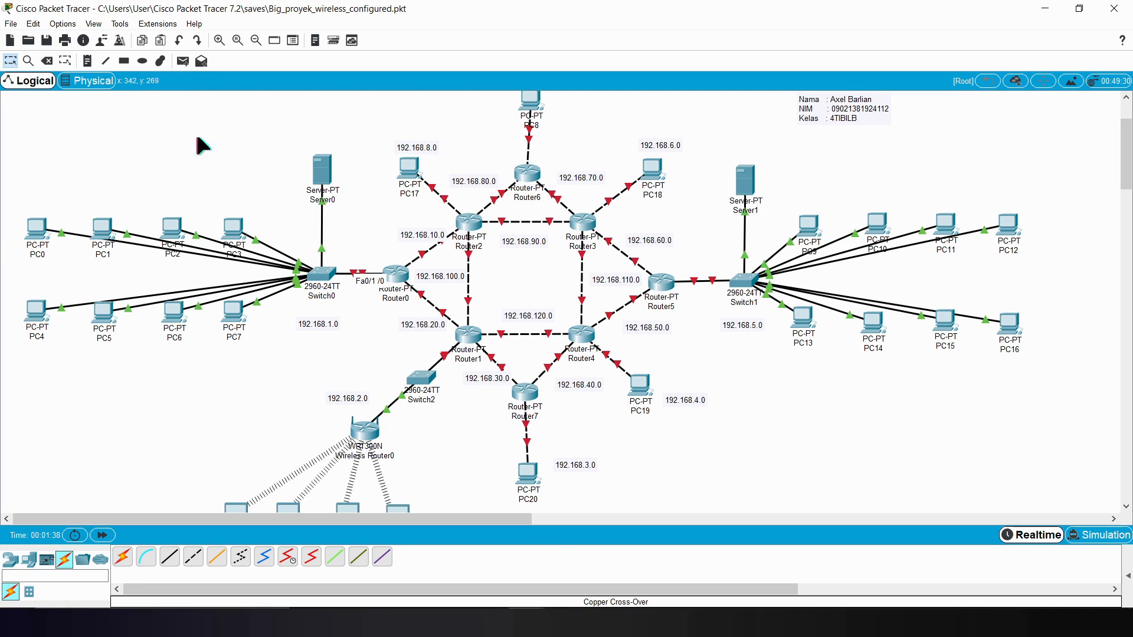
click(47, 61)
click(357, 279)
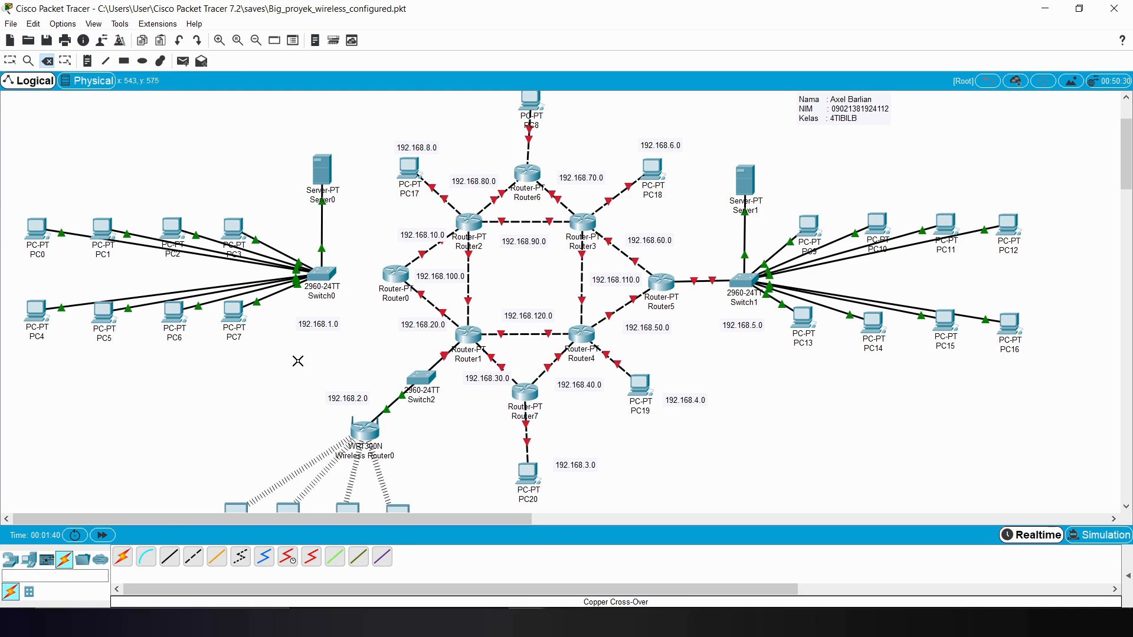
click(169, 556)
click(329, 274)
click(363, 293)
click(401, 278)
click(437, 368)
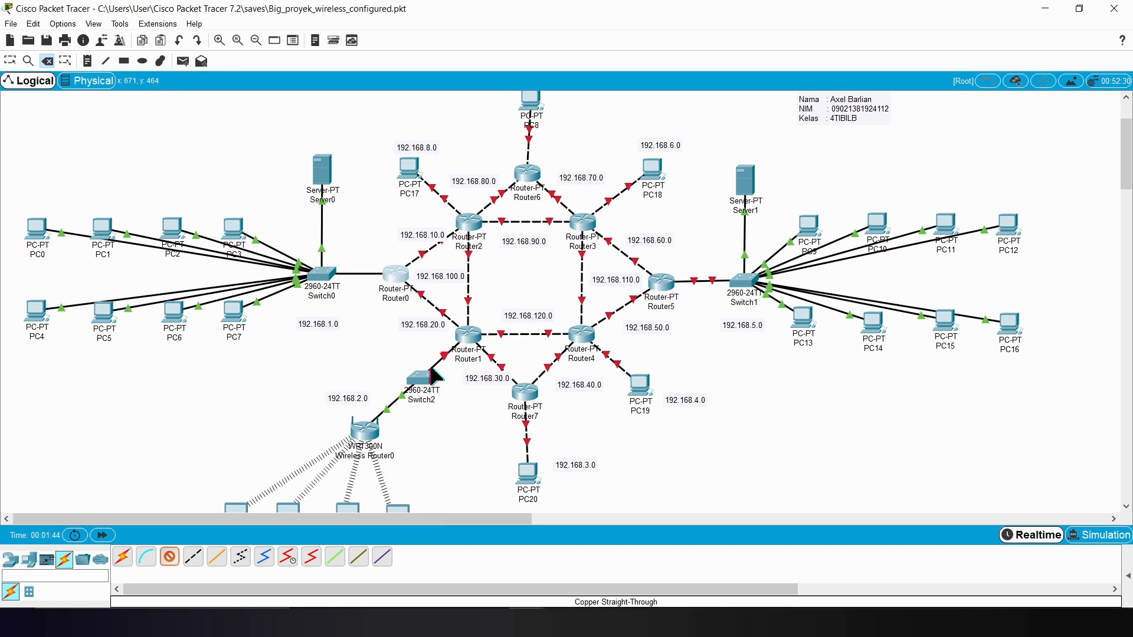
Step: Assign IP address 192.168.1.10 with mask 255.255.255.0 to interface Fa6/0 on Router0
mouse_move(529, 624)
click(607, 546)
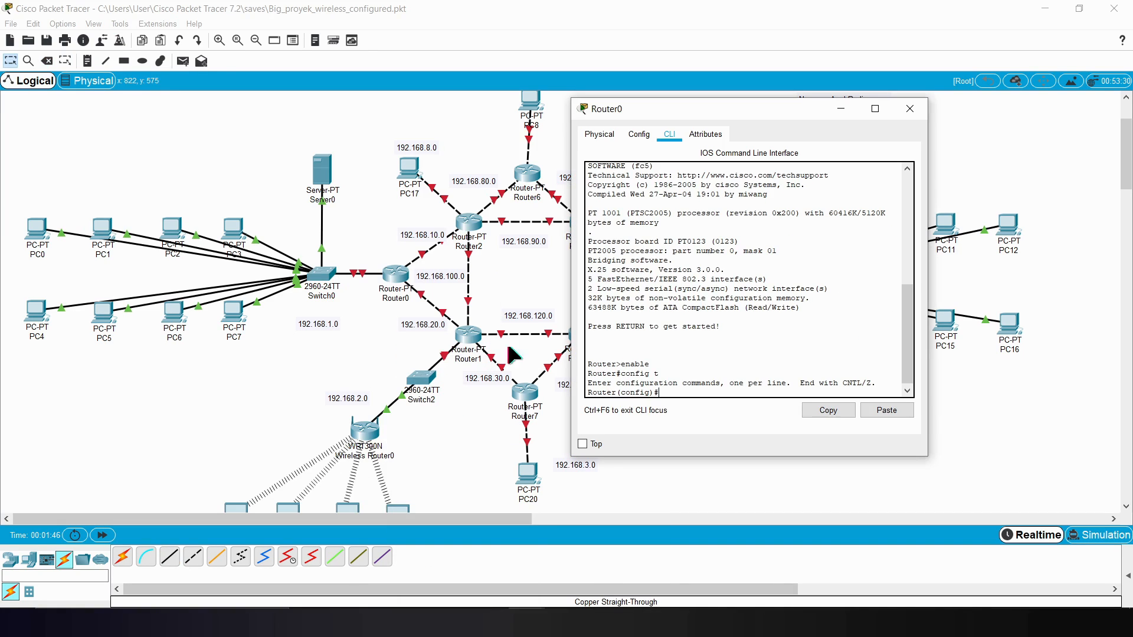
text(int Fa6/0)
key(Return)
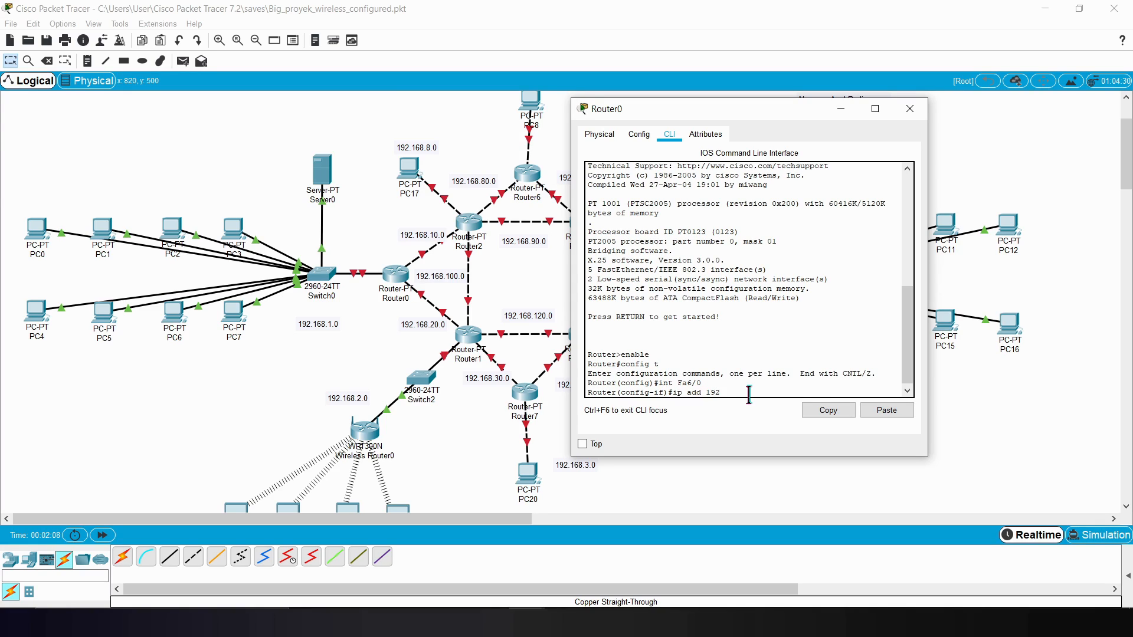
text(8.1.10 255.255.2)
mouse_move(707, 396)
mouse_down()
mouse_move(759, 397)
mouse_move(706, 389)
mouse_up()
key(Return)
Step: Enable Router0's Fa6/0 interface with no sh and exit to global configuration mode
text(no)
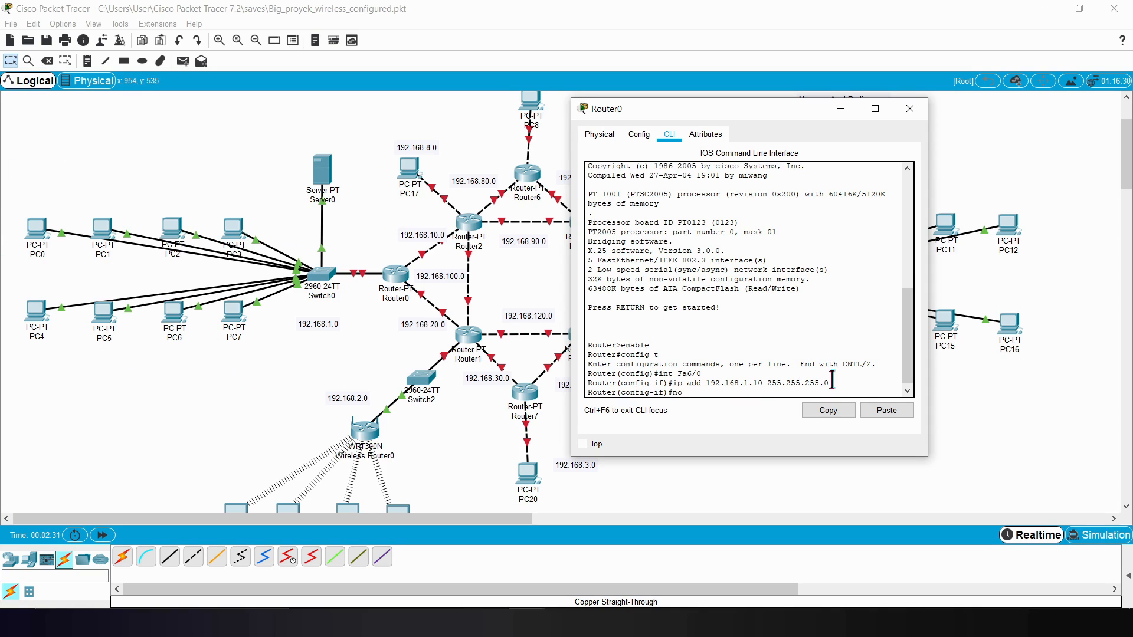
text( sh)
key(Return)
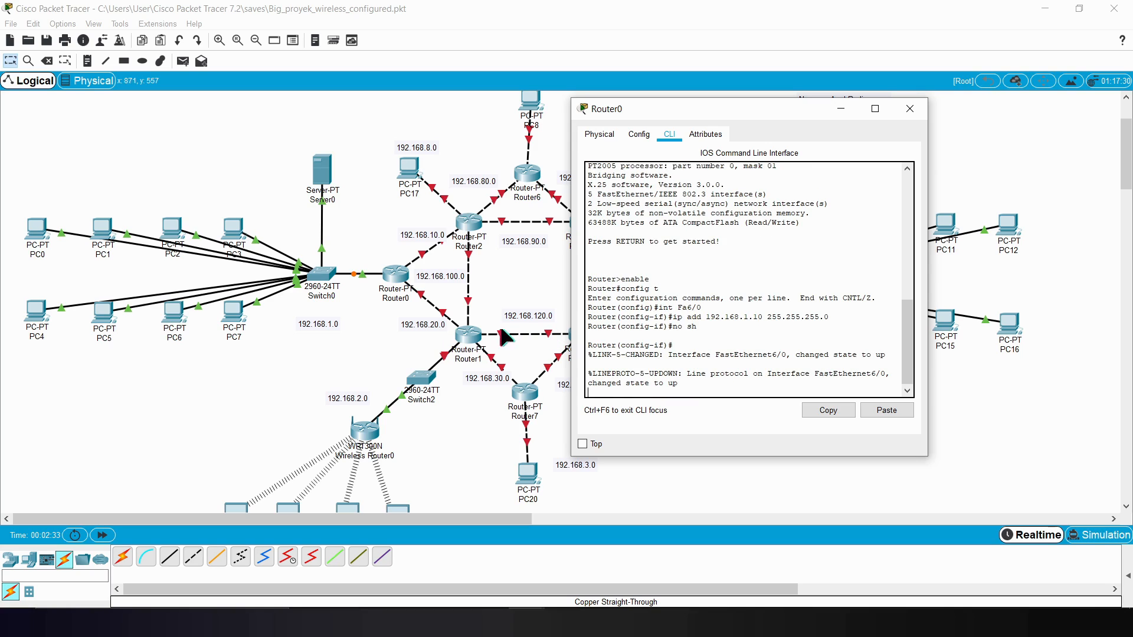
click(714, 388)
click(727, 396)
key(Return)
text(exit)
key(Return)
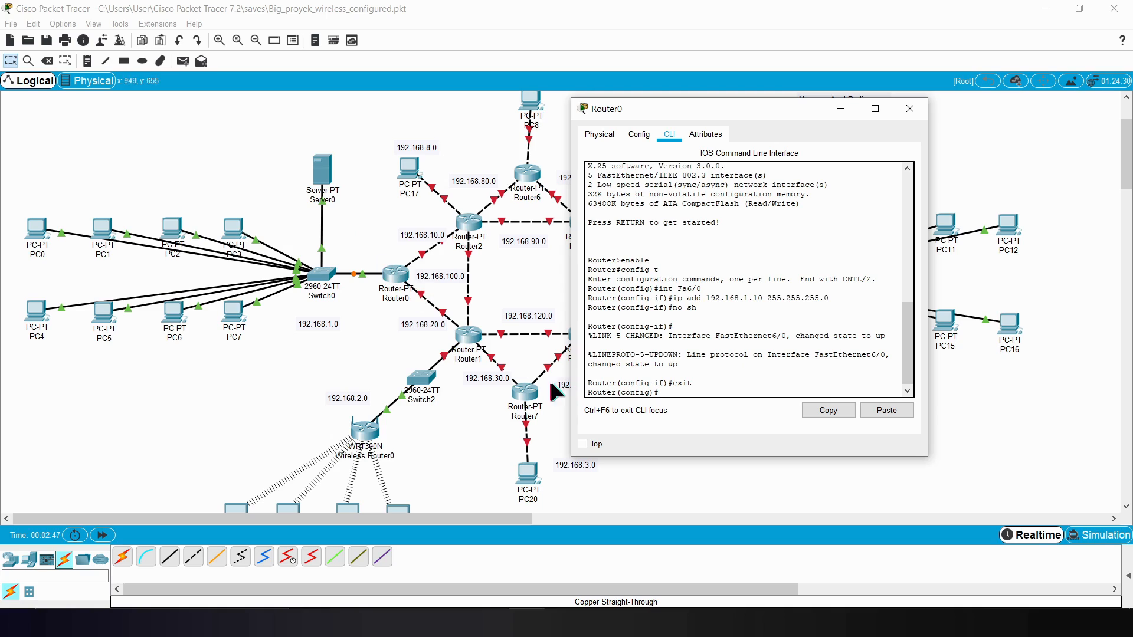
Step: Assign 192.168.20.1 with mask 255.255.255.0 to Router0's Fa1/0 interface towards Router1 and enable it with no sh
click(380, 379)
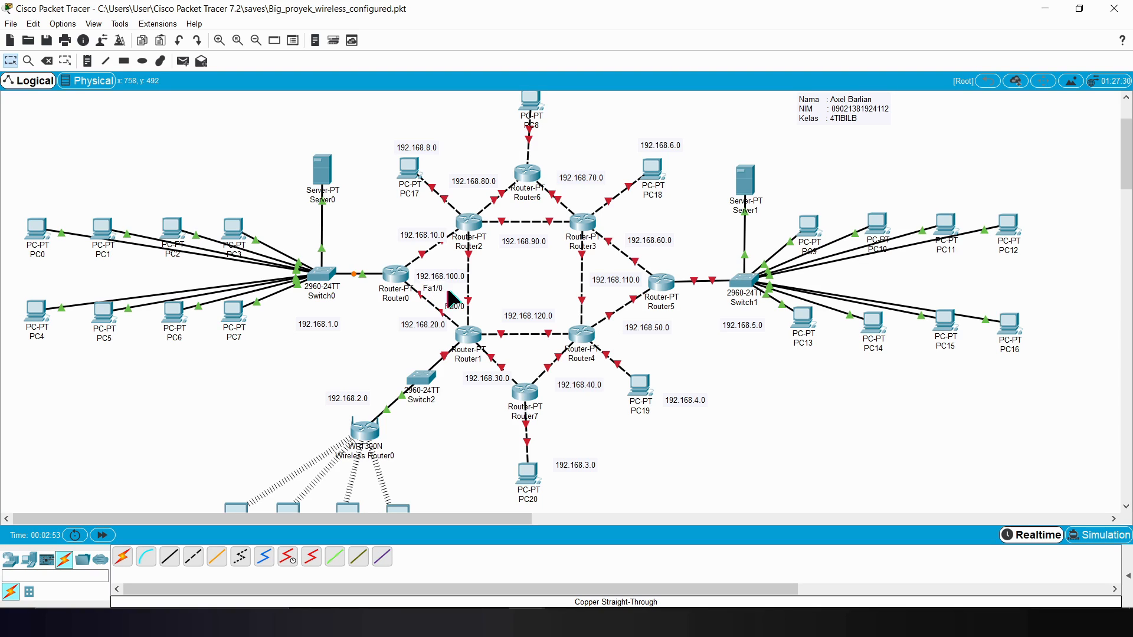
click(527, 622)
click(575, 553)
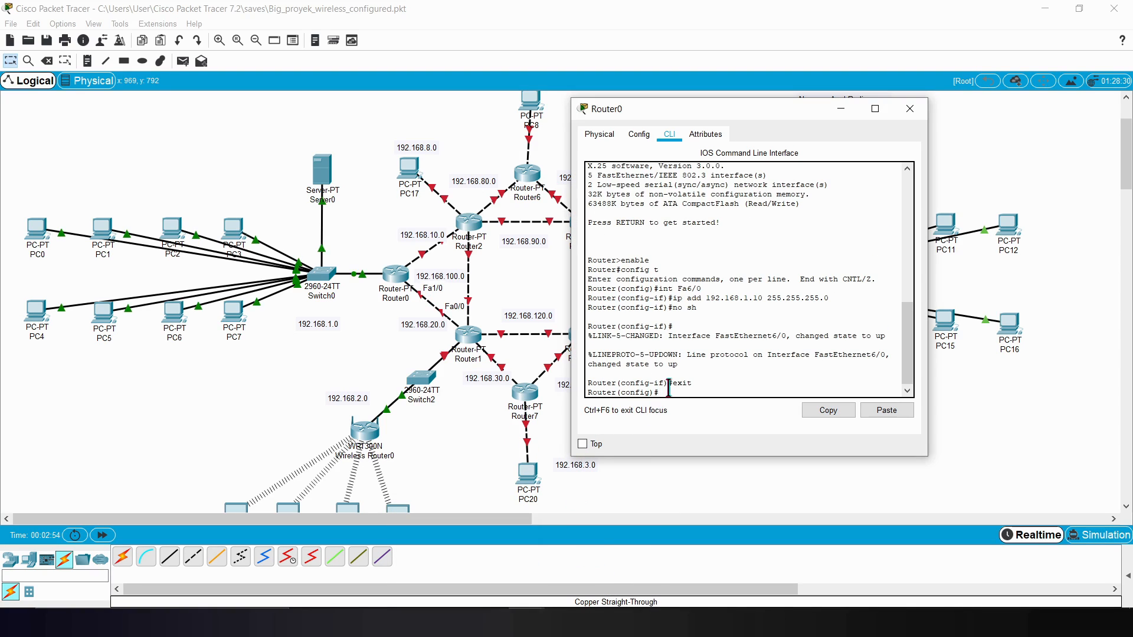
text(int Fa1/0)
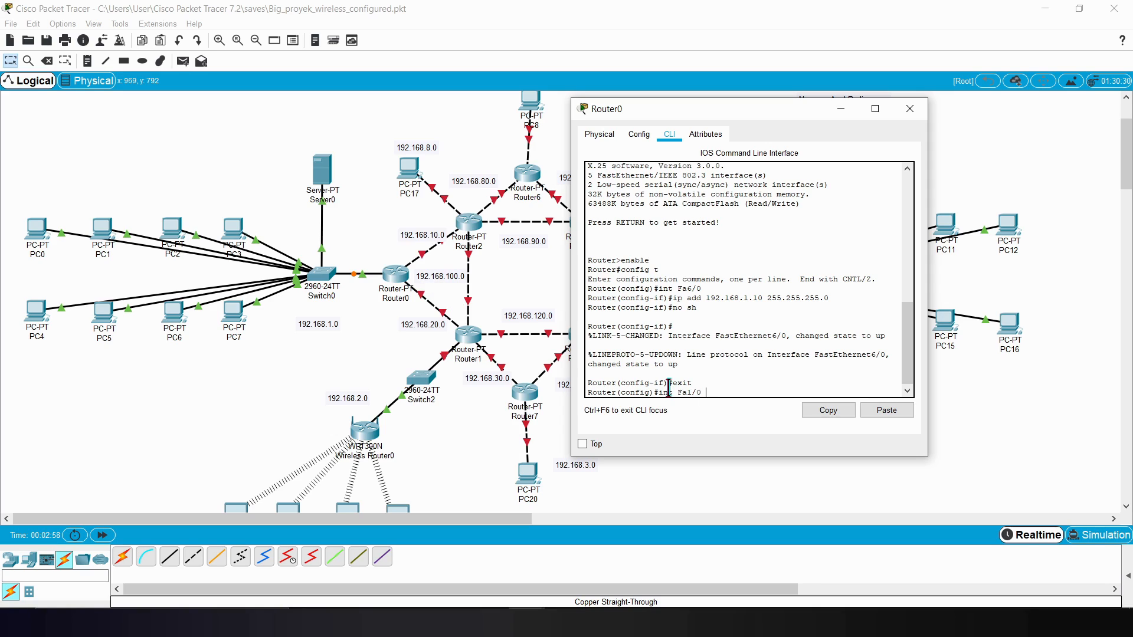
key(Return)
text(ip add 1)
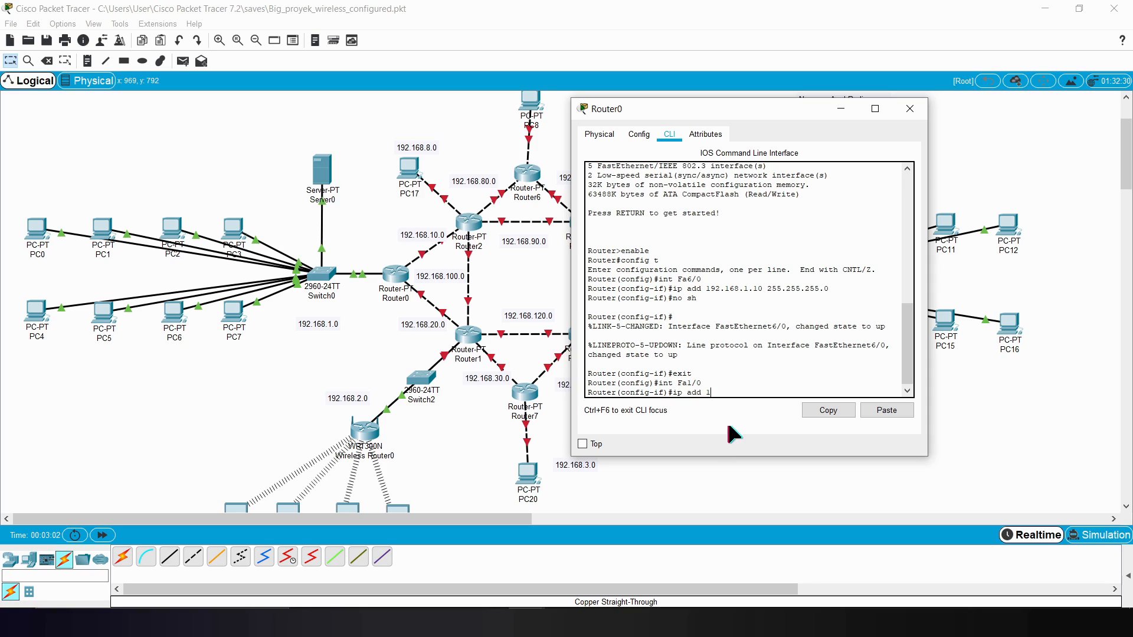
text(92.168.20.1 255.255.255.0)
key(Return)
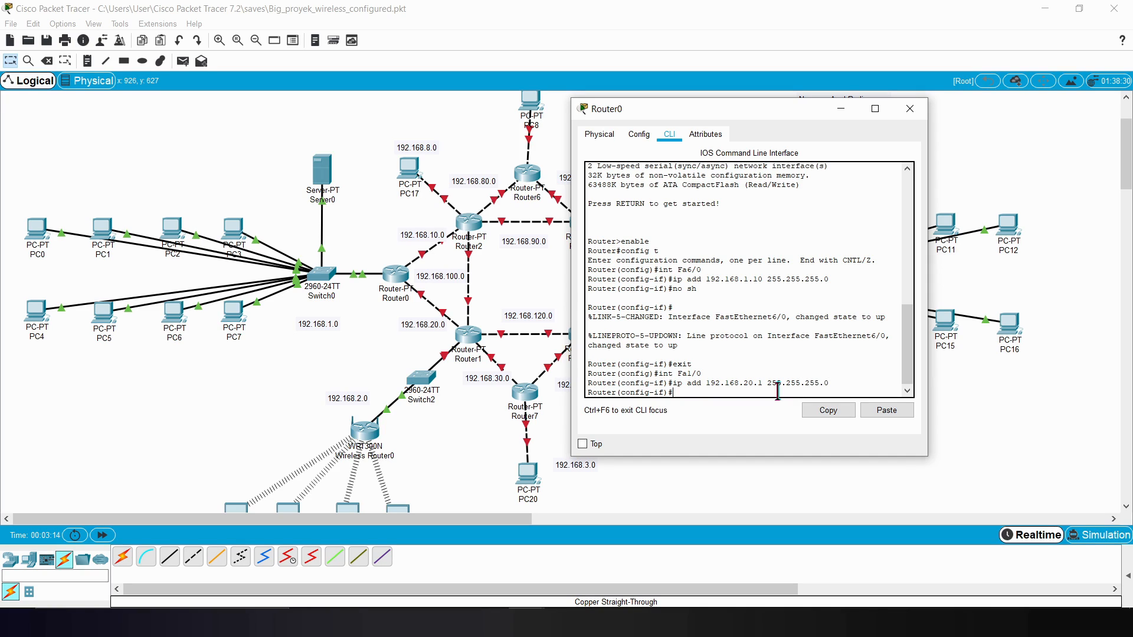
text(no sh)
key(Return)
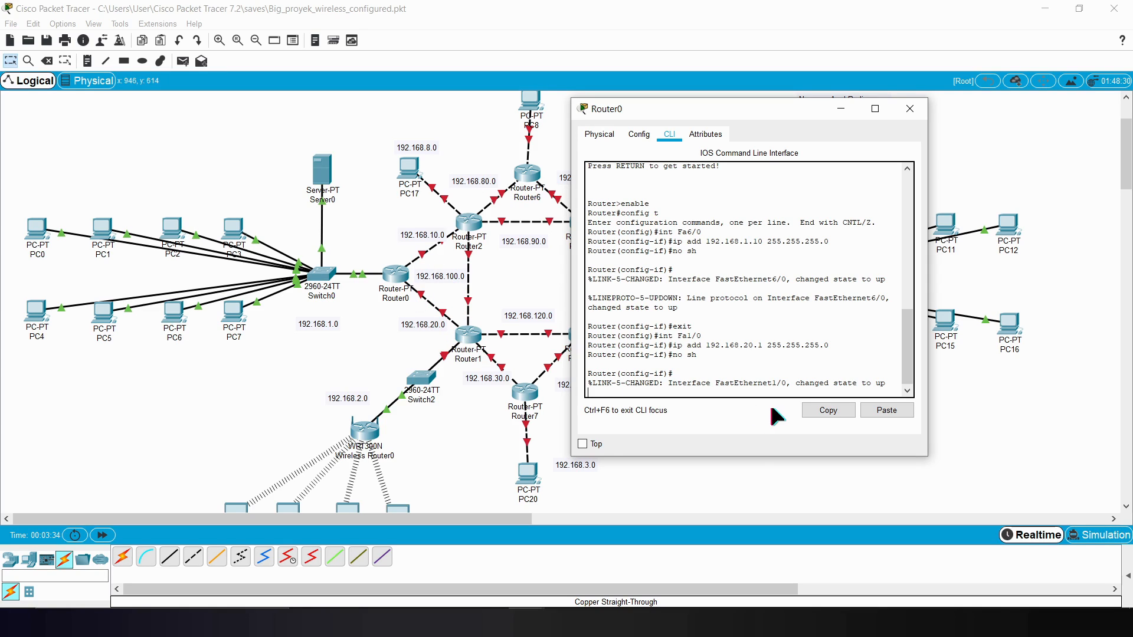
Step: Exit Fa1/0's configuration and assign 192.168.10.1 with mask 255.255.255.0 to Router0's Fa0/0 interface towards Router2
key(Return)
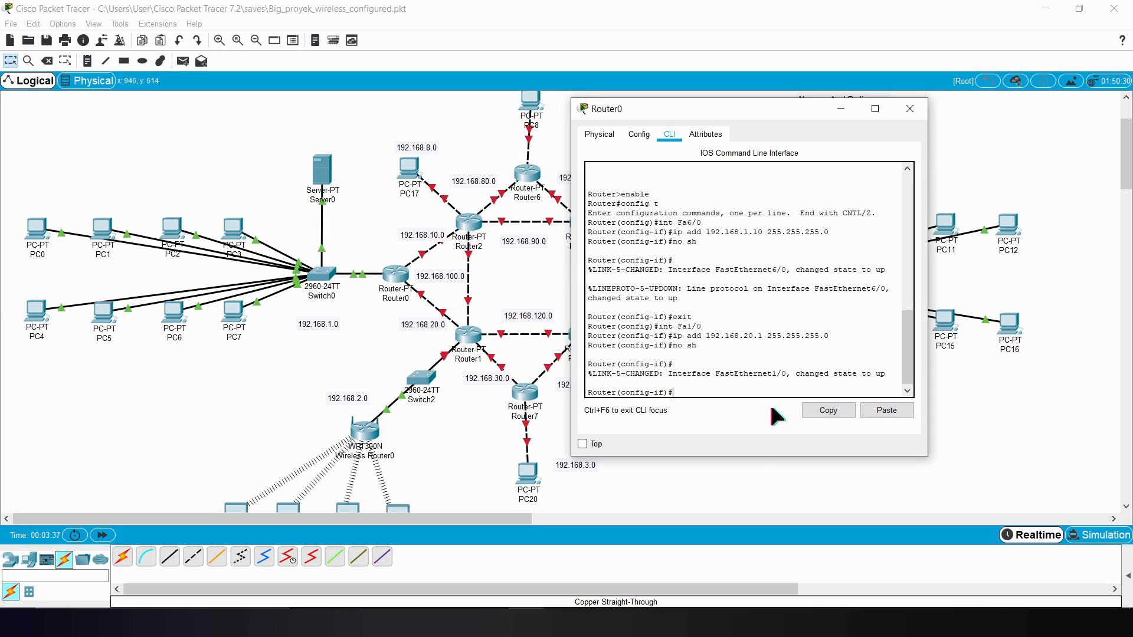
text(exit)
key(Return)
text(int Fa)
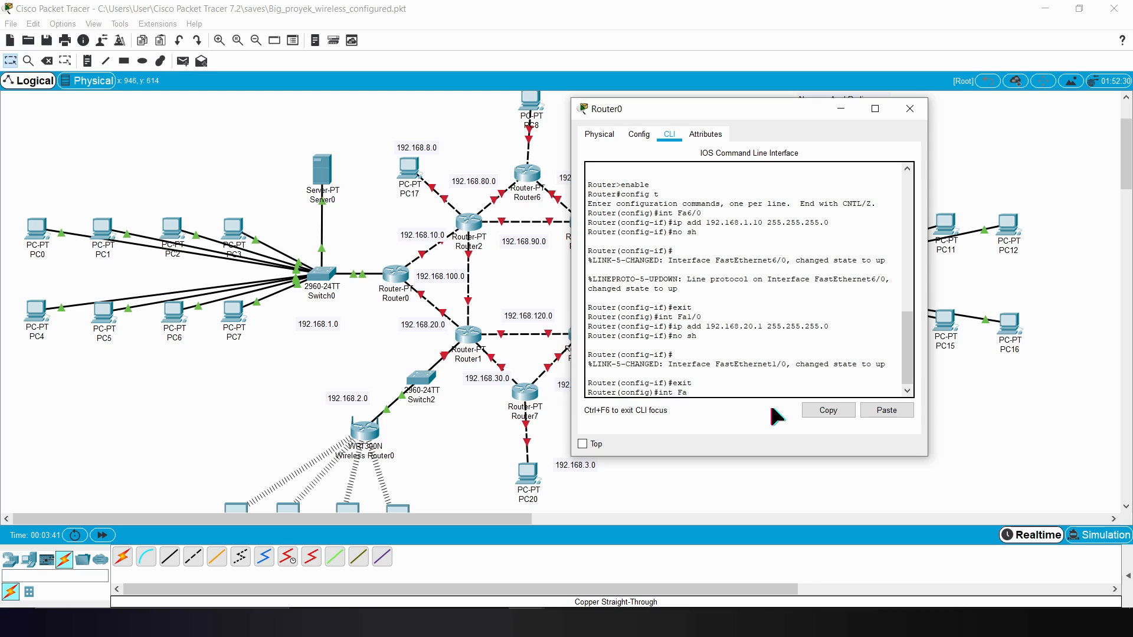
click(402, 311)
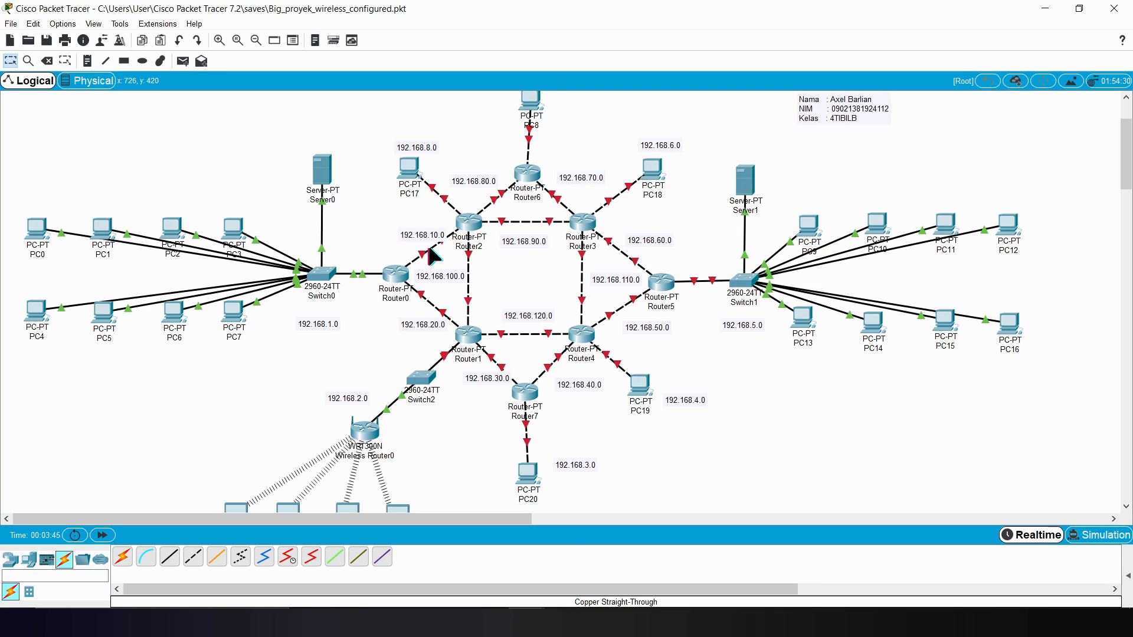
click(614, 554)
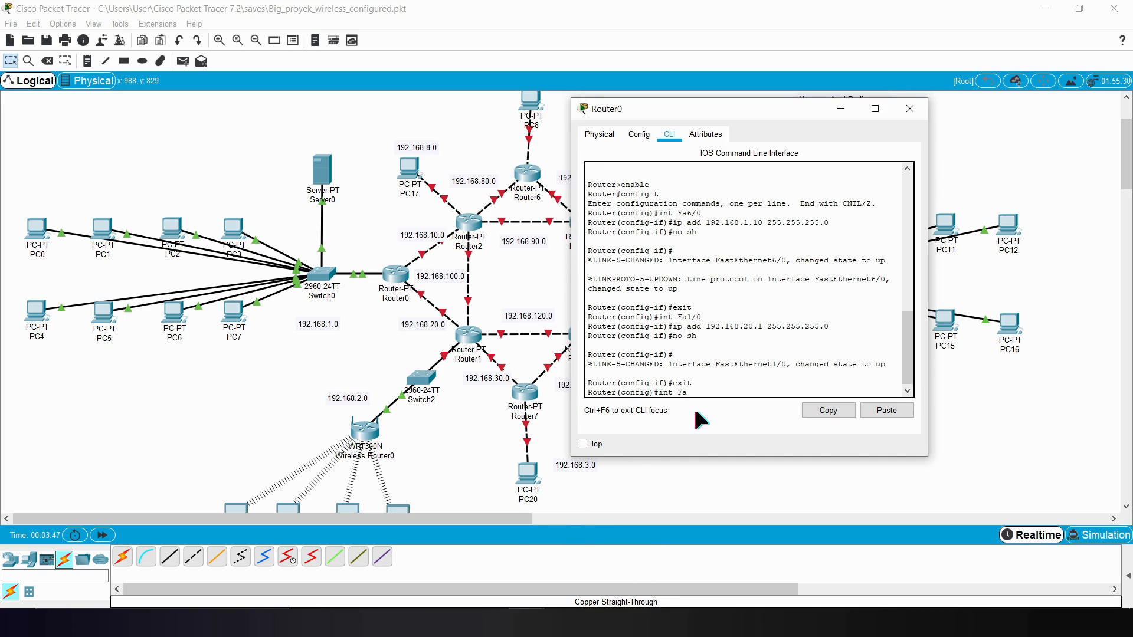
key(Return)
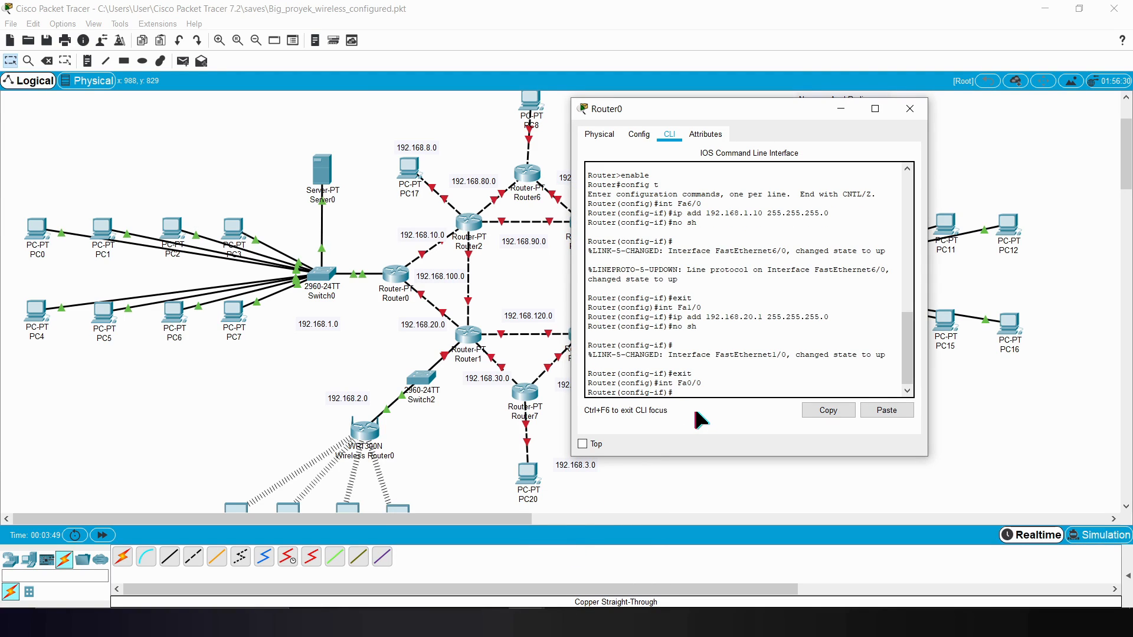
text(ip add 192.168.10.1 255.2552.255.0)
key(Return)
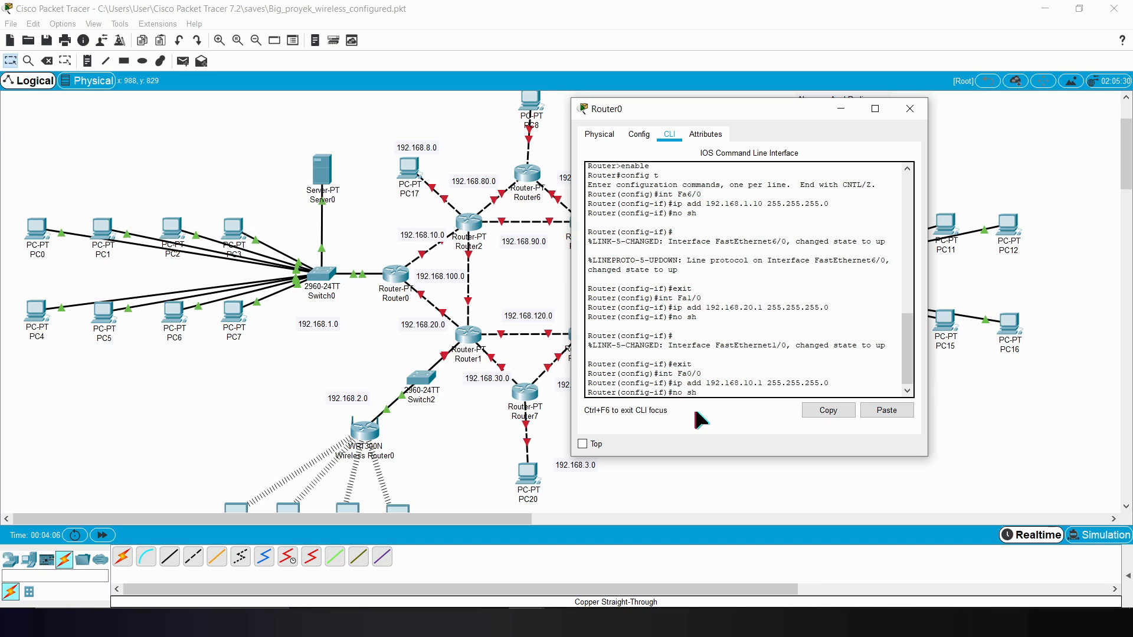
Step: Enable Router0's Fa0/0 interface with no sh and exit to global configuration mode
text(no sh)
key(Return)
text(exit)
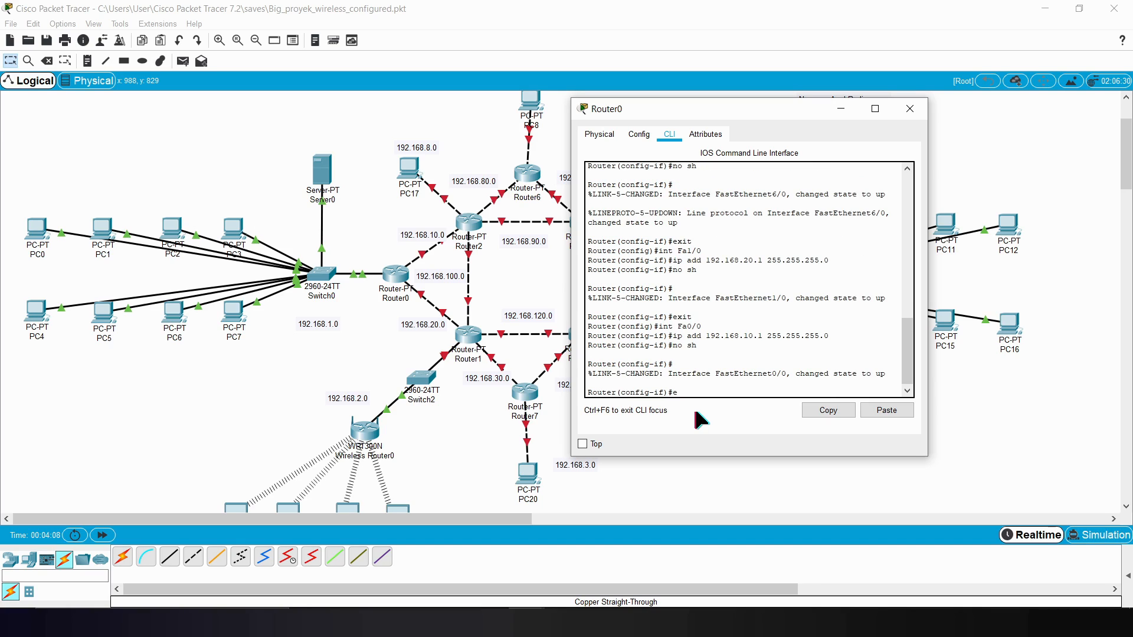
key(Return)
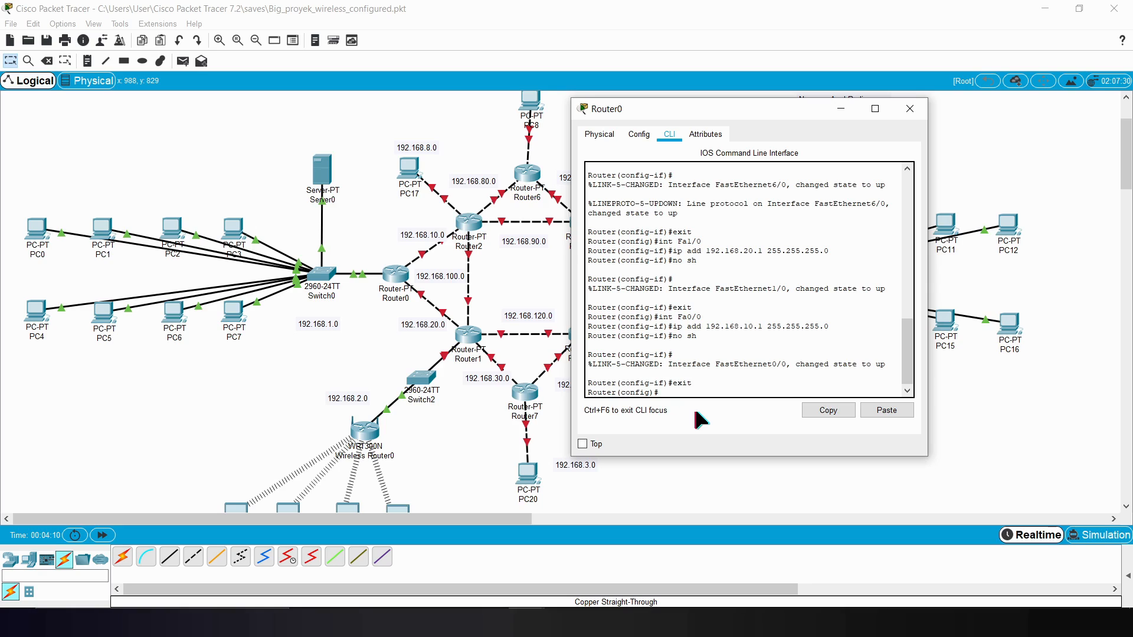
Step: Start the RIP routing process on Router0 with router rip and set it to version 2
text(uter rip)
key(Return)
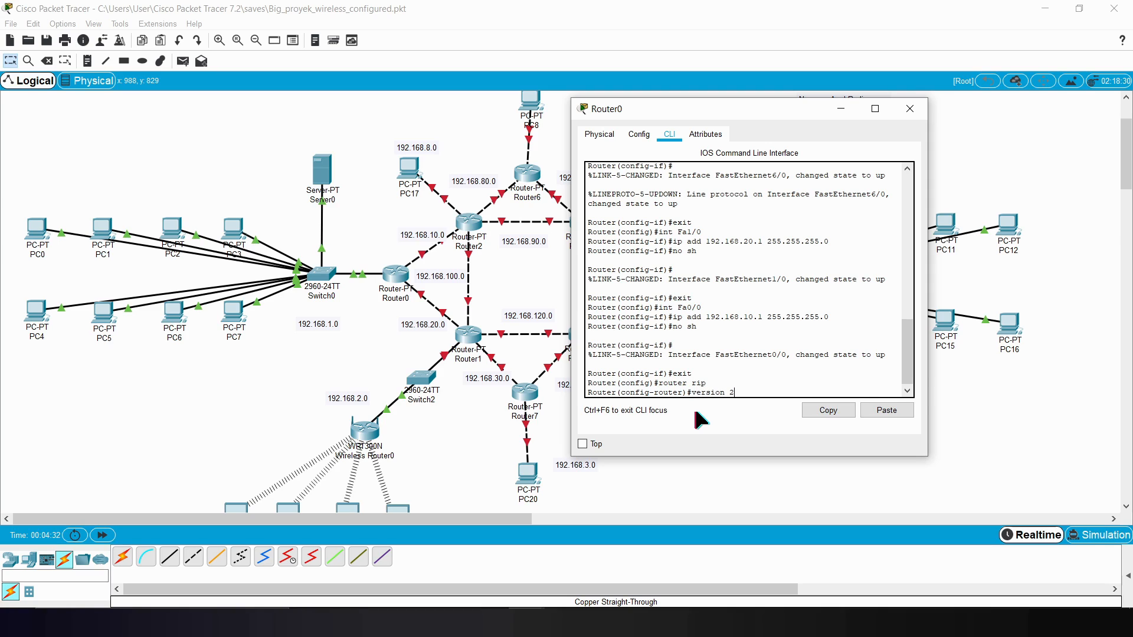
key(Return)
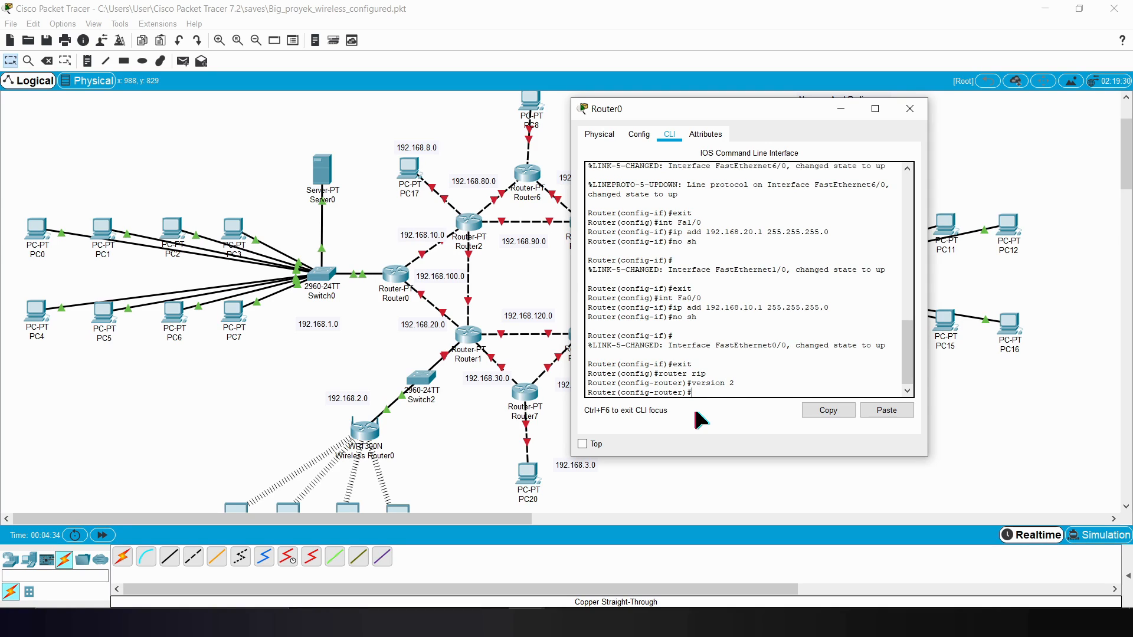
Step: Add network 192.168.1.0 to Router0's RIP configuration
text(network 192.168.1.0)
key(Return)
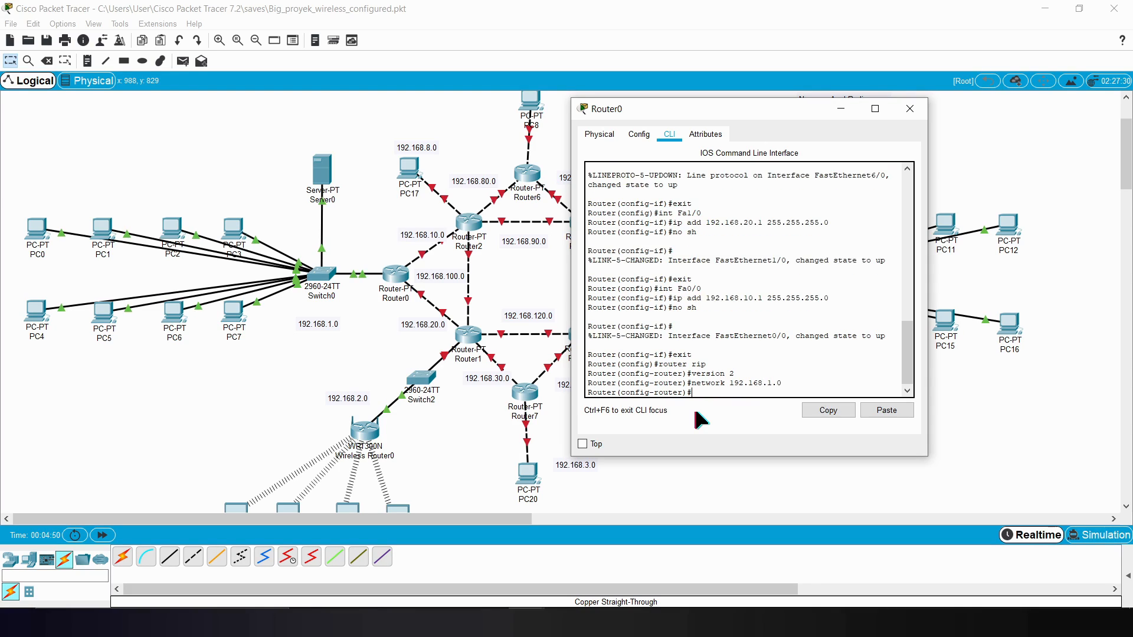
Step: Add networks 192.168.10.0 and 192.168.20.0 to Router0's RIP configuration and close the Router0 window
key(Up)
key(Left)
text(0)
key(Return)
key(Up)
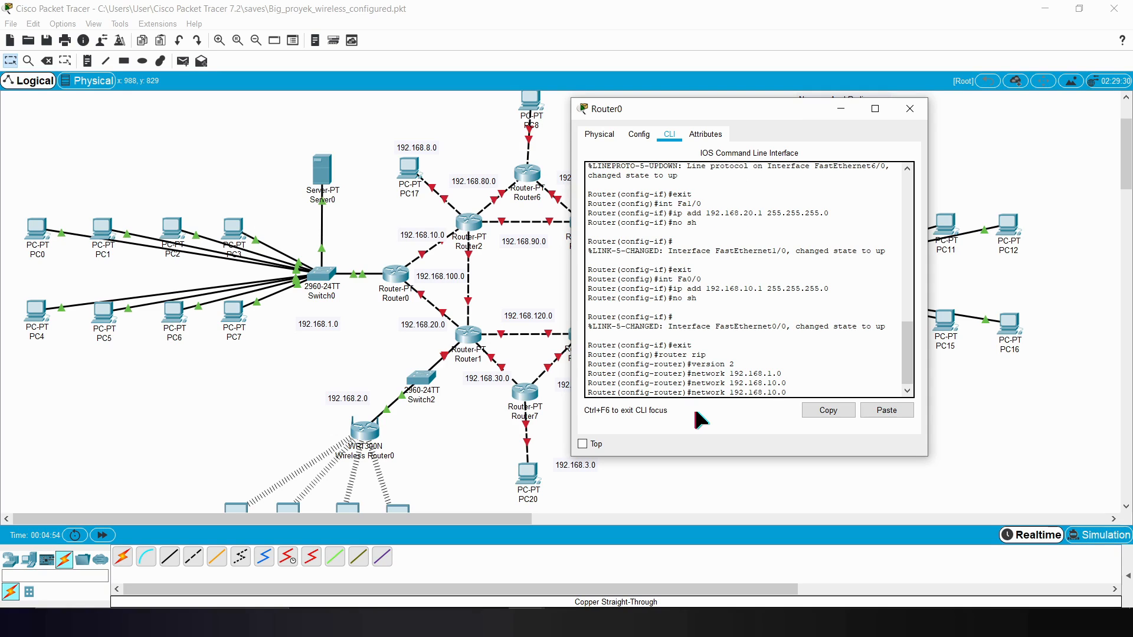
key(BackSpace)
text(2)
key(Return)
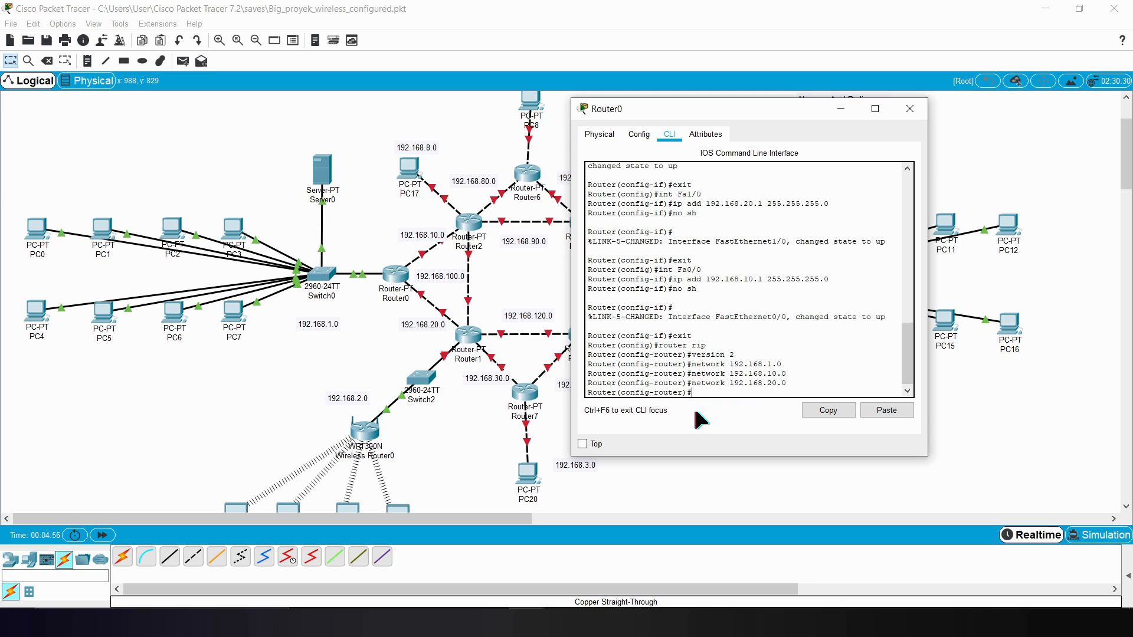
click(909, 108)
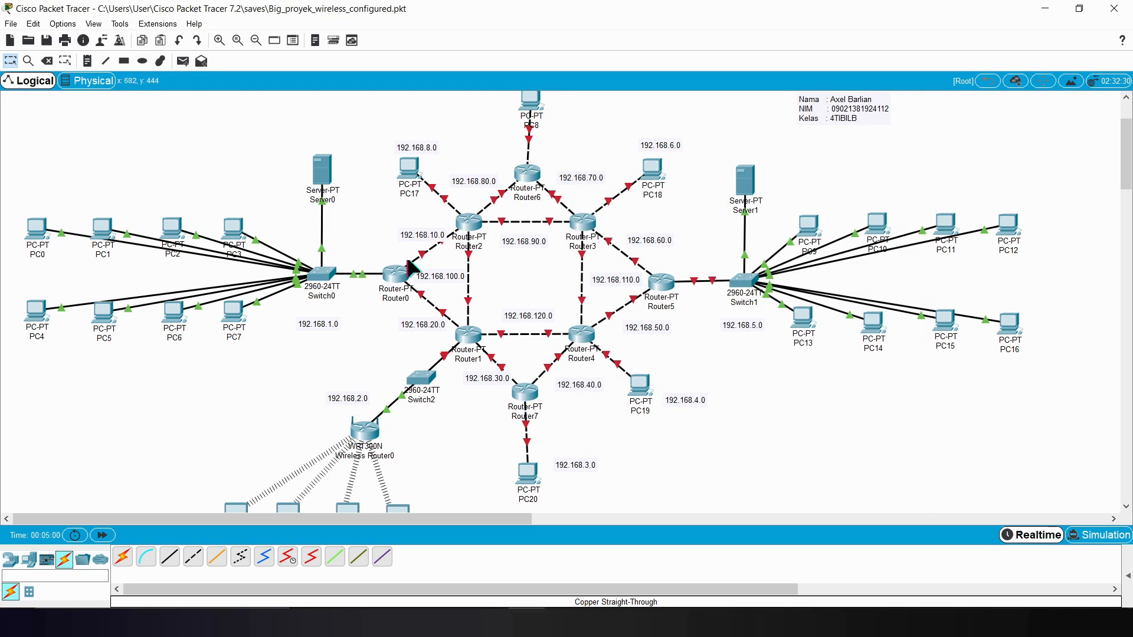
Step: Open Router2's command line beside the topology and enter global configuration mode with enable and config t
click(470, 224)
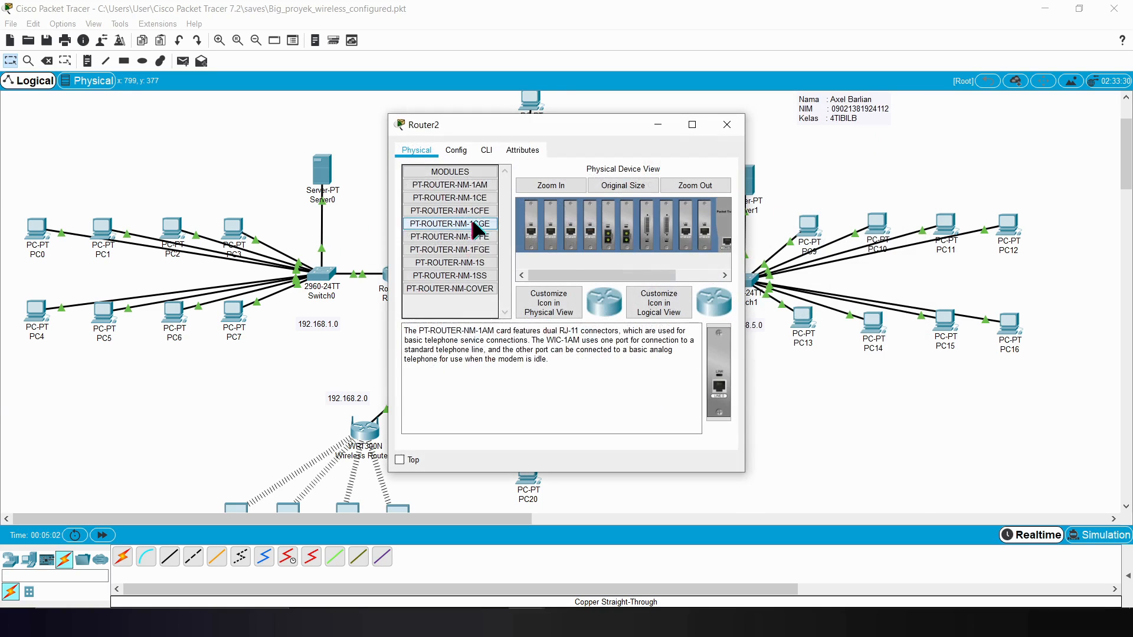
drag(515, 122, 663, 121)
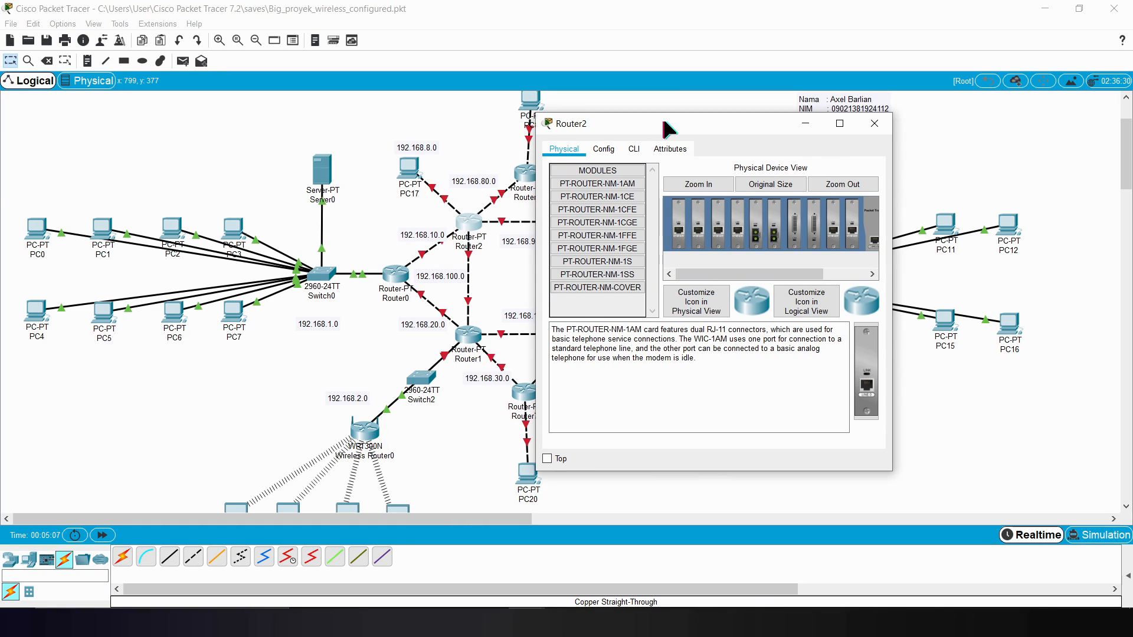
drag(663, 122, 744, 137)
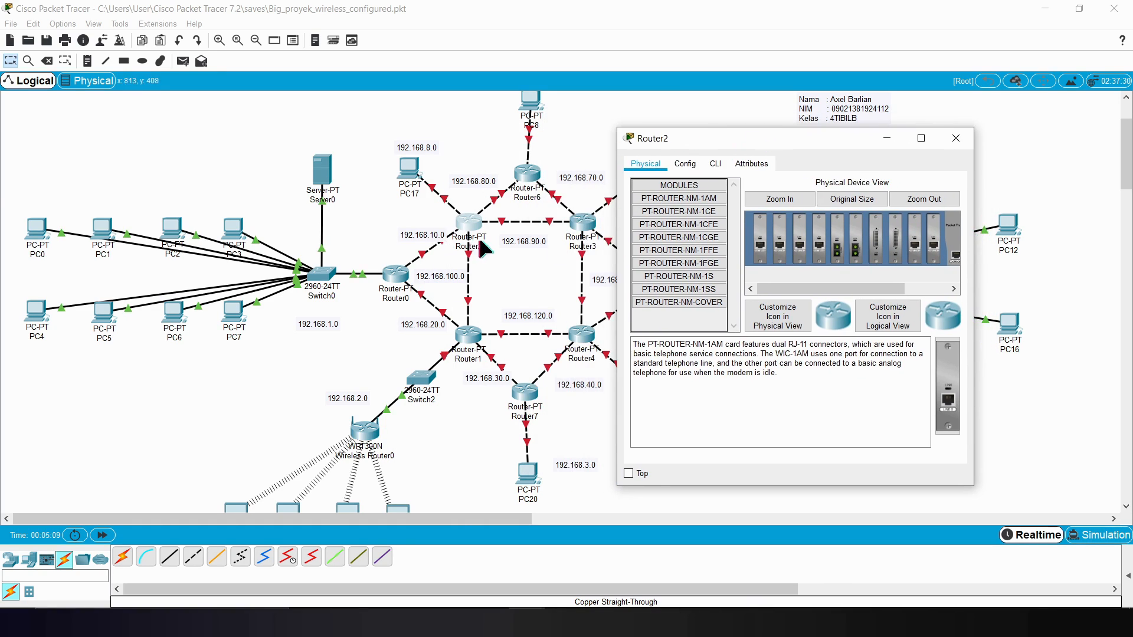
click(714, 163)
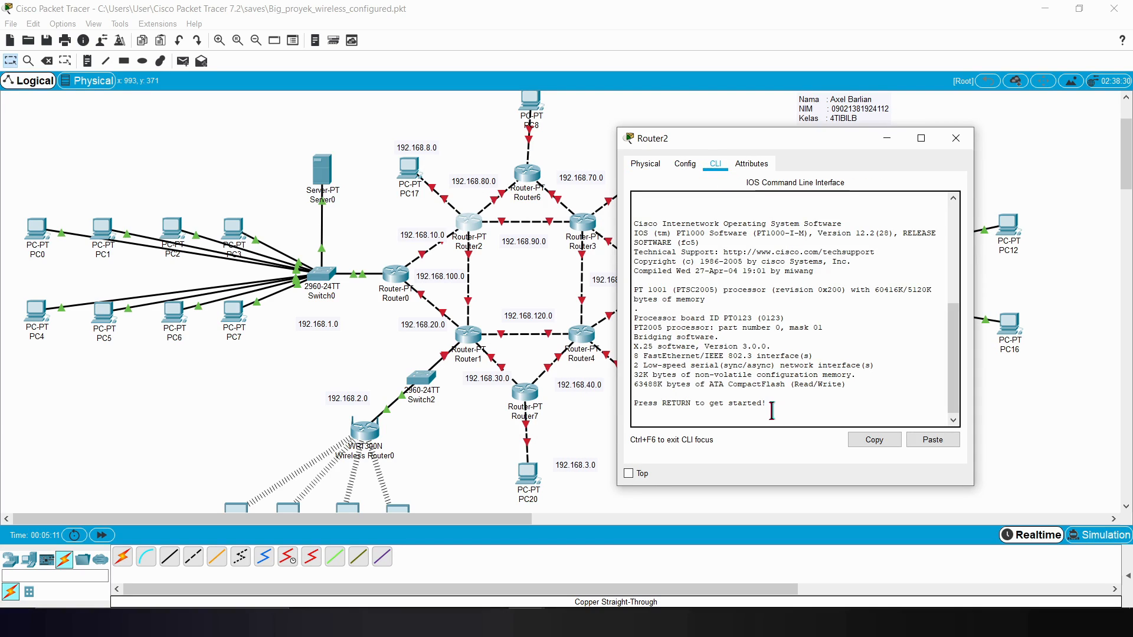
key(Return)
text(enable)
key(Return)
text(c)
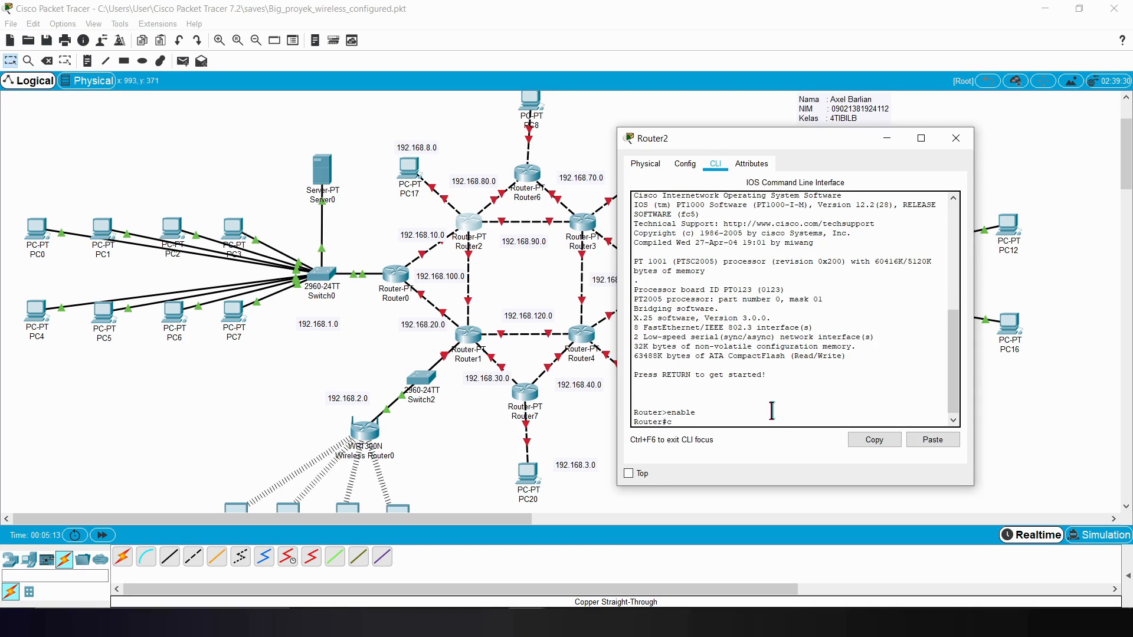
text(onfig t)
key(Return)
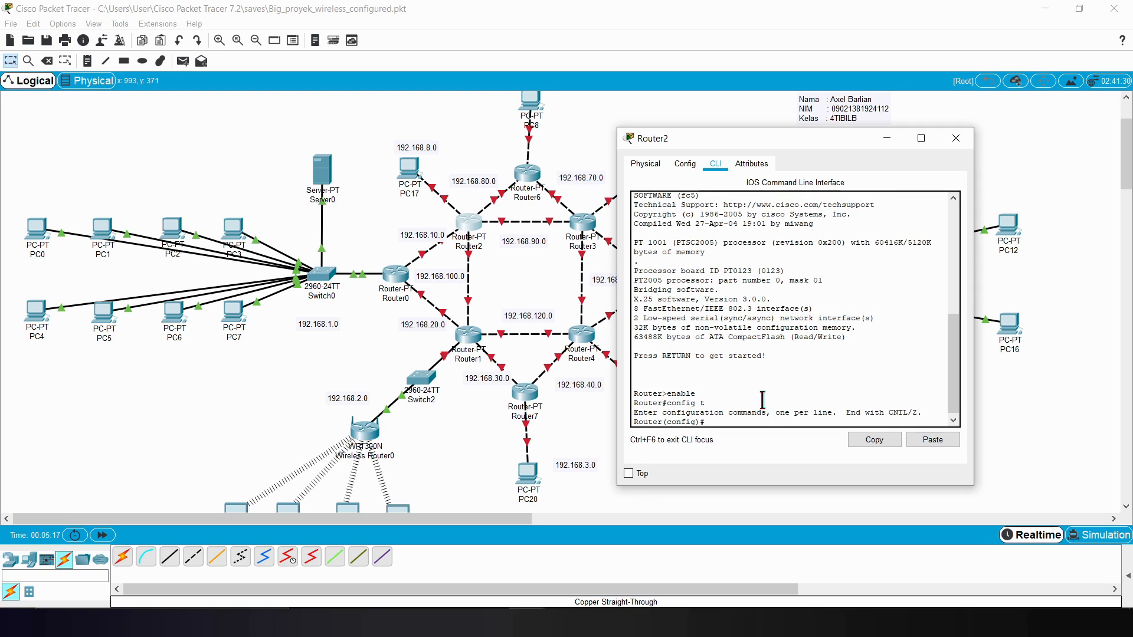
Step: Assign 192.168.8.1 with mask 255.255.255.0 to Router2's Fa8/0 interface towards PC17 and enable it with no sh
click(361, 184)
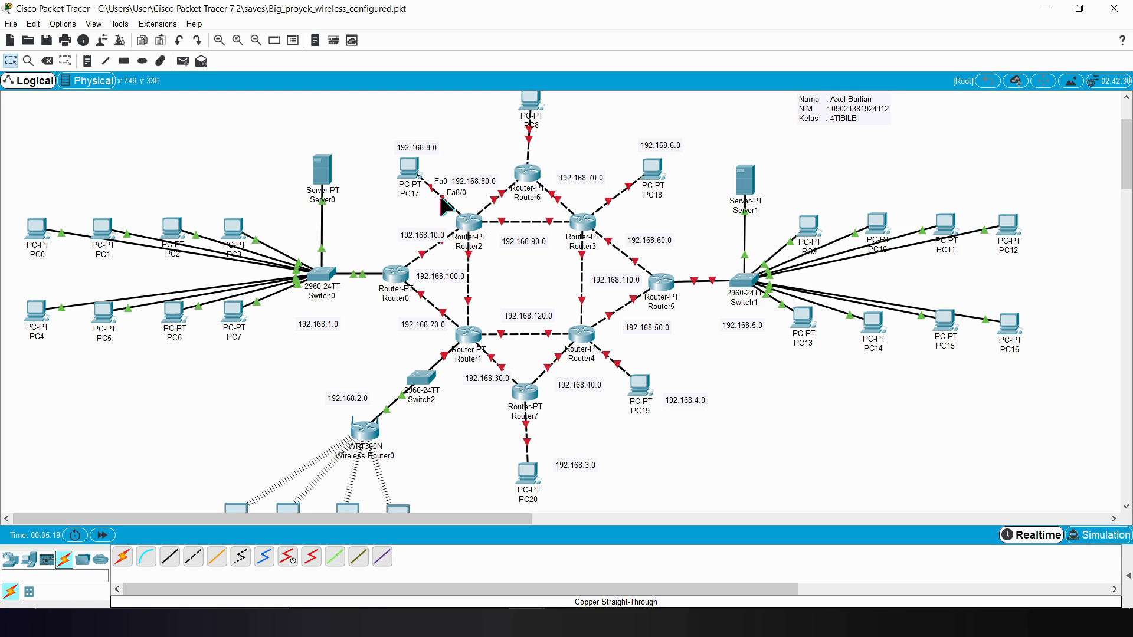
mouse_move(526, 623)
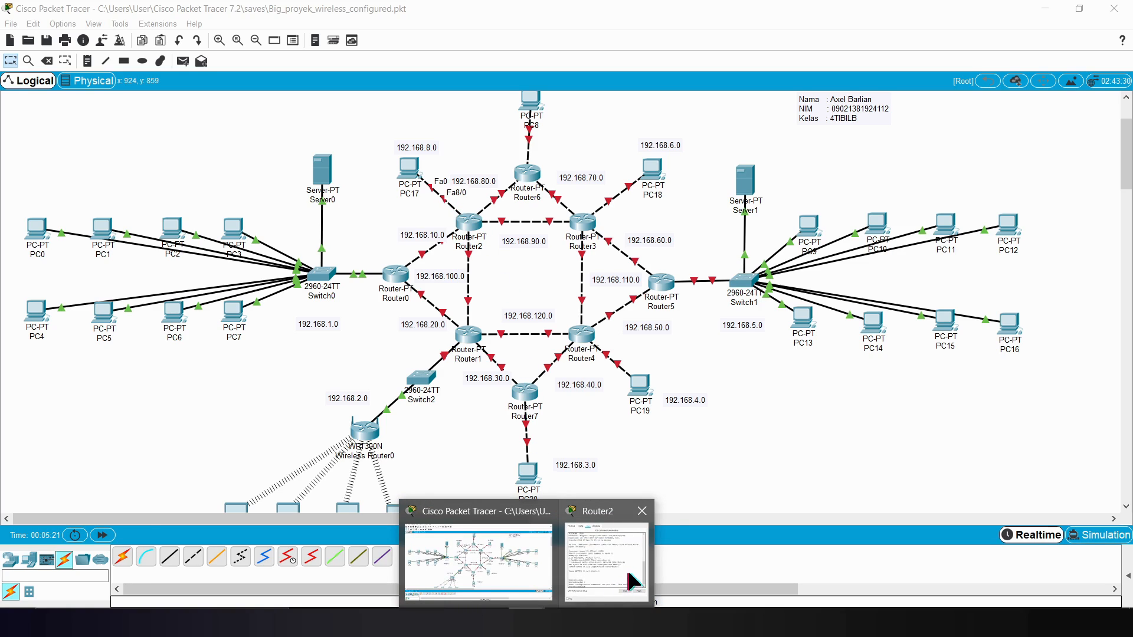
click(625, 567)
text(int Fa8/0)
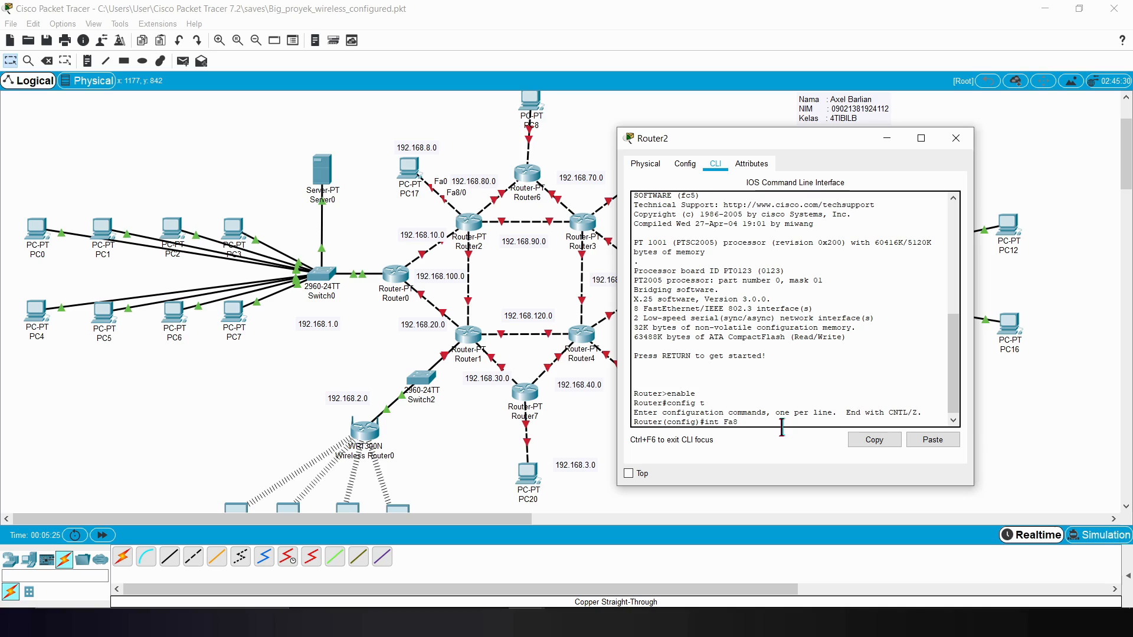
key(Return)
text(ip add 192.168)
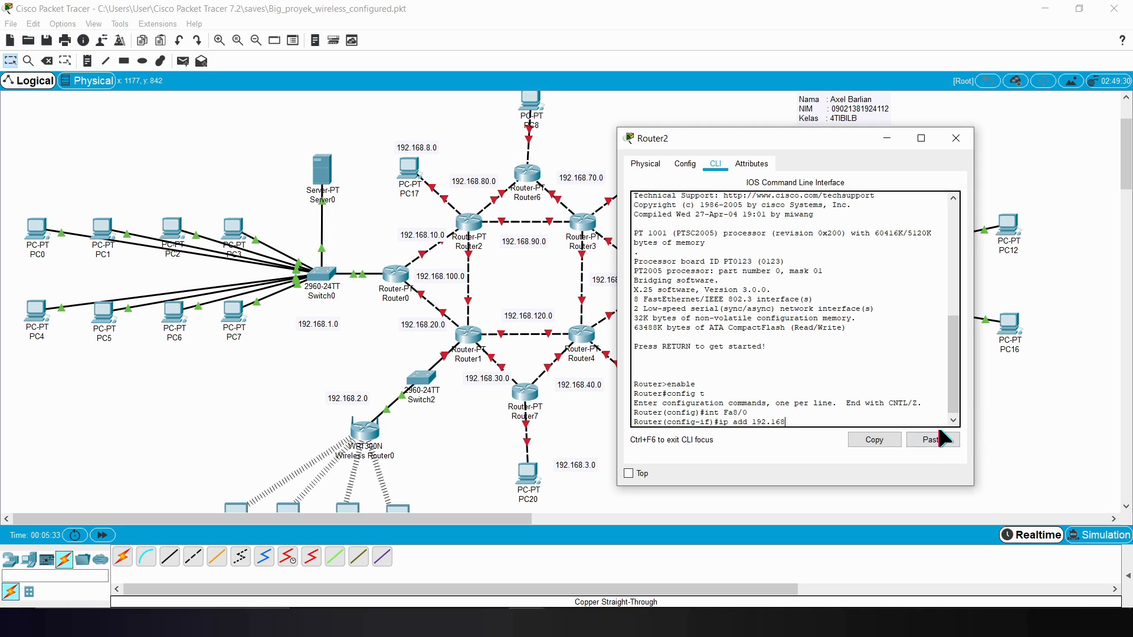
text(.8.2)
text( 255.255.255.)
text(0)
key(Return)
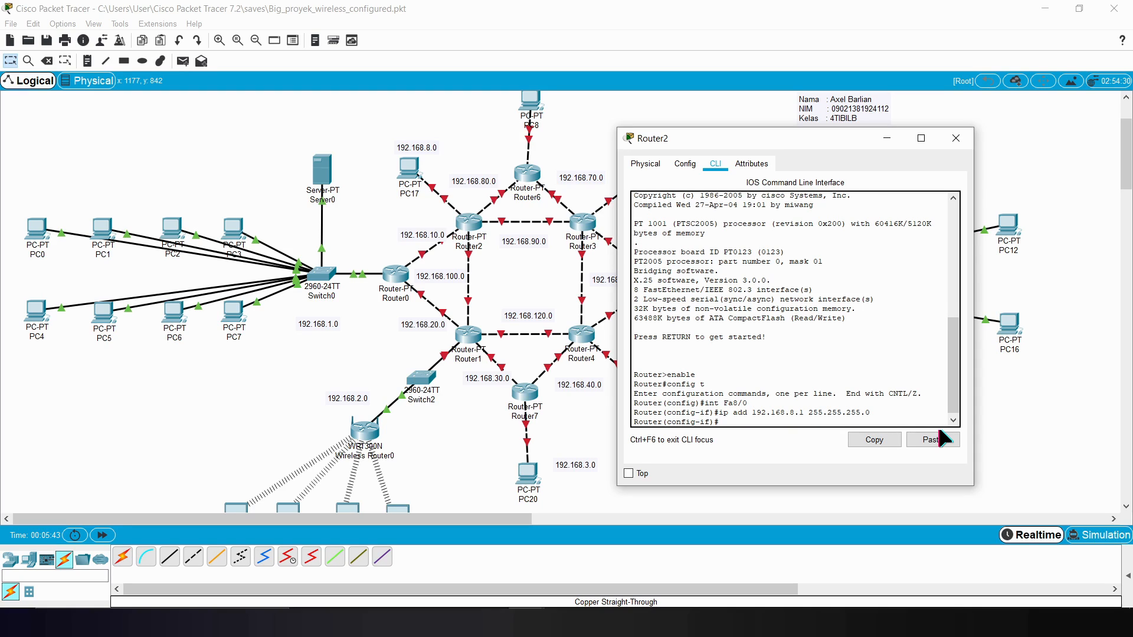
text(no sh)
key(Return)
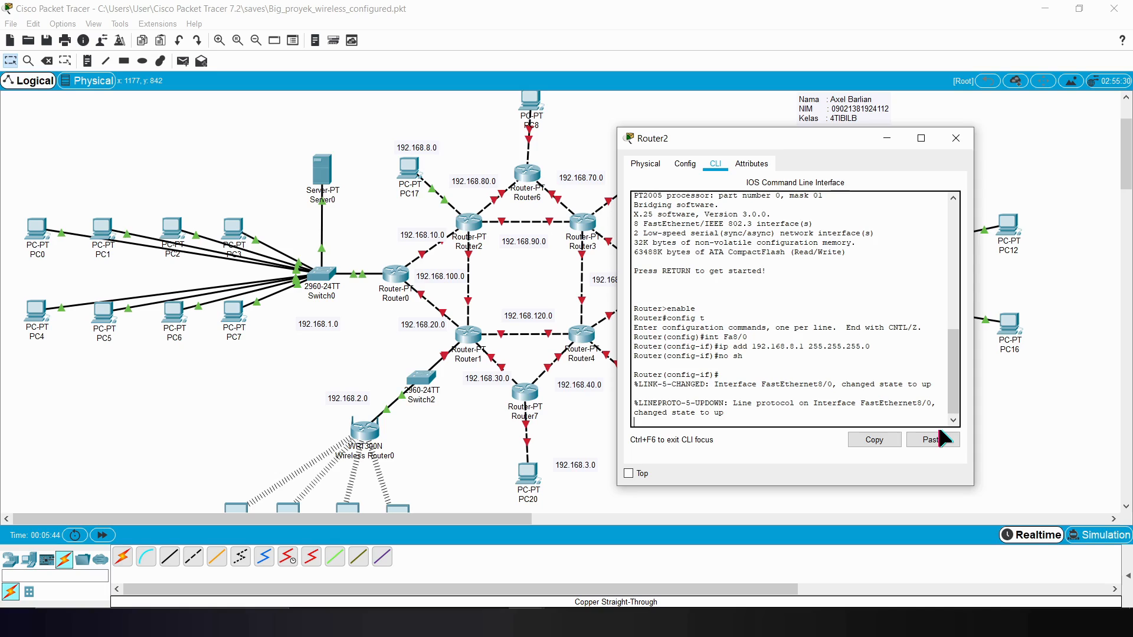
Step: Move the 192.168.10.0 label away from the Router0–Router2 link and enter interface configuration for Router2's Fa0/0
key(Up)
key(Up)
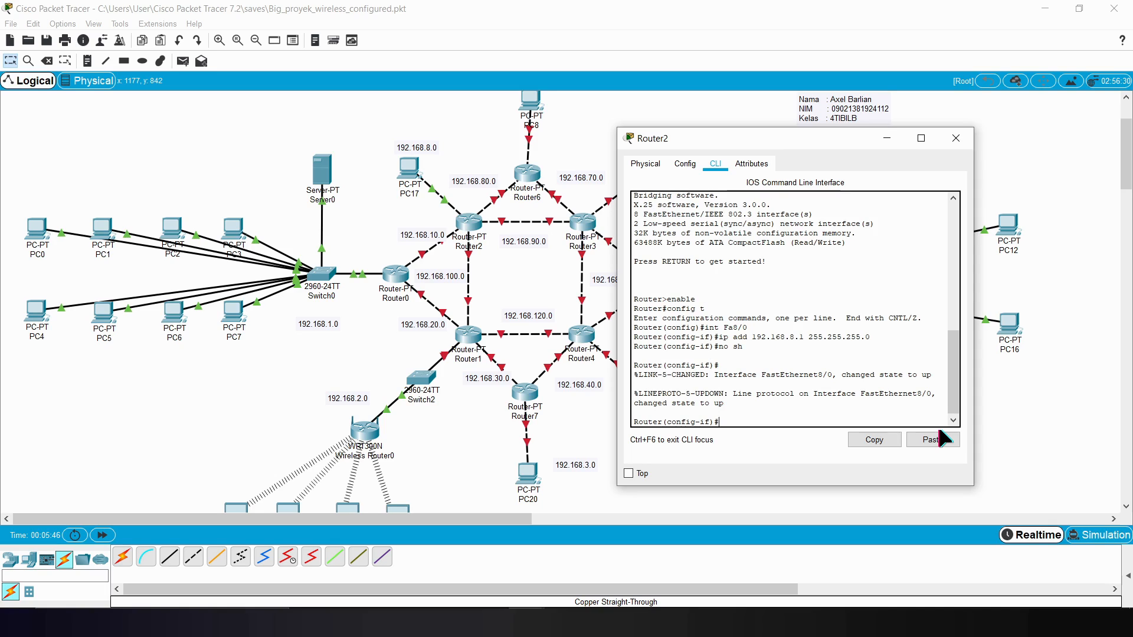
key(Up)
key(Left)
key(Left)
key(BackSpace)
click(282, 347)
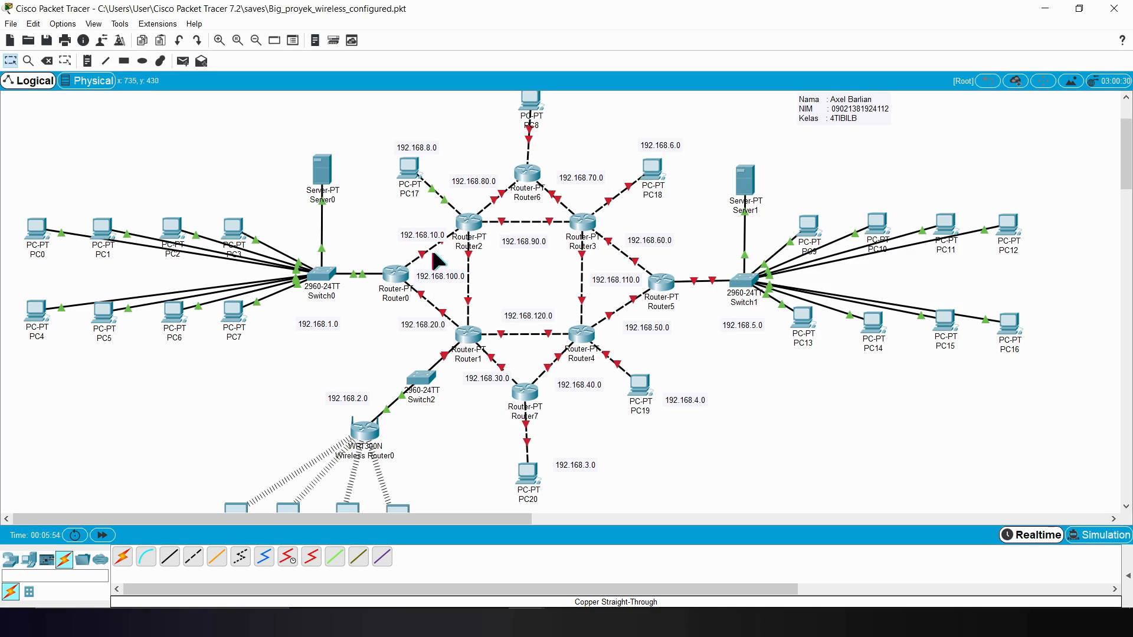
mouse_move(435, 258)
drag(439, 234, 409, 225)
click(530, 622)
click(597, 595)
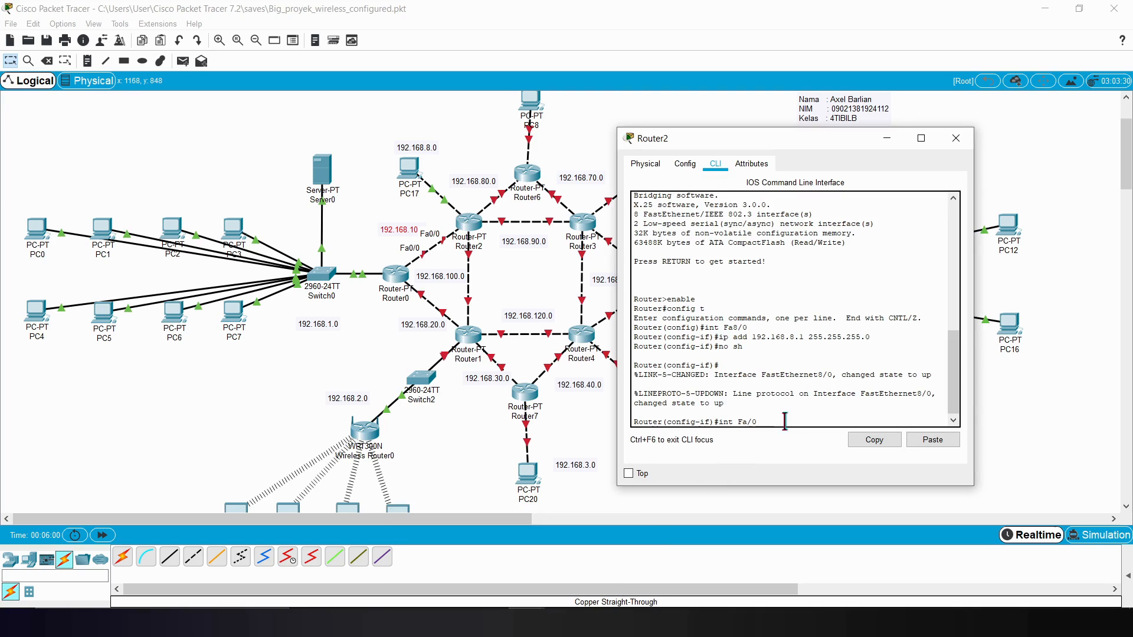
key(Left)
key(Left)
key(Left)
text(0)
key(Return)
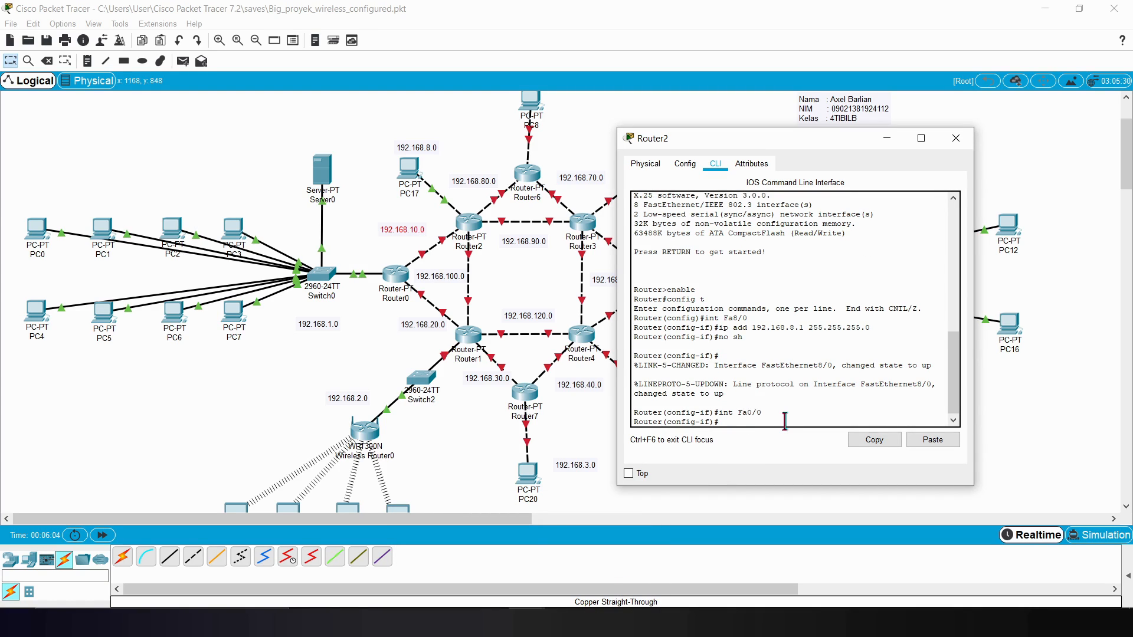
Step: Assign IP address 192.168.10.2 with mask 255.255.255.0 to Router2's Fa0/0 interface
text(ip add 192.168.10.2 2)
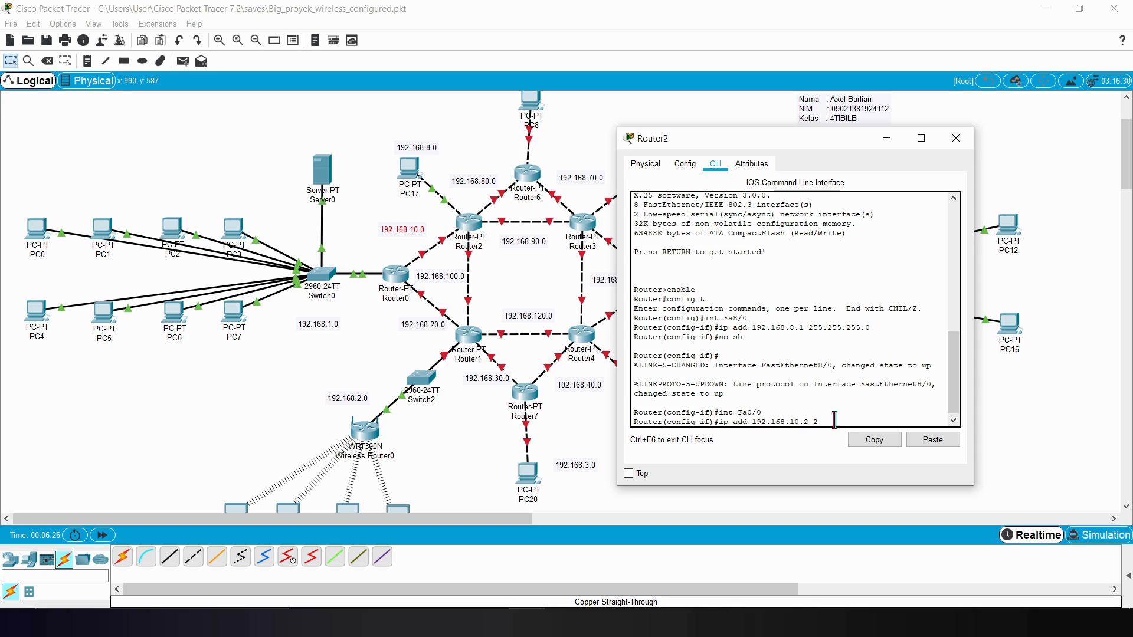
text(55.255.255.0)
key(Return)
Step: Enable Router2's Fa0/0 interface with no sh and exit to global configuration mode
text(no sh)
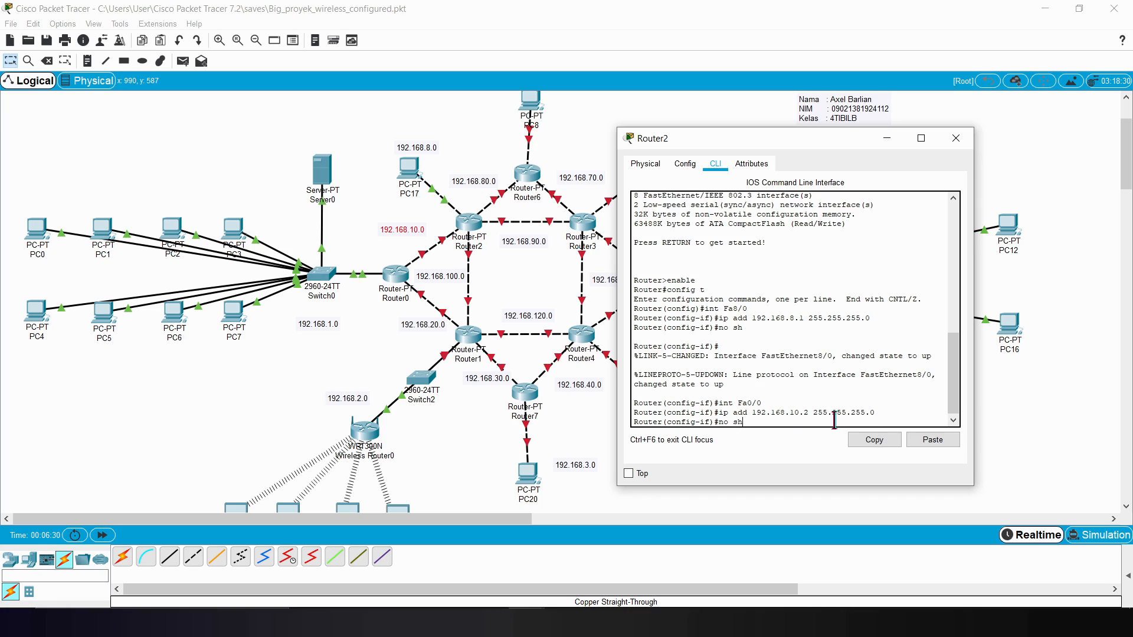
key(Return)
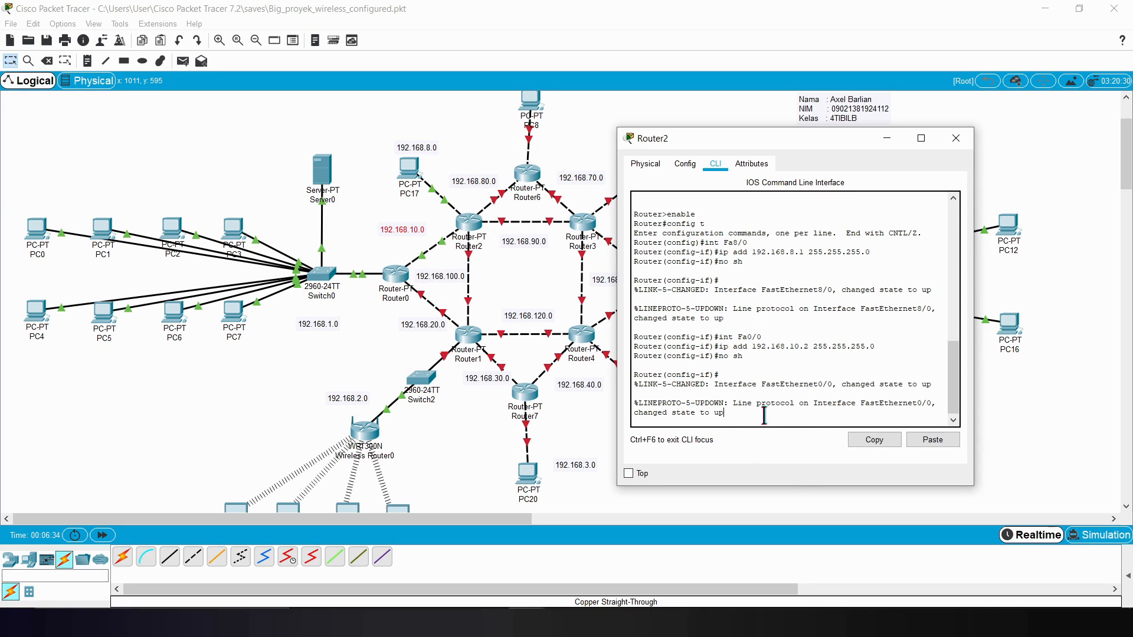
key(Return)
text(e)
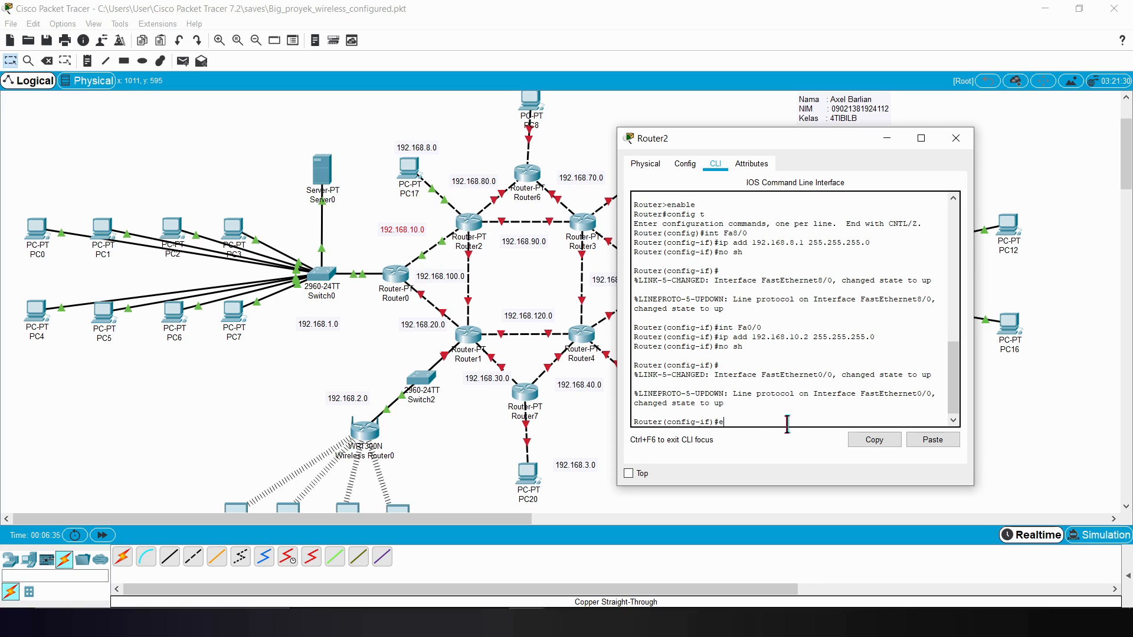
text(xit)
key(Return)
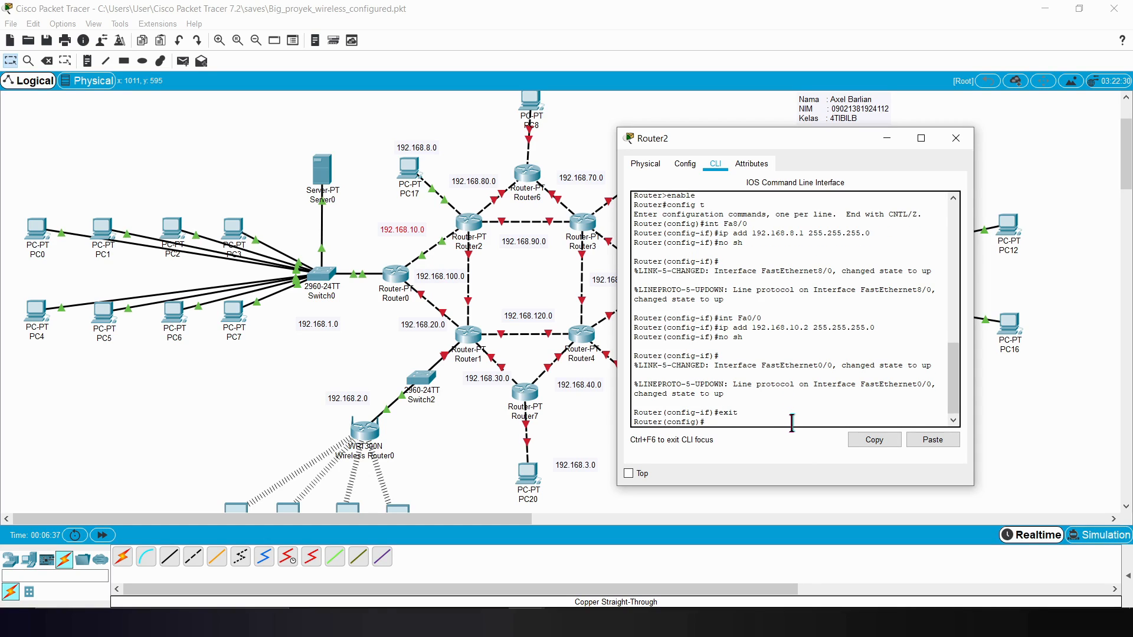
Step: Check which port Router2 uses on its link to Router1 and enter interface configuration for Router2's Fa6/0
drag(698, 147, 724, 129)
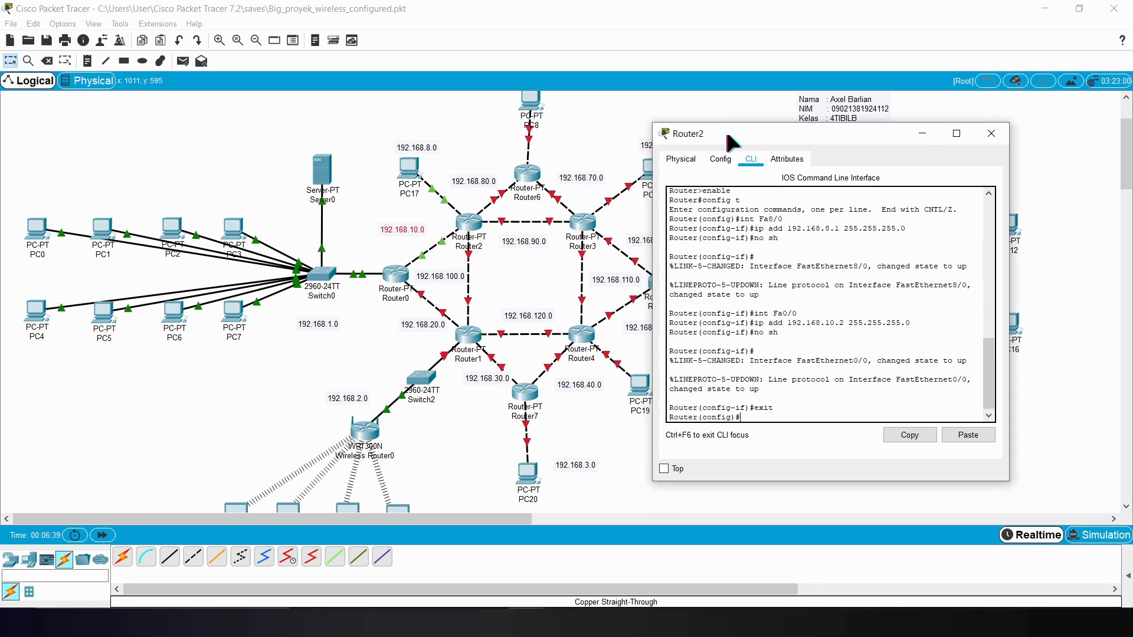
click(483, 272)
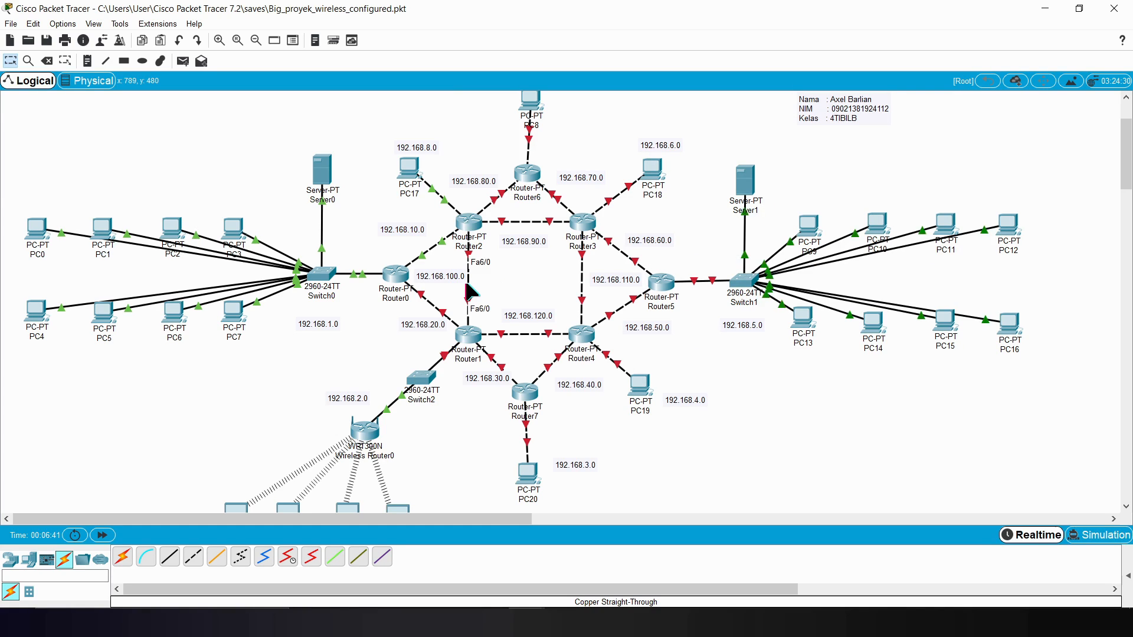
mouse_move(527, 625)
click(612, 581)
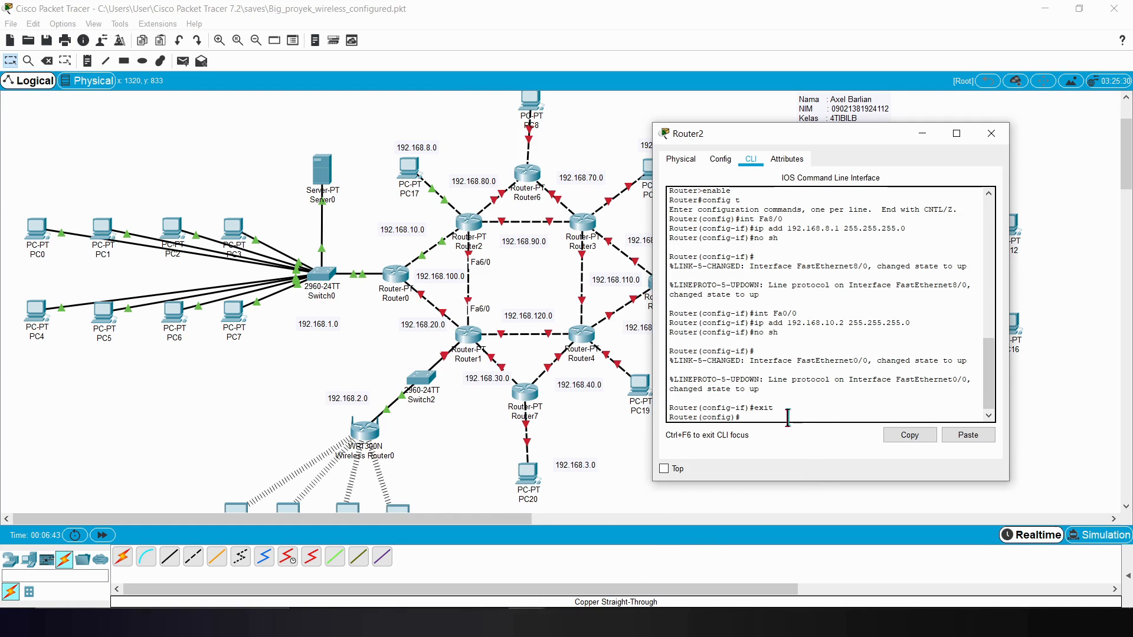
text(int Fa0/0)
key(BackSpace)
key(BackSpace)
key(BackSpace)
text(6/0)
key(Return)
Step: Assign IP address 192.168.100.2 with mask 255.255.255.0 to Router2's Fa6/0 interface
text(ip add)
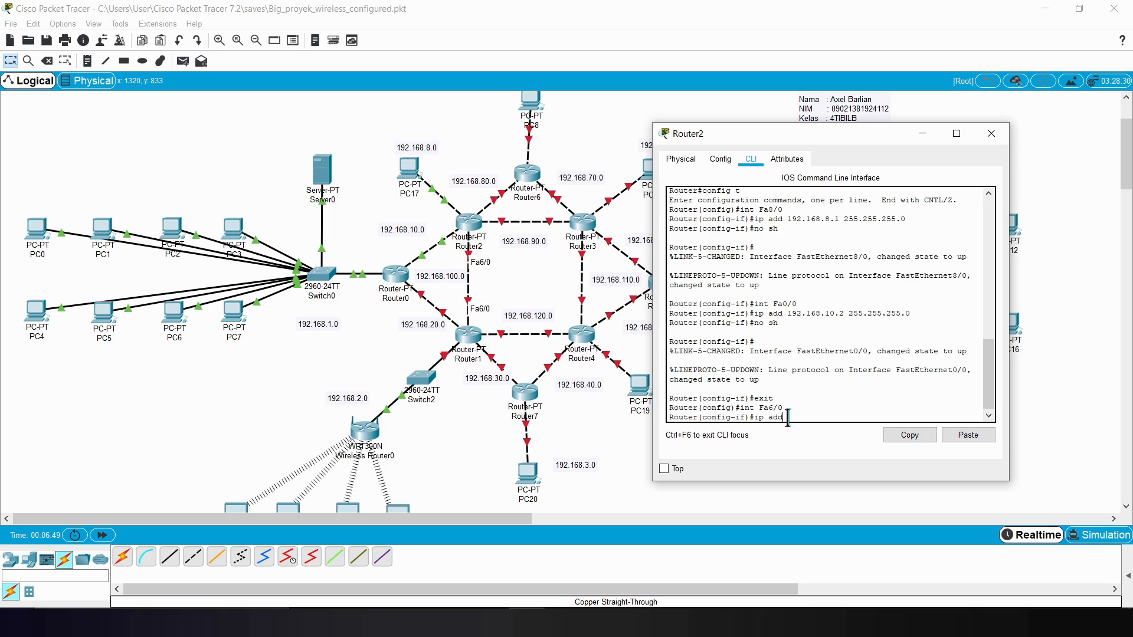
text( 192.168.100.2)
text(.)
key(BackSpace)
text(255.255.255.0)
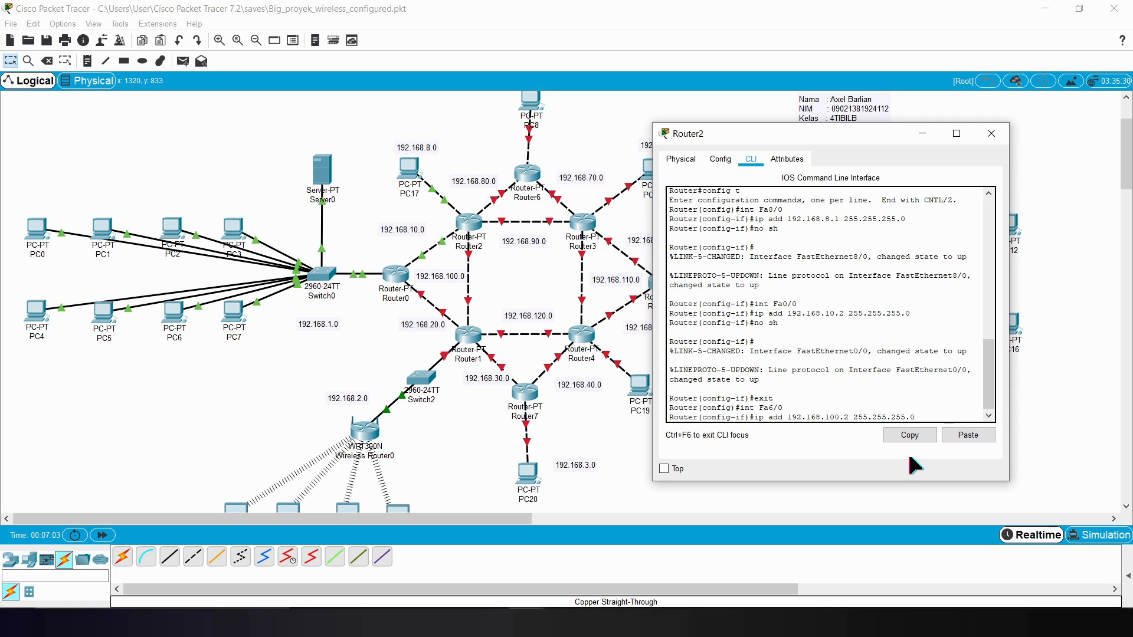
key(Return)
Step: Enable Router2's Fa6/0 interface with no sh and exit to global configuration mode
text(no sh)
key(Return)
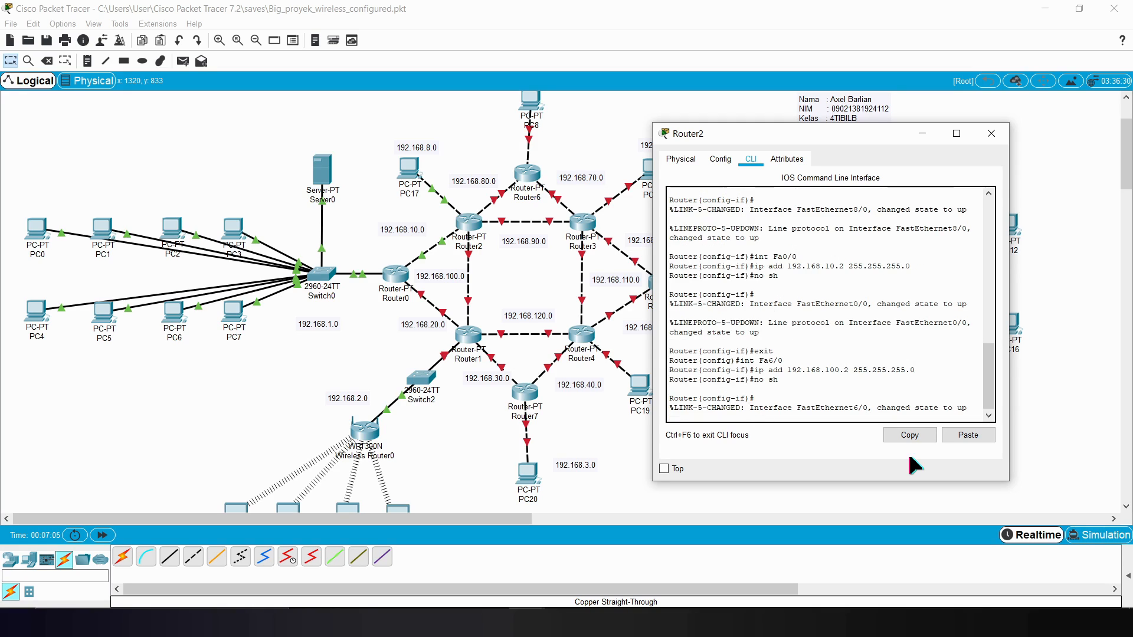
key(Return)
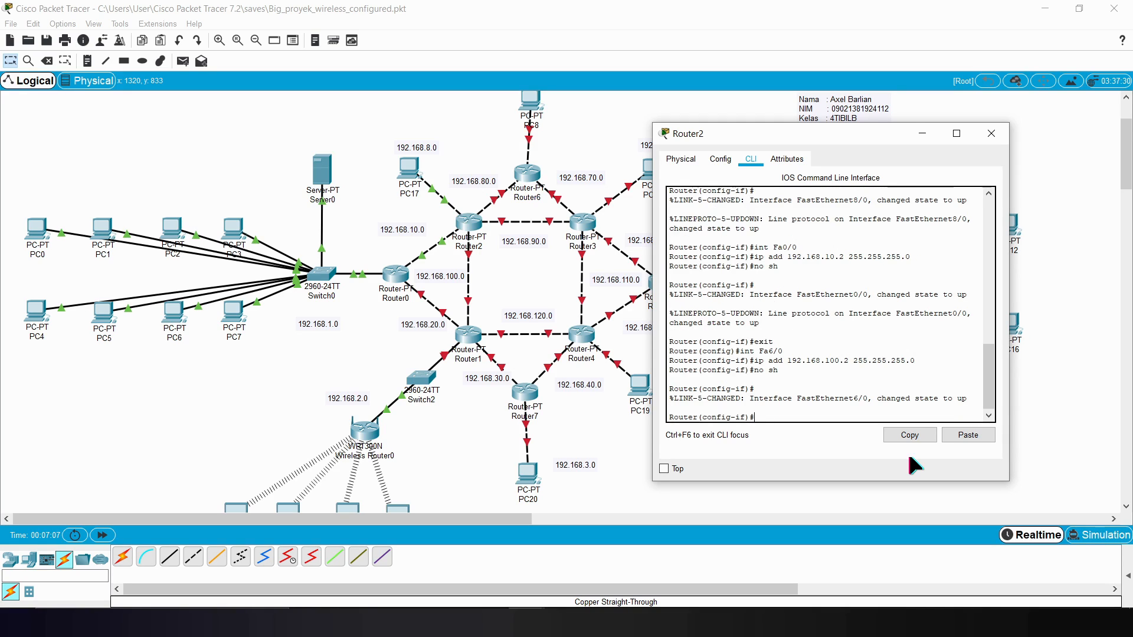
text(eit)
key(Return)
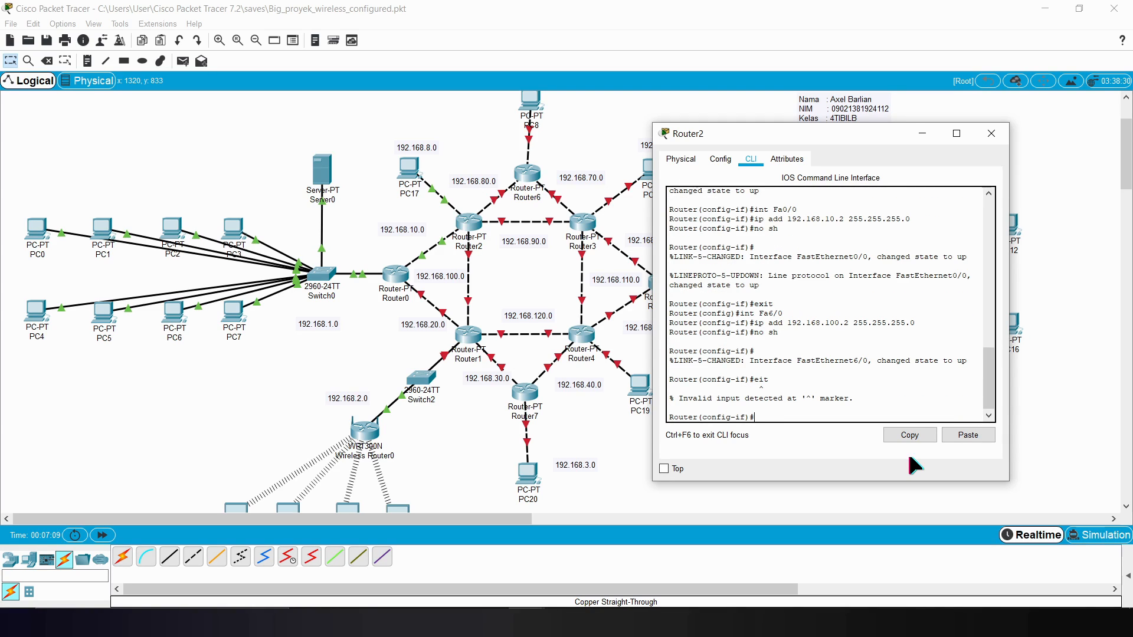
text(e)
text(xit)
key(Return)
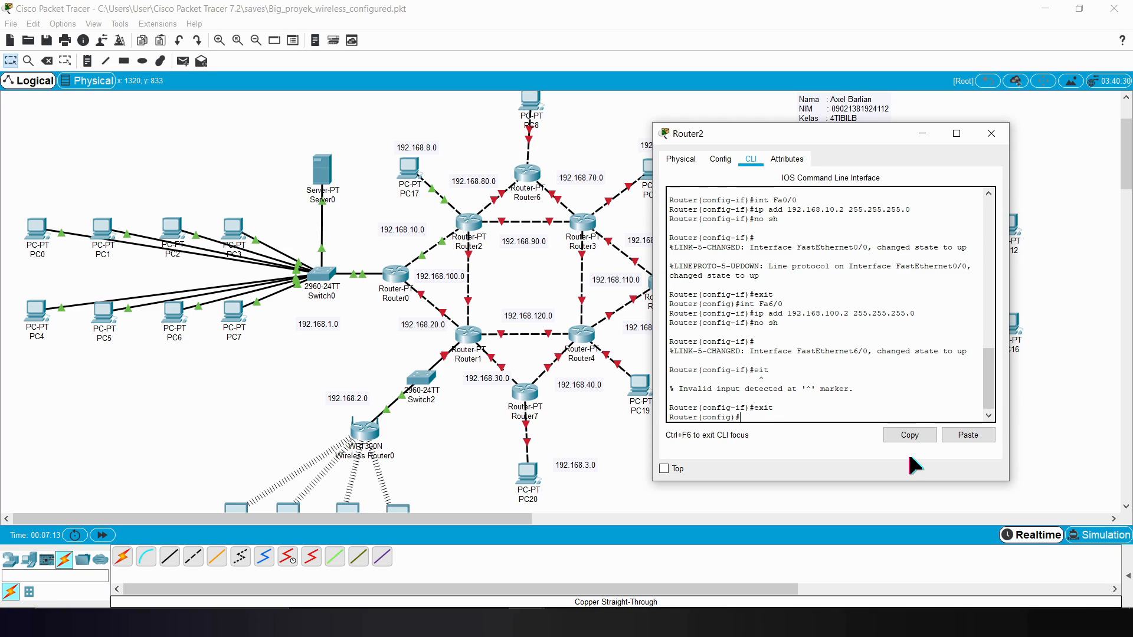
Step: Check Router2's port on the link to Router3 and enter interface configuration for Router2's Fa7/0
text(eit)
key(Up)
key(Up)
key(Up)
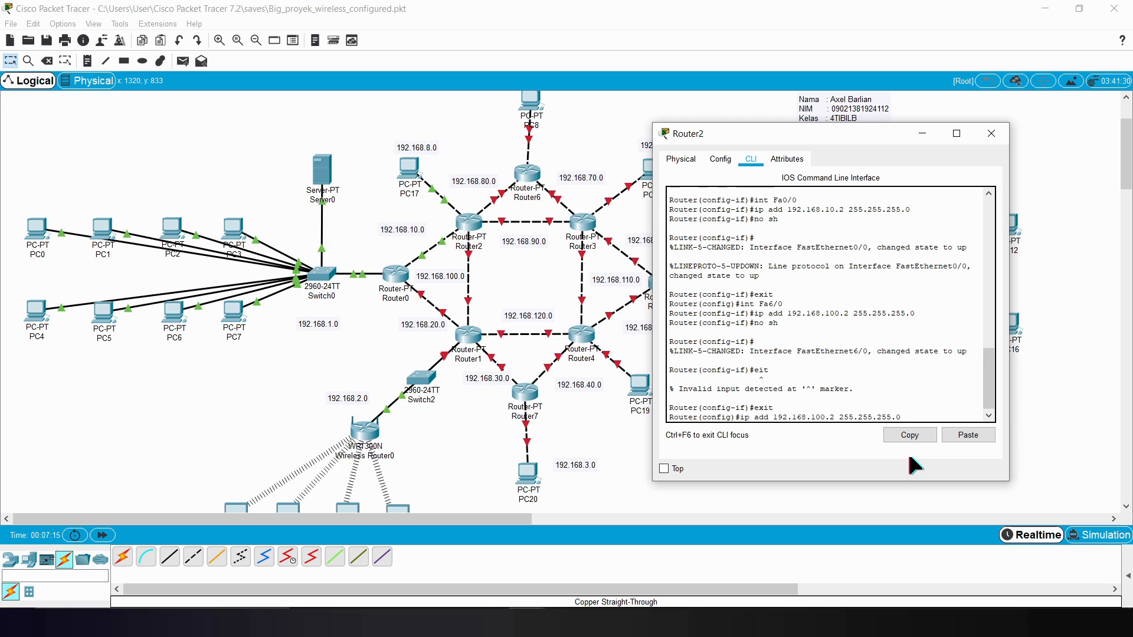
key(Left)
key(Left)
key(BackSpace)
click(517, 278)
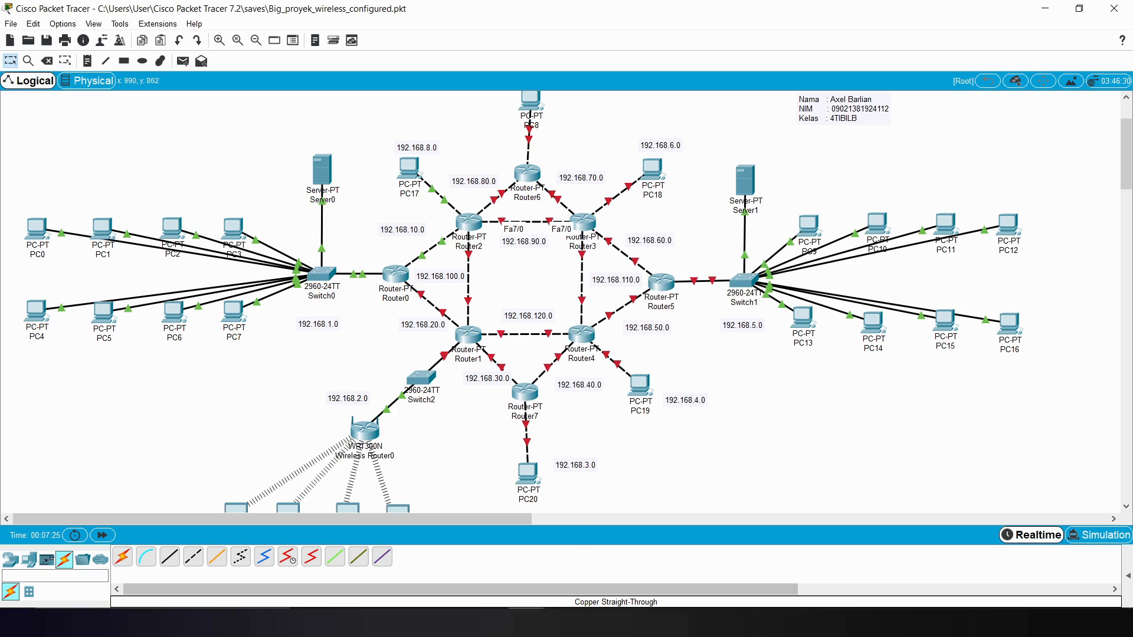
click(624, 587)
text(7/0)
key(Right)
key(Return)
Step: Assign IP address 192.168.90.2 with mask 255.255.255.0 to Router2's Fa7/0 interface
text(ip)
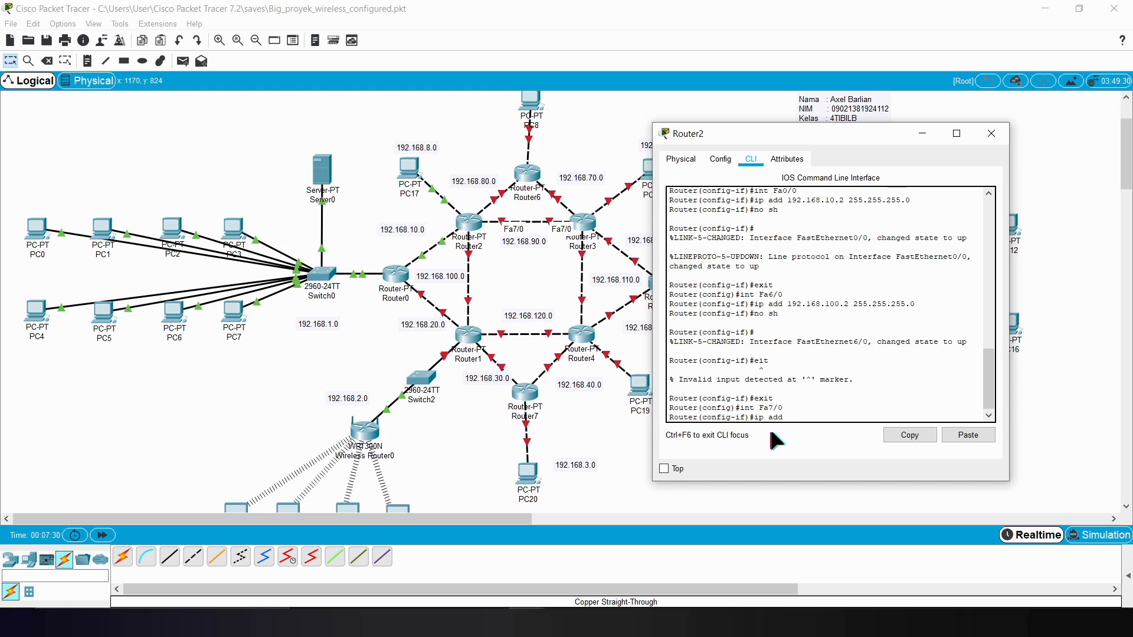
text( add 192.168.90.2 255.255.255.0)
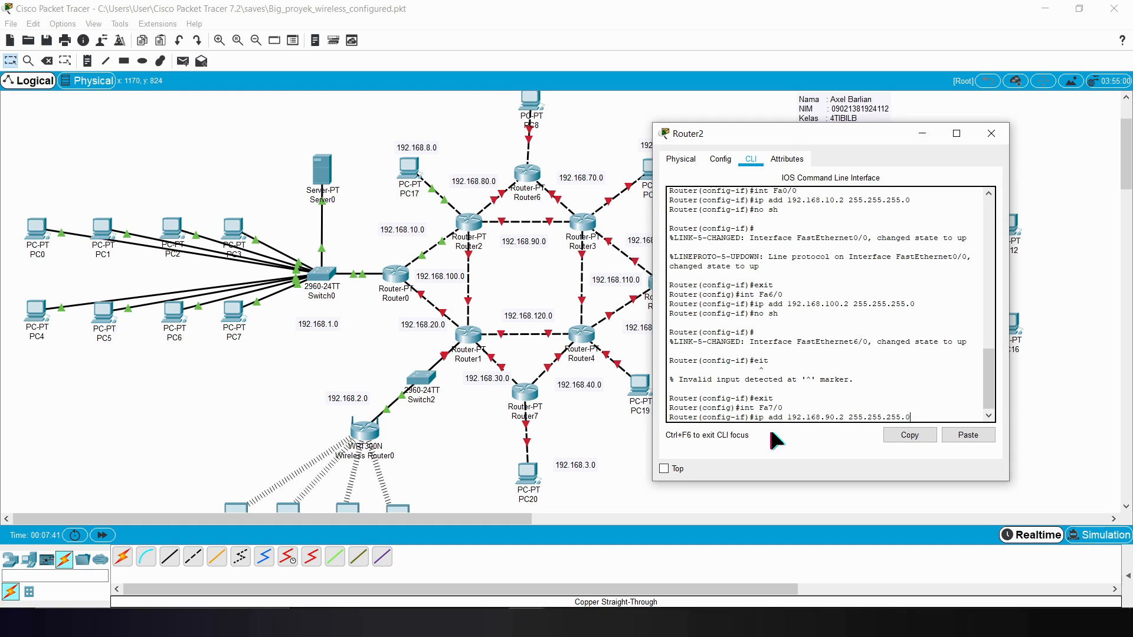
key(Return)
Step: Enable Router2's Fa7/0 interface with no sh and exit to global configuration mode
text(no sh)
key(Return)
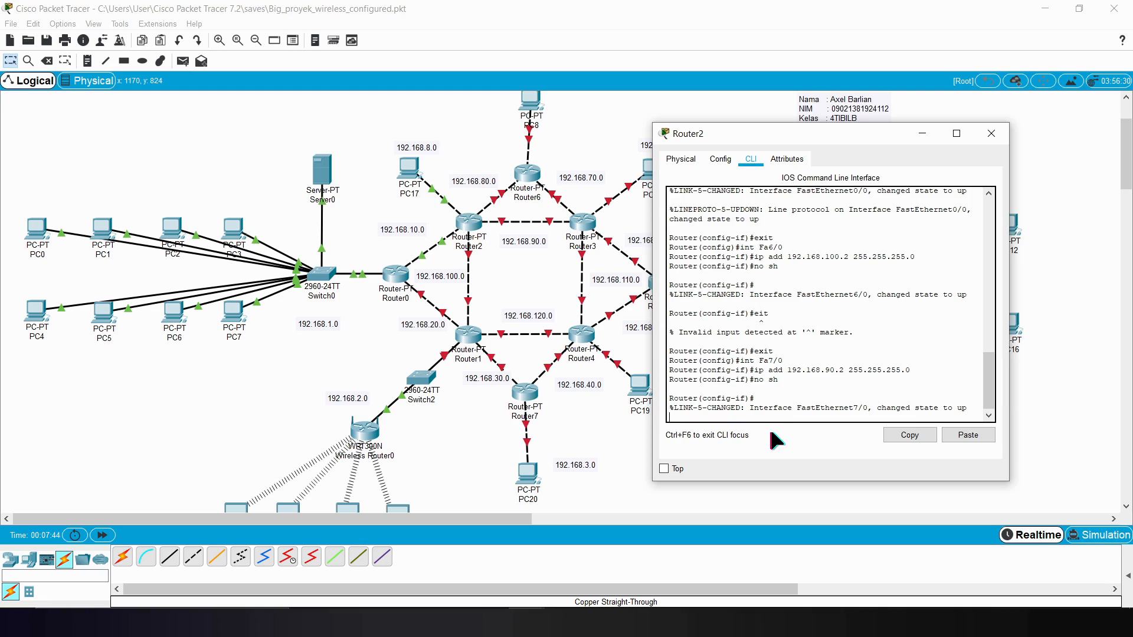
text(ip add)
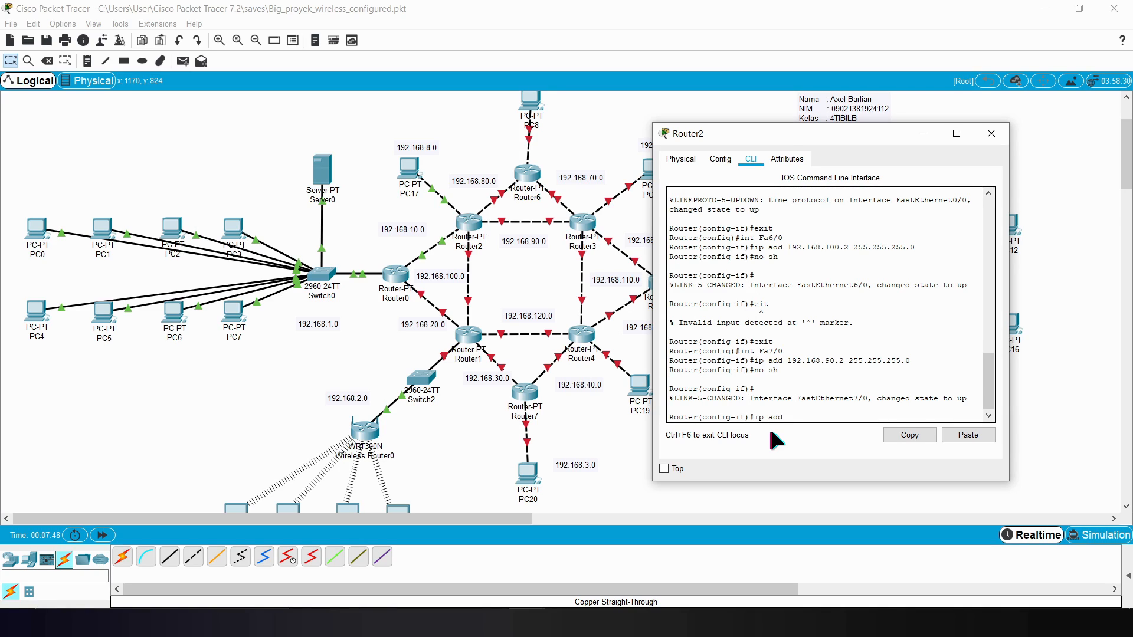
key(BackSpace)
key(BackSpace)
text(exit)
key(Return)
Step: Replace the Router2–Router6 link with a copper cross-over cable from Router2's FastEthernet1/0 to Router6's Fa0/0, then return to Router2's CLI
text(int)
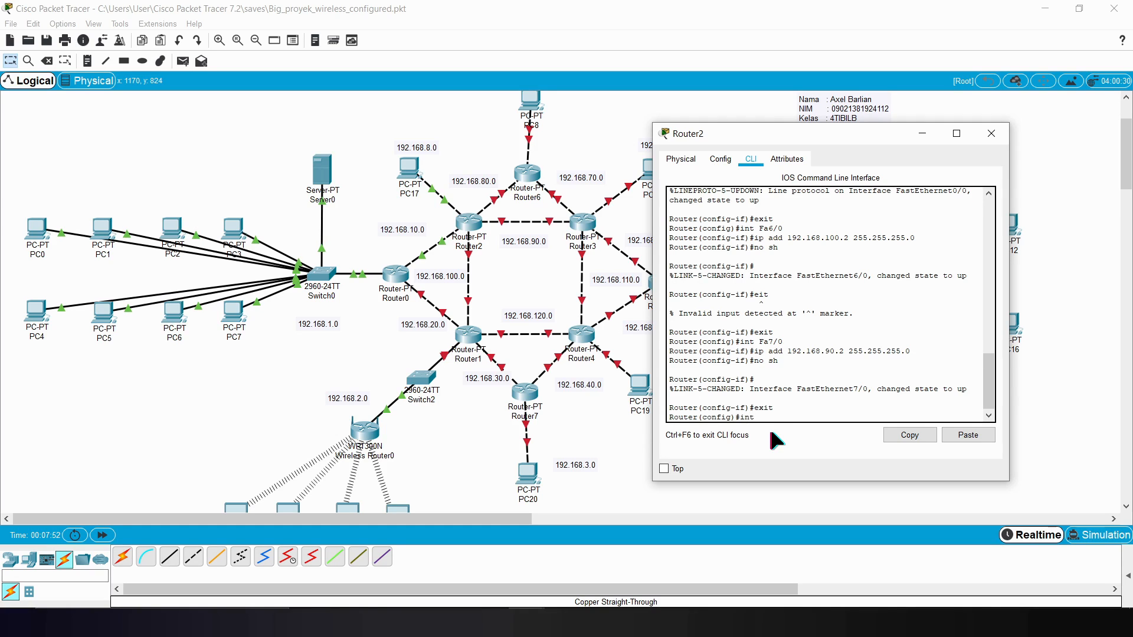
text( Fa)
click(319, 112)
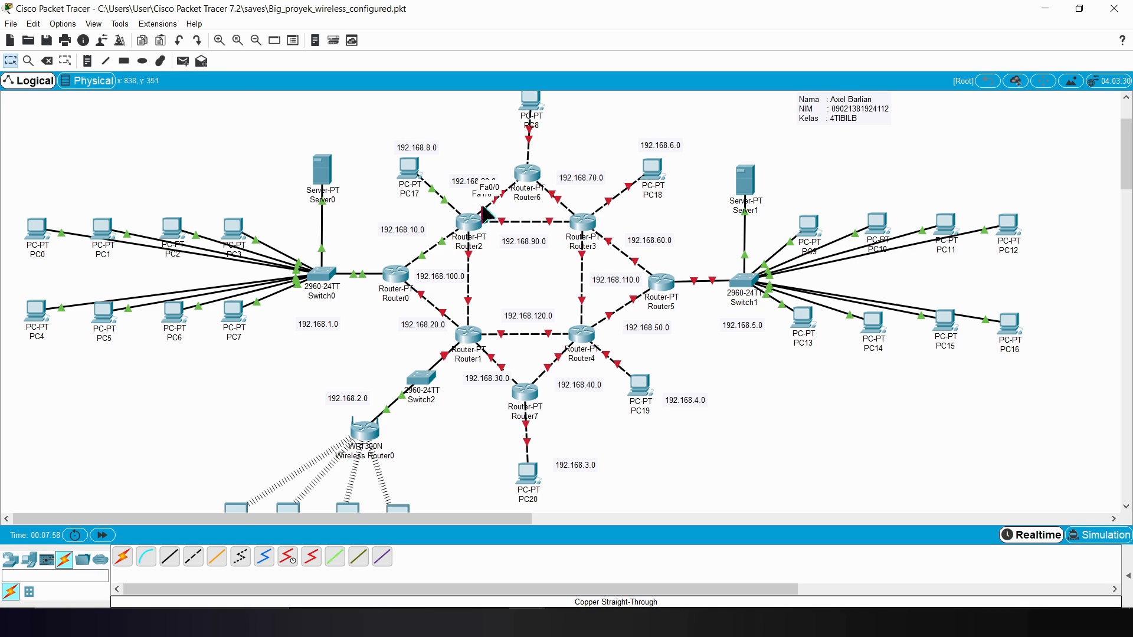
click(48, 60)
click(193, 557)
click(469, 227)
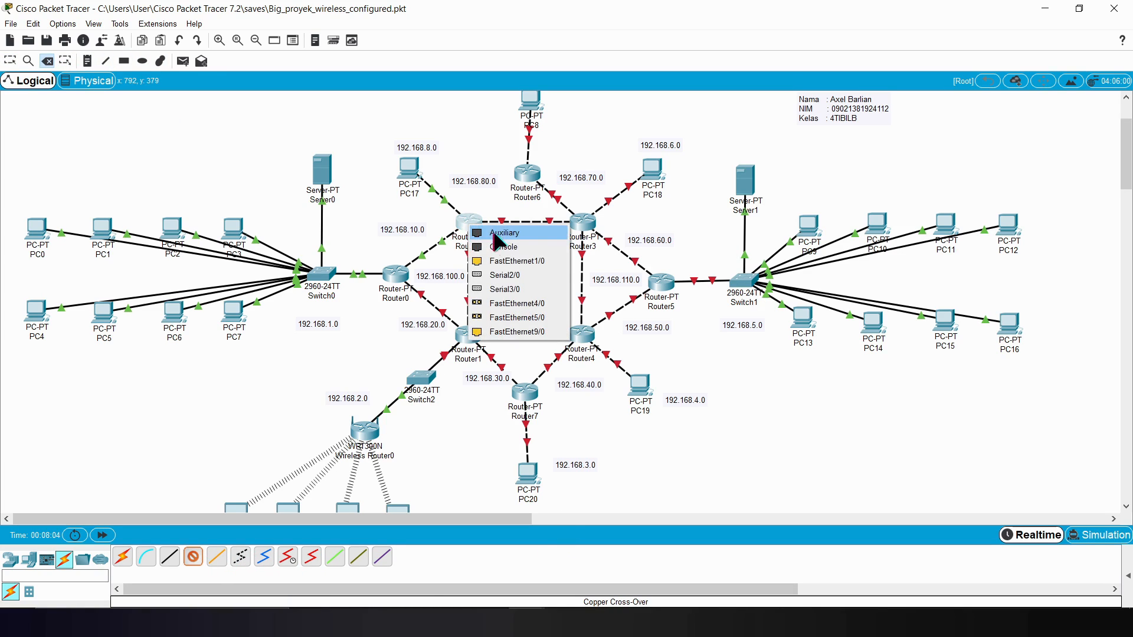
click(517, 261)
click(571, 222)
click(558, 222)
mouse_move(531, 623)
click(612, 575)
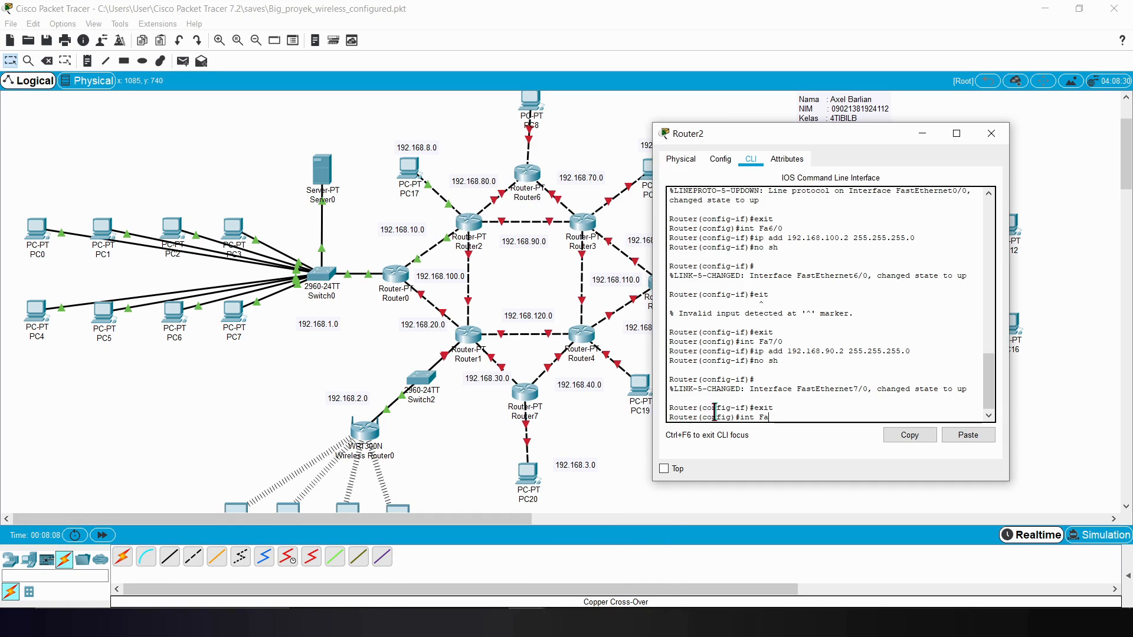
Step: Enter interface configuration for Router2's Fa1/0 and assign it IP address 192.168.80.2 with mask 255.255.255.0
text(1/0)
key(Return)
text(ip add 192.168.)
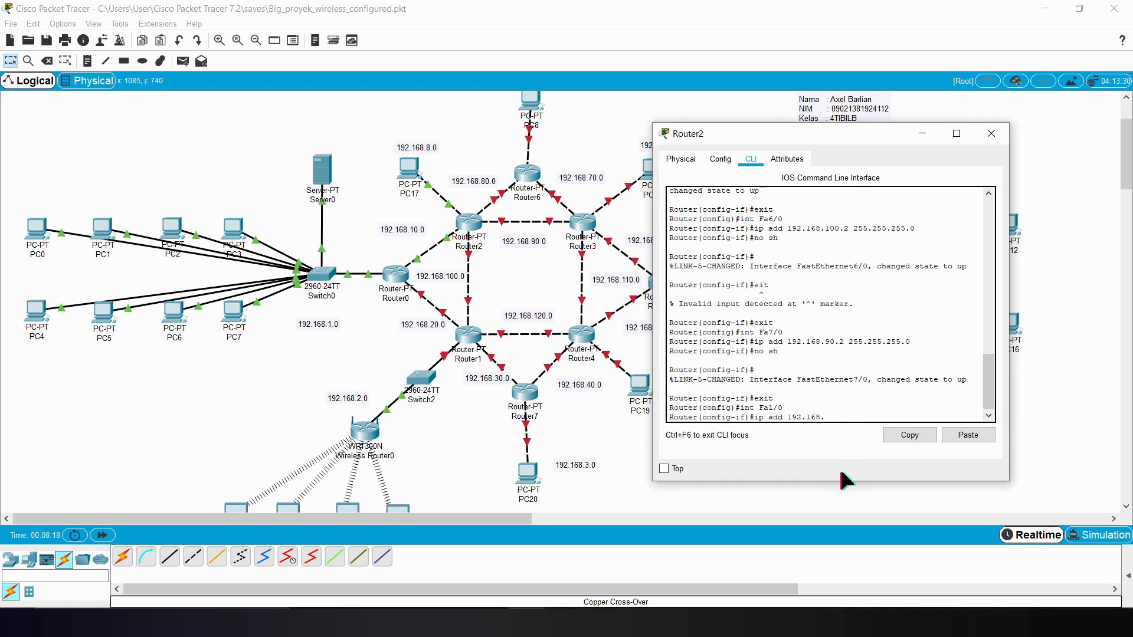
key(BackSpace)
text(.80.1)
key(BackSpace)
text(2 2)
text(55.255.255.)
text(0)
key(Return)
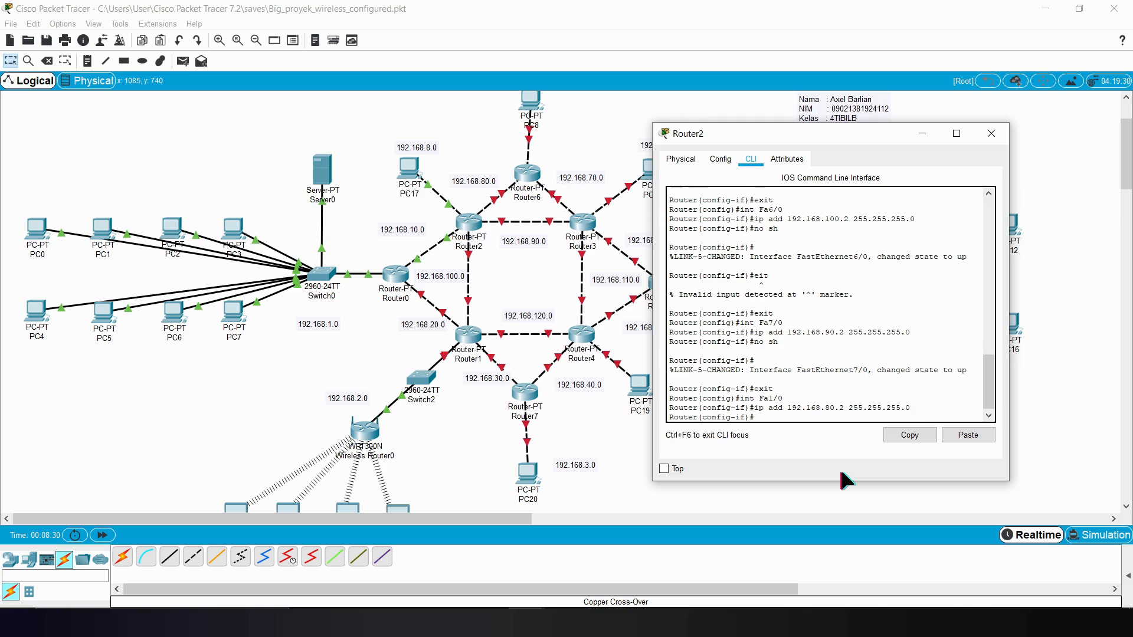
Step: Enable Router2's Fa1/0 interface with no sh and exit to global configuration mode
text(no sh)
key(Return)
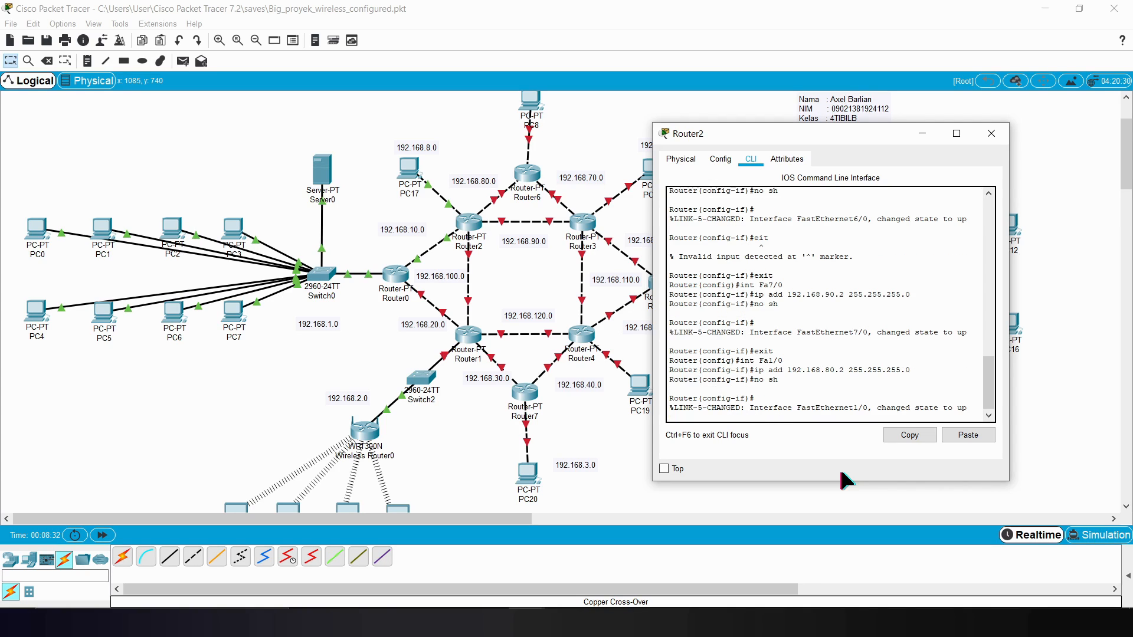
text(exit)
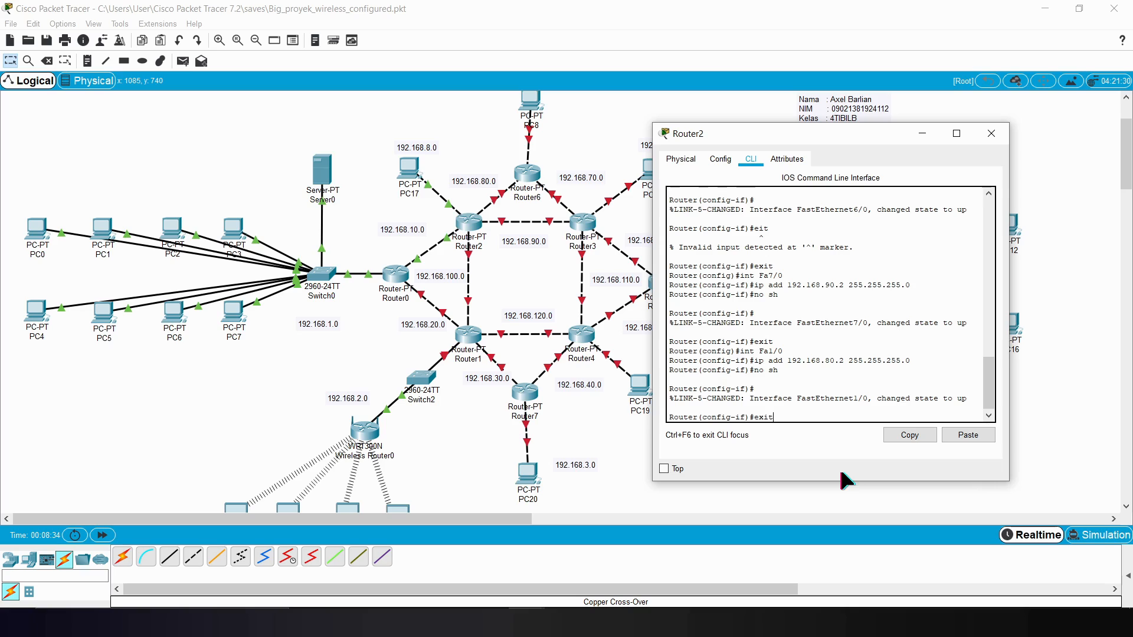
key(Return)
Step: Start RIP routing configuration on Router2 with router rip and set it to version 2
text(nfig)#n)
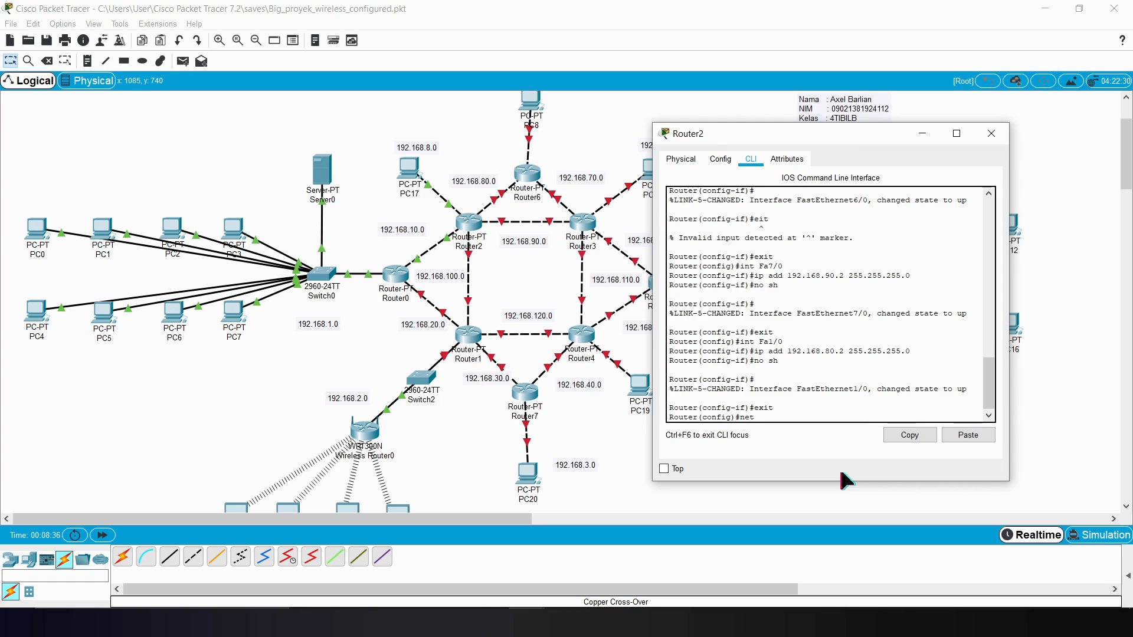
key(BackSpace)
text(router rip)
key(Return)
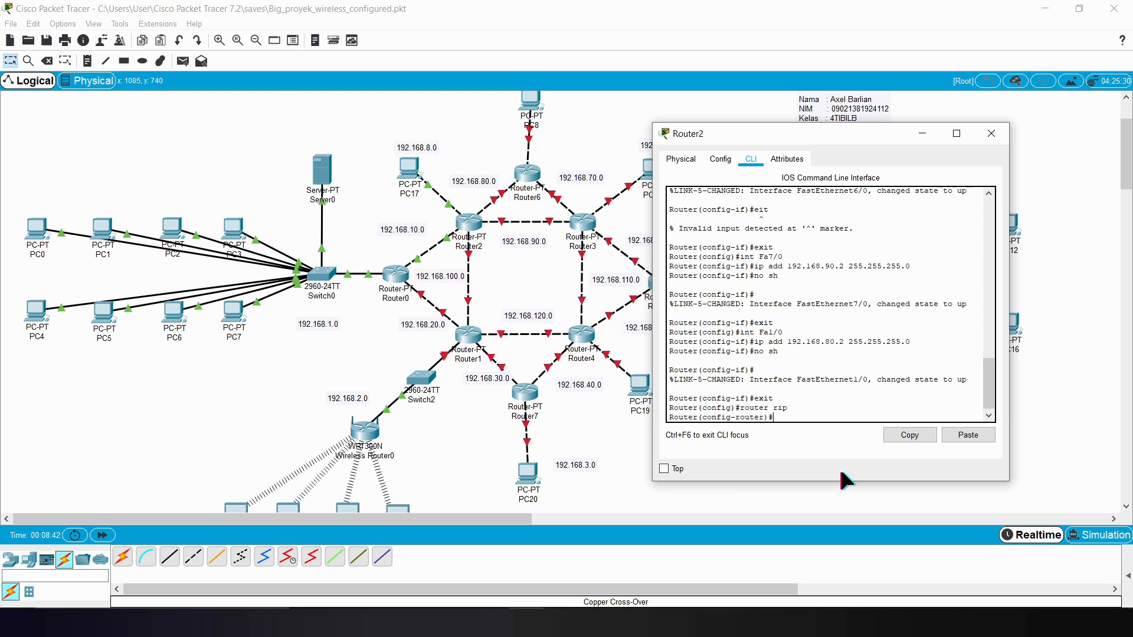
text(version 2)
key(Return)
Step: Advertise network 192.168.8.0 in Router2's RIP configuration
key(Up)
key(Up)
key(Up)
key(Up)
key(Up)
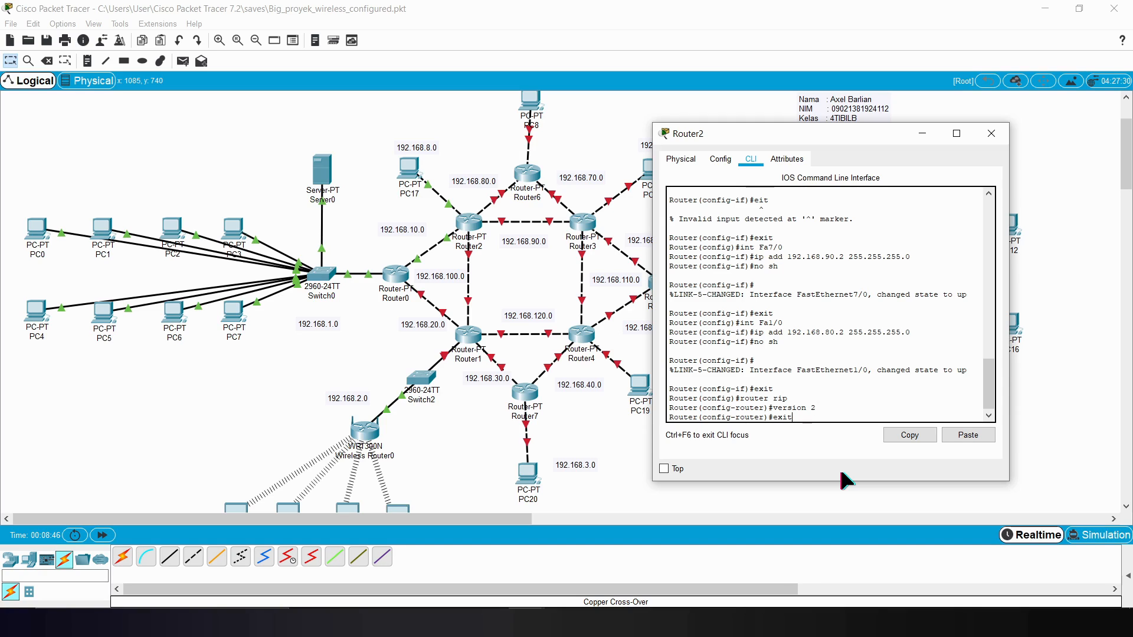
key(Down)
key(Down)
key(Down)
key(Down)
key(BackSpace)
key(BackSpace)
key(BackSpace)
key(BackSpace)
key(BackSpace)
key(BackSpace)
key(BackSpace)
key(BackSpace)
key(BackSpace)
text(network)
text(92.168.8.0)
key(Return)
Step: Add networks 192.168.80.0 and 192.168.90.0 to Router2's RIP configuration
key(Up)
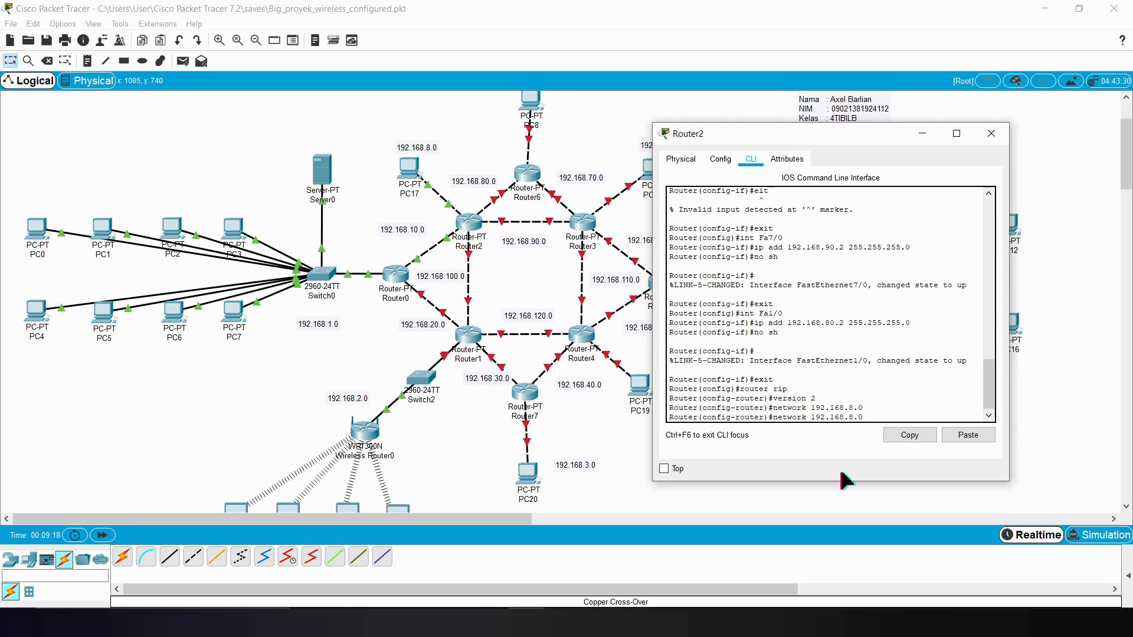
text(0)
key(Return)
key(Up)
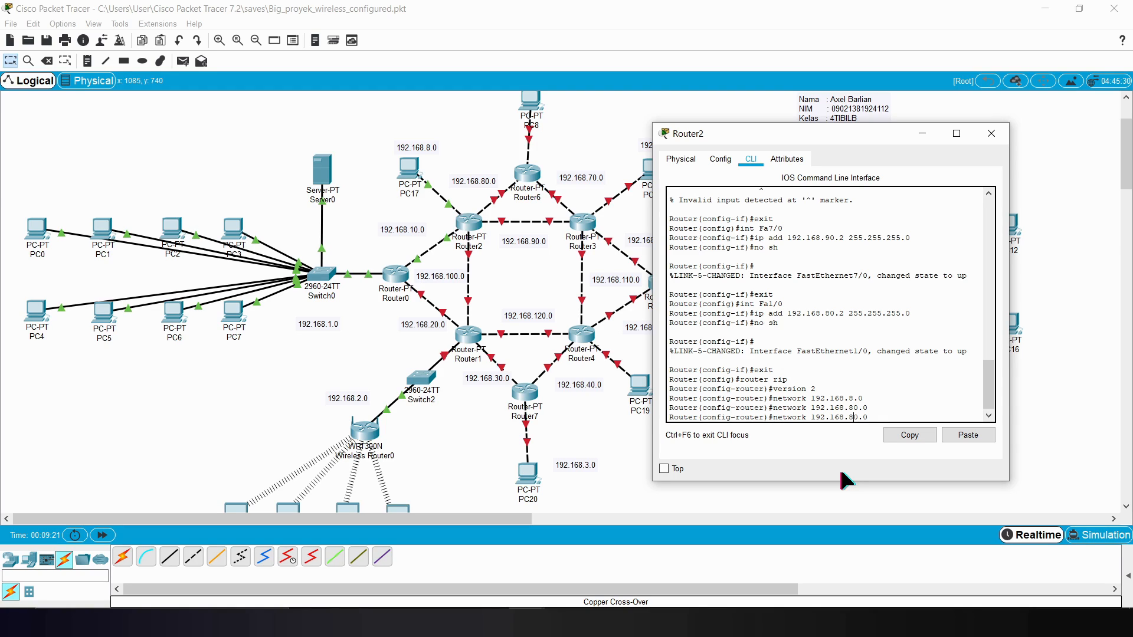
key(BackSpace)
text(9)
key(Return)
Step: Add networks 192.168.100.0 and 192.168.10.0 to Router2's RIP configuration, exit RIP mode and close Router2's window
key(Up)
key(BackSpace)
text(1)
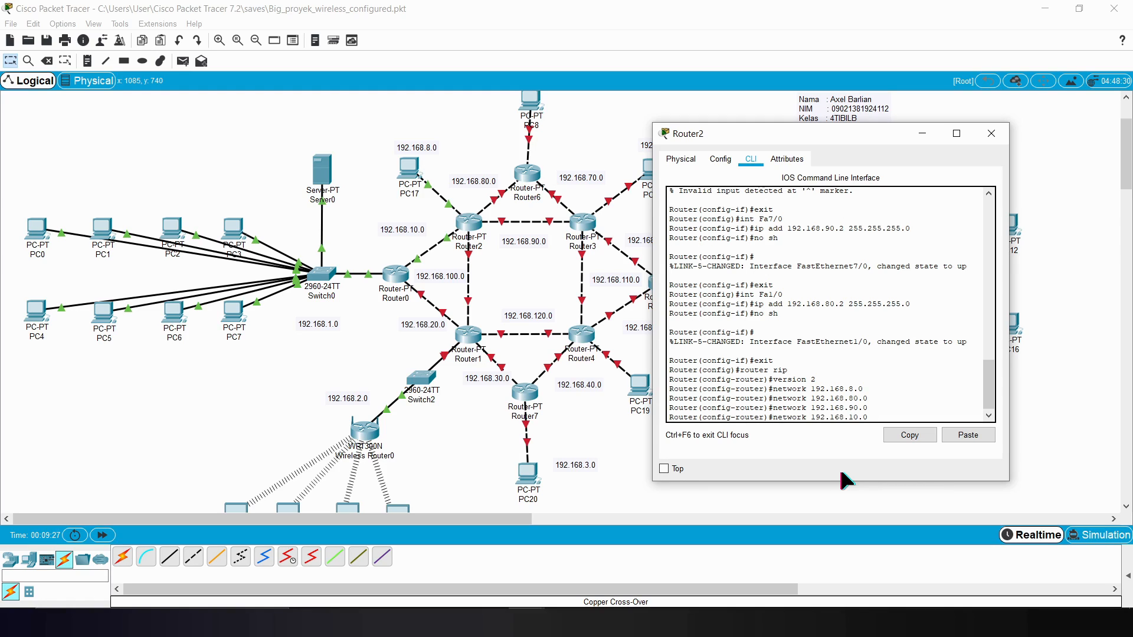
text(0)
key(Return)
key(Up)
key(BackSpace)
key(Return)
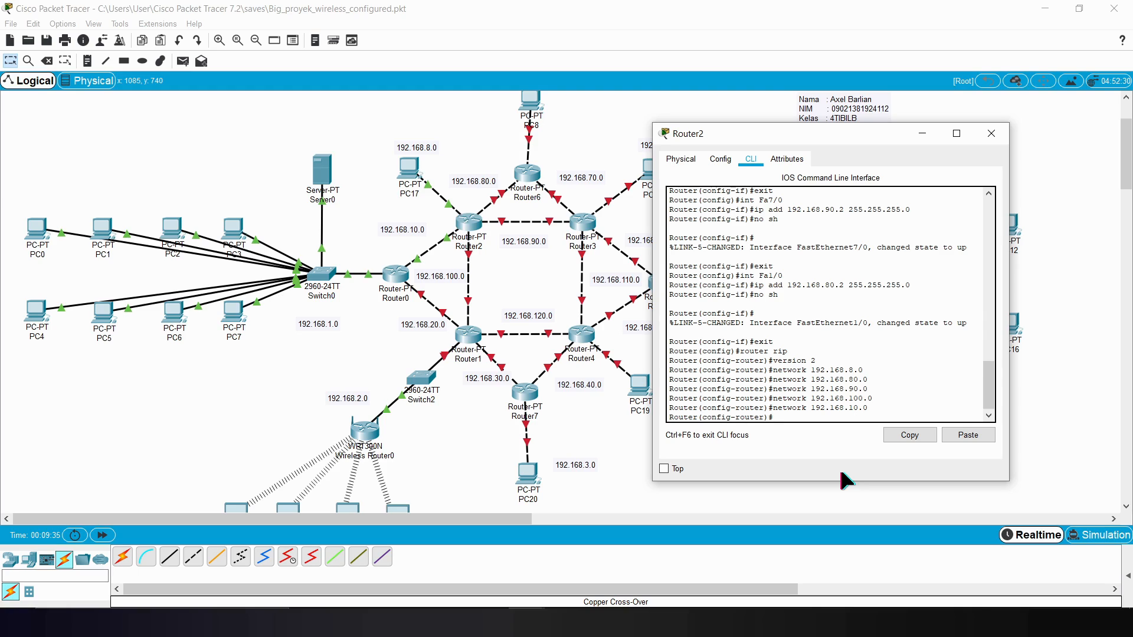
text(exit)
key(Return)
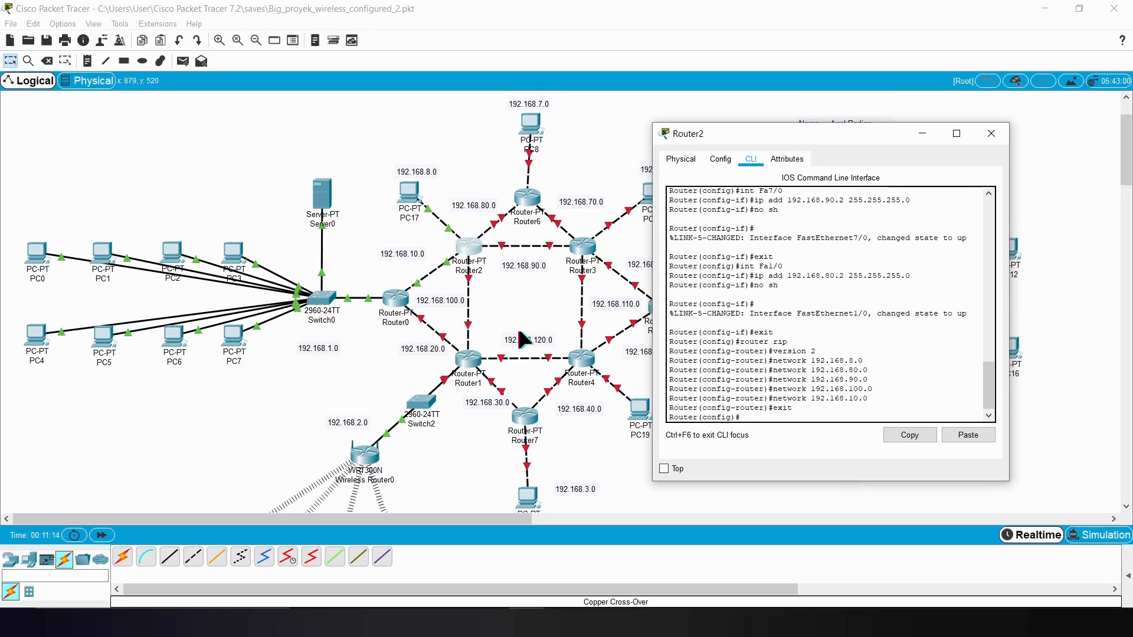
click(991, 133)
Step: Open Router6's CLI beside the topology and enter global configuration mode with enable and config t
click(526, 196)
click(491, 148)
drag(621, 131, 959, 137)
key(Return)
text(enable)
key(Return)
text(cong)
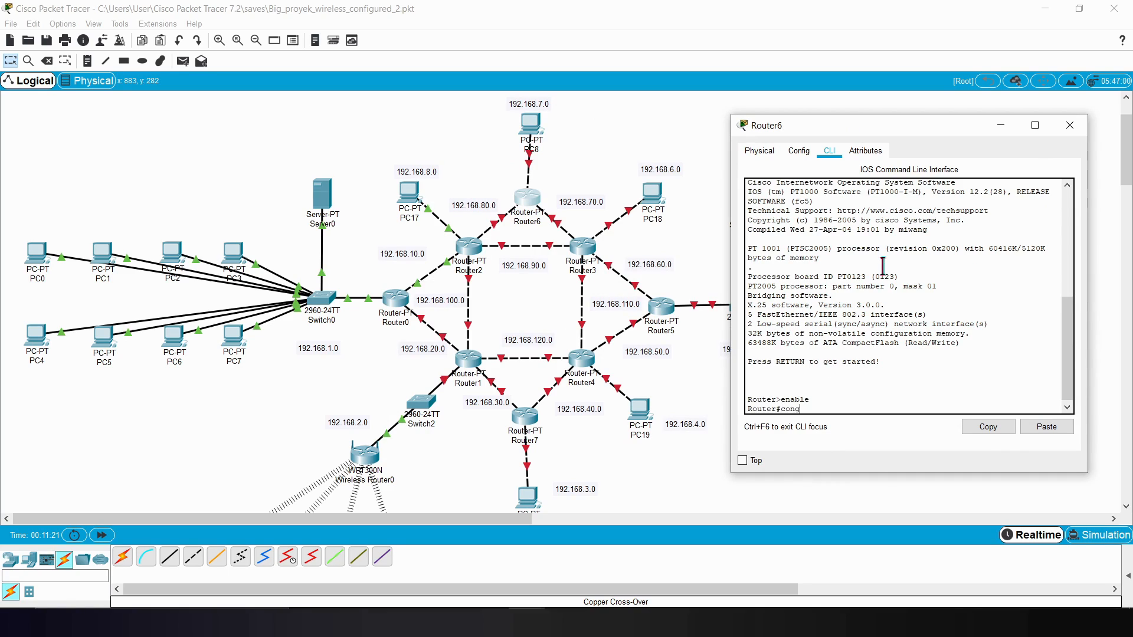
key(BackSpace)
text(fig t)
key(Return)
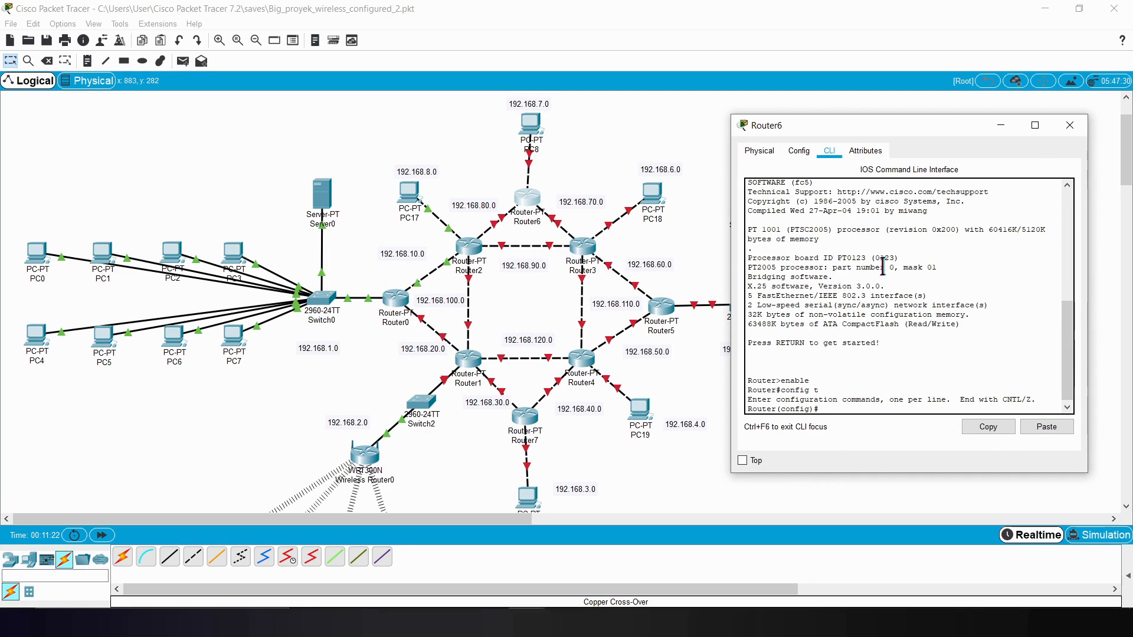
Step: Identify Router6's port on the Router3 link and enter interface configuration for Fa1/0
text(int Fa)
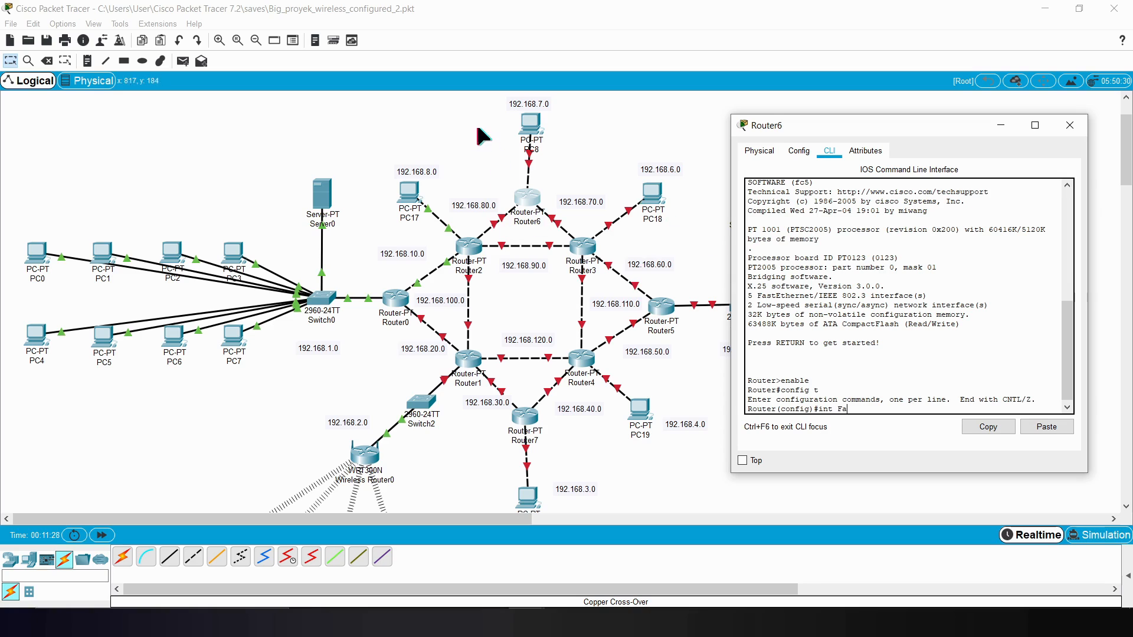
click(509, 209)
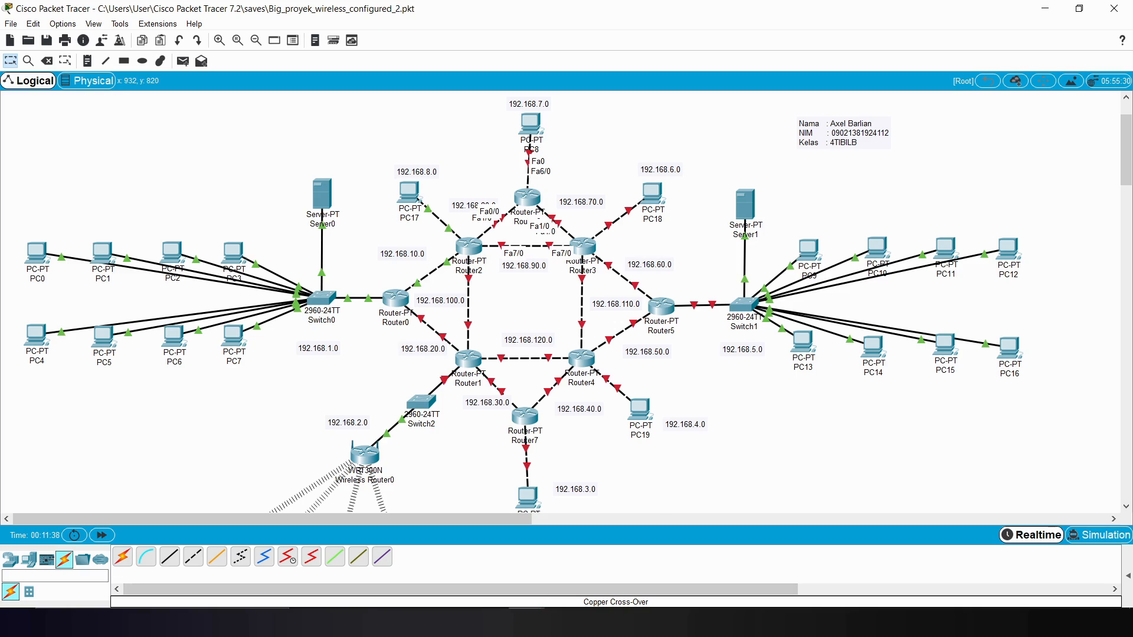
click(590, 561)
text(1/0)
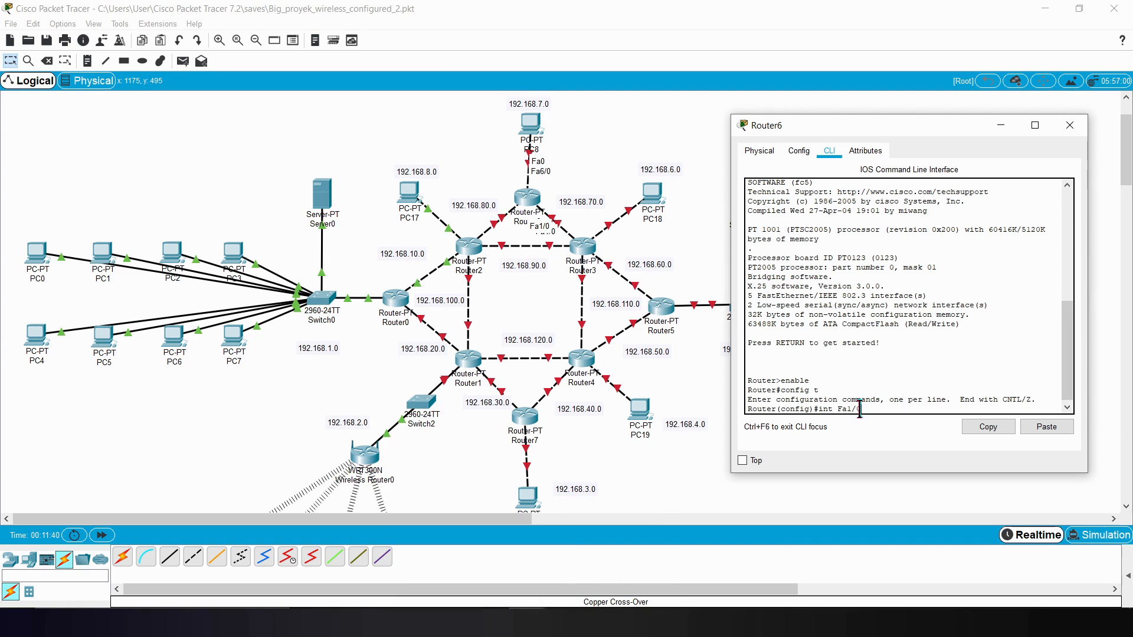
key(Return)
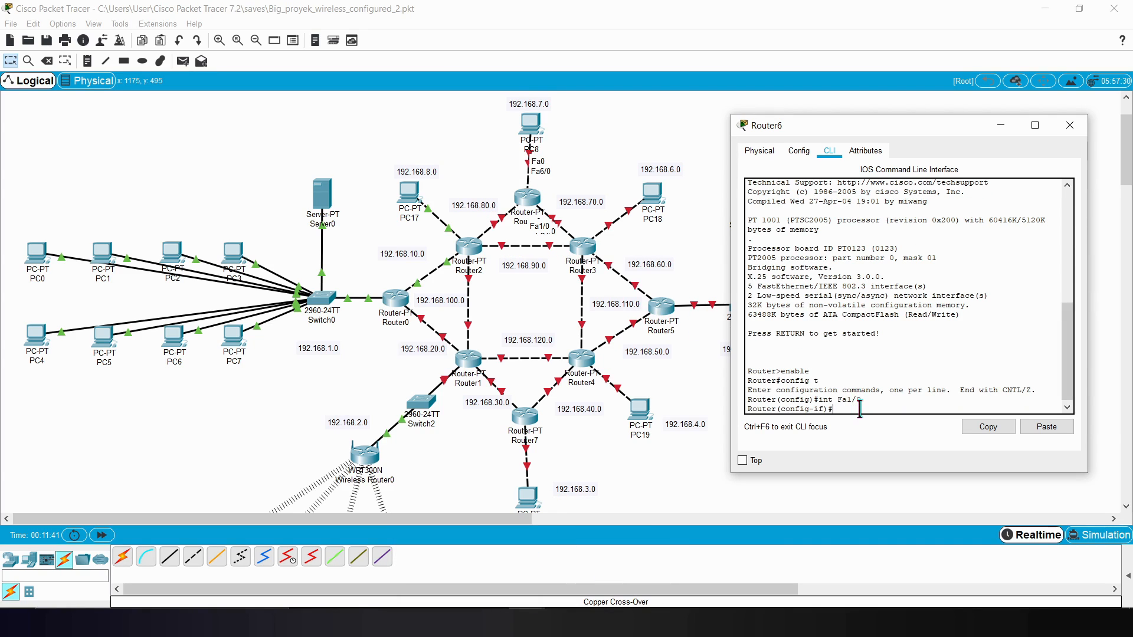
Step: Assign IP address 192.168.70.3 with mask 255.255.255.0 to Router6's Fa1/0
text(ip add 192.)
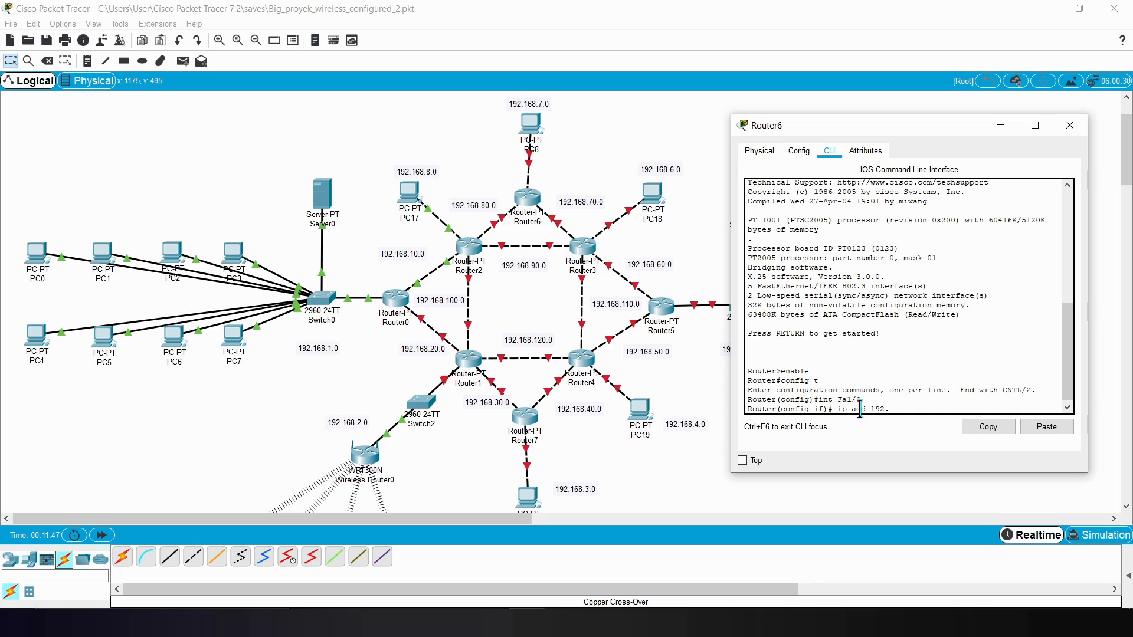
text(168.70.3 255.255.255.255.0)
key(Return)
Step: Enable Router6's Fa1/0 with no sh and exit its interface configuration
text(no sh)
key(Return)
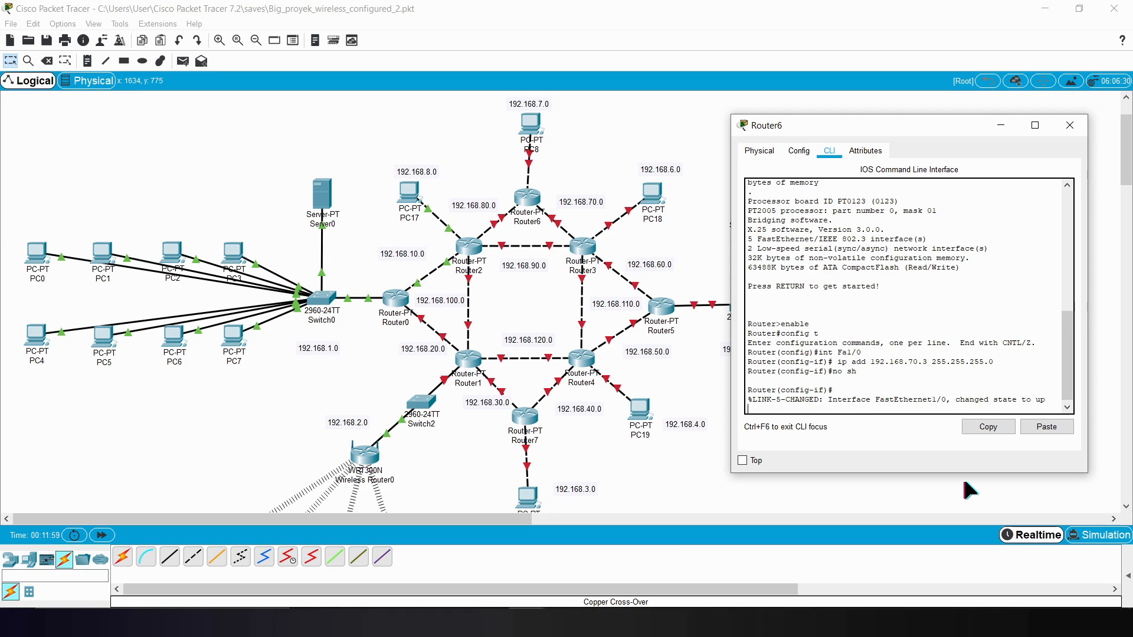
text(exit)
key(Return)
text(ip add 192.168.7)
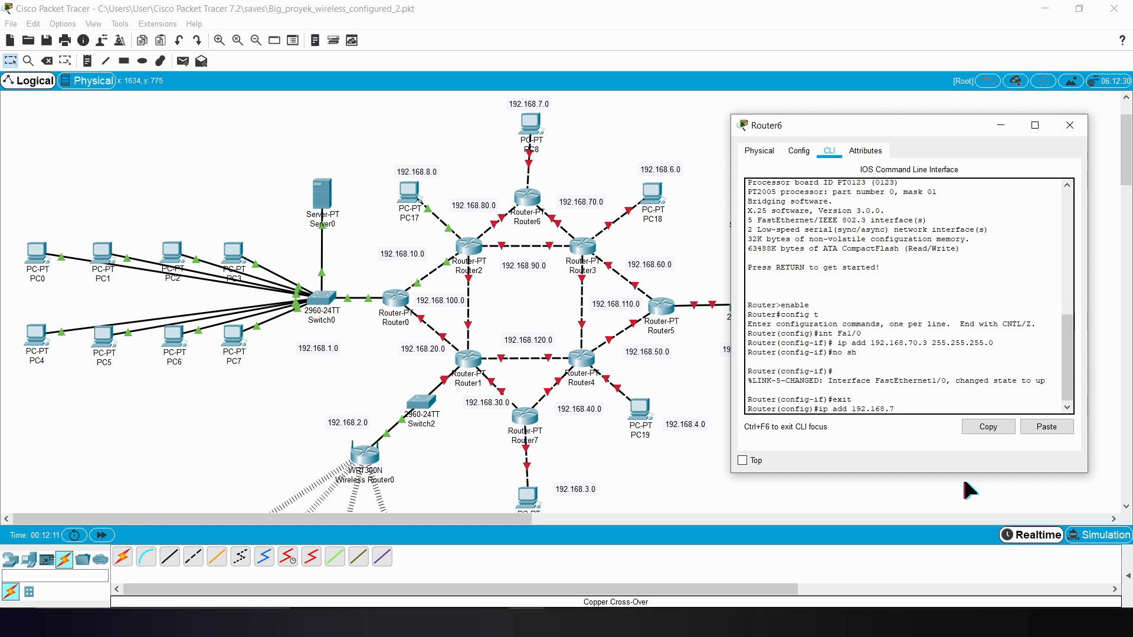
key(BackSpace)
key(BackSpace)
key(BackSpace)
key(BackSpace)
key(BackSpace)
Step: Enter interface configuration for Router6's Fa6/0, checking in the topology that this port connects to PC8
key(BackSpace)
key(BackSpace)
key(BackSpace)
key(BackSpace)
key(BackSpace)
key(BackSpace)
key(BackSpace)
key(BackSpace)
key(BackSpace)
key(BackSpace)
text(exit)
key(Up)
key(Up)
key(Up)
key(Up)
key(BackSpace)
key(BackSpace)
key(BackSpace)
text(6/0)
click(461, 158)
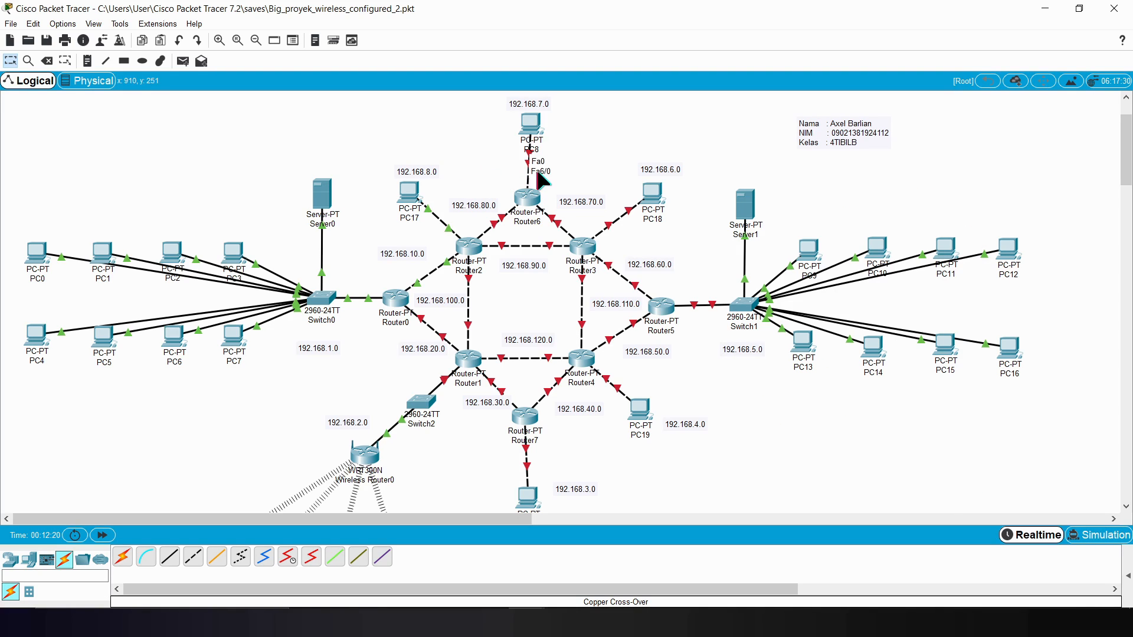
click(527, 198)
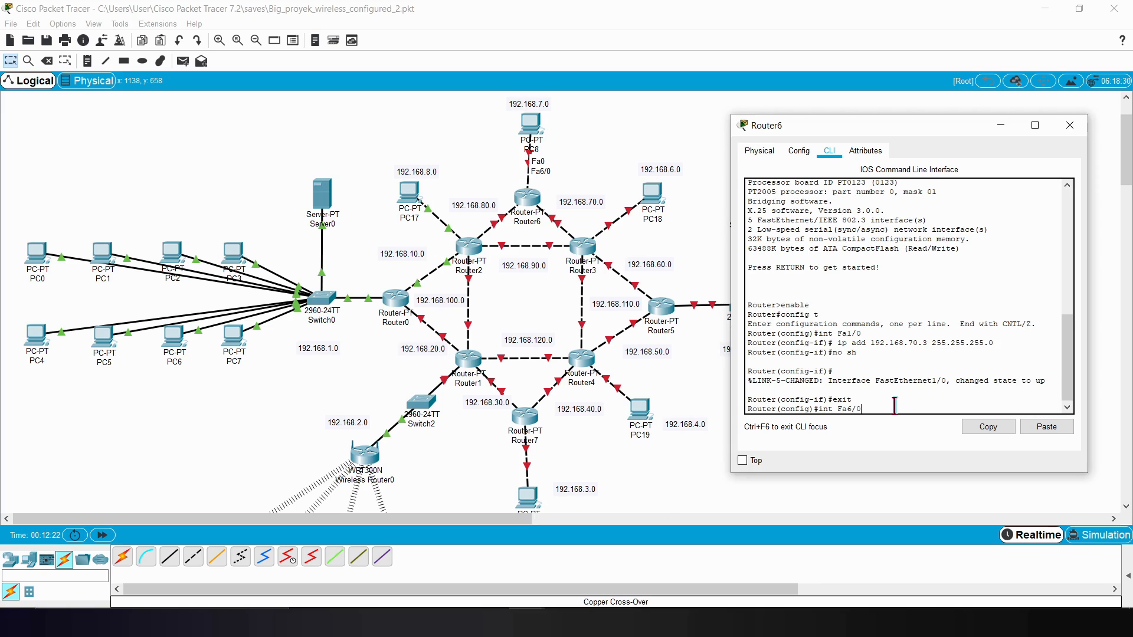
key(Return)
Step: Assign IP address 192.168.7.1 with mask 255.255.255.0 to Router6's Fa6/0
text(ip add 192)
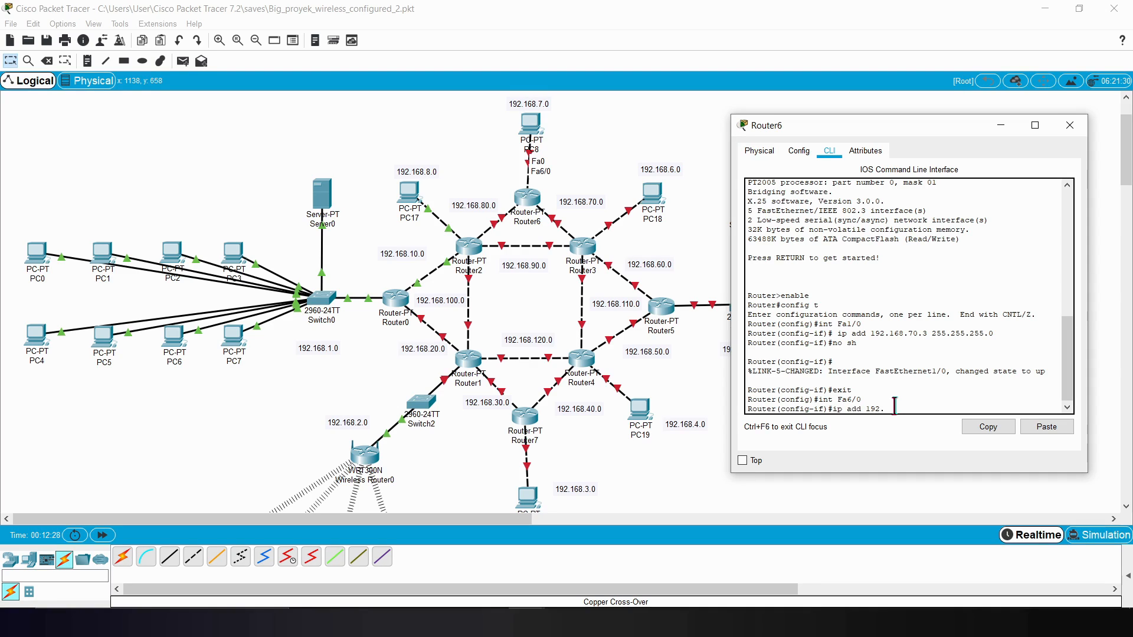
text(.168.7.1 255.255.255.0)
key(Return)
Step: Enable Router6's Fa6/0 with no sh and exit its interface configuration
text(no sh)
key(Return)
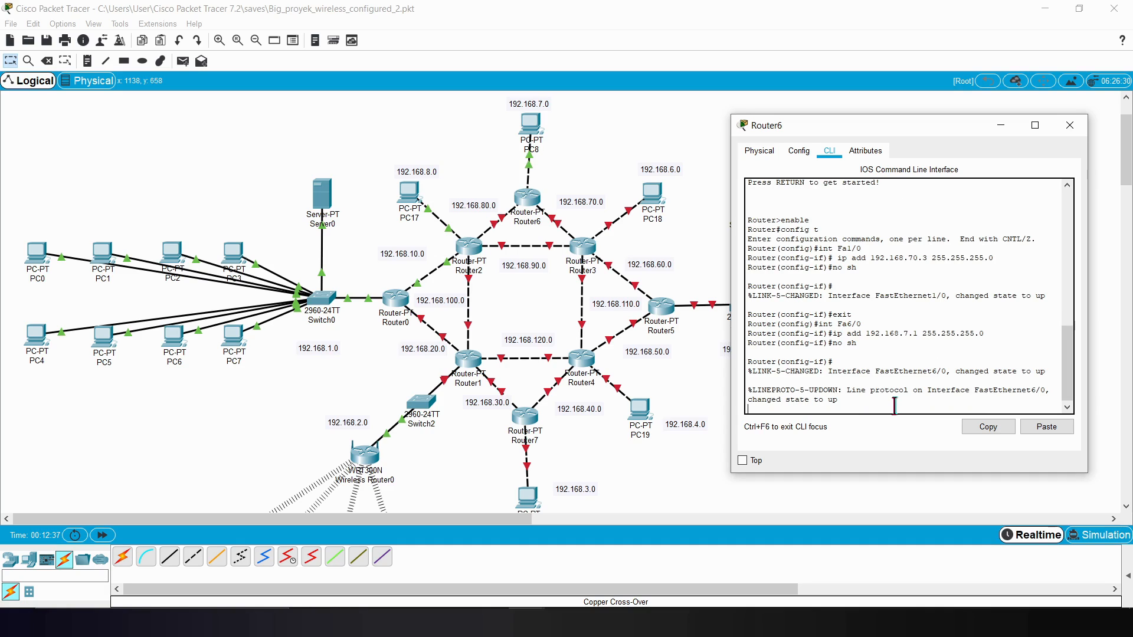
key(Return)
text(exit)
key(Return)
text(ip)
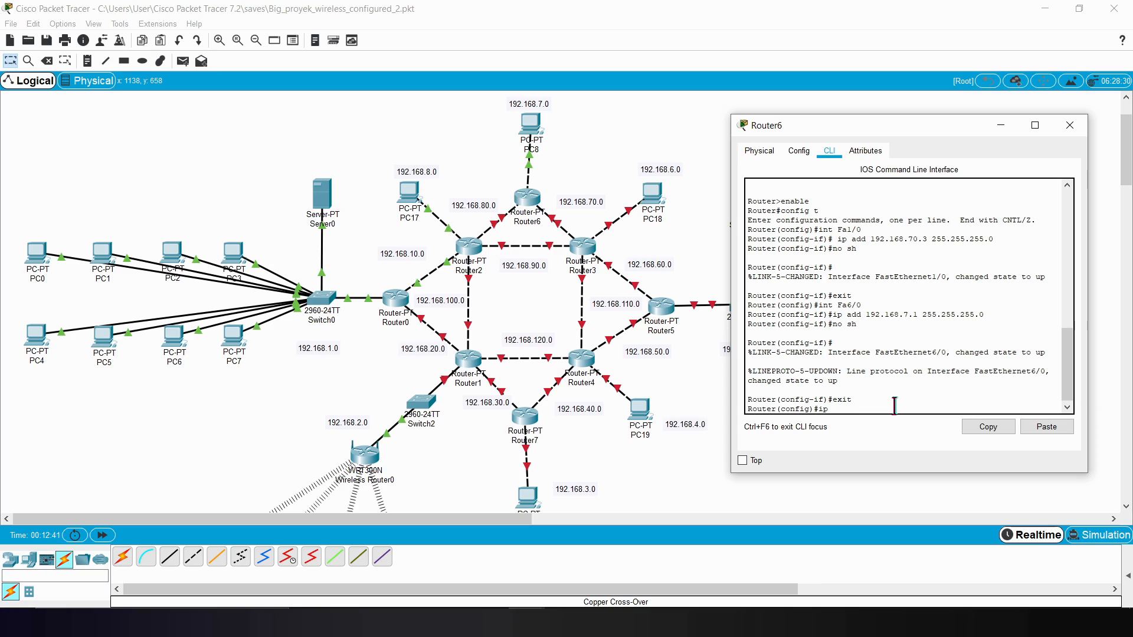
text( add 192.168)
key(BackSpace)
key(BackSpace)
key(BackSpace)
key(BackSpace)
key(BackSpace)
key(BackSpace)
key(BackSpace)
key(BackSpace)
key(BackSpace)
key(BackSpace)
key(BackSpace)
key(BackSpace)
key(BackSpace)
Step: Enter interface configuration for Router6's Fa0/0, checking in the topology that this port connects to Router2
text(nt Fa0/0)
click(548, 145)
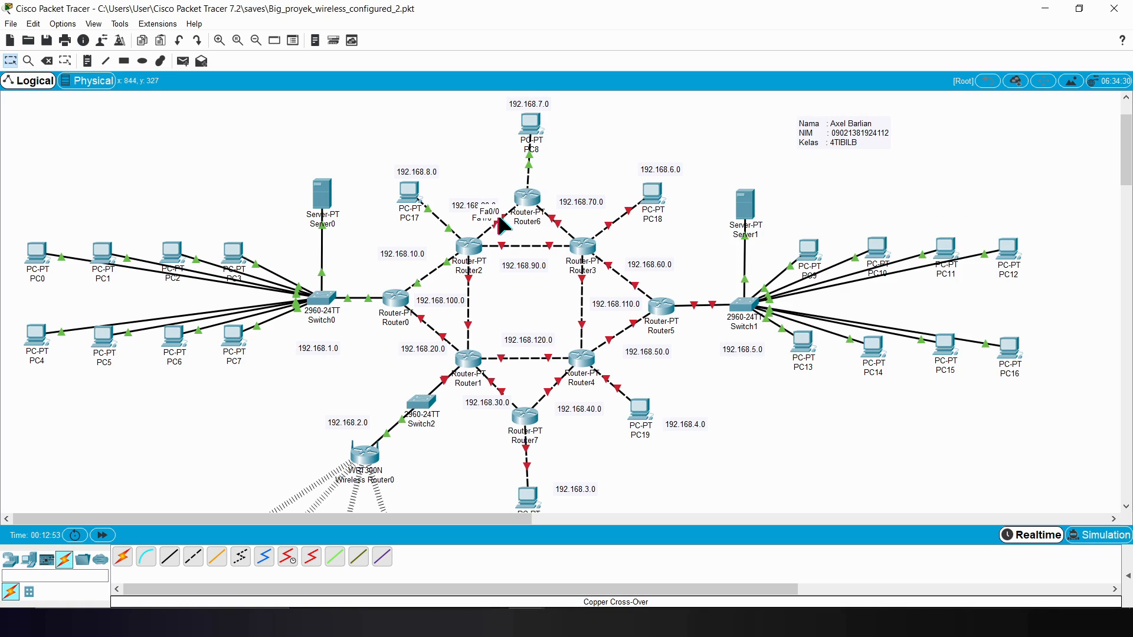
click(643, 575)
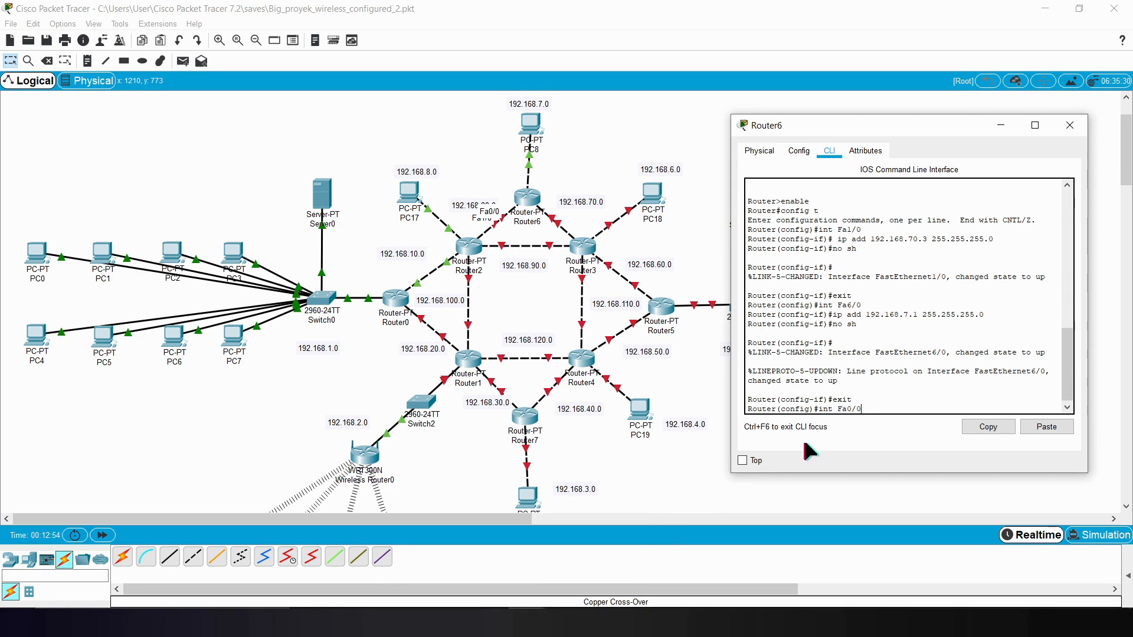
key(Return)
Step: Assign IP address 192.168.80.3 with mask 255.255.255.0 to Router6's Fa0/0
text(ip add)
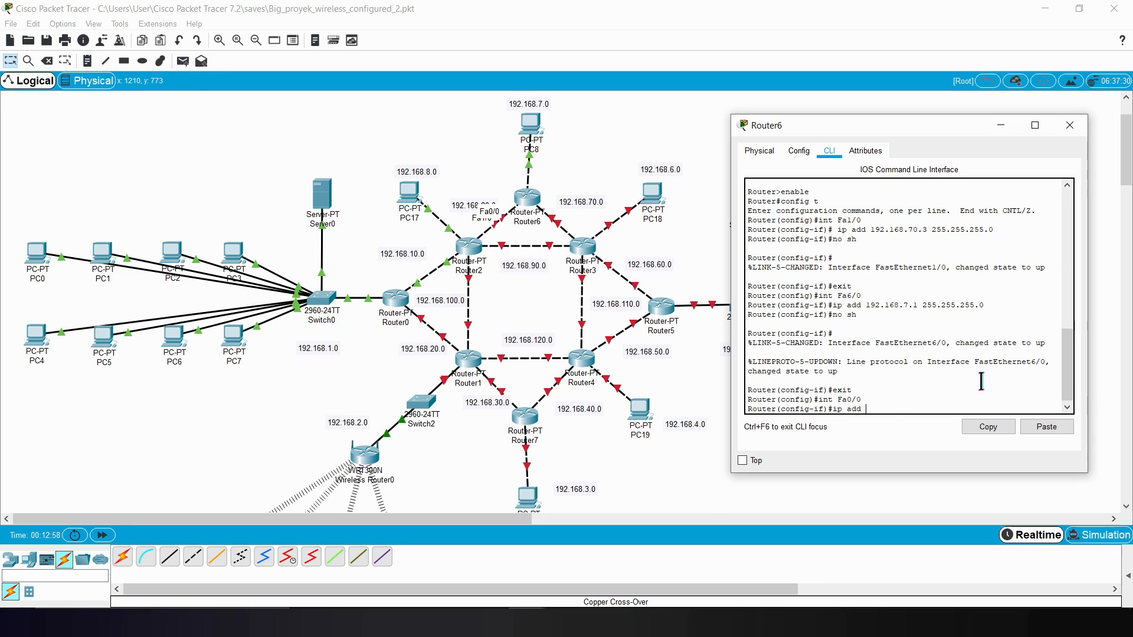
text( 192.168.80.4)
key(BackSpace)
text(3 255.255.255.0)
key(Return)
Step: Enable Router6's Fa0/0 with no sh and exit its interface configuration
text(no sh)
key(Return)
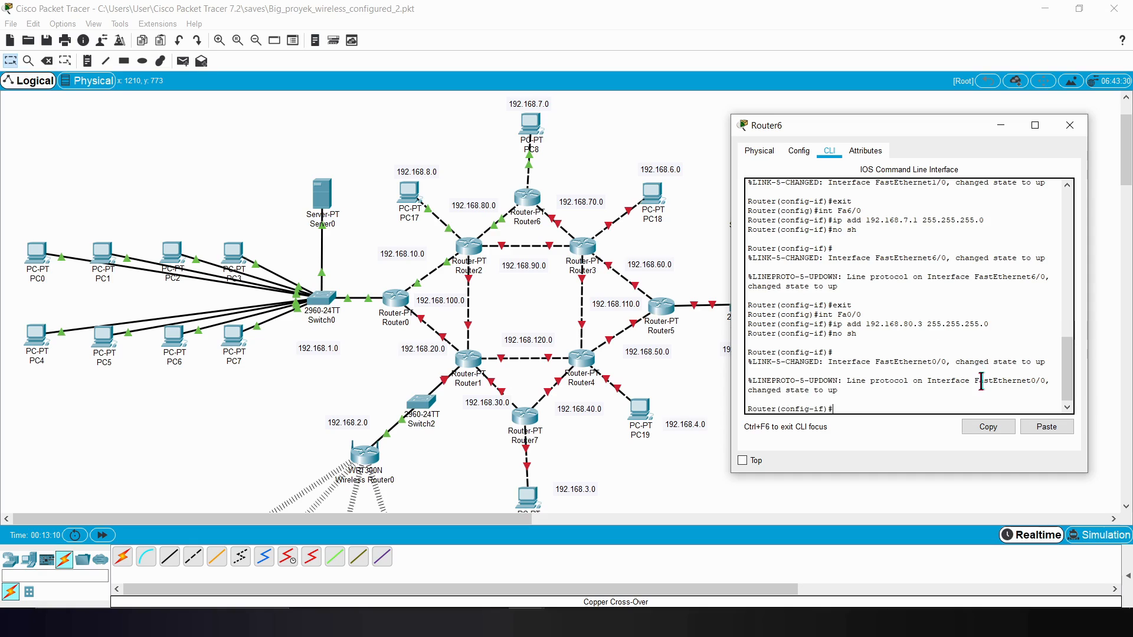
text(r)
key(BackSpace)
text(exit)
key(Return)
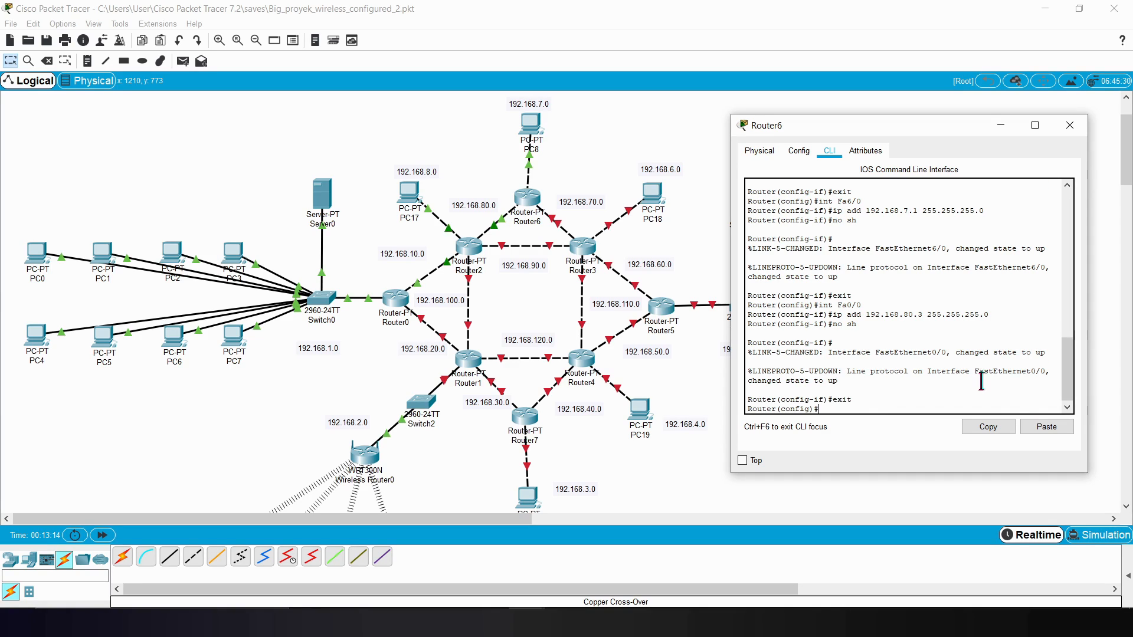
Step: Enter RIP configuration on Router6 with router rip and set it to version 2
text(router rip)
key(Return)
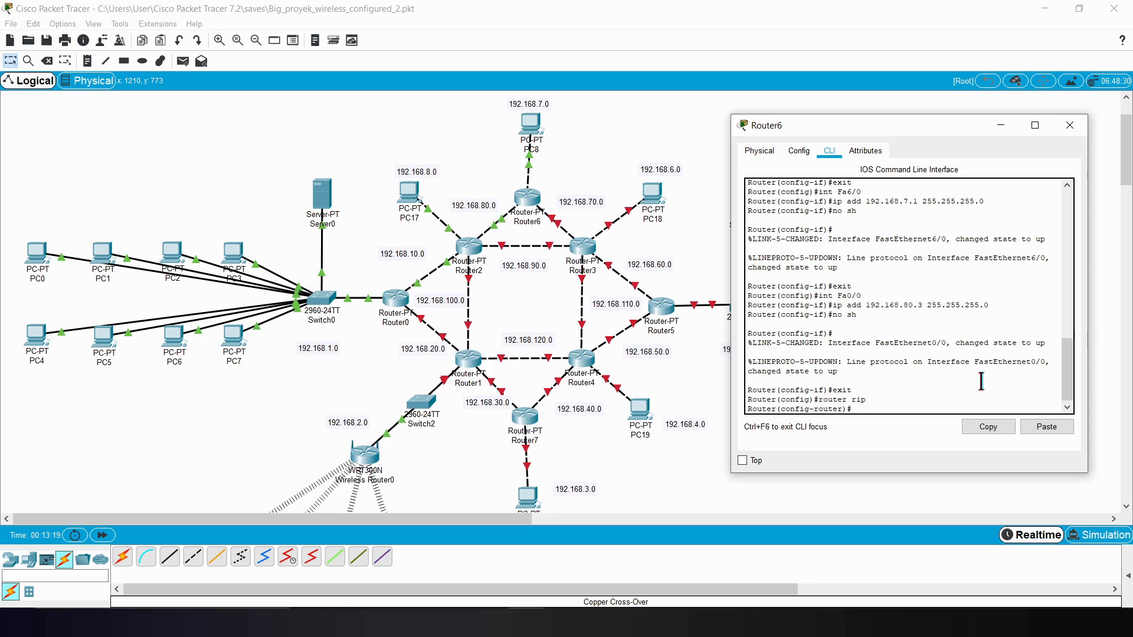
text(ev)
key(BackSpace)
key(BackSpace)
text(version 2)
key(Return)
Step: Advertise network 192.168.70.0 in Router6's RIP configuration
text(neto)
key(BackSpace)
text(work 1)
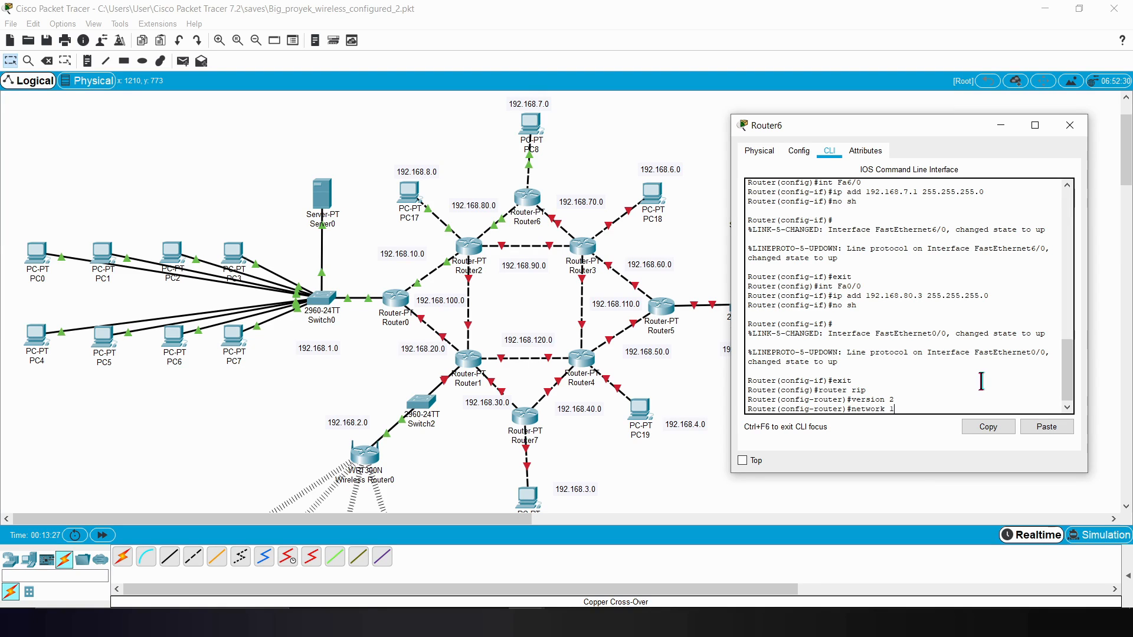
text(92.168.70.0)
key(Return)
Step: Add network 192.168.7.0 to Router6's RIP configuration
key(Up)
key(Left)
key(Left)
key(Left)
key(Delete)
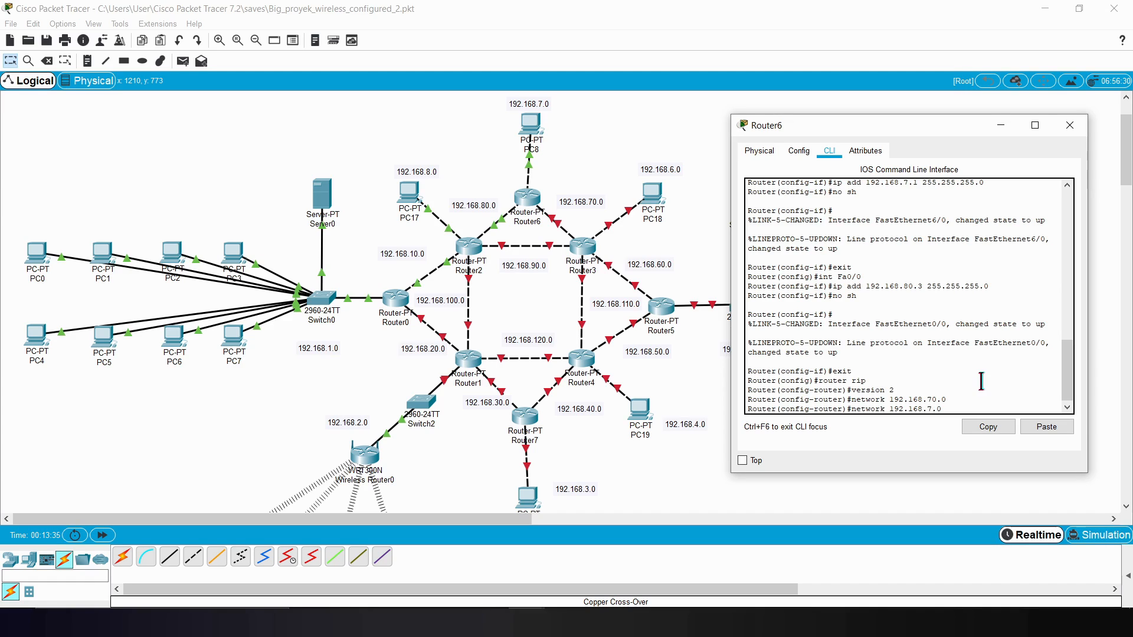
key(Return)
Step: Add network 192.168.80.0 to Router6's RIP configuration, then exit RIP mode and close Router6's window
key(Up)
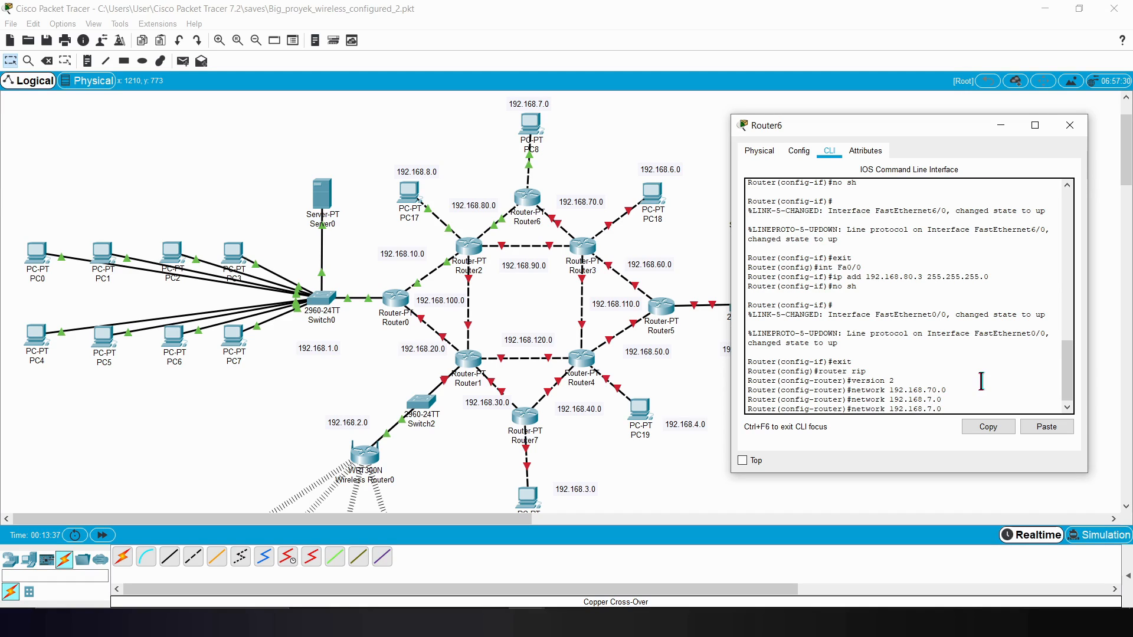
key(Left)
key(Left)
key(BackSpace)
text(80)
key(Return)
text(exit)
key(Return)
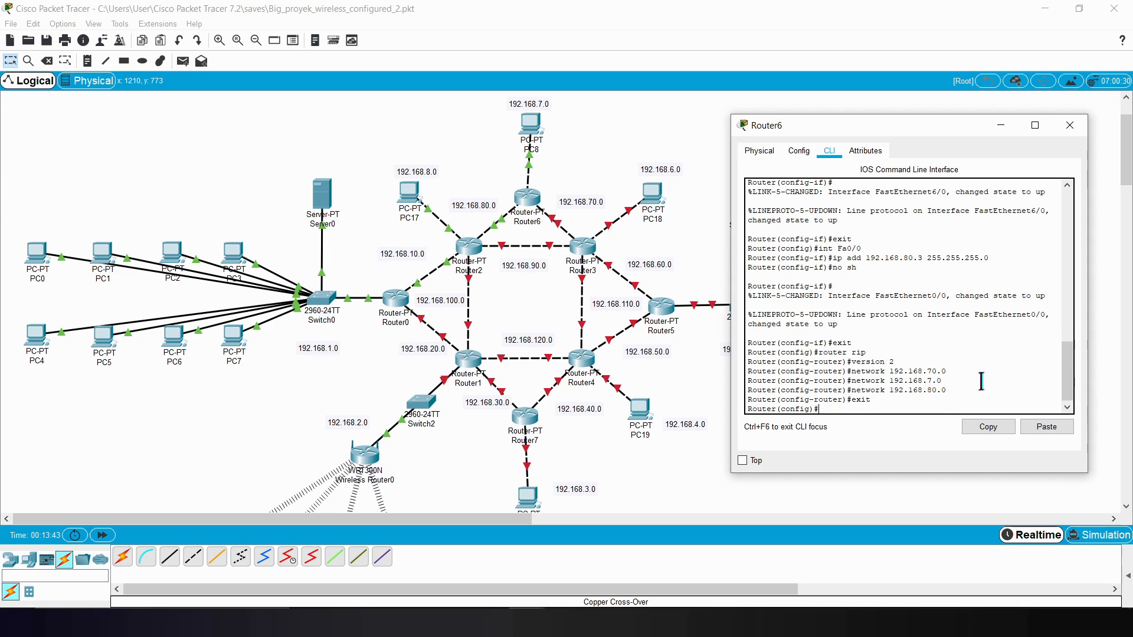
click(1069, 125)
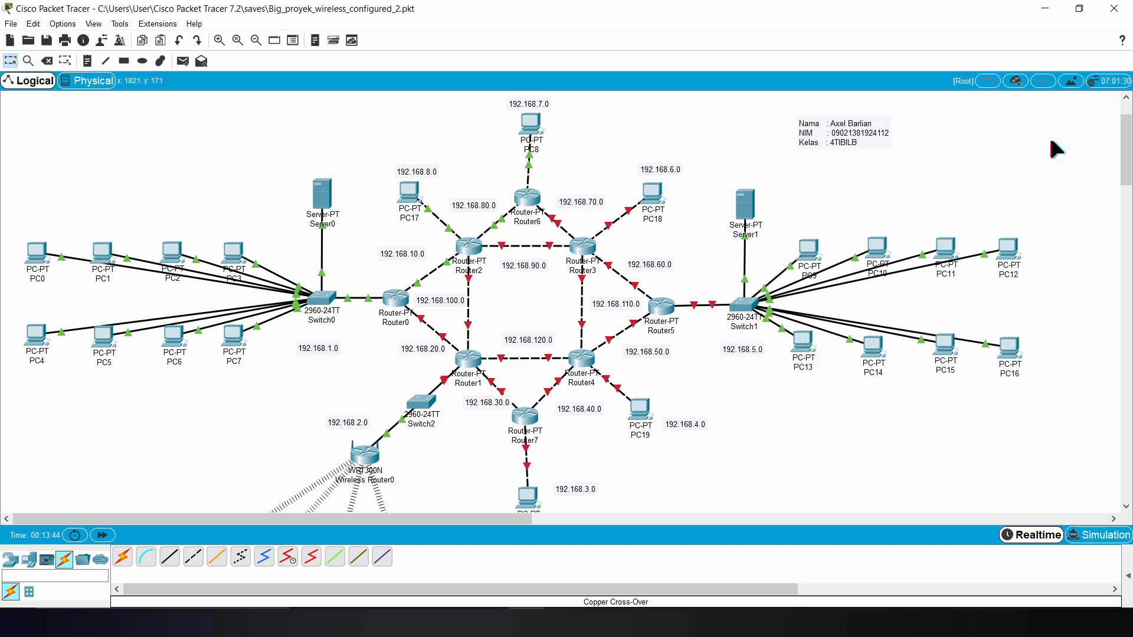
Step: Open Router3's CLI beside the topology and enter global configuration mode with enable and config t
click(585, 247)
drag(603, 125, 809, 125)
click(695, 150)
drag(679, 124, 772, 120)
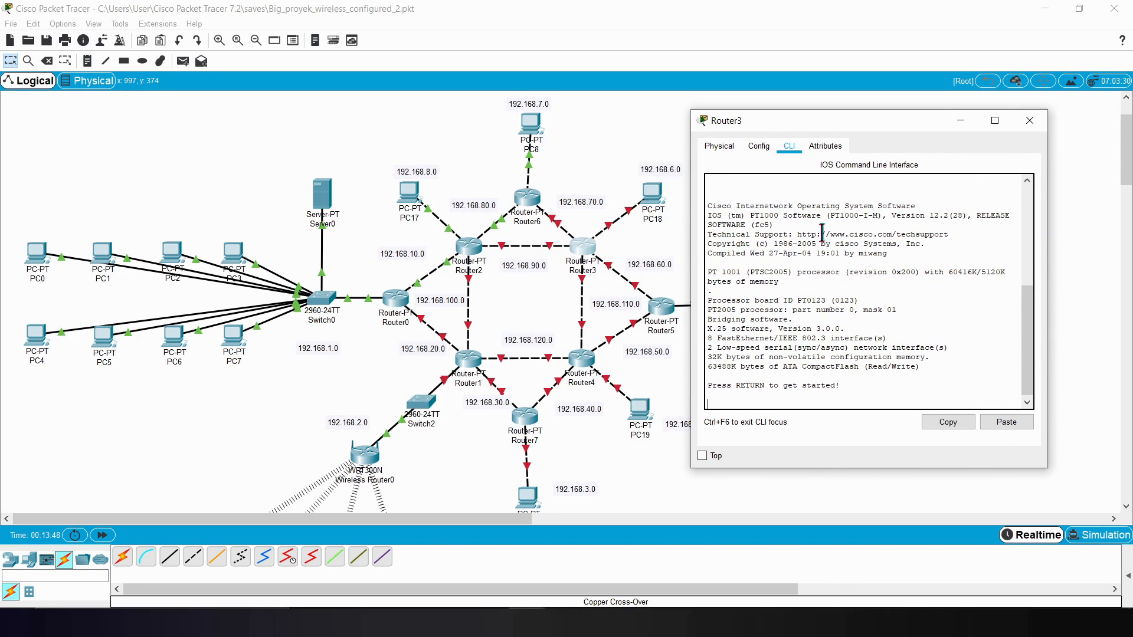
key(Return)
text(enable)
key(Return)
text(config t)
key(Return)
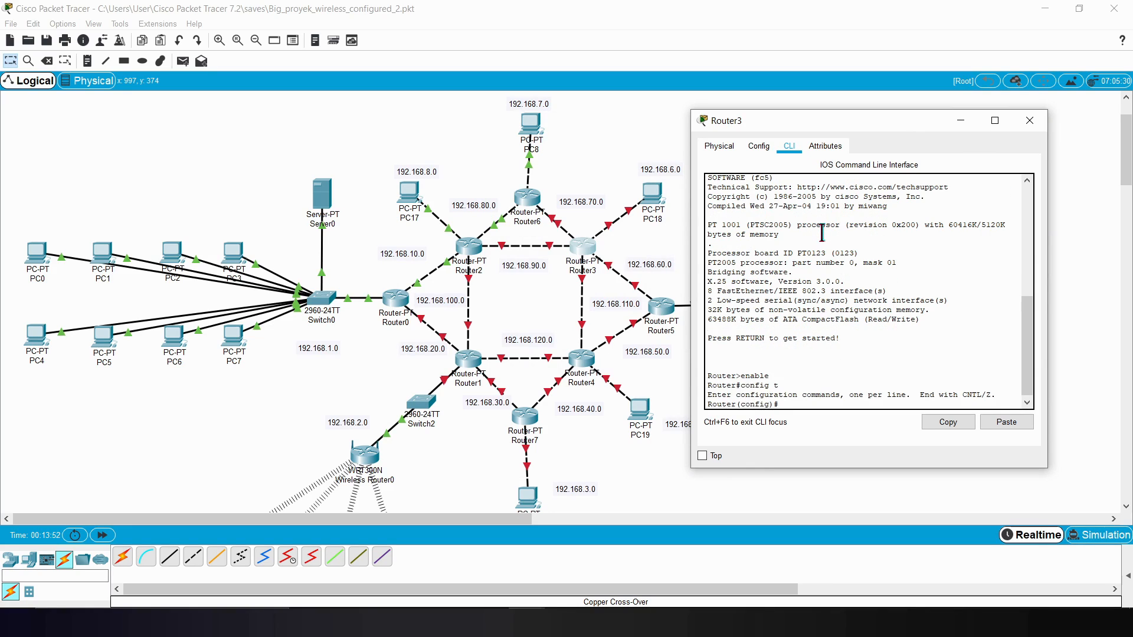
text(ip ad)
key(BackSpace)
key(BackSpace)
Step: Identify Router3's port on the PC18 link and enter interface configuration for Fa8/0
text(nt Fa 192.1)
key(BackSpace)
key(BackSpace)
key(BackSpace)
key(BackSpace)
click(614, 133)
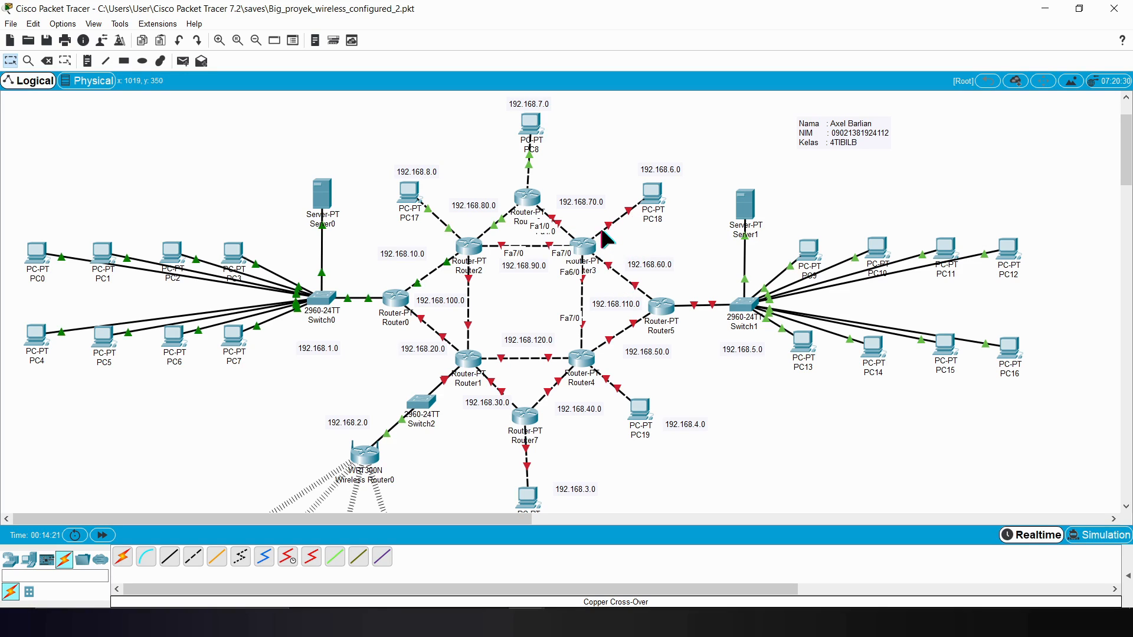
mouse_move(528, 623)
click(607, 557)
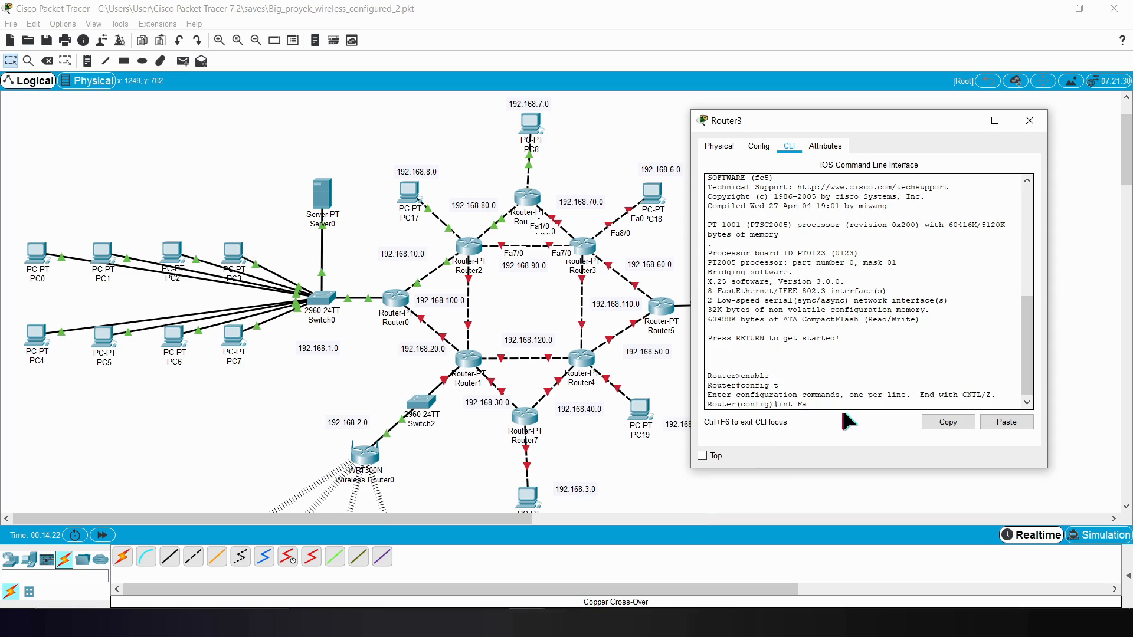
text(8/0)
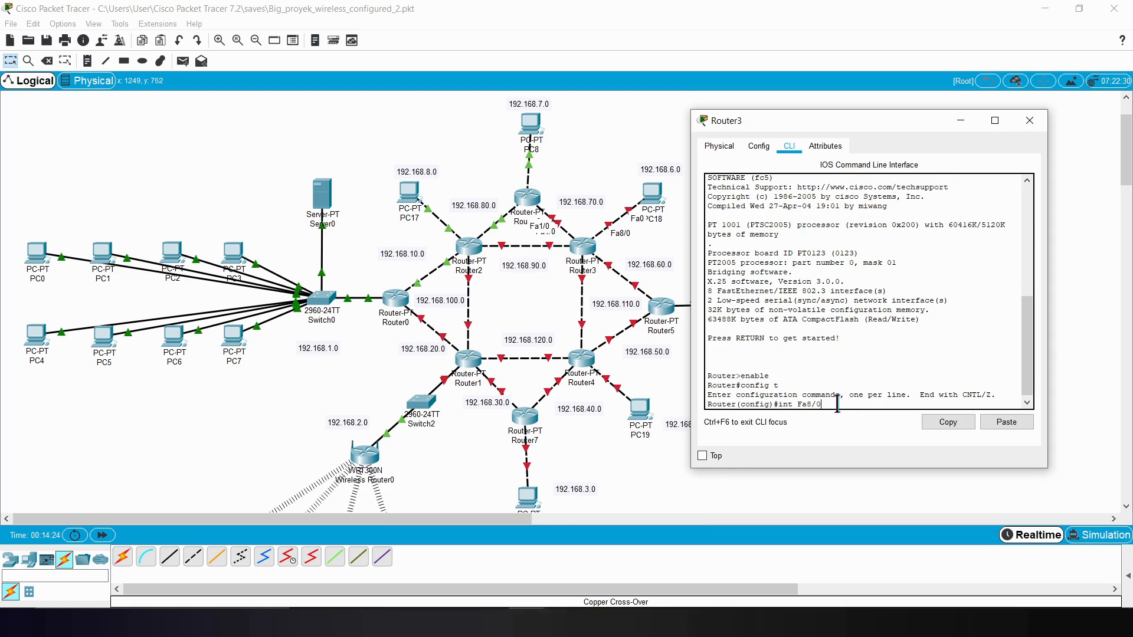
key(Return)
Step: Assign IP address 192.168.6.1 with mask 255.255.255.0 to Router3's Fa8/0
text(ip a)
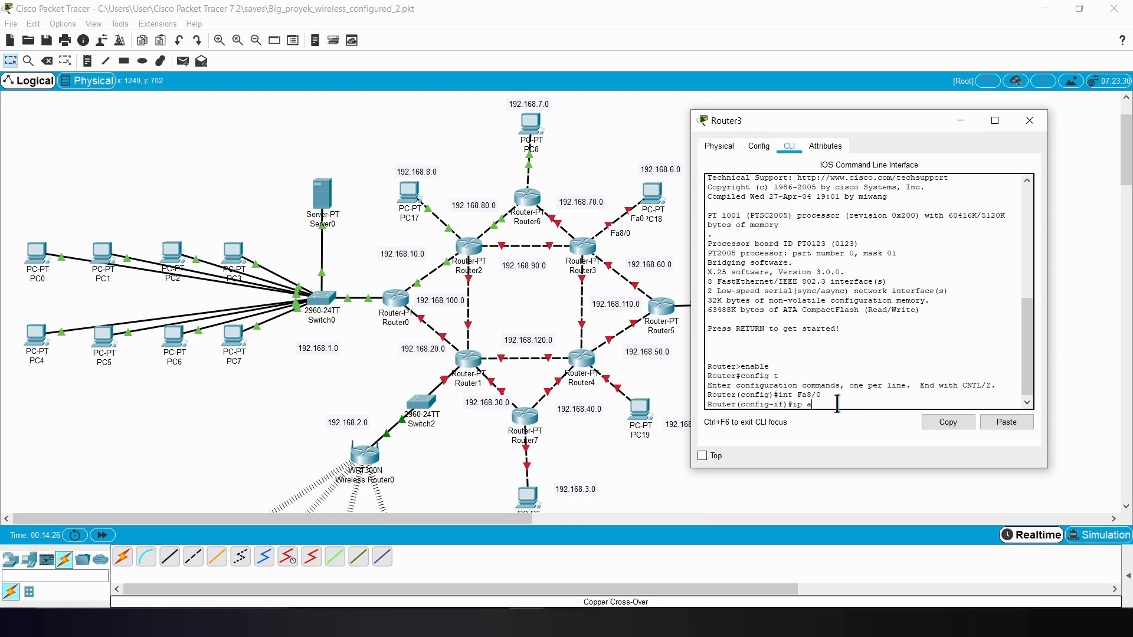
text(dd 192.168.6.1 255.255.255.0)
key(Return)
Step: Enable Router3's Fa8/0 with no sh and exit its interface configuration
text(no sh)
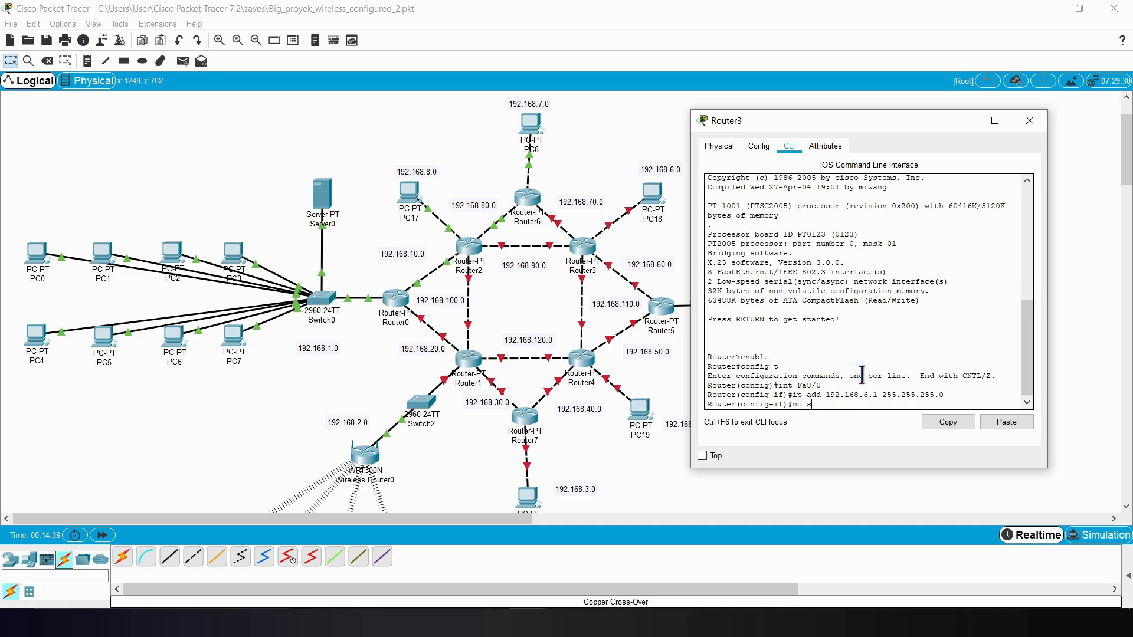
key(Return)
key(Return)
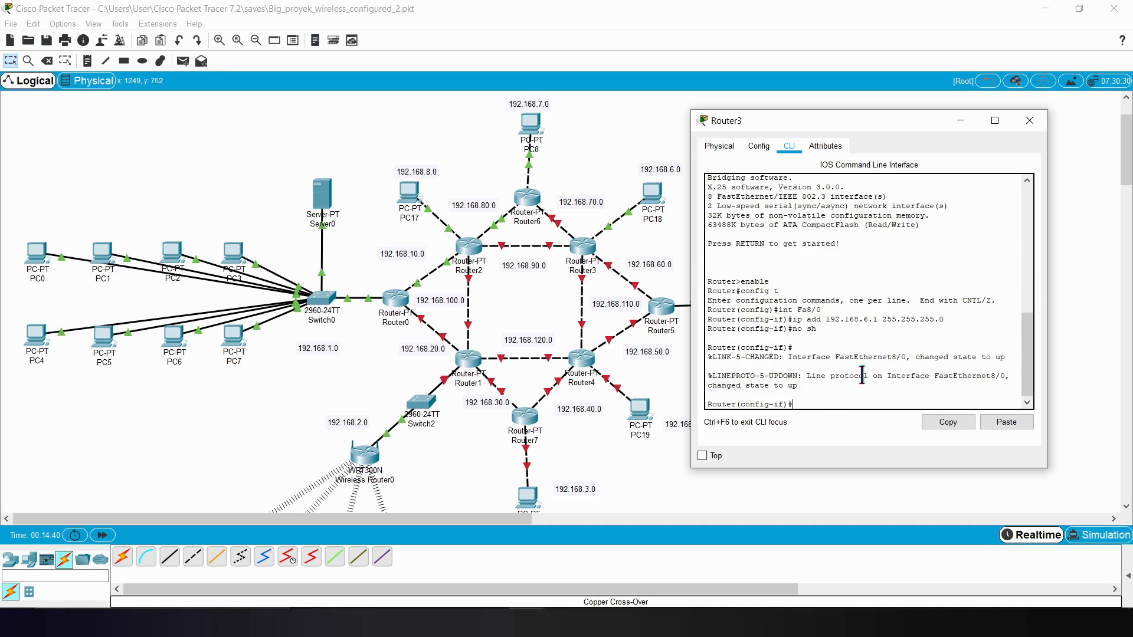
text(exit)
key(Return)
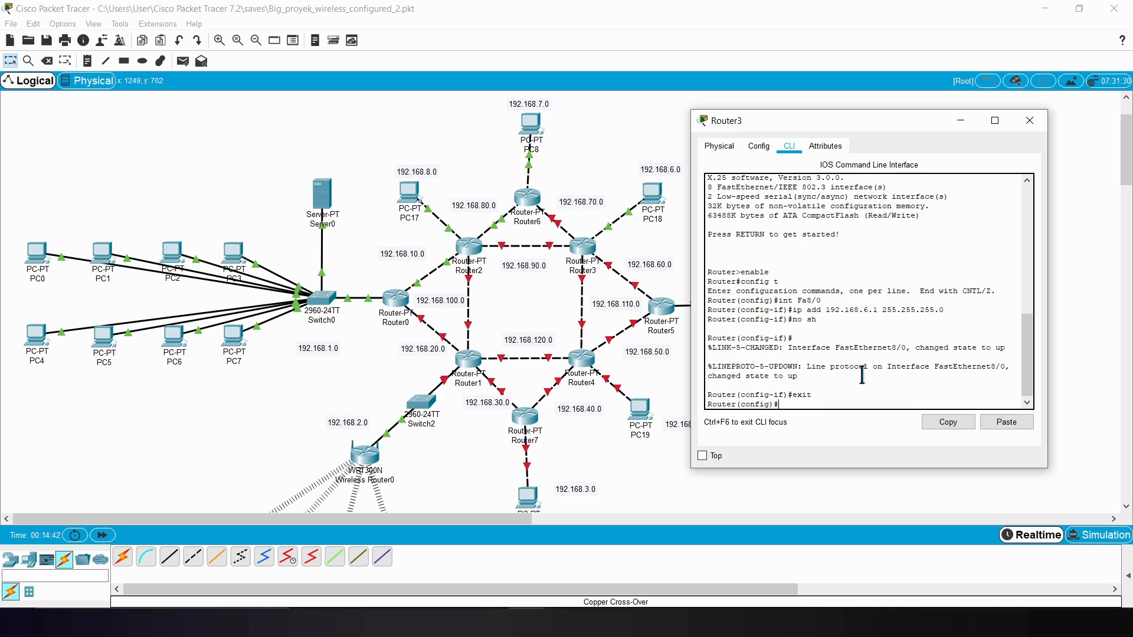
Step: Identify Router3's port on the Router5 link and enter interface configuration for Fa0/0
text(int)
click(618, 283)
mouse_move(617, 273)
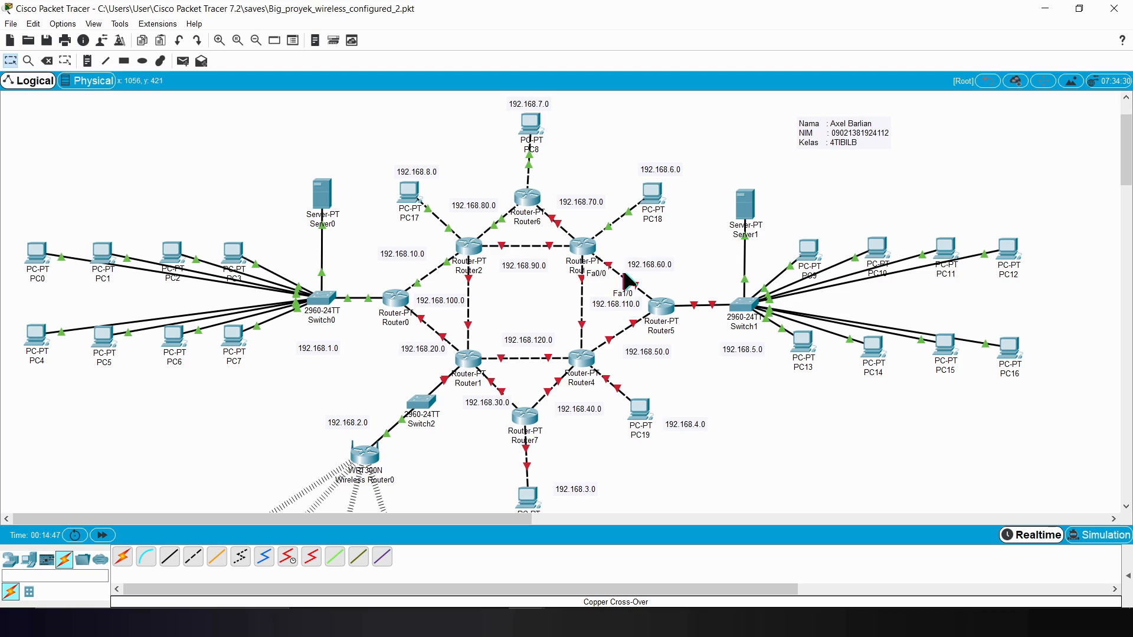
click(575, 244)
text(/0)
key(Return)
Step: Assign IP address 192.168.60.4 with mask 255.255.255.0 to Router3's Fa0/0
text(ip add)
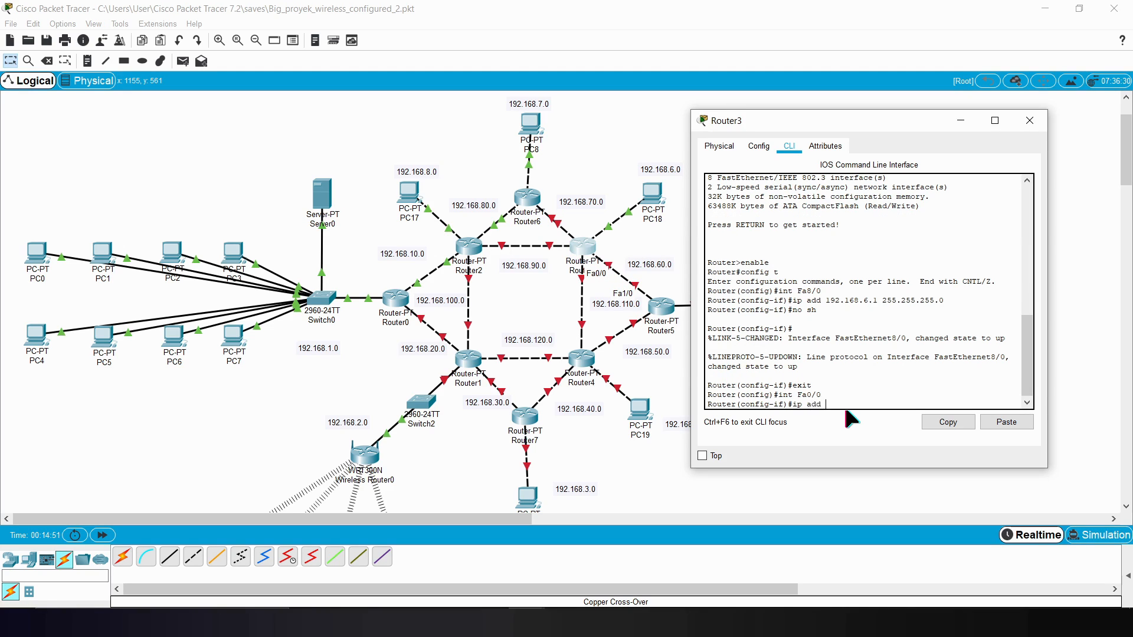
text( 192.168.60.4 255.255.255.0)
key(Return)
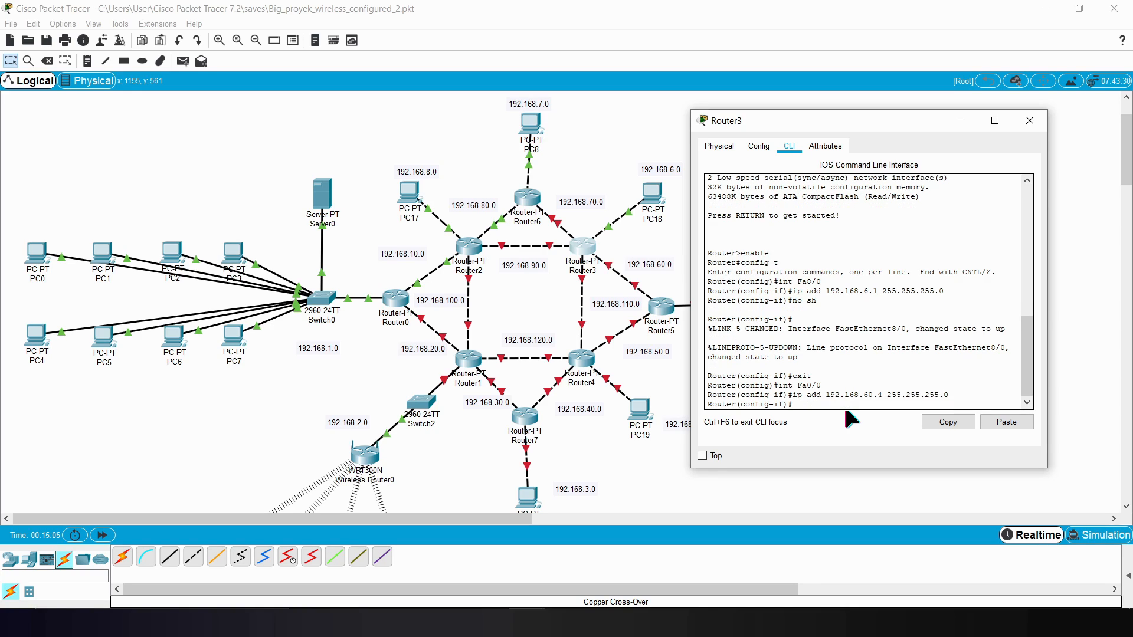
Step: Enable Router3's Fa0/0 with no sh and exit its interface configuration
text(no sh)
key(Return)
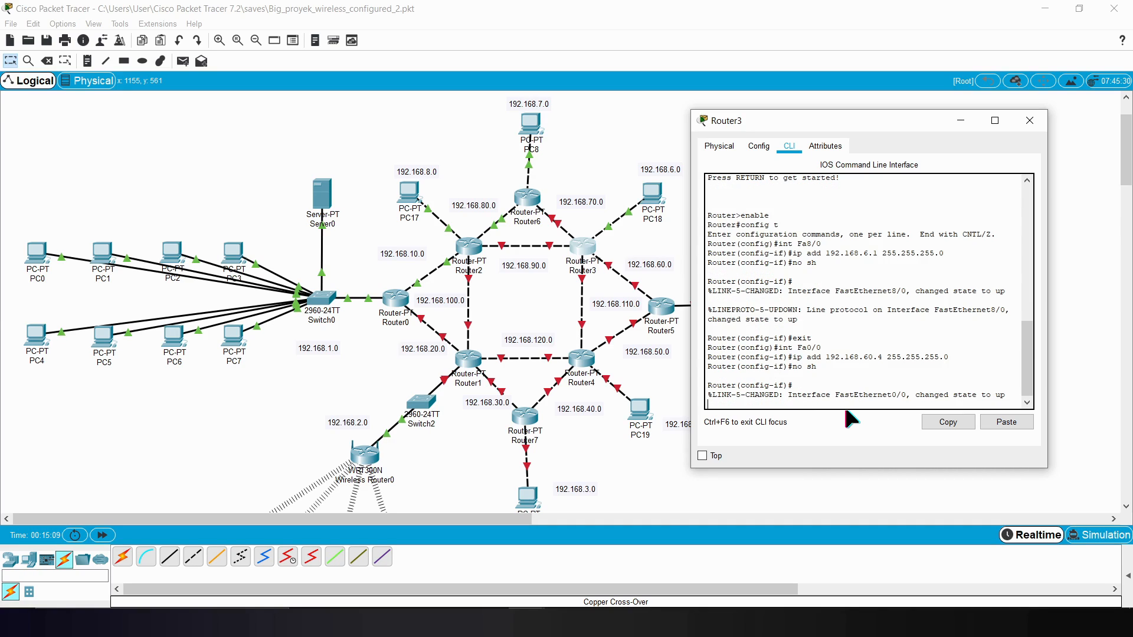
key(Return)
text(exit)
key(Return)
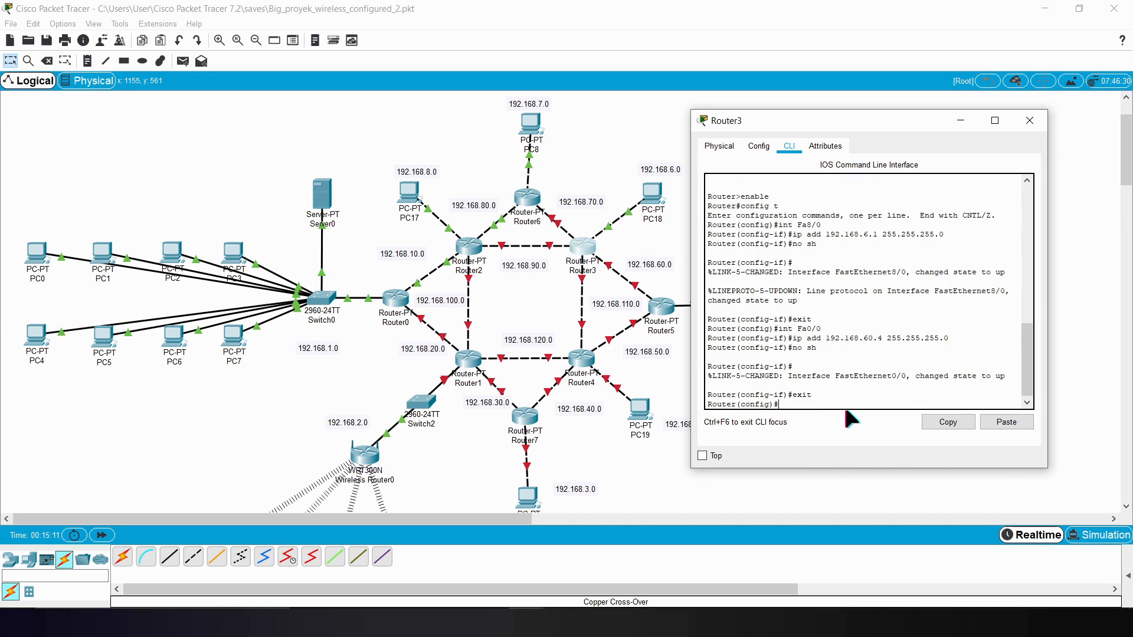
Step: Identify Router3's port on the Router4 link and enter interface configuration for Fa6/0
text(F)
key(BackSpace)
key(BackSpace)
text(int Fa)
click(586, 304)
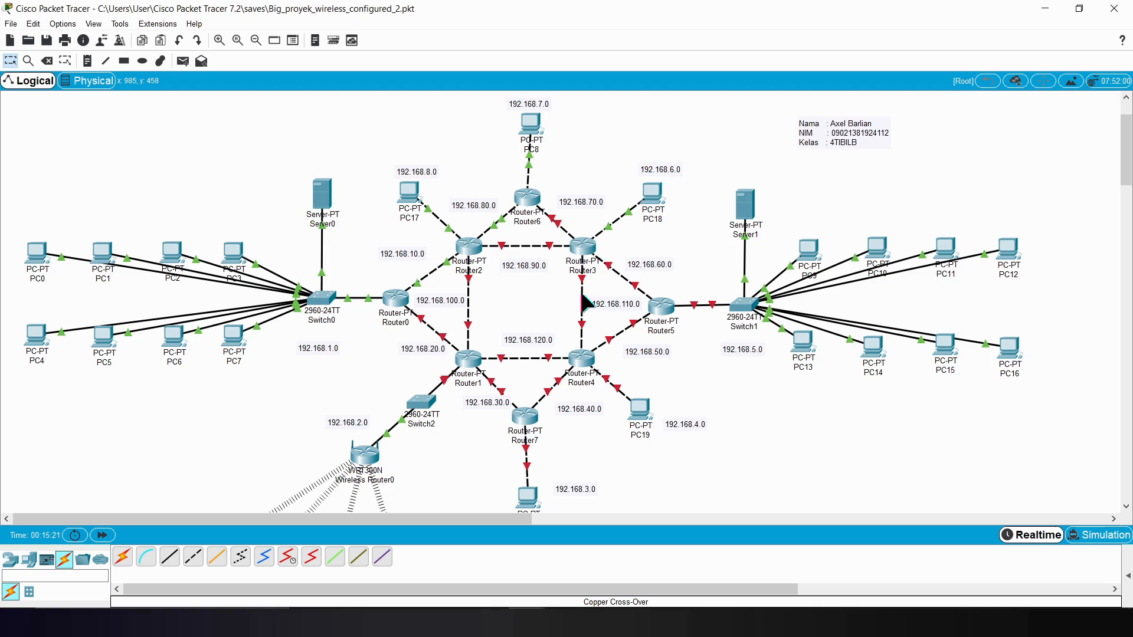
click(589, 251)
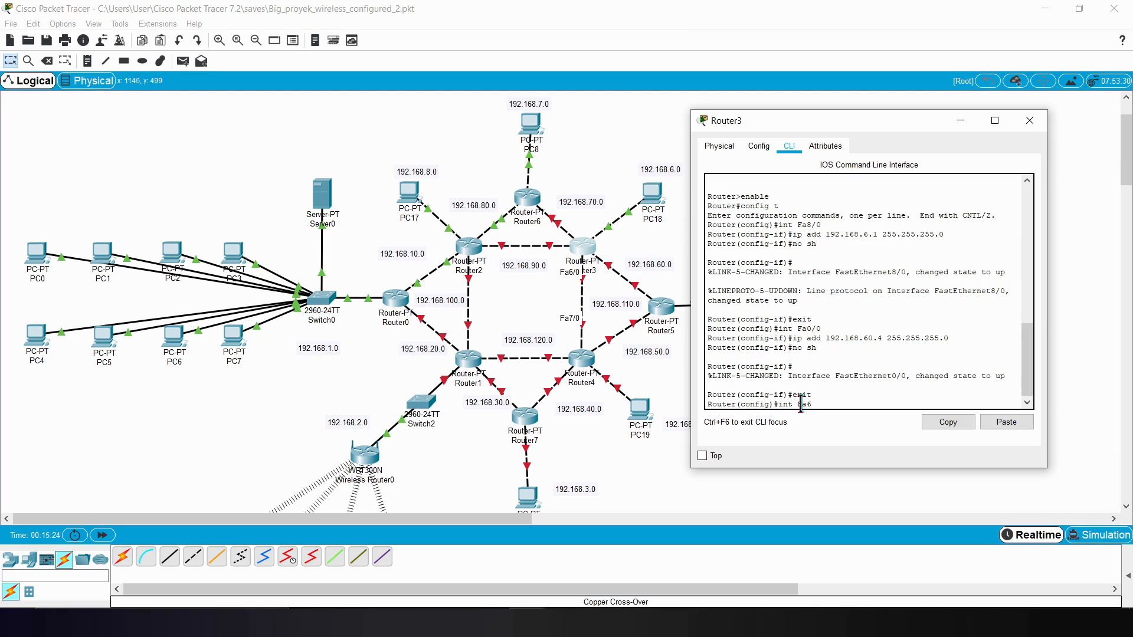
key(Return)
Step: Assign IP address 192.168.110.4 with mask 255.255.255.0 to Router3's Fa6/0
text(ip add 192)
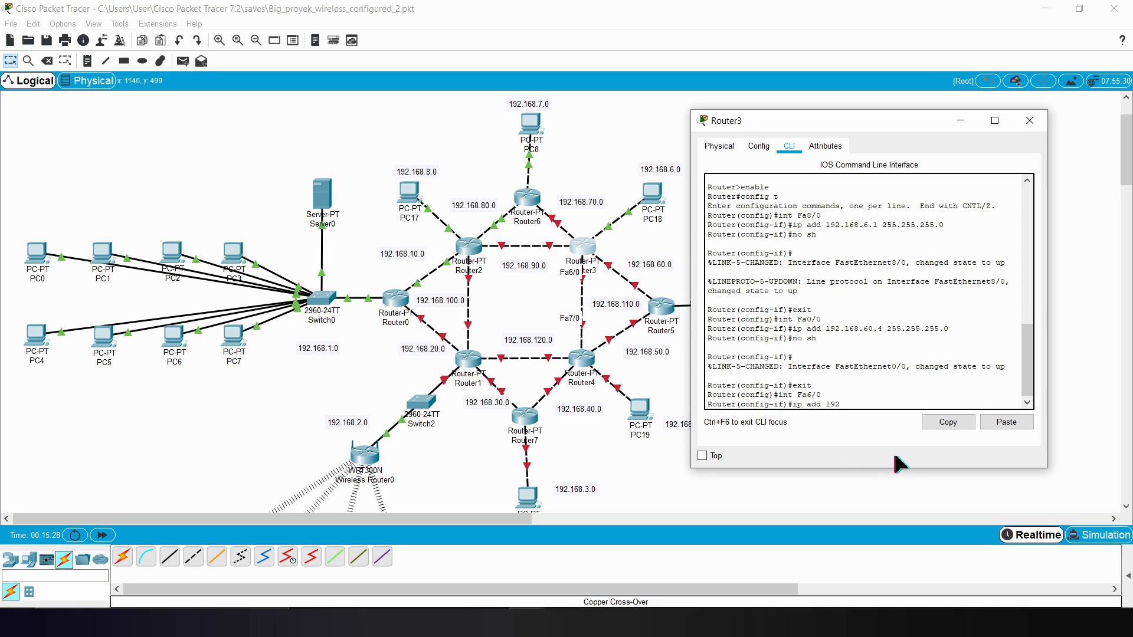
text(68.110.4 255.255.255.0)
key(Return)
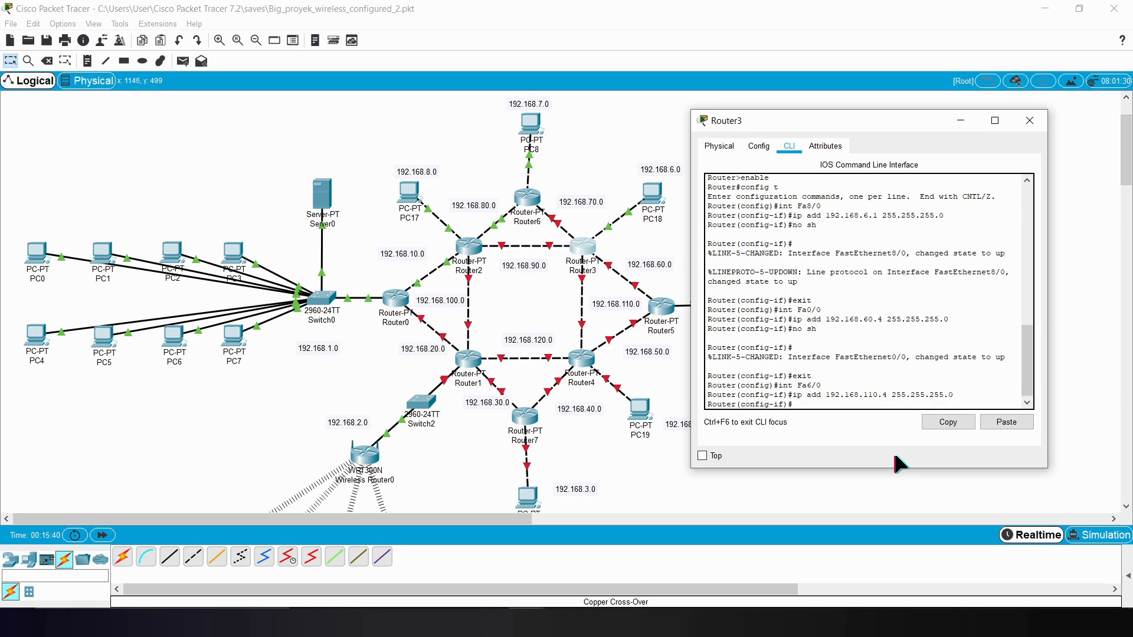
Step: Enable Router3's Fa6/0 with no sh and exit its interface configuration
text(no sh)
key(Return)
key(Return)
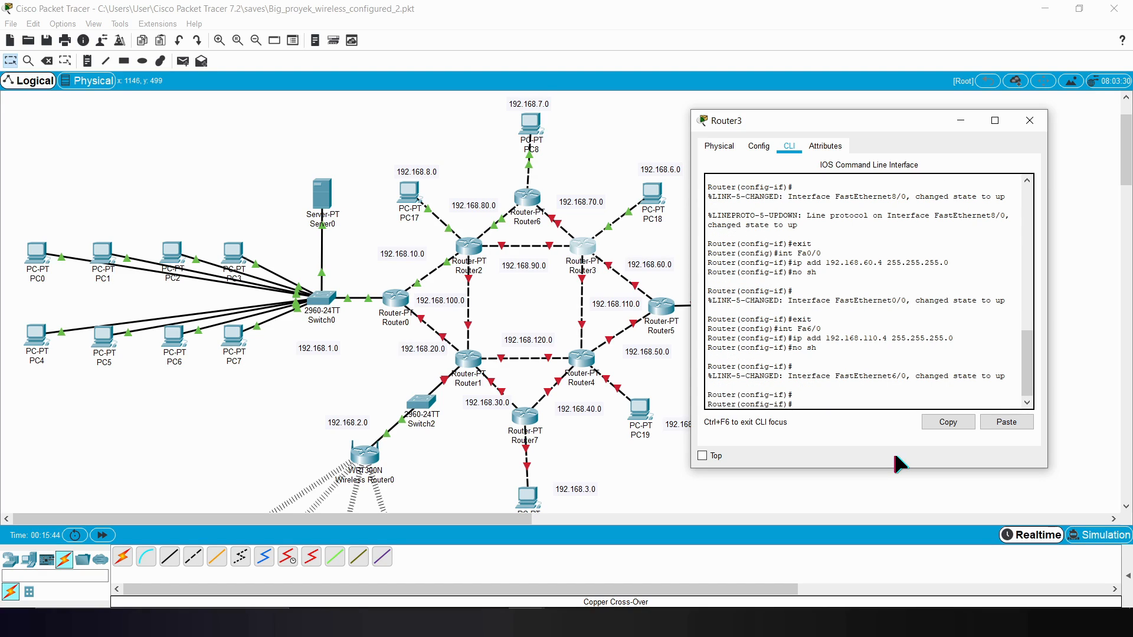
text(exit)
key(Return)
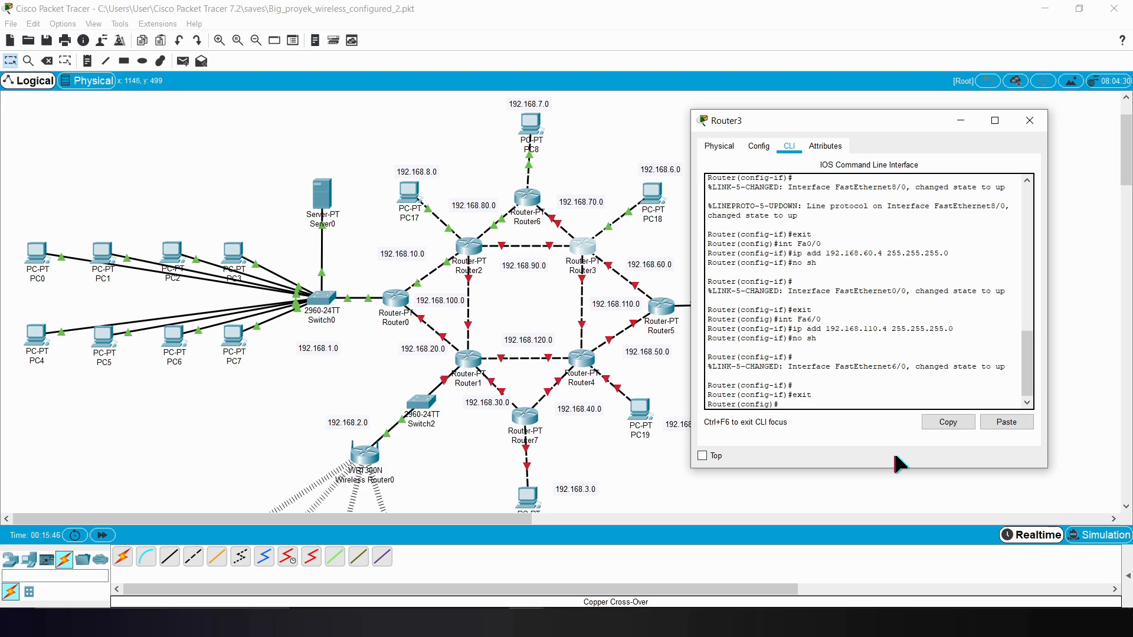
Step: Identify Router3's port on the Router2 link and enter interface configuration for Fa7/0
text(int Fa)
click(494, 332)
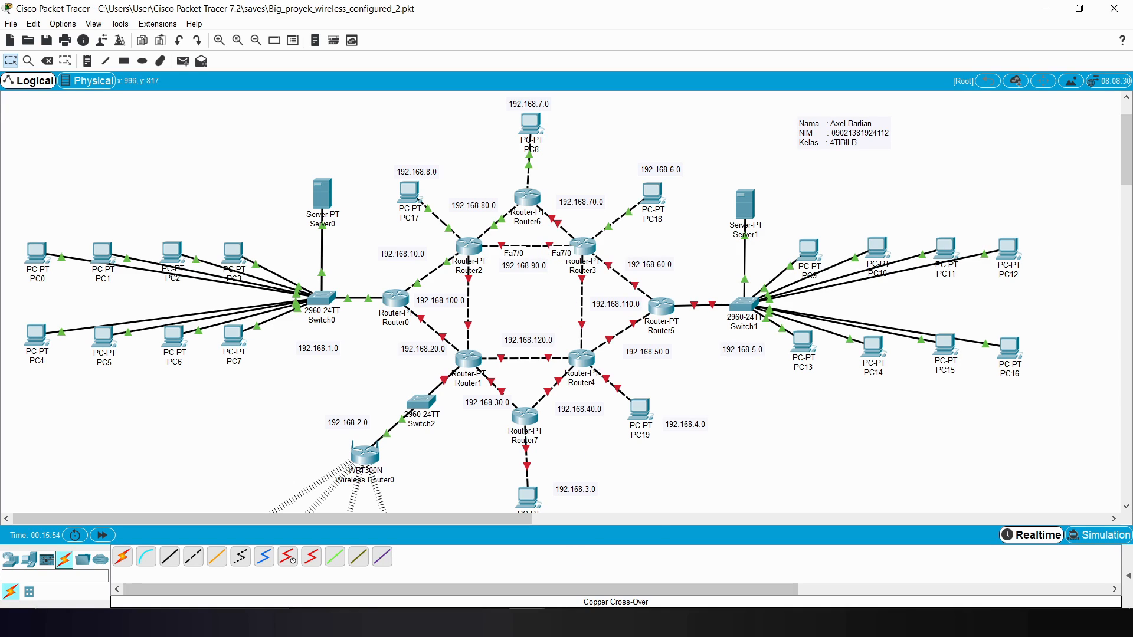
click(607, 560)
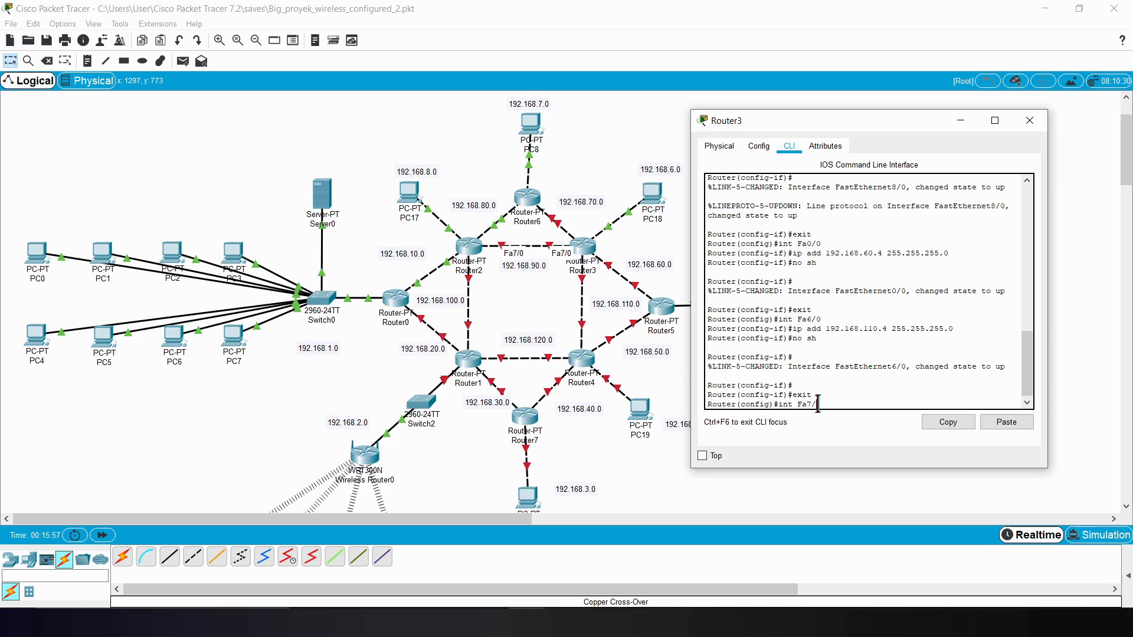
text(0)
key(Return)
Step: Assign IP address 192.168.90.4 with mask 255.255.255.0 to Router3's Fa7/0
text(ip add)
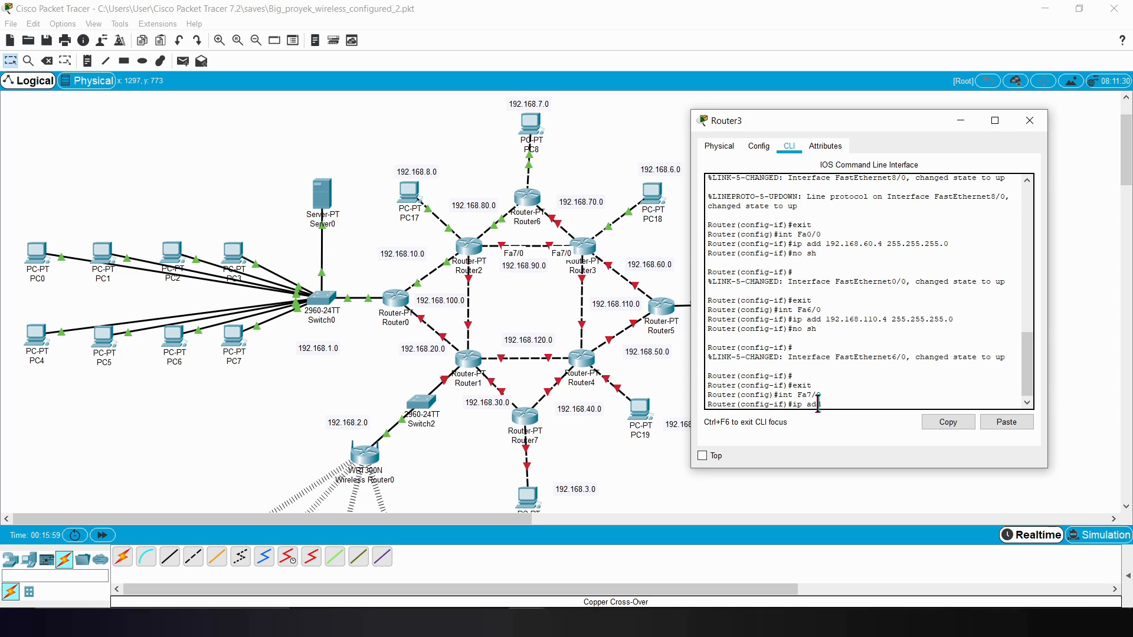
text( 192.168.90.4)
key(Return)
text(n)
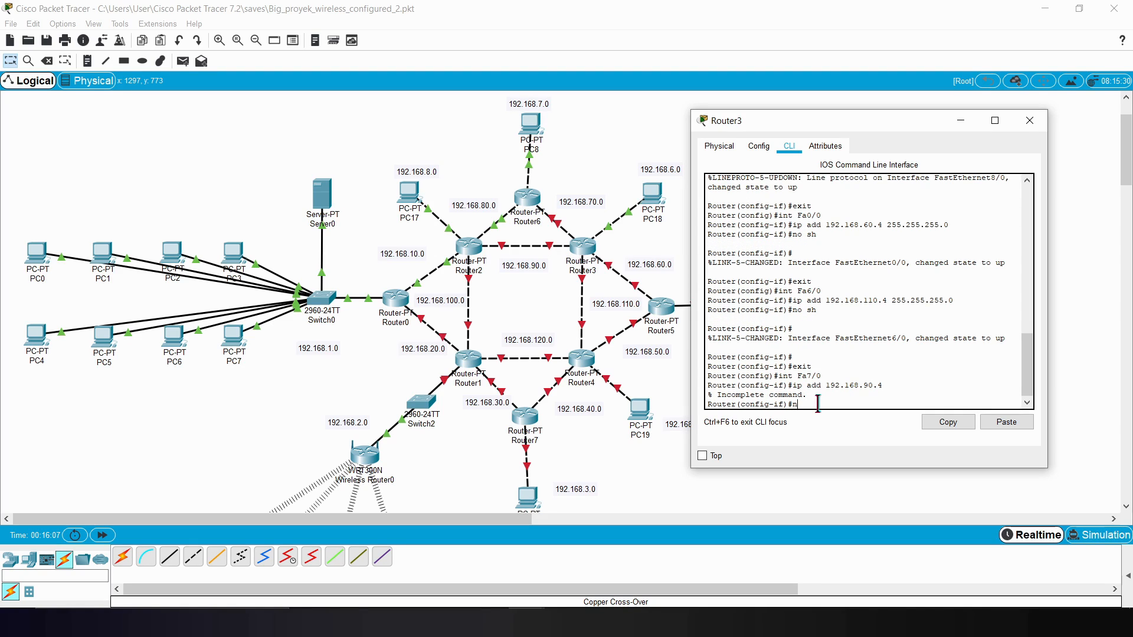
key(BackSpace)
key(Up)
text(255.255.255.0)
key(Return)
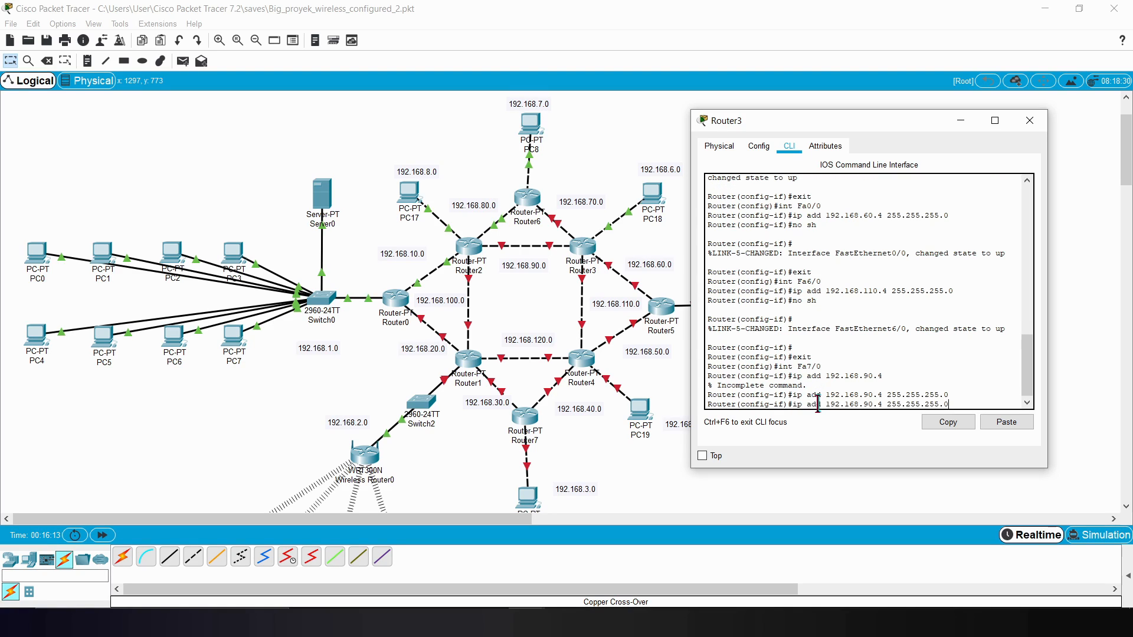
Step: Enable Router3's Fa7/0 with no sh and exit its interface configuration
text(no sh)
key(Return)
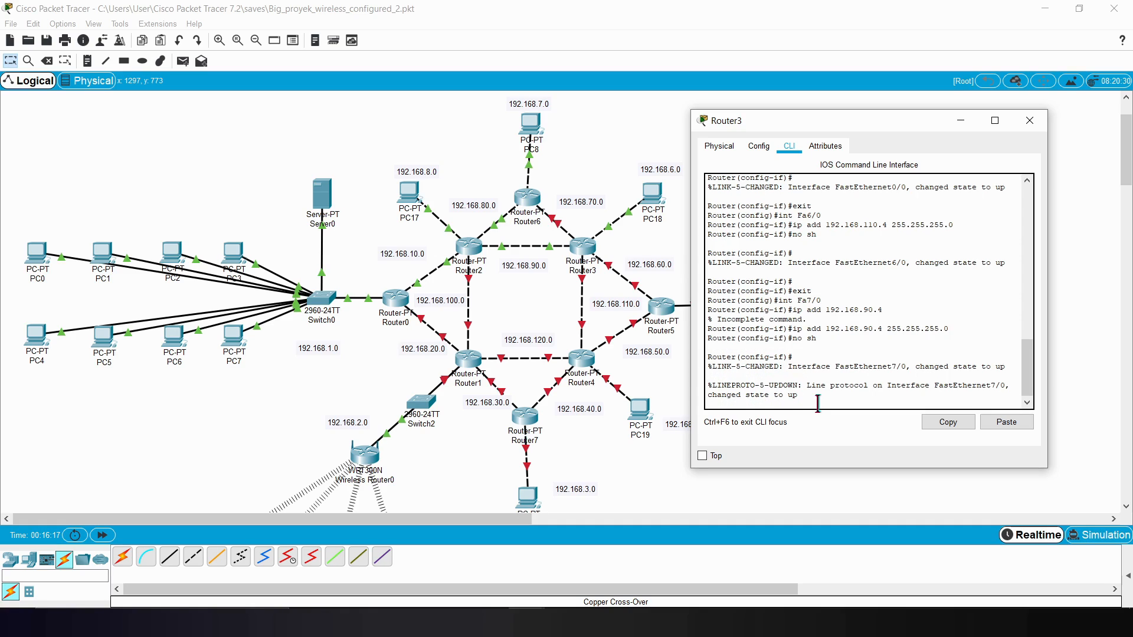
key(Return)
text(exit)
key(Return)
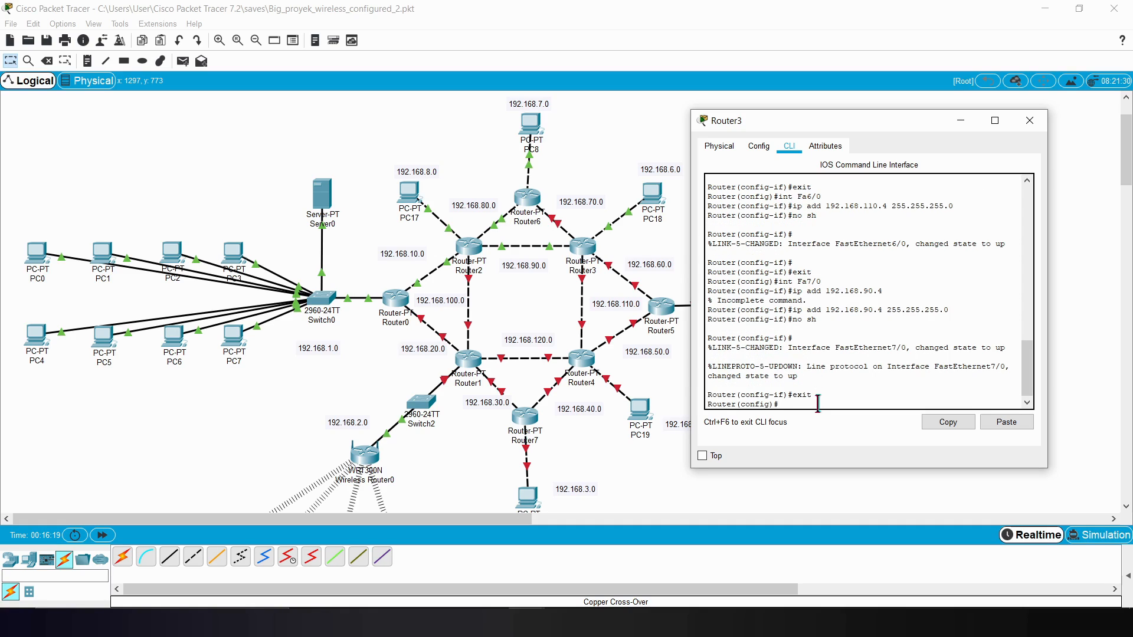
text(ipa ad 192.168)
key(BackSpace)
key(BackSpace)
key(BackSpace)
key(BackSpace)
key(BackSpace)
key(BackSpace)
key(BackSpace)
key(BackSpace)
key(BackSpace)
key(BackSpace)
key(BackSpace)
key(BackSpace)
key(BackSpace)
Step: Identify Router3's port on the Router6 link and enter interface configuration for Fa1/0
text(nt Fa)
click(578, 156)
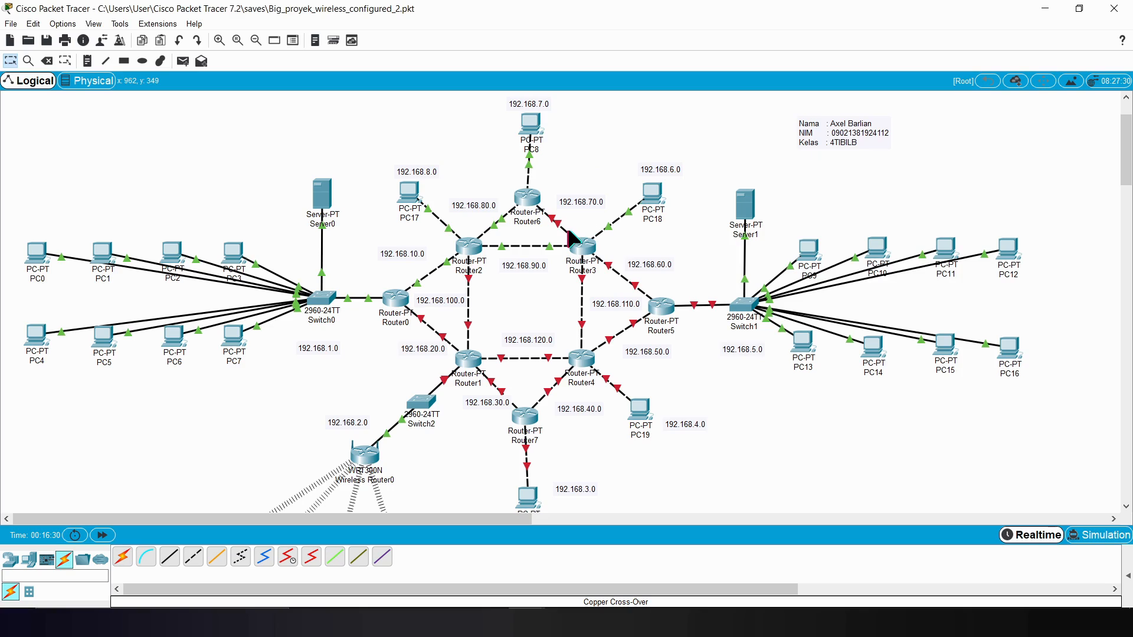
mouse_move(558, 245)
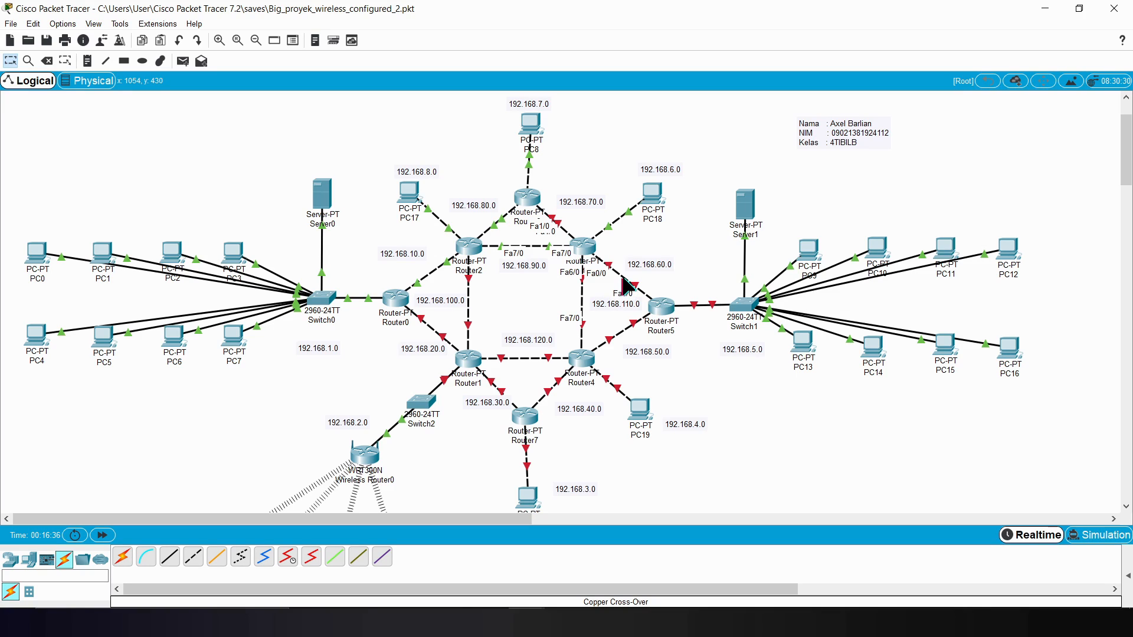
mouse_move(613, 221)
click(600, 567)
text(1)
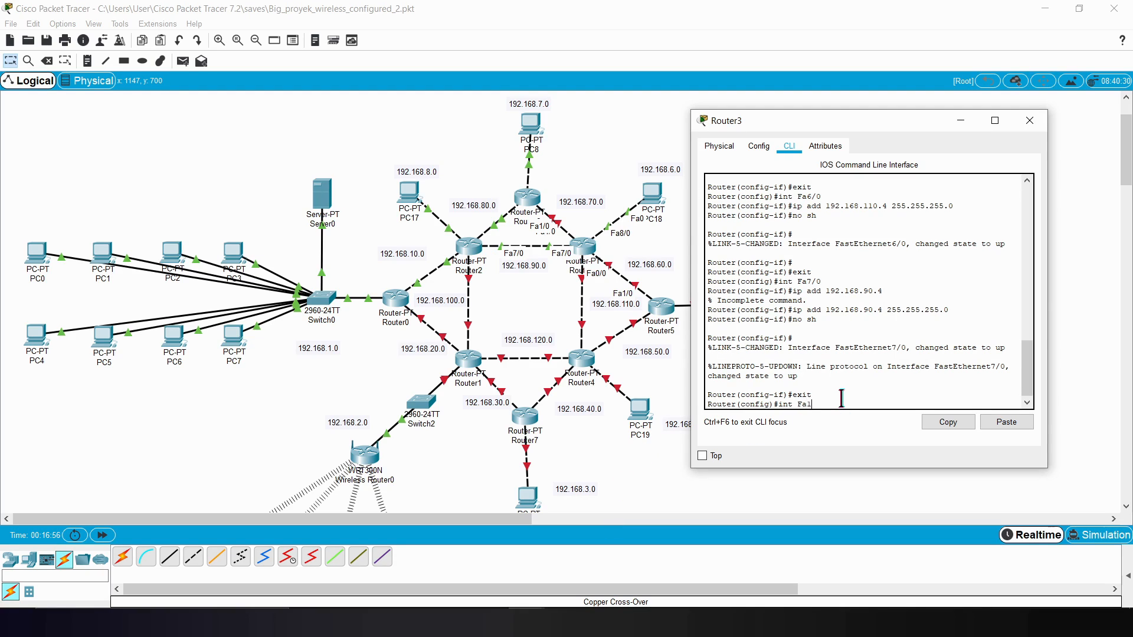
text(/0)
key(Return)
Step: Assign IP address 192.168.70.4 with mask 255.255.255.0 to Router3's Fa1/0
text(ip add 192.168.70.4 )
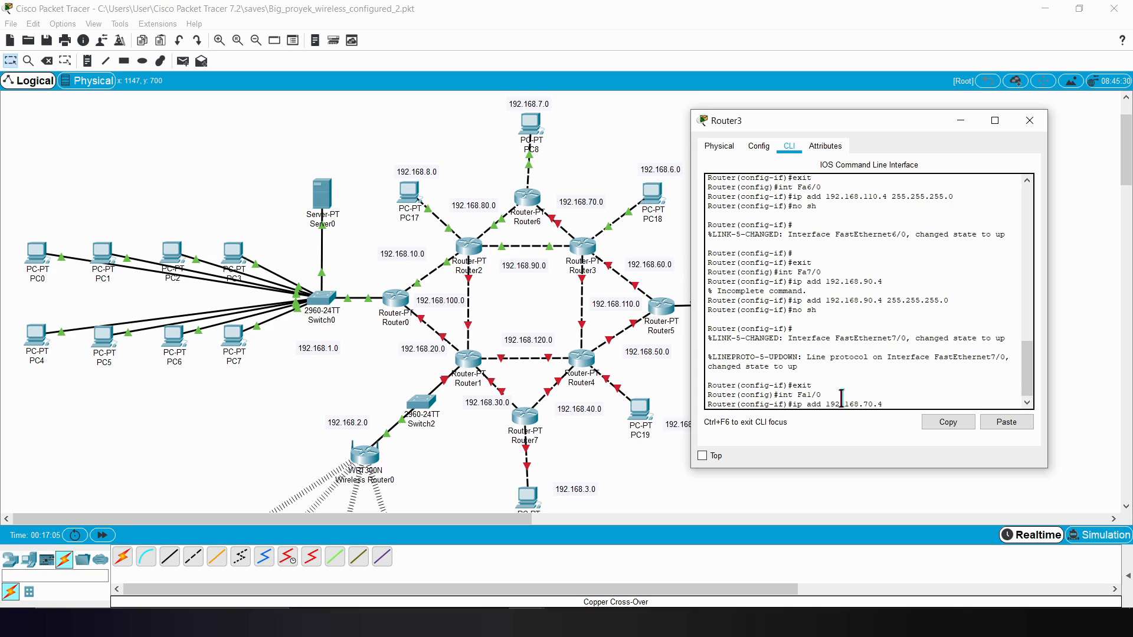
text(255.255.255.0)
key(Return)
Step: Enable Router3's Fa1/0 with no sh and exit its interface configuration
text(no sh)
key(Return)
key(Return)
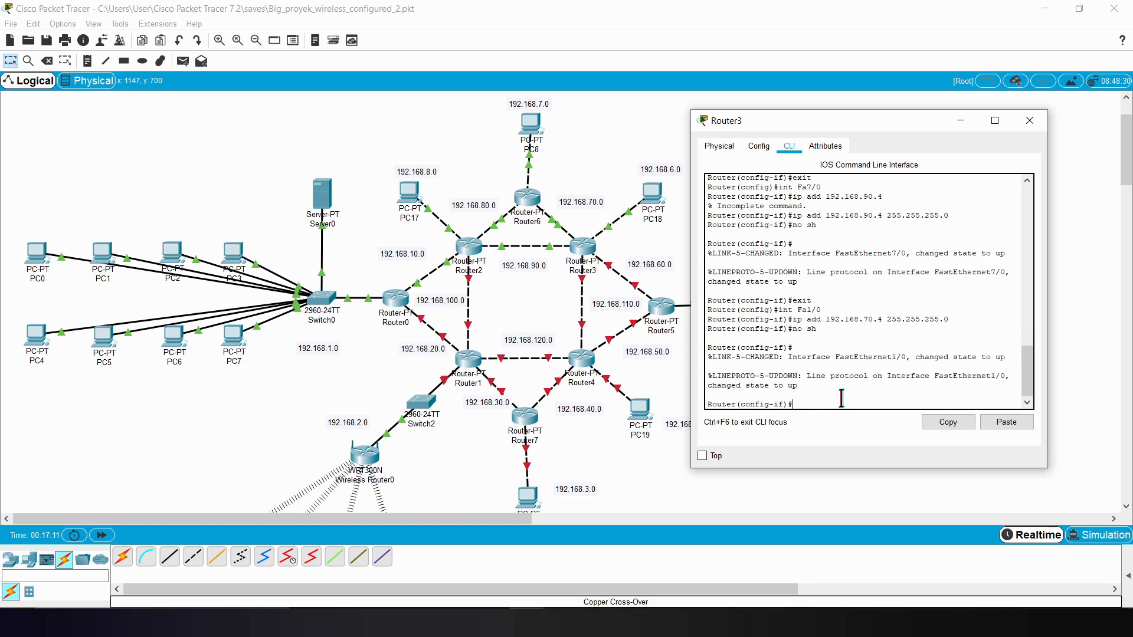
text(exit)
key(Return)
Step: Start RIP routing configuration on Router3 and set it to version 2
text(router ri)
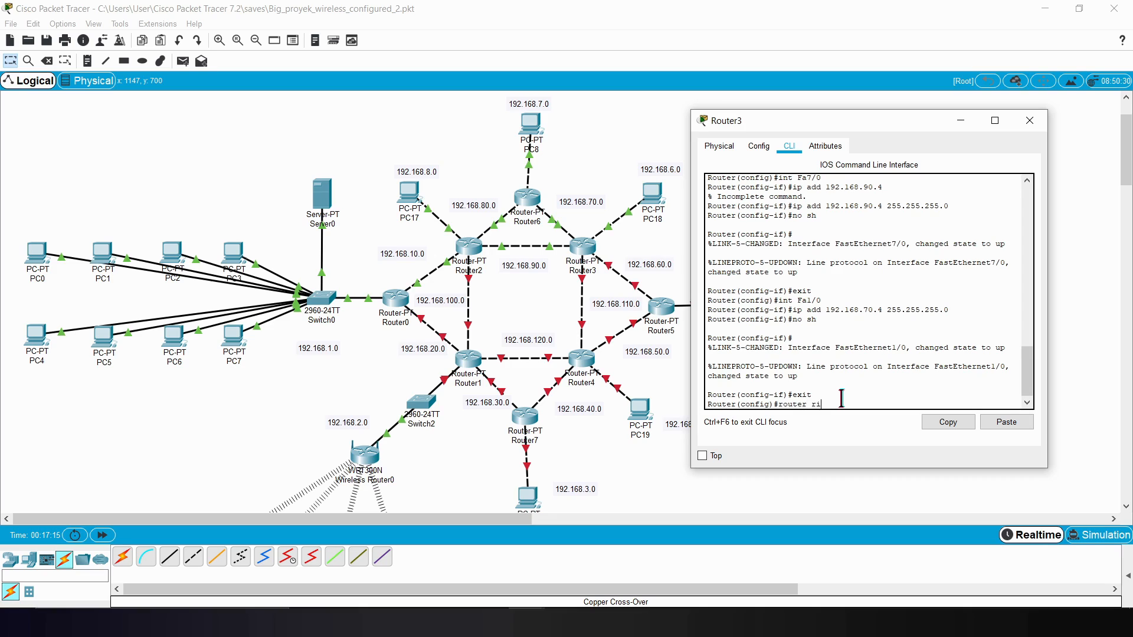
text(p)
key(Return)
text(ver)
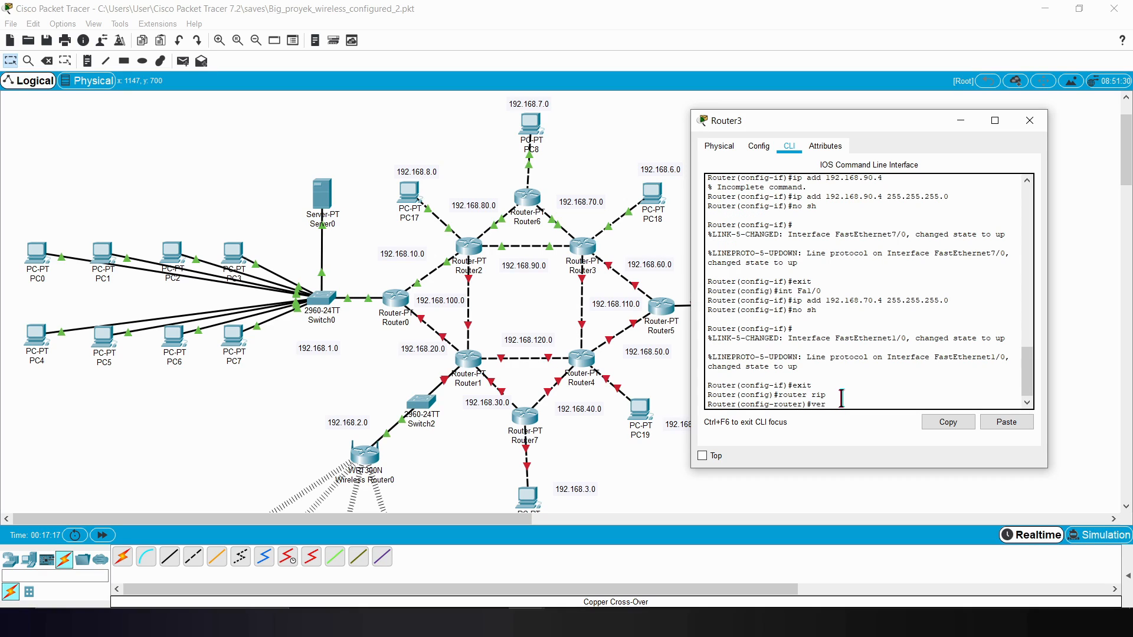
text(sion 2)
key(Return)
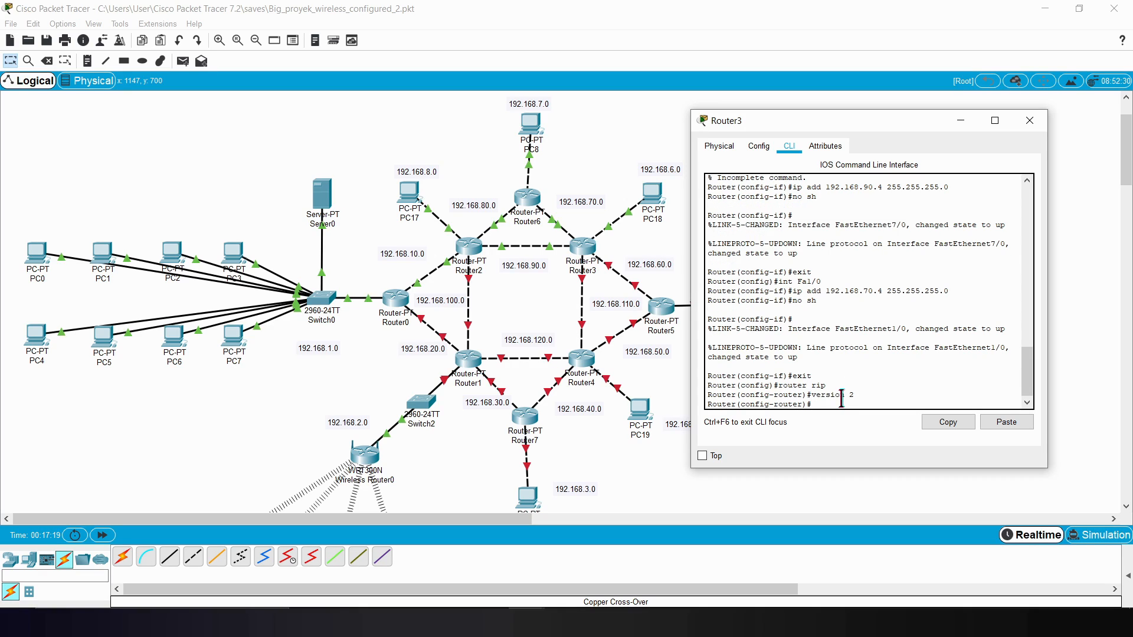
Step: Add networks 192.168.70.0 and 192.168.6.0 to Router3's RIP configuration
text(nfig-router)#network 192.168.70.0)
key(Return)
key(Up)
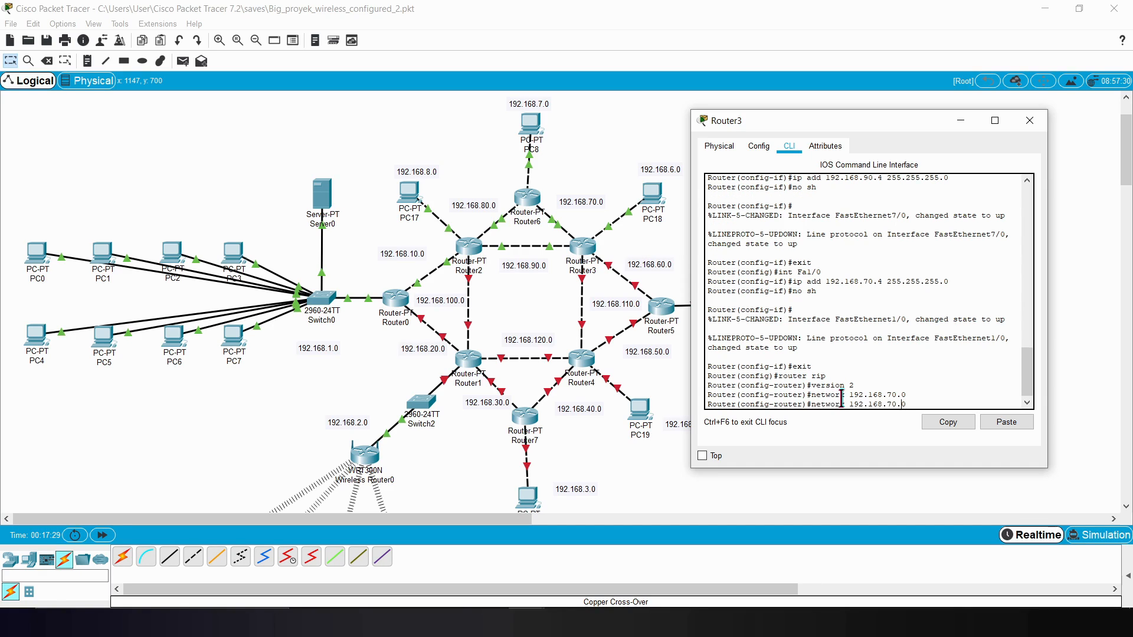
key(BackSpace)
key(BackSpace)
key(BackSpace)
key(BackSpace)
text(6.0)
key(Return)
Step: Add networks 192.168.60.0 and 192.168.110.0 to Router3's RIP configuration
key(Up)
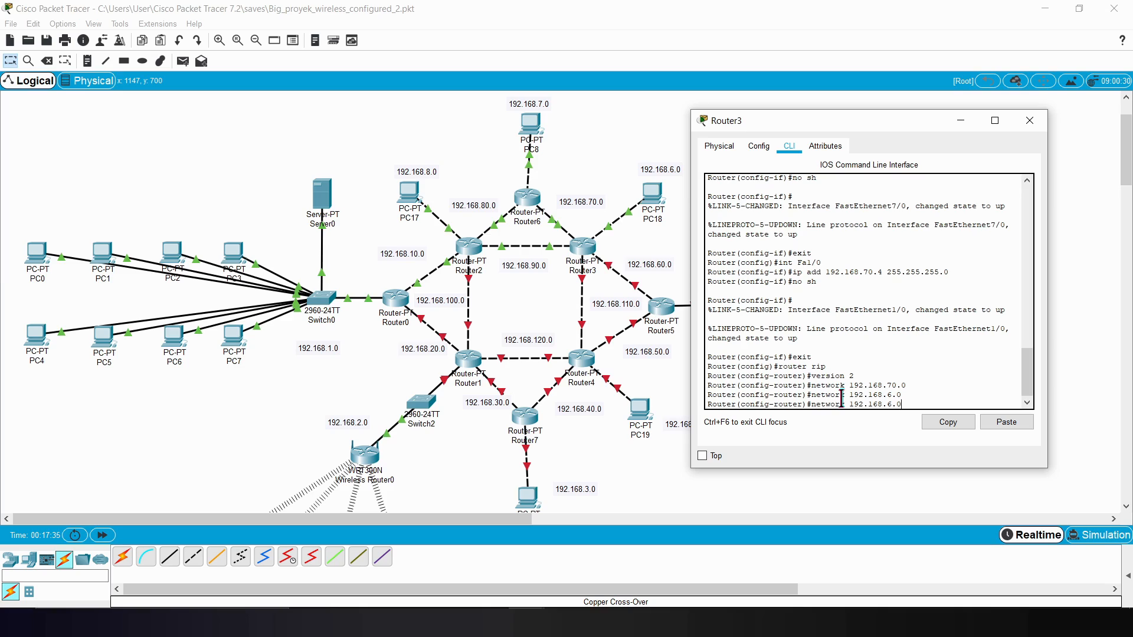
text(0)
key(Return)
key(Up)
key(BackSpace)
key(BackSpace)
key(BackSpace)
key(BackSpace)
text(110.0)
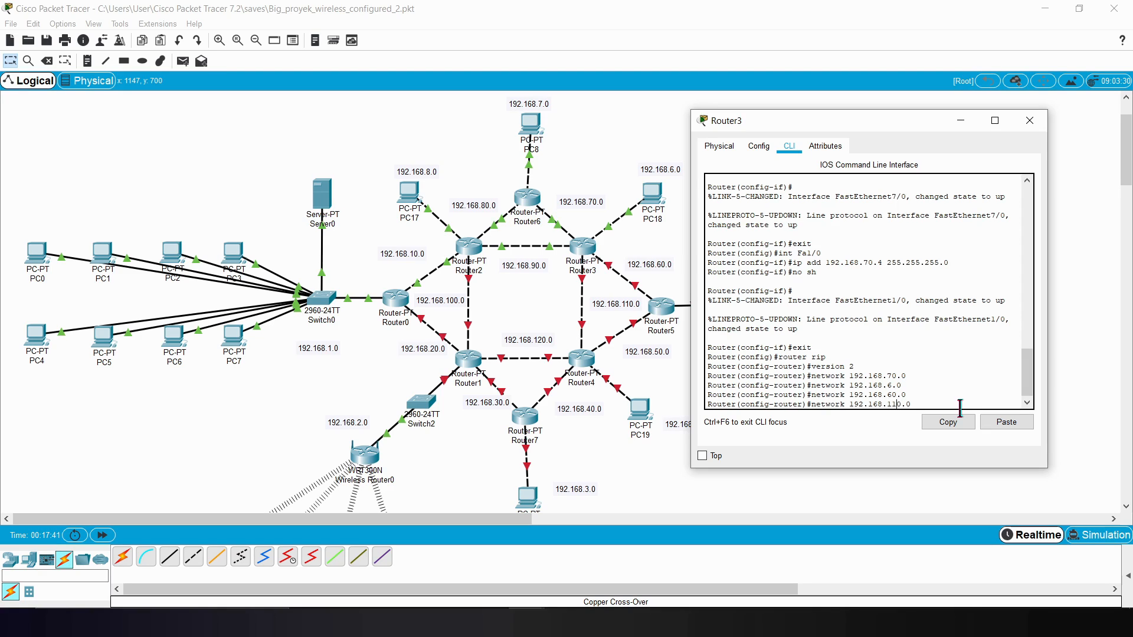
key(Return)
Step: Add network 192.168.90.0 to Router3's RIP configuration and exit router configuration mode
key(Up)
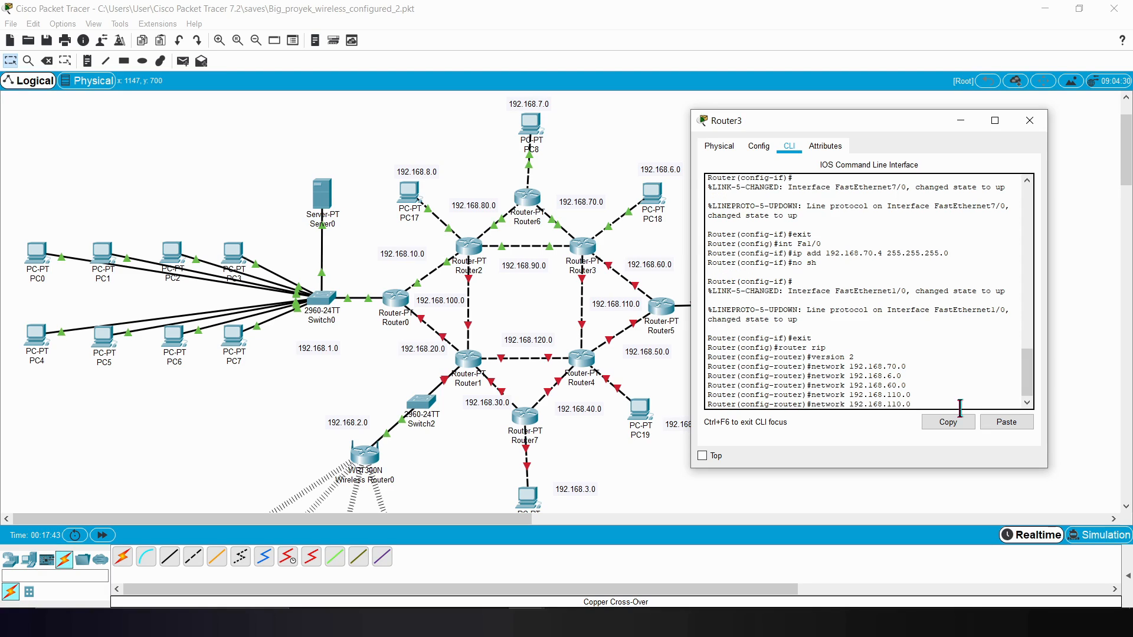
key(BackSpace)
key(BackSpace)
key(BackSpace)
key(BackSpace)
key(BackSpace)
text(90.0)
key(Return)
text(exit)
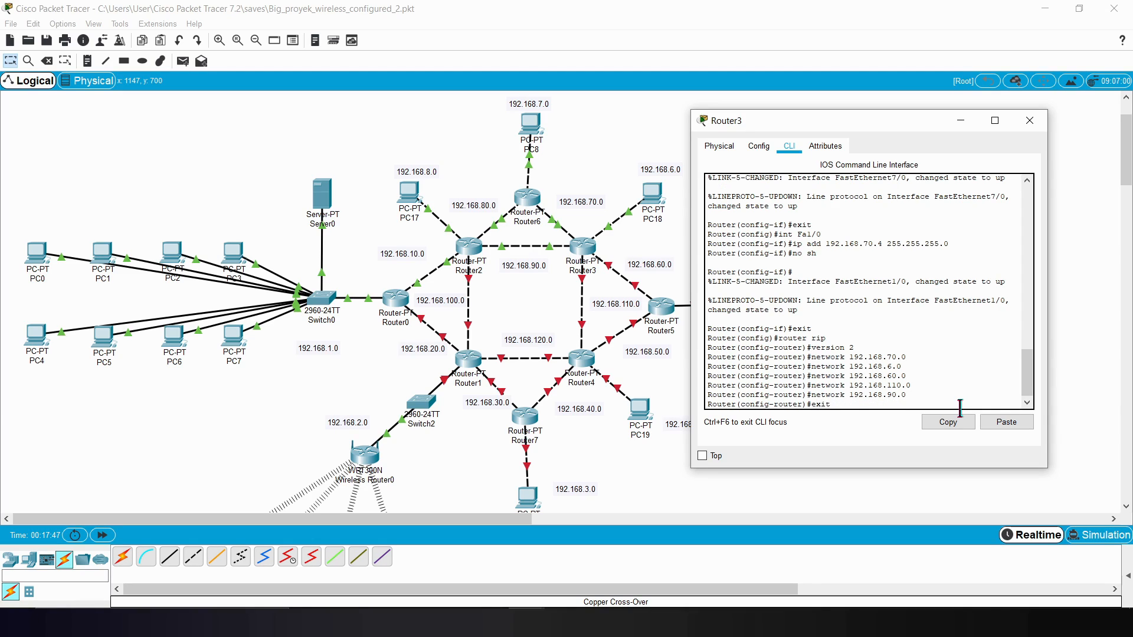
key(Return)
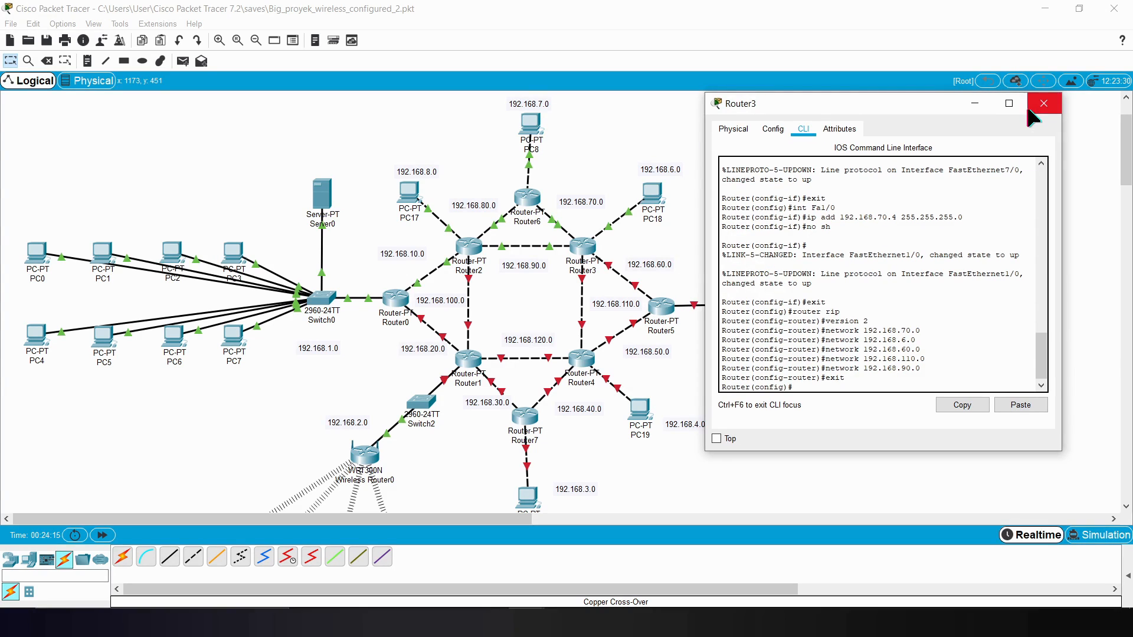
Step: Close Router3's window and open the command line of Router5, moving its window clear of the router's links
click(1044, 103)
click(661, 316)
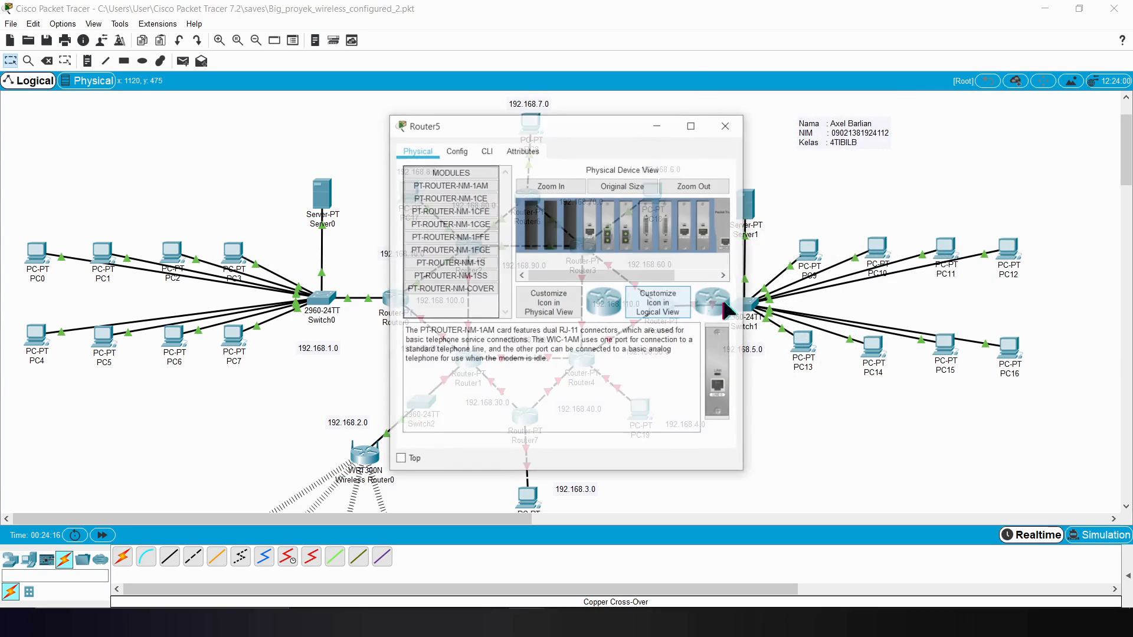
click(490, 147)
drag(521, 132, 828, 185)
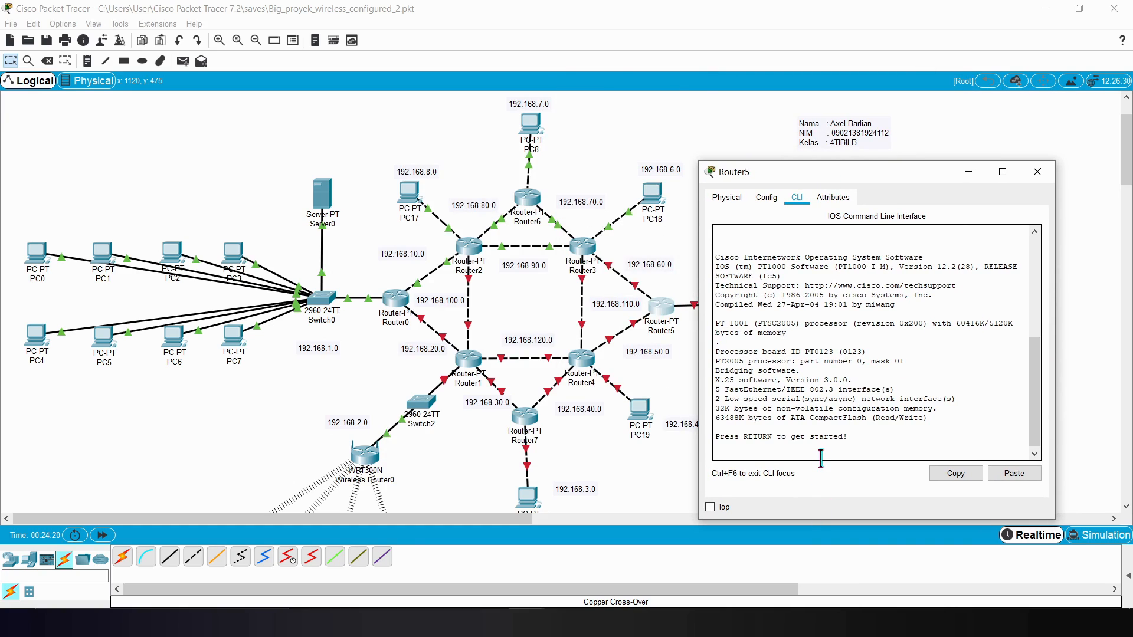
Step: Enter privileged mode on Router5 with enable and global configuration mode with config t
key(Return)
text(enable)
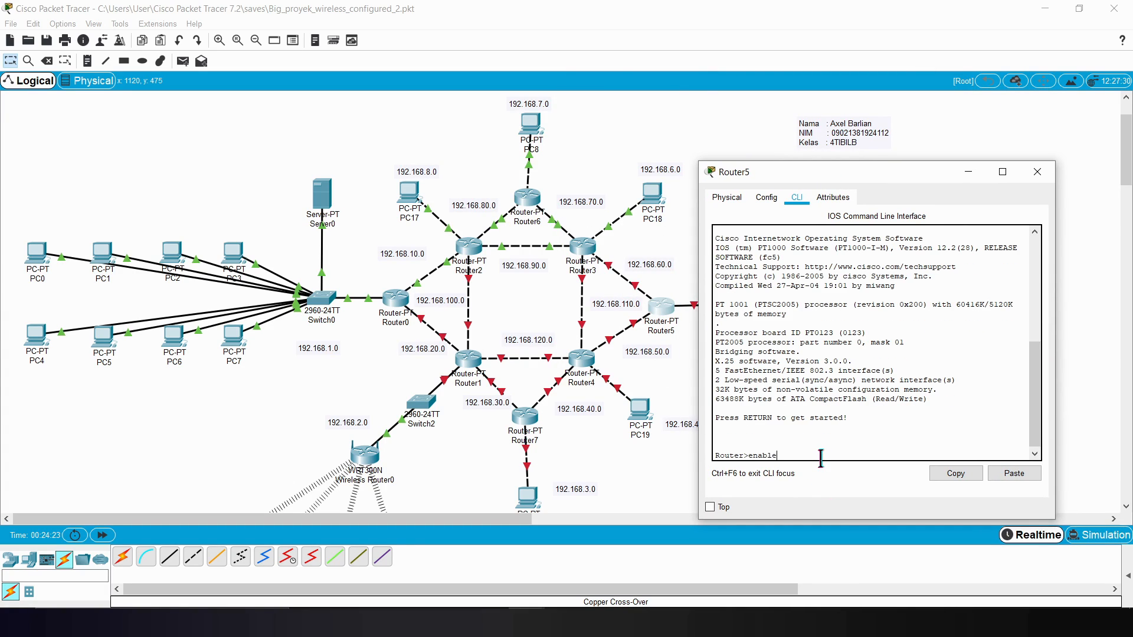
key(Return)
drag(871, 167, 388, 146)
text(config t)
key(Return)
Step: Enter interface configuration for Router5's Fa6/0, the link to Switch1, and begin its IP address command with 192.168.5.10
text(int Fa)
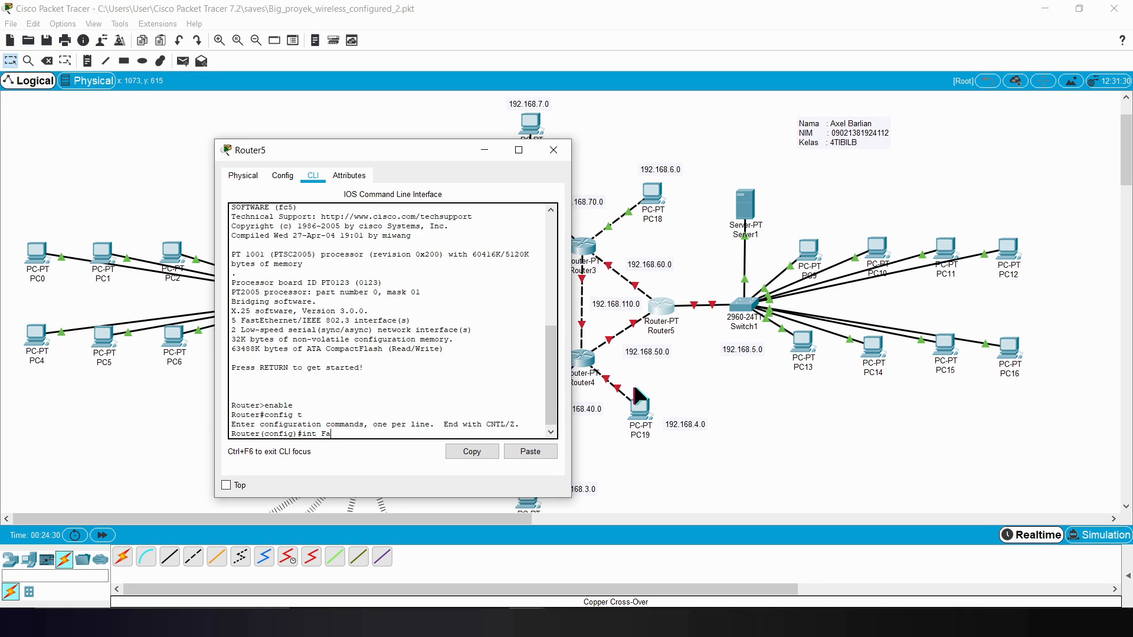
drag(423, 142, 392, 126)
click(774, 396)
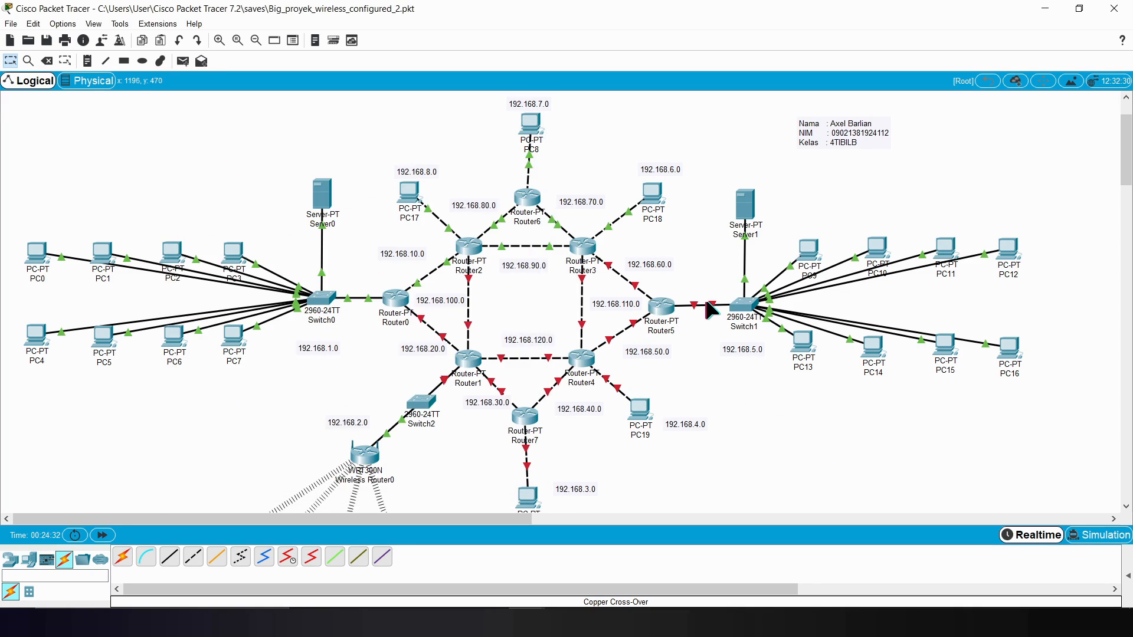
click(661, 304)
text(6/0)
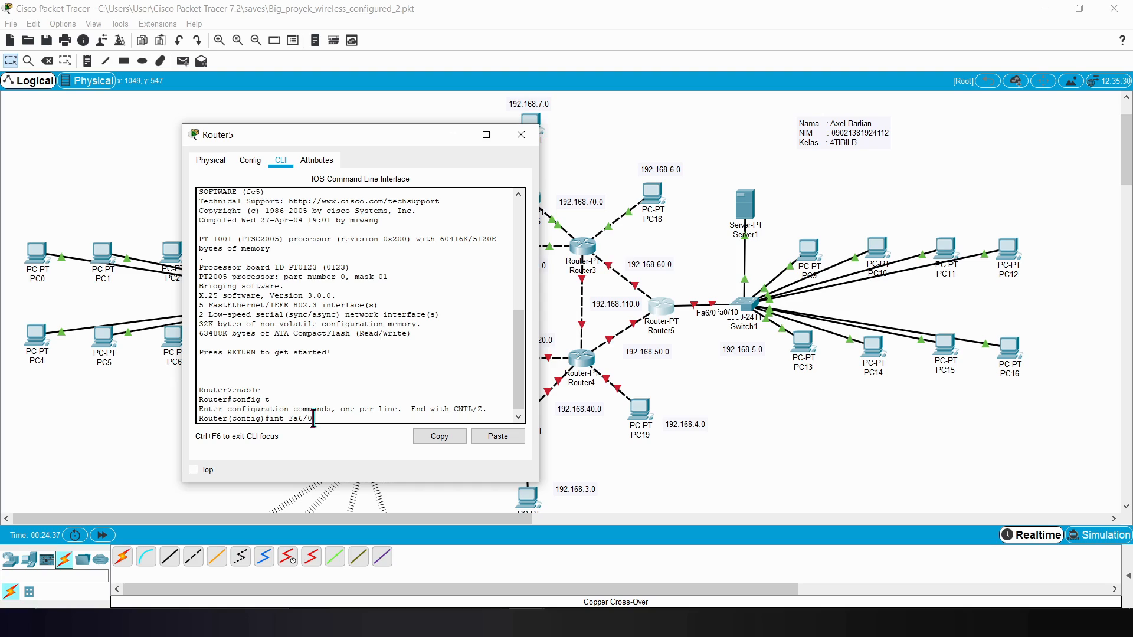
key(Return)
text(ip add 192.168.5.10)
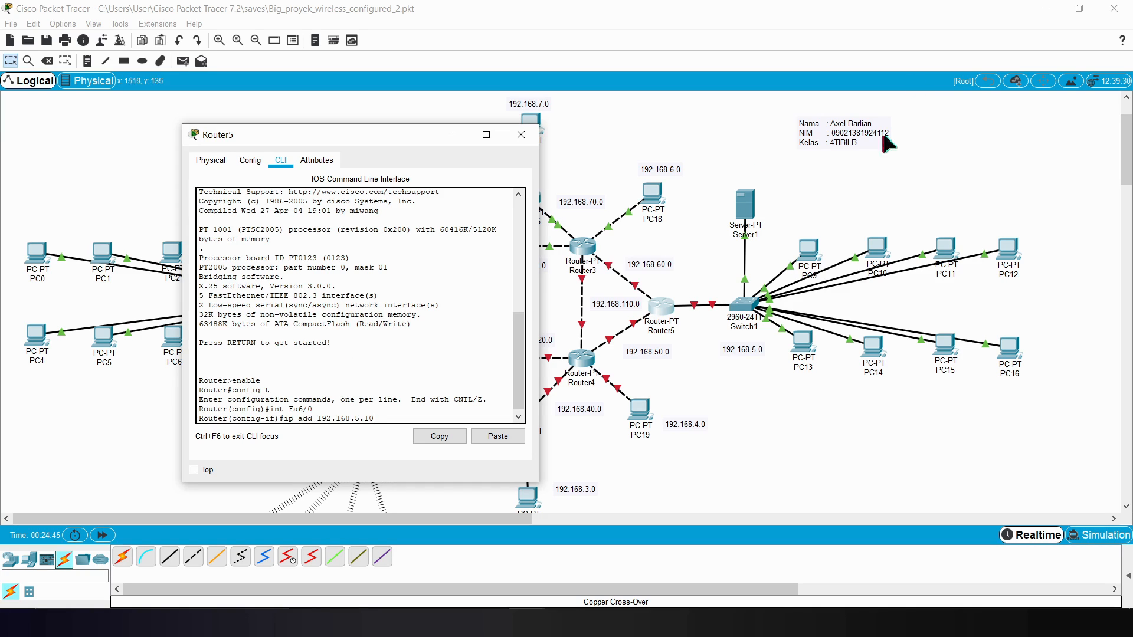
Step: Check the default gateway in Server1's DHCP service settings, and close the server's window
click(748, 218)
click(748, 218)
click(465, 111)
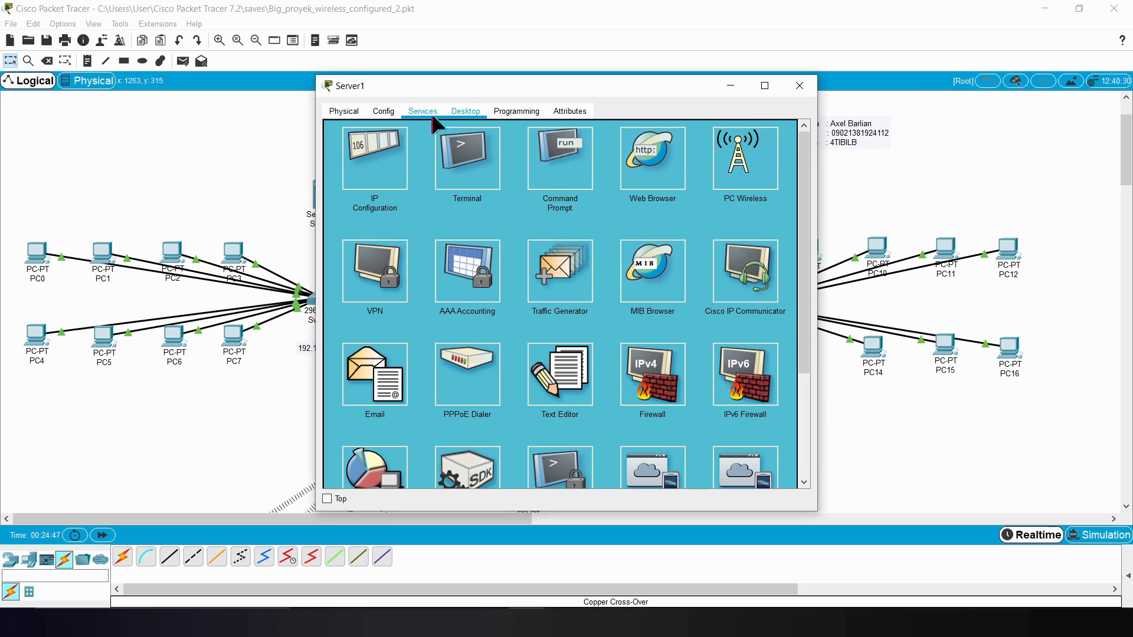
click(384, 111)
click(344, 111)
click(422, 111)
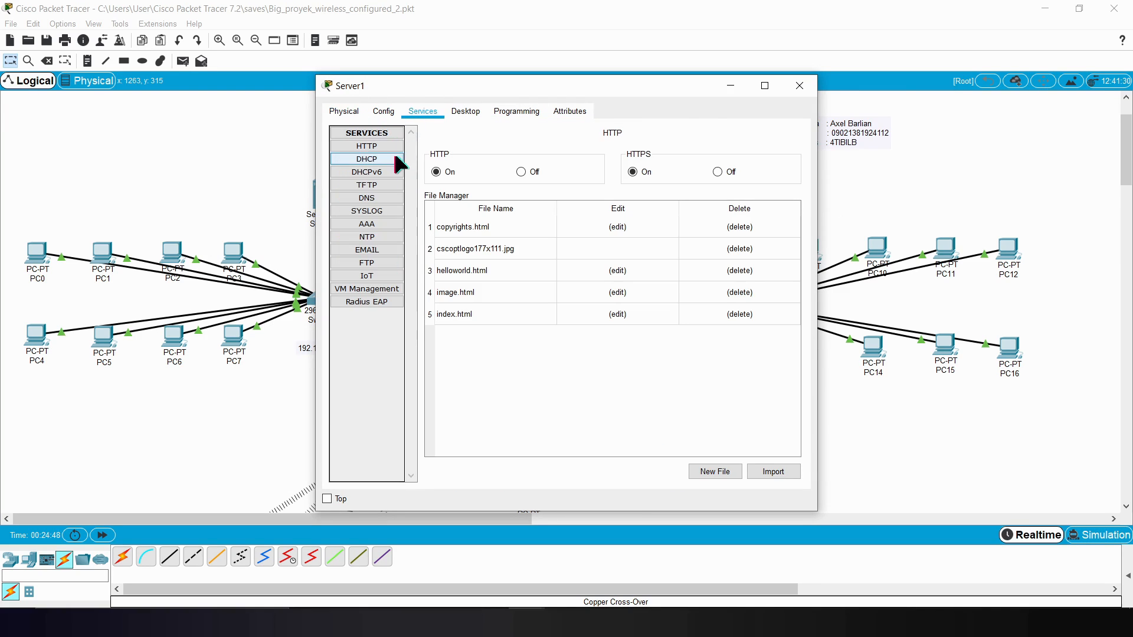
click(367, 159)
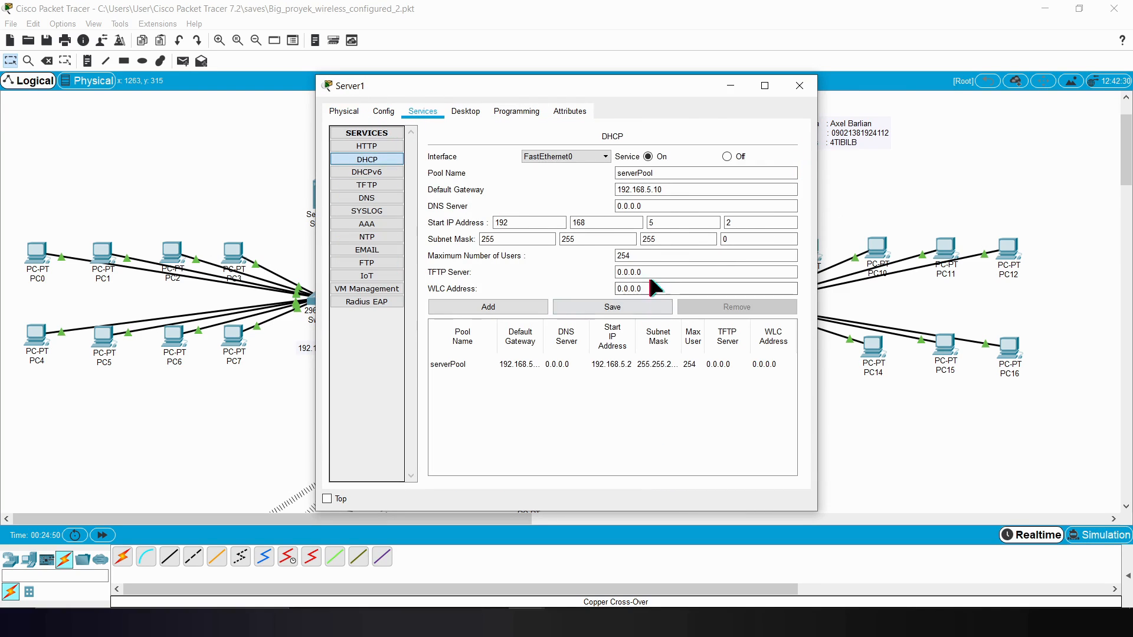
click(799, 86)
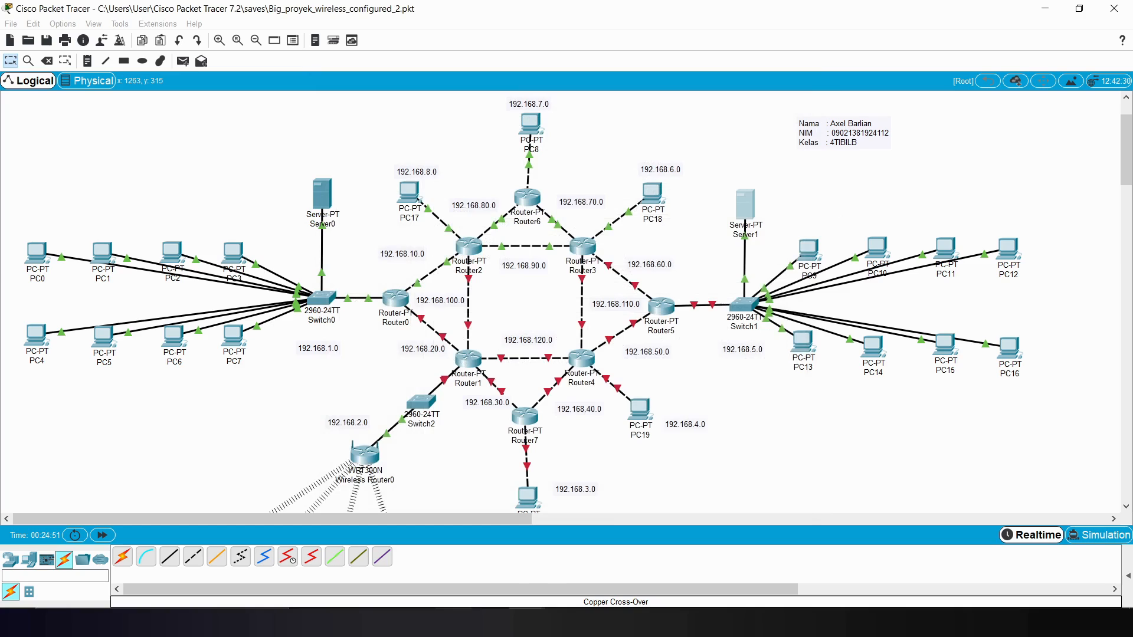
Step: Complete the Fa6/0 address on Router5 with mask 255.255.255.0, enable the interface with no sh, and exit interface configuration
click(658, 310)
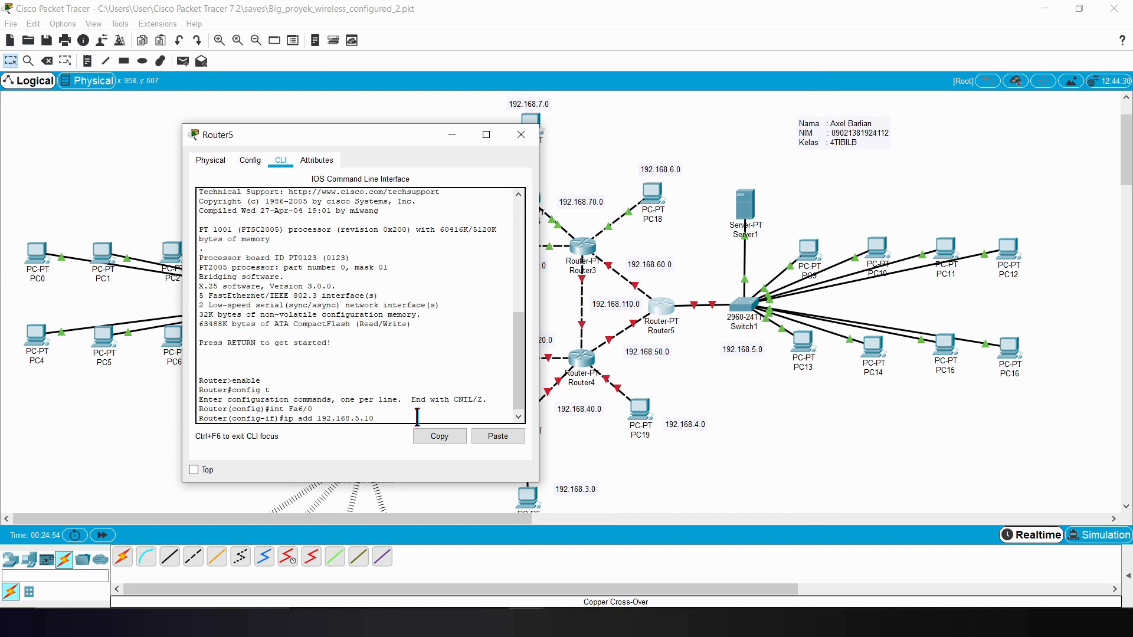
text(55.255.255.0)
key(Return)
text(no sh)
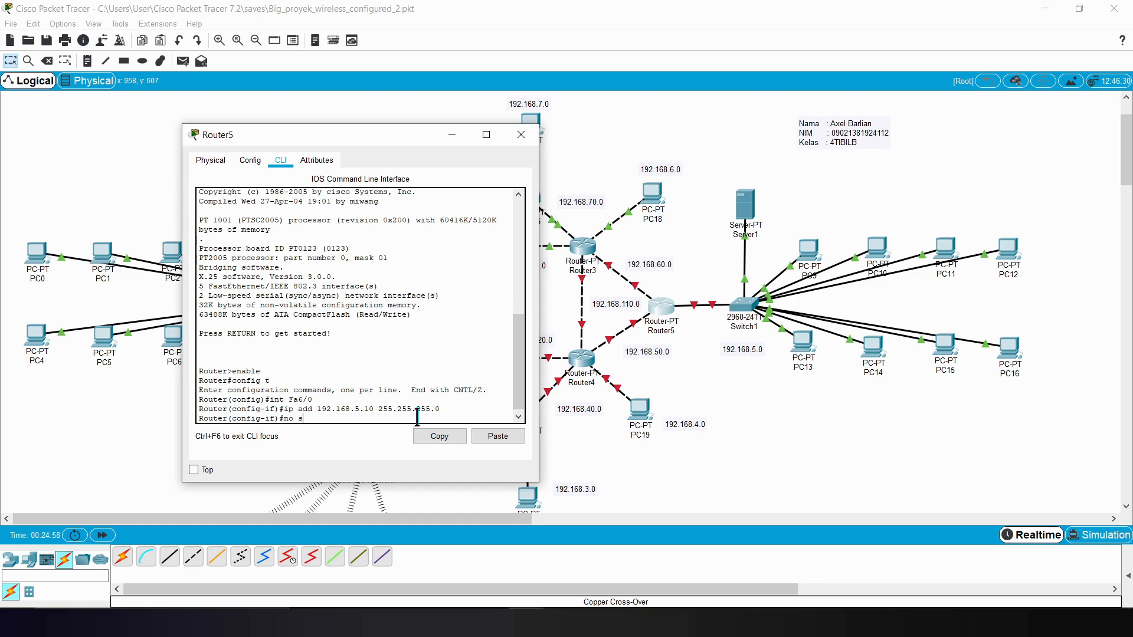
key(Return)
key(Return)
text(exit)
key(Return)
Step: Enter interface configuration for Router5's Fa0/0, checking the port labels on its link to Router4
text(ip )
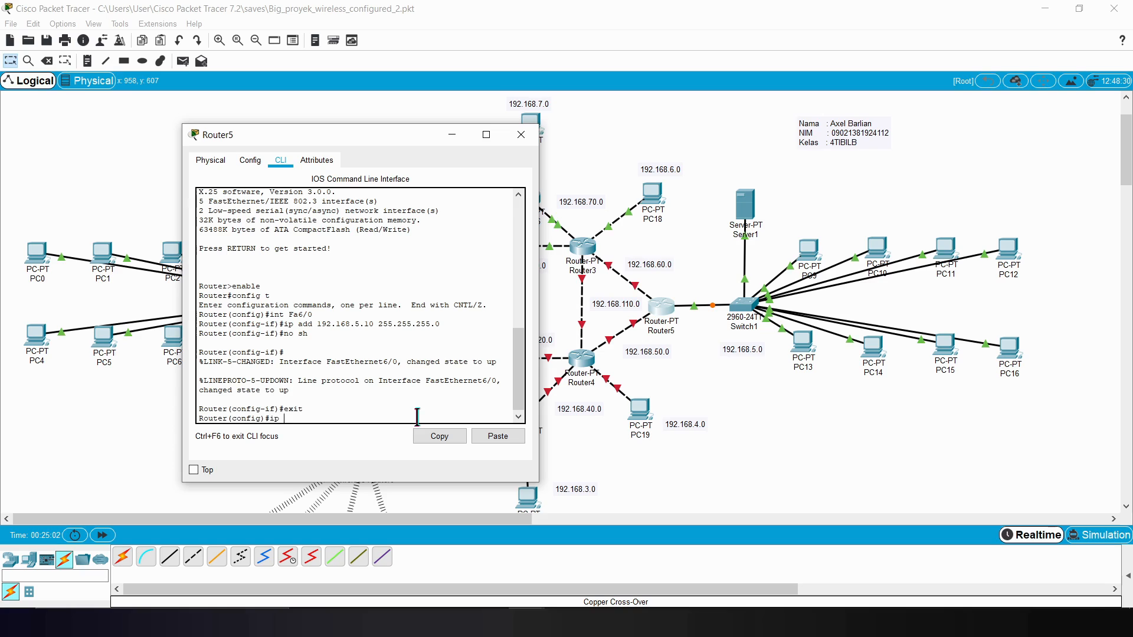
text(nt Fa0)
click(679, 377)
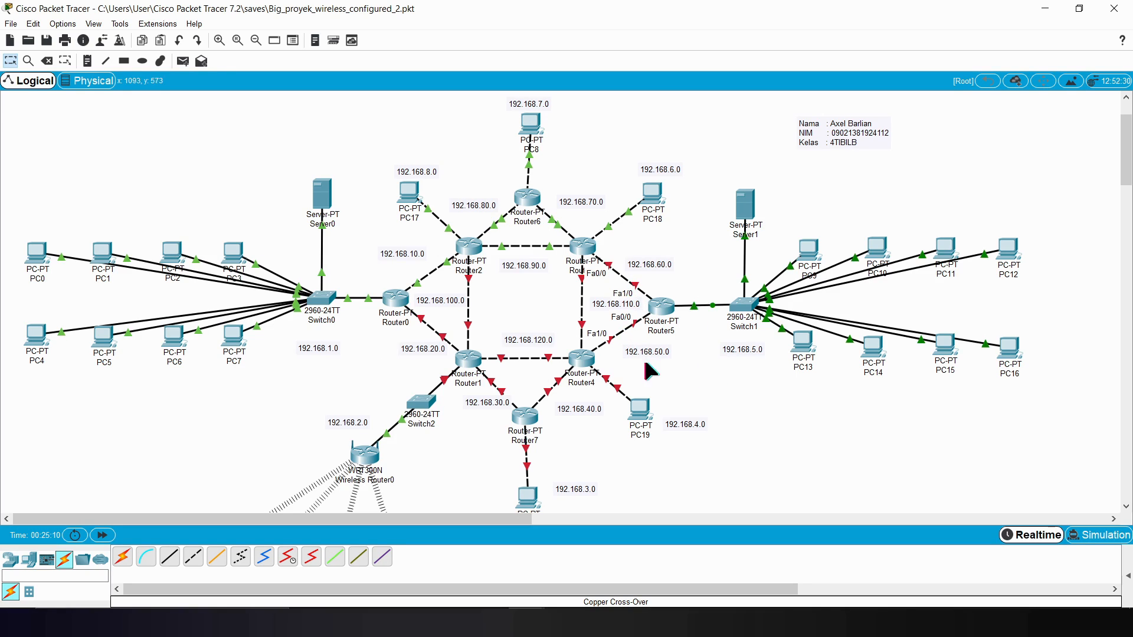
mouse_move(531, 622)
click(621, 561)
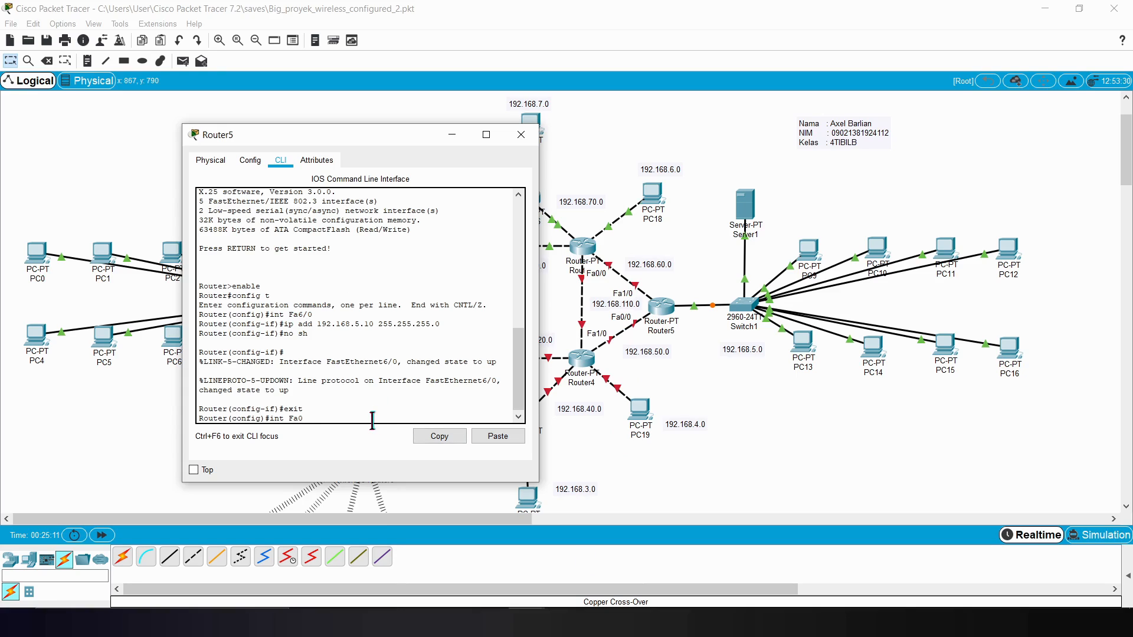
text(/0)
key(Return)
Step: Assign IP address 192.168.50.5 with mask 255.255.255.0 to Router5's Fa0/0
text(ip add 192)
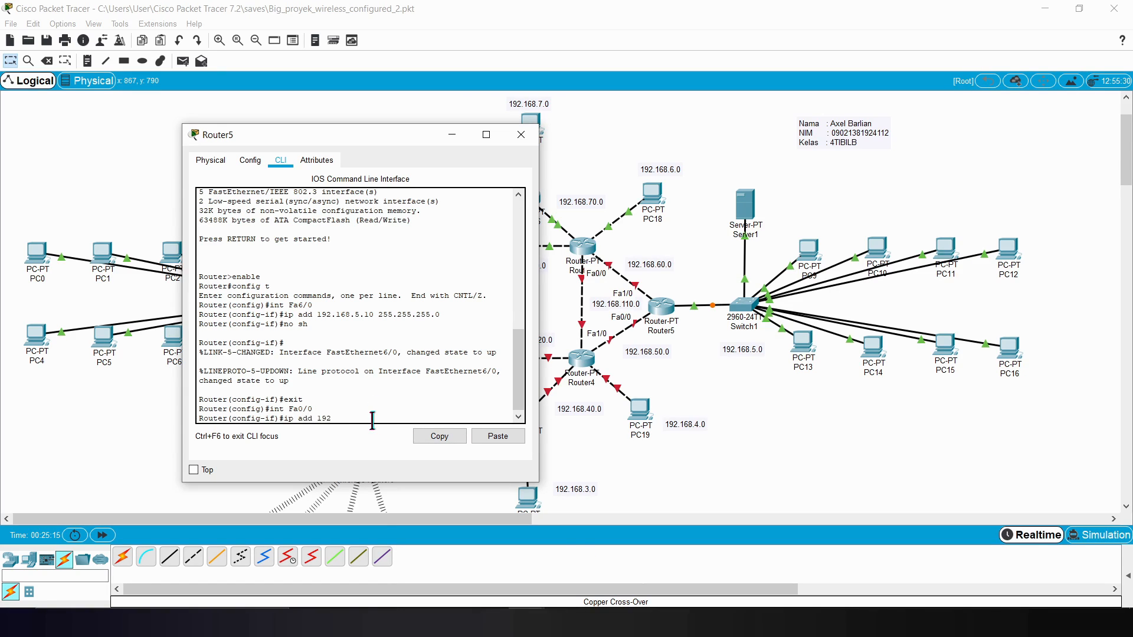
text(.168.50.1 255.255.255.0)
key(Return)
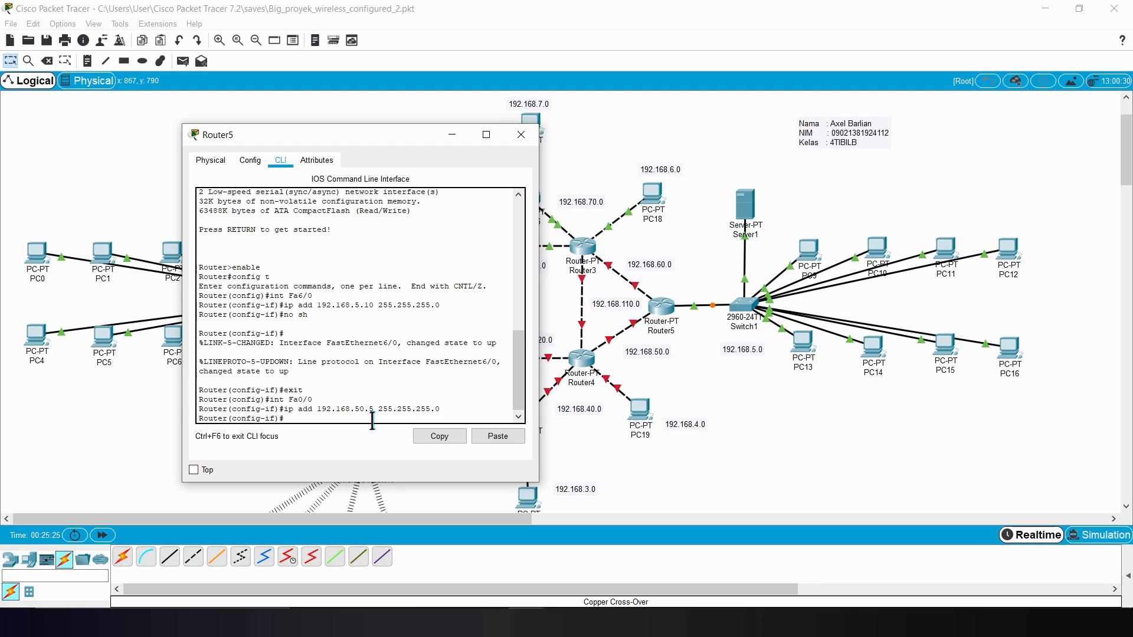
Step: Enable Router5's Fa0/0 with no sh and exit interface configuration
text(no sh)
key(Return)
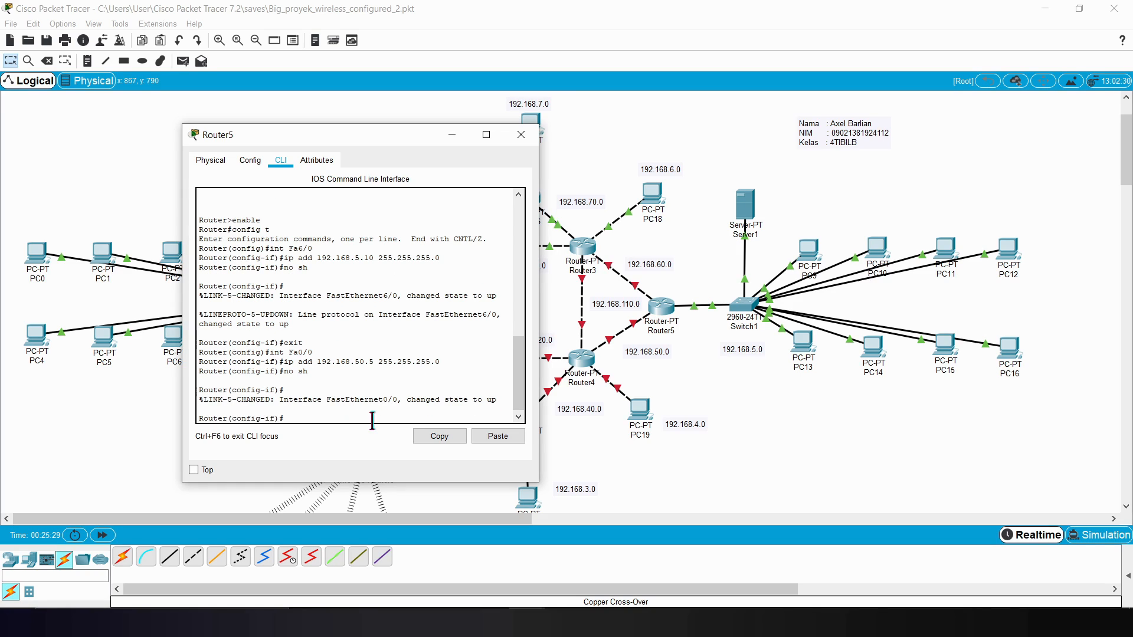
text(exit)
key(Return)
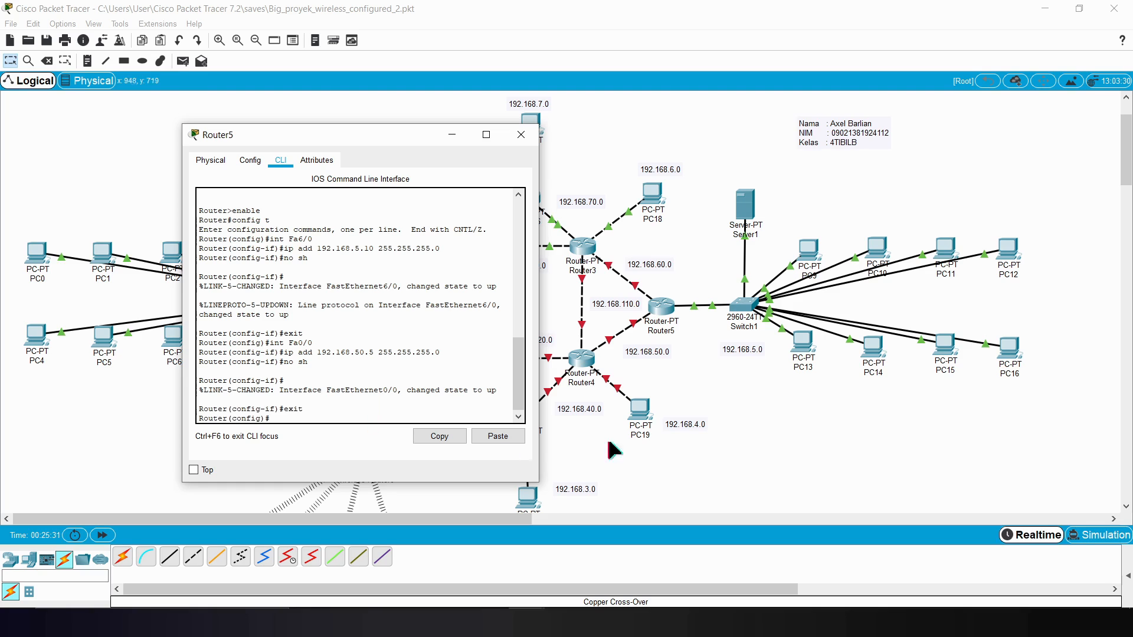
Step: Look over the topology around Router3 and Router5, and move Router5's command-line window clear of the central routers
click(728, 417)
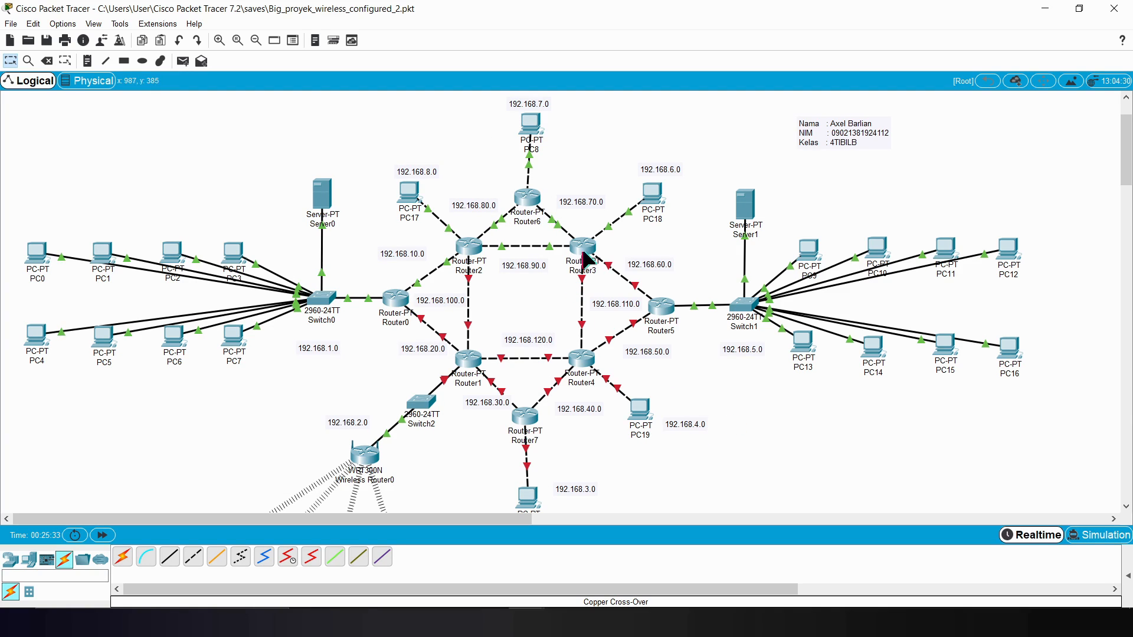
mouse_move(529, 622)
click(634, 565)
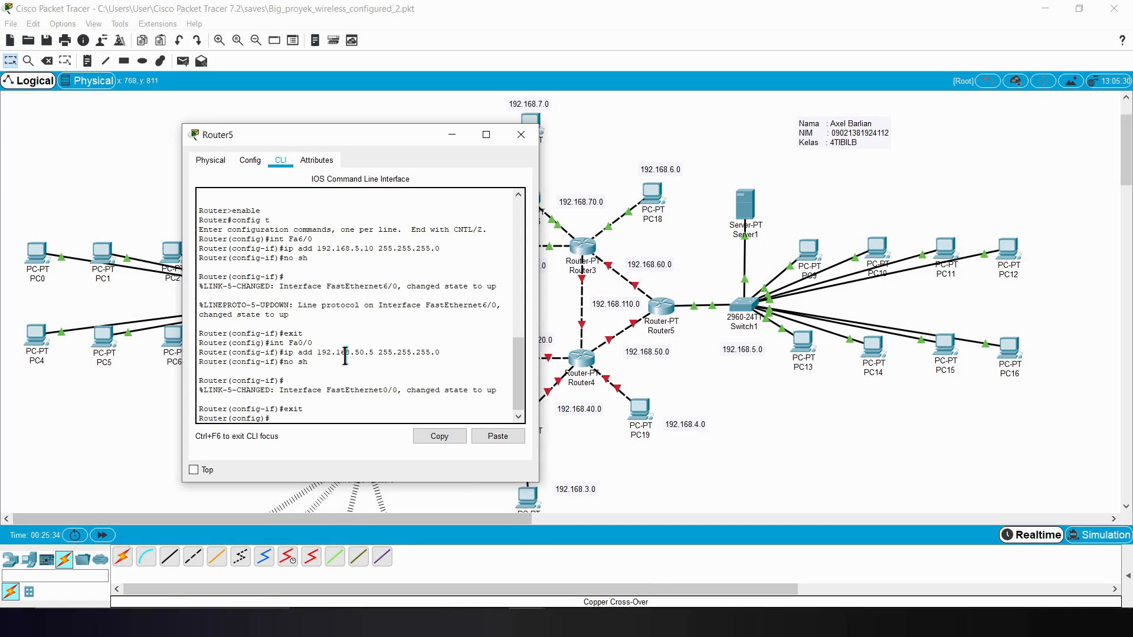
drag(376, 135, 331, 136)
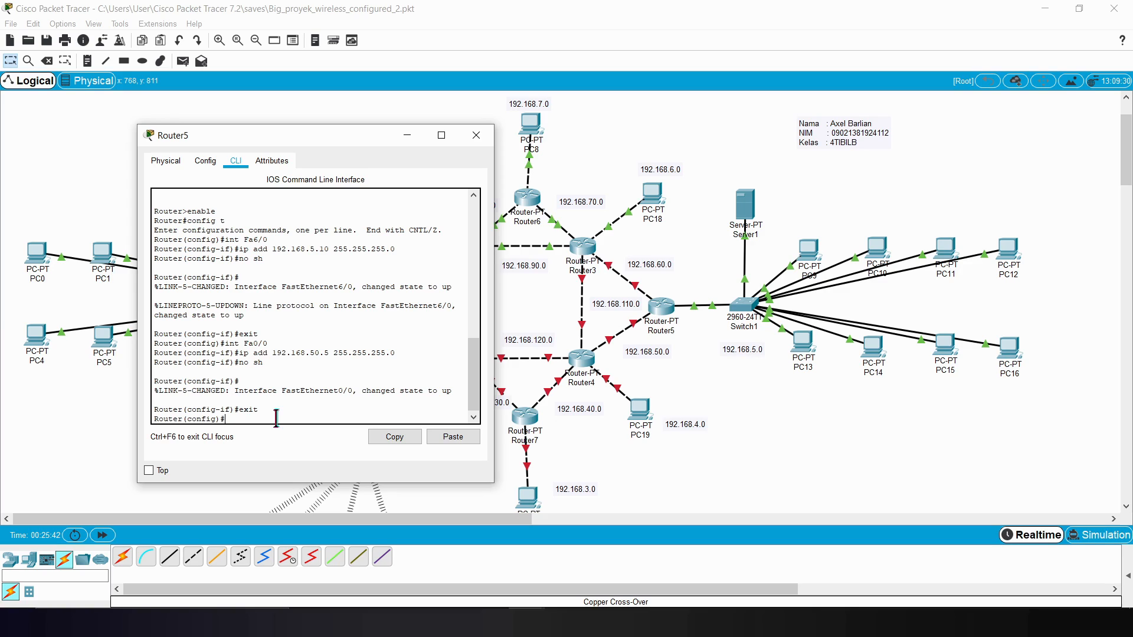
Step: Enter interface configuration for Router5's Fa1/0, checking the port labels on its link to Router3
text(nt Fa1/0)
click(703, 385)
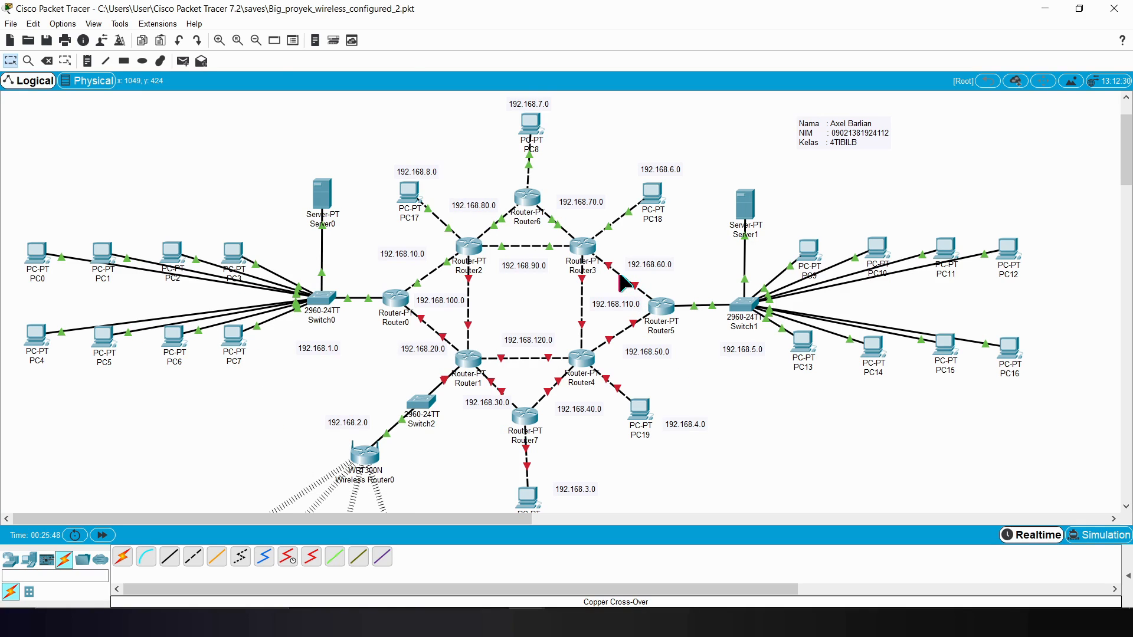
mouse_move(531, 623)
click(608, 554)
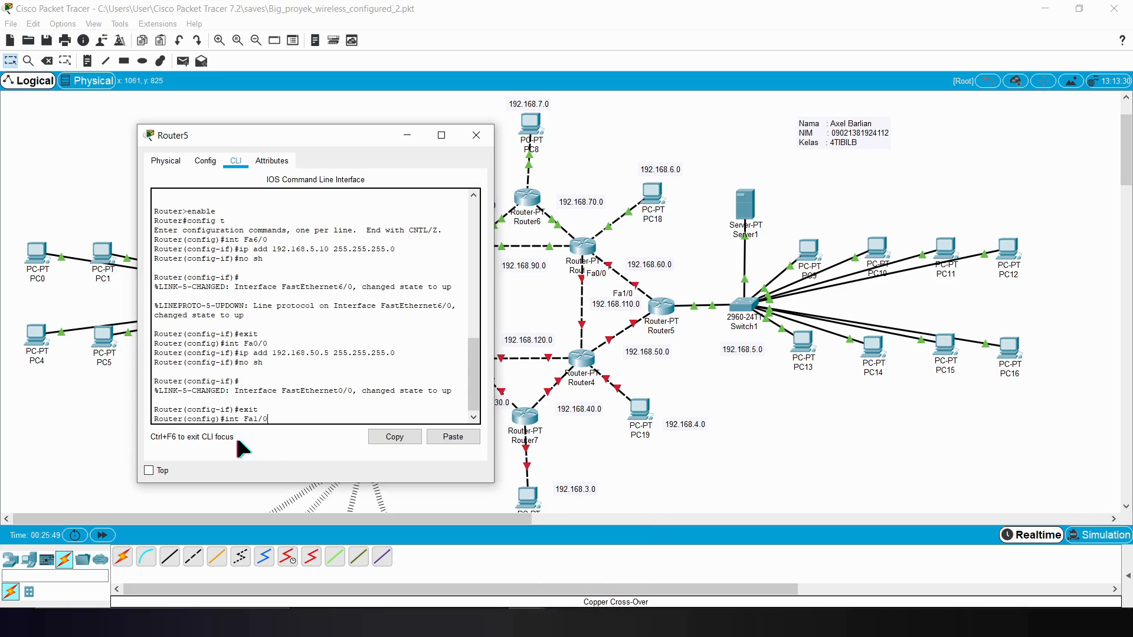
key(Return)
Step: Assign IP address 192.168.60.5 with mask 255.255.255.0 to Router5's Fa1/0
text(ip add 1692.16)
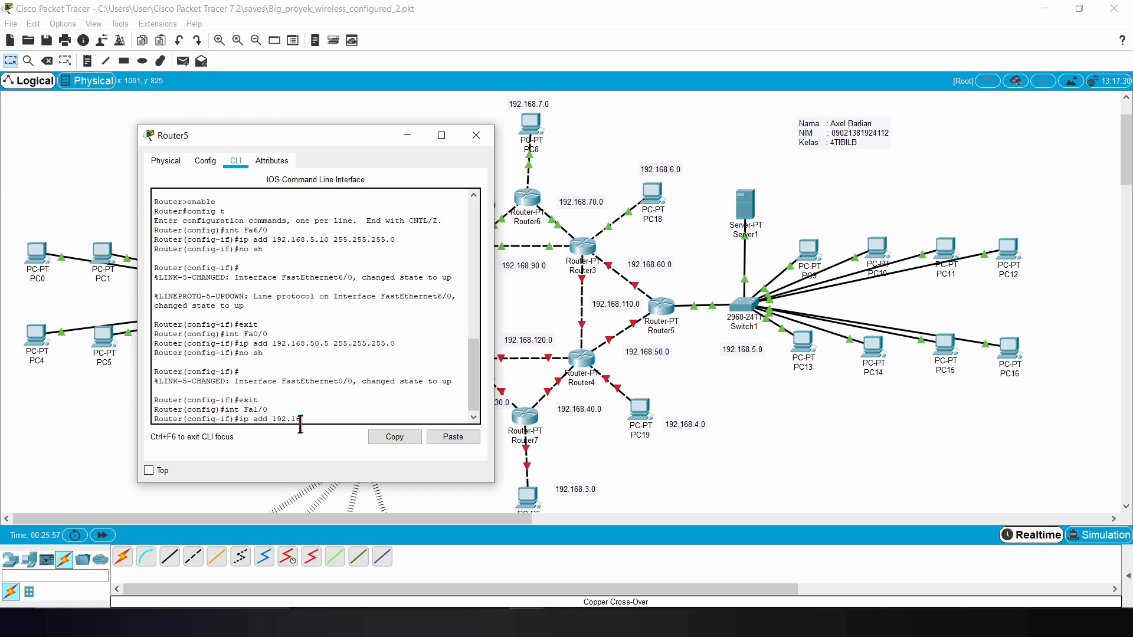
text(8.60.5)
key(Return)
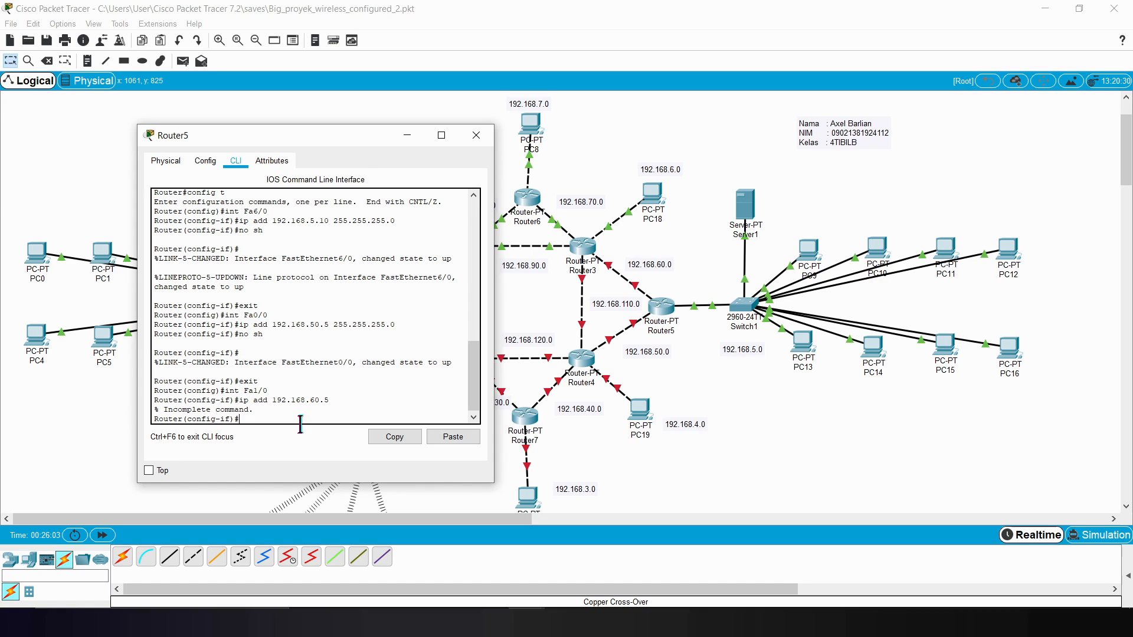
key(Up)
text(255.255.255.0)
key(Return)
Step: Enable Router5's Fa1/0 with no sh and exit interface configuration
text(no sh)
key(Return)
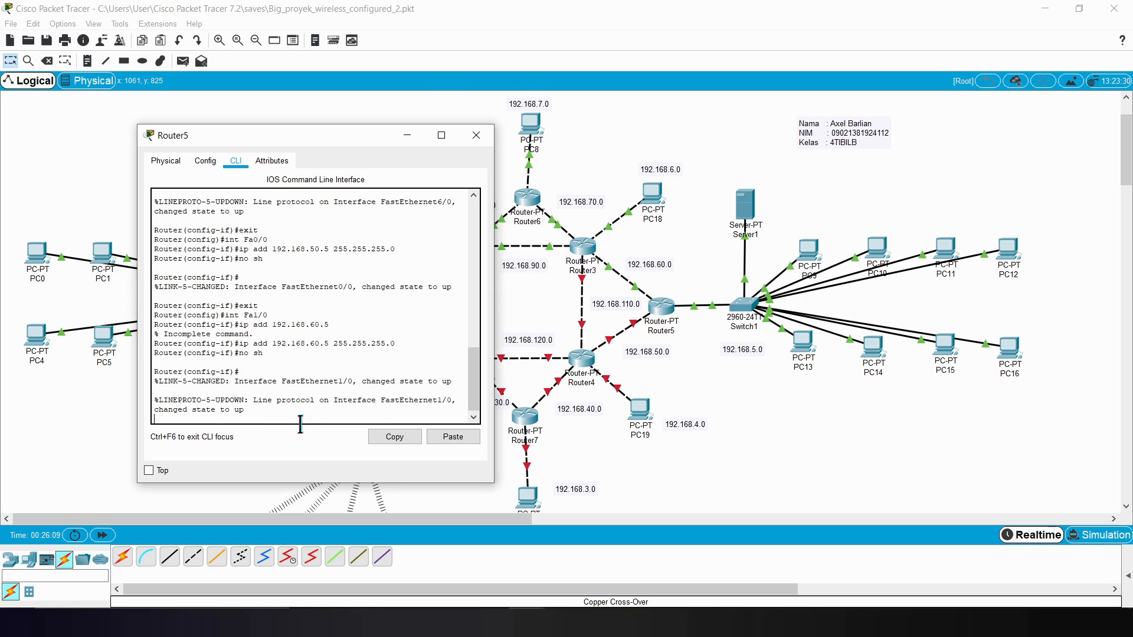
key(Return)
text(exit)
key(Return)
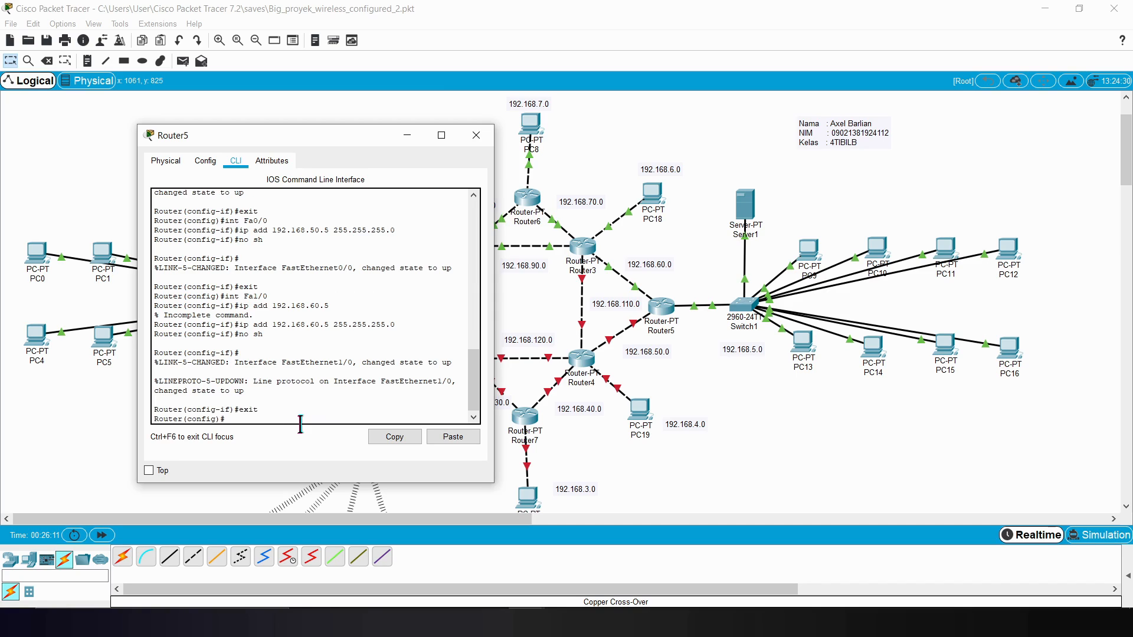
Step: Start RIP routing configuration on Router5 and set it to version 2
text(router rip)
key(Return)
text(version 2)
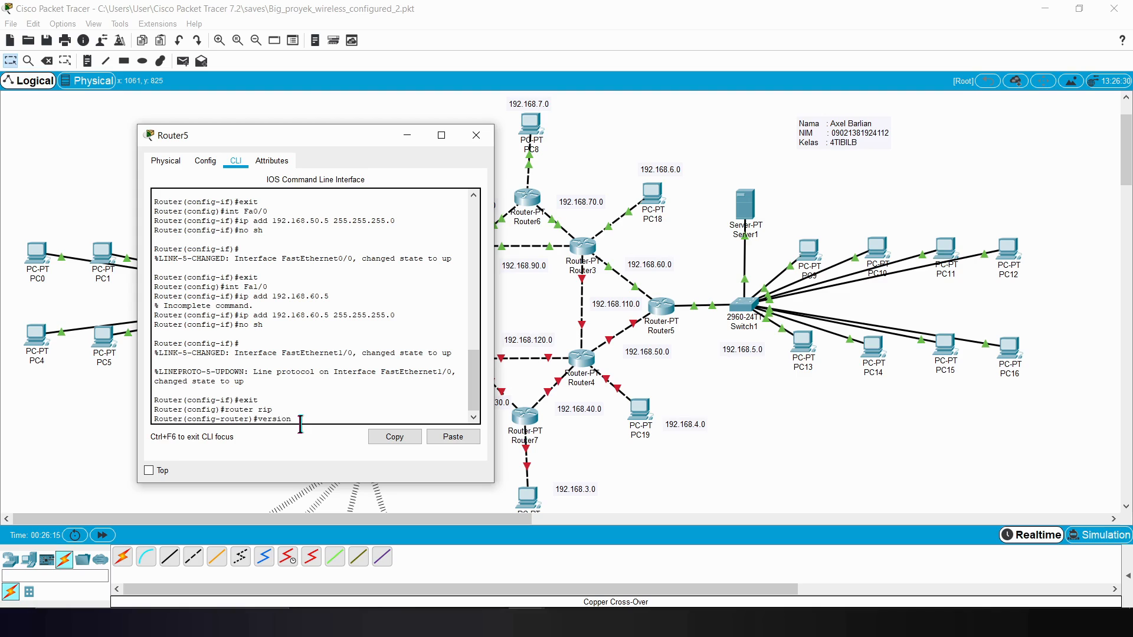
key(Return)
Step: Add networks 192.168.5.0 and 192.168.50.0 to Router5's RIP configuration
text(net)
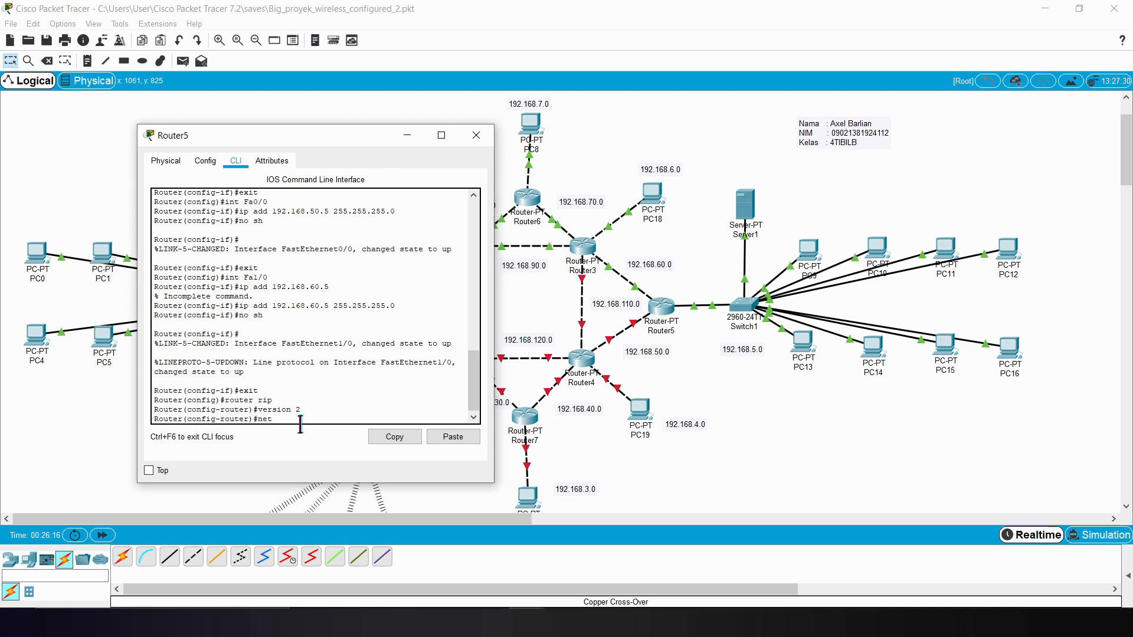
text(work 192.168.5.0)
key(Return)
key(Up)
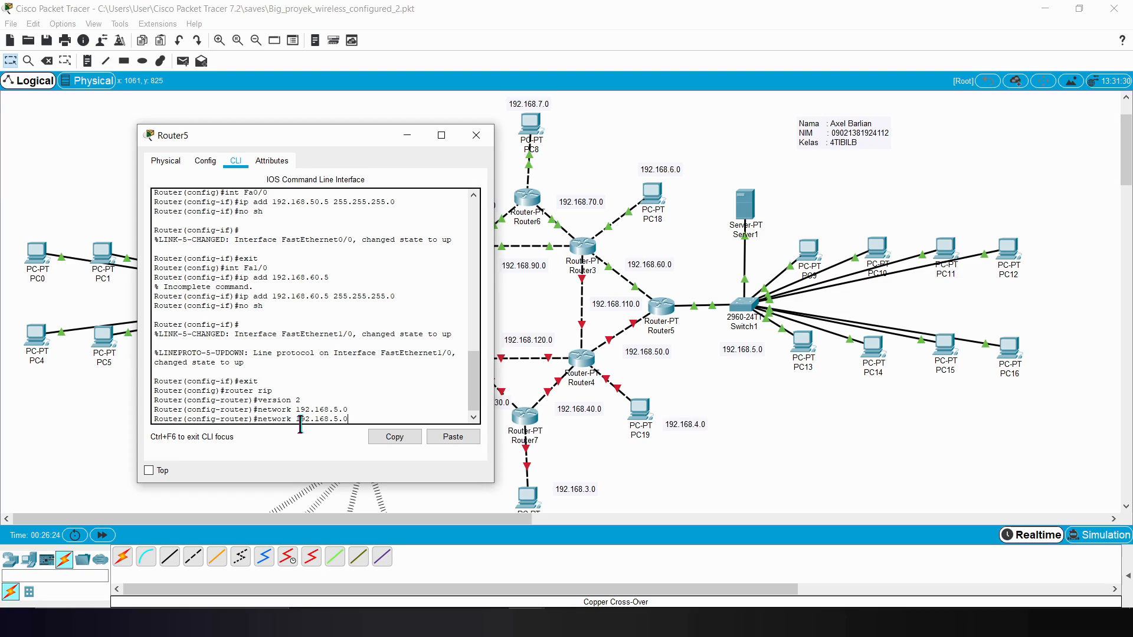
text(0)
key(Return)
Step: Add network 192.168.60.0 to Router5's RIP configuration, then exit it and close Router5's window
key(Up)
key(Left)
key(Left)
key(Left)
key(BackSpace)
text(6)
key(Return)
text(exit)
key(Return)
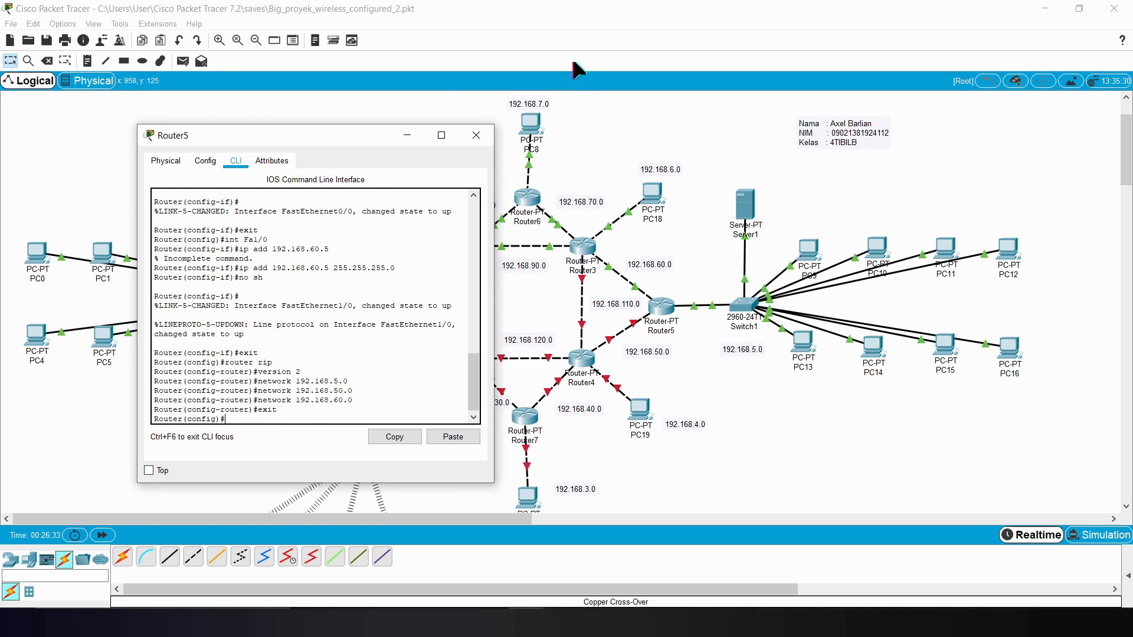
click(476, 136)
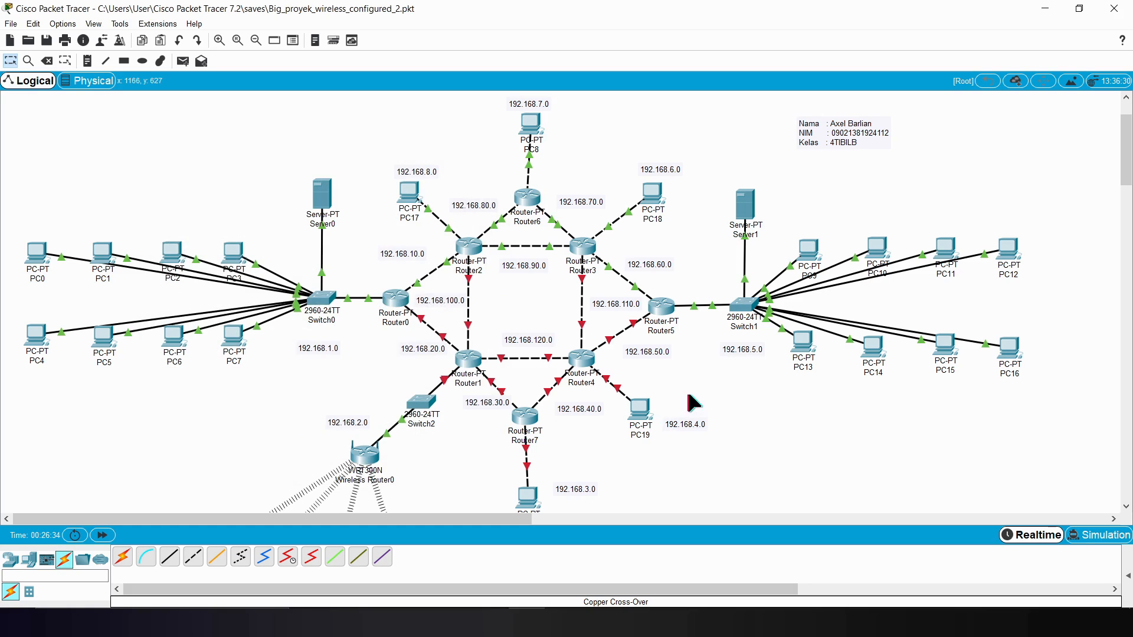
Step: Open Router4's command line clear of the central routers and enter global configuration mode with enable and config t
click(583, 357)
drag(525, 121, 833, 121)
click(772, 149)
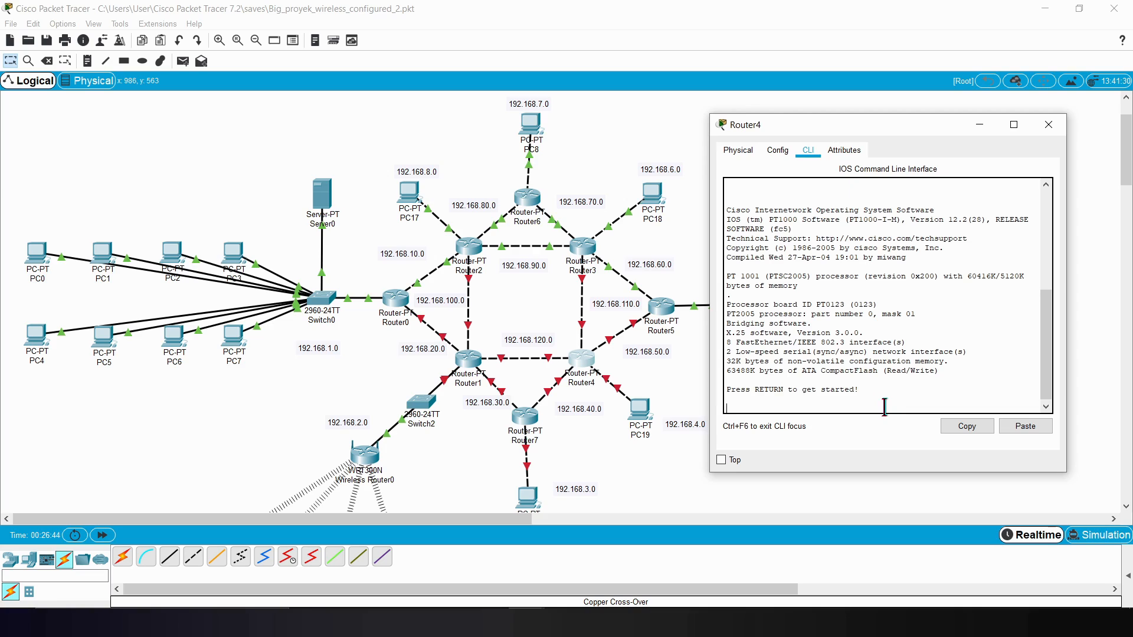
key(Return)
text(enable)
key(Return)
text(config t)
key(Return)
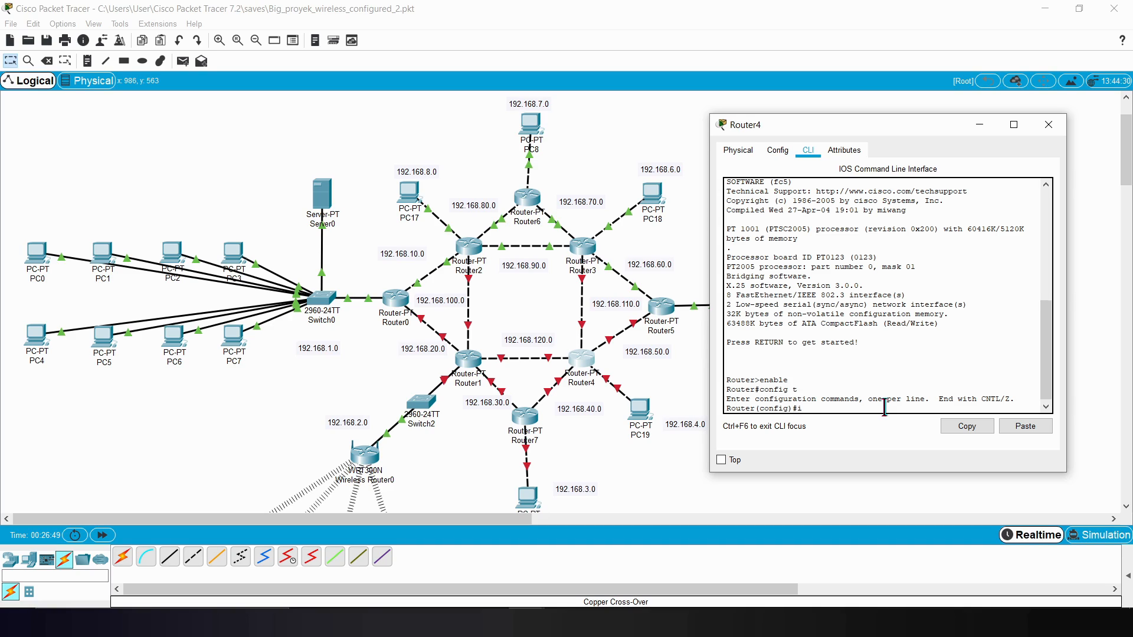
Step: Enter interface configuration for Router4's Fa8/0, checking the port labels on its link to PC19
text(int D)
key(BackSpace)
text(f)
key(BackSpace)
text(Fa)
click(692, 462)
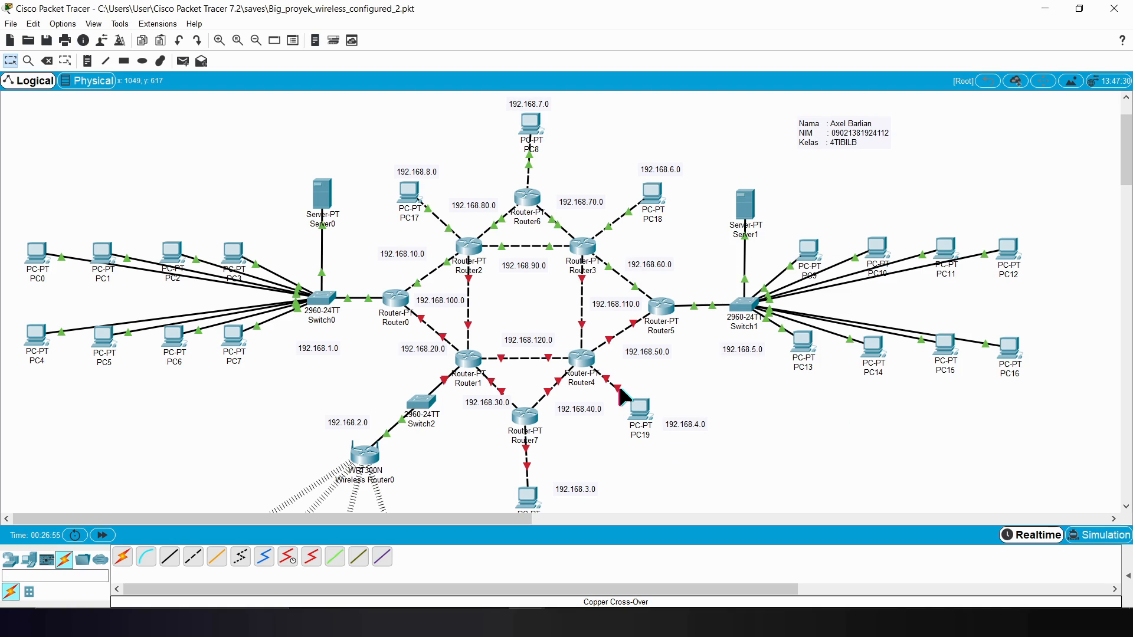
click(654, 549)
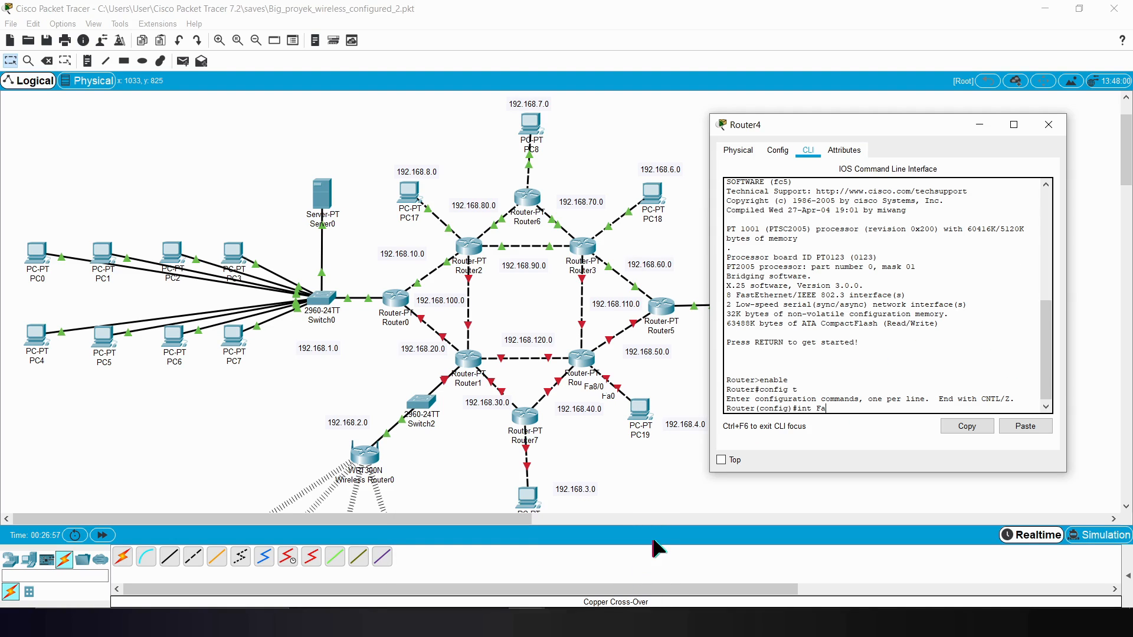
text(8/0)
key(Return)
Step: Assign IP address 192.168.4.1 with mask 255.255.255.0 to Router4's Fa8/0
text(ip)
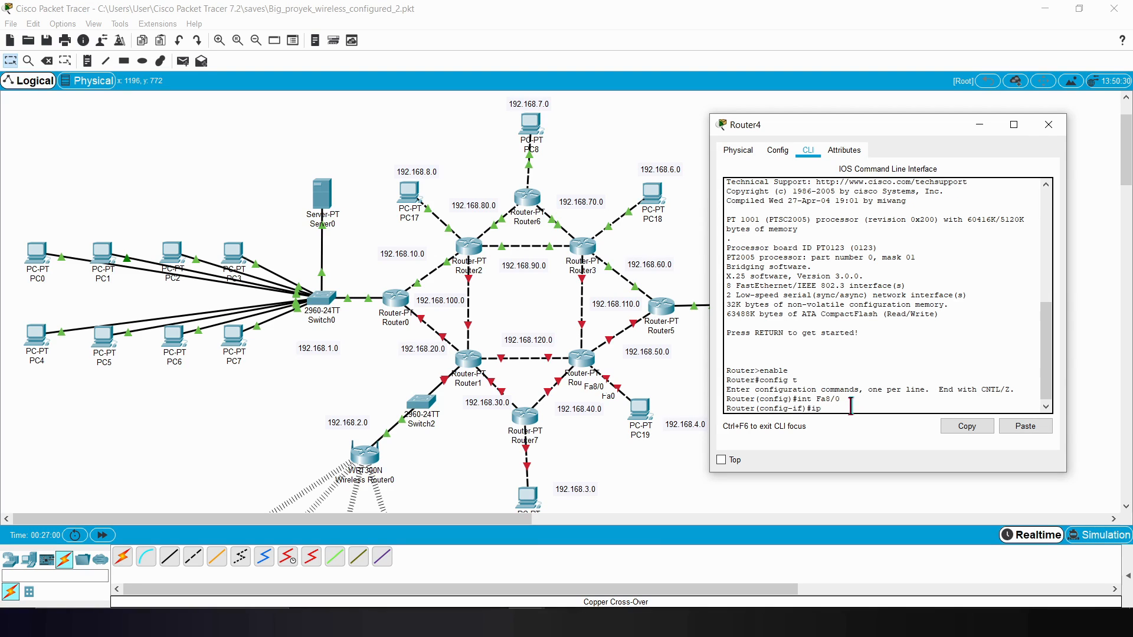
text( add 192.168.4.1 255.255.255.0)
drag(846, 136, 853, 123)
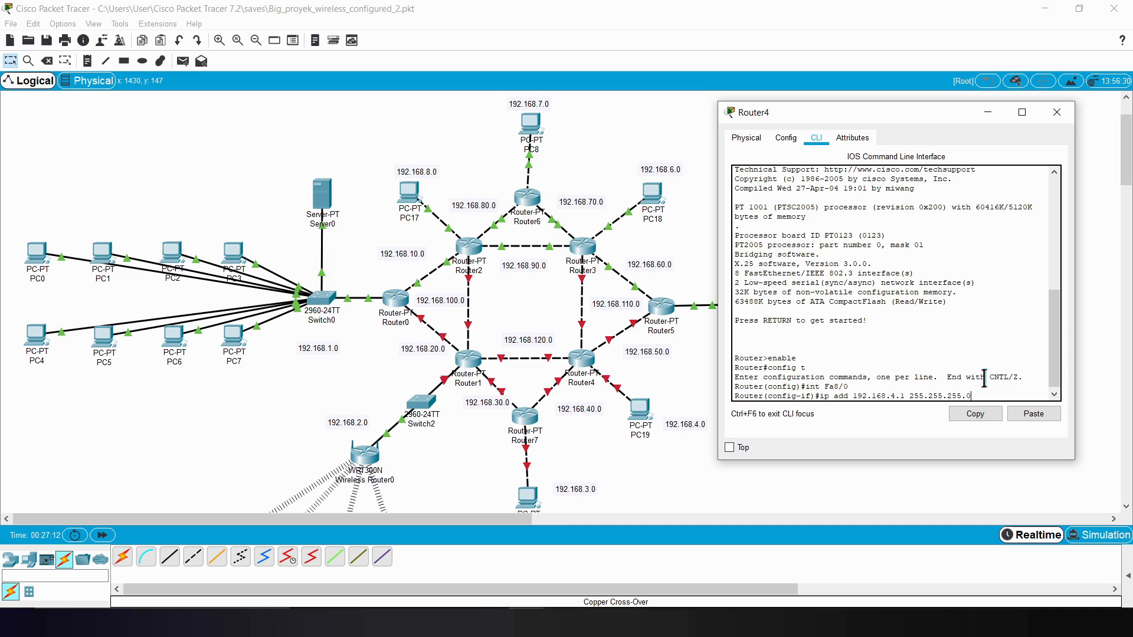
key(Return)
Step: Enable Router4's Fa8/0 with no sh and exit interface configuration
text(no sh)
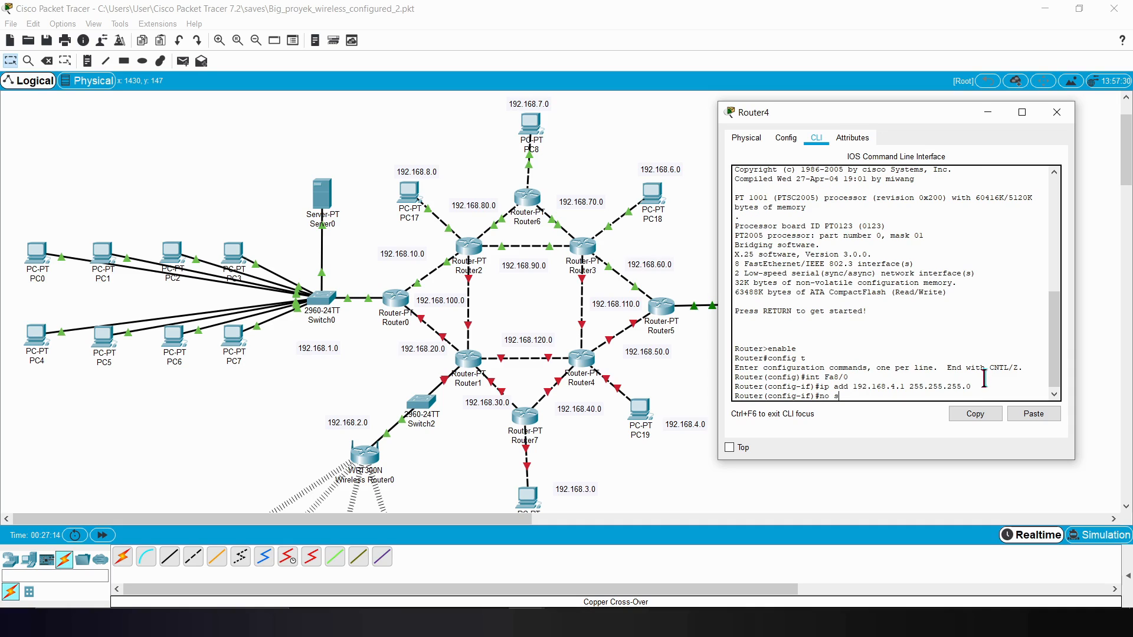
key(Return)
text(exit)
key(Return)
Step: Enter interface configuration for Router4's Fa1/0, checking the port labels on its link to Router5
text(int Fa)
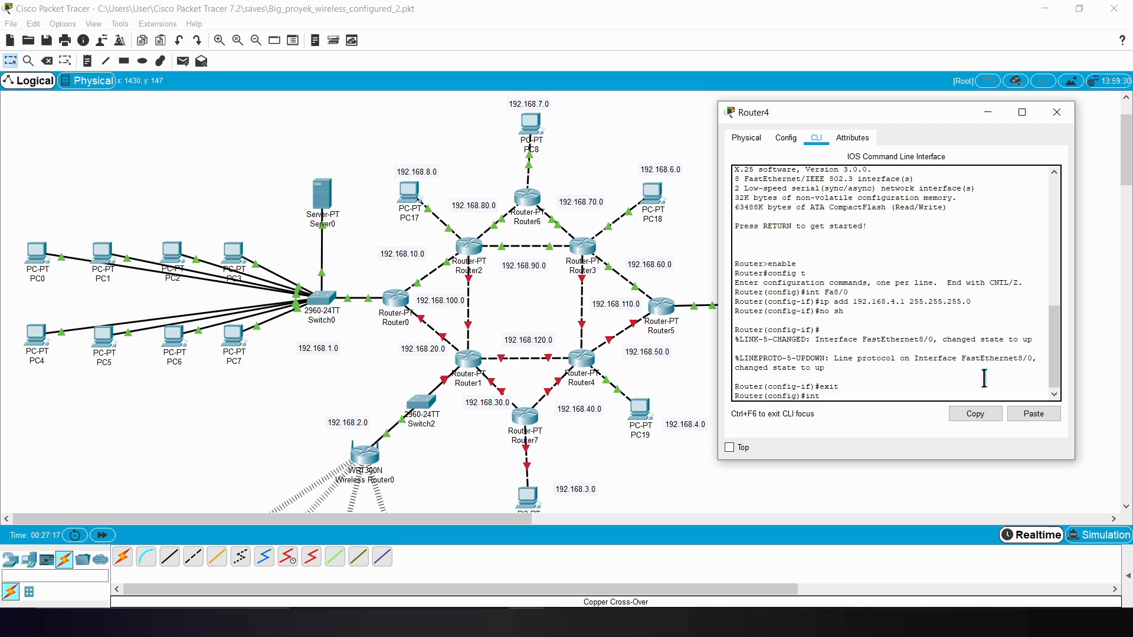
click(624, 359)
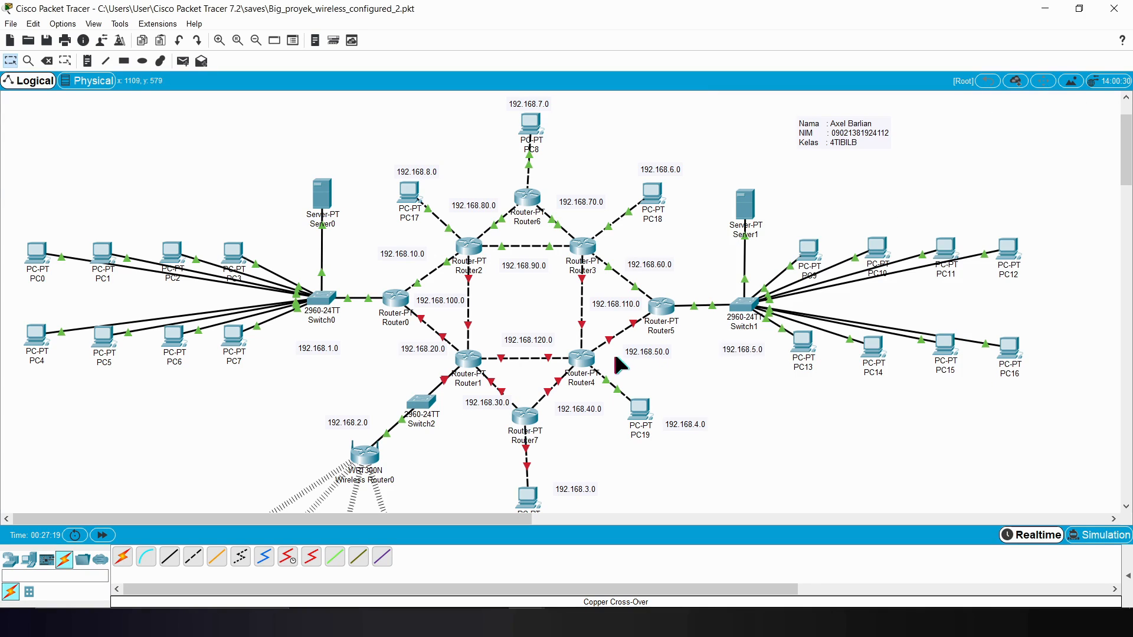
mouse_move(595, 347)
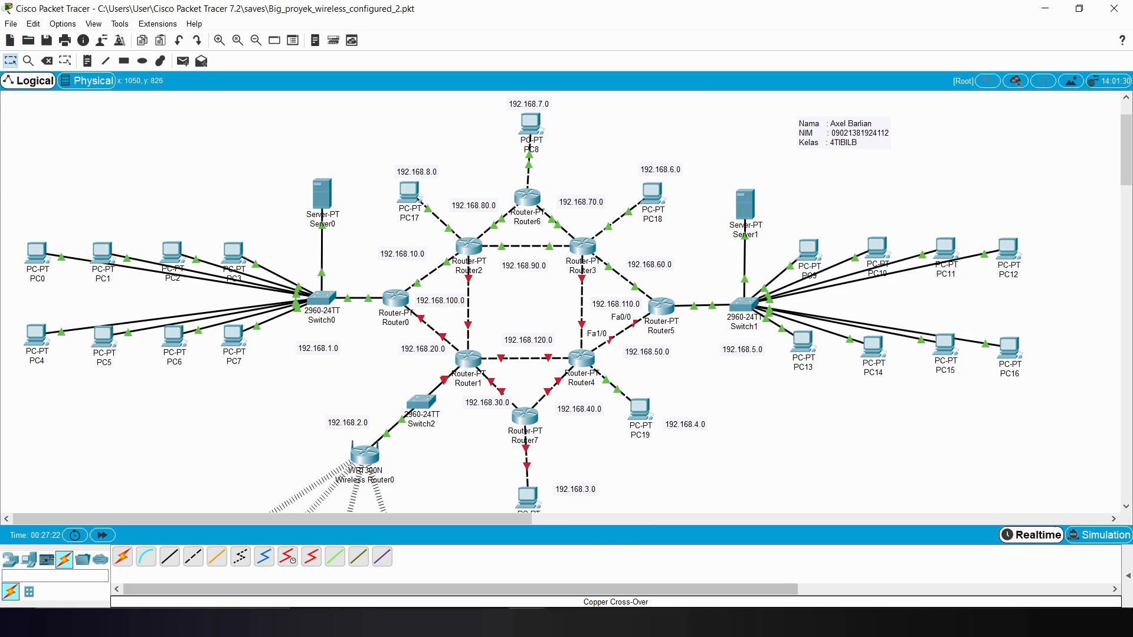
click(527, 619)
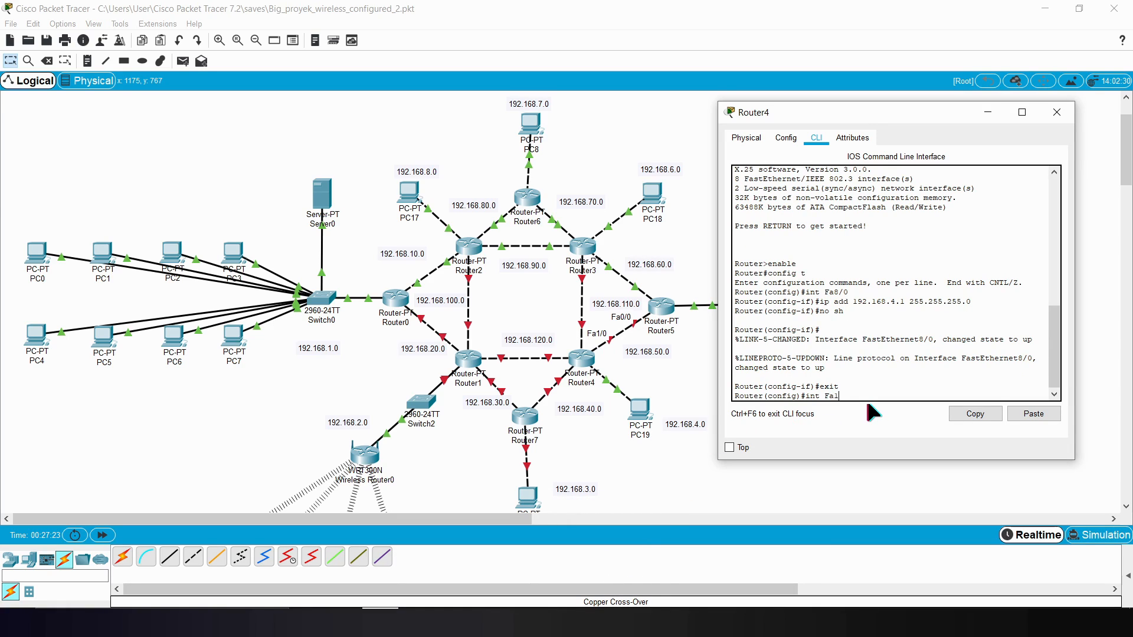
key(Return)
Step: Assign IP address 192.168.50.6 with mask 255.255.255.0 to Router4's Fa1/0
text(ip ad)
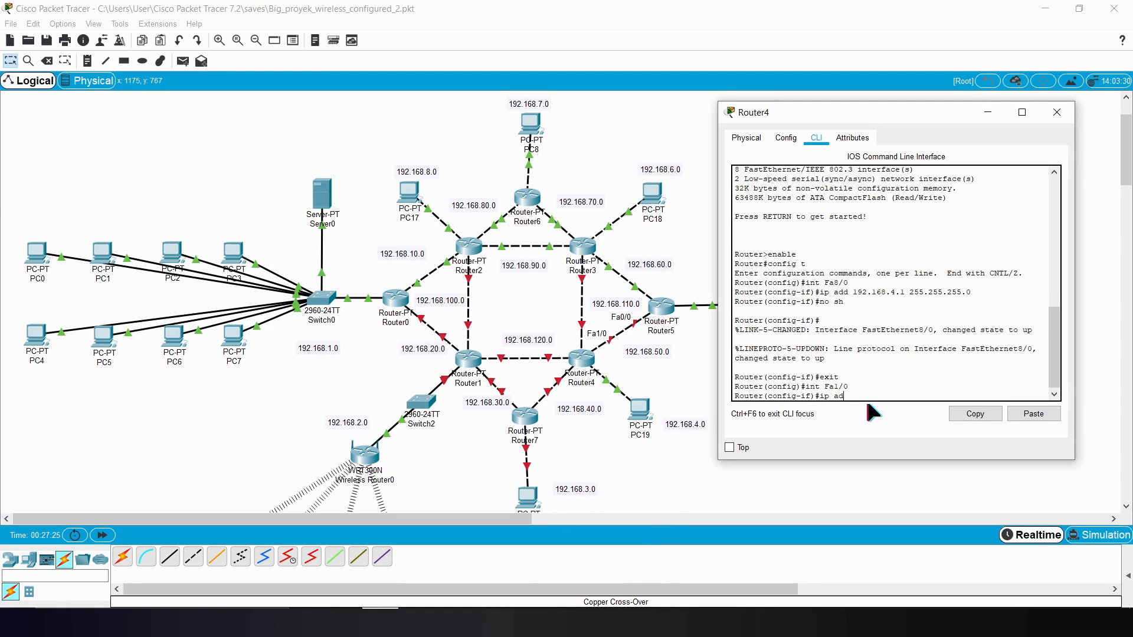
text(d 192.168.50.6 255.255.255.0)
key(Return)
Step: Enable Router4's Fa1/0 with no sh and exit interface configuration
text(no)
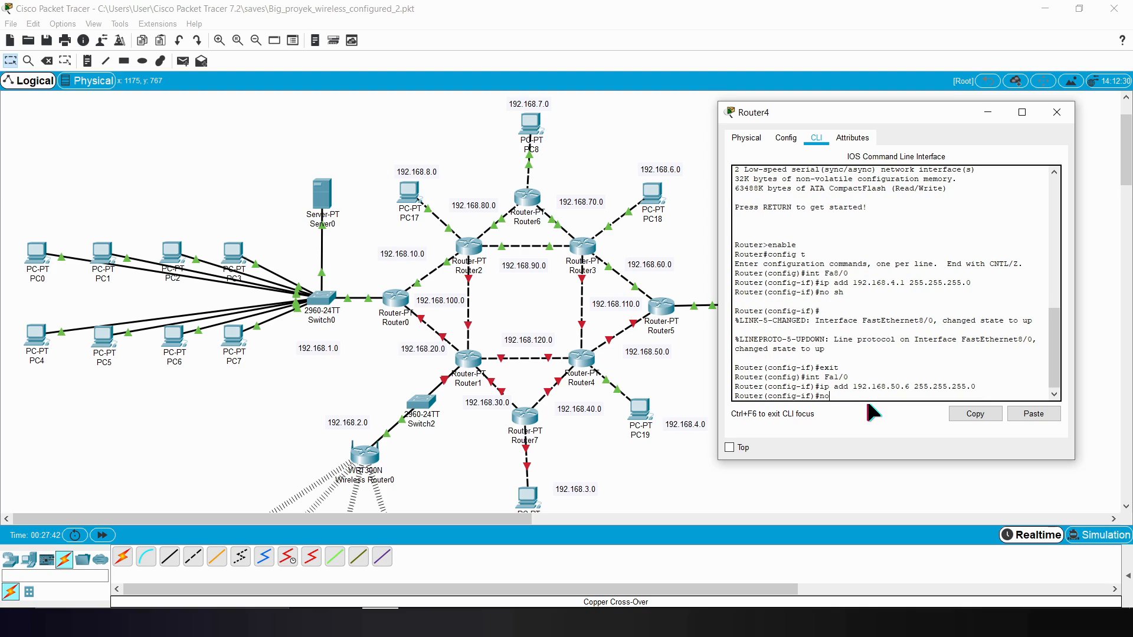
text( sh)
key(Return)
text(er(config-if)#e)
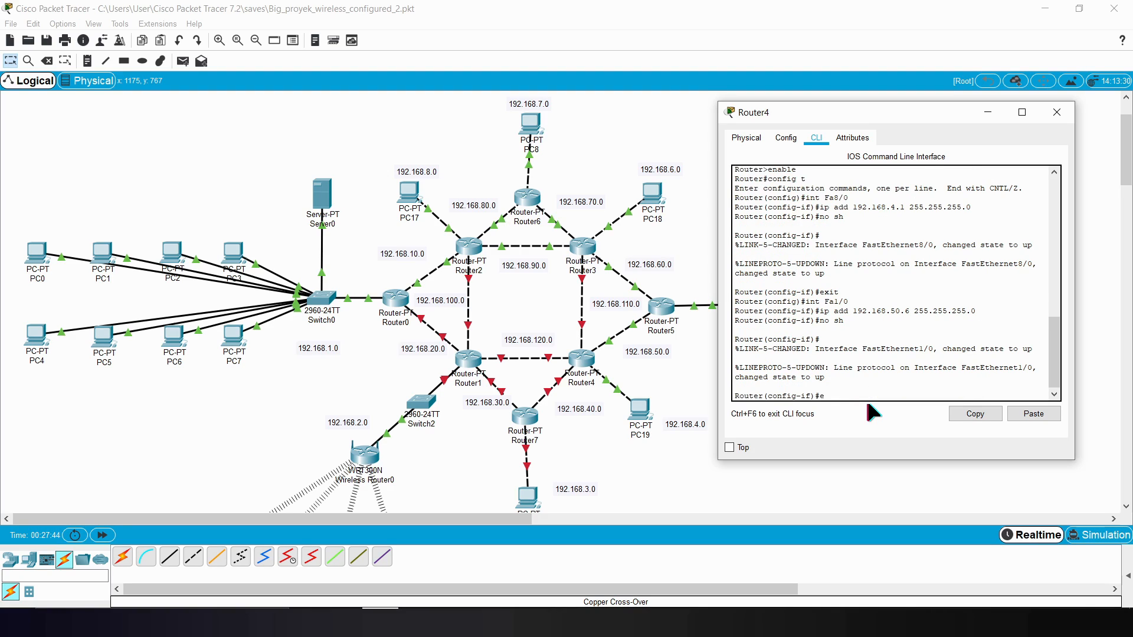
text(xit)
key(Return)
Step: Enter interface configuration for Router4's Fa7/0, checking the port labels on its link to Router3
click(697, 401)
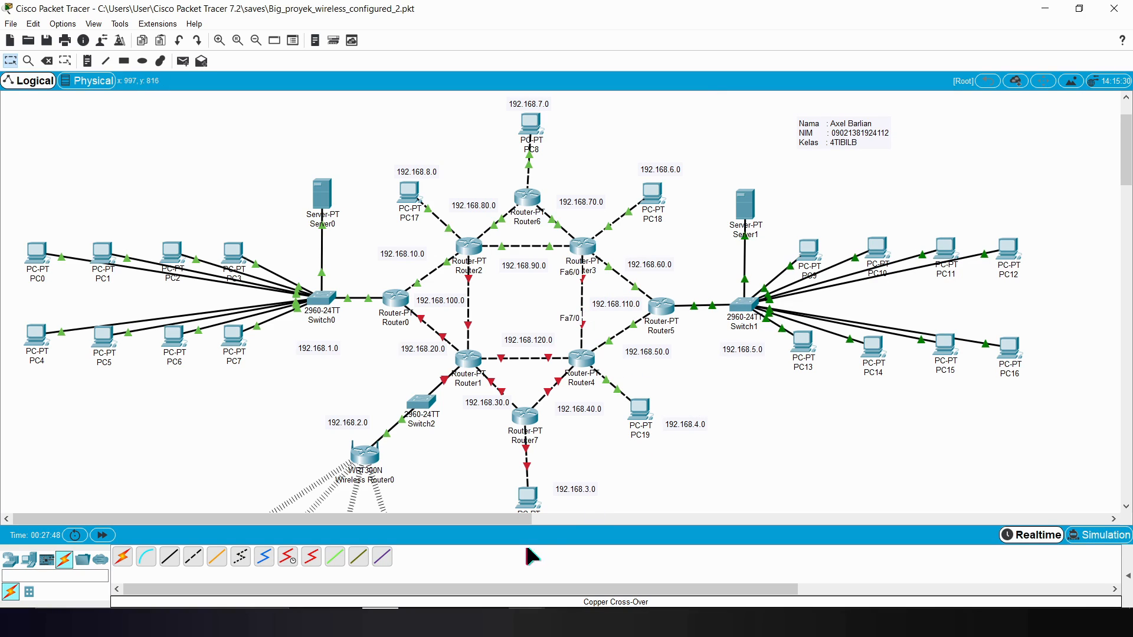
click(527, 623)
click(594, 557)
text(int Fa7)
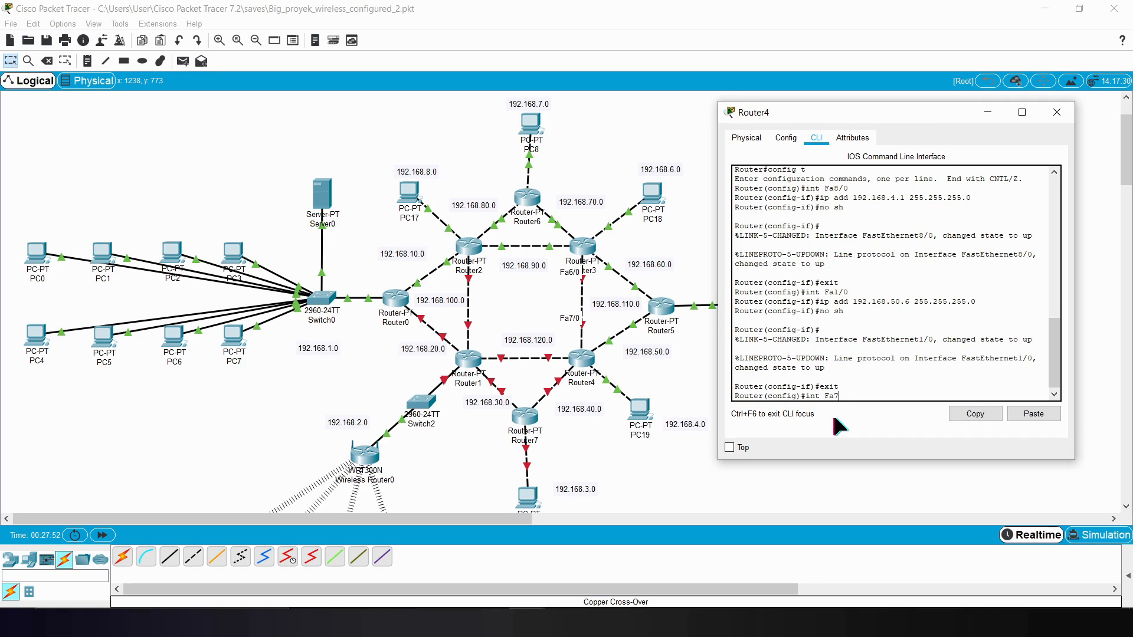
text(/0)
key(Return)
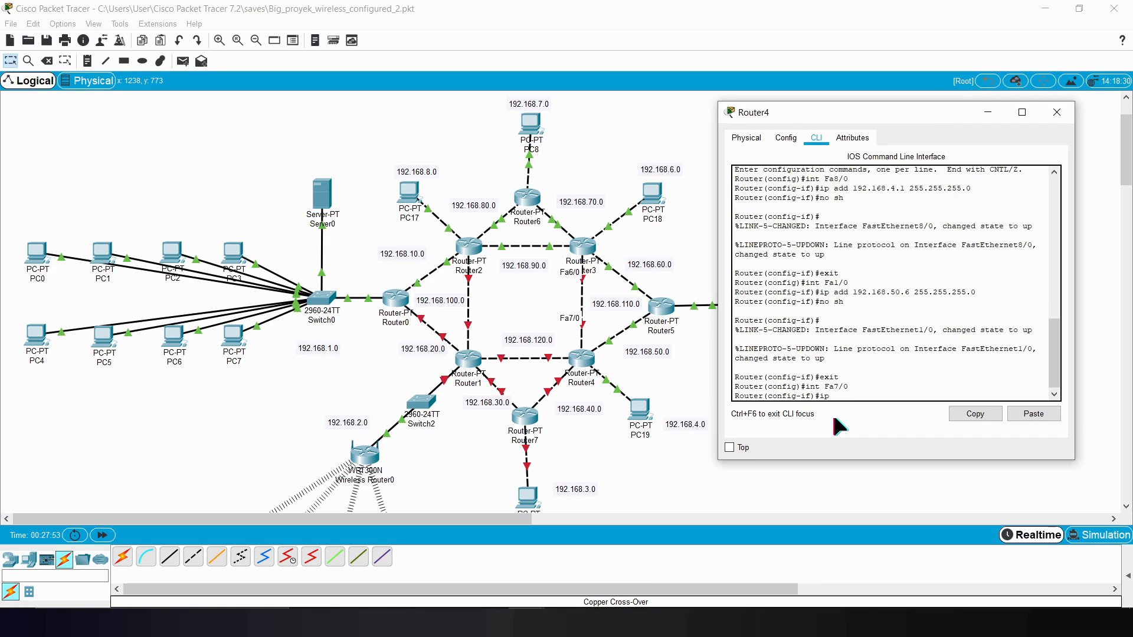
Step: Assign IP address 192.168.110.6 with mask 255.255.255.0 to Router4's Fa7/0
text(ip add 192.168.110.6 255.255.2)
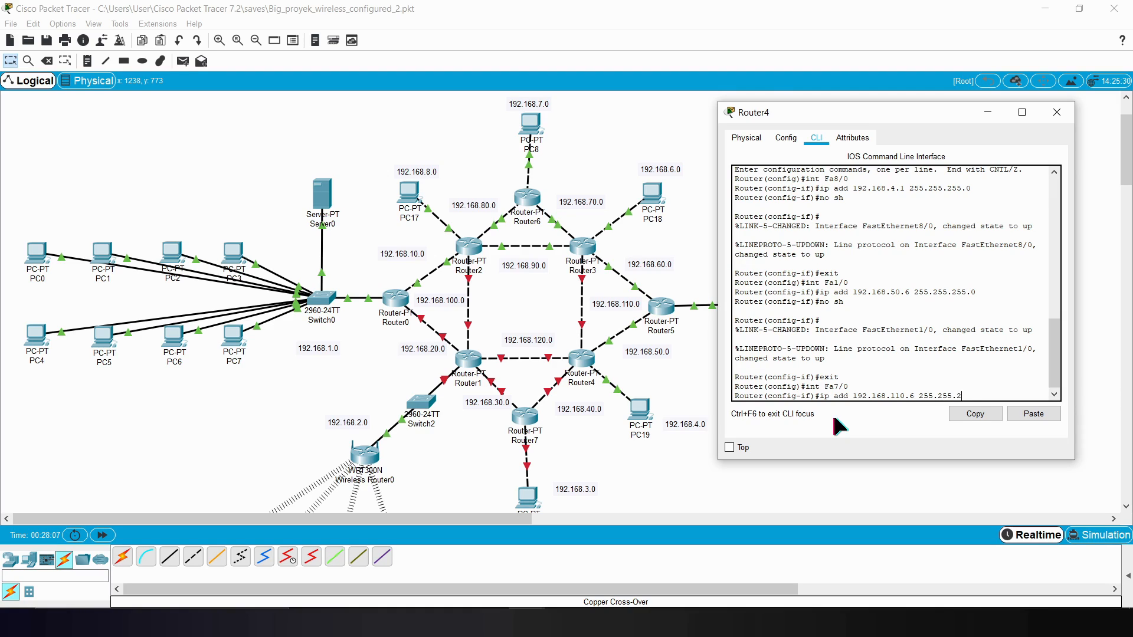
text(55.0)
key(Return)
Step: Enable Router4's Fa7/0 with no sh and exit interface configuration
text(no sh)
key(Return)
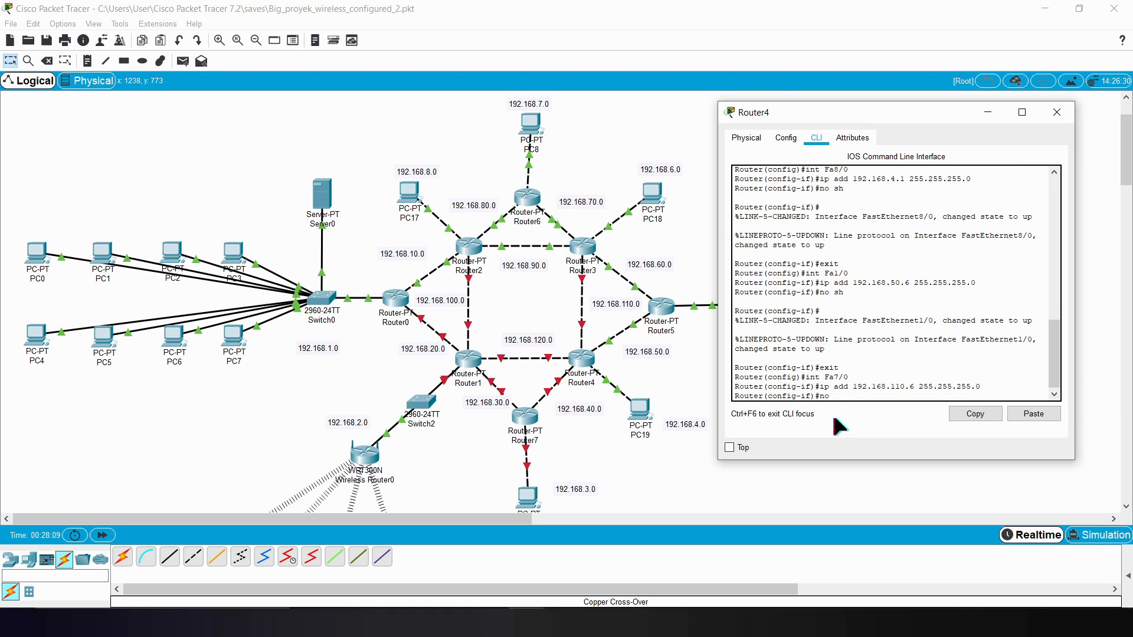
key(Return)
text(exit)
key(Return)
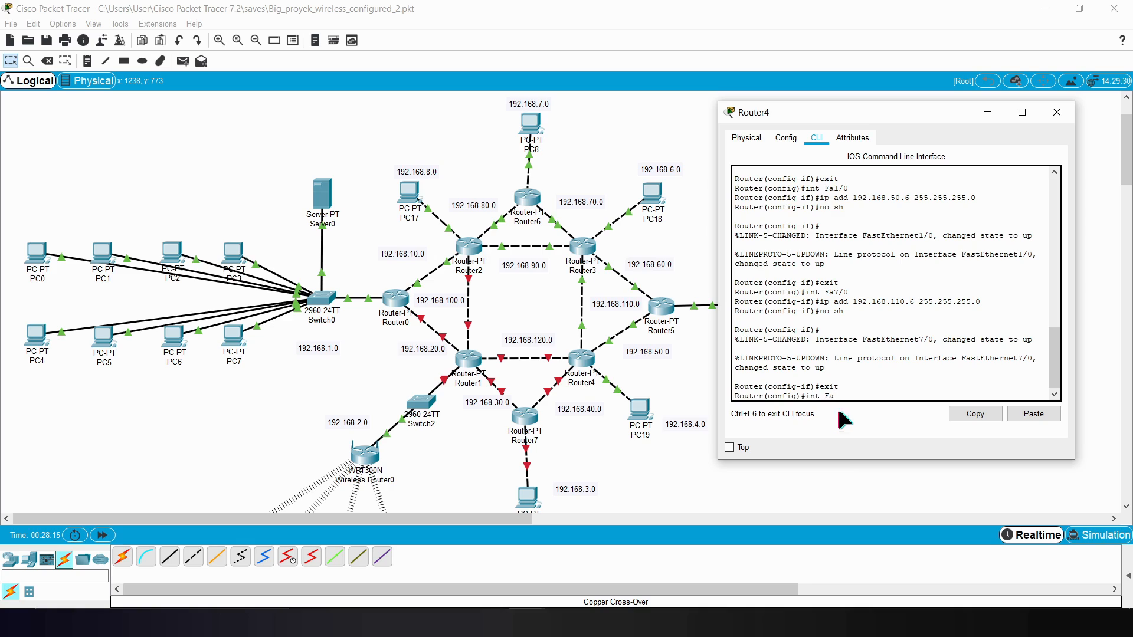
Step: Enter interface configuration for Router4's Fa6/0, checking the port labels on its link to Router1
click(682, 384)
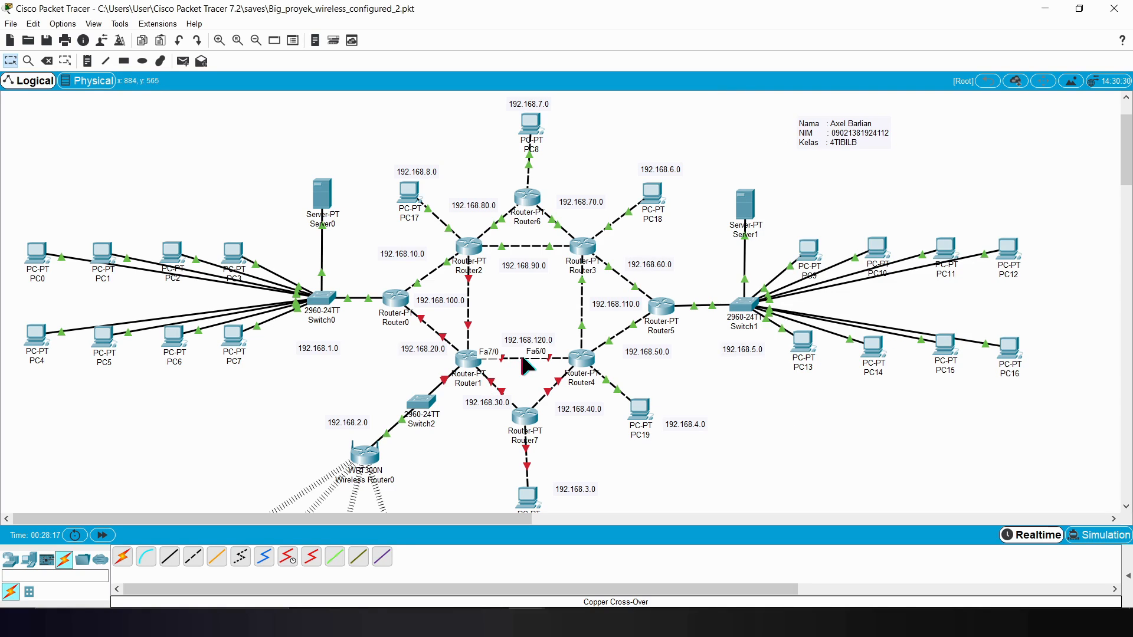
click(612, 591)
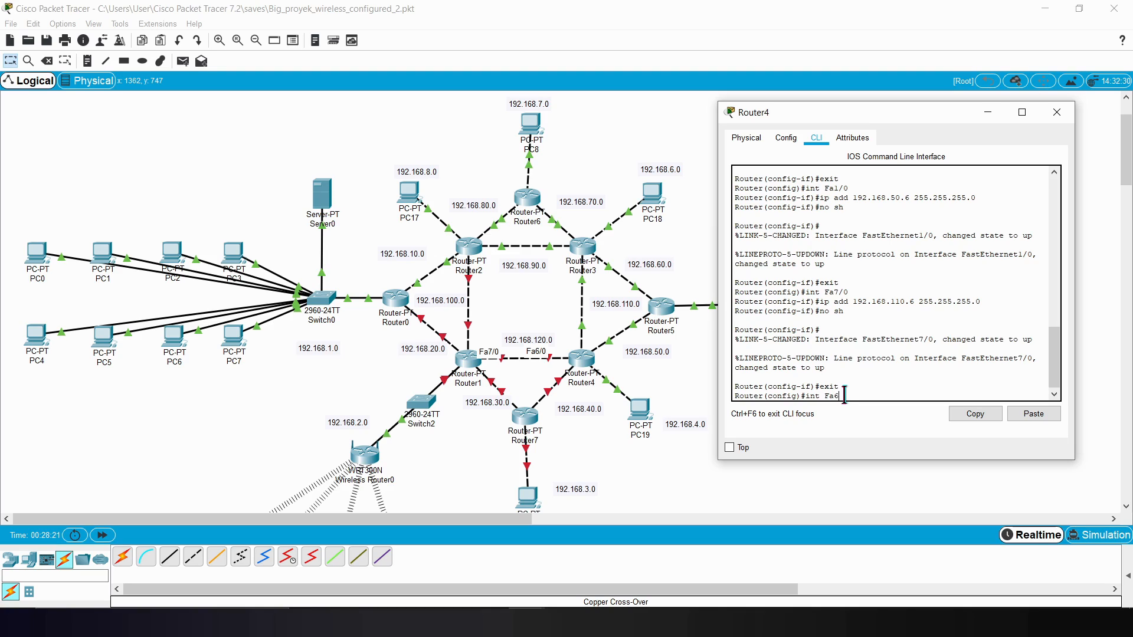
text(/0)
key(Return)
Step: Assign IP address 192.168.120.6 with mask 255.255.255.0 to Router4's Fa6/0 and enable the interface with no sh
text(ip add 192.168)
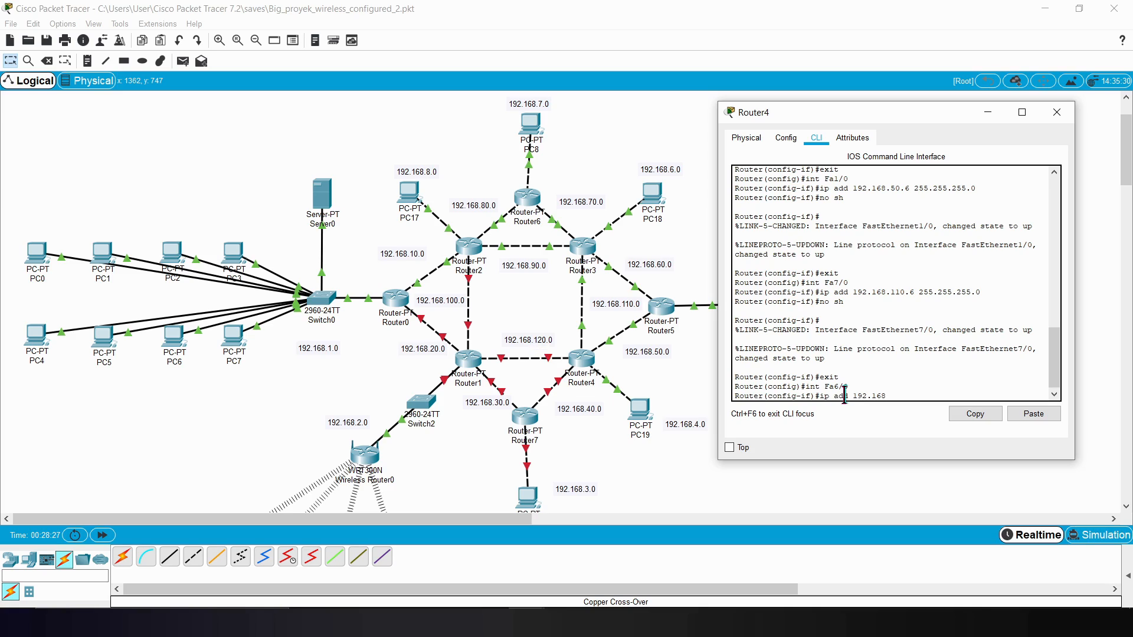
text(.120.6 255.255.255.0)
key(Return)
text(no sh)
key(Return)
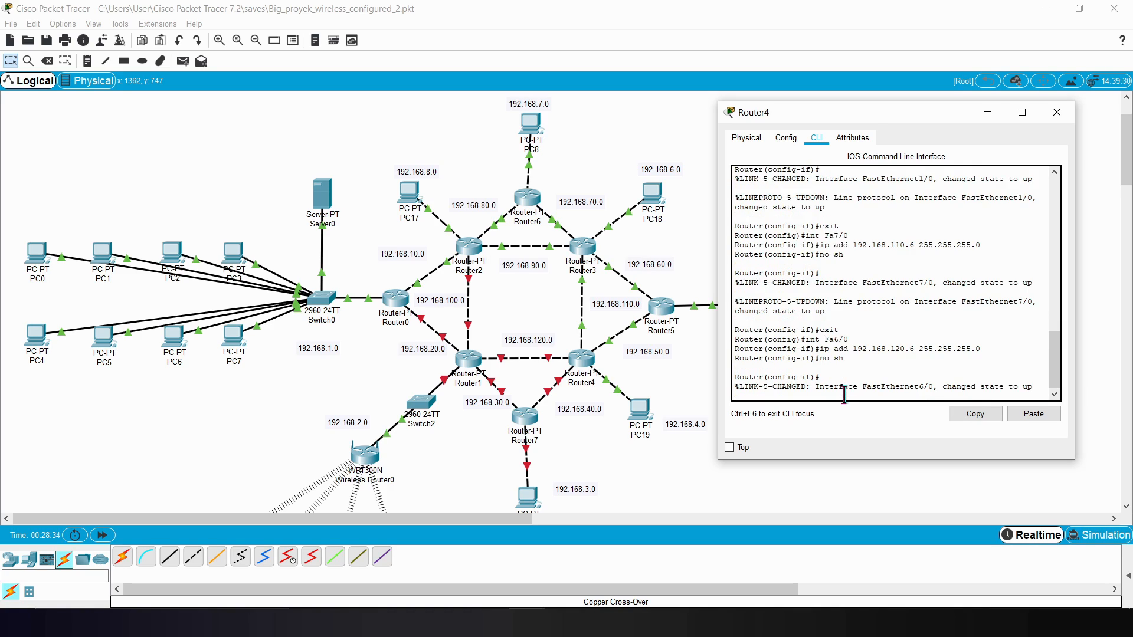
Step: Exit Fa6/0 and enter interface configuration for Router4's Fa0/0, checking the port labels on its link to Router7
text(exit)
key(Return)
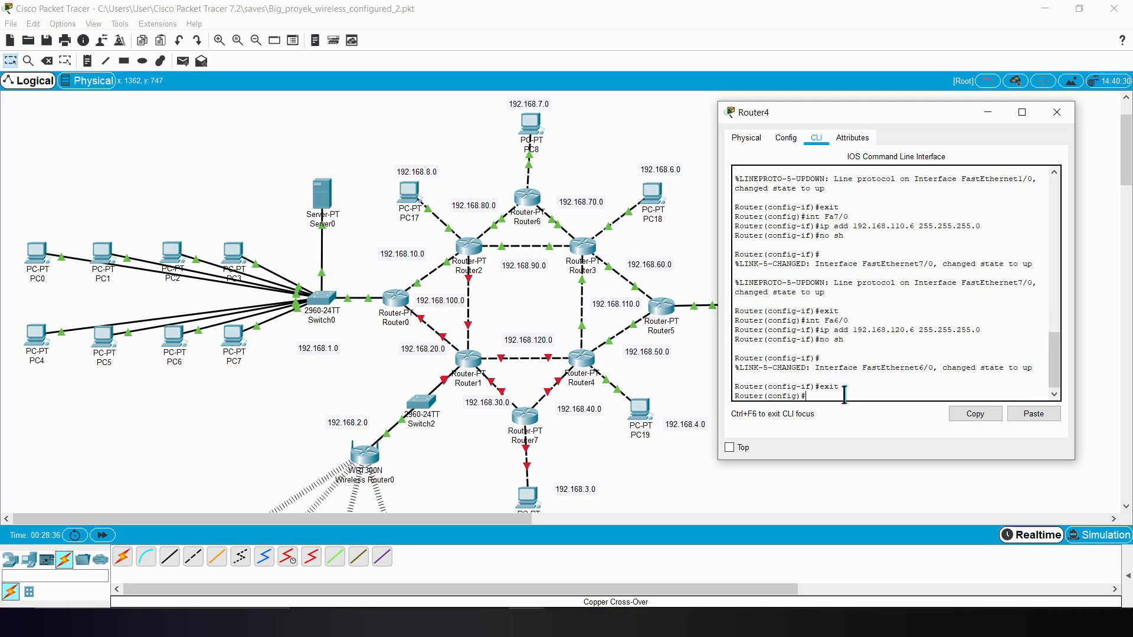
click(680, 452)
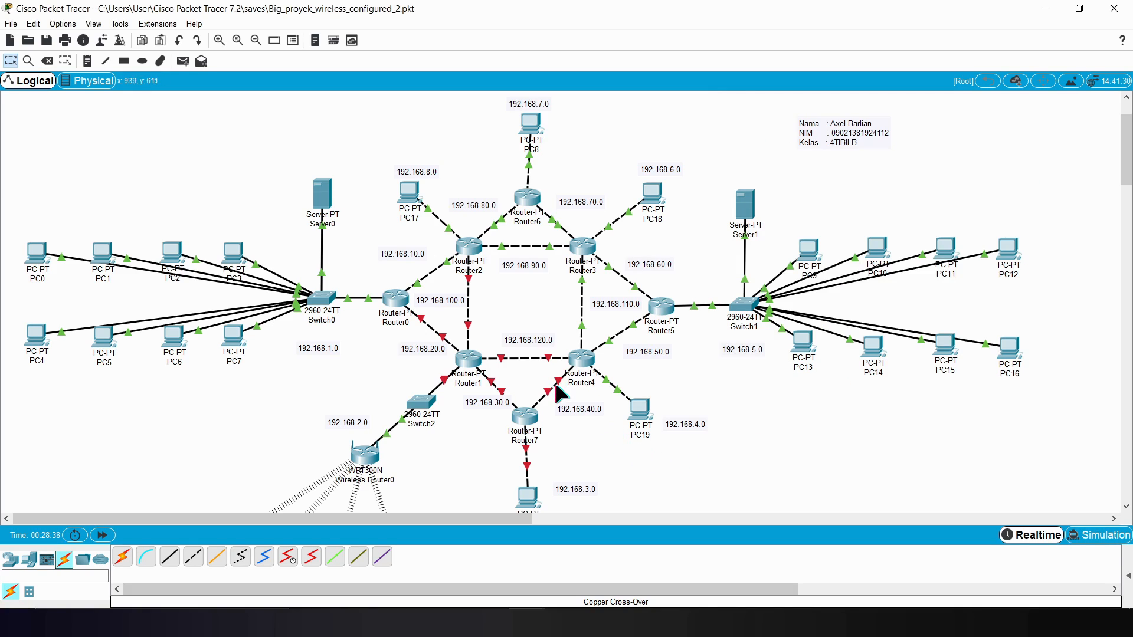
click(527, 622)
click(619, 570)
text(ip ad)
key(BackSpace)
key(BackSpace)
key(BackSpace)
key(BackSpace)
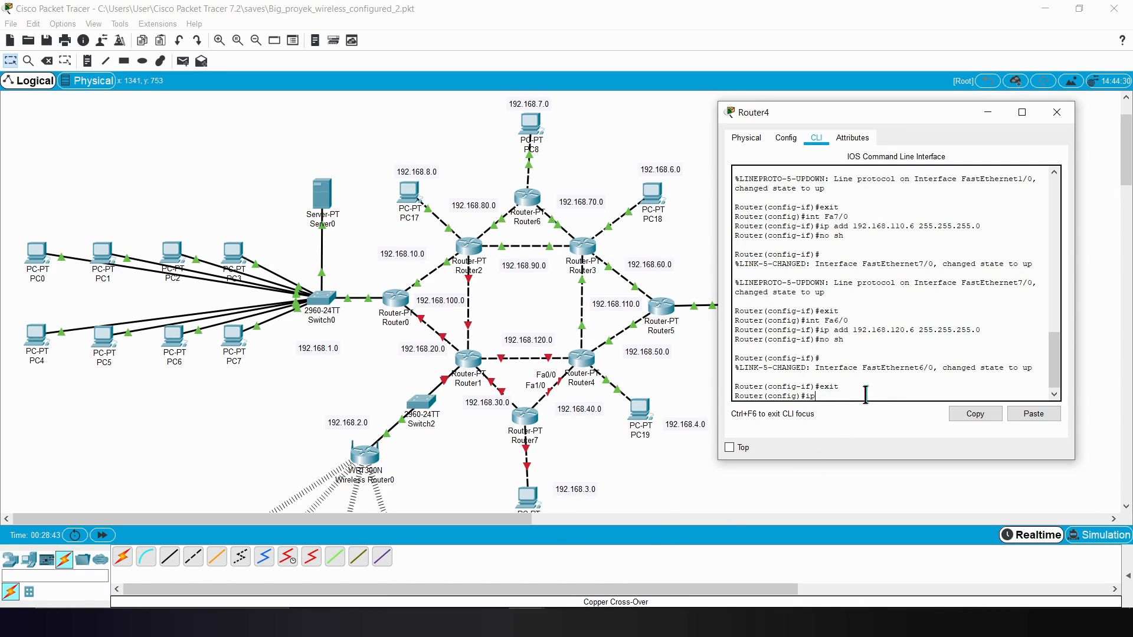
text(nt Fa 0/0)
key(BackSpace)
key(BackSpace)
key(BackSpace)
key(BackSpace)
text(0/0)
key(Return)
Step: Assign IP address 192.168.40.6 with mask 255.255.255.0 to Router4's Fa0/0
text(ip add 19)
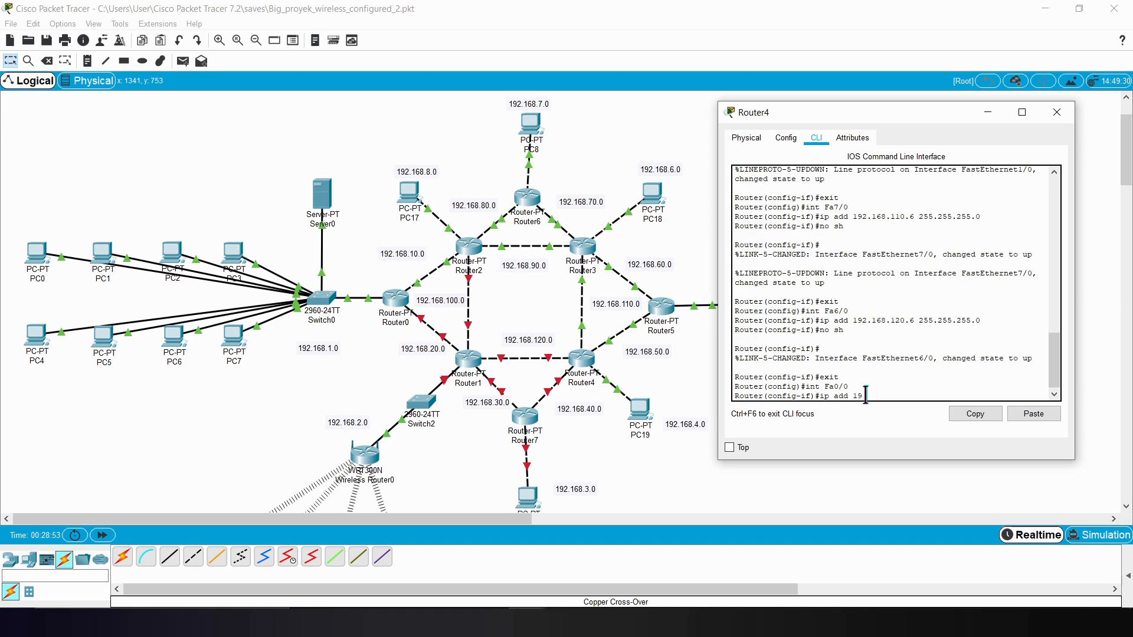
text(2.168)
mouse_move(1054, 362)
mouse_down()
mouse_move(1051, 284)
mouse_move(1055, 378)
mouse_up()
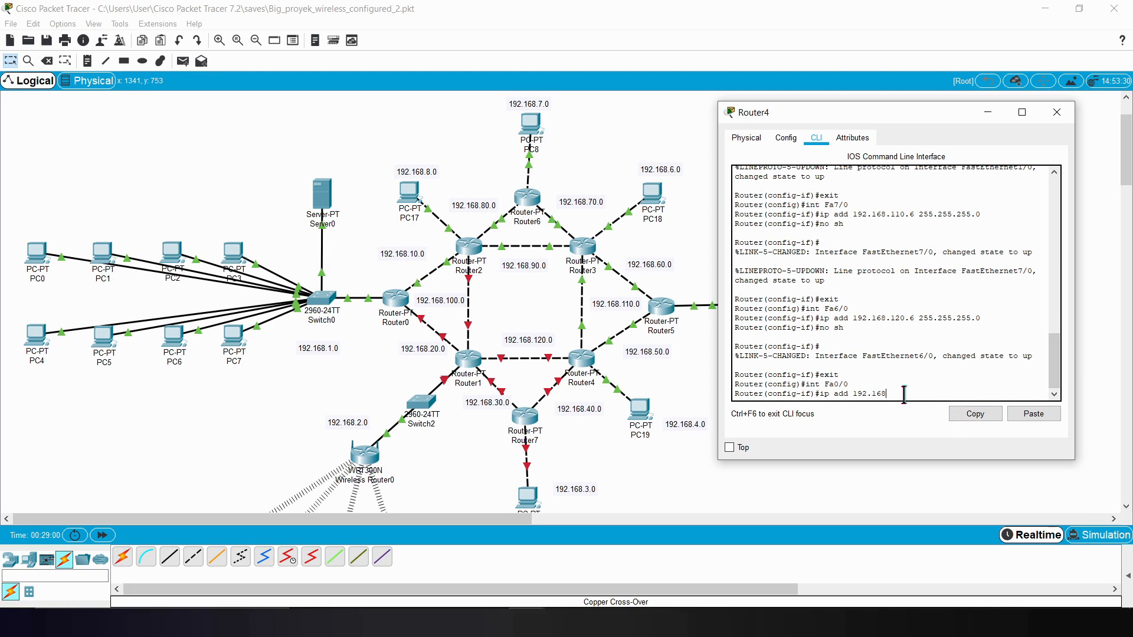
text(40.6 255.255.255.0)
key(Return)
Step: Enable Router4's Fa0/0 with no sh and exit interface configuration
text(no sh)
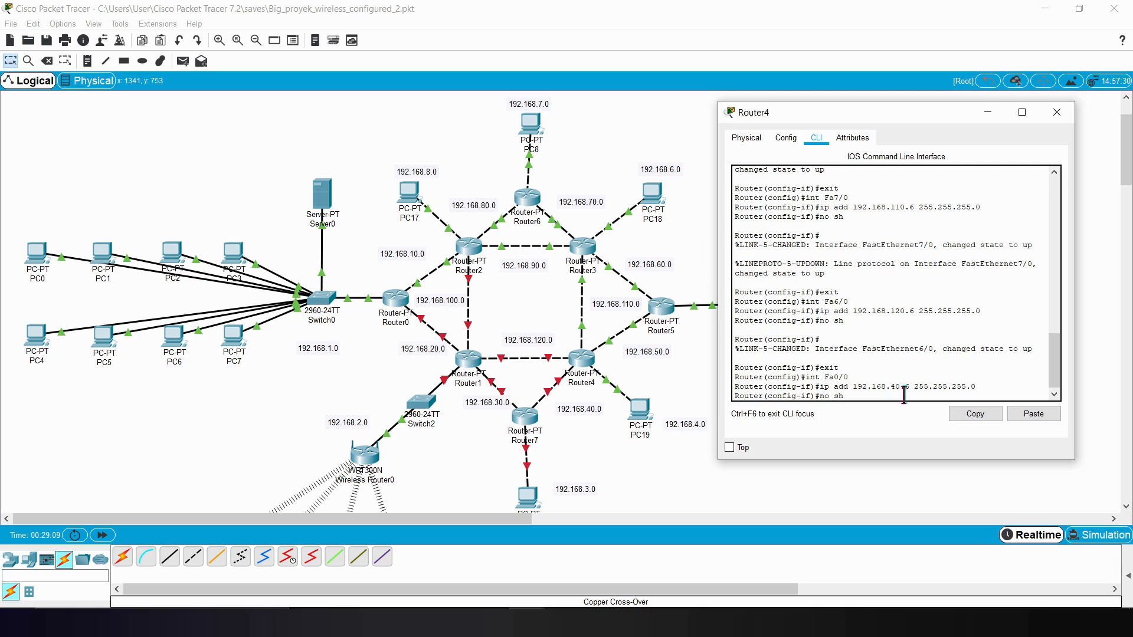
key(Return)
text(exit)
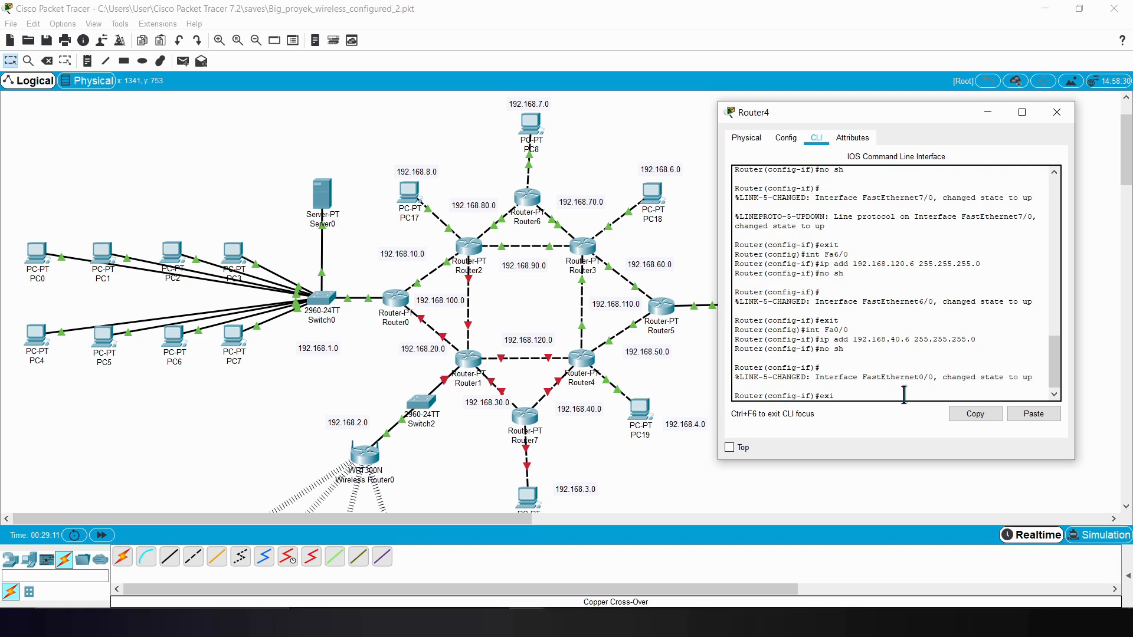
key(Return)
Step: Start RIP routing configuration on Router4 with router rip and set it to version 2
text(router rip)
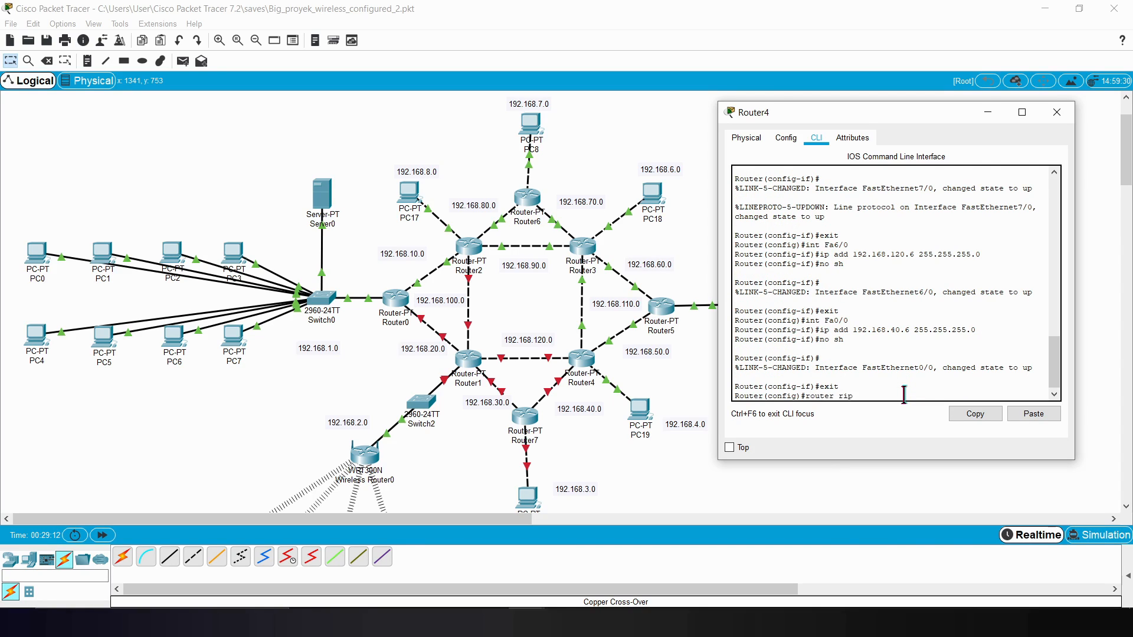
key(Return)
text(version 2)
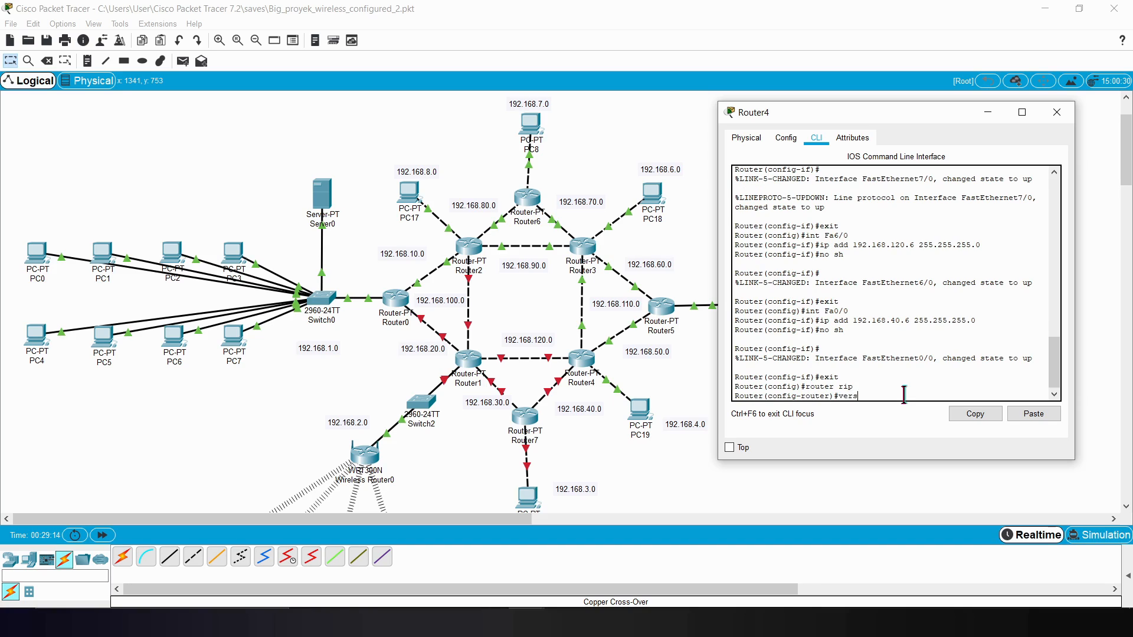
key(Return)
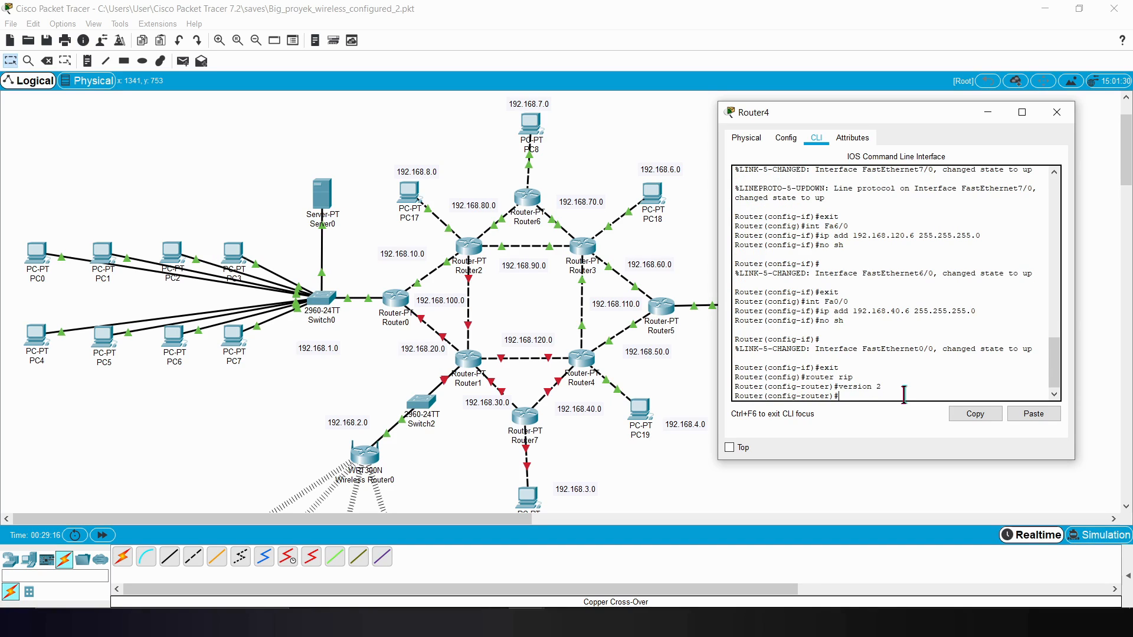
Step: Add networks 192.168.4.0 and 192.168.40.0 to Router4's RIP configuration
text(network 192.168.4.0)
key(Return)
key(Up)
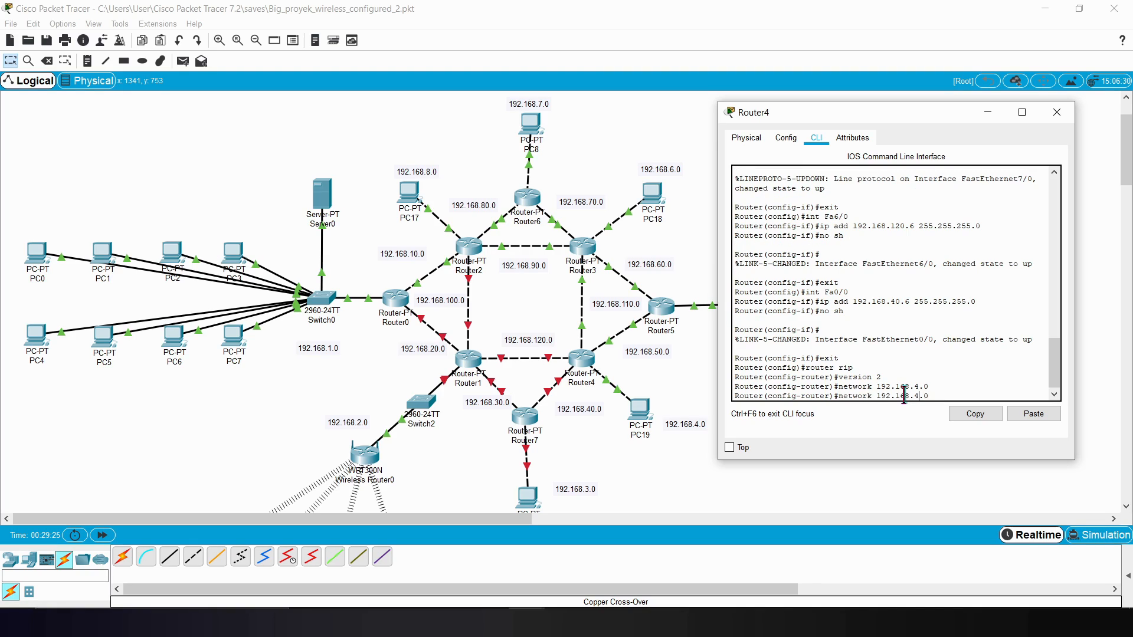
key(Left)
key(Left)
text(0)
key(Return)
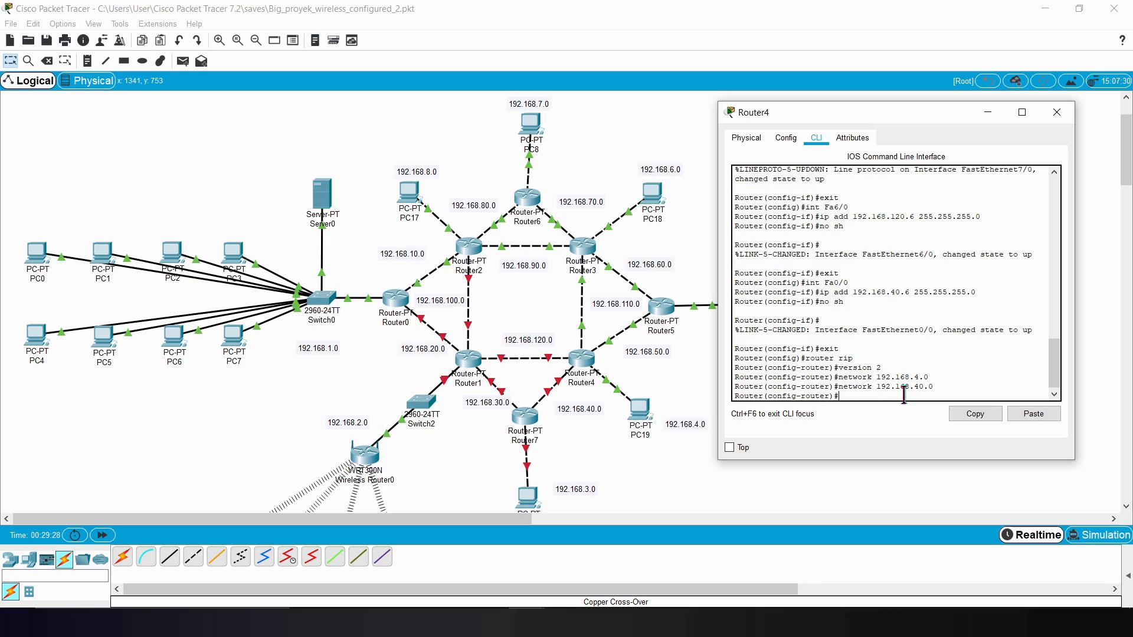
Step: Add networks 192.168.120.0 and 192.168.110.0 to Router4's RIP configuration
key(Up)
key(Left)
key(Left)
key(Left)
key(BackSpace)
text(21)
key(BackSpace)
key(BackSpace)
text(12)
key(Return)
key(Up)
key(BackSpace)
text(1)
key(Return)
Step: Add network 192.168.50.0 to Router4's RIP configuration, then exit router configuration and close Router4's window
key(Up)
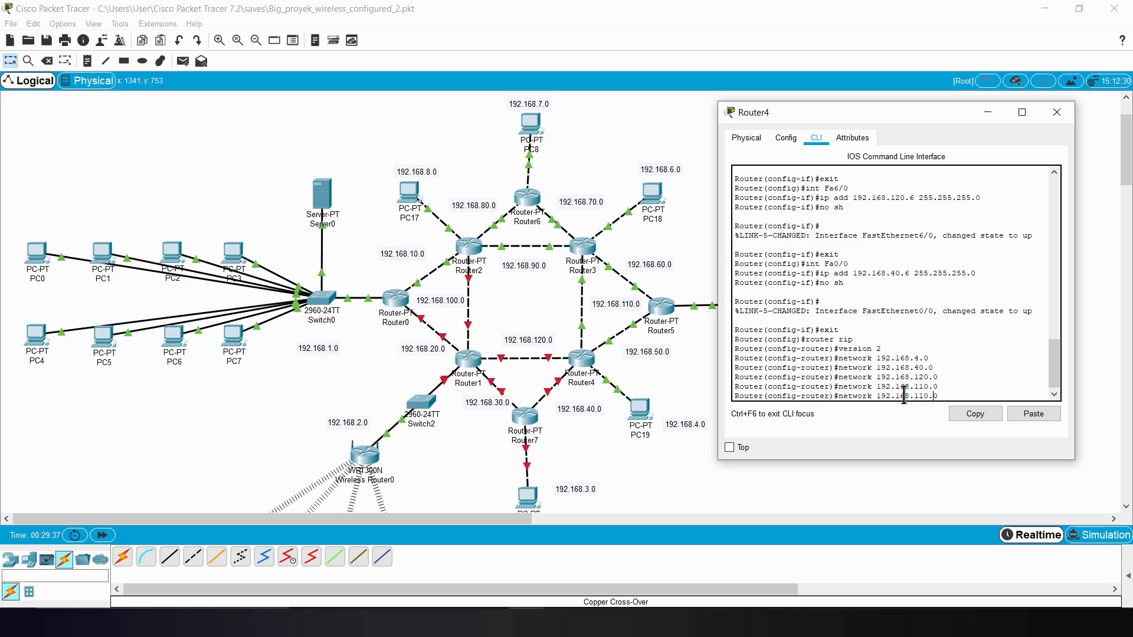
key(BackSpace)
key(BackSpace)
text(5)
key(Return)
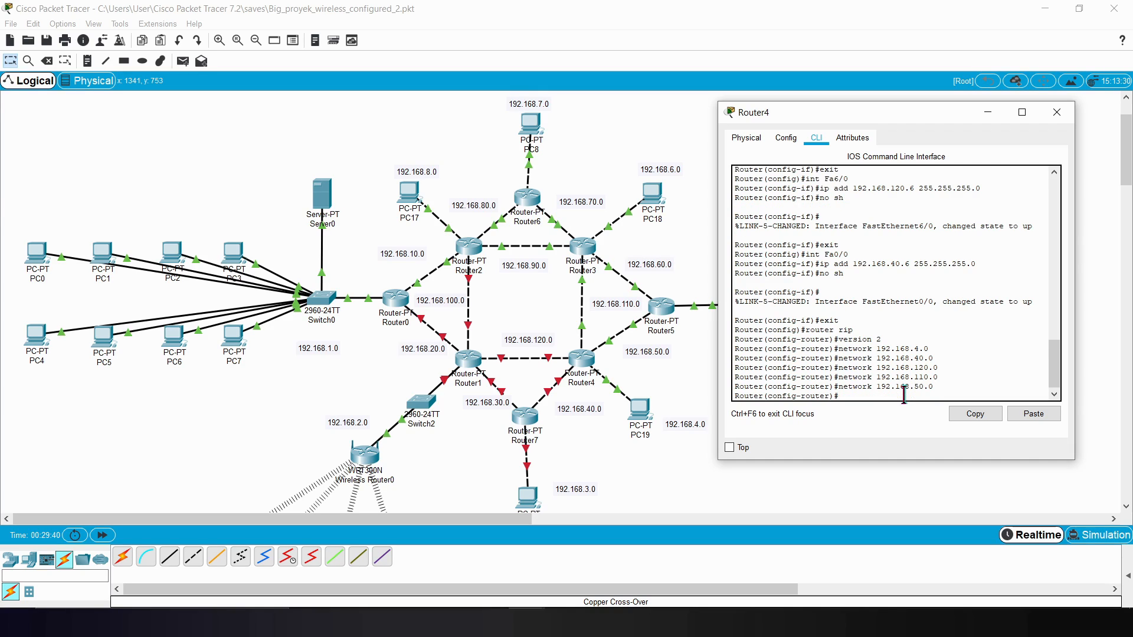
text(exit)
key(Return)
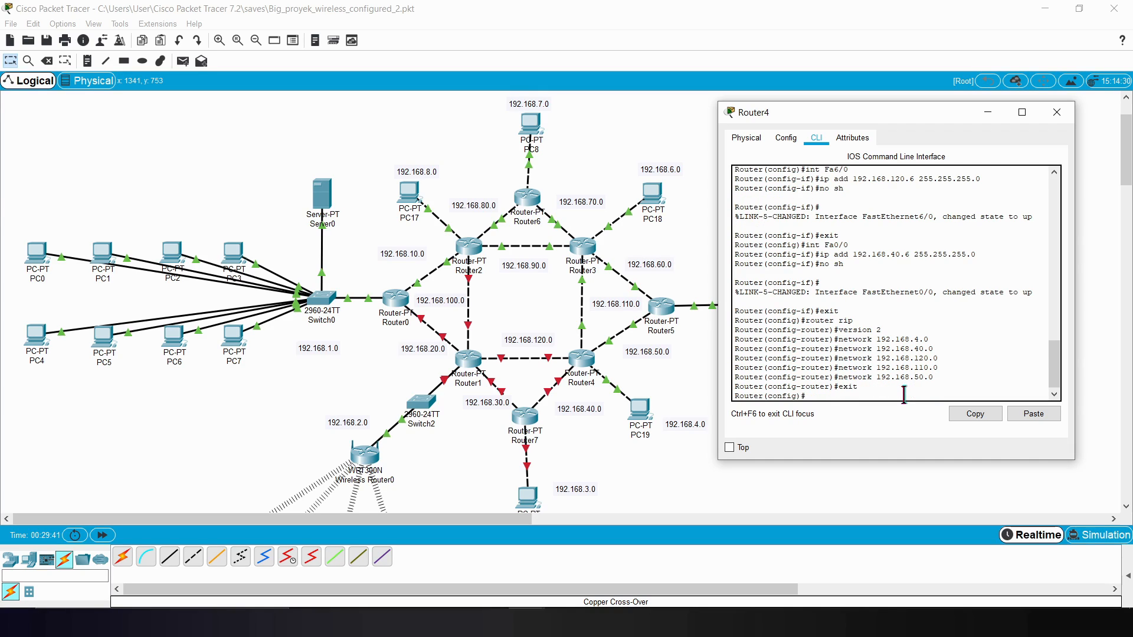
click(1056, 113)
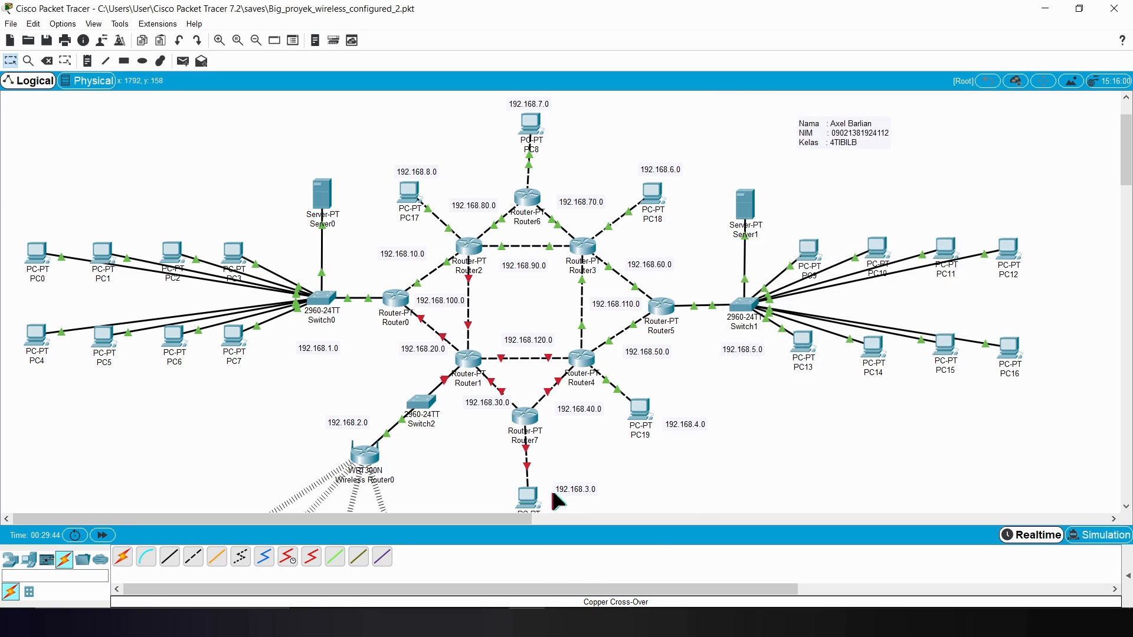
Step: Open Router7's command line and enter global configuration mode with enable and config t
click(528, 412)
click(487, 150)
drag(513, 118, 514, 96)
drag(617, 105, 881, 91)
key(Return)
text(enable)
key(Return)
text(con)
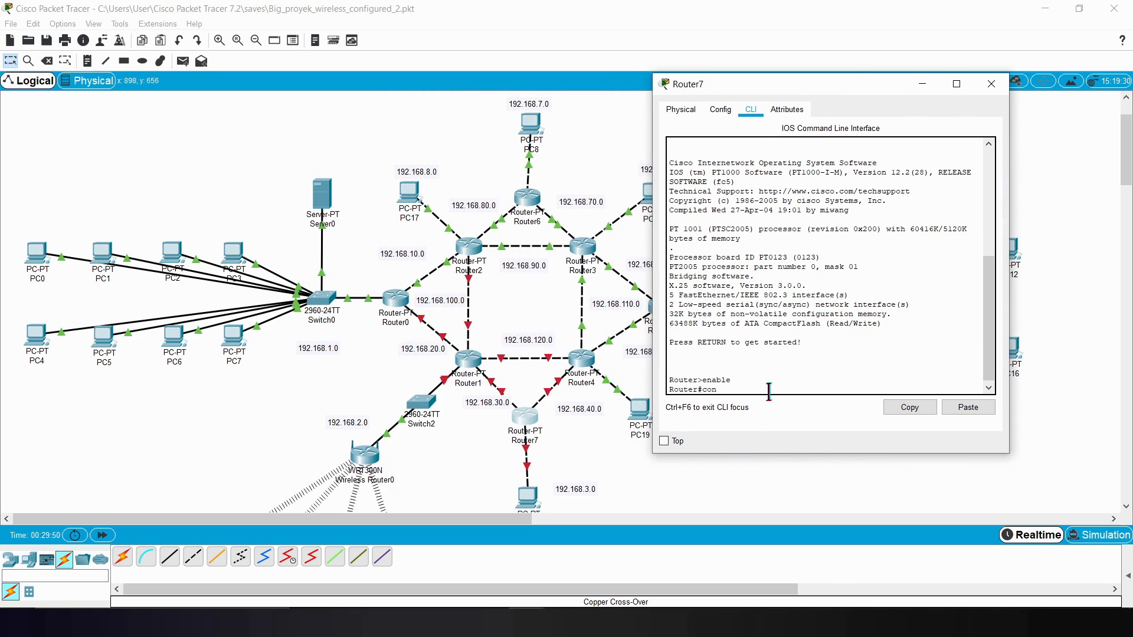
text(fig t)
key(Return)
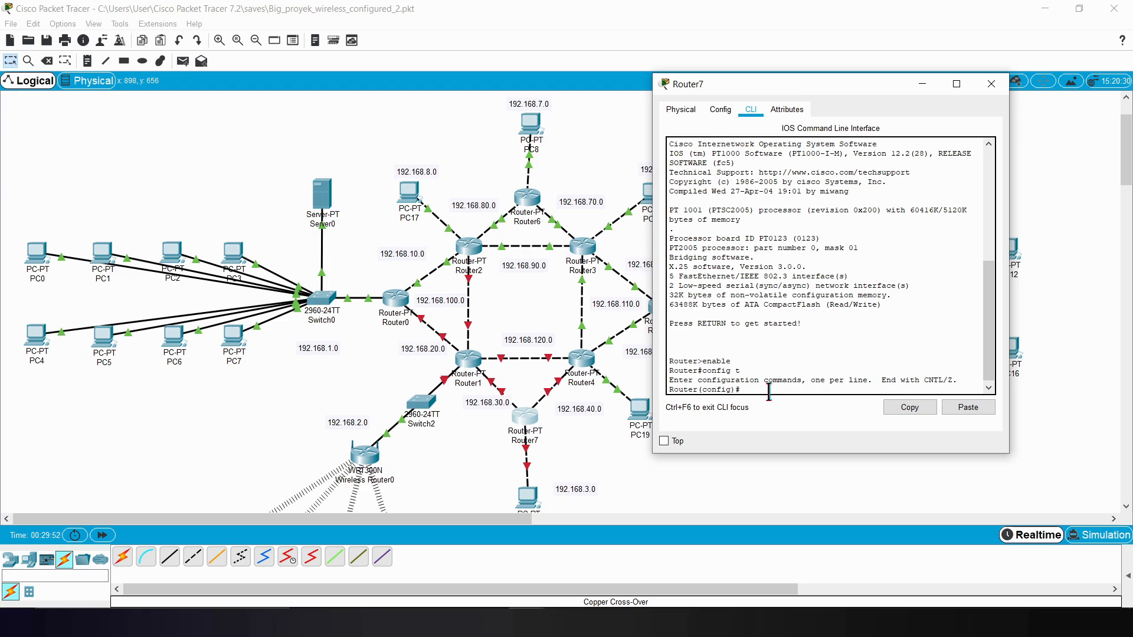
key(Return)
Step: Enter interface configuration for Router7's Fa6/0, checking the port labels on its link to the PC below it
text(int)
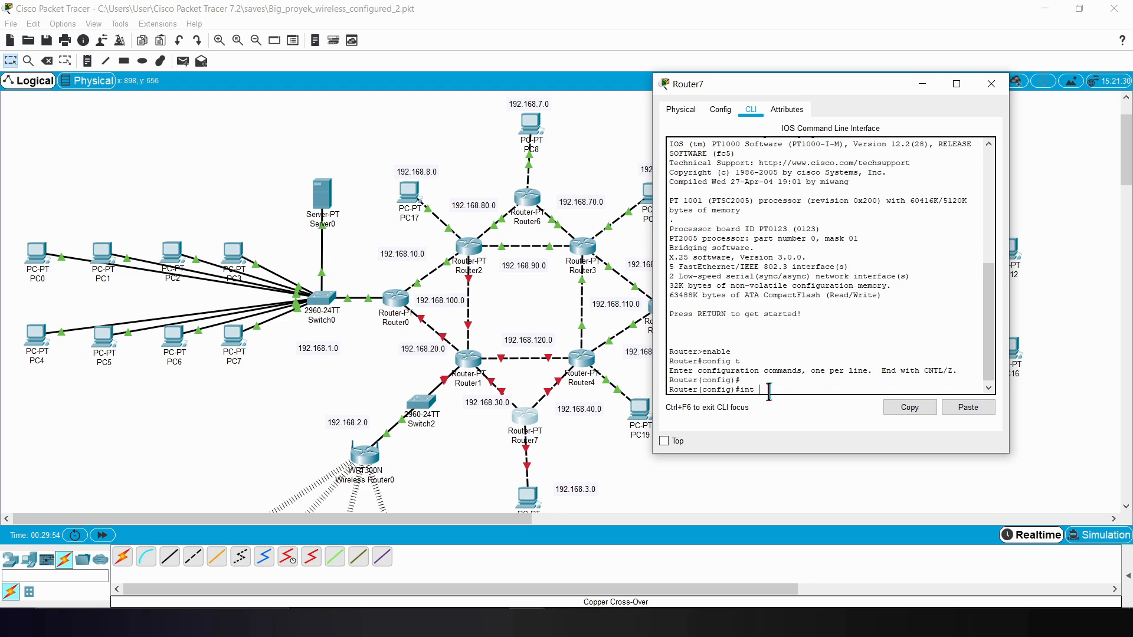
click(527, 472)
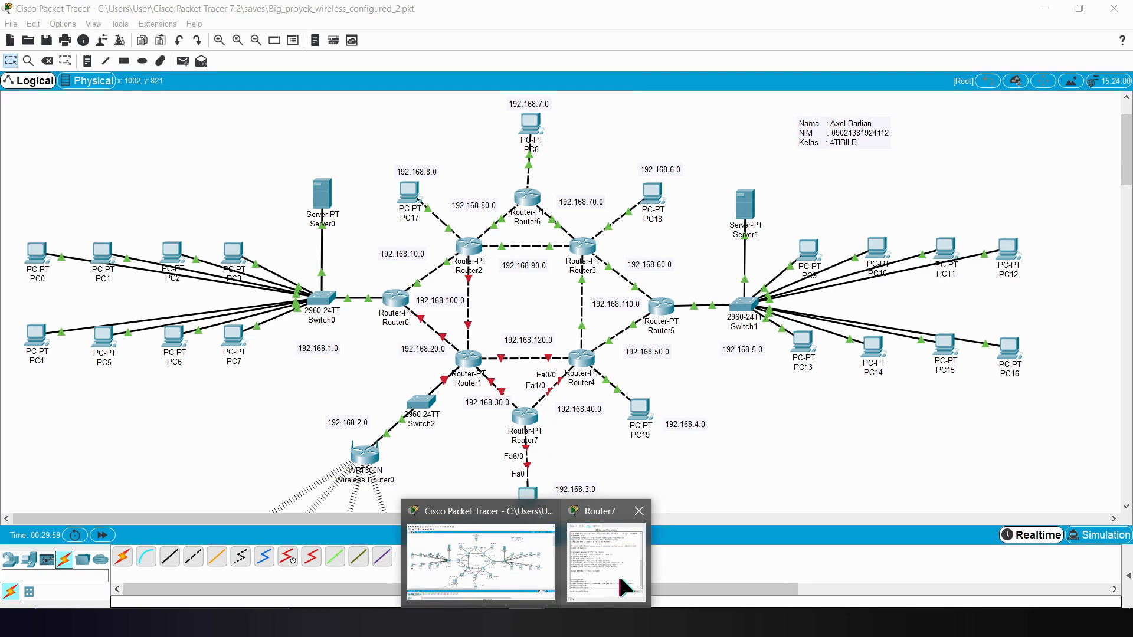
click(602, 531)
text(6/0)
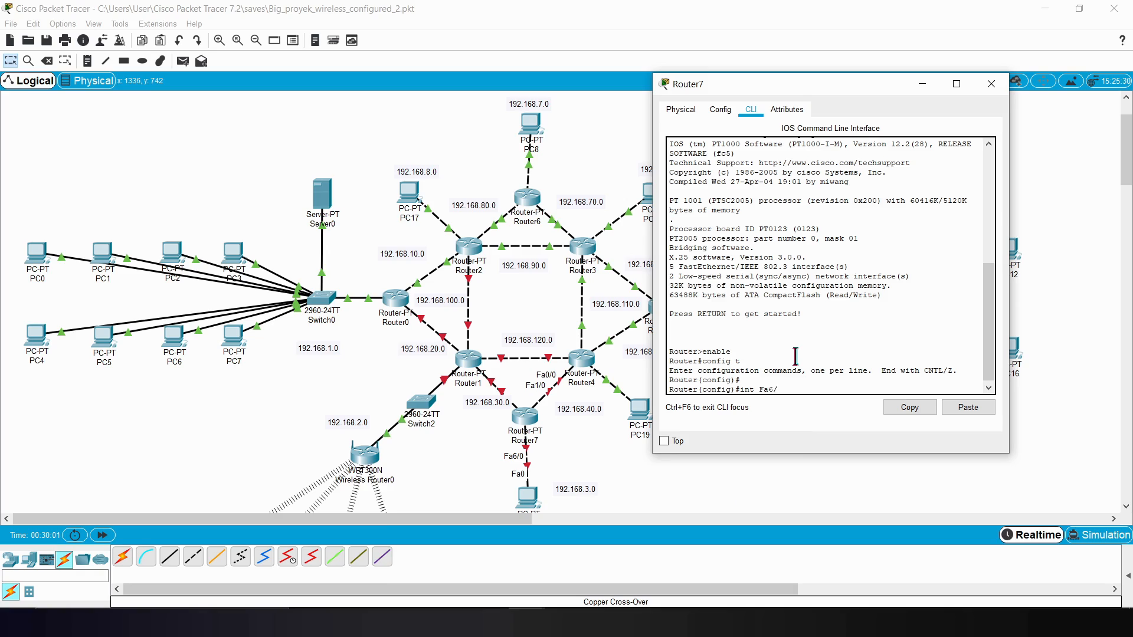
key(Return)
Step: Assign IP address 192.168.3.1 with mask 255.255.255.0 to Router7's Fa6/0
text(ip add 192)
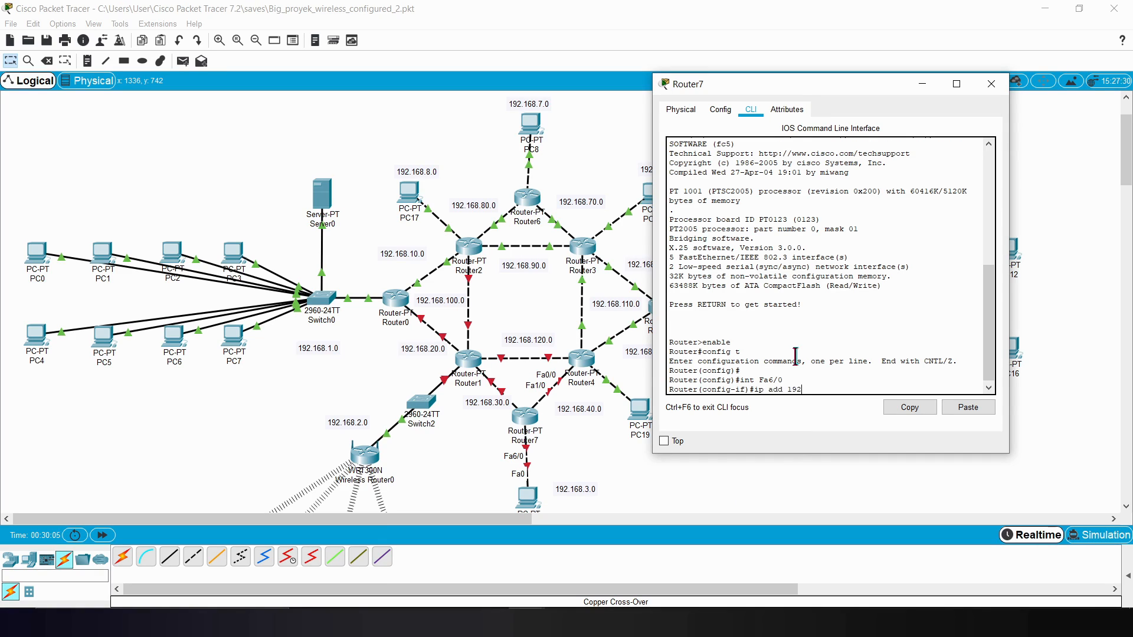
text(.168.3.1 255.255.255.0)
key(Return)
Step: Enable Router7's Fa6/0 with no sh and exit interface configuration
text(no sh)
key(Return)
text(exit)
key(Return)
Step: Enter interface configuration for Router7's Fa1/0, checking the port labels on its link to Router4
text(int )
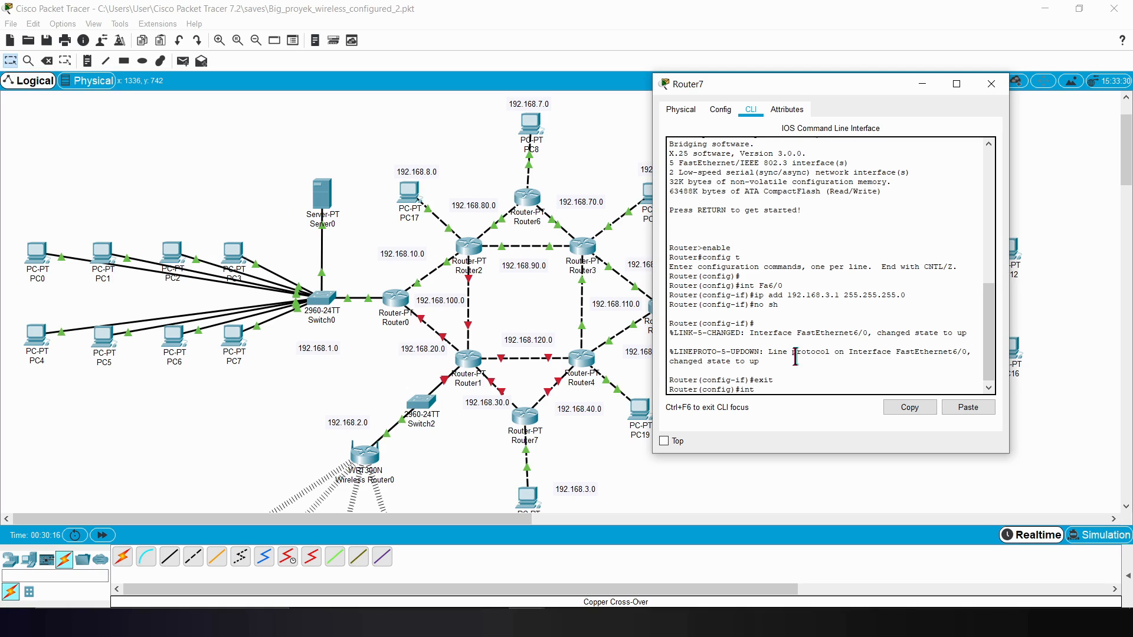
text(DFa)
click(619, 423)
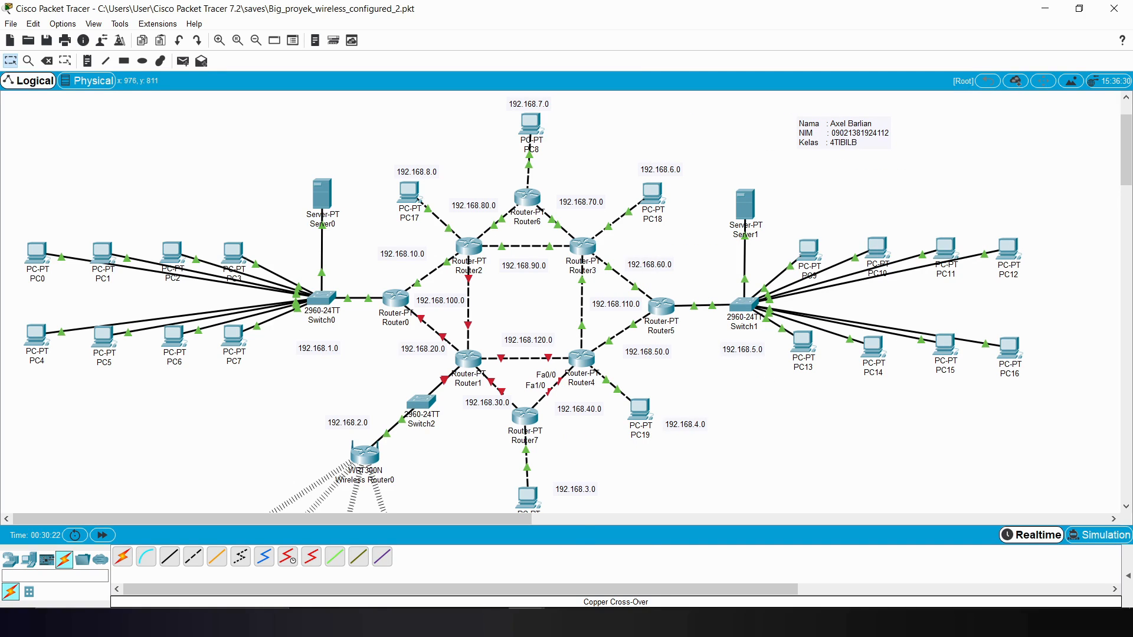
mouse_move(525, 622)
click(608, 581)
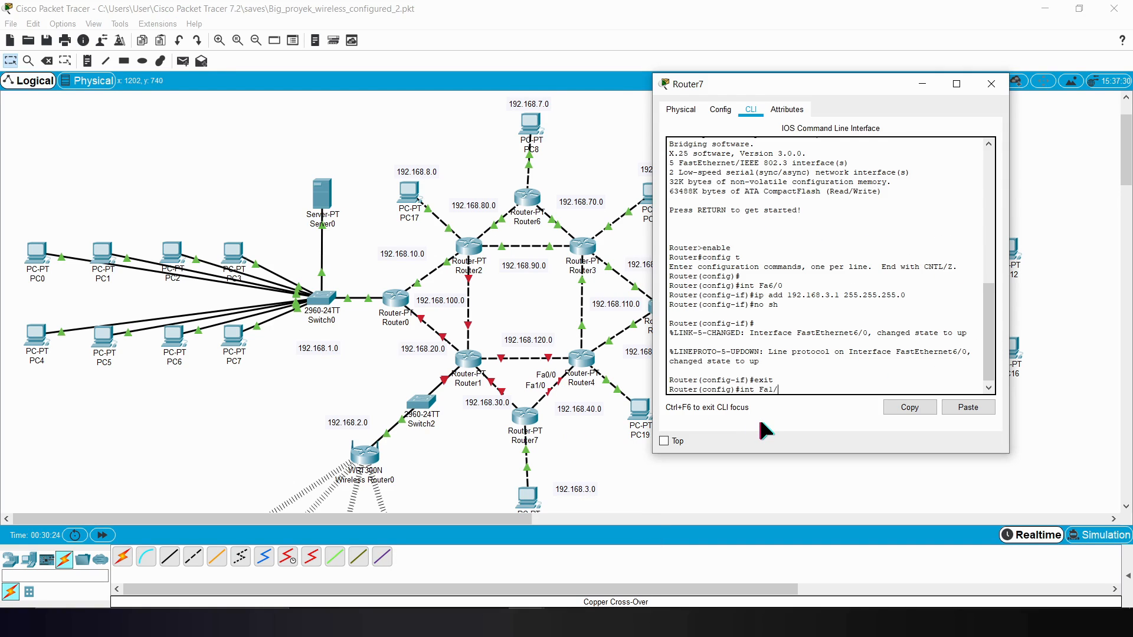
key(Return)
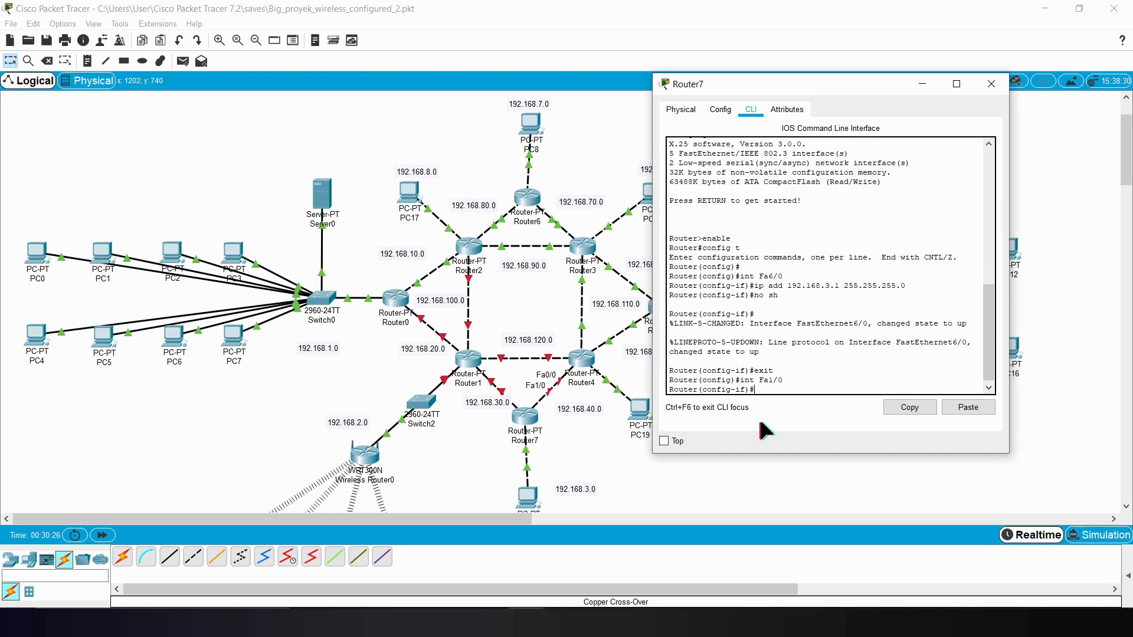
Step: Assign IP address 192.168.40.7 with mask 255.255.255.0 to Router7's Fa1/0
text(ip add 192.168.40.7 255.)
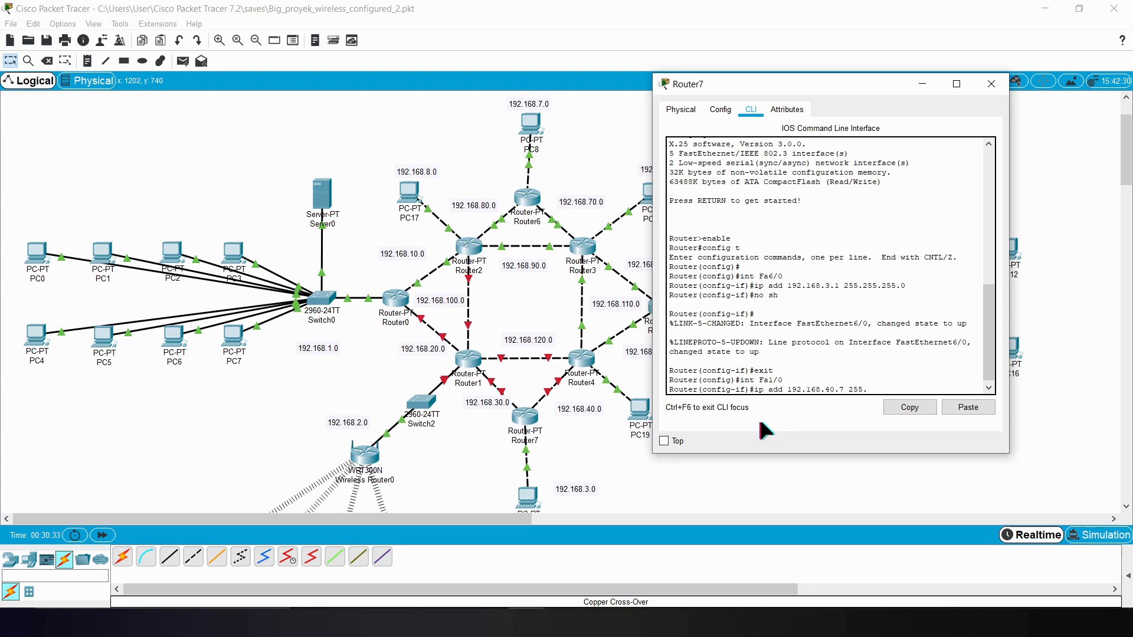
text(255.255.0)
key(Return)
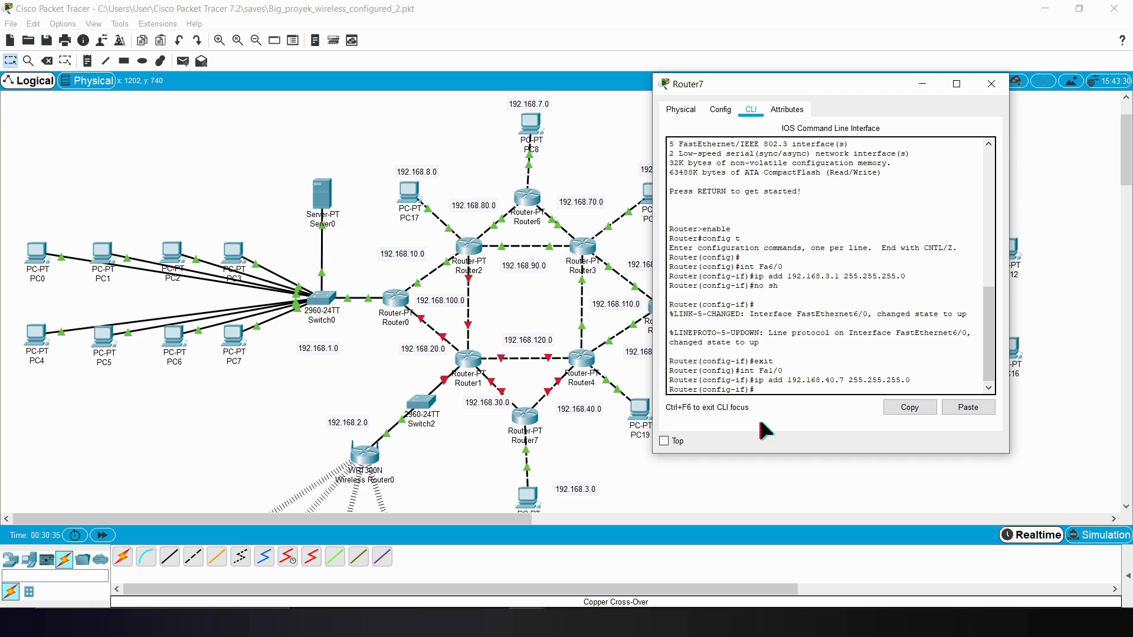
Step: Enable Router7's Fa1/0 with no sh and exit interface configuration
text(no sh)
key(Return)
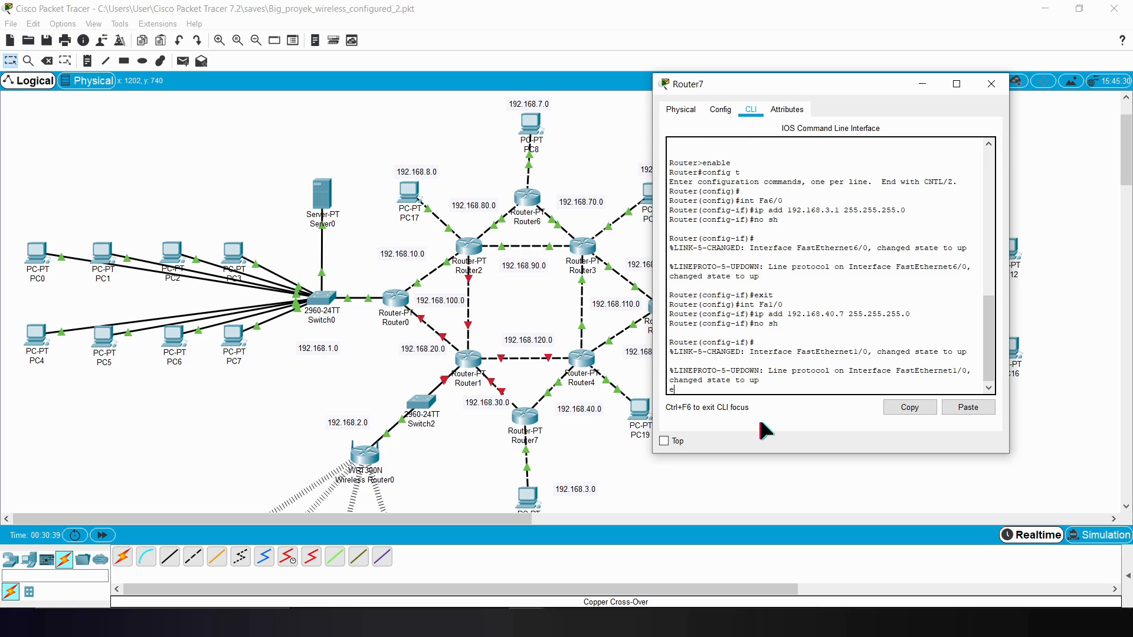
key(Return)
text(ex)
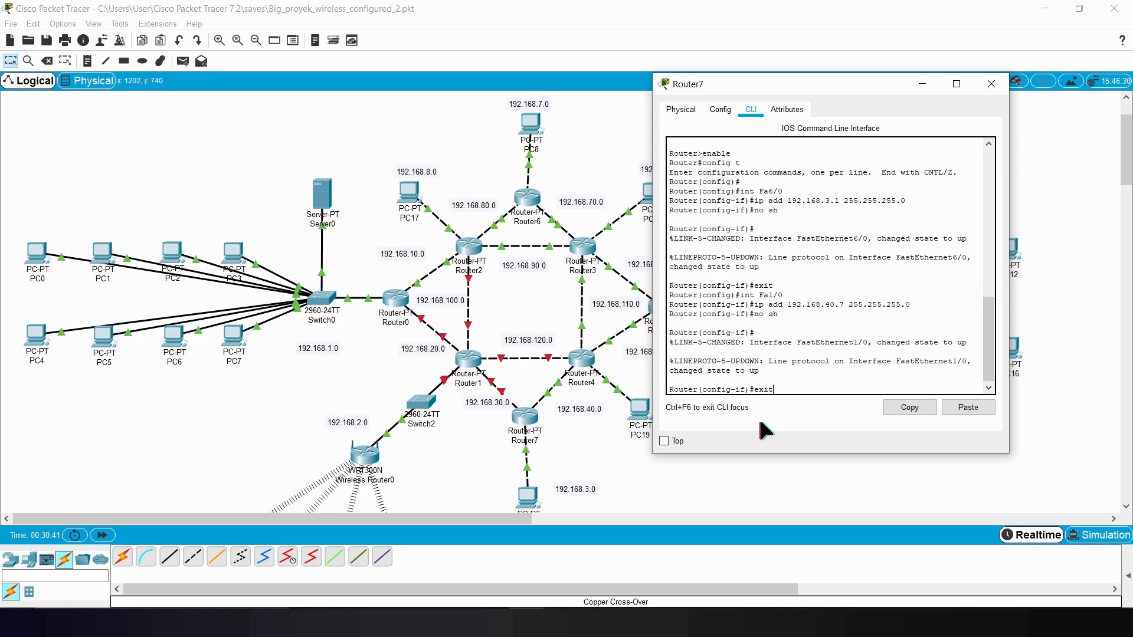
text(it)
key(Return)
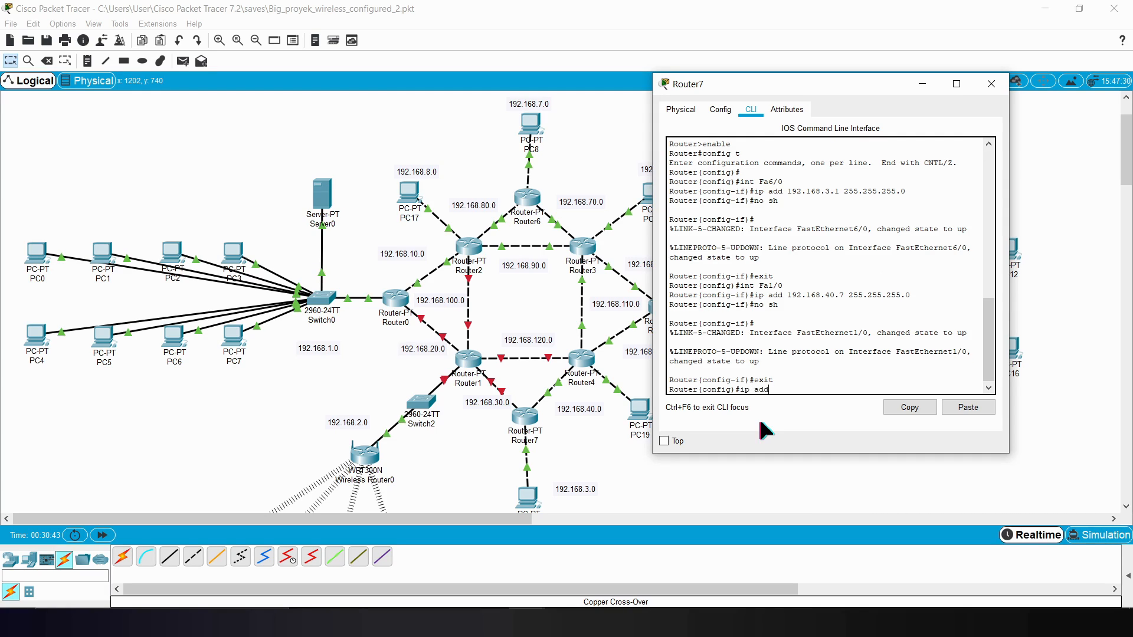
Step: Enter interface configuration for Router7's Fa0/0 and assign it IP address 192.168.30.7 with mask 255.255.255.0
text(int Fa0/0)
key(Return)
text(ip add 192.168)
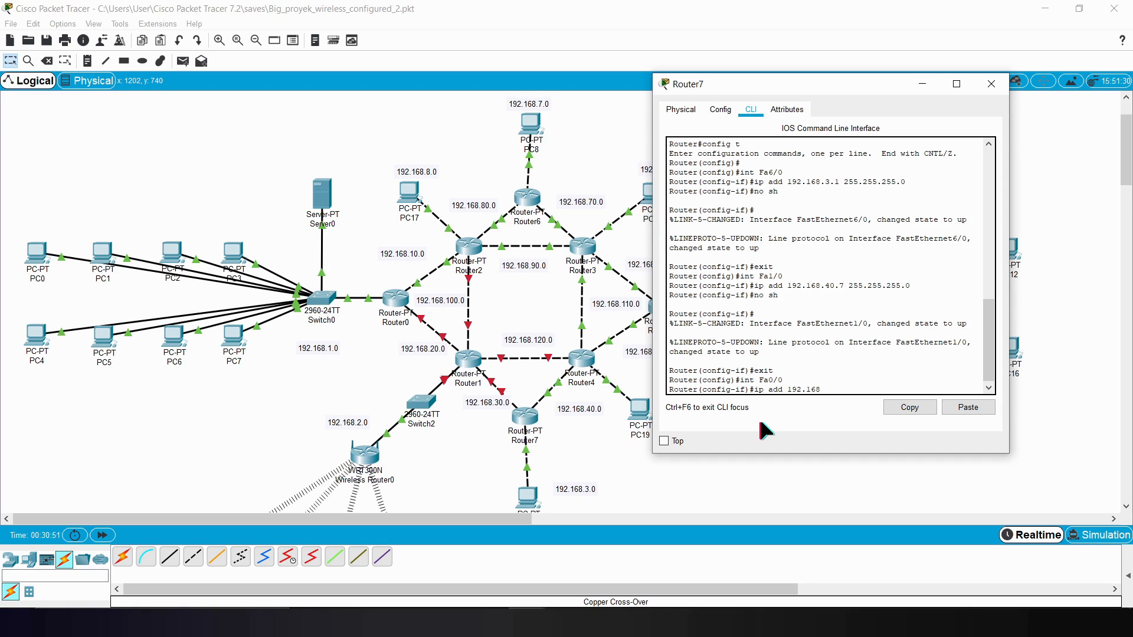
text(.30.0)
key(BackSpace)
text(7 255.255.255.0)
key(Return)
Step: Enable Router7's Fa0/0 with no sh and exit interface configuration
text(no sh)
key(Return)
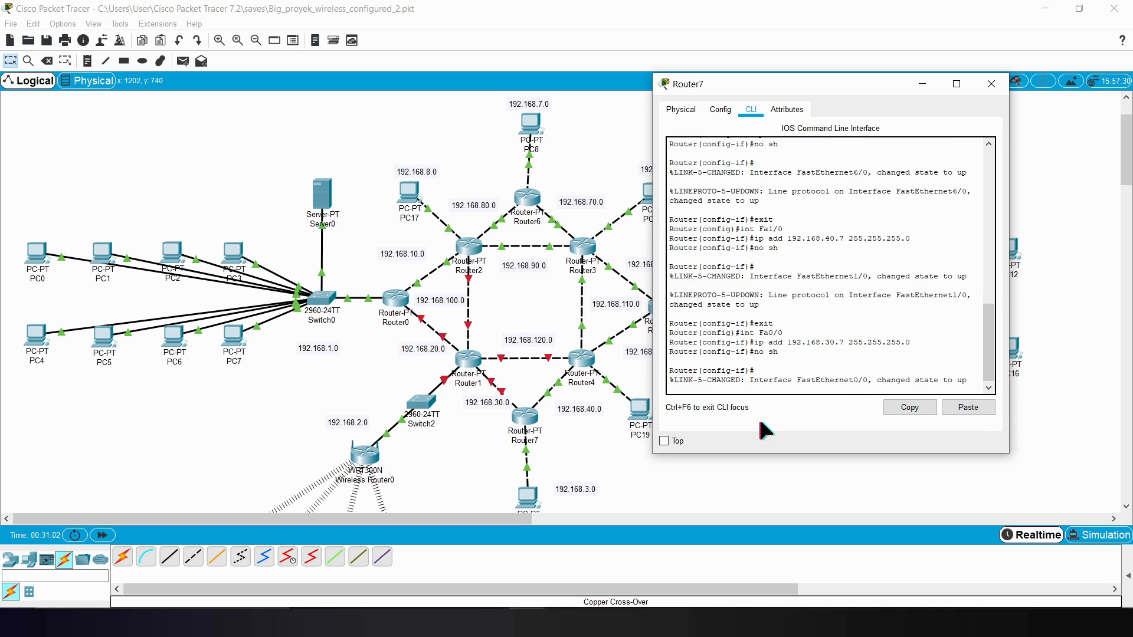
key(Return)
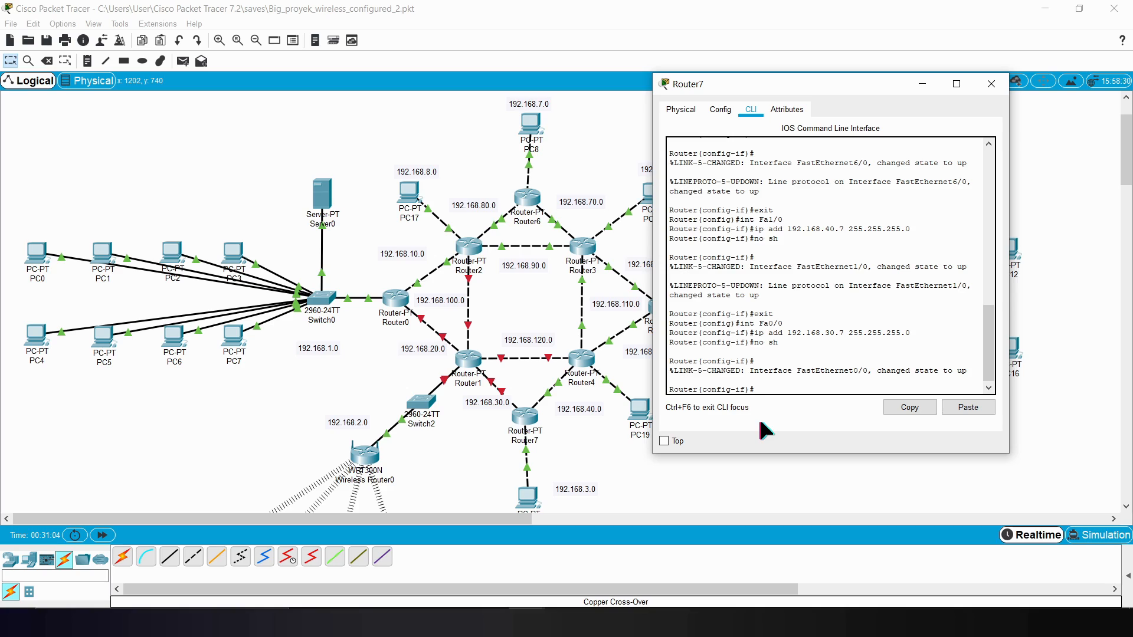
text(exit)
key(Return)
Step: Start RIP routing configuration on Router7 with router rip and set it to version 2
text(router rip)
key(Return)
text(version 2)
key(Return)
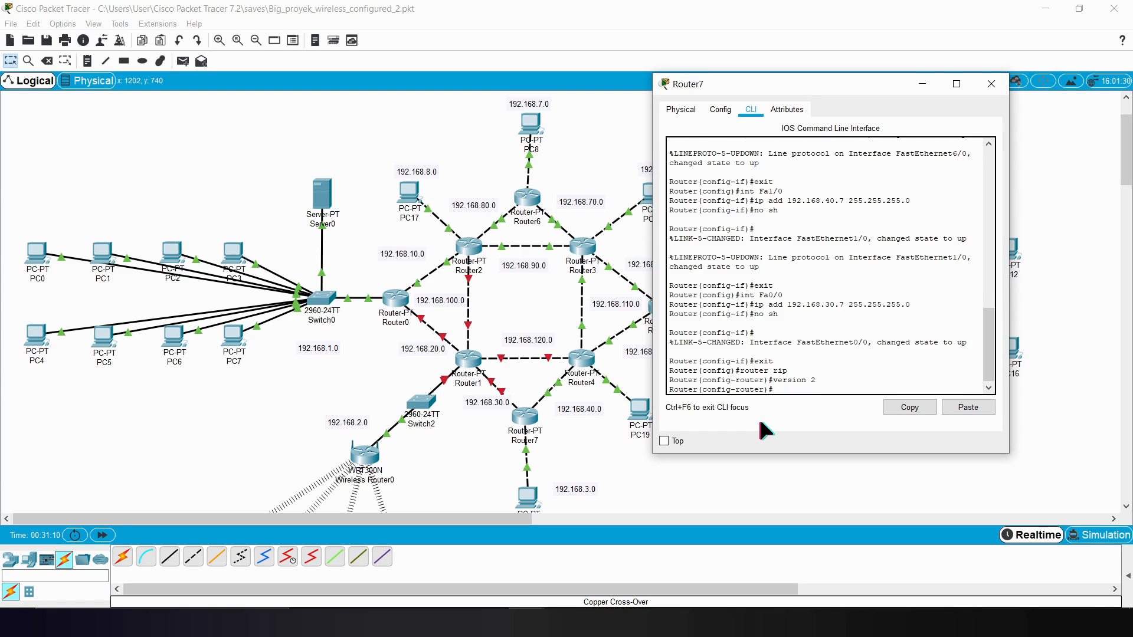
Step: Add network 192.168.3.0 to Router7's RIP configuration
text(network 192.168.3.0)
key(Return)
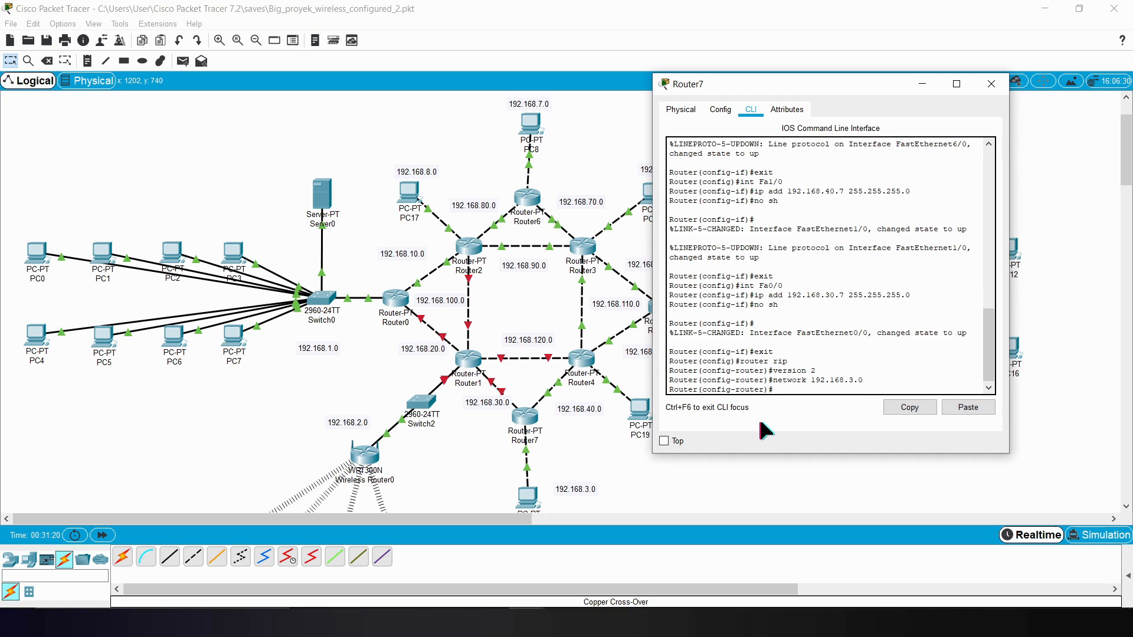
Step: Add networks 192.168.40.0 and 192.168.30.0 to Router7's RIP configuration
key(Up)
key(BackSpace)
key(BackSpace)
key(BackSpace)
text(40.0)
key(Return)
key(Up)
key(BackSpace)
key(BackSpace)
key(BackSpace)
key(BackSpace)
text(30.0)
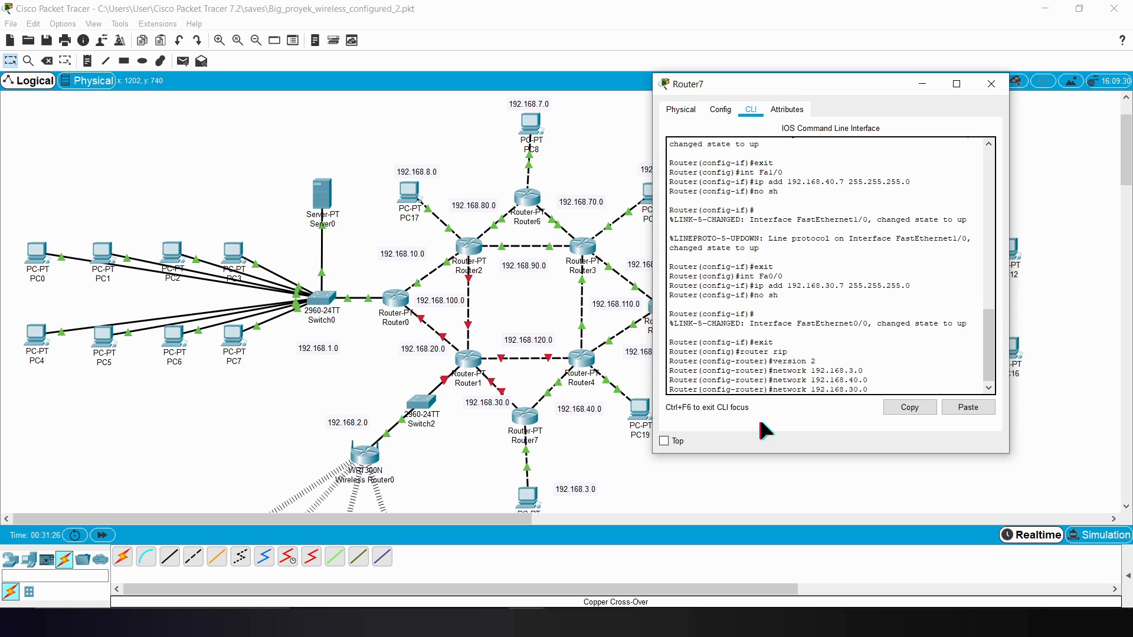
key(Return)
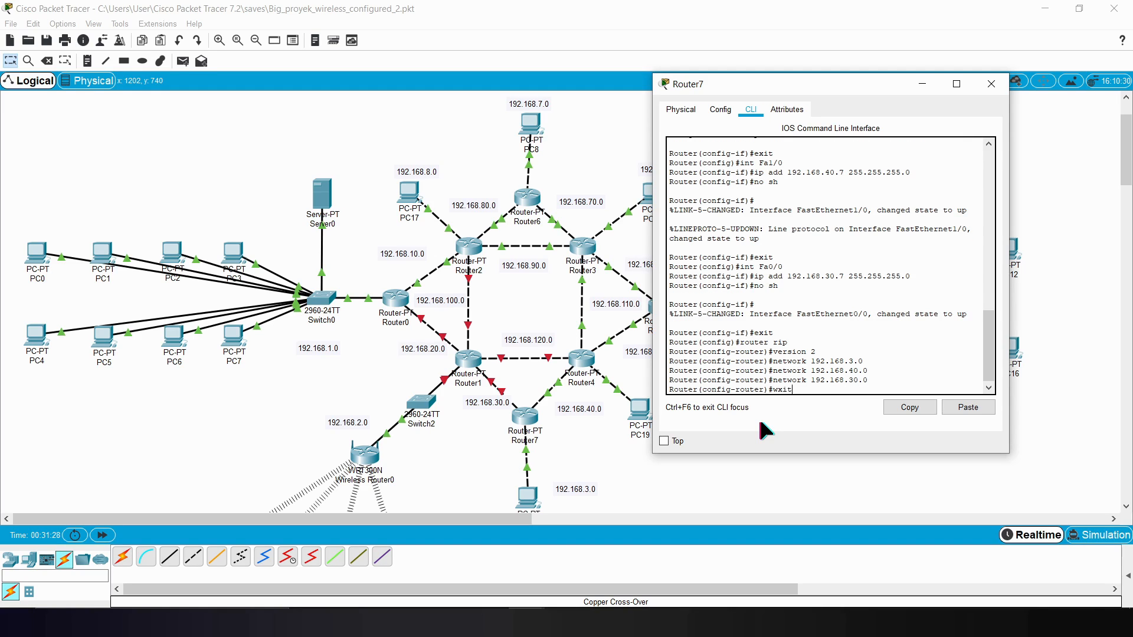
Step: Exit RIP configuration on Router7 and close its device window
key(Return)
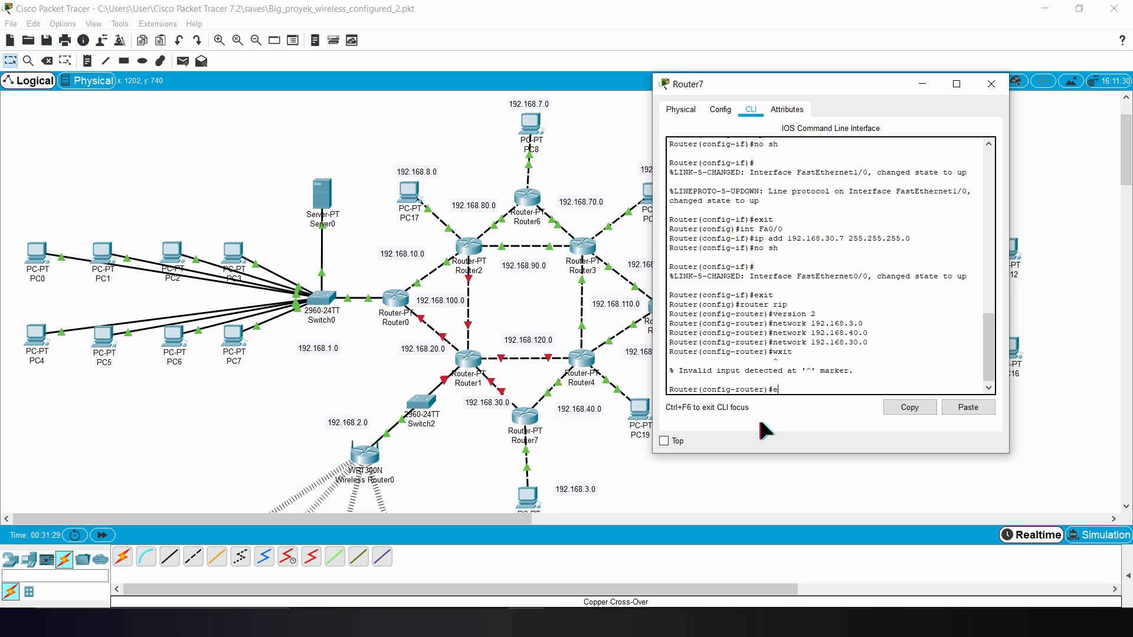
text(xit)
key(Return)
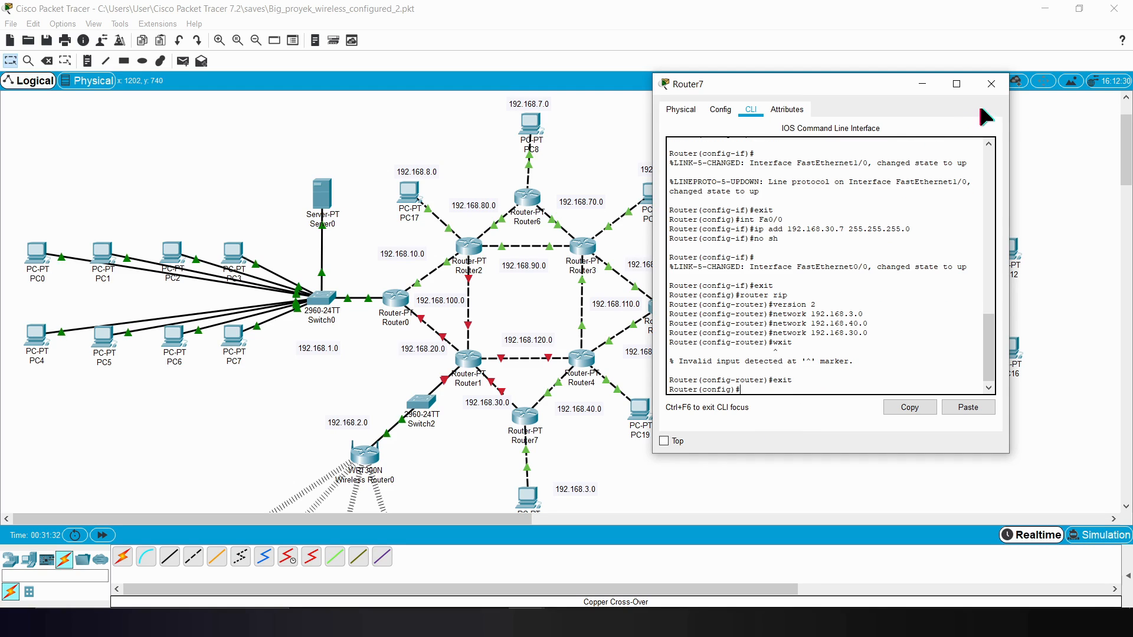
click(991, 84)
Step: Open Router1's command line beside the topology and start a console session
click(479, 364)
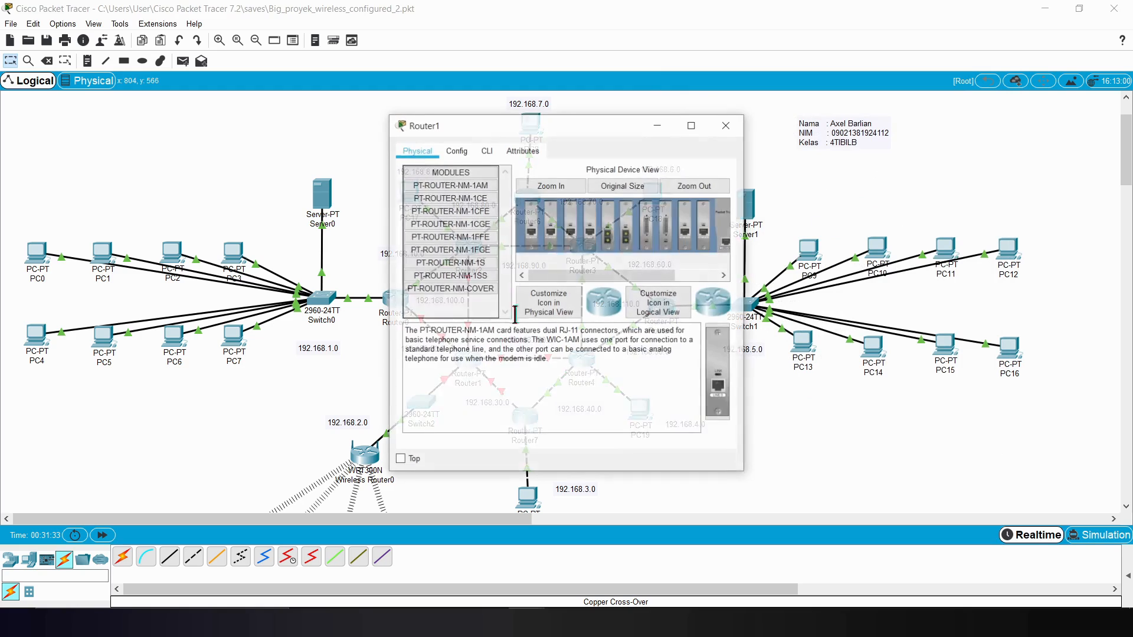
drag(519, 134, 774, 133)
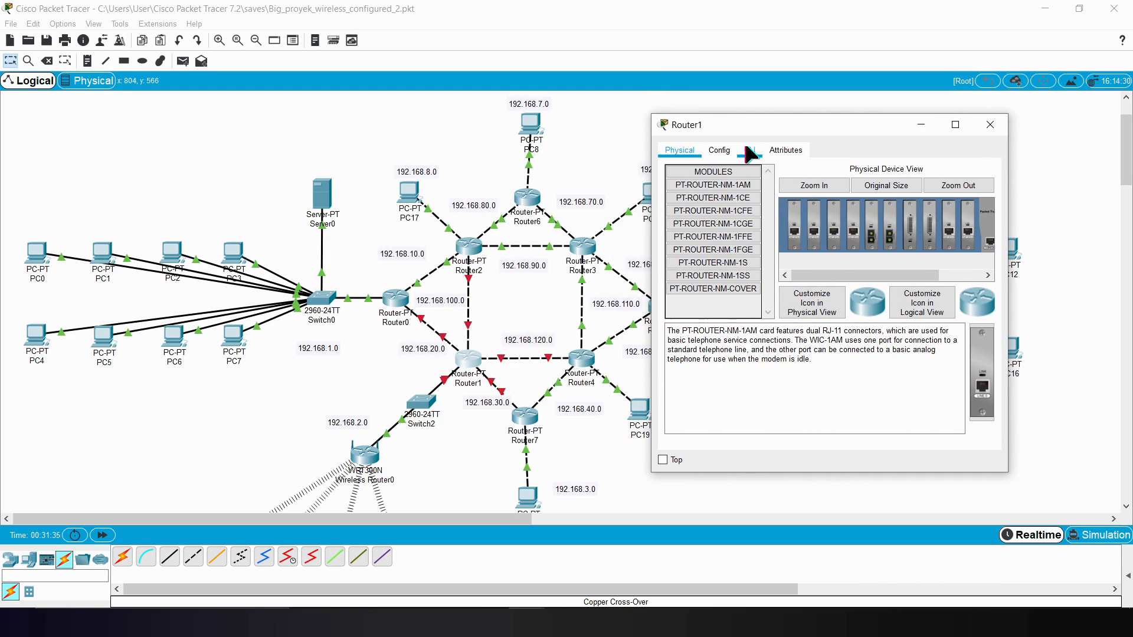
click(744, 151)
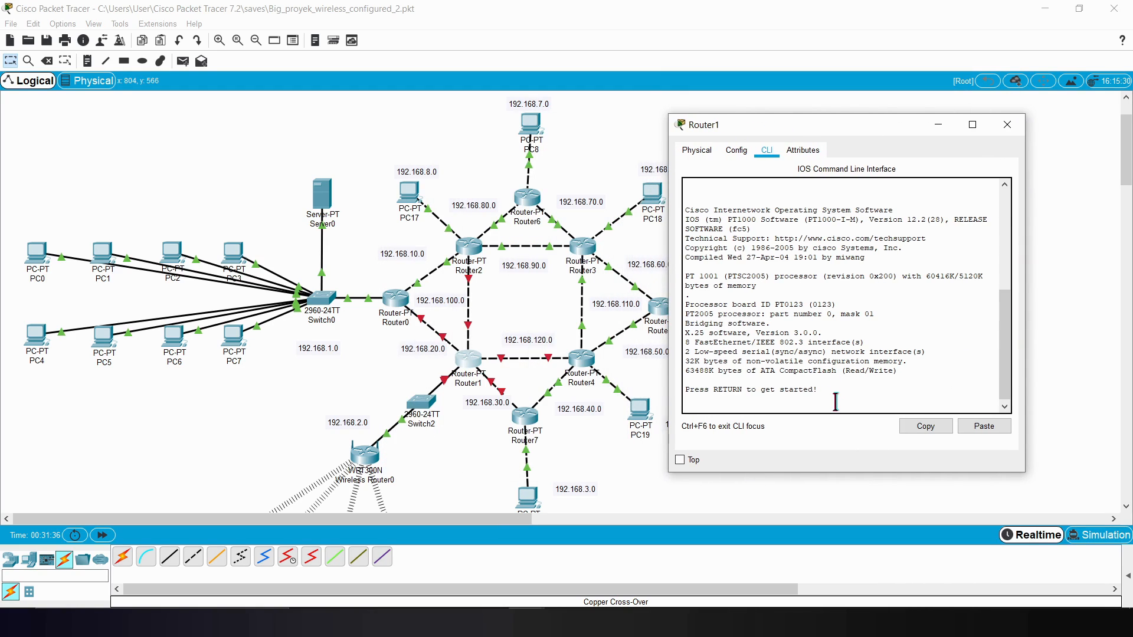
key(Return)
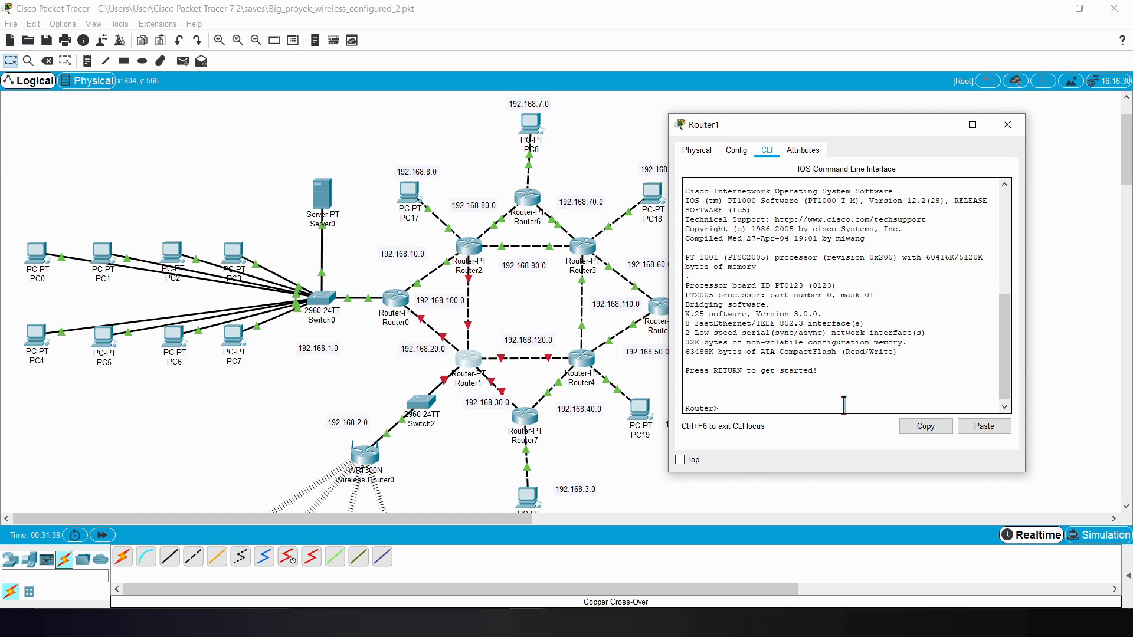
Step: Enter privileged mode on Router1 with enable and start global configuration with config t
text(enb)
key(BackSpace)
key(Return)
text(c)
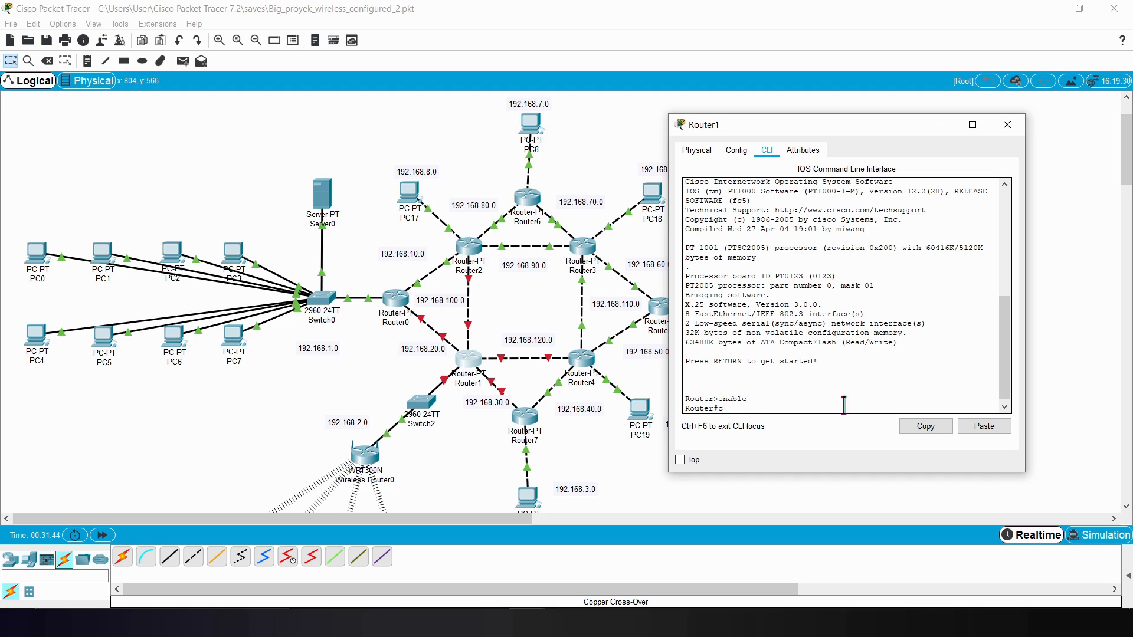
text(onfig t)
key(Return)
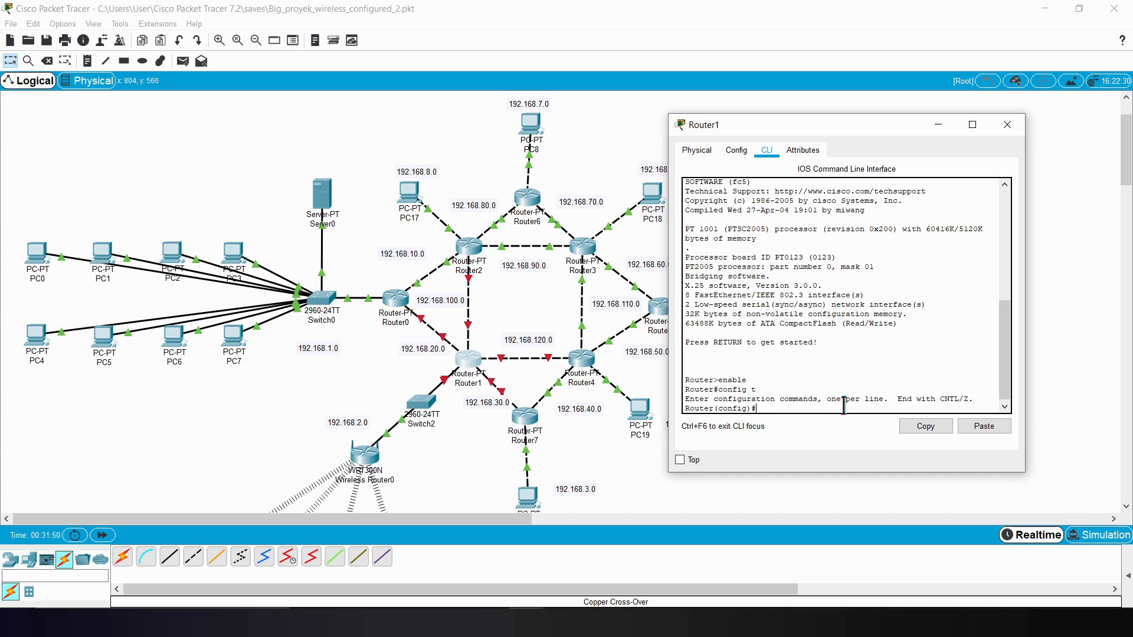
Step: Check the port labels on Router1's link to Router7 and enter interface configuration for Router1's Fa1/0
text(int Fa)
click(367, 415)
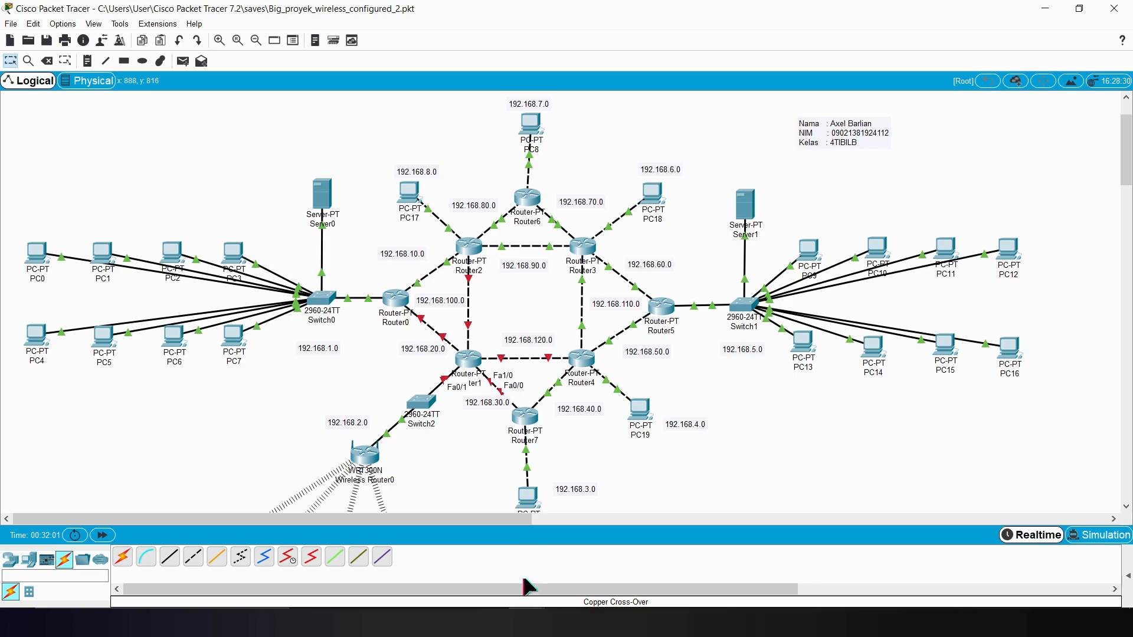
click(525, 622)
click(605, 587)
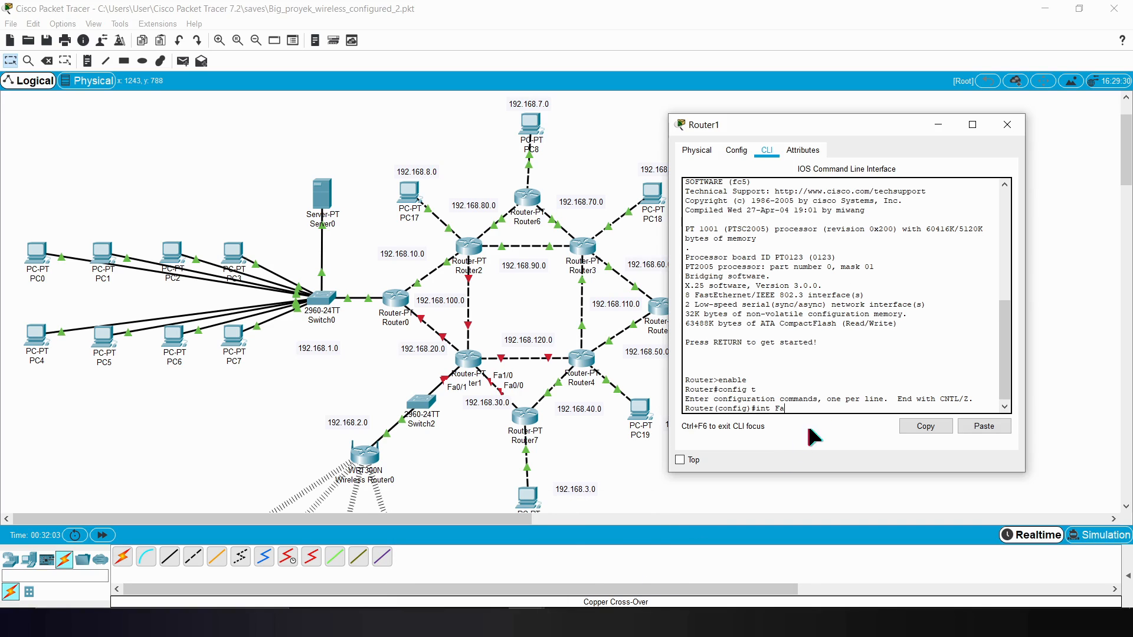
text(1/0)
key(Return)
Step: Assign IP address 192.168.30.8 with mask 255.255.255.0 to Router1's Fa1/0
text(ip a)
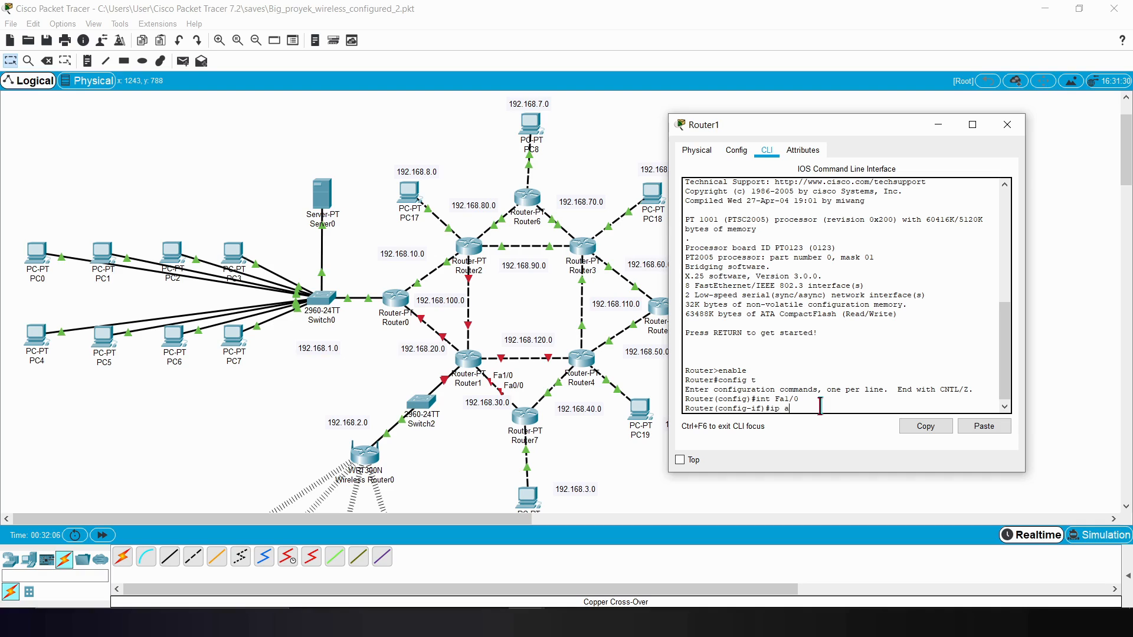
text(dd 192.168.30.8 255.255.255.)
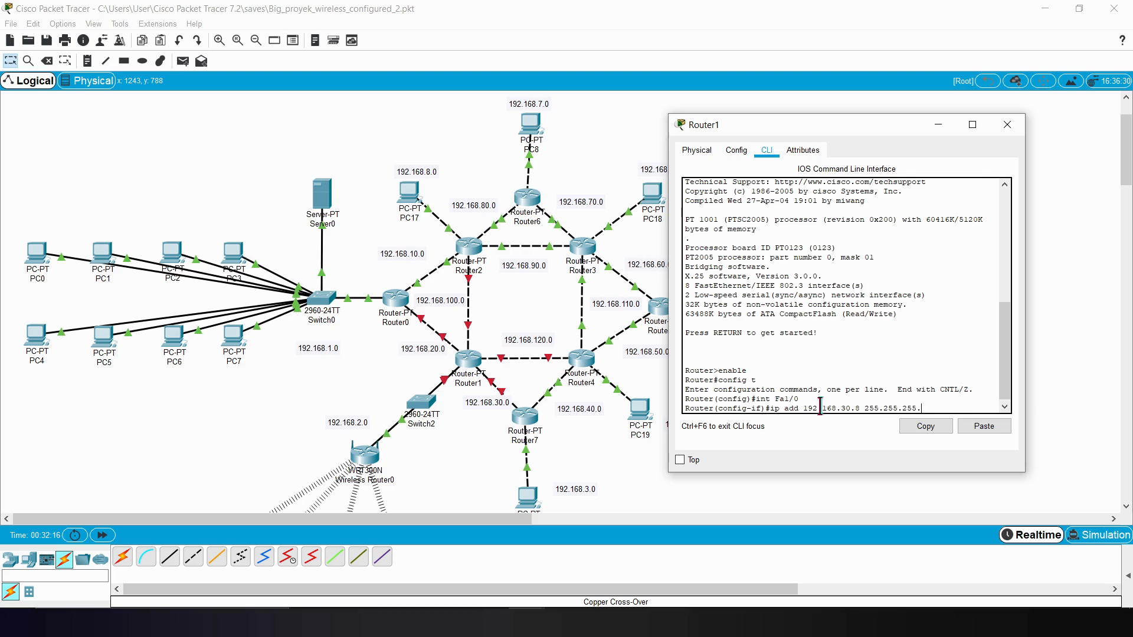
text(0)
key(Return)
Step: Enable Router1's Fa1/0 with no sh and exit interface configuration
text(no sh)
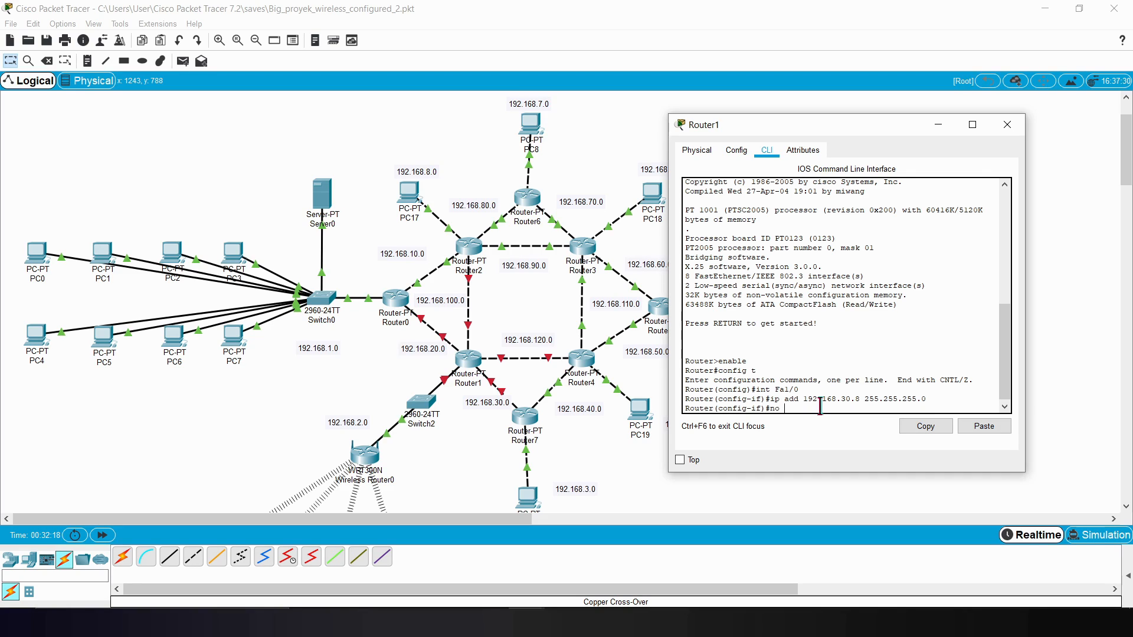
key(Return)
text(e)
text(xit)
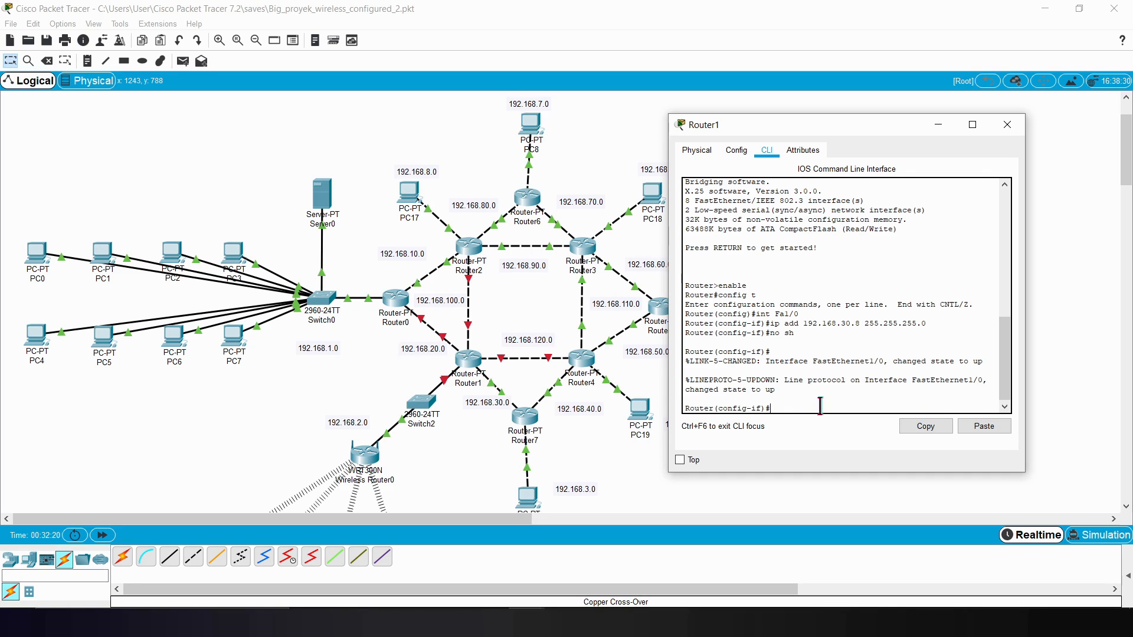
key(Return)
Step: Check the port labels on Router1's link to Router4 and enter interface configuration for Router1's Fa7/0
text(int Fa)
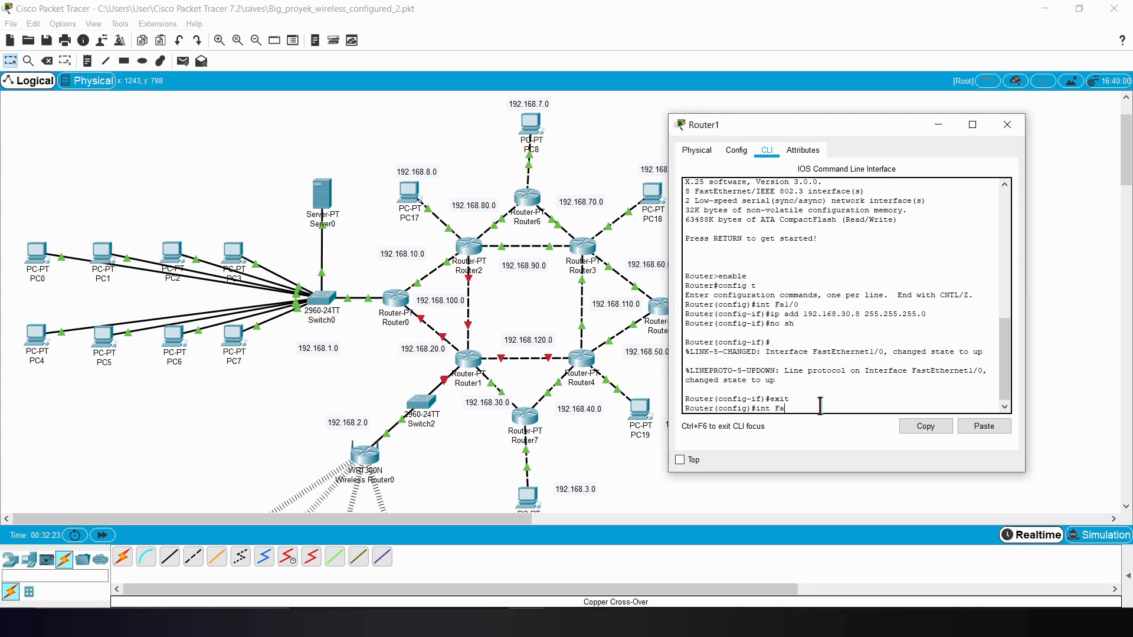
click(499, 294)
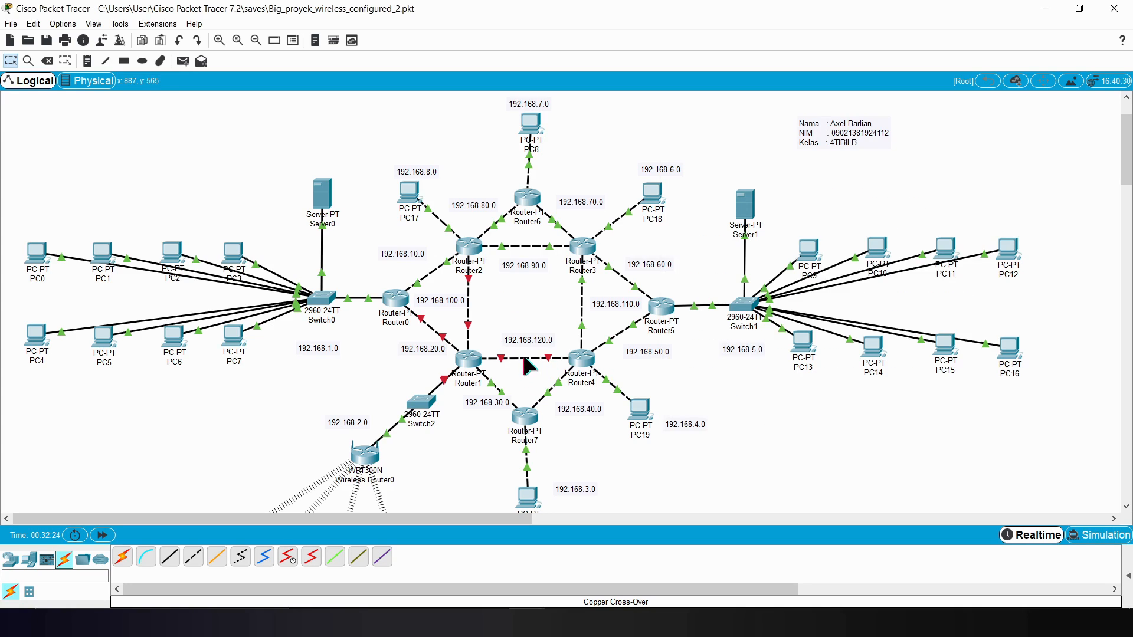
mouse_move(523, 358)
mouse_move(531, 626)
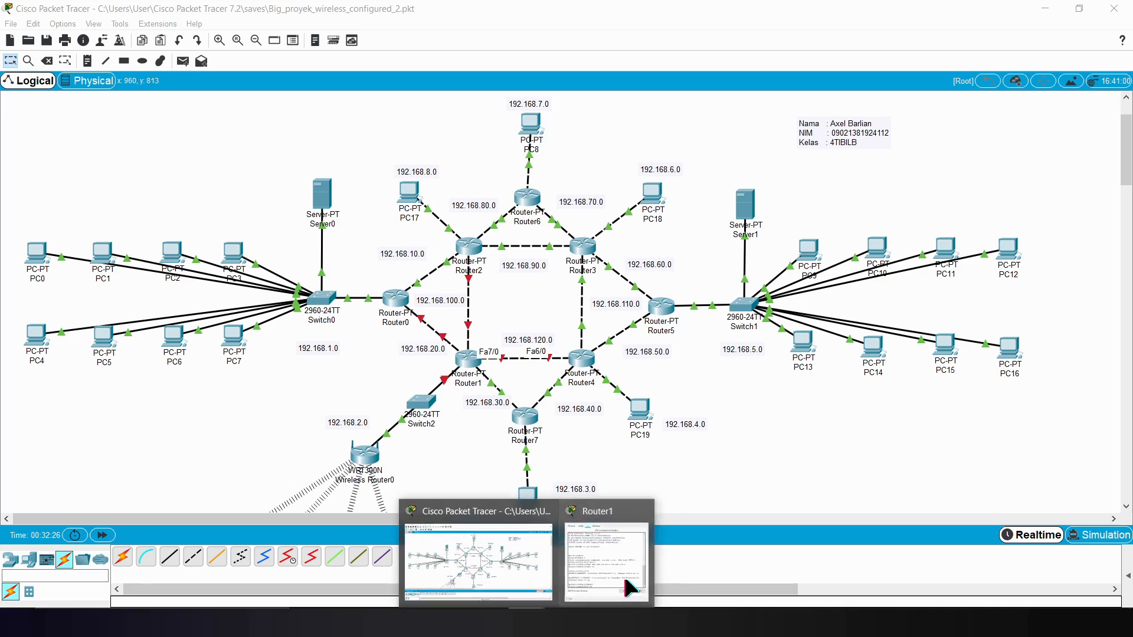
click(622, 573)
text(7)
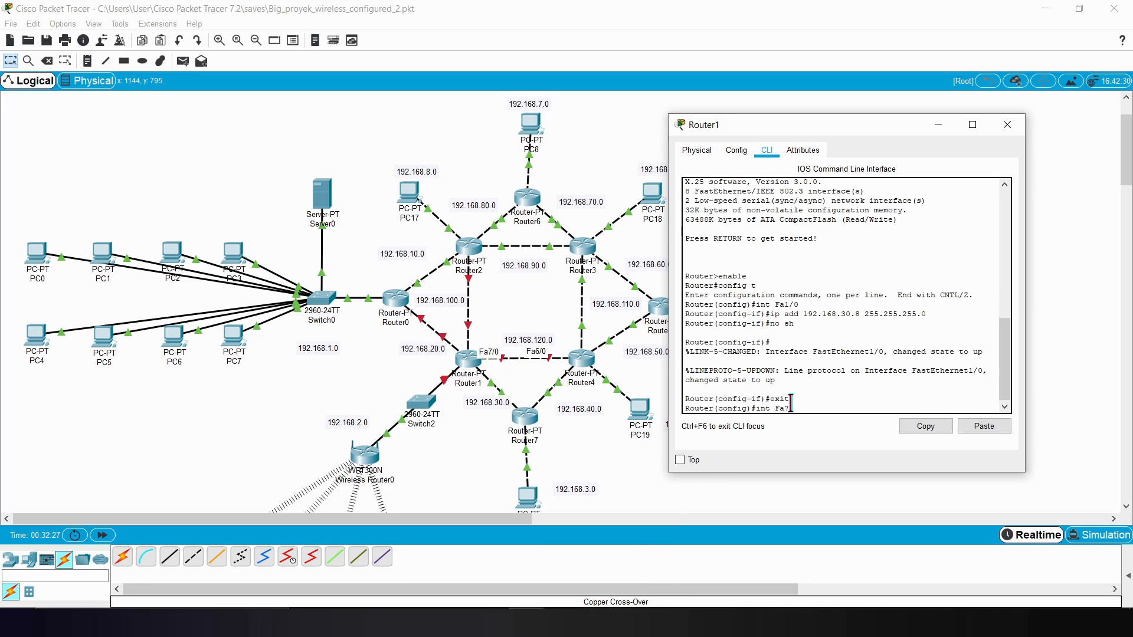
text(/0)
key(Return)
Step: Assign IP address 192.168.120.8 with mask 255.255.255.0 to Router1's Fa7/0
text(ip add 192.168.120.)
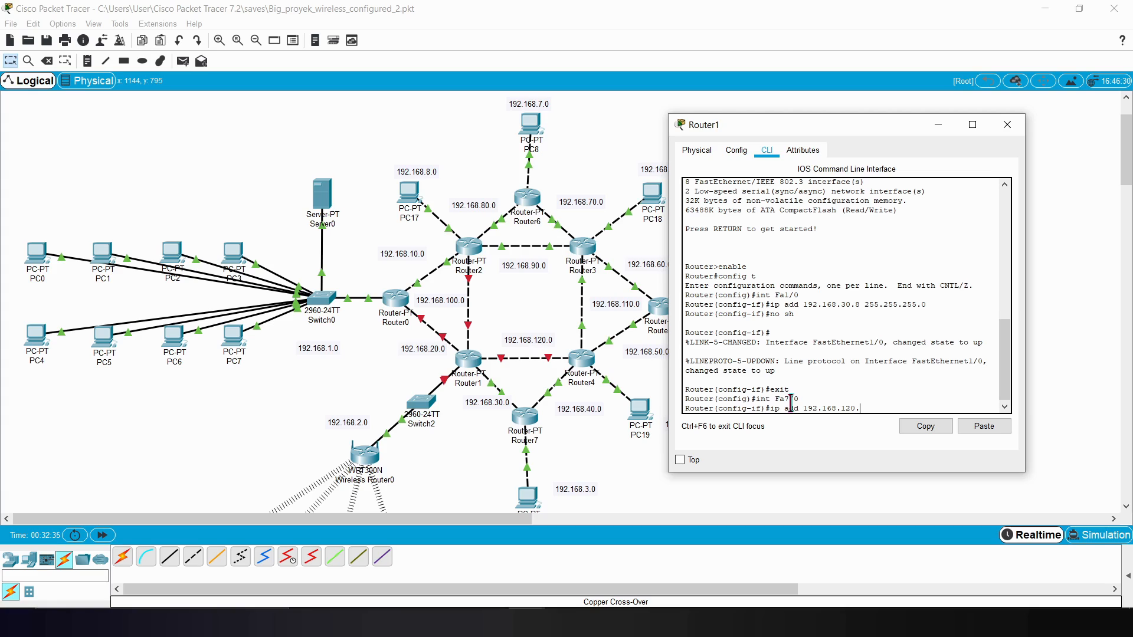
text(8 255.255.255.0)
key(Return)
Step: Enable Router1's Fa7/0 with no sh and exit interface configuration
text(no sh)
key(Return)
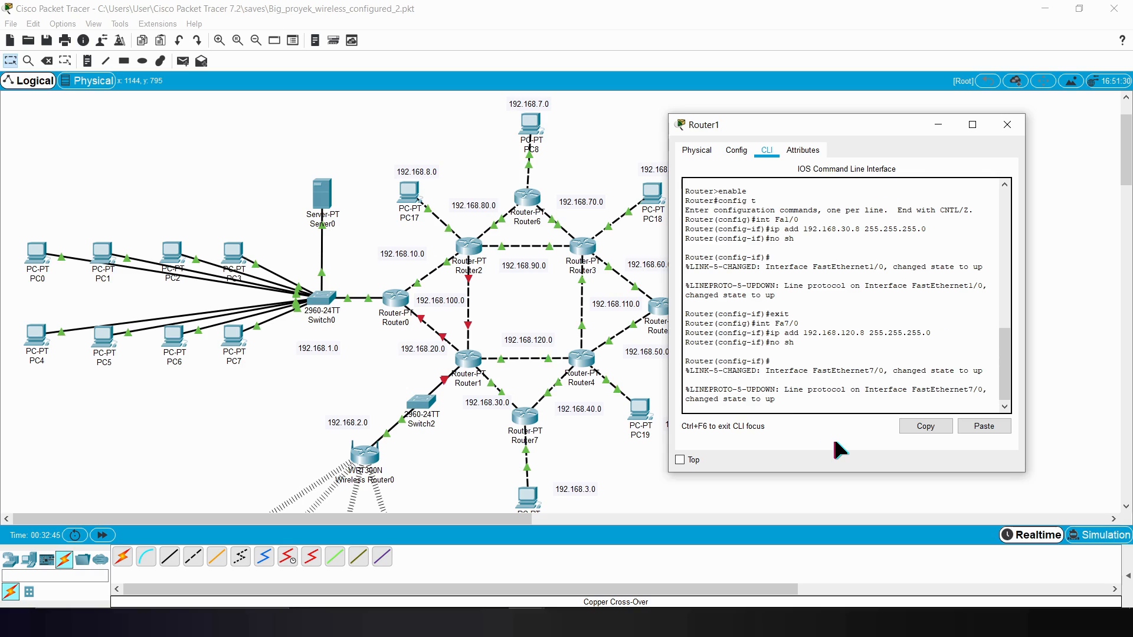
text(exit)
key(Return)
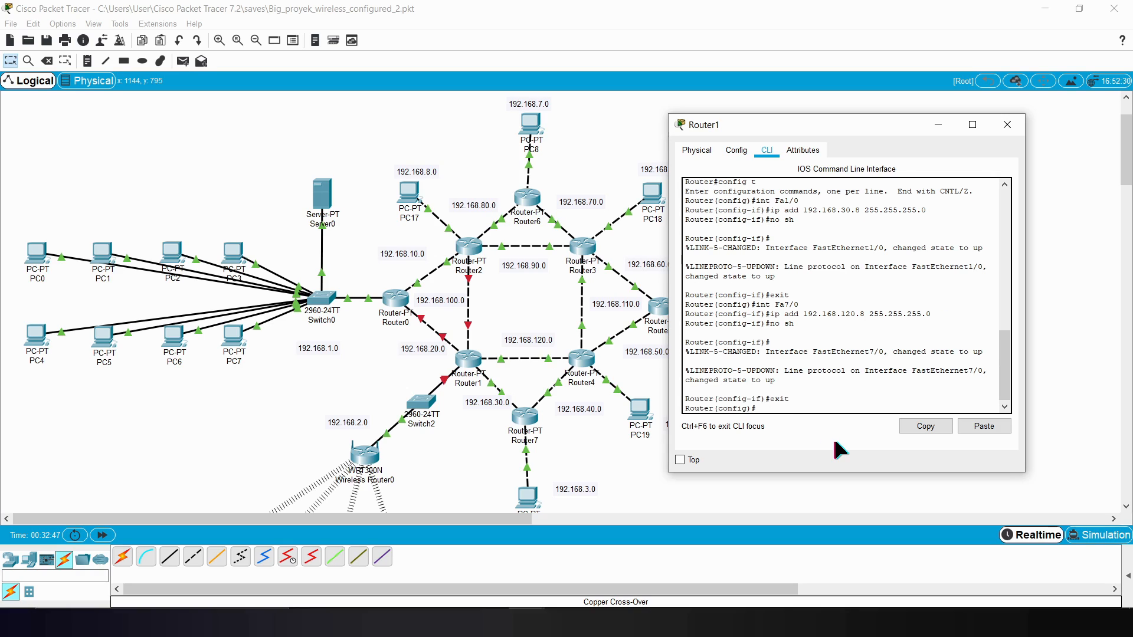
Step: Check the port labels on Router1's link to Router2 and enter interface configuration for Router1's Fa6/0
text(int Fa)
click(460, 309)
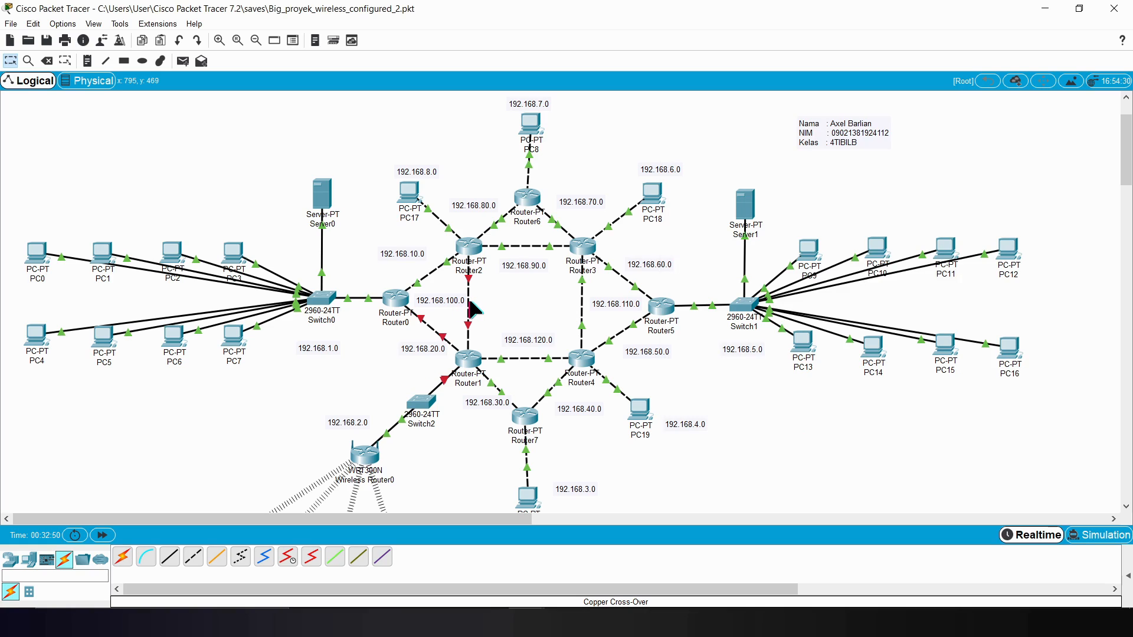
mouse_move(607, 623)
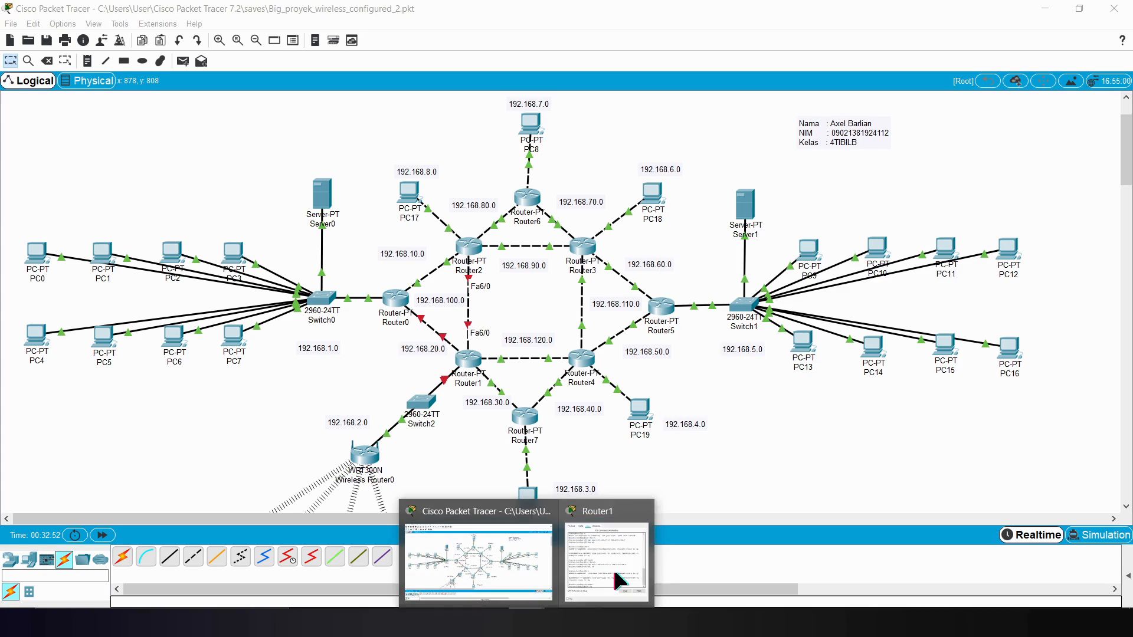
click(607, 569)
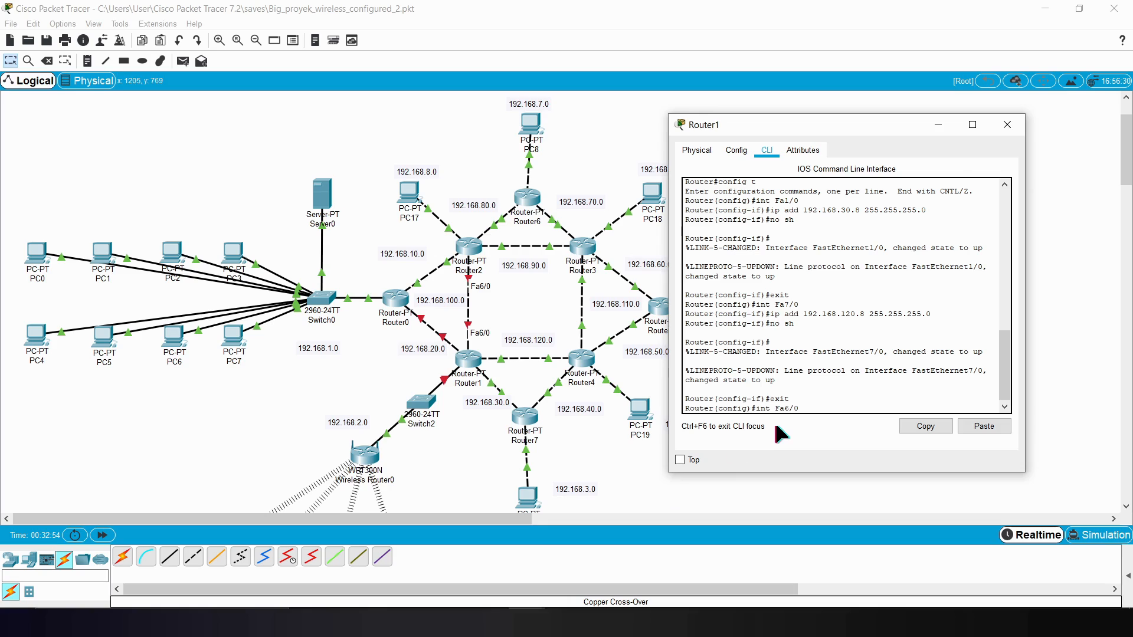
text(6/0)
key(Return)
Step: Reuse the previous address command to assign 192.168.100.8 with mask 255.255.255.0 to Router1's Fa6/0
key(Up)
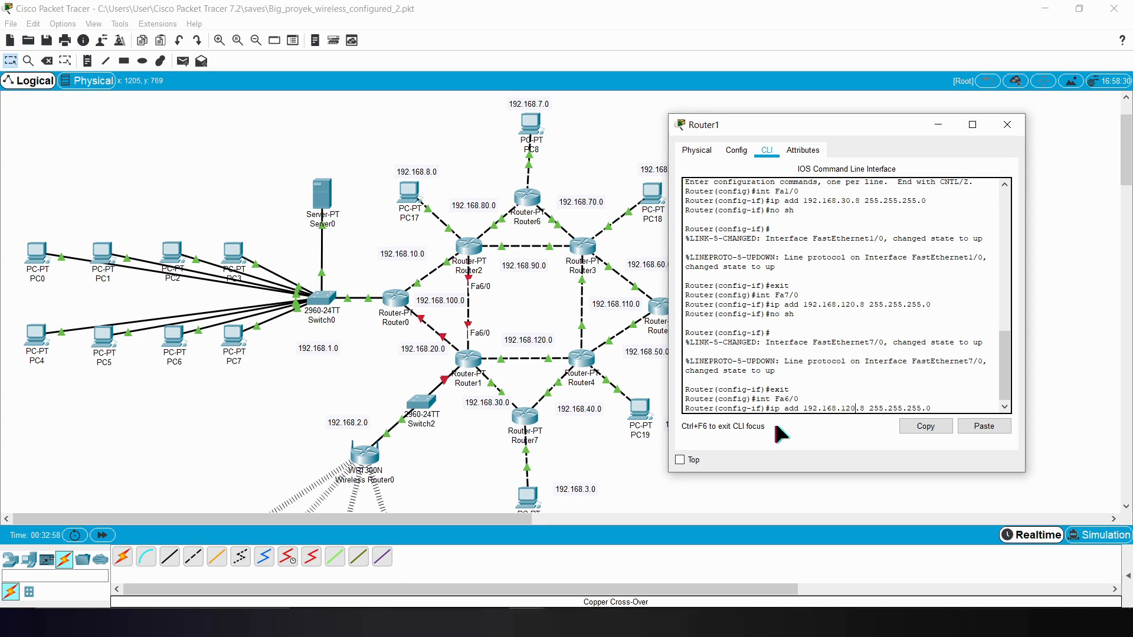
key(BackSpace)
key(BackSpace)
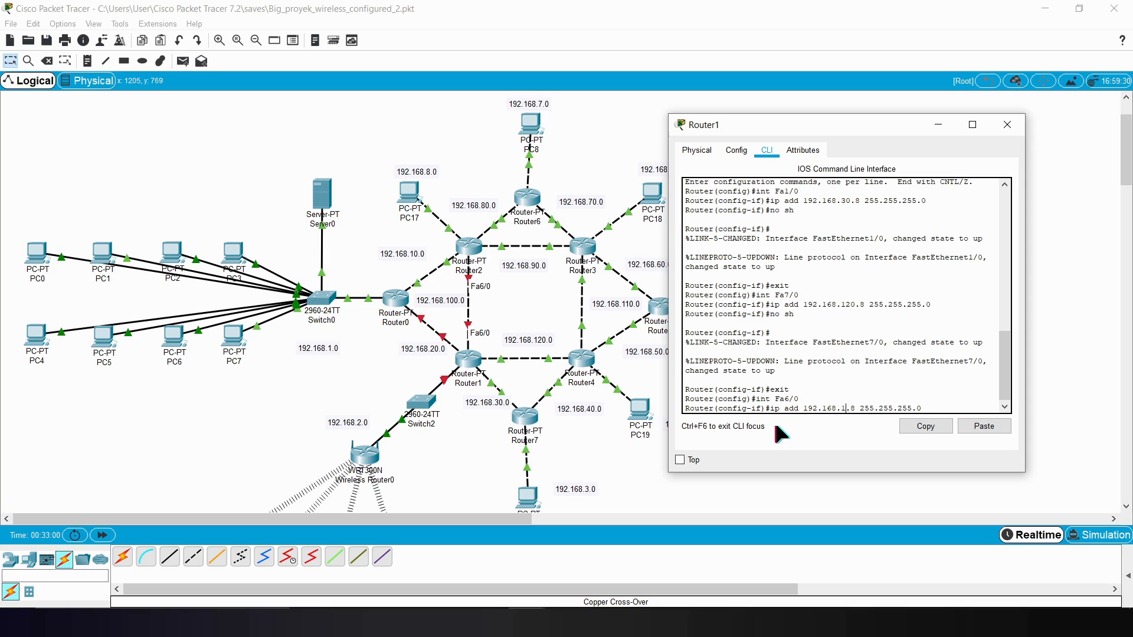
text(00)
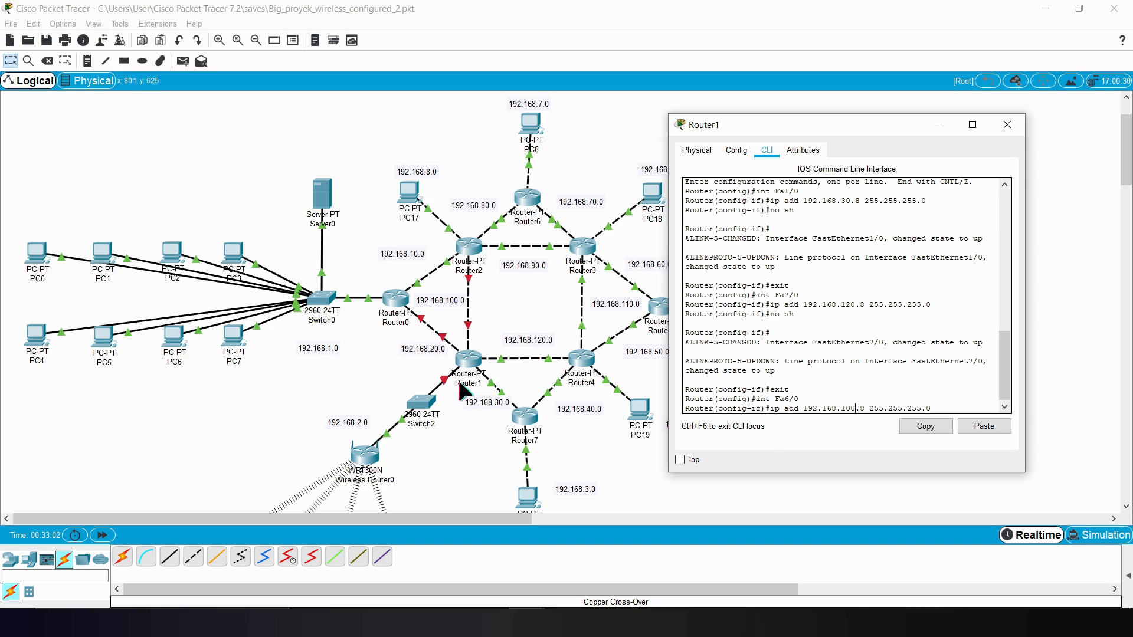
click(949, 409)
key(Return)
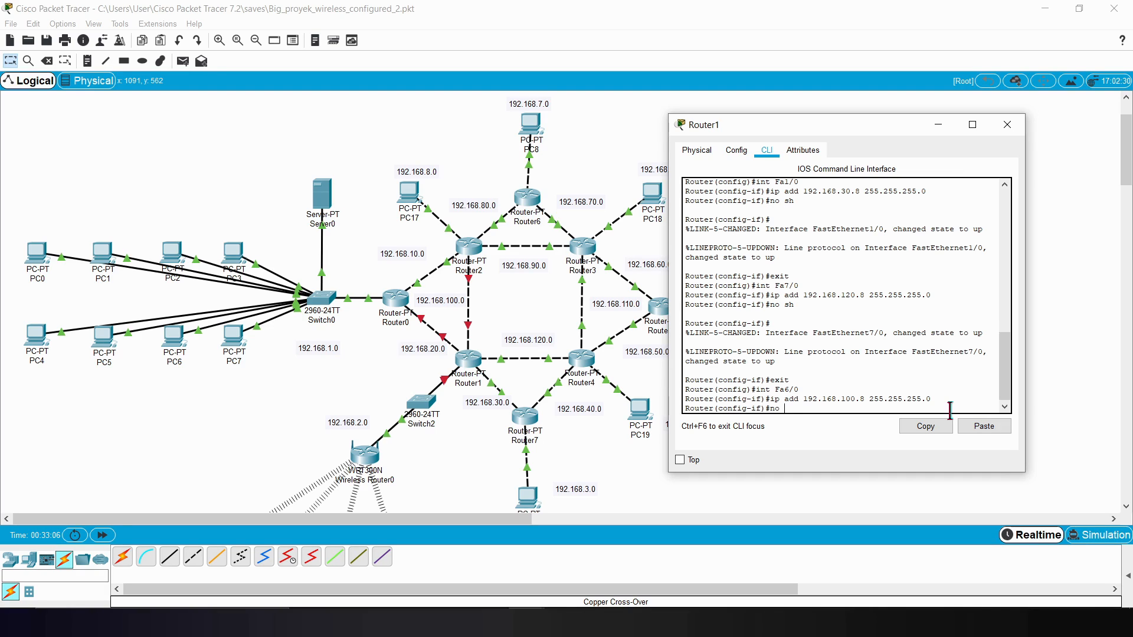
Step: Enable Router1's Fa6/0 with no sh and exit interface configuration
text(no sh)
key(Return)
key(Return)
text(exit)
key(Return)
Step: Check the port labels on Router1's link to Router0 and enter interface configuration for Router1's Fa0/0
text(int Fa)
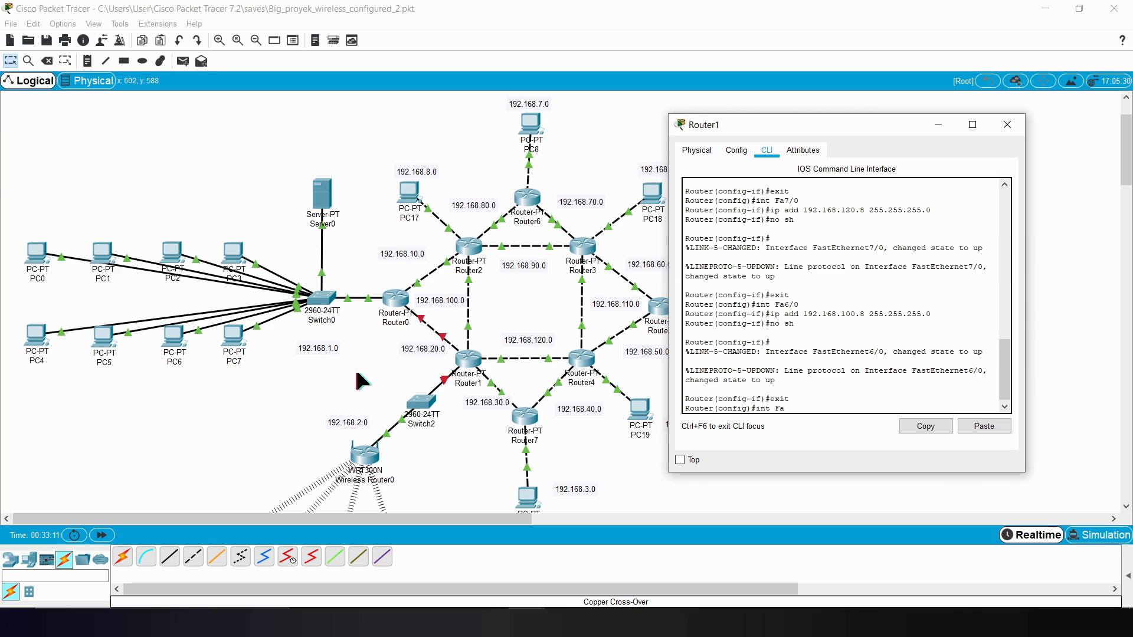
click(357, 373)
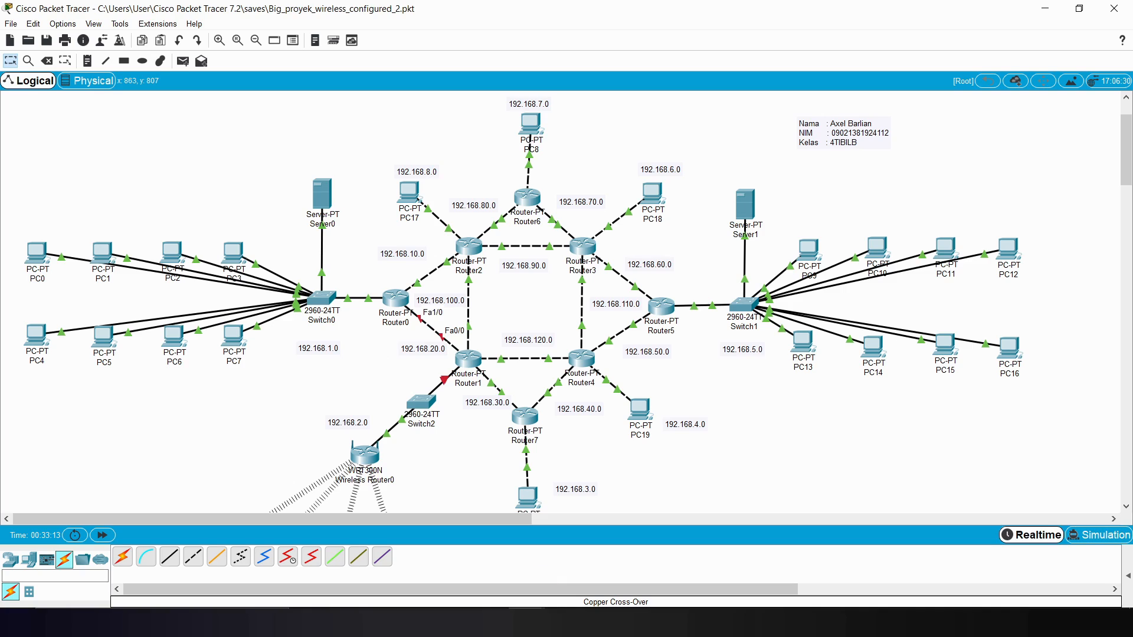
click(601, 590)
text(0/0)
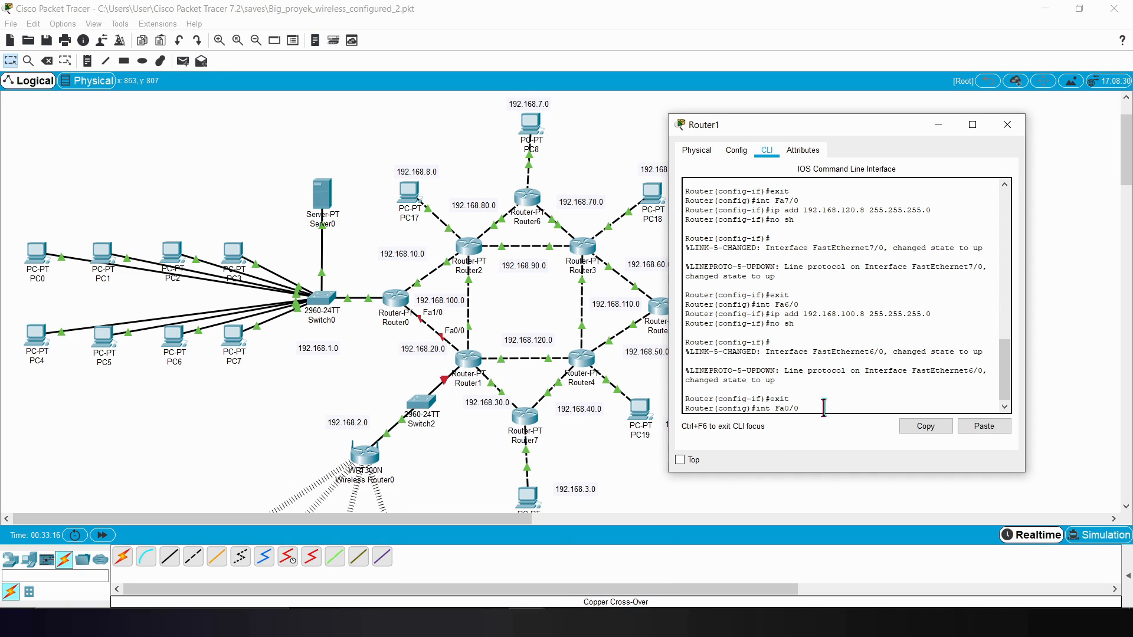
key(Return)
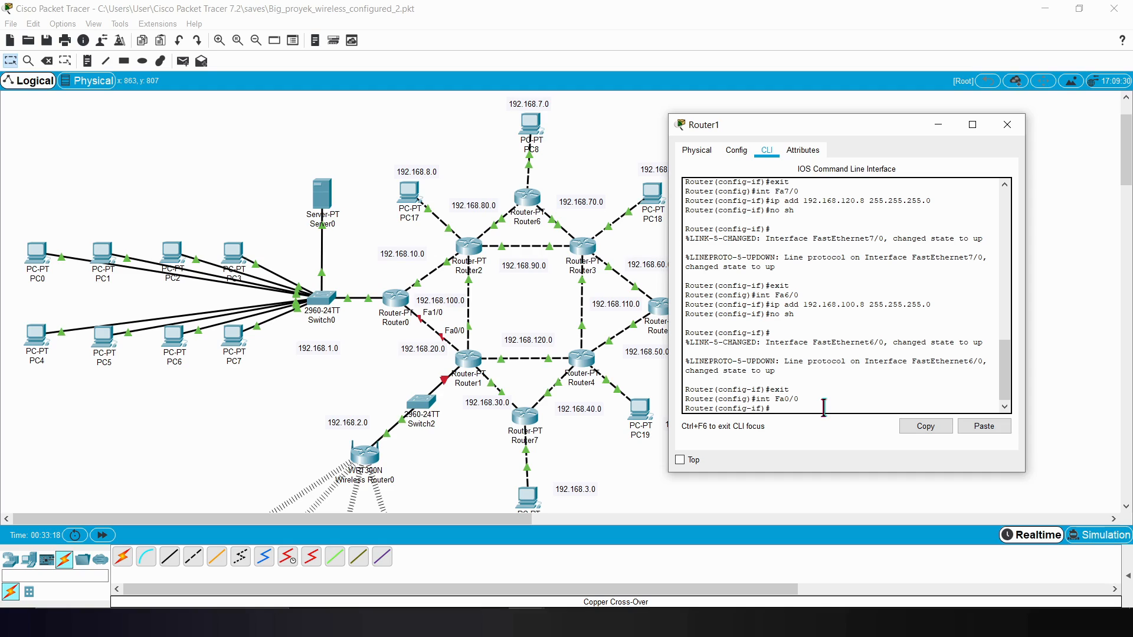
Step: Reuse the previous address command to assign 192.168.20.8 with mask 255.255.255.0 to Router1's Fa0/0
key(Up)
key(Up)
key(Up)
key(Up)
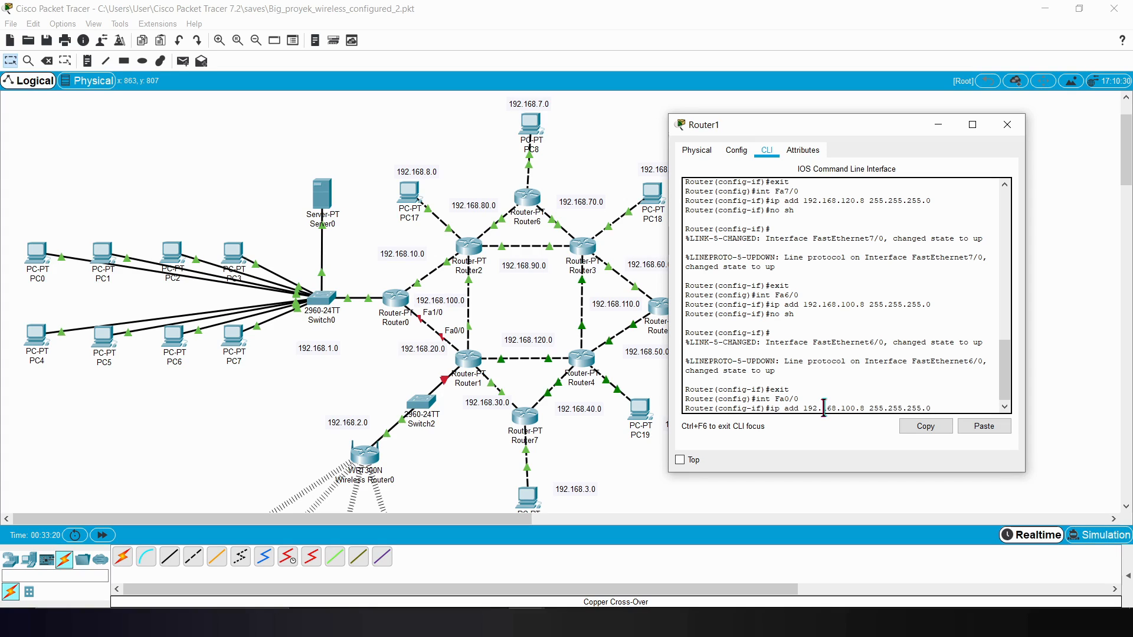
key(Left)
key(Left)
key(Left)
key(Left)
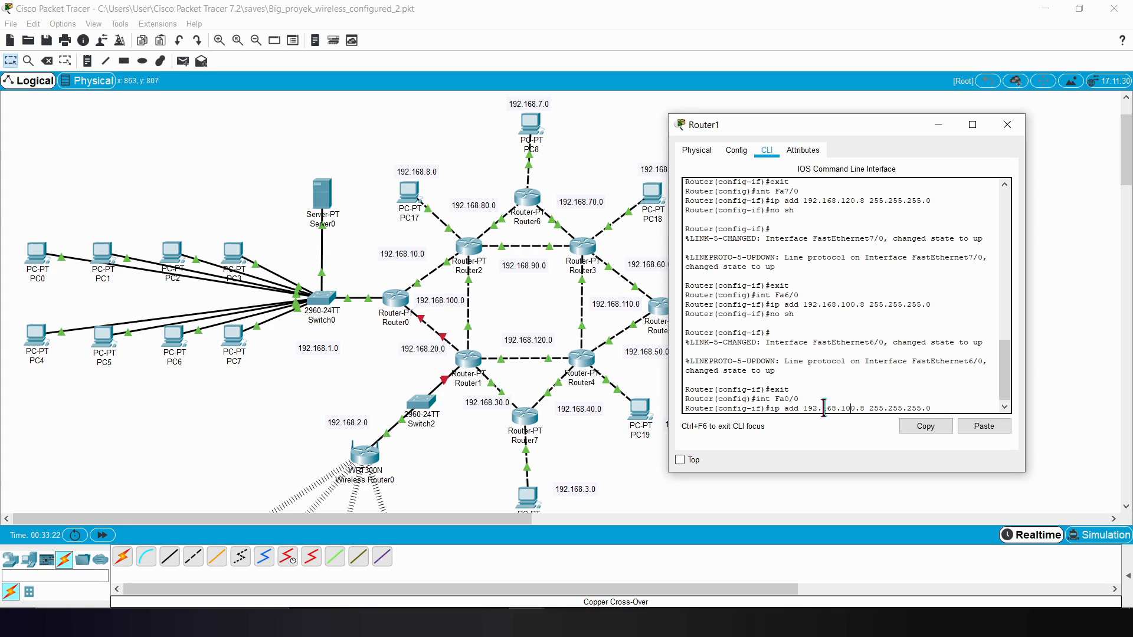
key(BackSpace)
key(BackSpace)
text(2)
key(Return)
Step: Enable Router1's Fa0/0 with no sh and exit interface configuration
text(no sh)
key(Return)
text(exit)
key(Return)
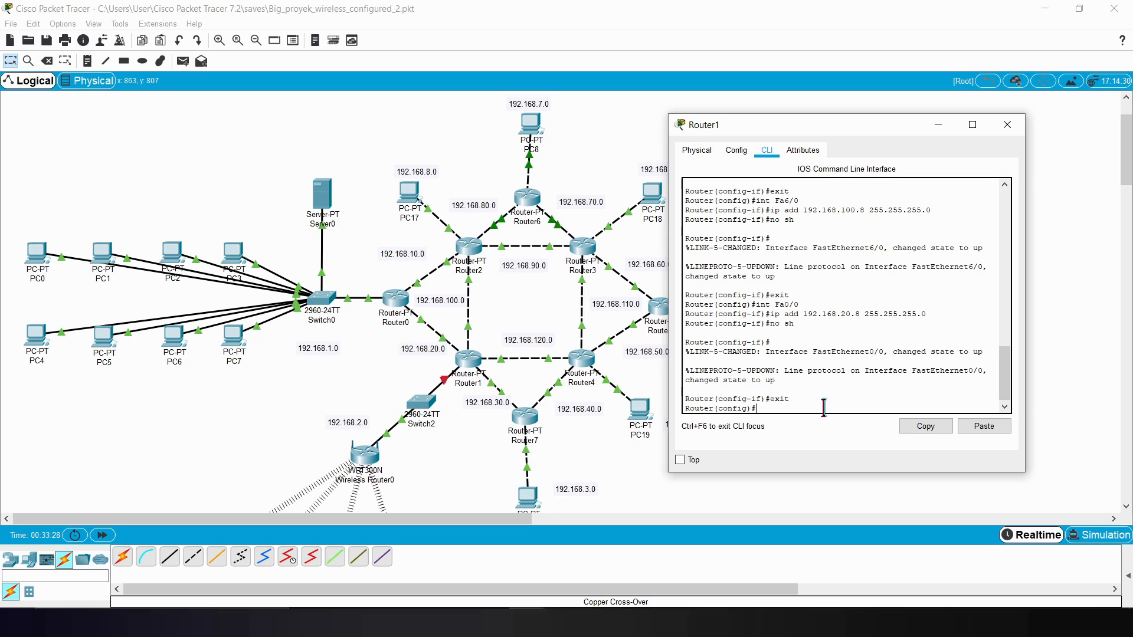
Step: Enter interface configuration for Router1's Fa8/0 and begin its ip add command with the 192.168.2 network
drag(1008, 386, 874, 412)
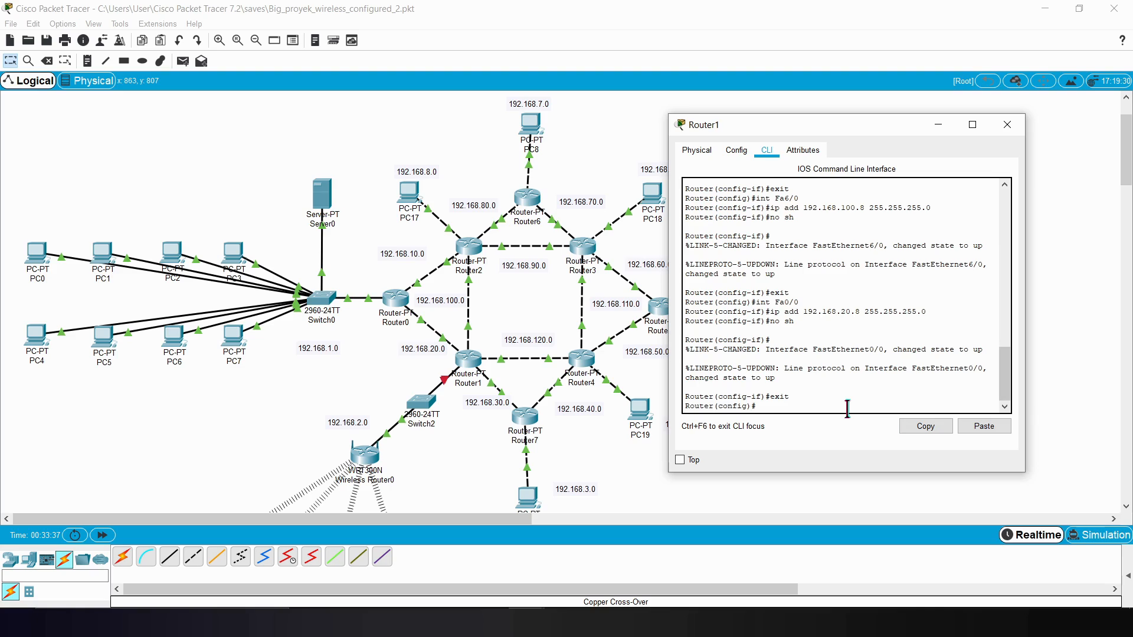
text(int Fa8/0)
key(Return)
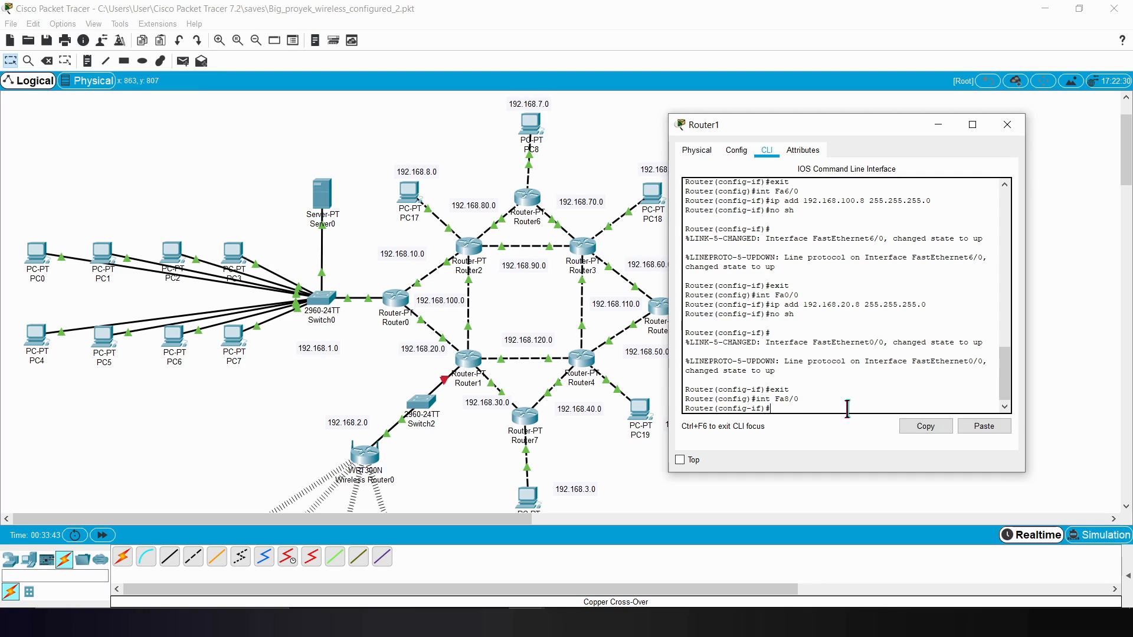
text(ip add 192.168.2.1)
Step: Check the router IP and DHCP address range in Wireless Router0's GUI, and return to Router1's CLI
click(373, 466)
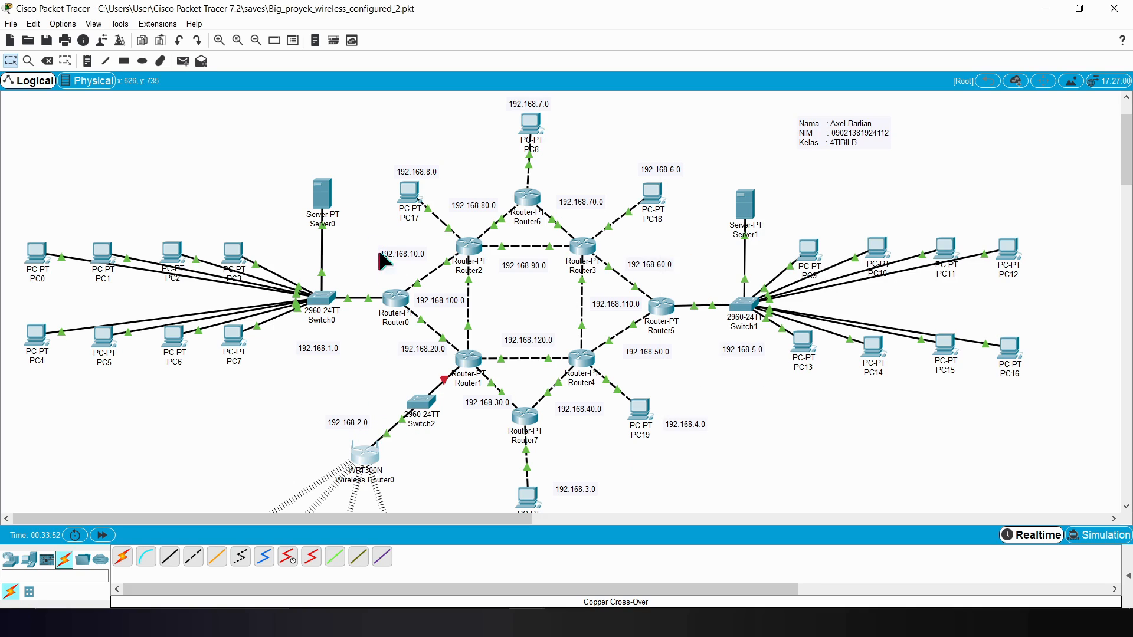
click(369, 458)
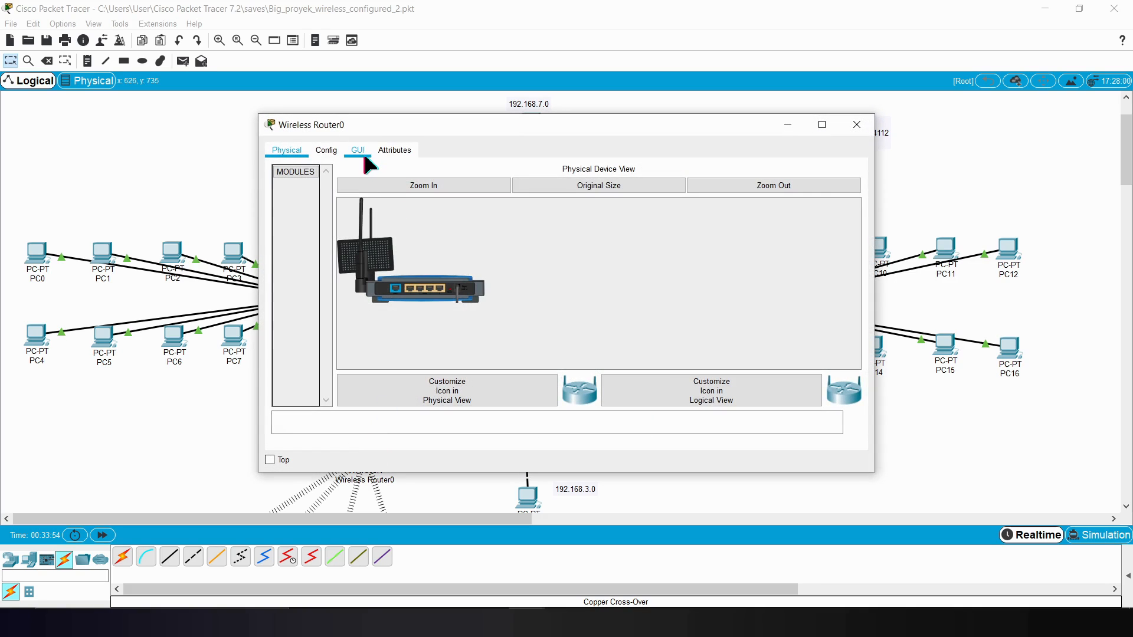
click(359, 150)
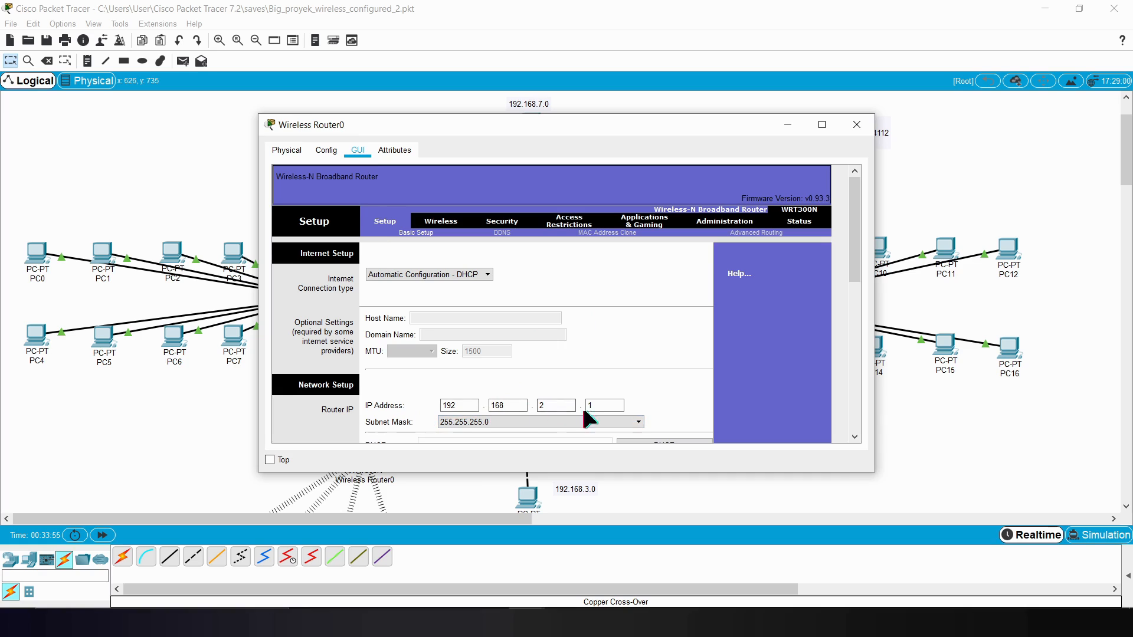
drag(854, 236, 860, 298)
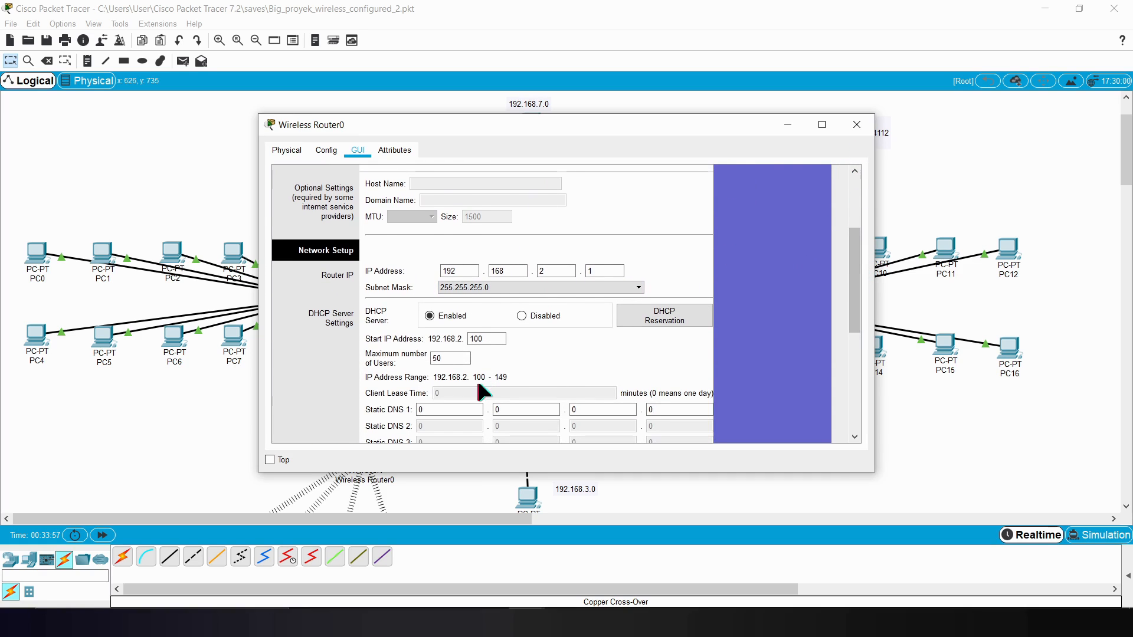
click(857, 124)
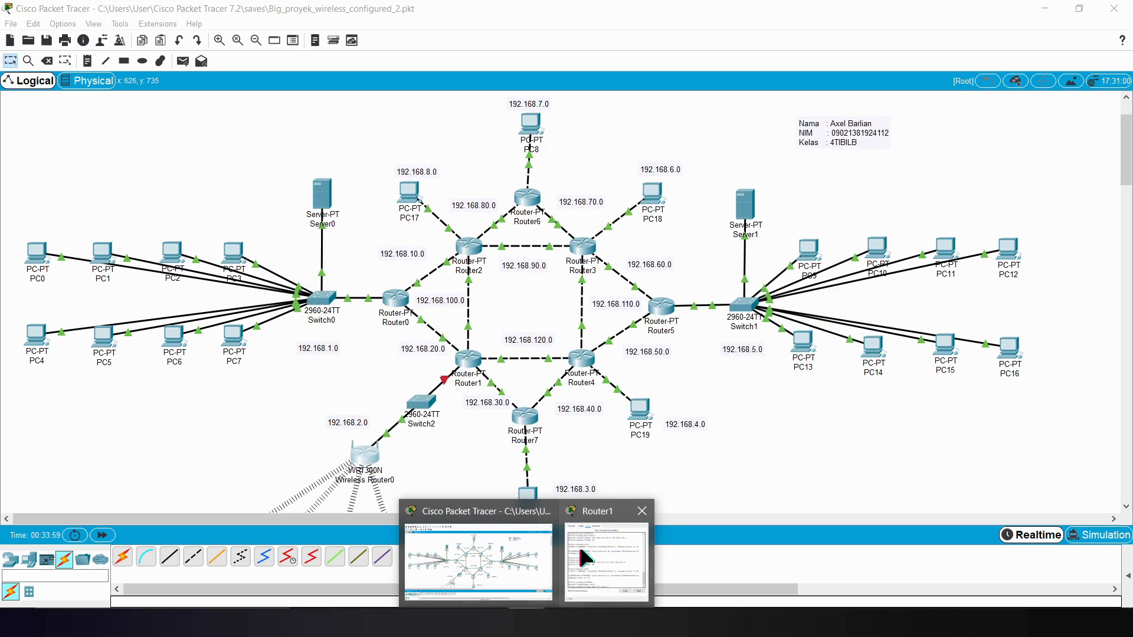
click(582, 543)
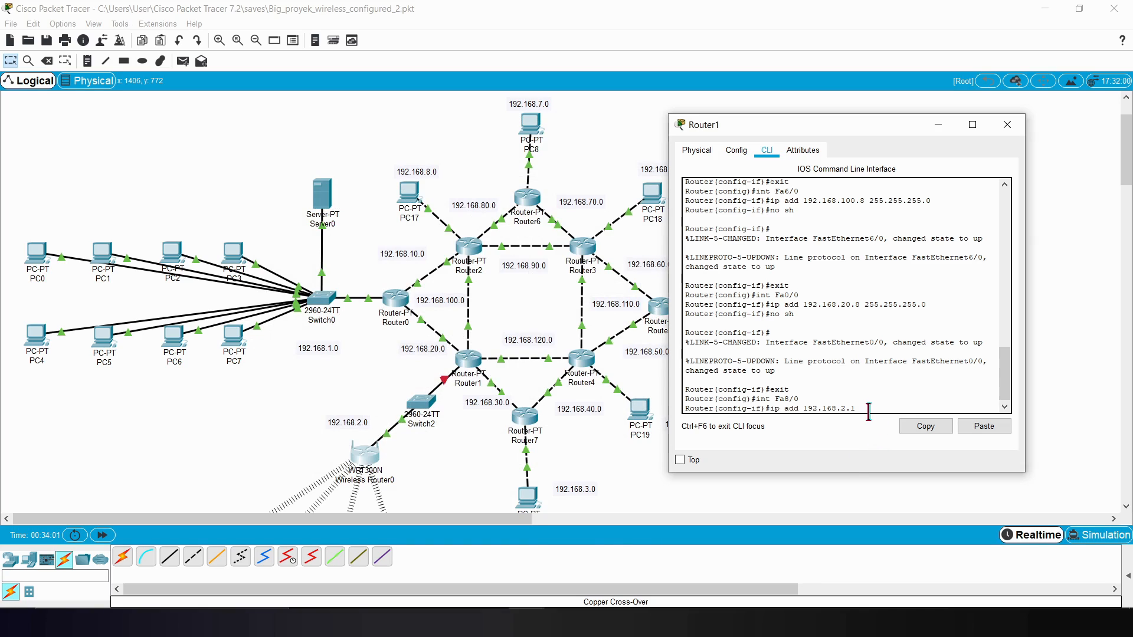
Step: Complete Router1's Fa8/0 address as 192.168.2.1 with mask 255.255.255.0 and enable the interface with no sh
text(5.255.255.0)
key(Return)
text(no )
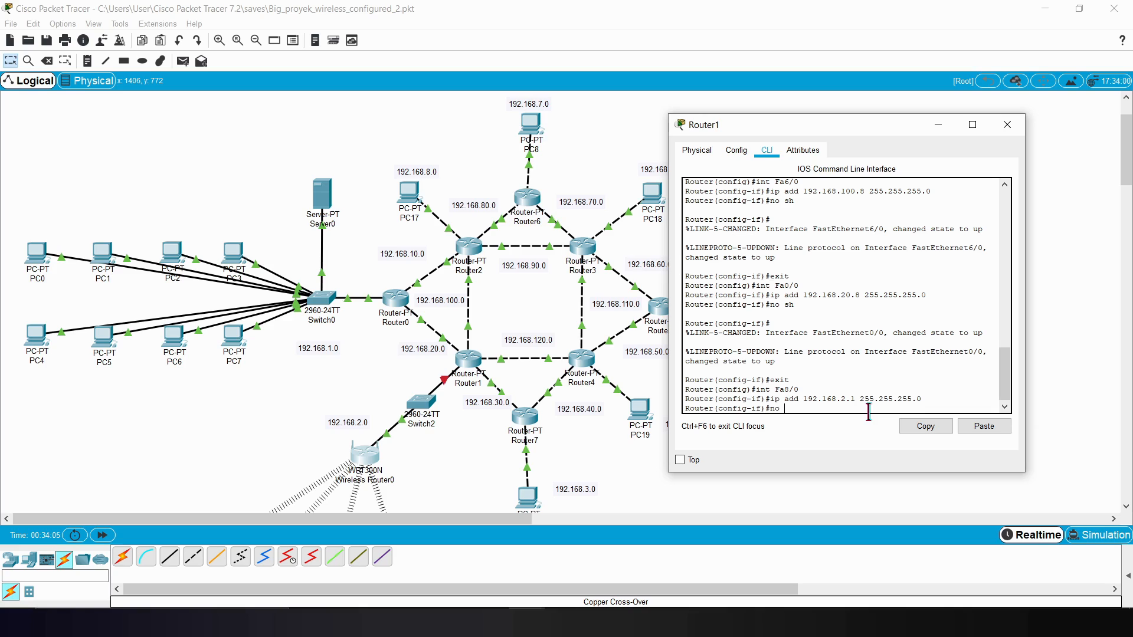
text(sh)
key(Return)
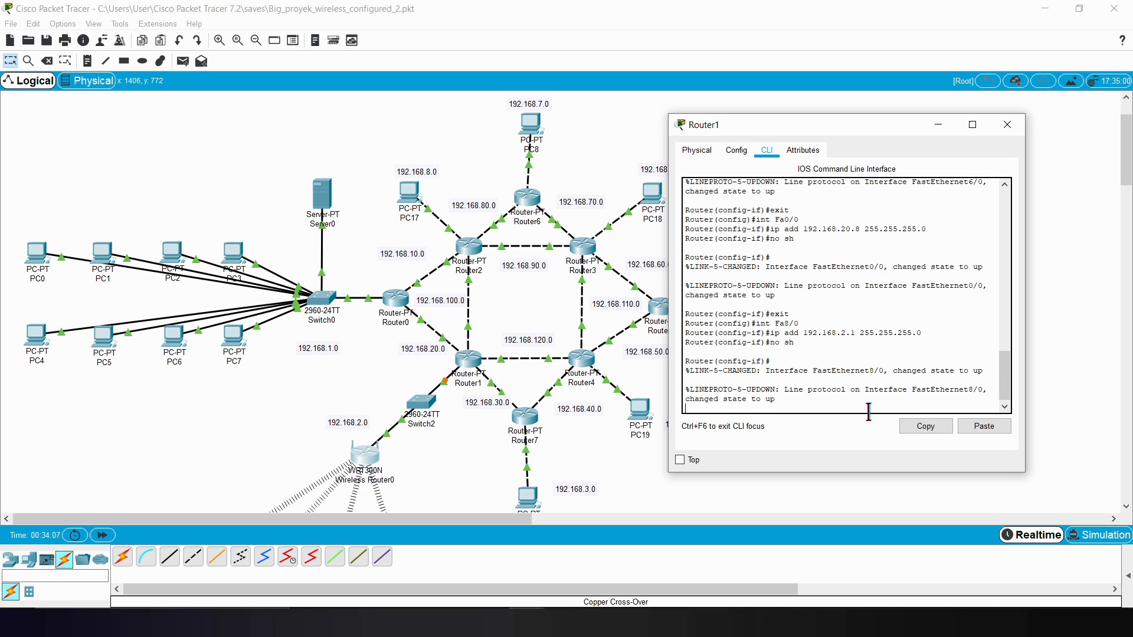
Step: Exit Fa8/0 configuration and start RIP routing on Router1 with version 2
key(Return)
text(er(config-if)#exit)
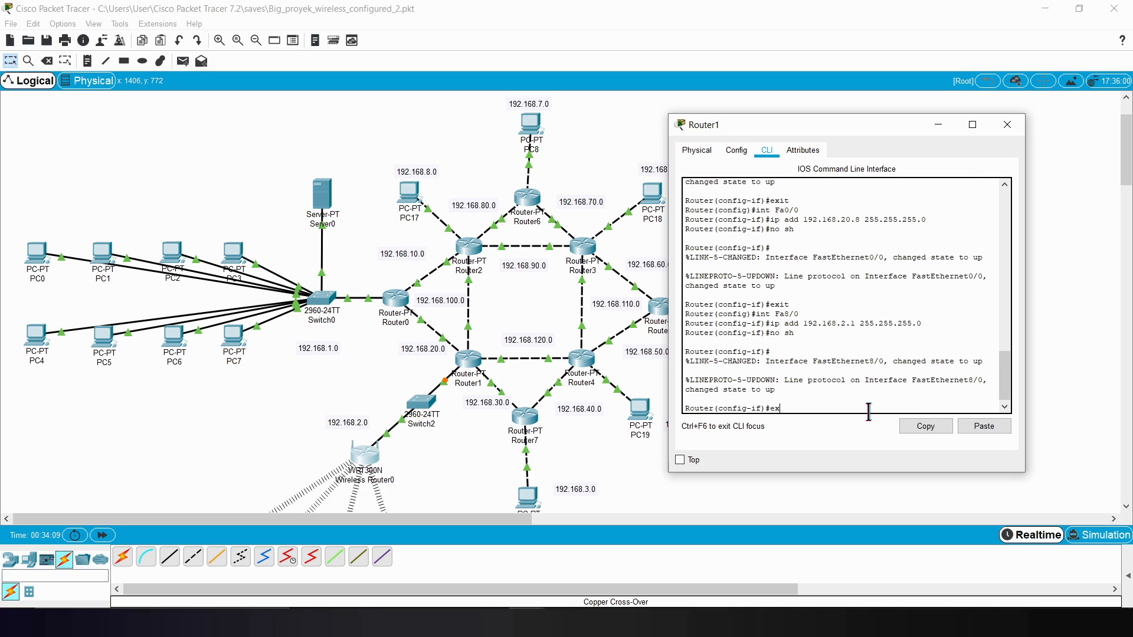
key(Return)
text(router rip)
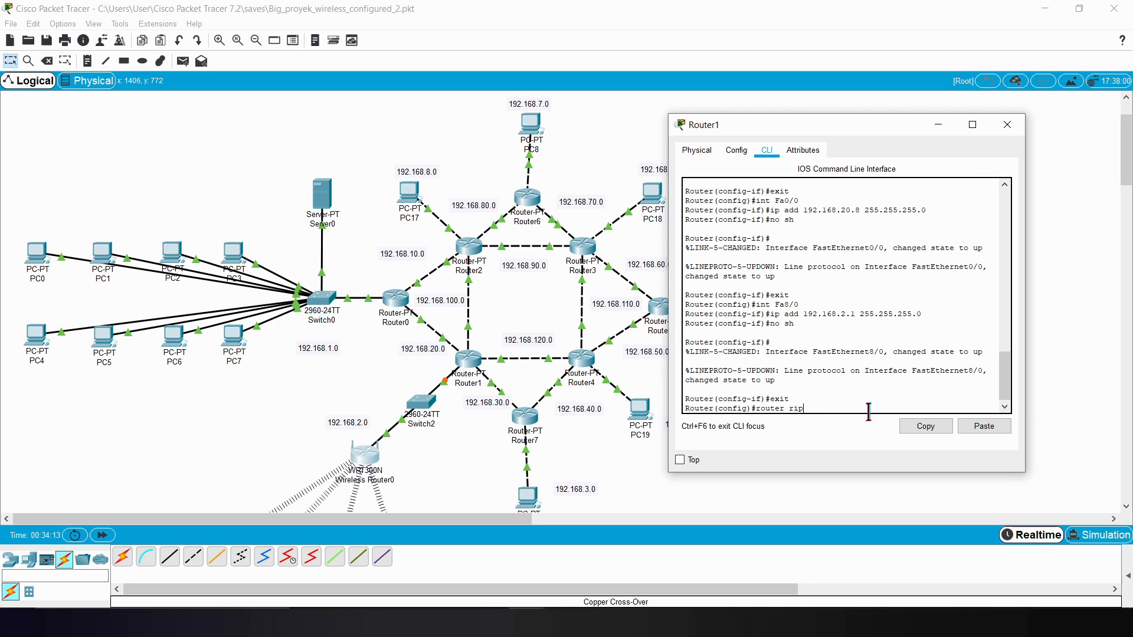
key(Return)
text(version 2)
key(Return)
Step: Add network 192.168.2.0 to Router1's RIP configuration
text(ip ad)
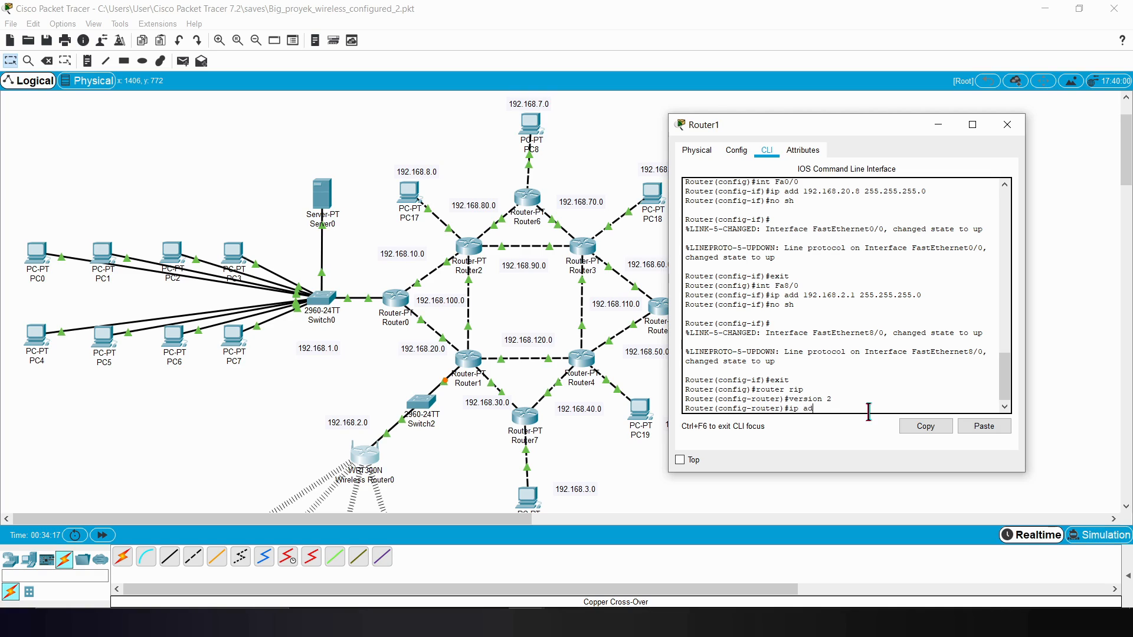
key(BackSpace)
key(BackSpace)
text(network 192.168.2.0)
key(Return)
Step: Add networks 192.168.20.0 and 192.168.100.0 to Router1's RIP configuration by editing the previous network command
key(Up)
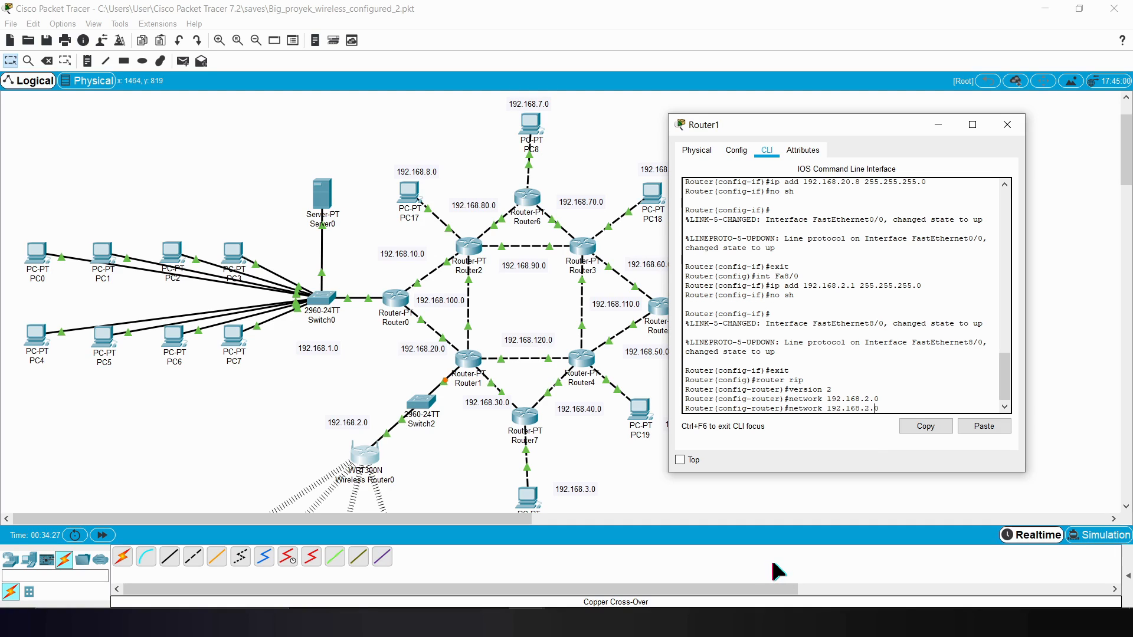
key(Left)
key(Left)
text(0)
key(Return)
key(Up)
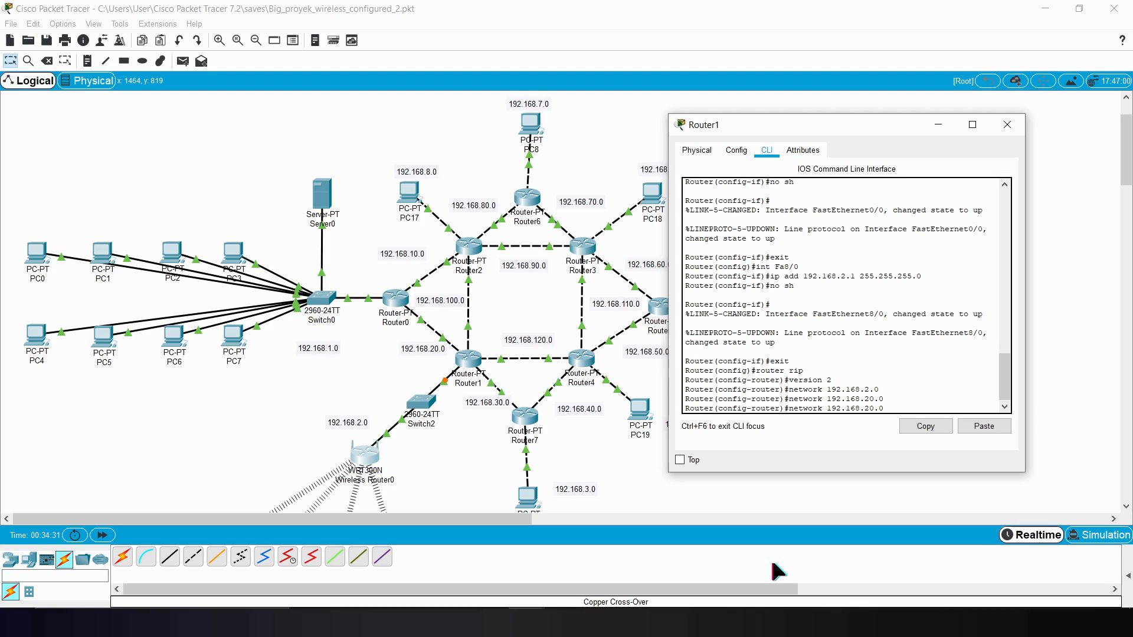
key(BackSpace)
key(BackSpace)
text(100)
key(Return)
Step: Add networks 192.168.120.0 and 192.168.30.0 to Router1's RIP configuration by editing the previous network command
key(Up)
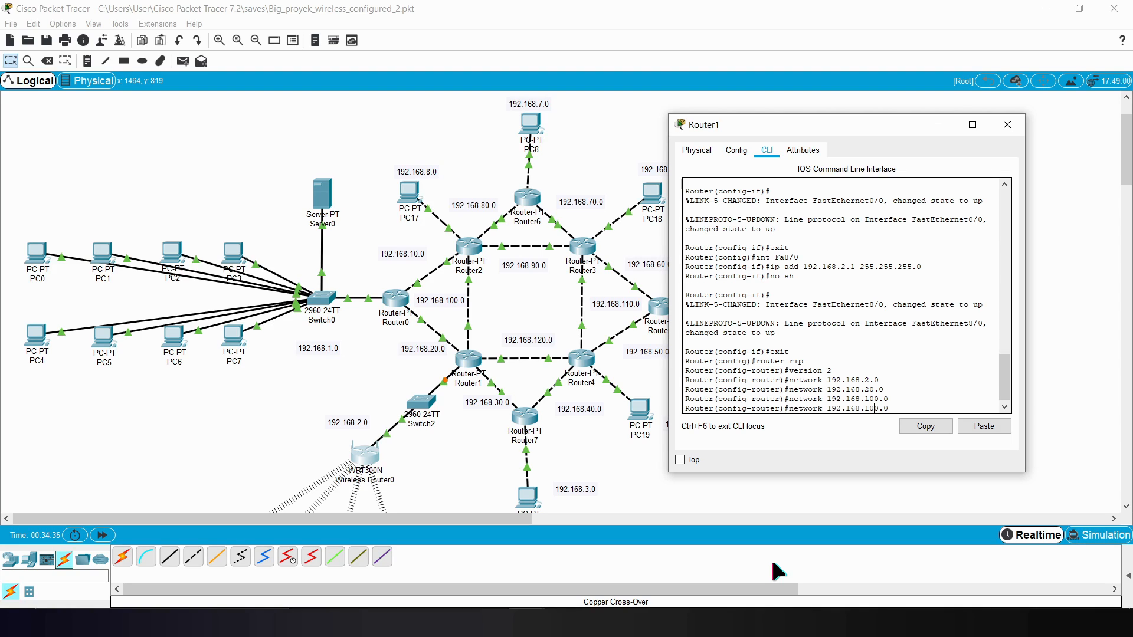
key(BackSpace)
text(2)
key(Return)
key(Up)
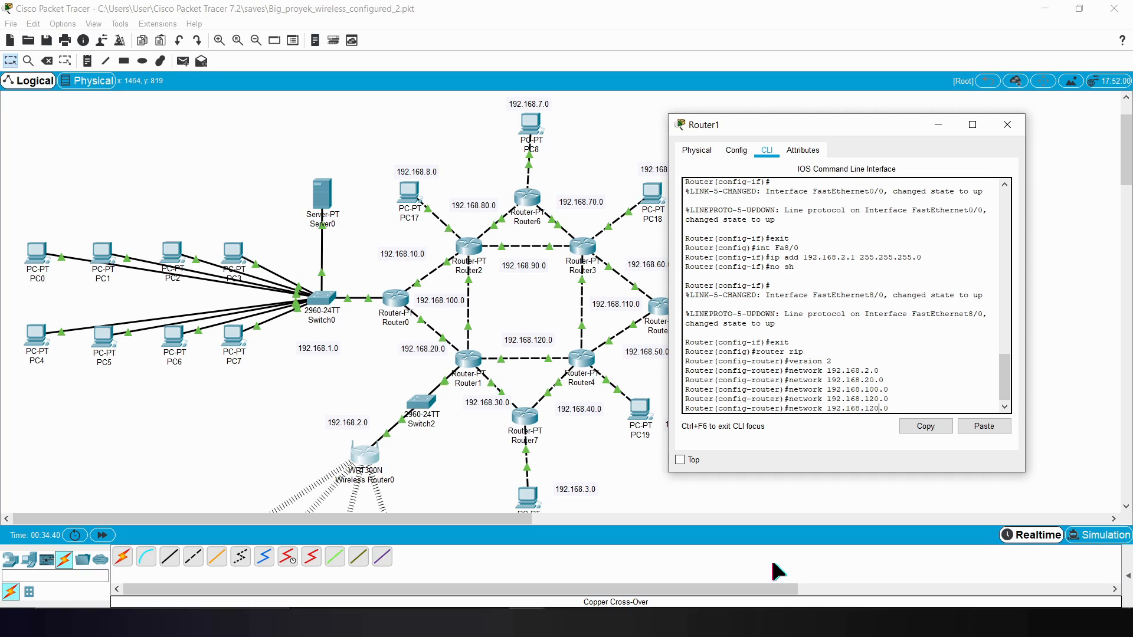
key(BackSpace)
key(BackSpace)
text(3)
key(Return)
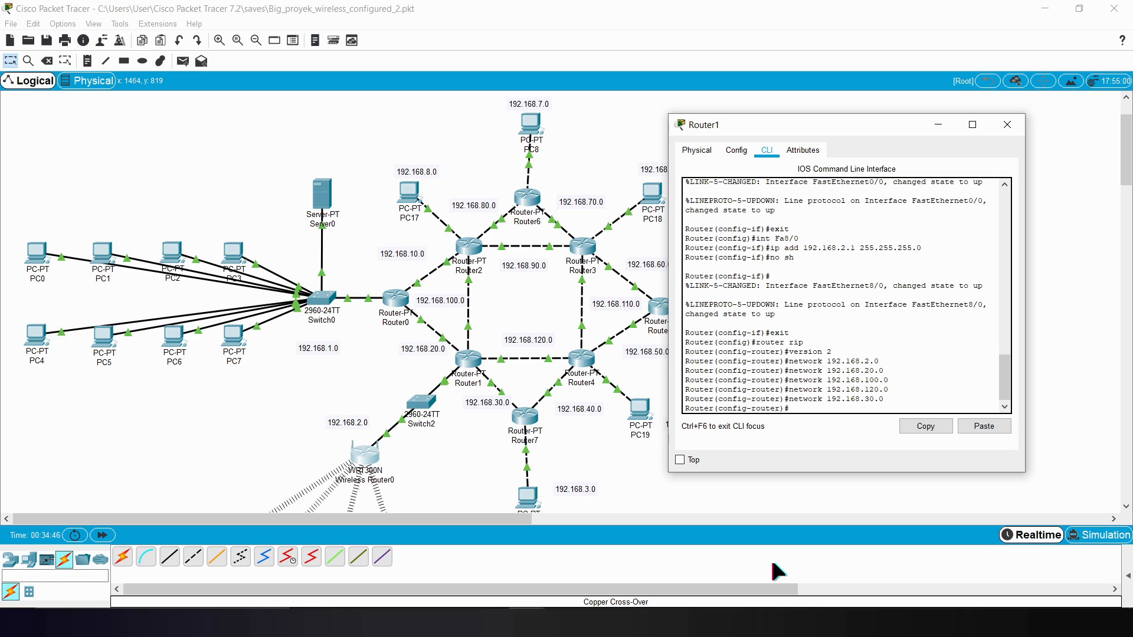
Step: Exit RIP configuration and close Router1's window
text(exit)
key(Return)
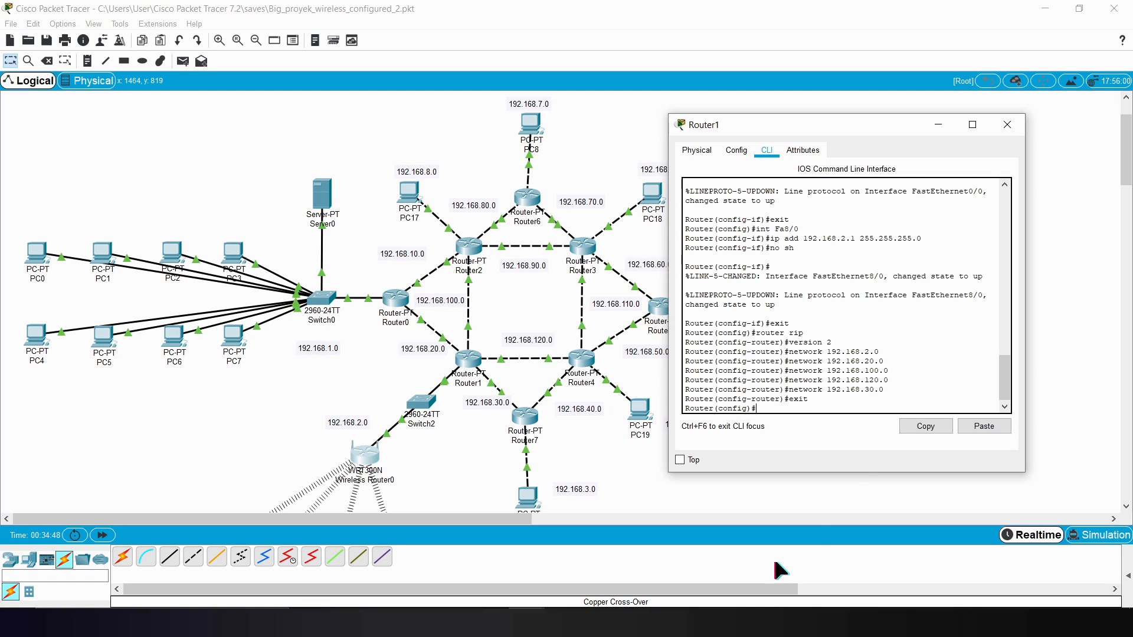
click(1007, 125)
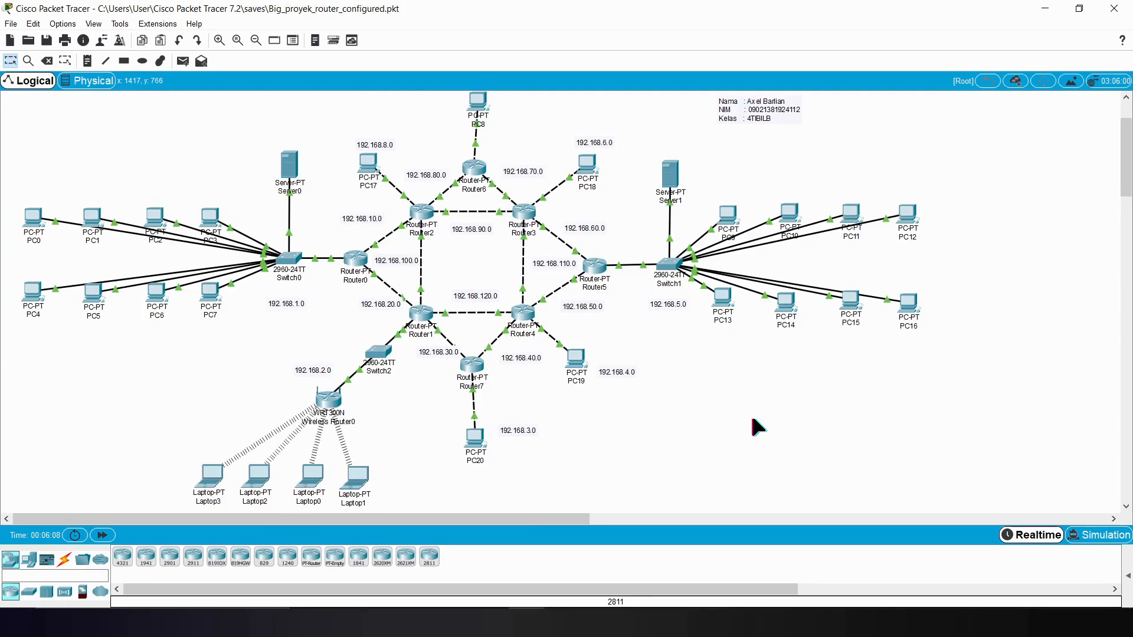
Step: Send a simple PDU from PC3 to PC17 and show the PDU list
drag(1129, 151, 1129, 150)
scroll(1126, 199, up, 1)
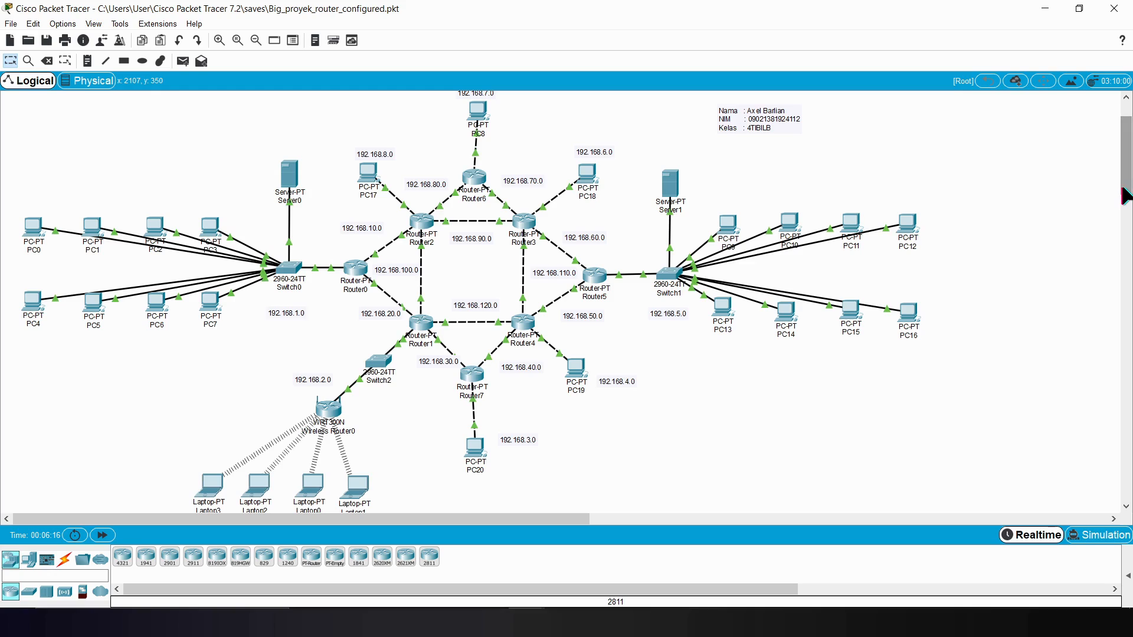
click(183, 61)
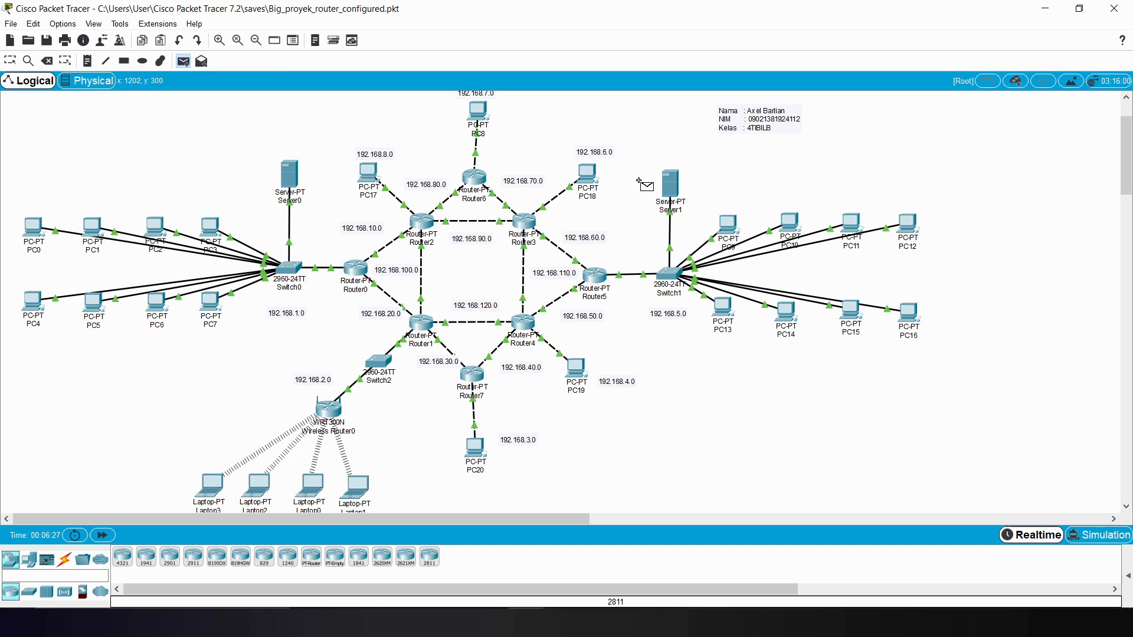
click(216, 226)
click(373, 170)
key(Return)
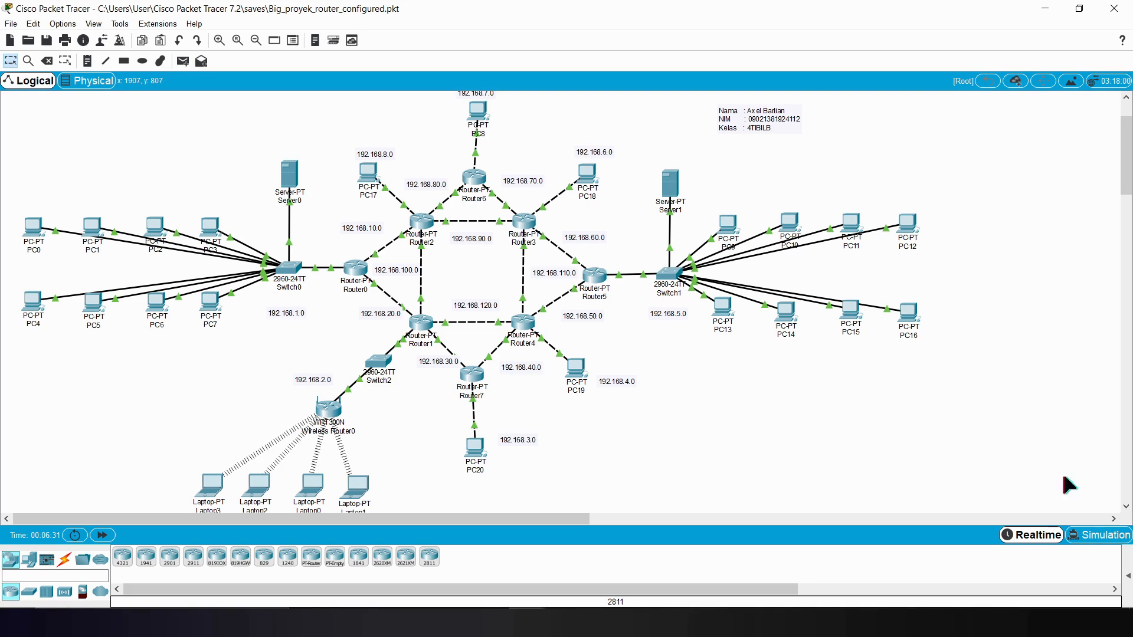
click(1128, 575)
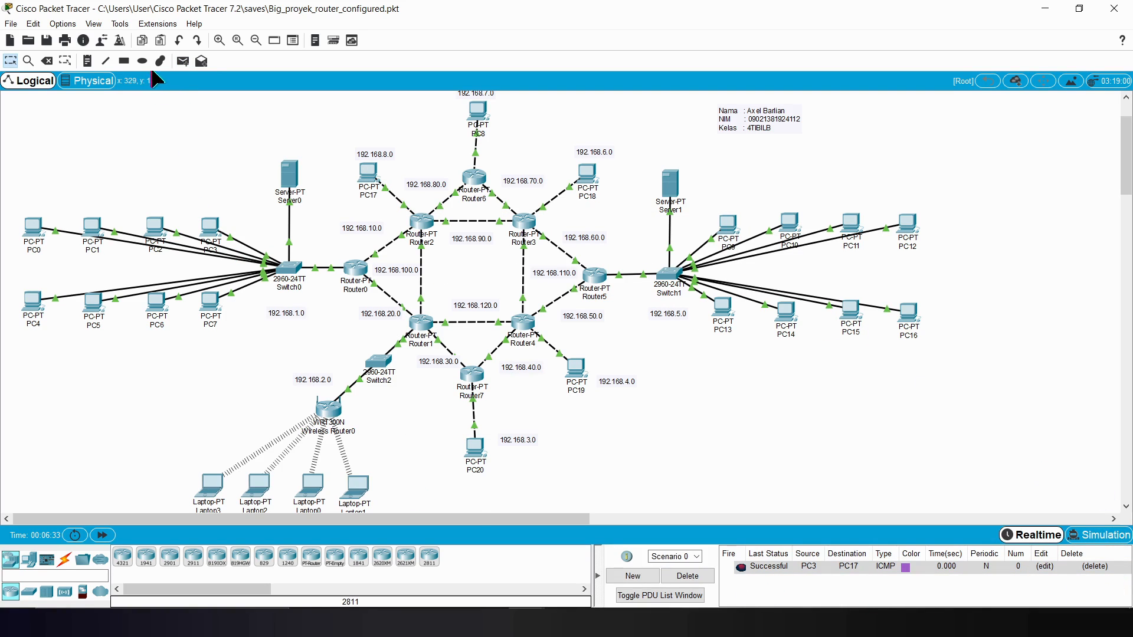
Step: Send simple PDUs from PC2 to PC8 and from PC18 to PC19
click(183, 61)
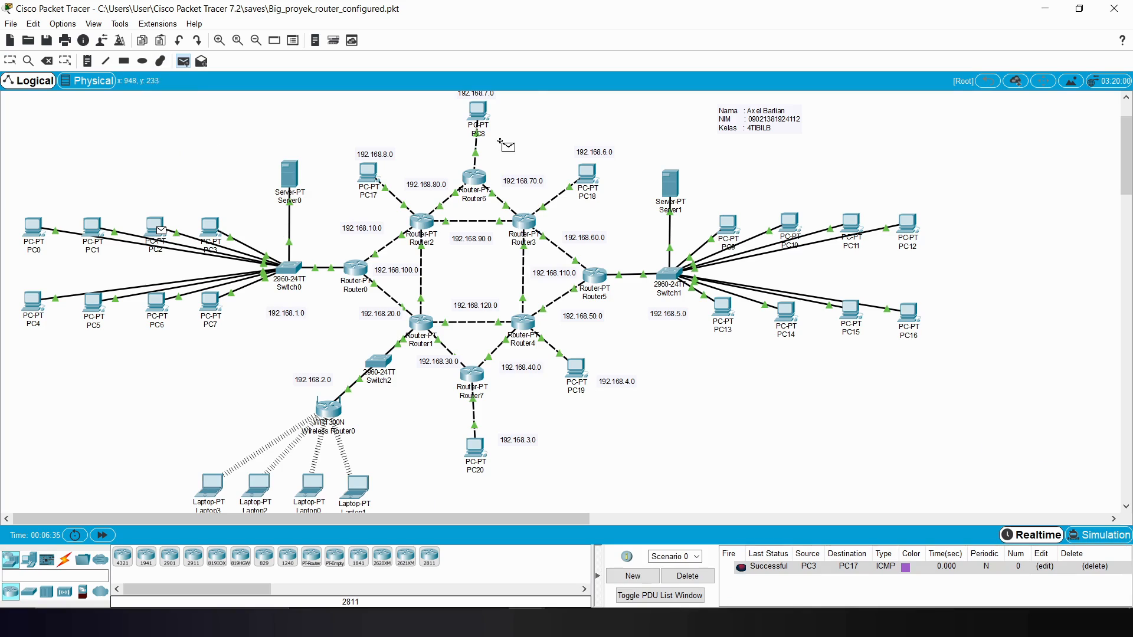
click(477, 111)
click(183, 61)
click(587, 175)
click(583, 371)
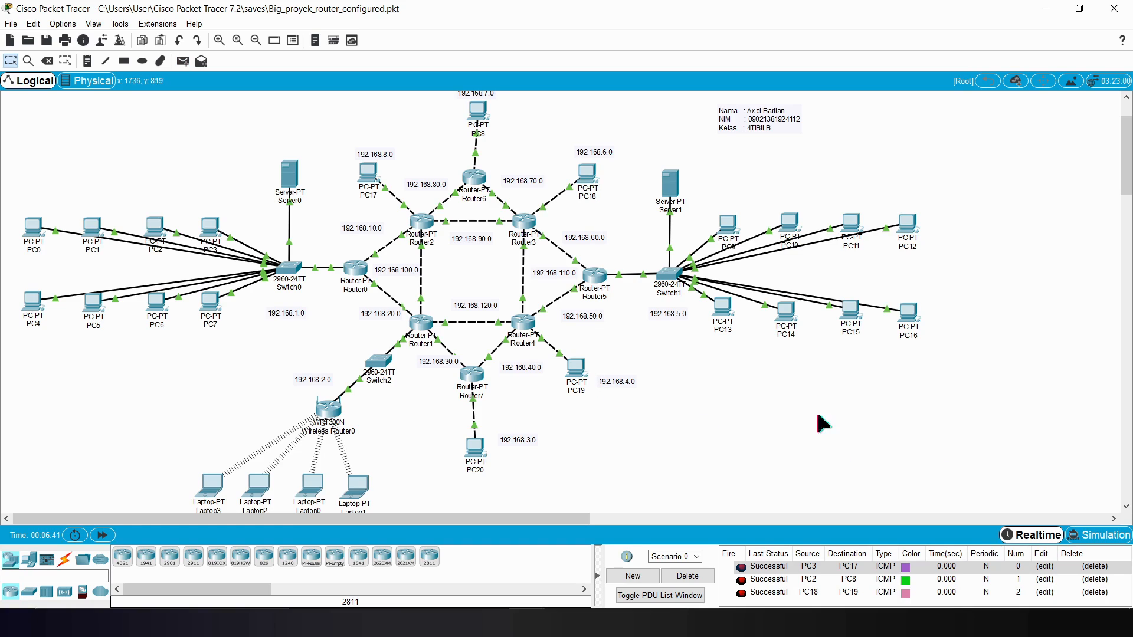
Step: Send a simple PDU from PC13 to PC20
click(183, 61)
click(726, 313)
click(477, 451)
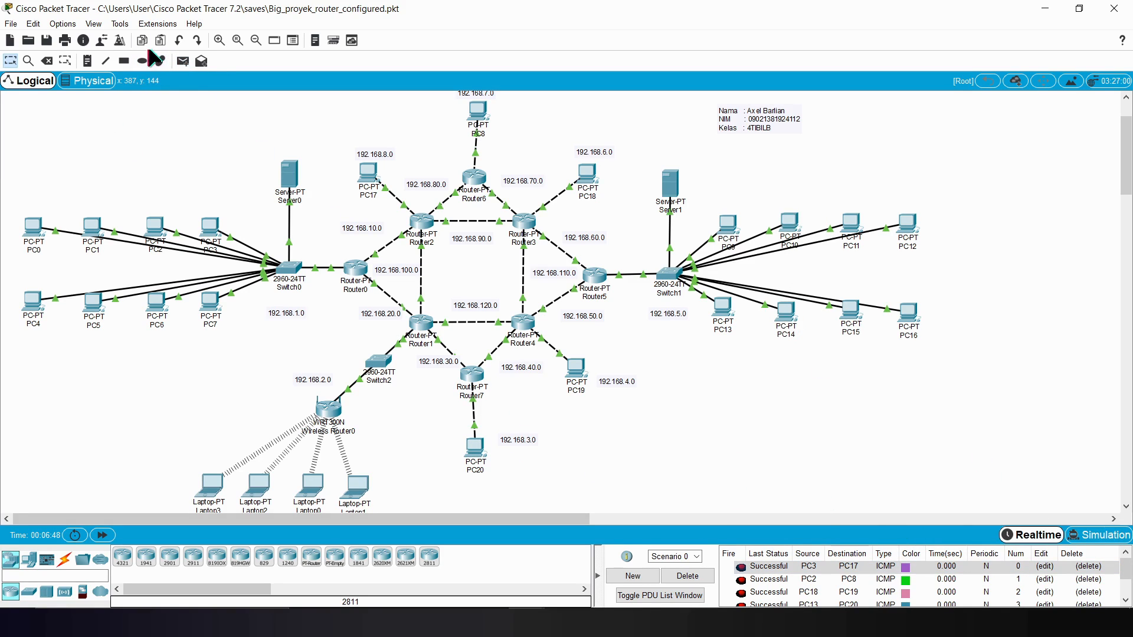
Step: Send simple PDUs between the wireless laptops, from Laptop3 to Laptop0 and from Laptop2 to Laptop1
click(183, 61)
click(210, 494)
click(310, 487)
click(183, 60)
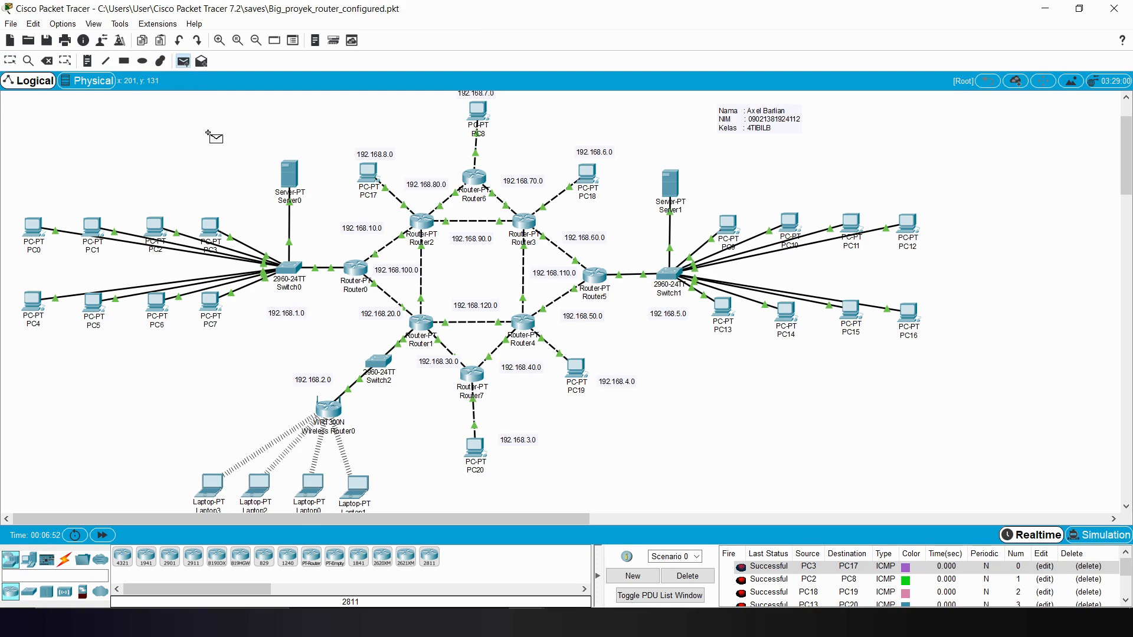
click(258, 487)
click(356, 487)
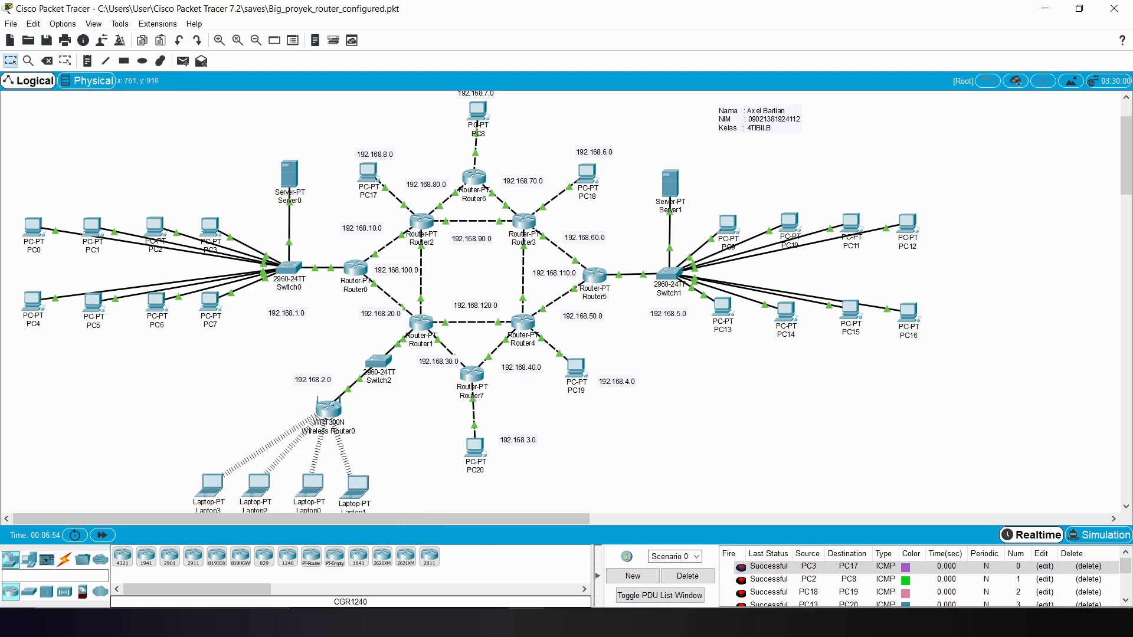
Step: Switch to Simulation mode and play the queued PDUs, watching their travel across the whole topology
click(1127, 568)
drag(1128, 569, 1125, 531)
click(1112, 539)
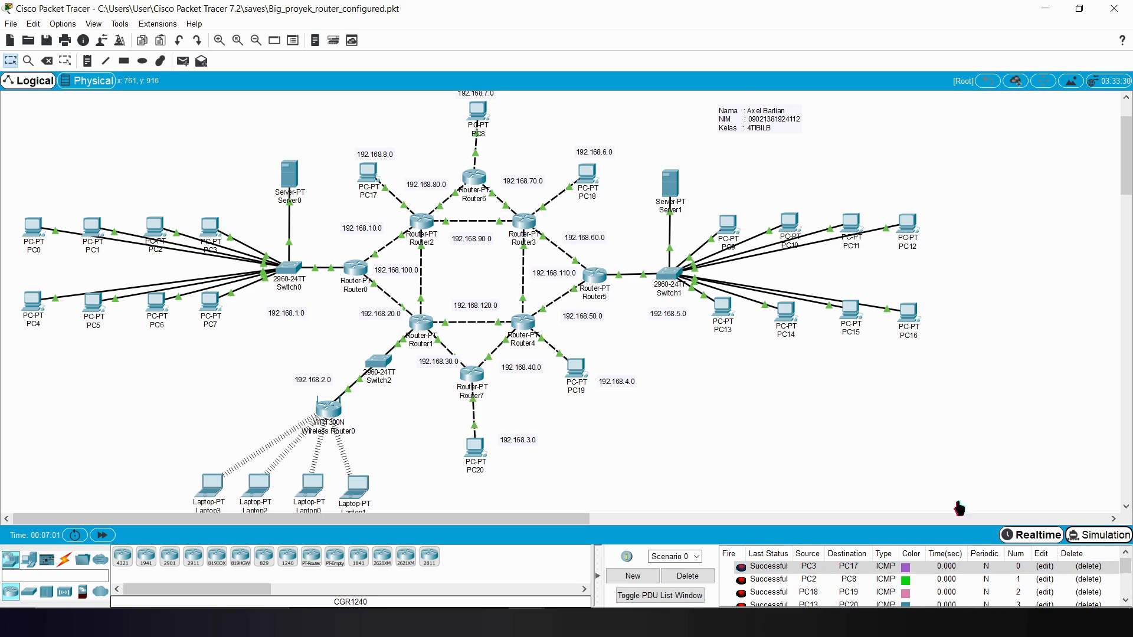
click(1086, 538)
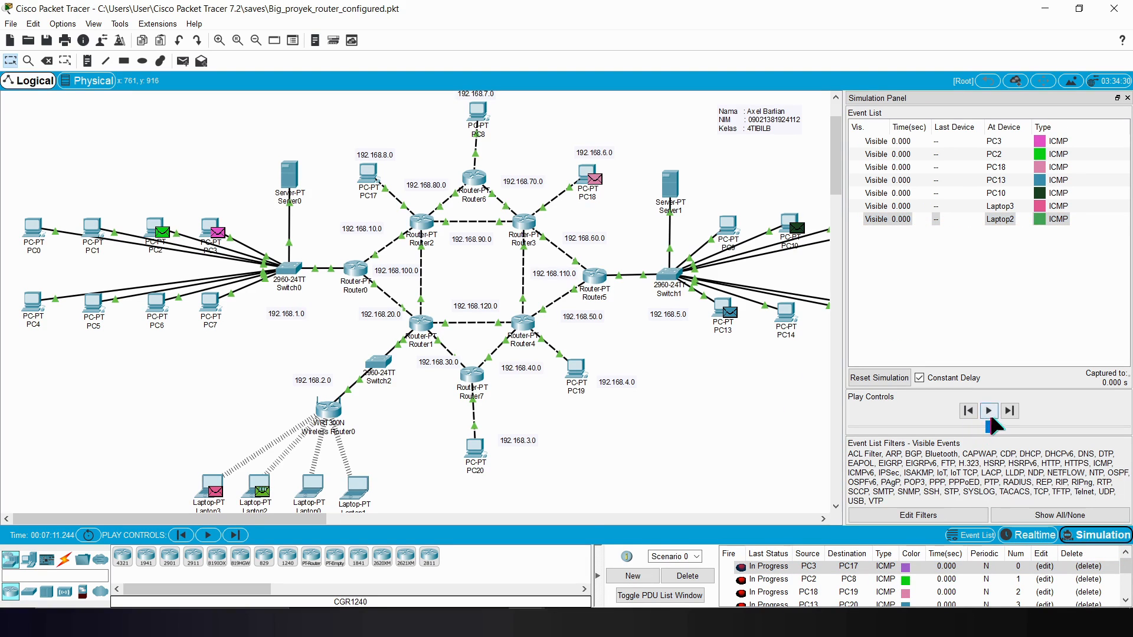
click(989, 411)
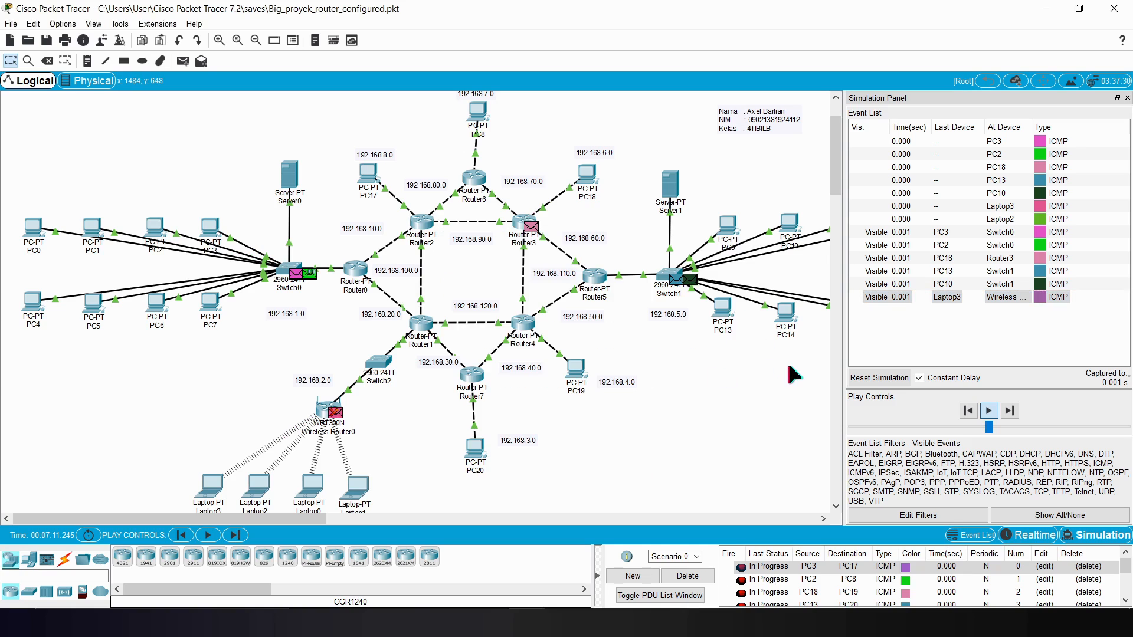
drag(836, 178, 842, 179)
drag(230, 512, 263, 512)
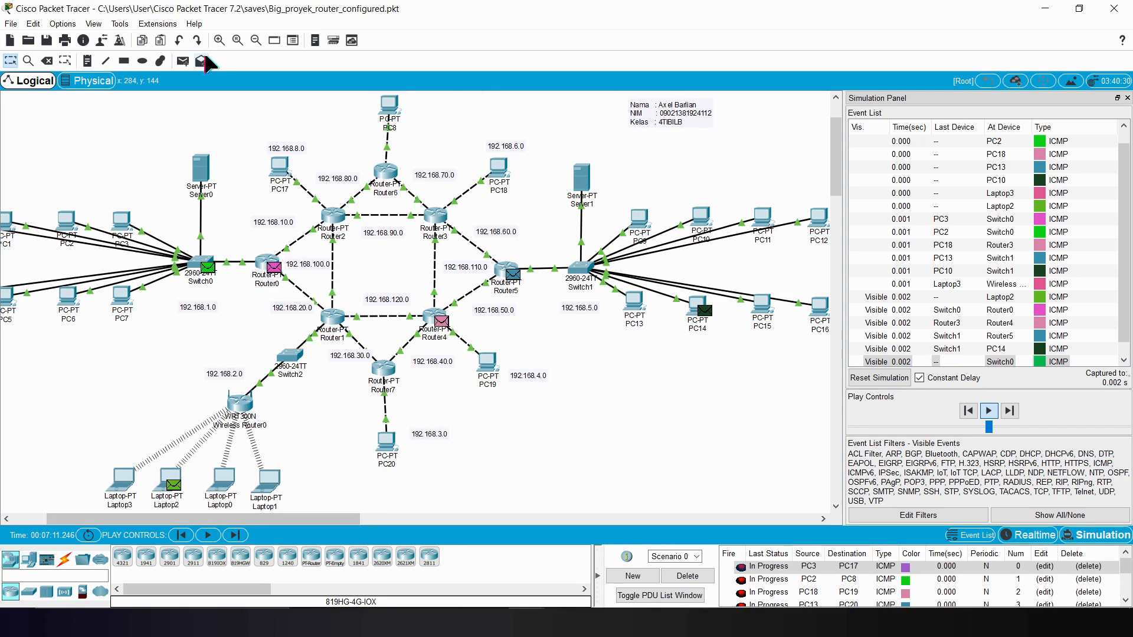
click(255, 40)
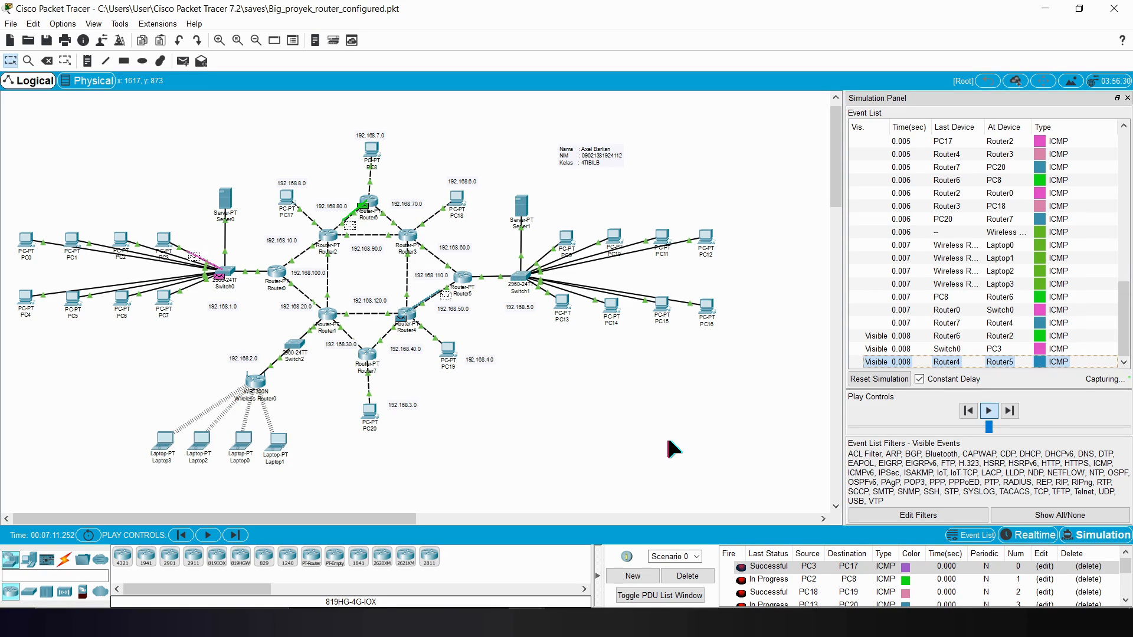
click(833, 297)
scroll(828, 274, up, 5)
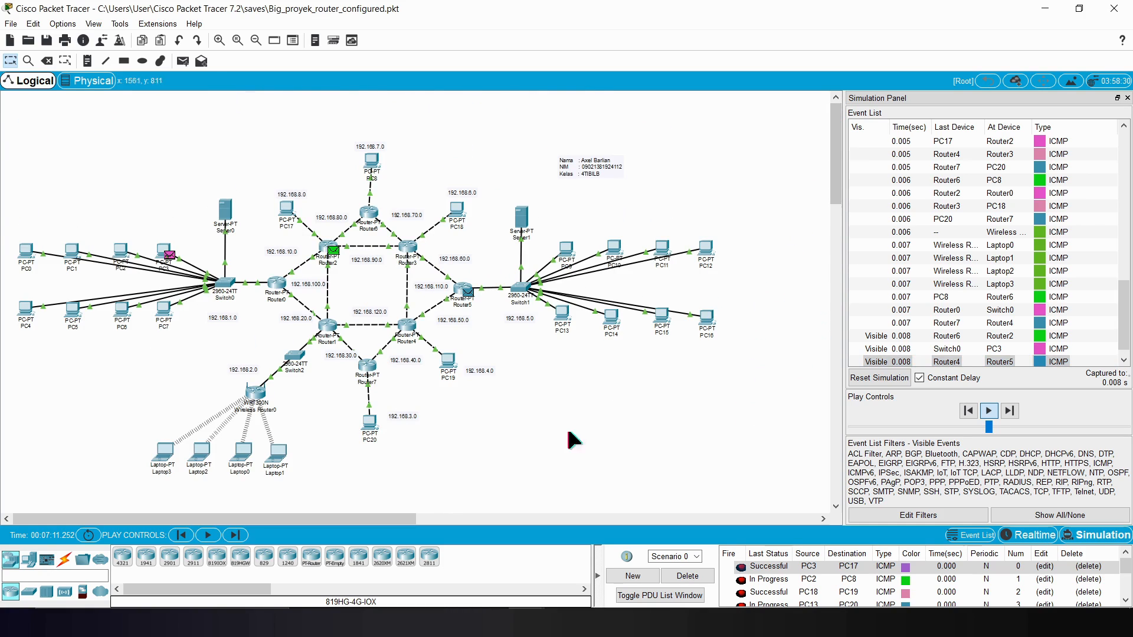